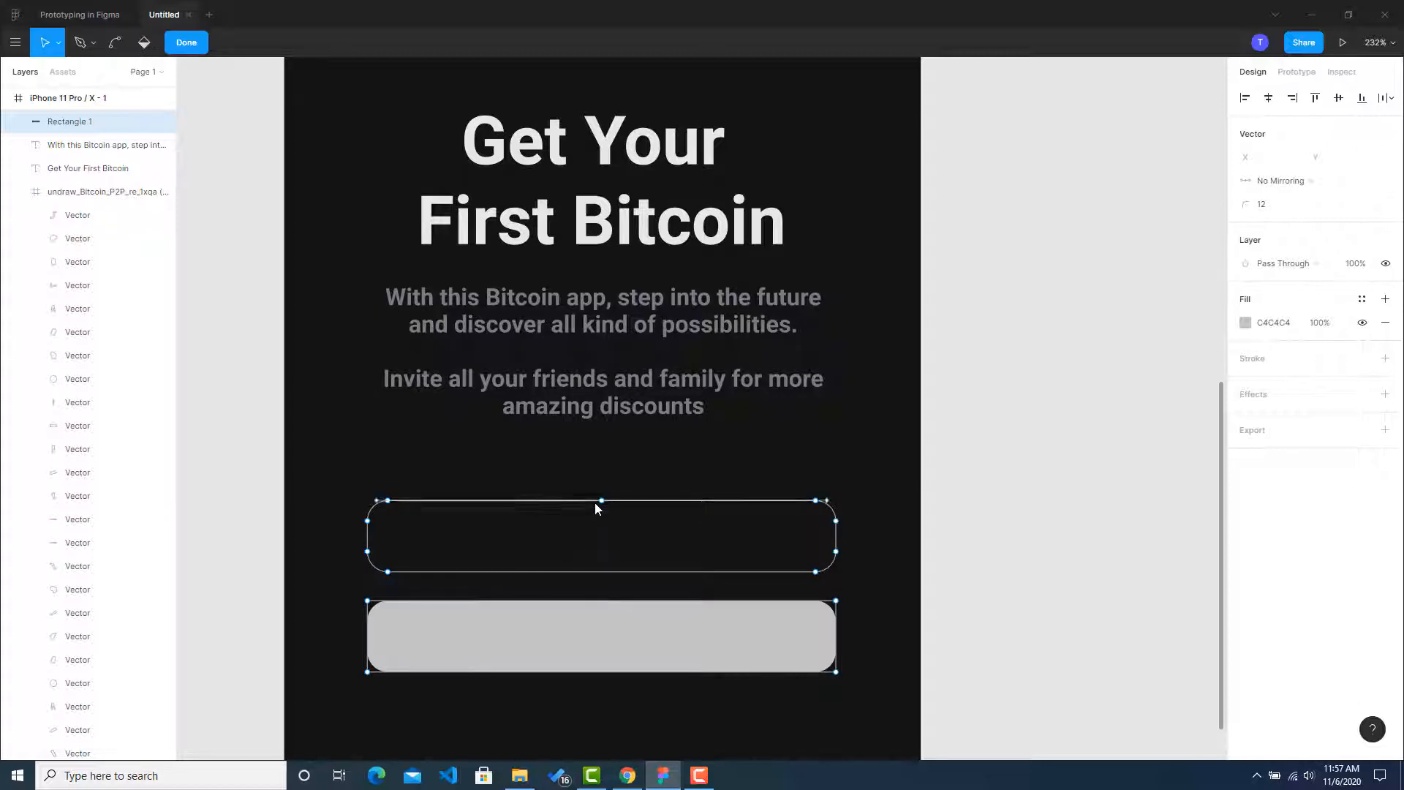
# Delete the points of the upper outlined rounded rectangle and finish vector editing, keeping only the lower grey rectangle.
pyautogui.moveTo(360, 475); pyautogui.dragTo(850, 577)
pyautogui.press('Delete')
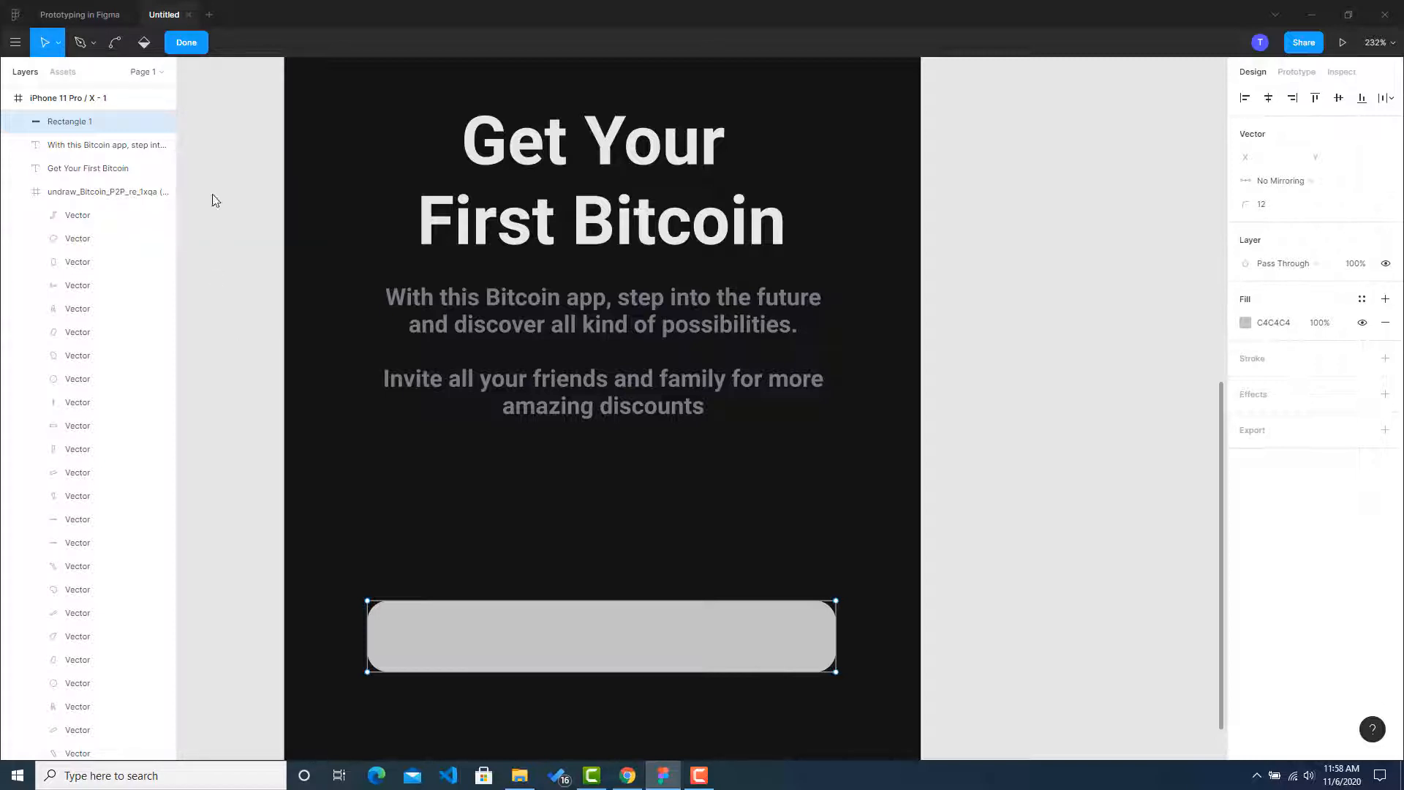
pyautogui.click(191, 44)
pyautogui.click(984, 601)
# Duplicate the grey rounded rectangle and place a narrower copy, about 140 × 42, above it, aligned with its left edge.
pyautogui.click(771, 632)
pyautogui.hotkey('ctrl', 'c')
pyautogui.hotkey('ctrl', 'v')
pyautogui.moveTo(762, 636); pyautogui.dragTo(577, 552)
pyautogui.click(758, 702)
# Switch to the Dribbble reference in Chrome and copy the dark Sign In button's background color, #3b3a42, with the eyedropper extension.
pyautogui.click(627, 775)
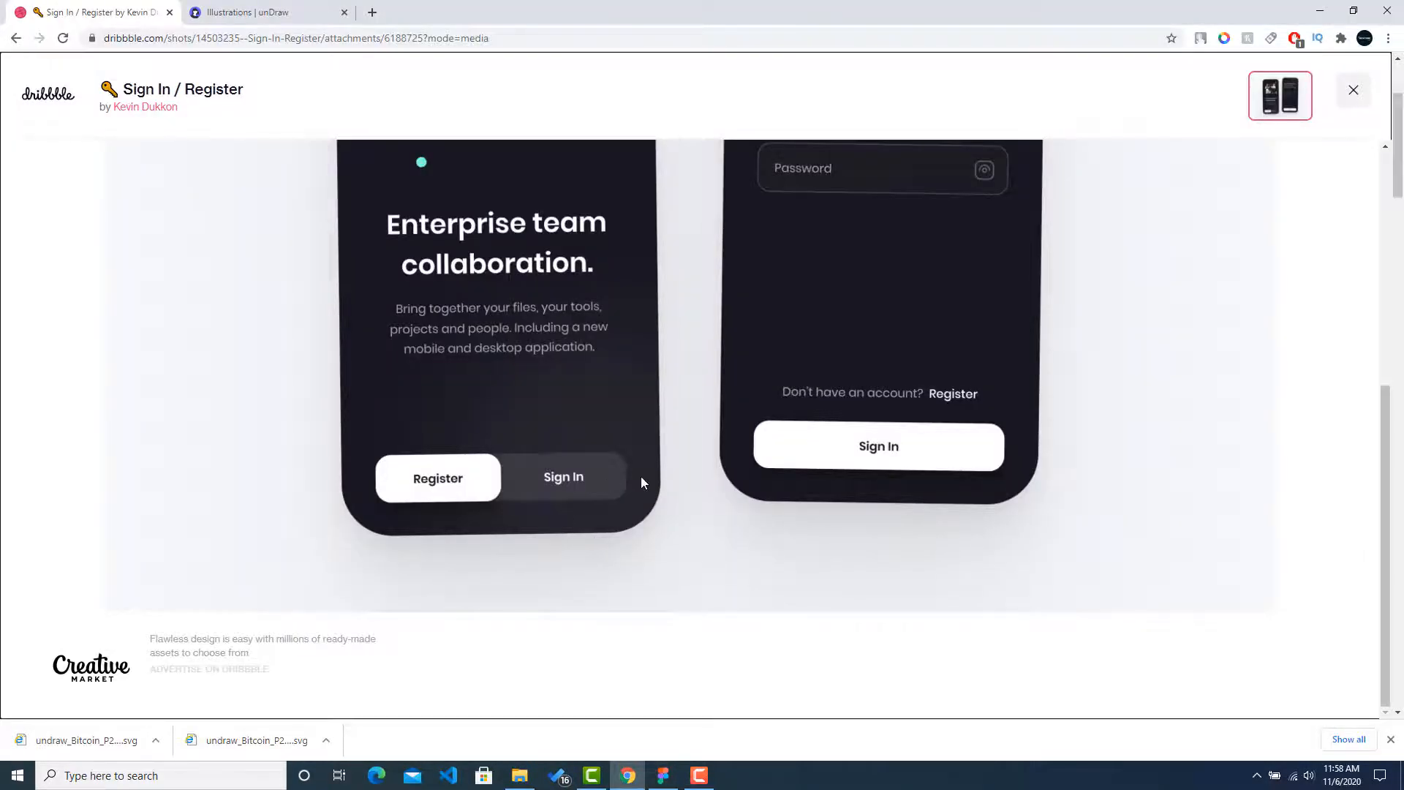
pyautogui.click(1224, 38)
pyautogui.click(1161, 393)
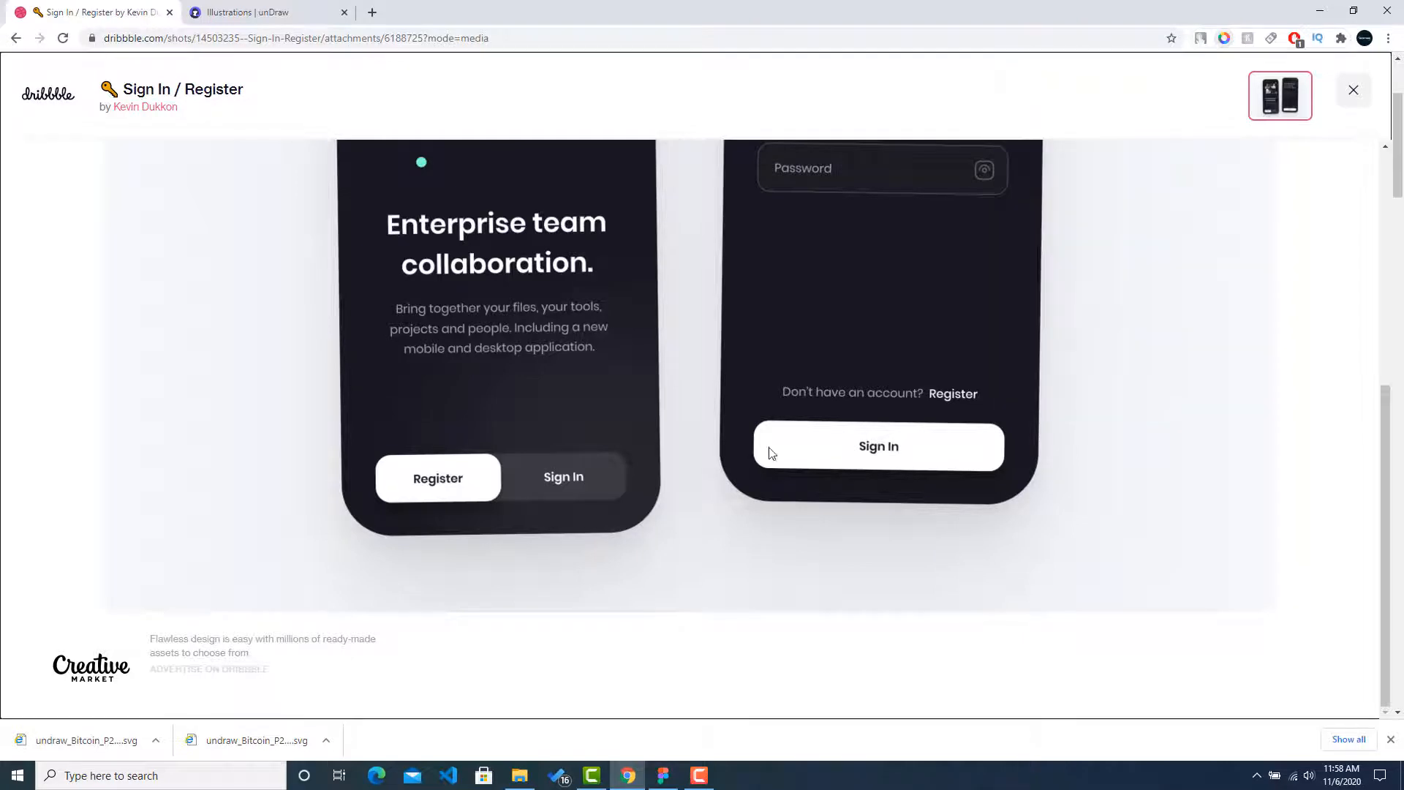
pyautogui.click(607, 485)
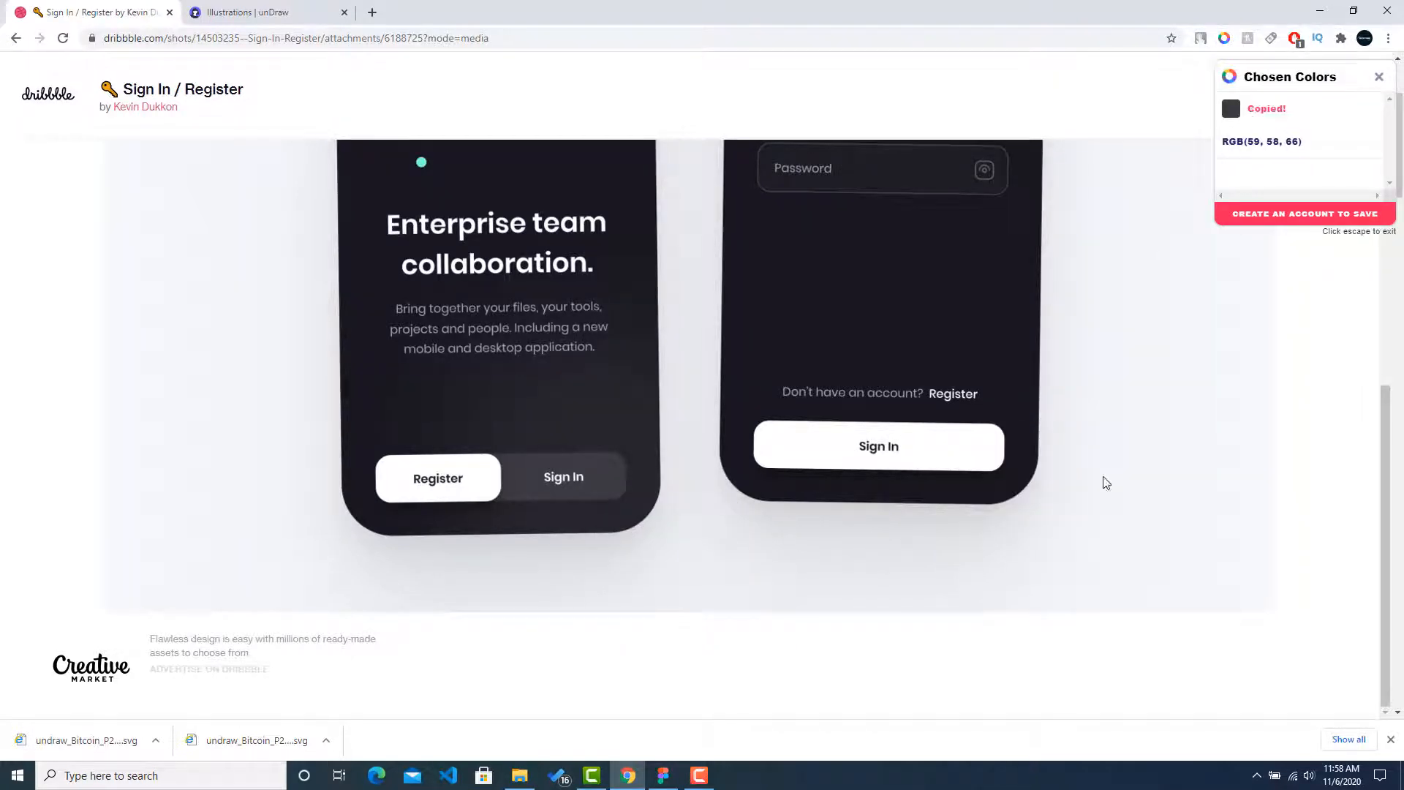
# Switch back to Figma and set the wide lower rectangle's fill to #3b3a42.
pyautogui.click(662, 778)
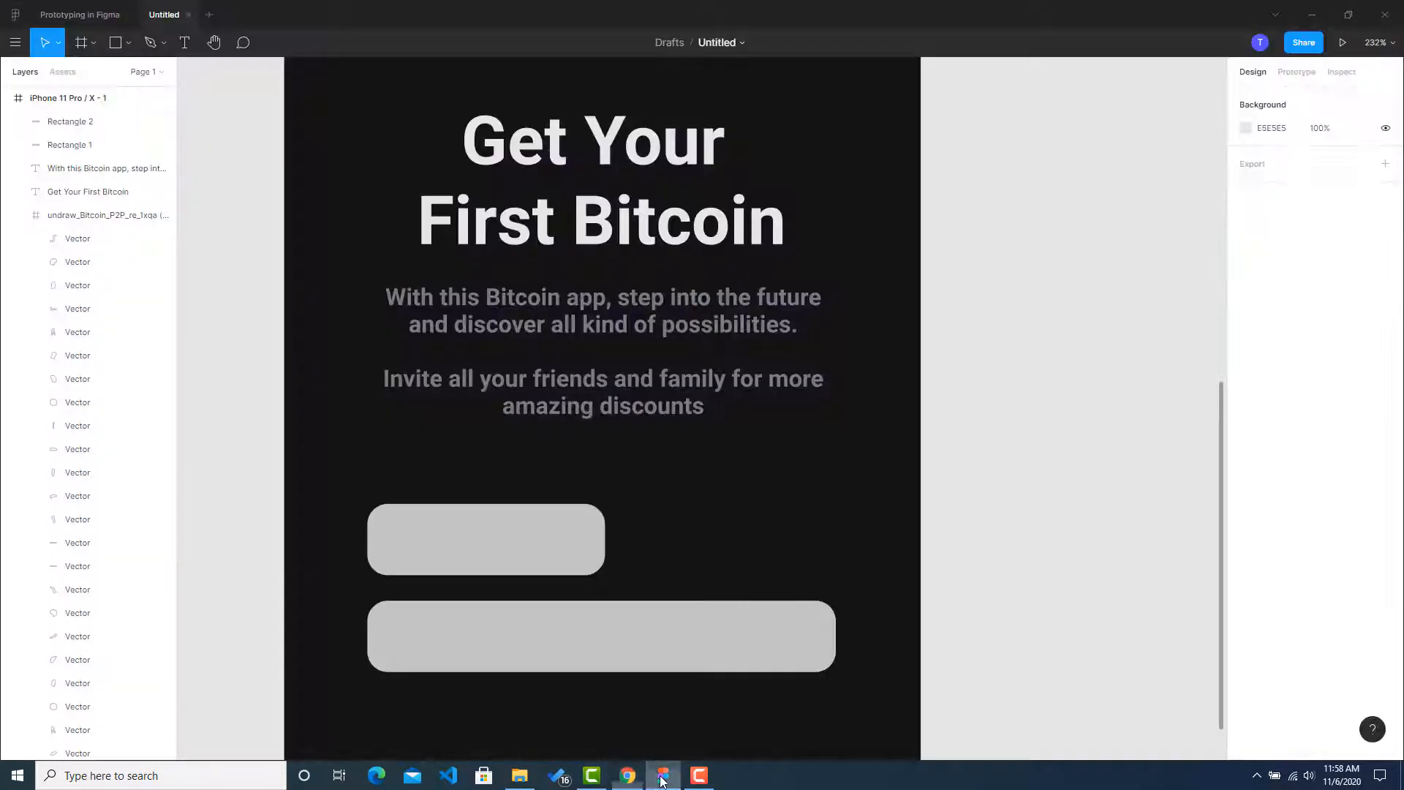
pyautogui.click(699, 643)
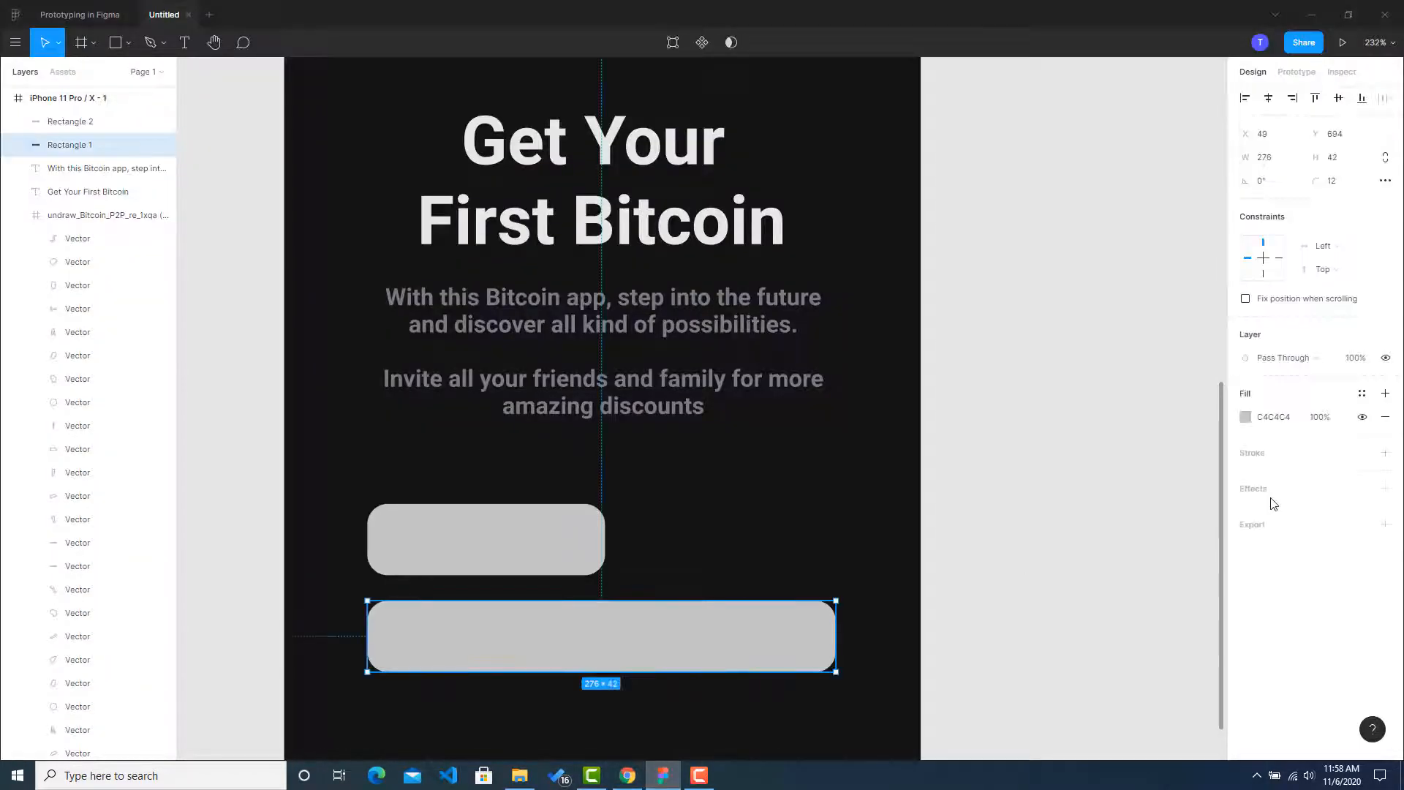
pyautogui.click(1260, 425)
pyautogui.hotkey('ctrl', 'v')
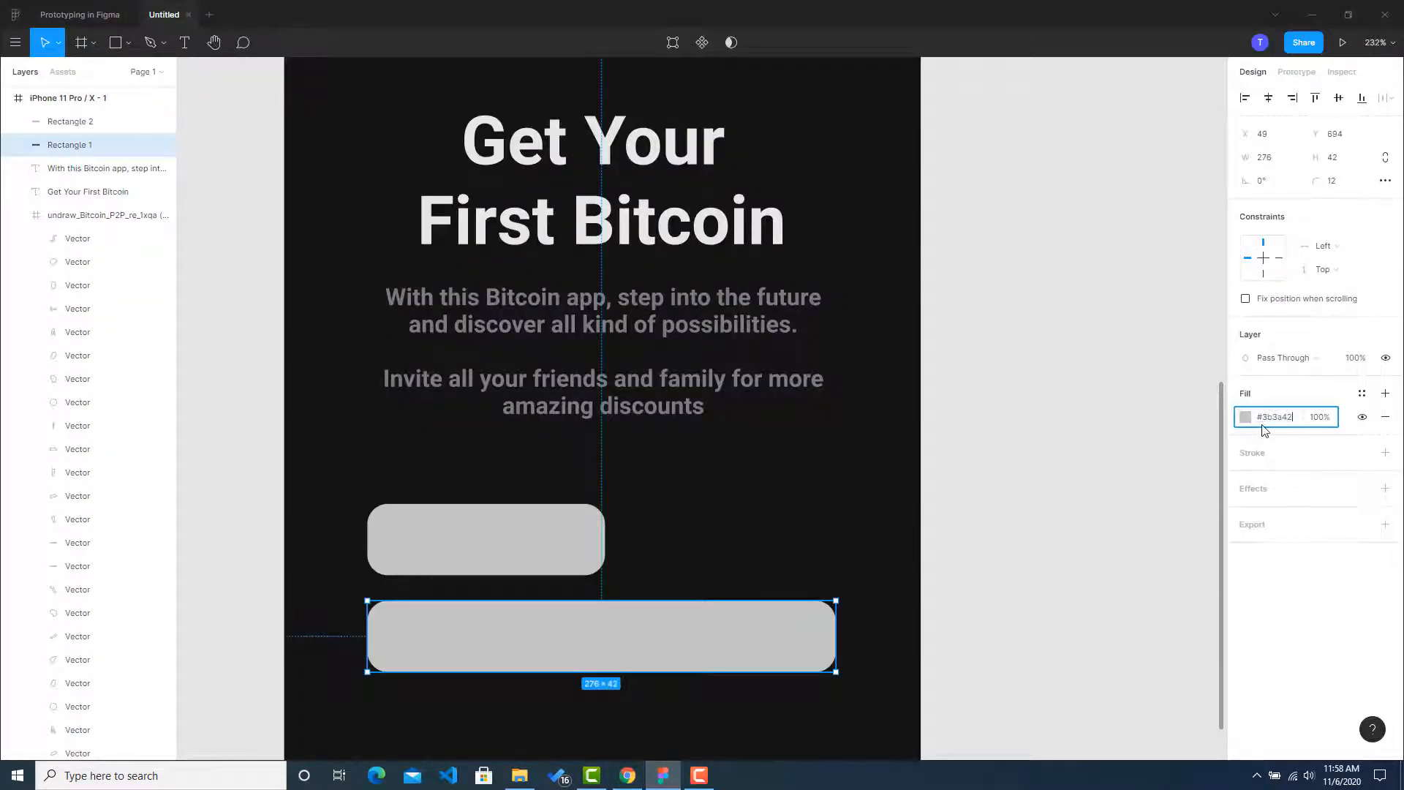
pyautogui.click(1136, 437)
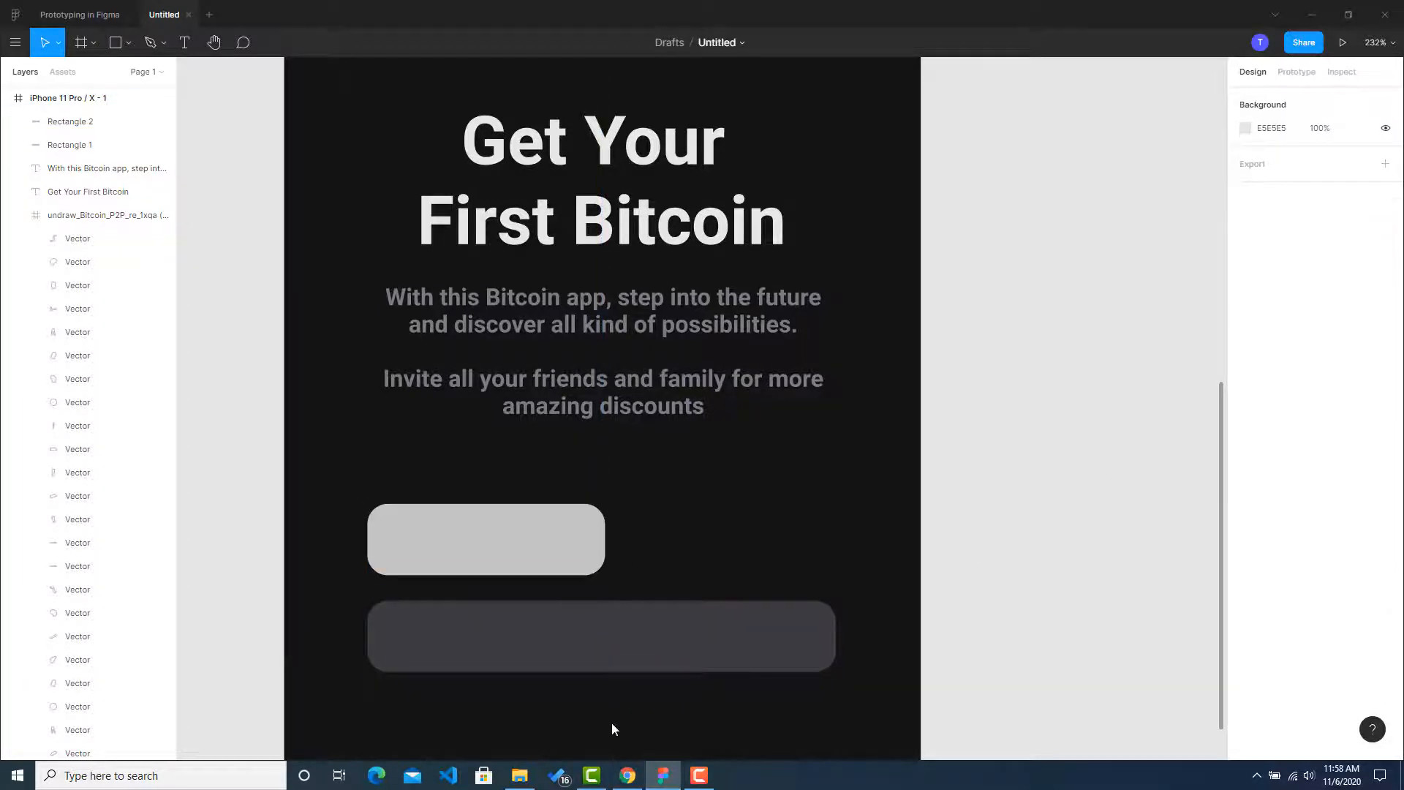
# Switch to the reference design in Chrome and sample the Register button's background color, #ffffff.
pyautogui.click(627, 775)
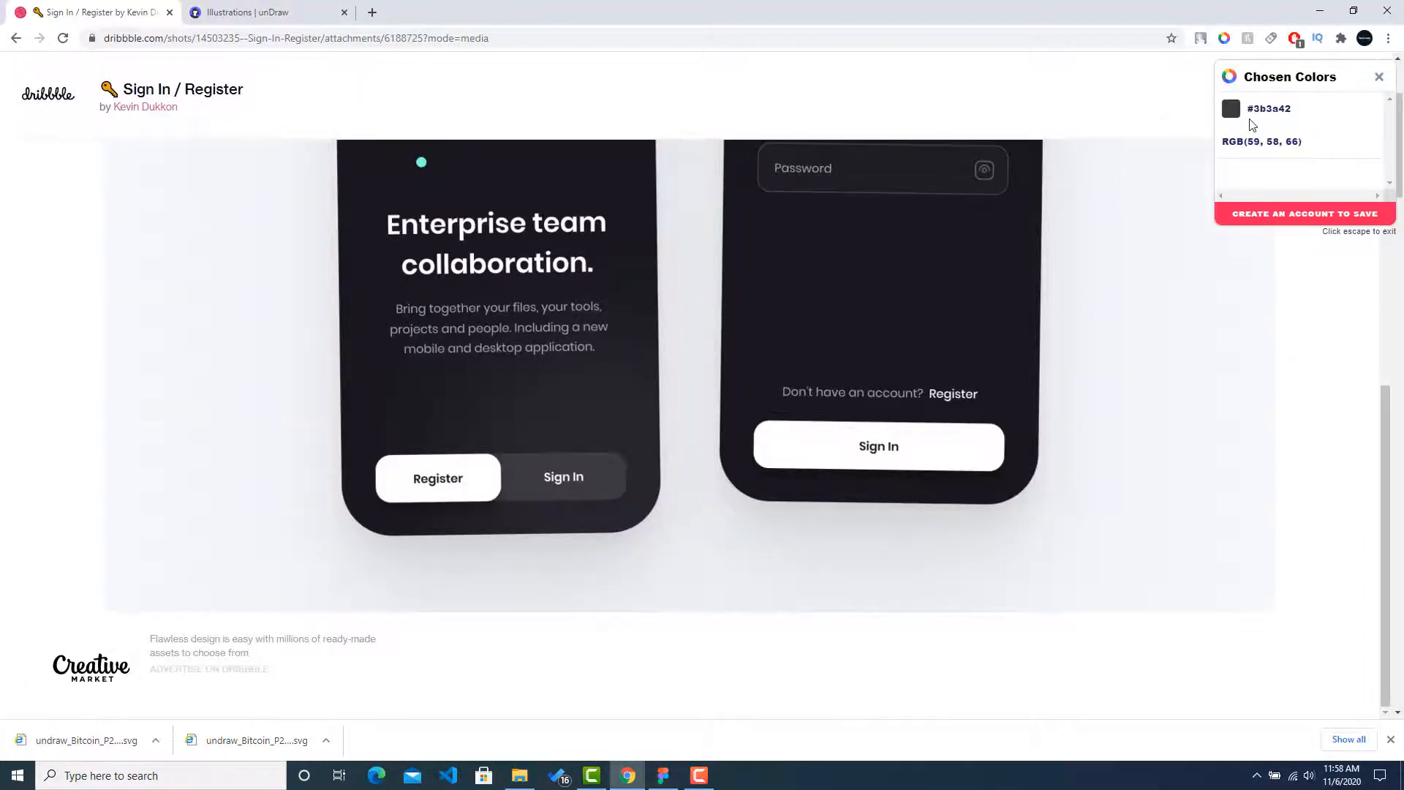
pyautogui.click(485, 480)
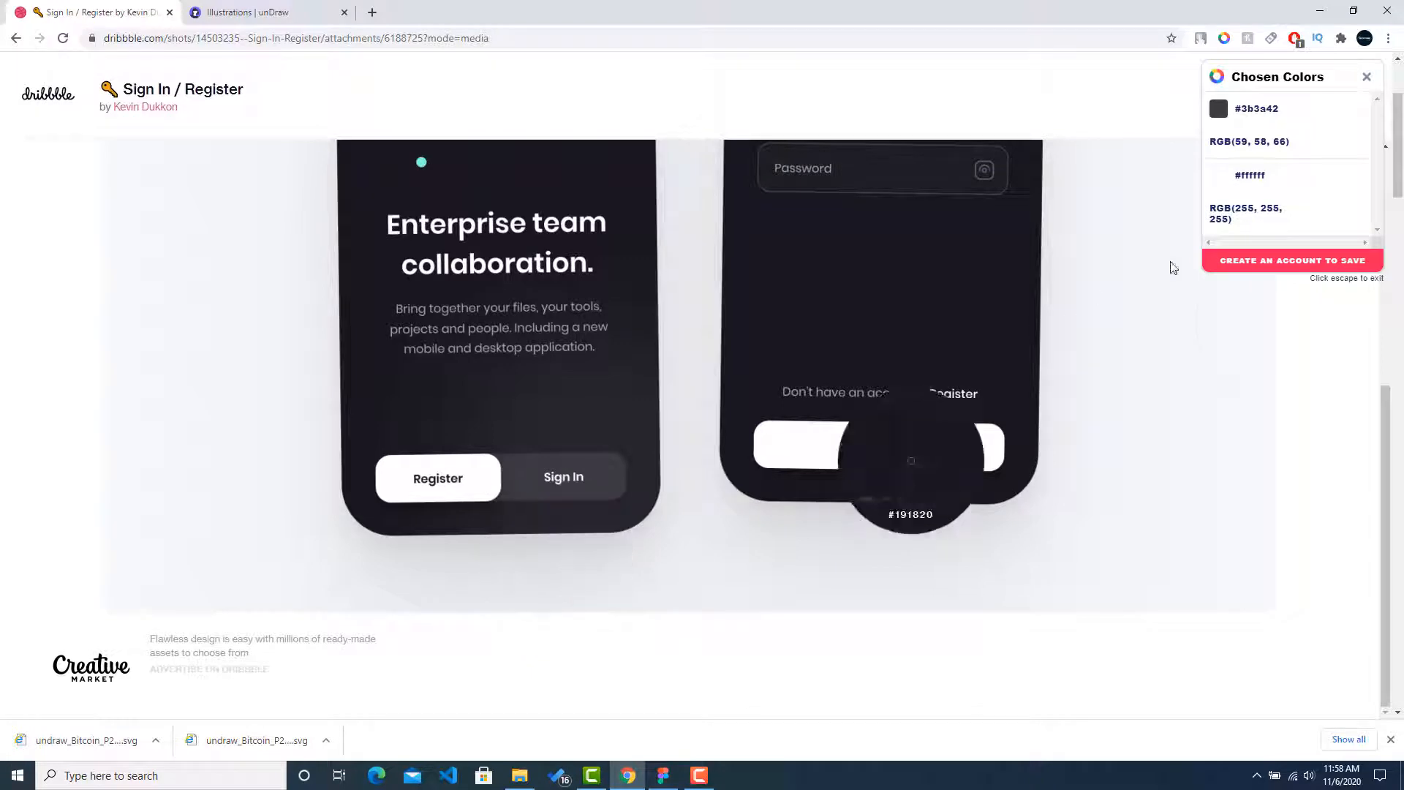
pyautogui.click(485, 496)
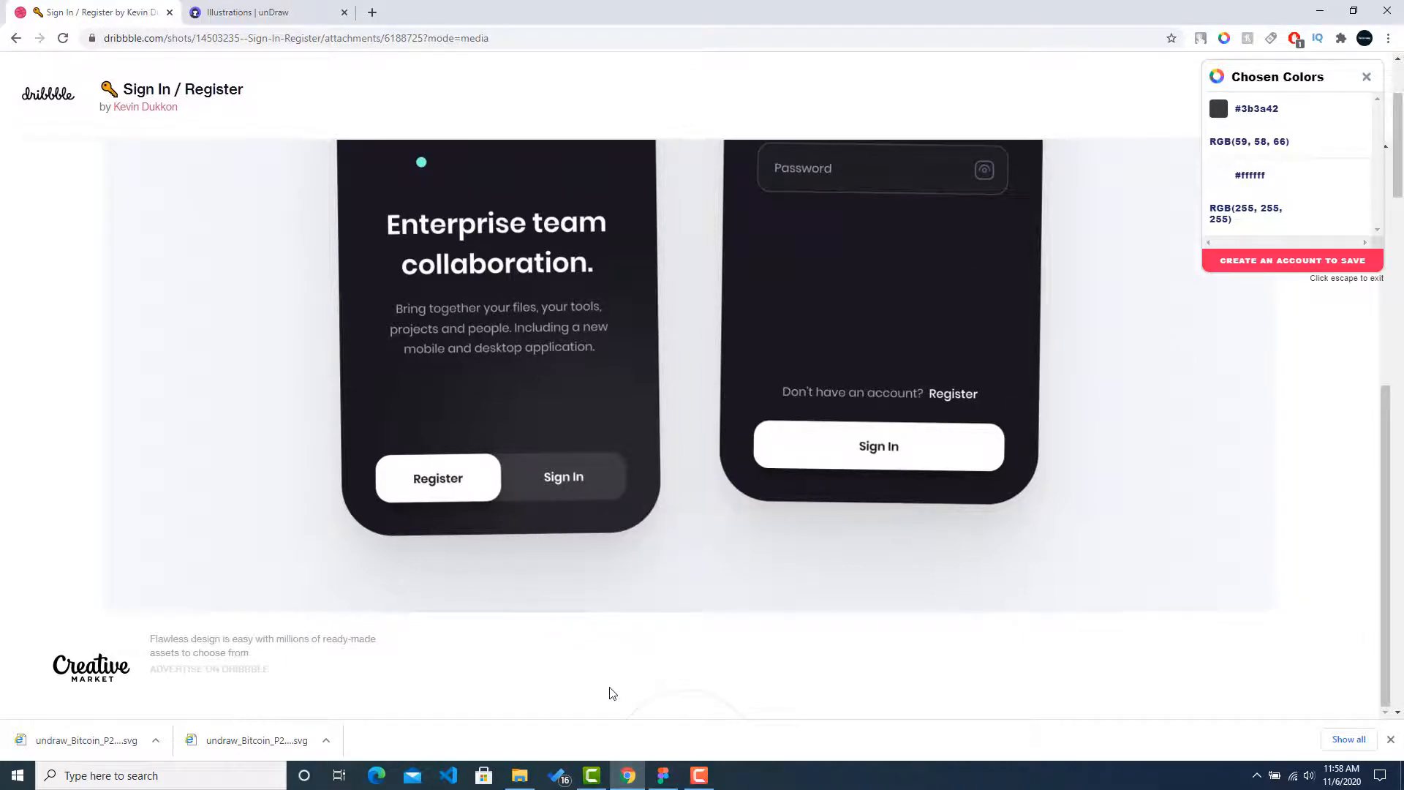
# Return to Figma and set the narrow upper rectangle's fill to FFFFFF.
pyautogui.click(663, 775)
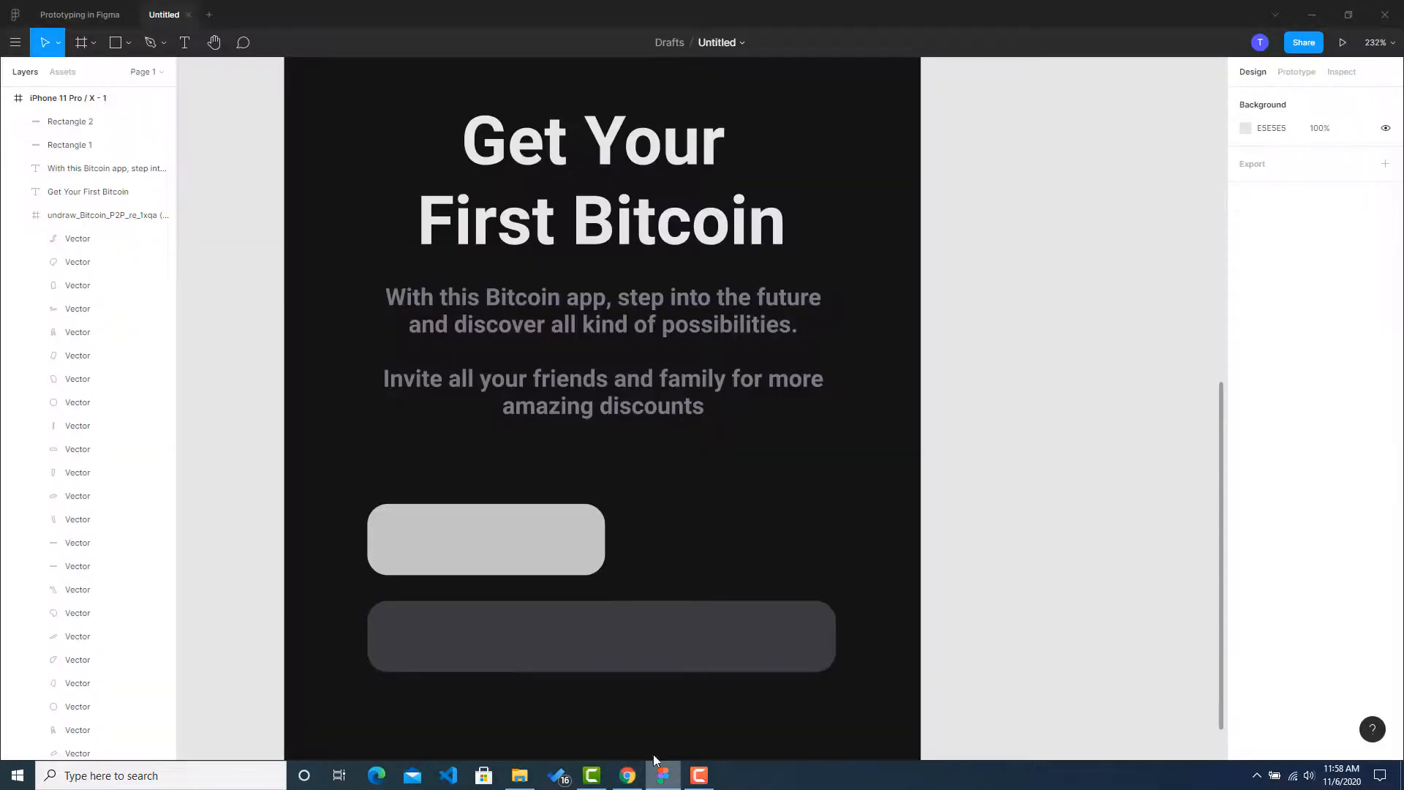
pyautogui.click(556, 547)
pyautogui.click(1268, 422)
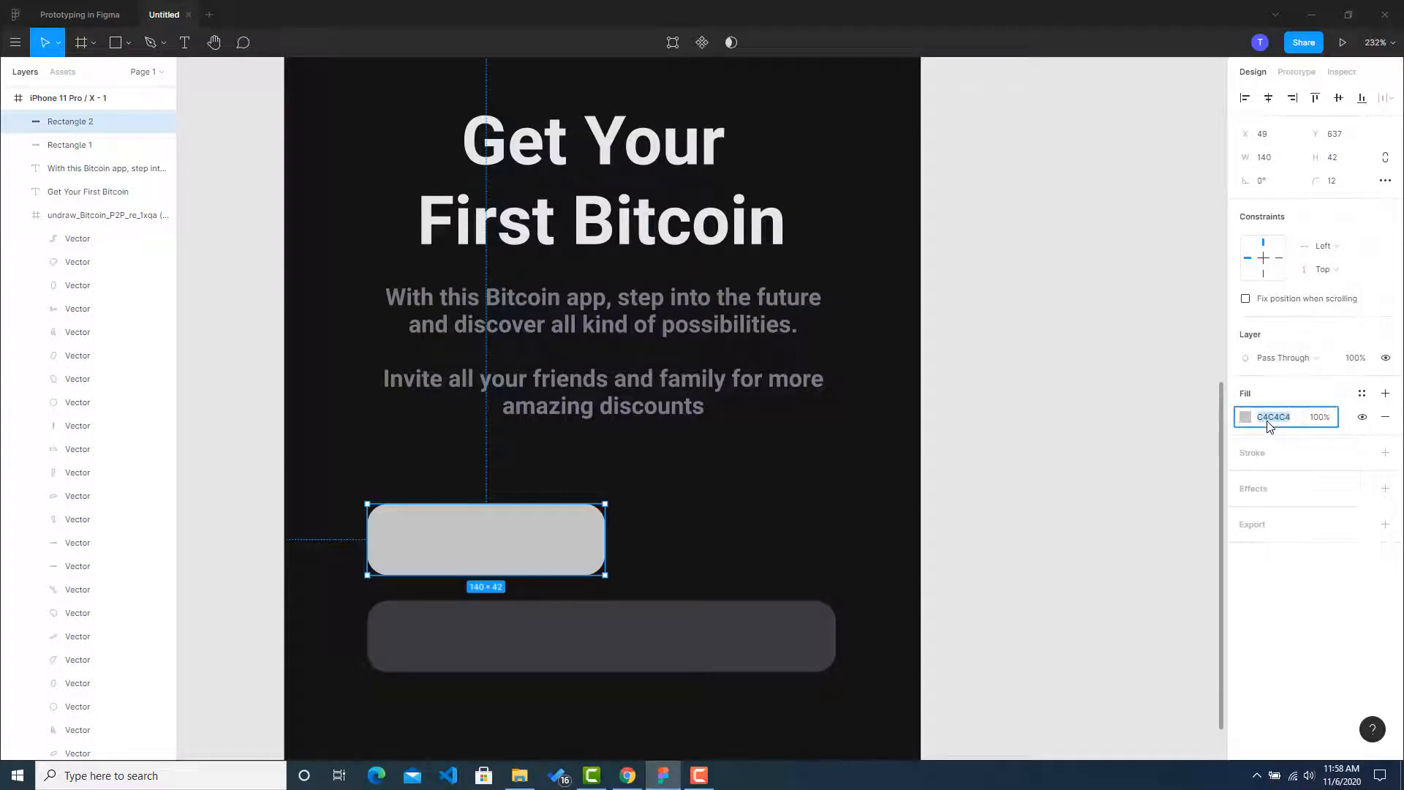
pyautogui.write('fff')
pyautogui.press('Return')
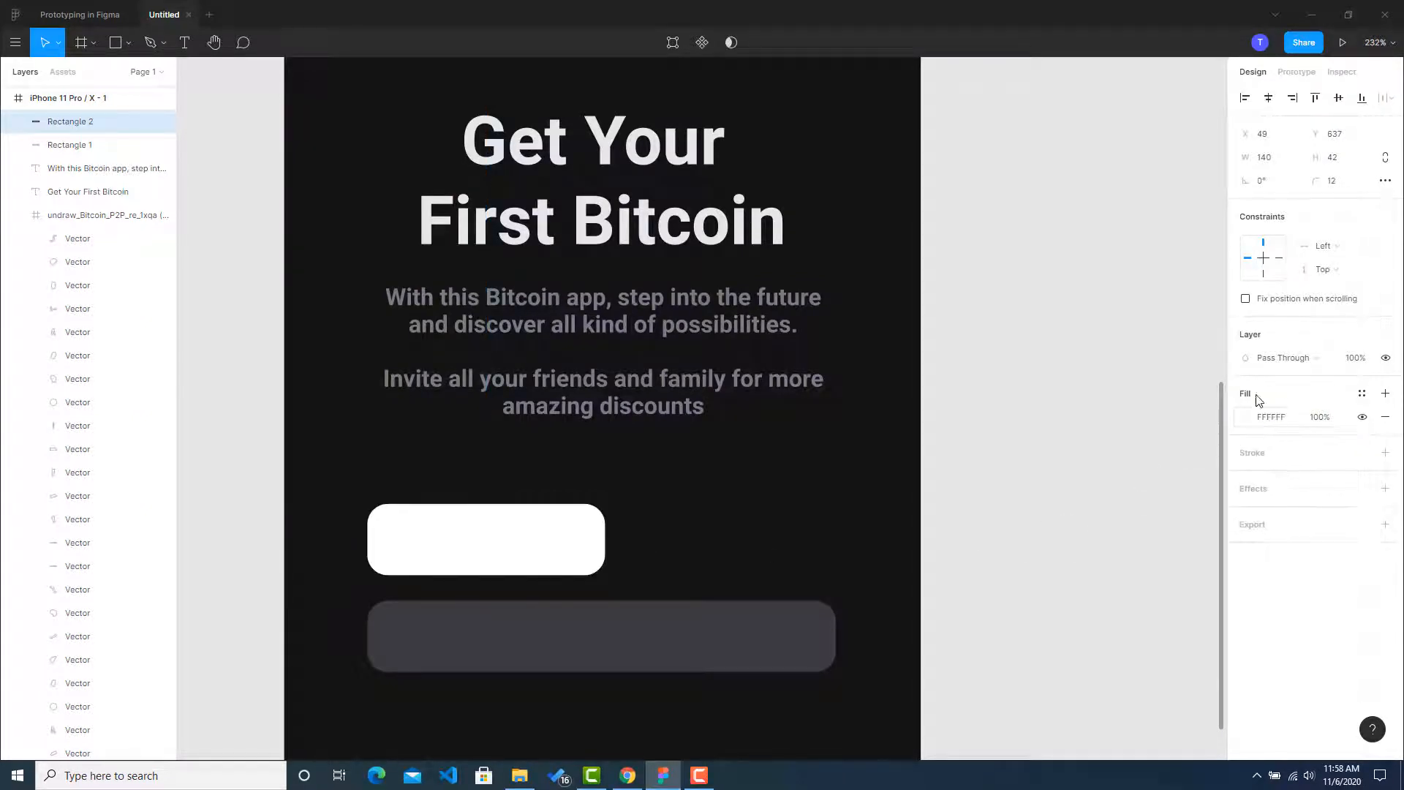
pyautogui.click(1168, 410)
# Move the white rectangle down over the left half of the dark rectangle, aligning their left edges.
pyautogui.click(533, 545)
pyautogui.moveTo(533, 545); pyautogui.dragTo(547, 643)
pyautogui.click(1018, 524)
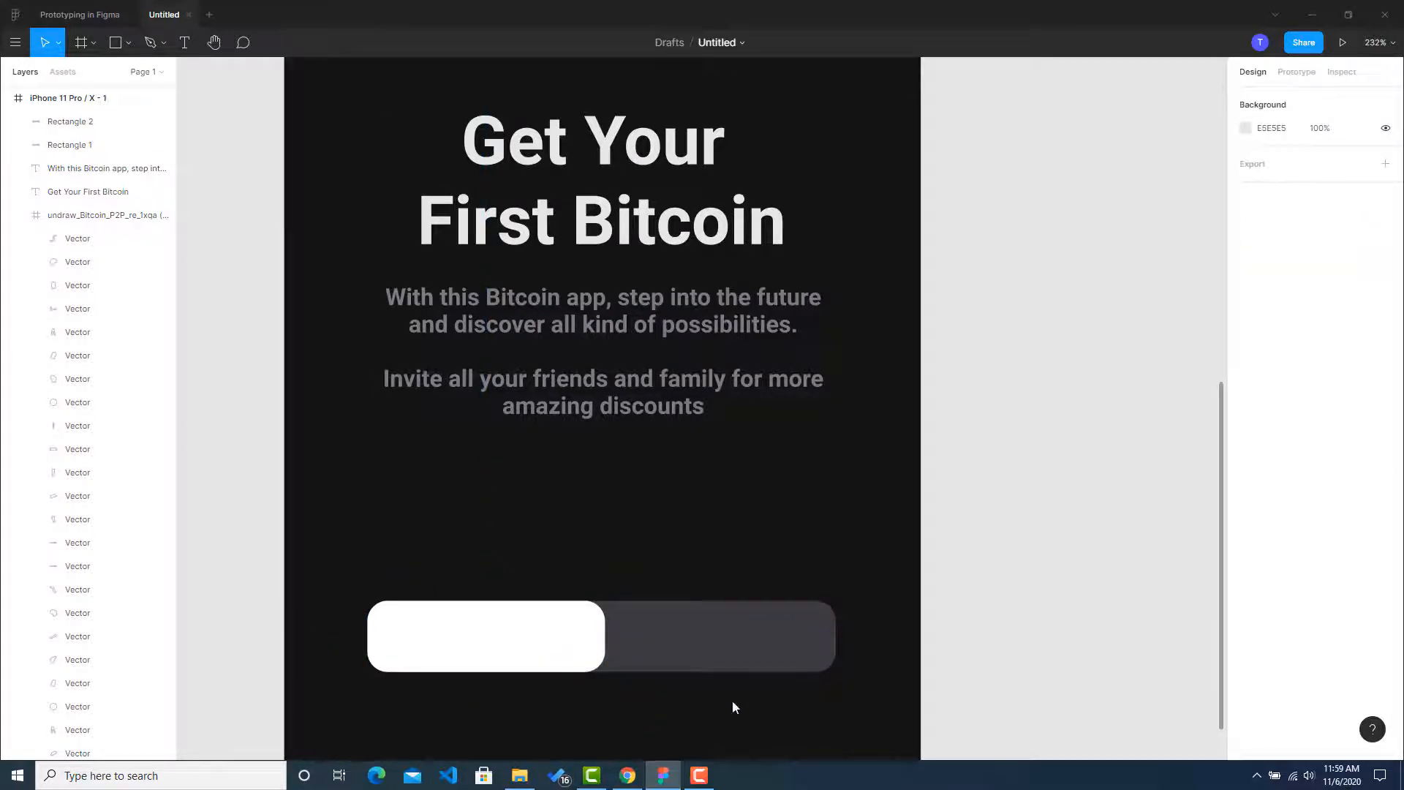
# Check the button labels in the Chrome reference, then return to Figma and add the text "Register" on the white button.
pyautogui.click(629, 774)
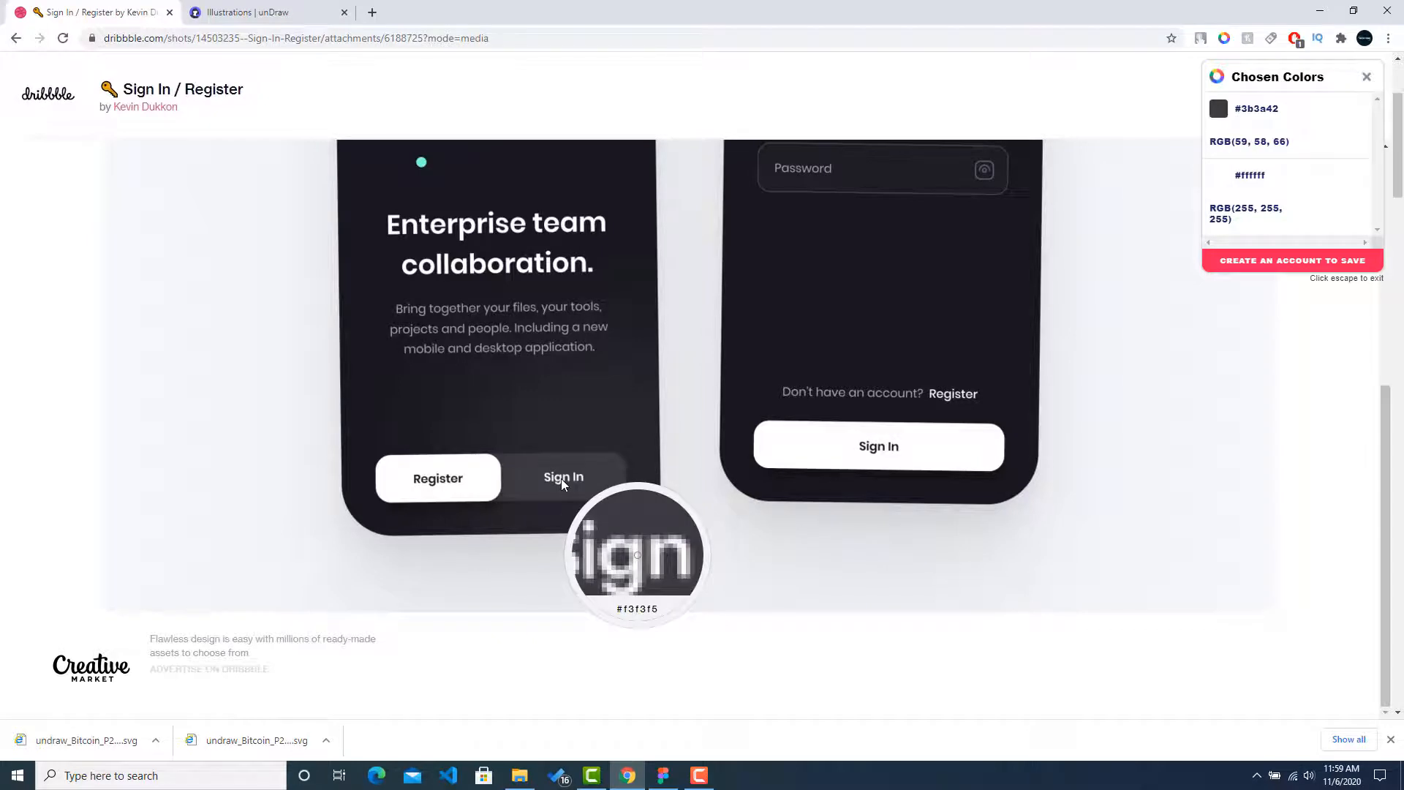
pyautogui.click(663, 775)
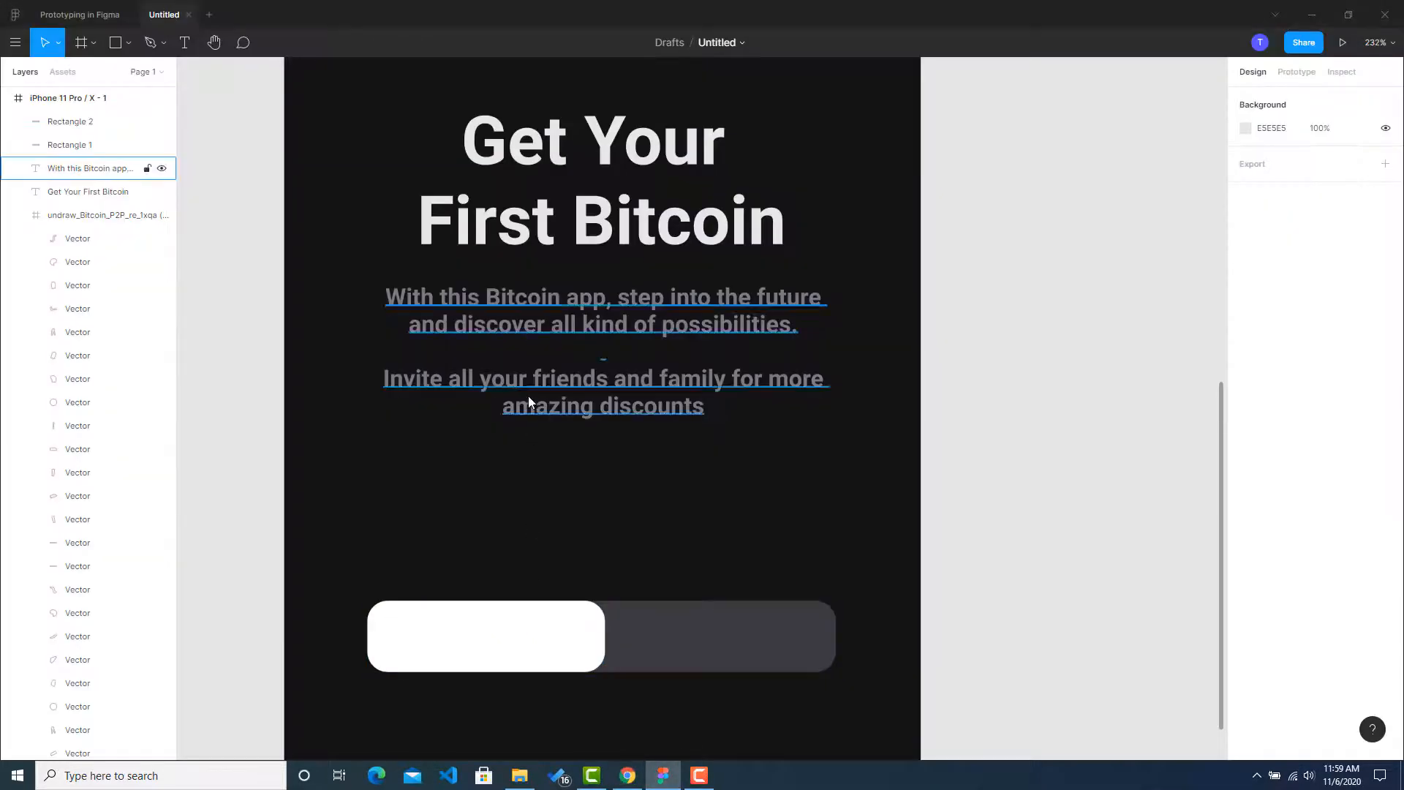
pyautogui.click(184, 44)
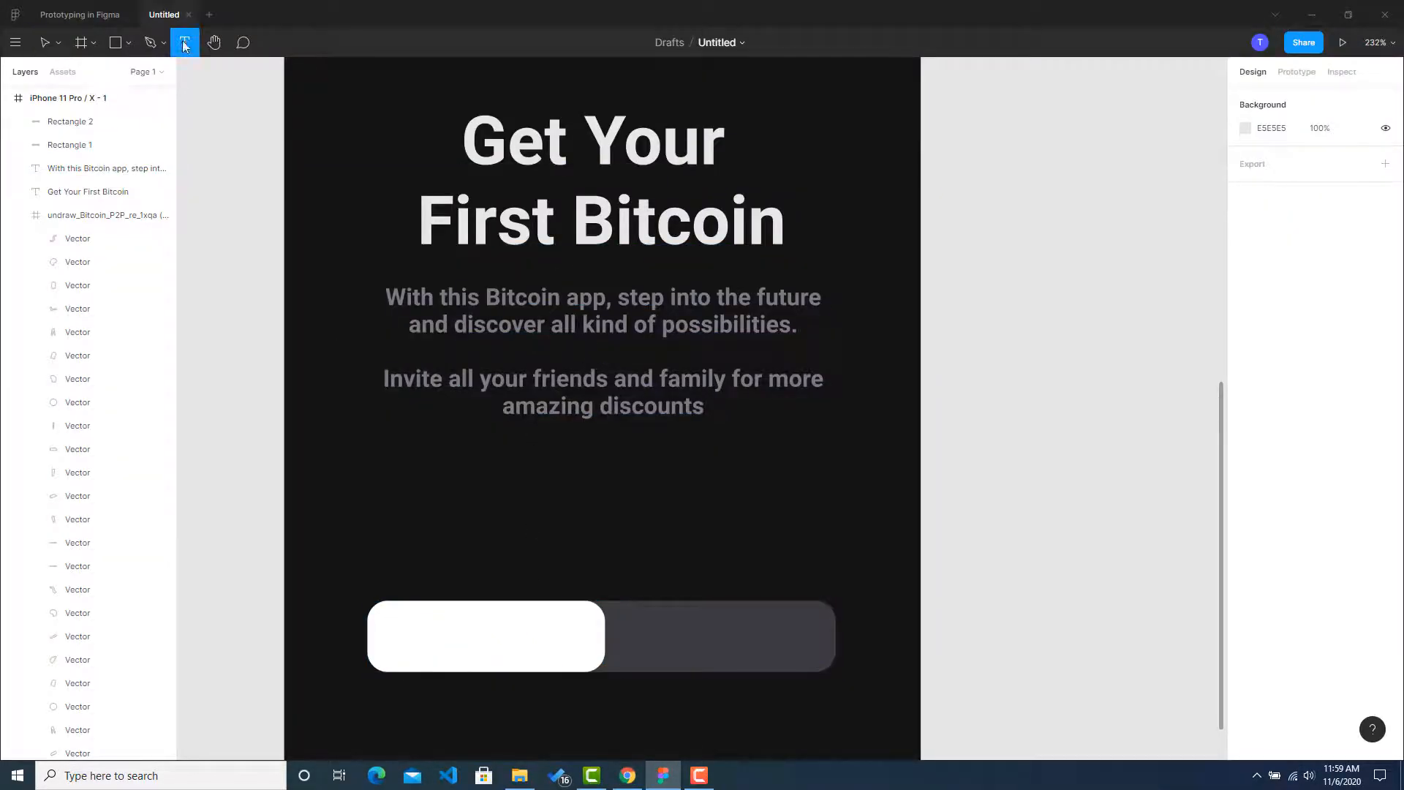
pyautogui.click(407, 632)
pyautogui.write('Register')
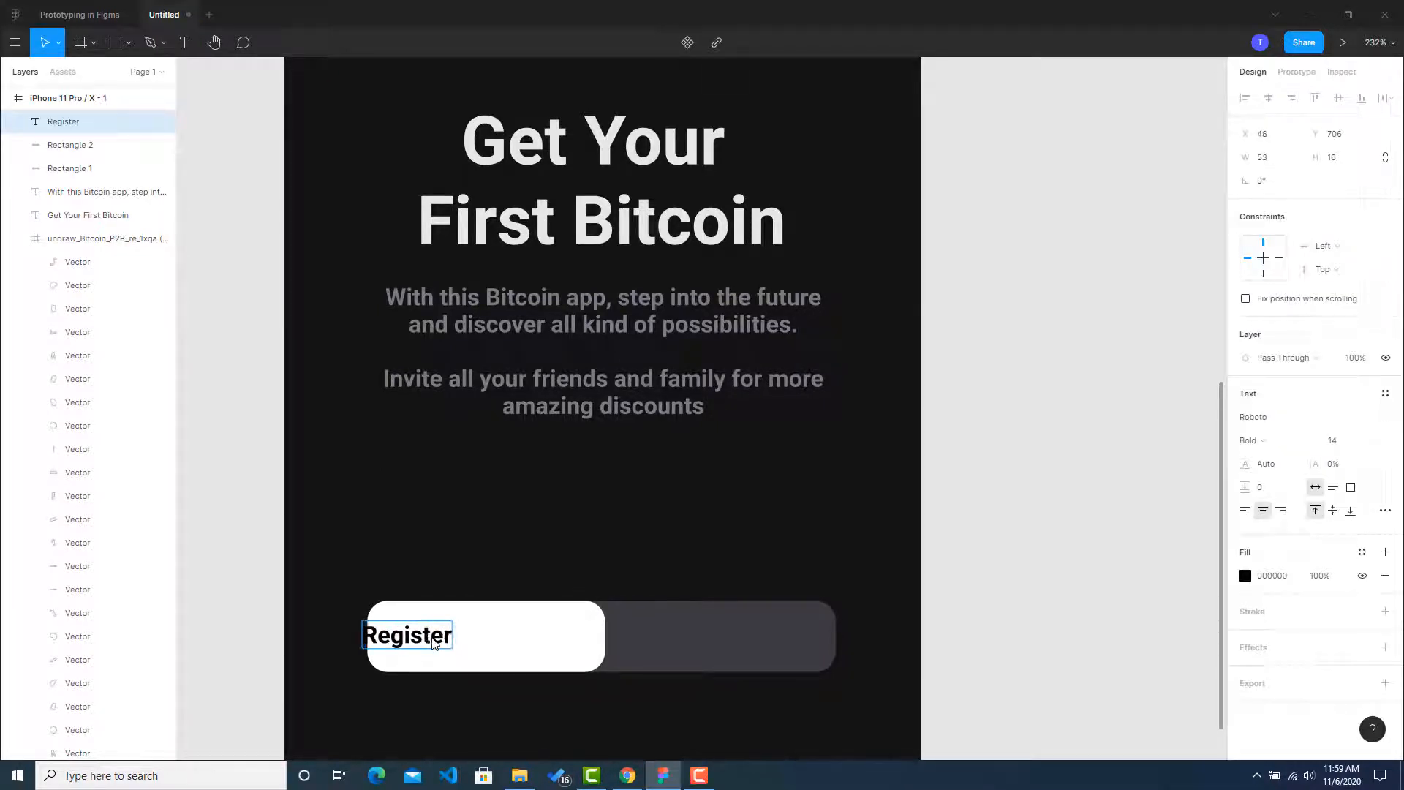
pyautogui.press('Escape')
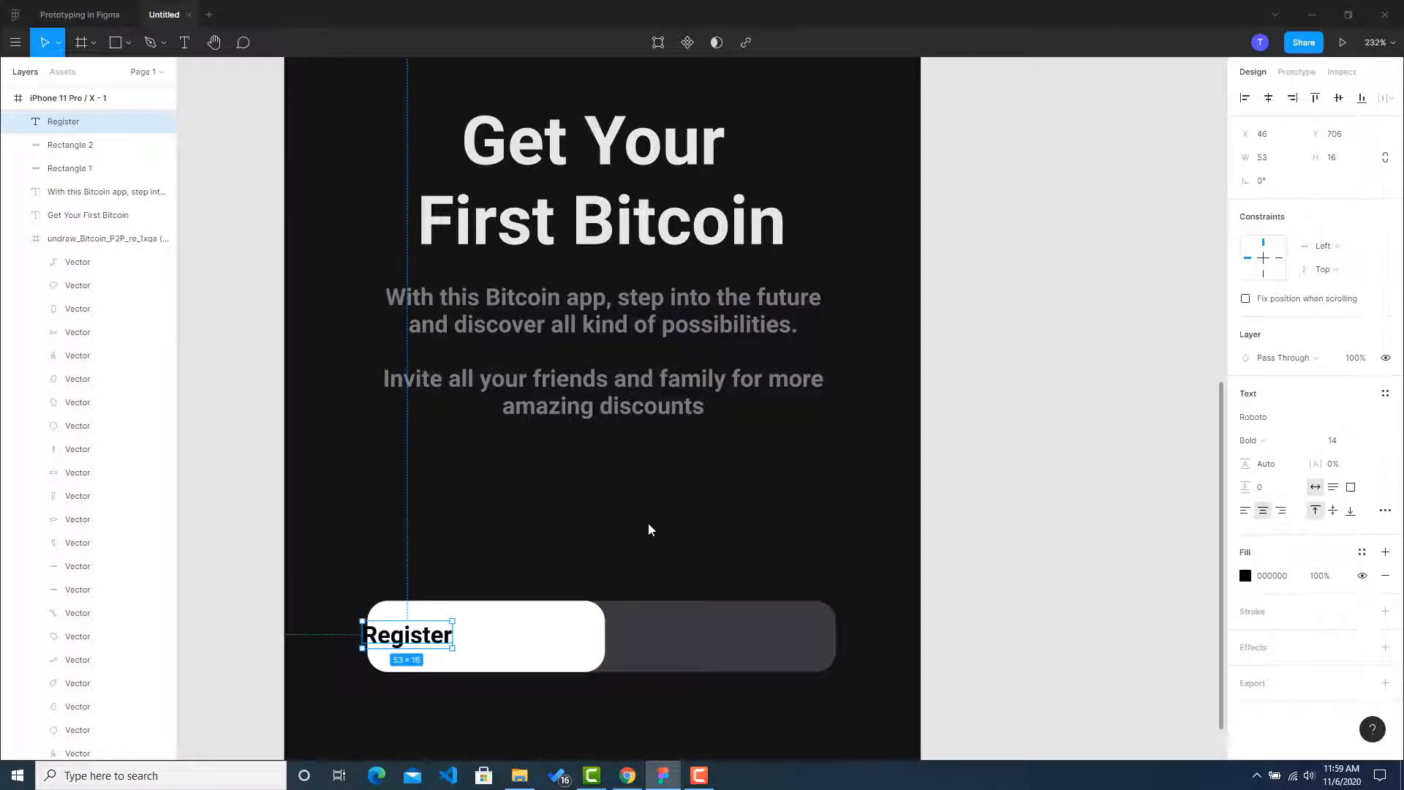
pyautogui.press('Escape')
# Center the "Register" label on the white button and place a copy on the dark half reading "Sign In".
pyautogui.moveTo(427, 636); pyautogui.dragTo(742, 643)
pyautogui.hotkey('ctrl', 'v')
pyautogui.doubleClick(743, 643)
pyautogui.write('S')
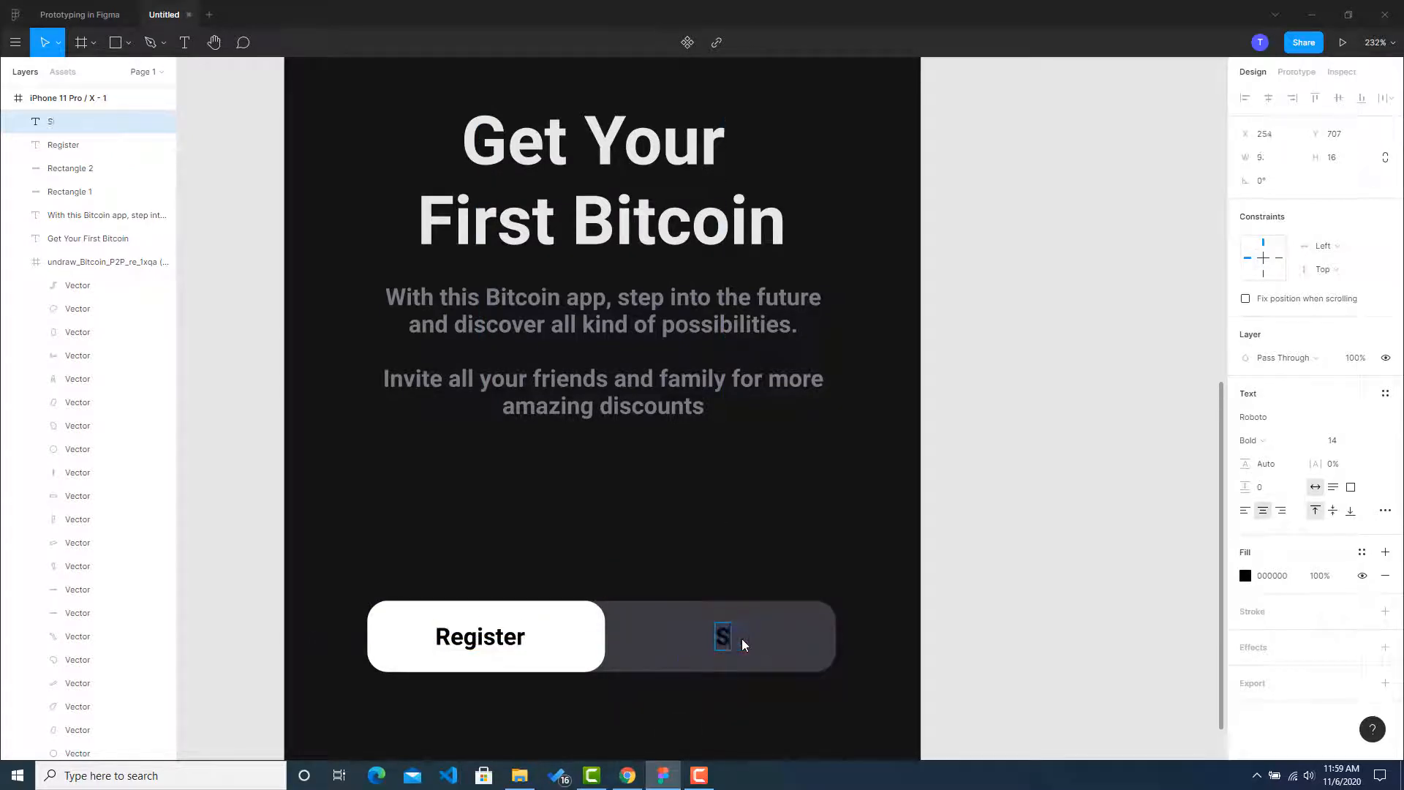
pyautogui.write('ign In')
pyautogui.press('Escape')
pyautogui.click(1060, 567)
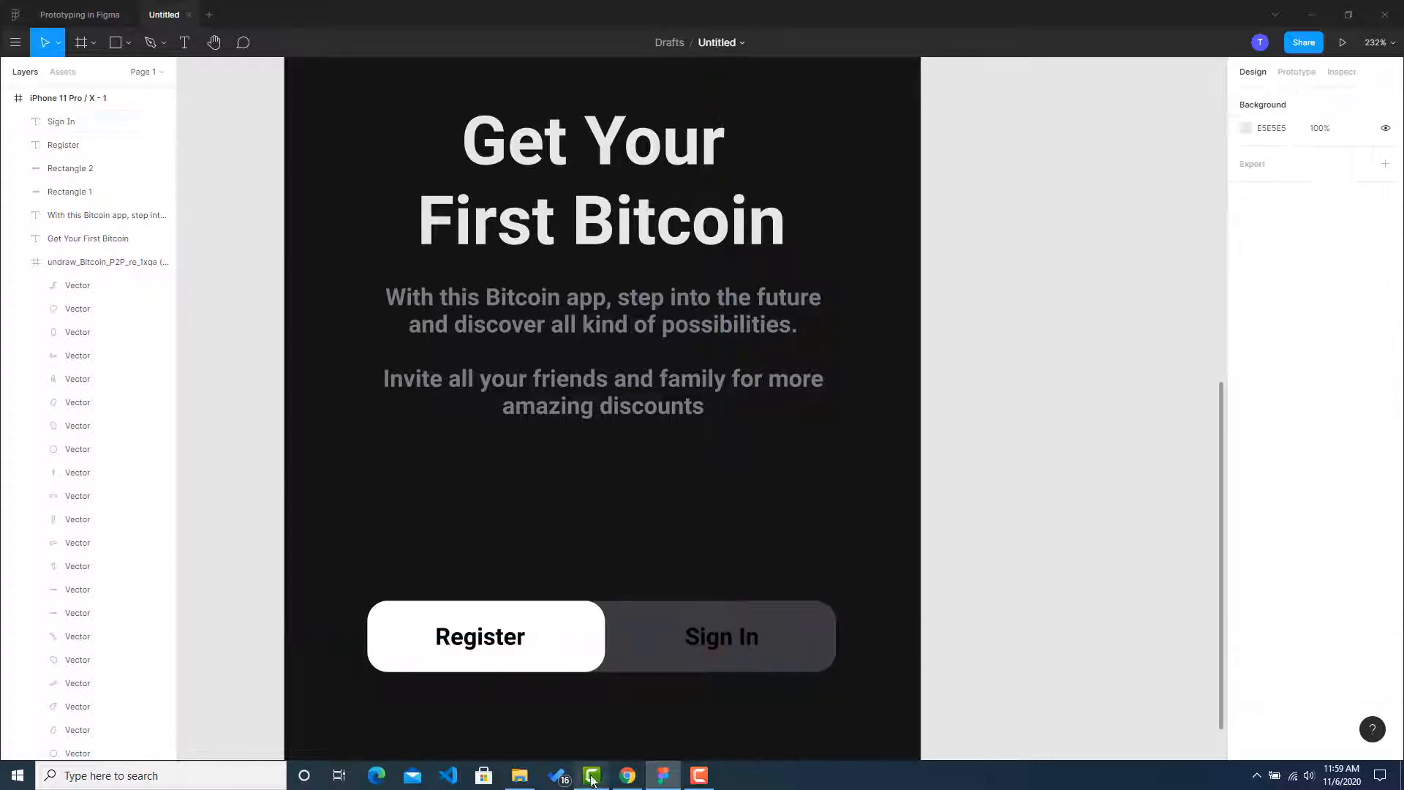
# Switch to the Chrome reference, enlarge its buttons and copy the Register label's text color, #2d2c33, with the eyedropper.
pyautogui.click(627, 775)
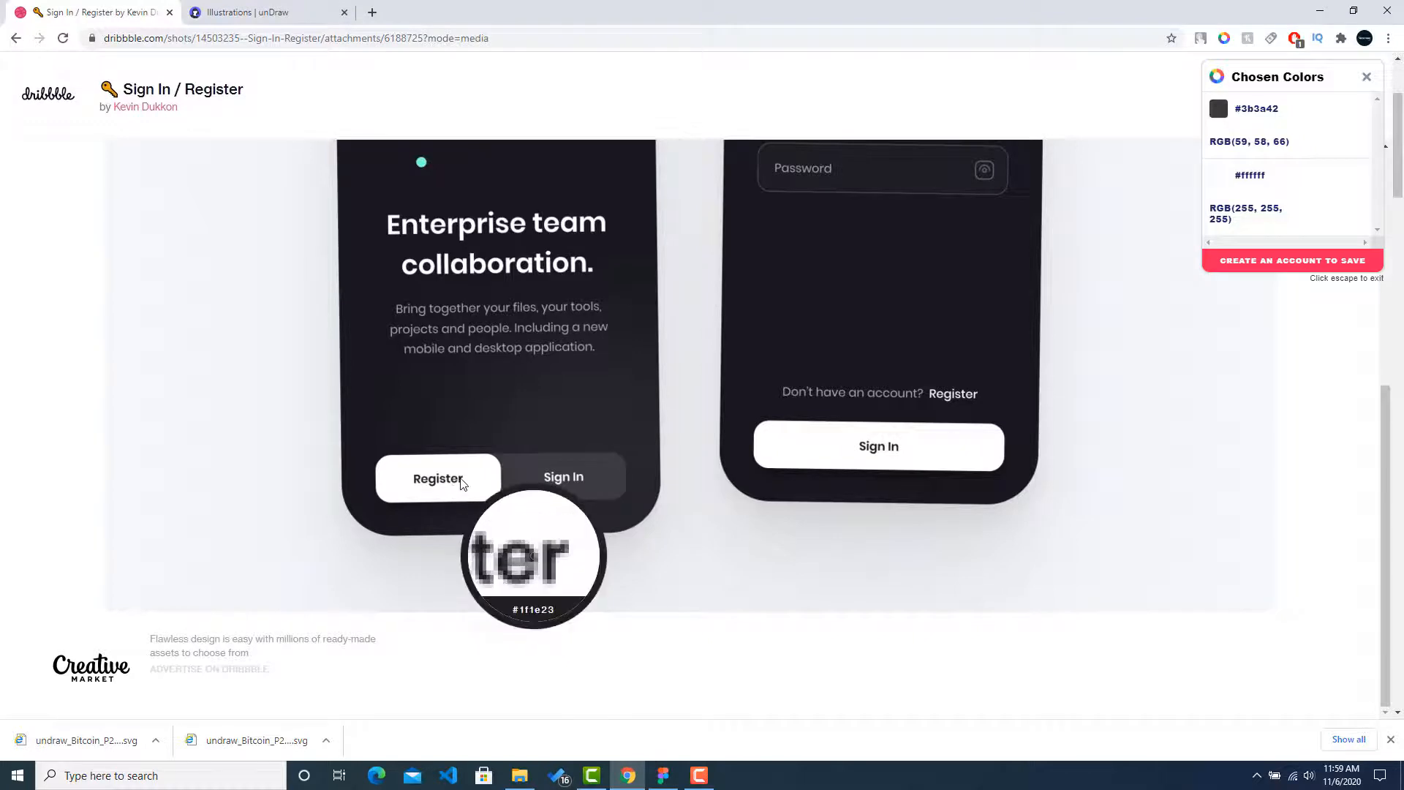
pyautogui.scroll(2, 460, 480)
pyautogui.press('Escape')
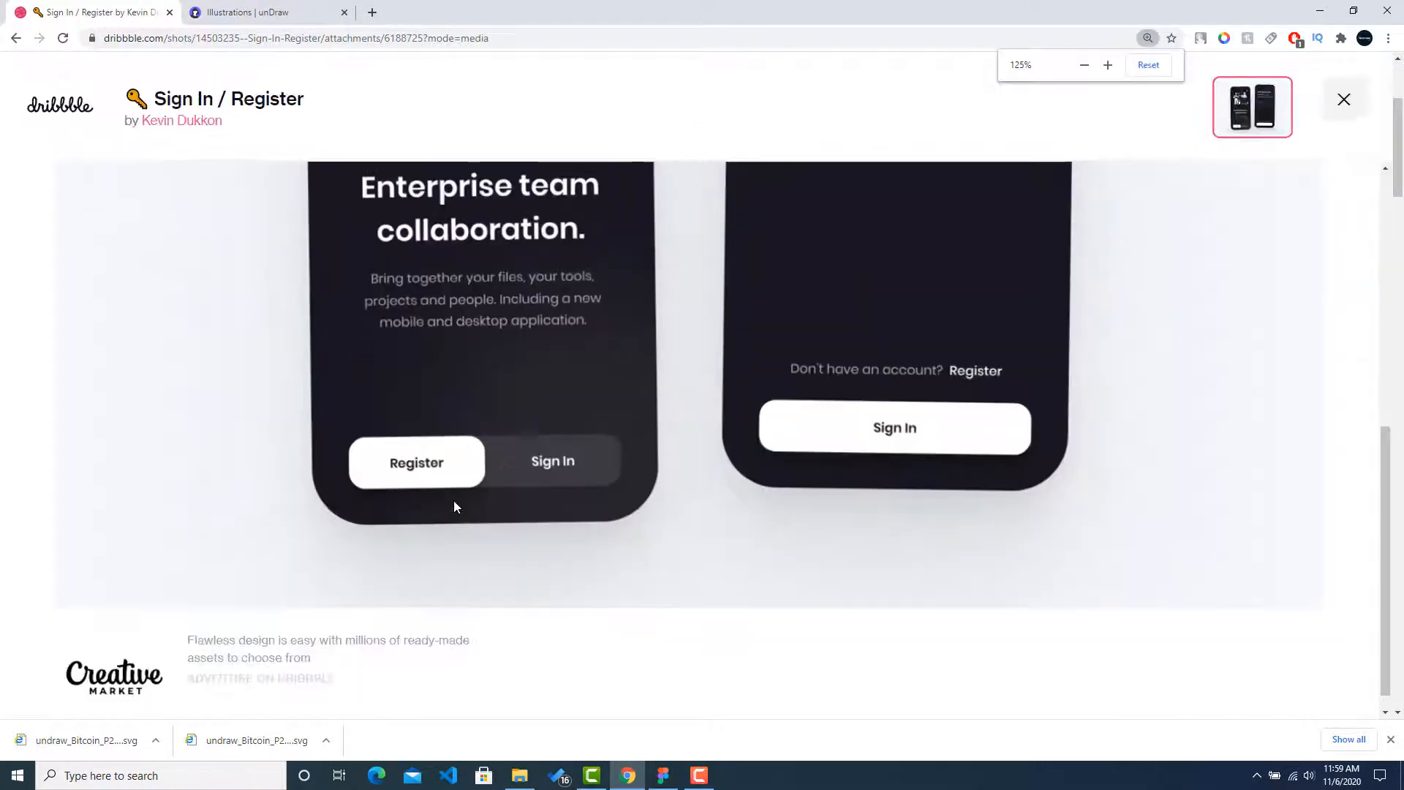
pyautogui.scroll(1, 442, 472)
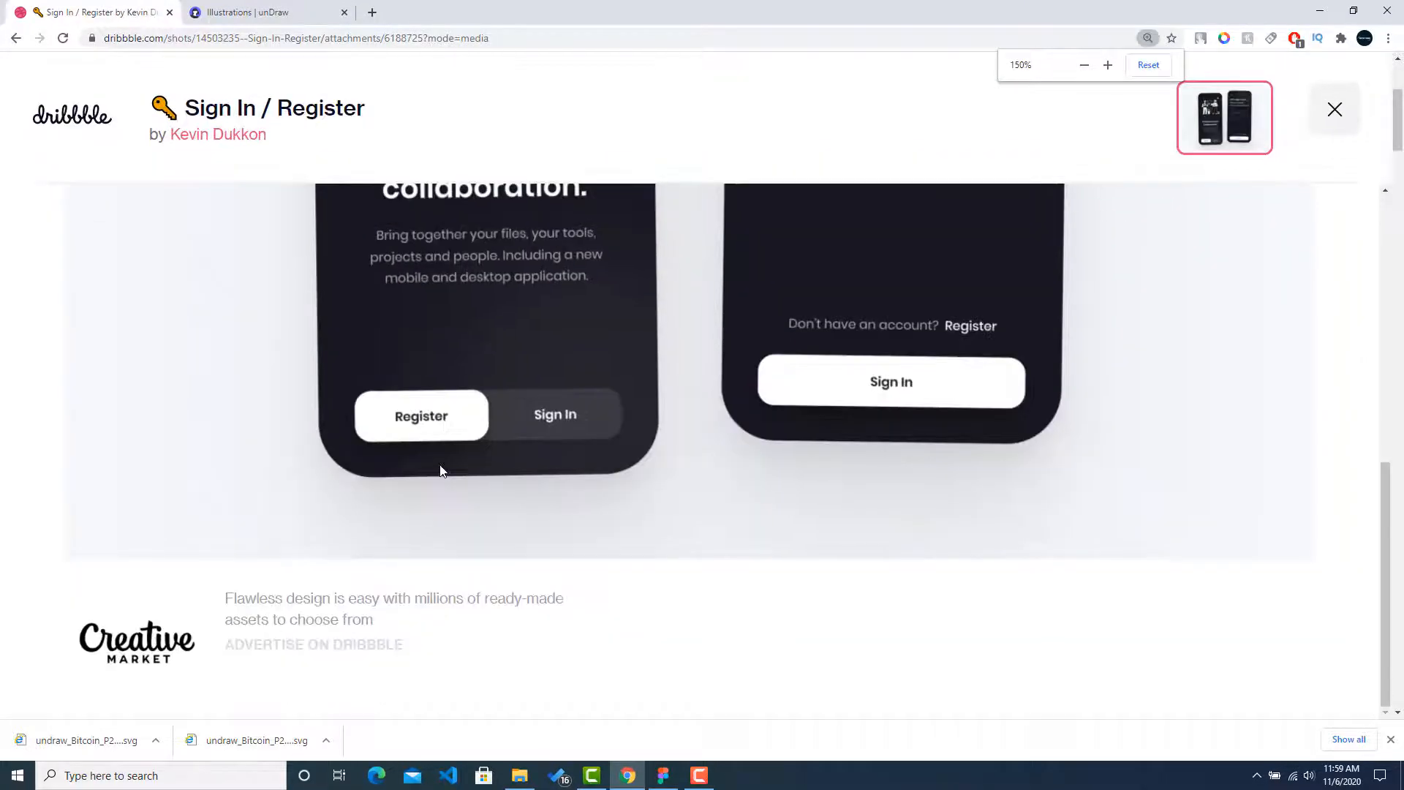
pyautogui.scroll(2, 464, 404)
pyautogui.scroll(-3, 569, 533)
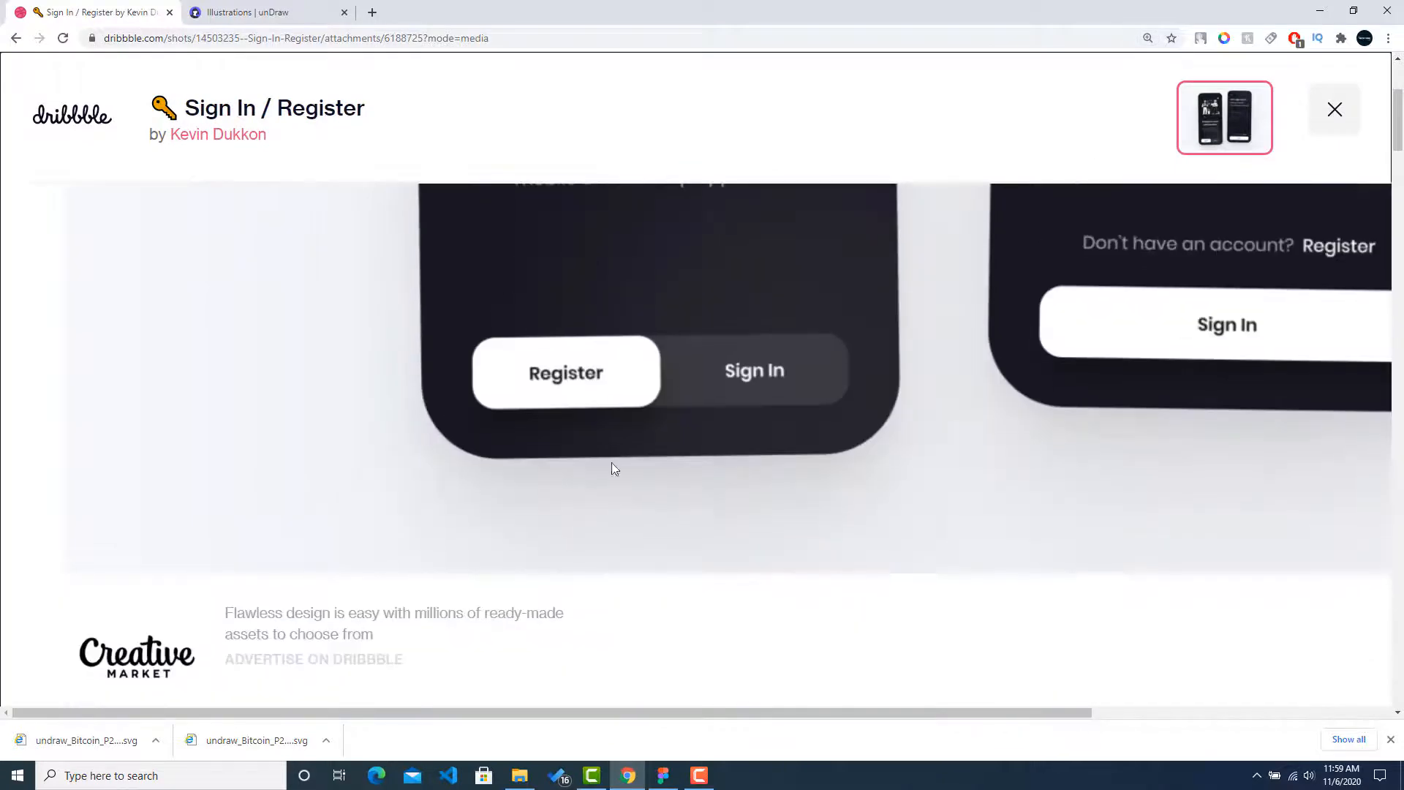
pyautogui.click(1224, 38)
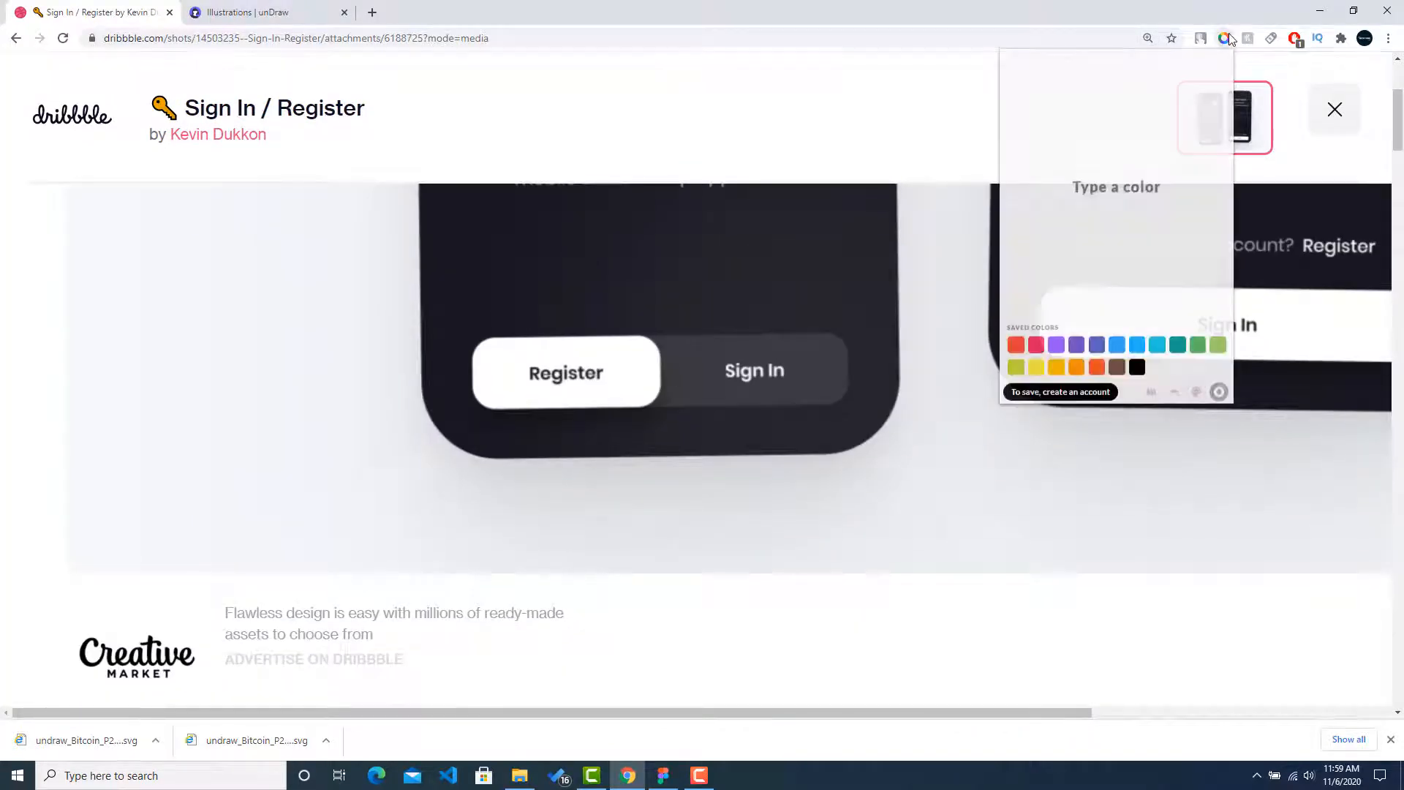
pyautogui.click(1153, 395)
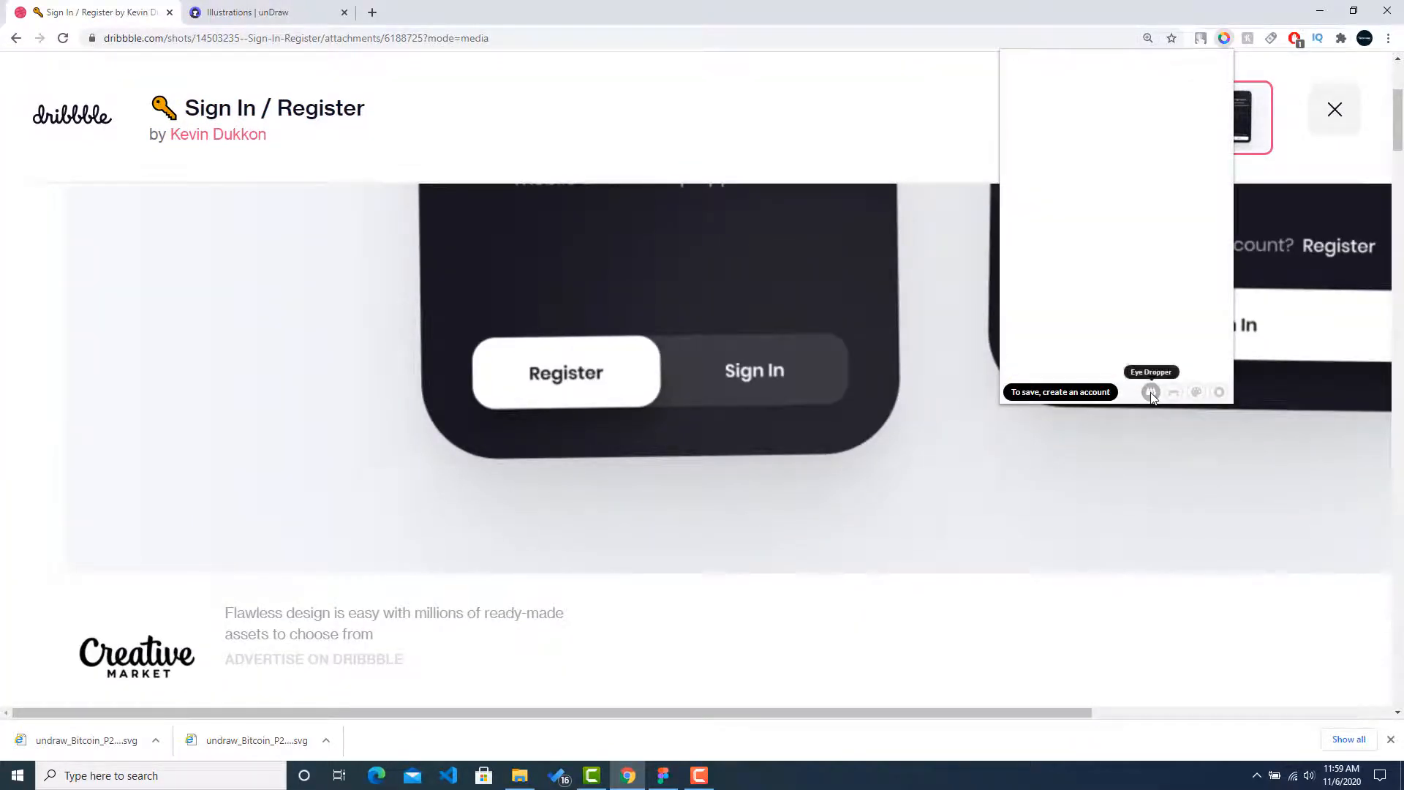
pyautogui.click(598, 377)
pyautogui.click(1207, 139)
# Switch back to Figma and set the "Register" label's fill to #2d2c33.
pyautogui.hotkey('alt', 'Tab')
pyautogui.click(497, 637)
pyautogui.click(1246, 575)
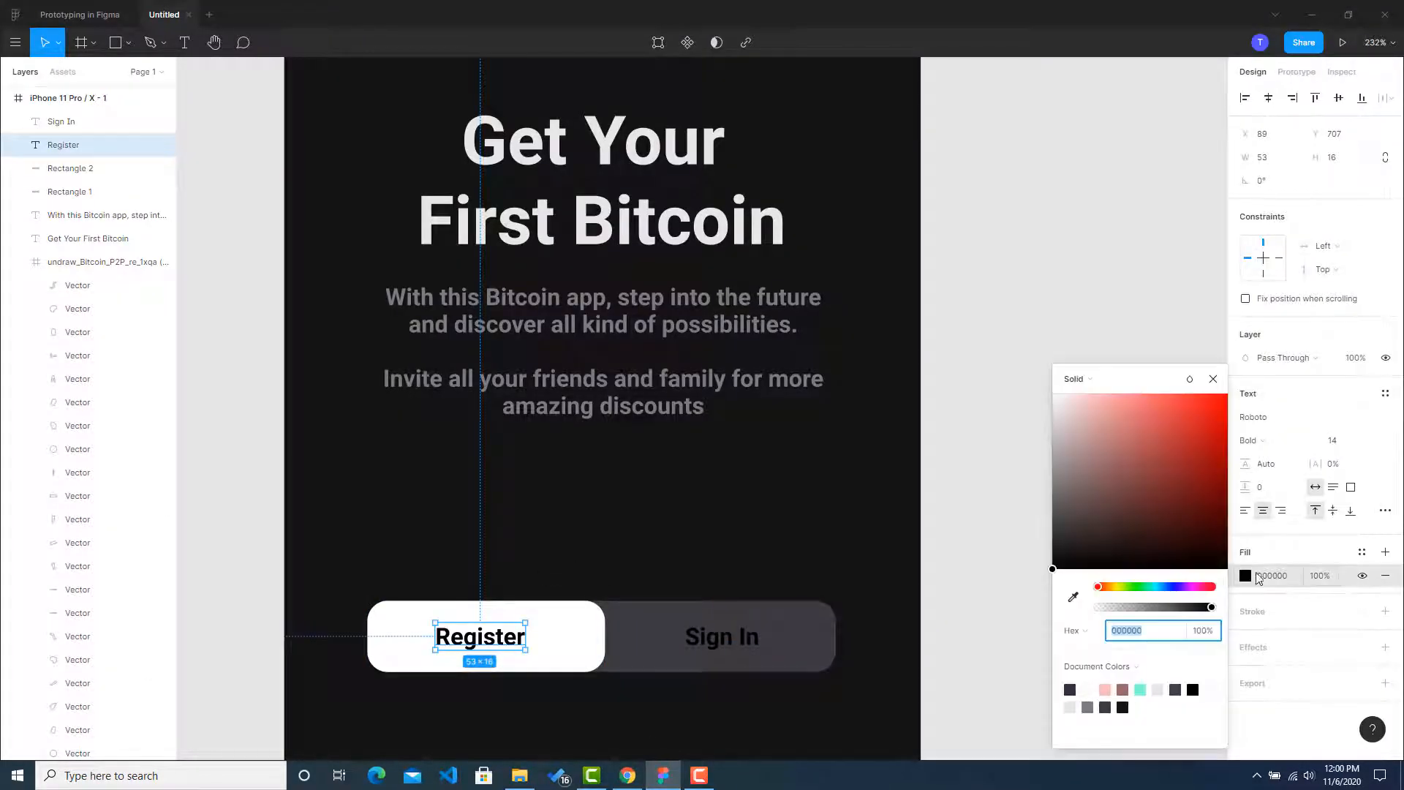
pyautogui.click(1279, 583)
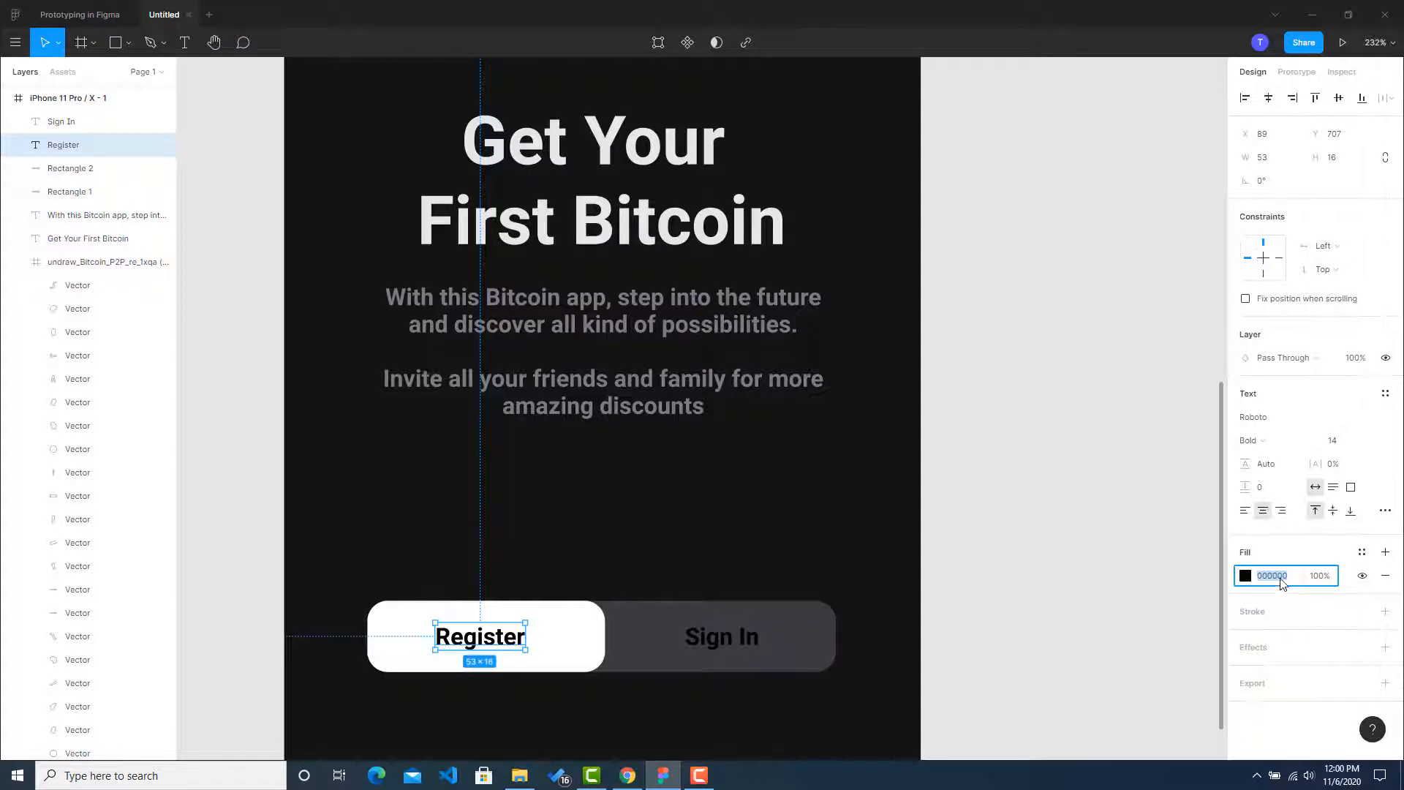
pyautogui.write('#2d2c33')
pyautogui.click(1178, 533)
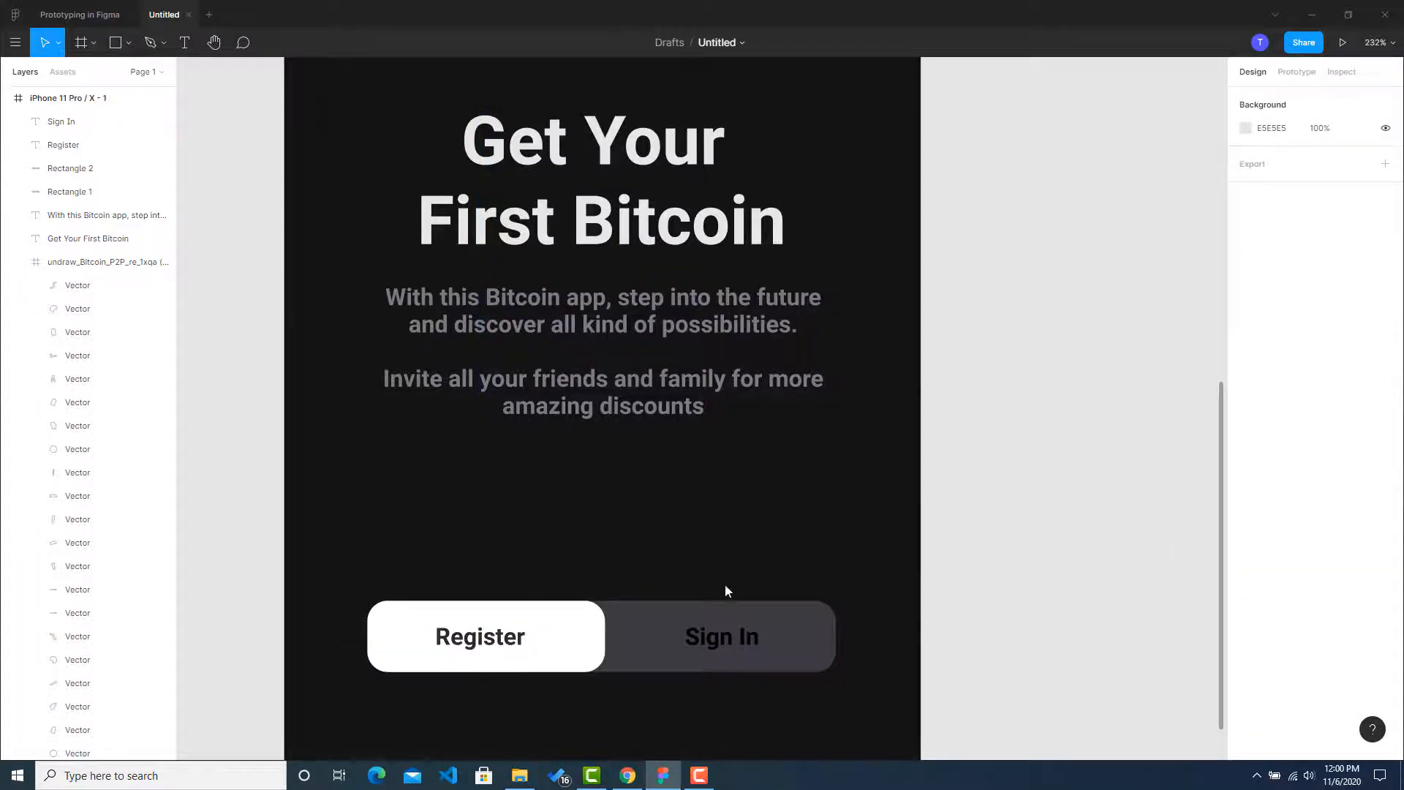
pyautogui.click(520, 643)
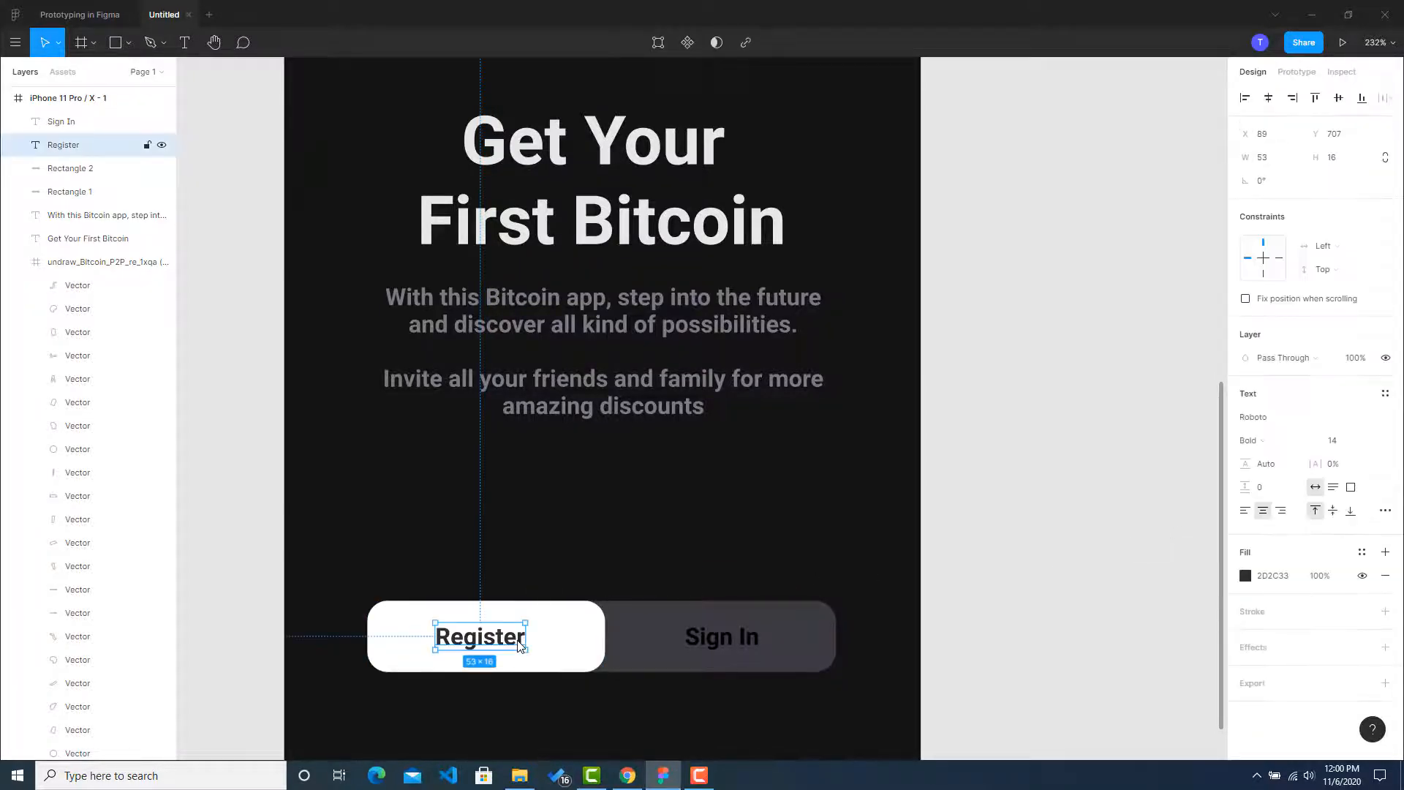
pyautogui.click(997, 558)
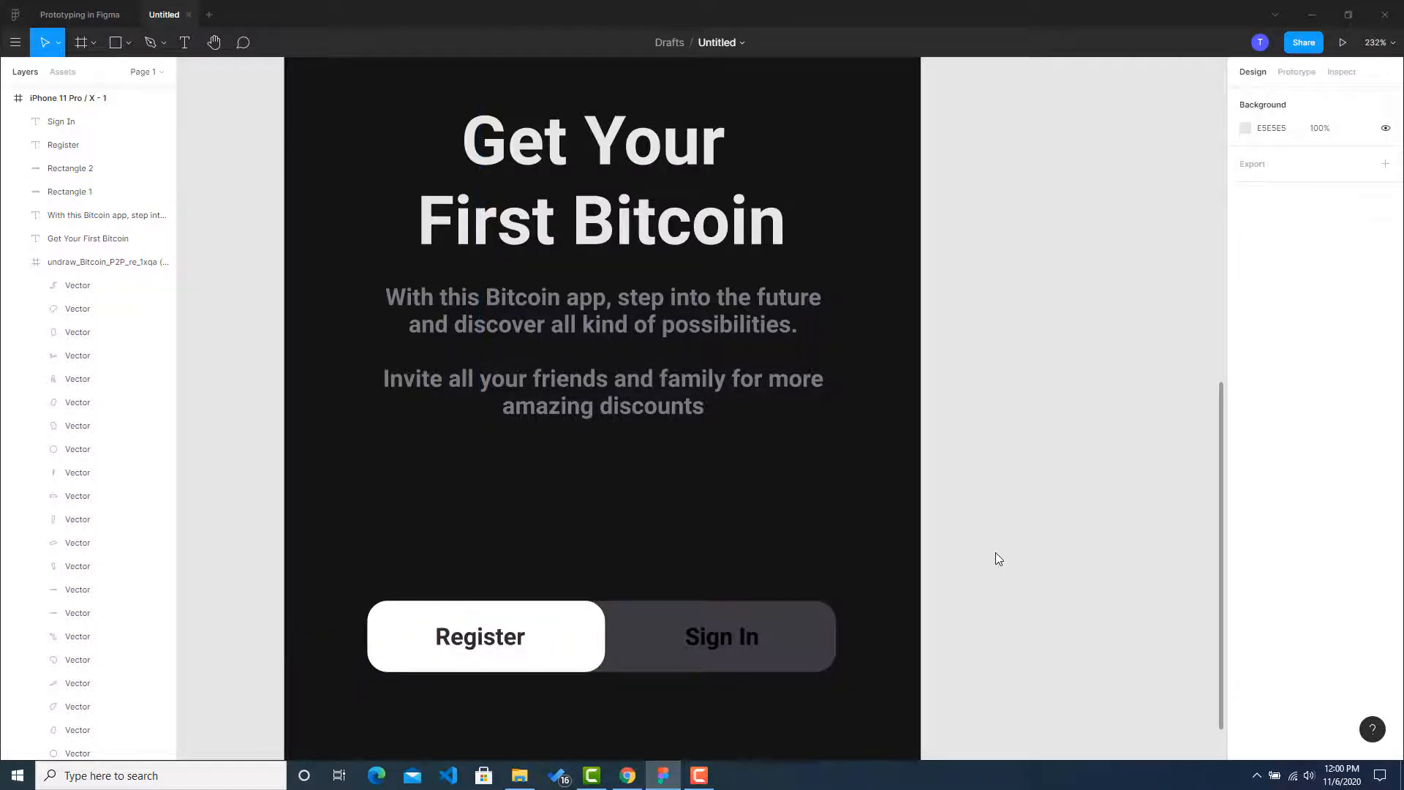
# Switch to the Chrome reference and copy the Sign In label's text color, #d8d8d9, with the eyedropper.
pyautogui.click(623, 776)
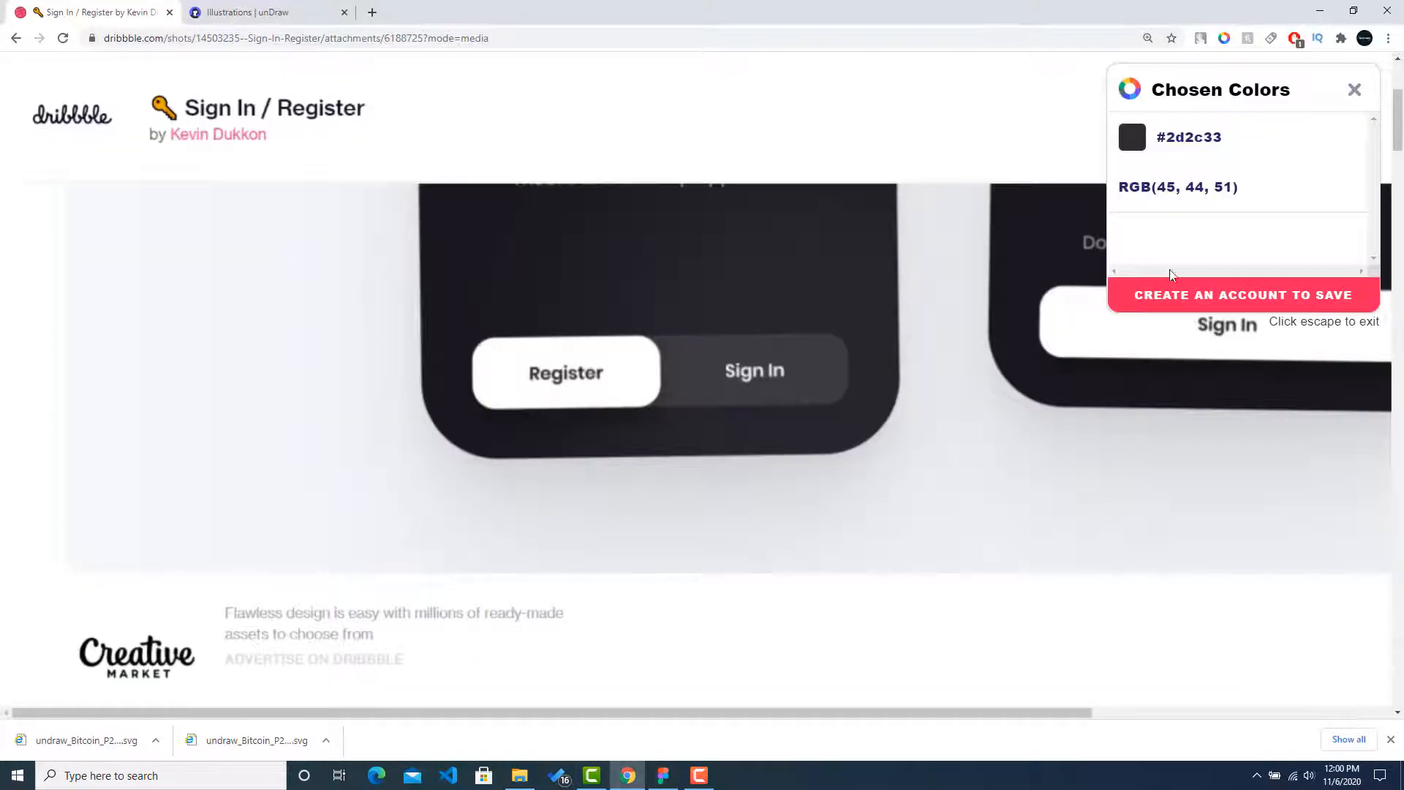
pyautogui.click(749, 376)
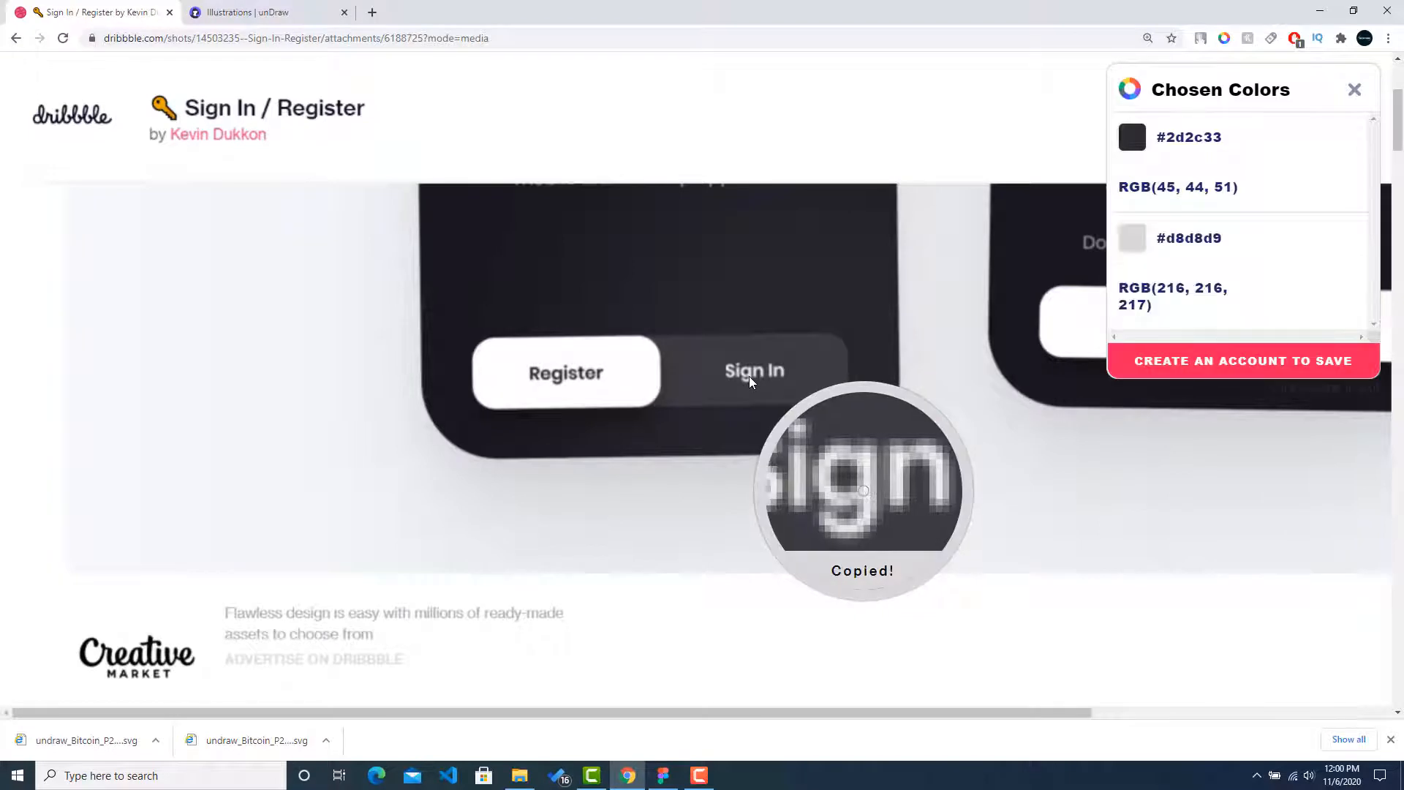
# Copy #d8d8d9 from the chosen colors, switch to Figma and set the "Sign In" label's fill to it.
pyautogui.click(1190, 244)
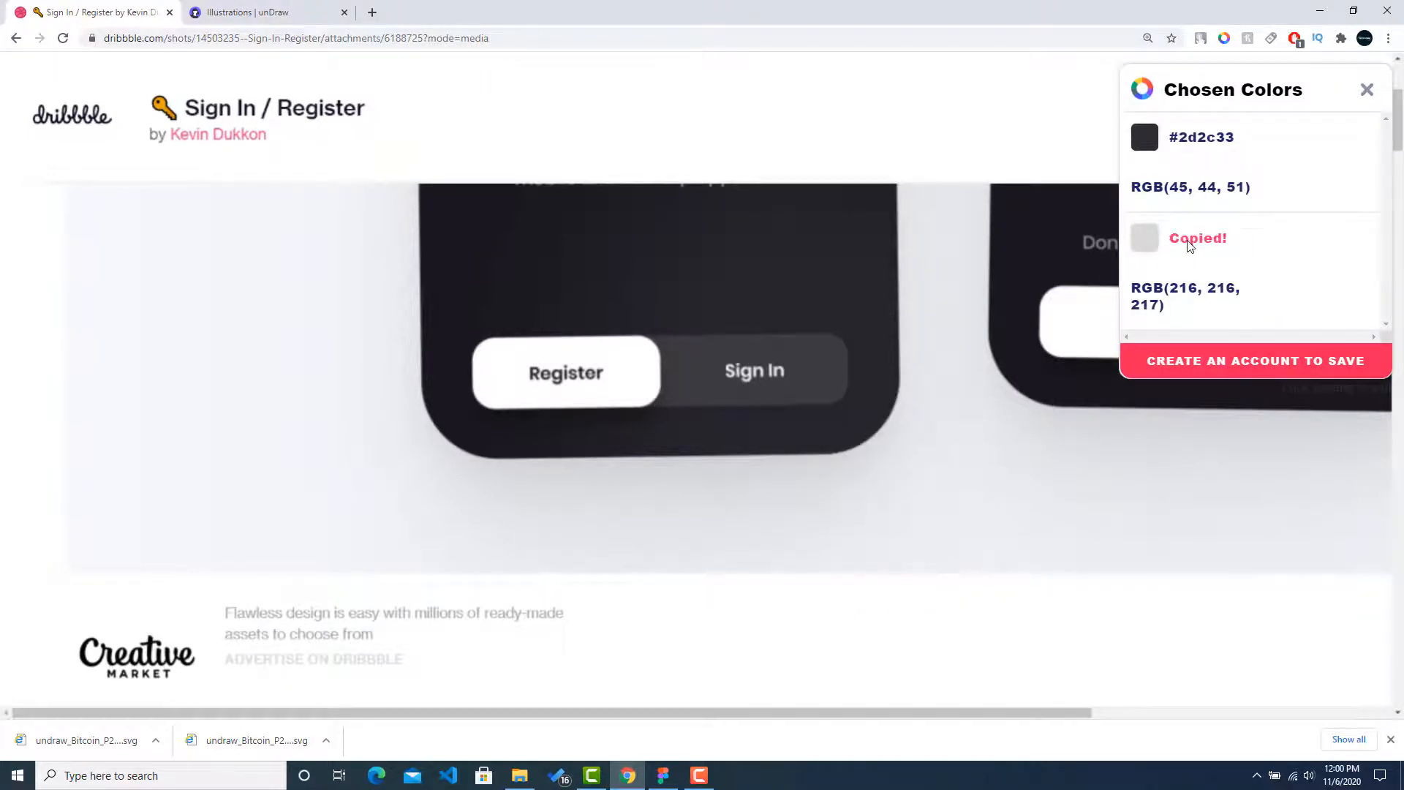
pyautogui.click(663, 775)
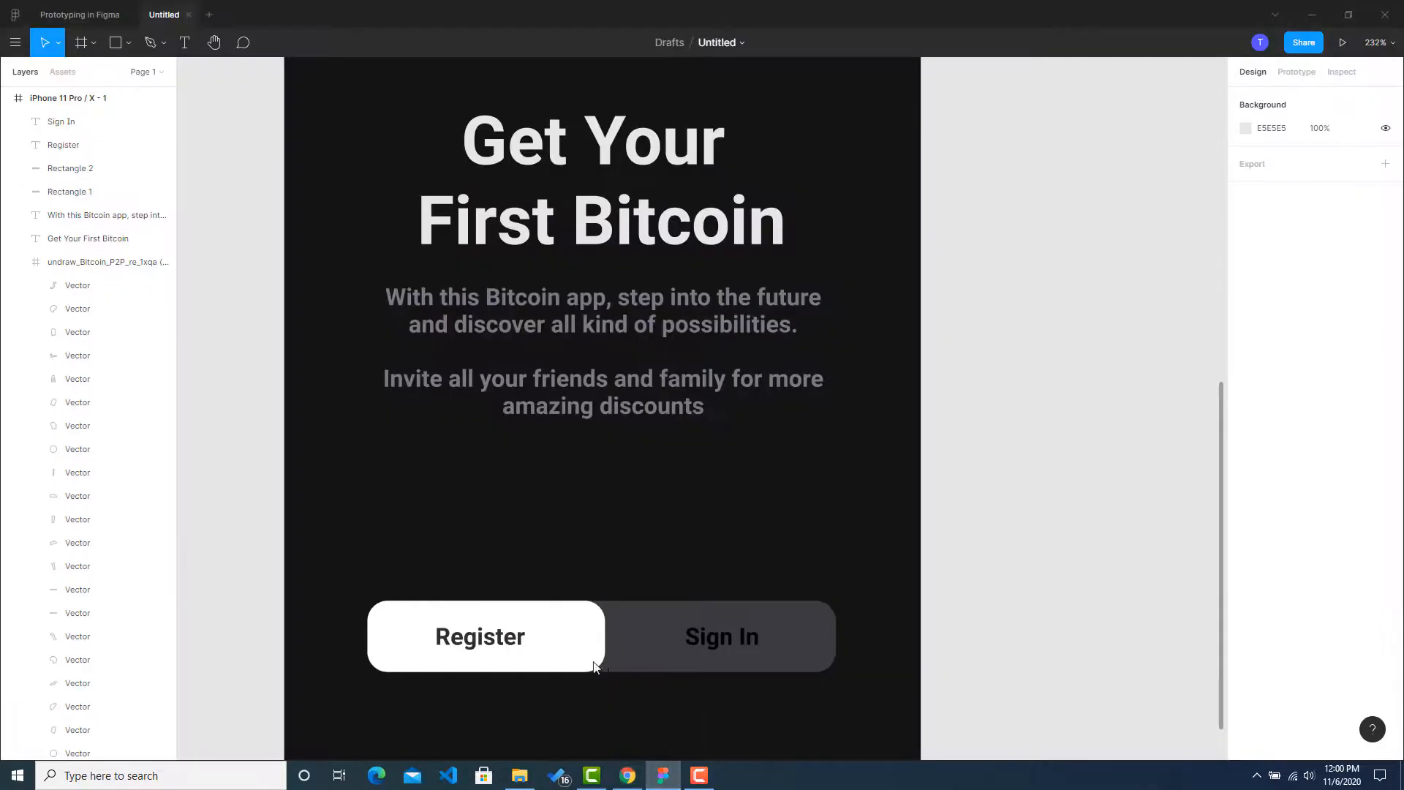
pyautogui.click(721, 640)
pyautogui.click(1281, 573)
pyautogui.hotkey('ctrl', 'v')
pyautogui.click(1100, 509)
# Rename the iPhone 11 Pro / X - 1 frame to "Main Screen".
pyautogui.scroll(-5, 1052, 541)
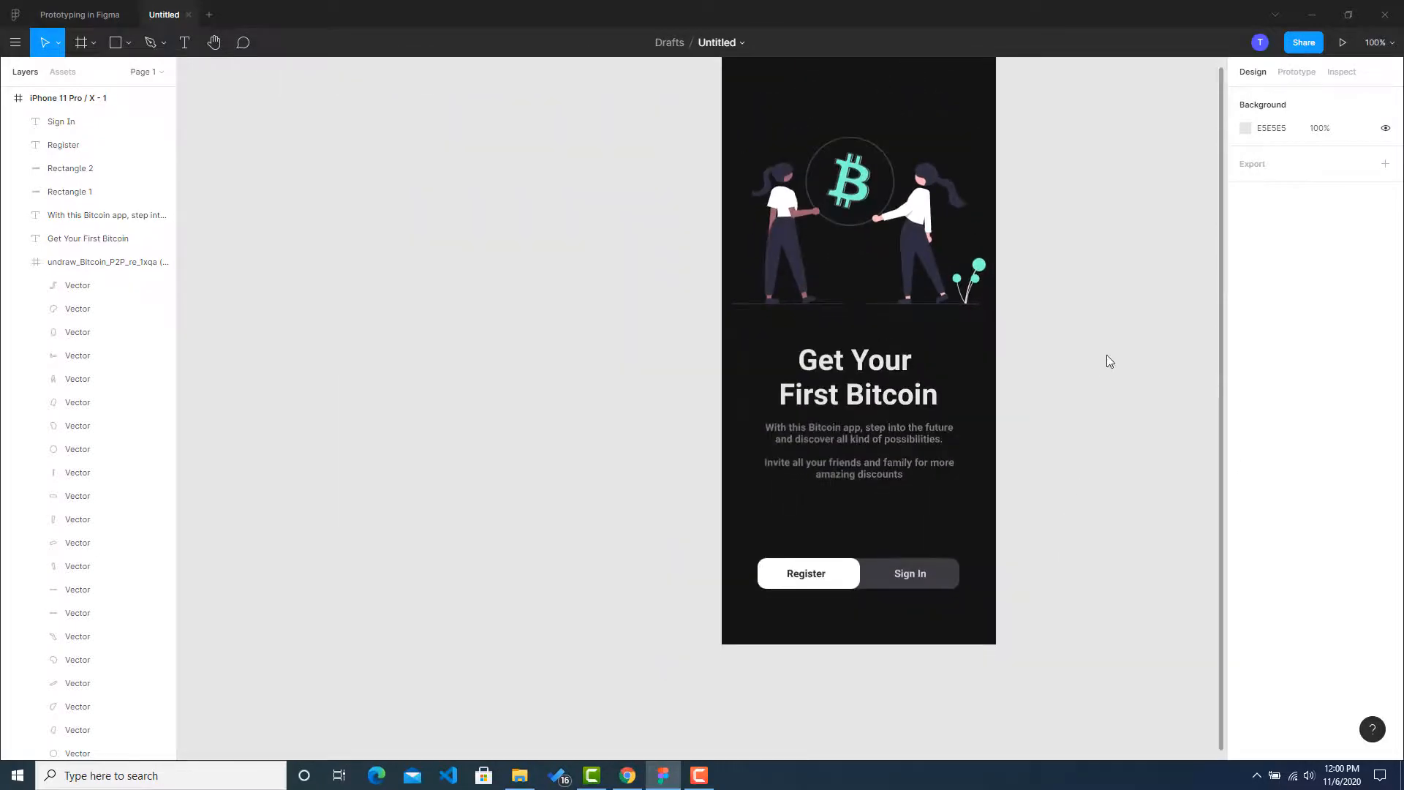
pyautogui.scroll(-1, 1111, 354)
pyautogui.moveTo(1094, 284); pyautogui.dragTo(895, 317)
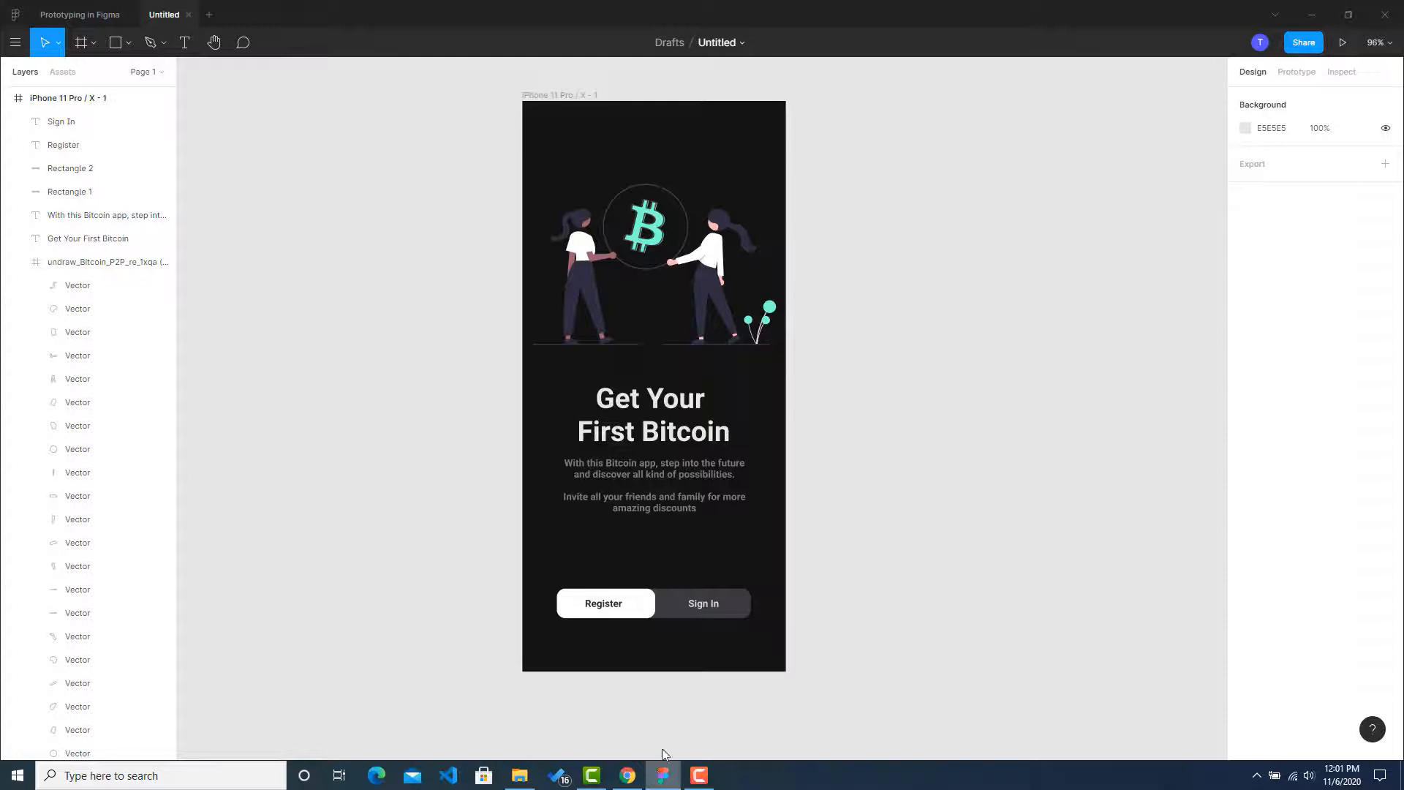
pyautogui.doubleClick(88, 98)
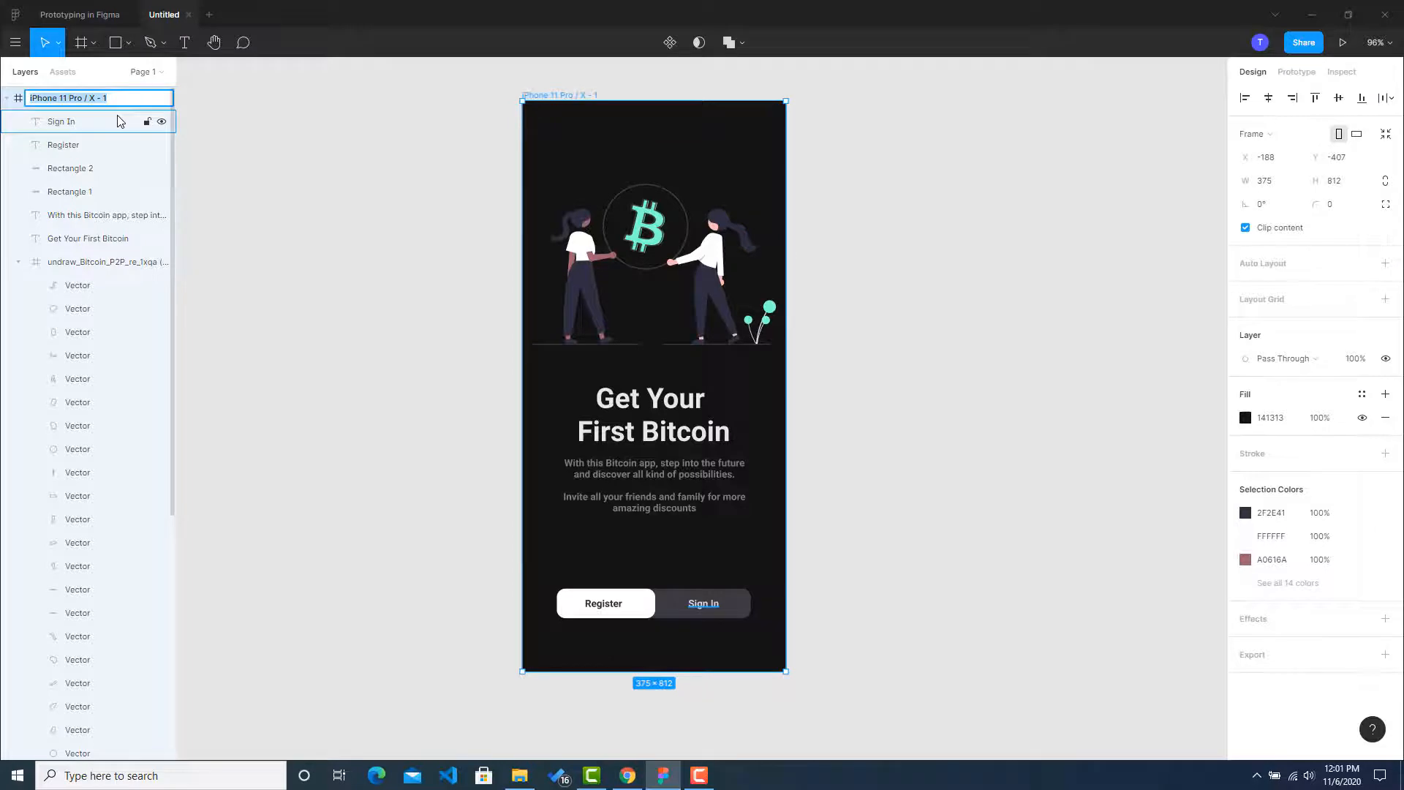
pyautogui.write('Main Screen')
pyautogui.press('Return')
pyautogui.click(349, 125)
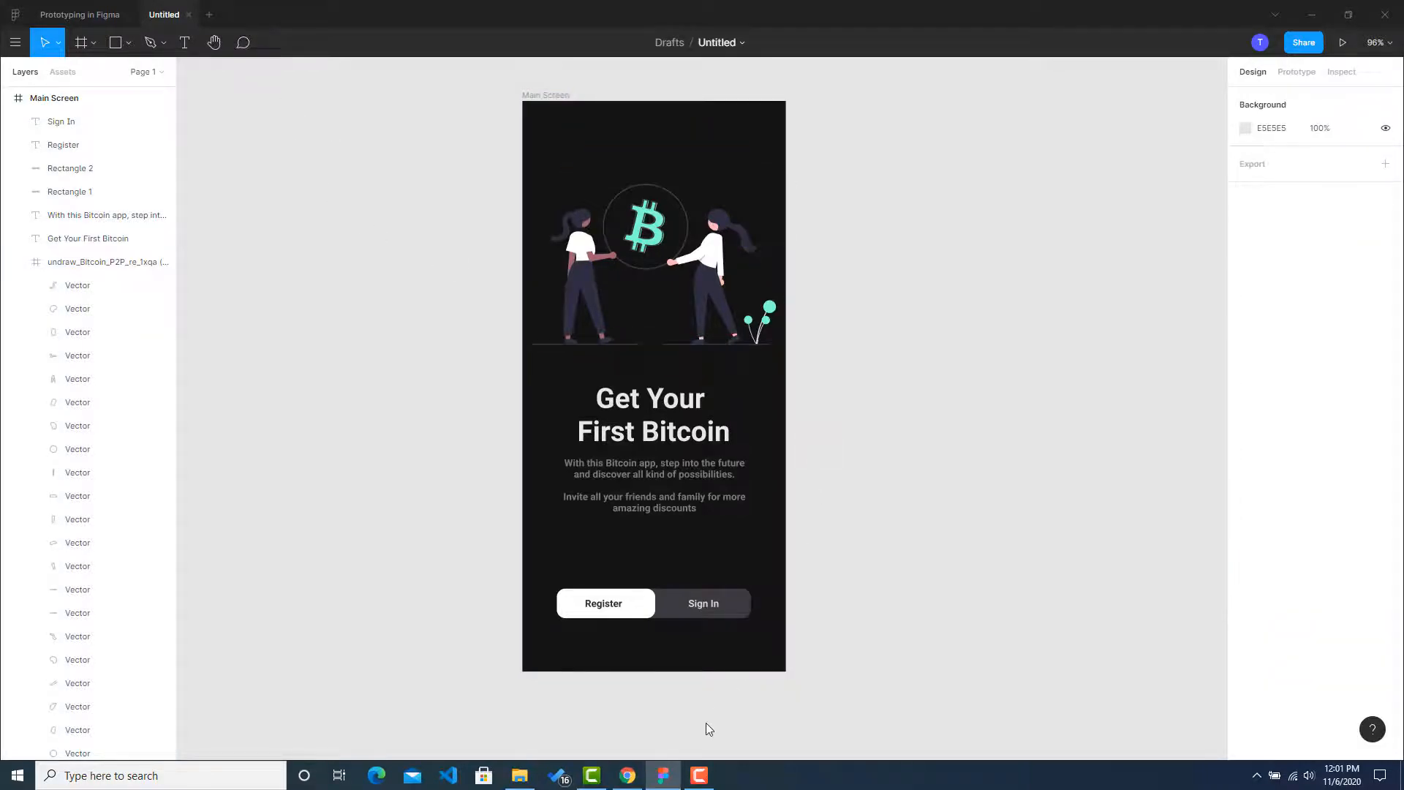
# Switch to the Chrome reference, reset its page zoom to examine the sign-in screen's layout, and return to Figma.
pyautogui.click(627, 775)
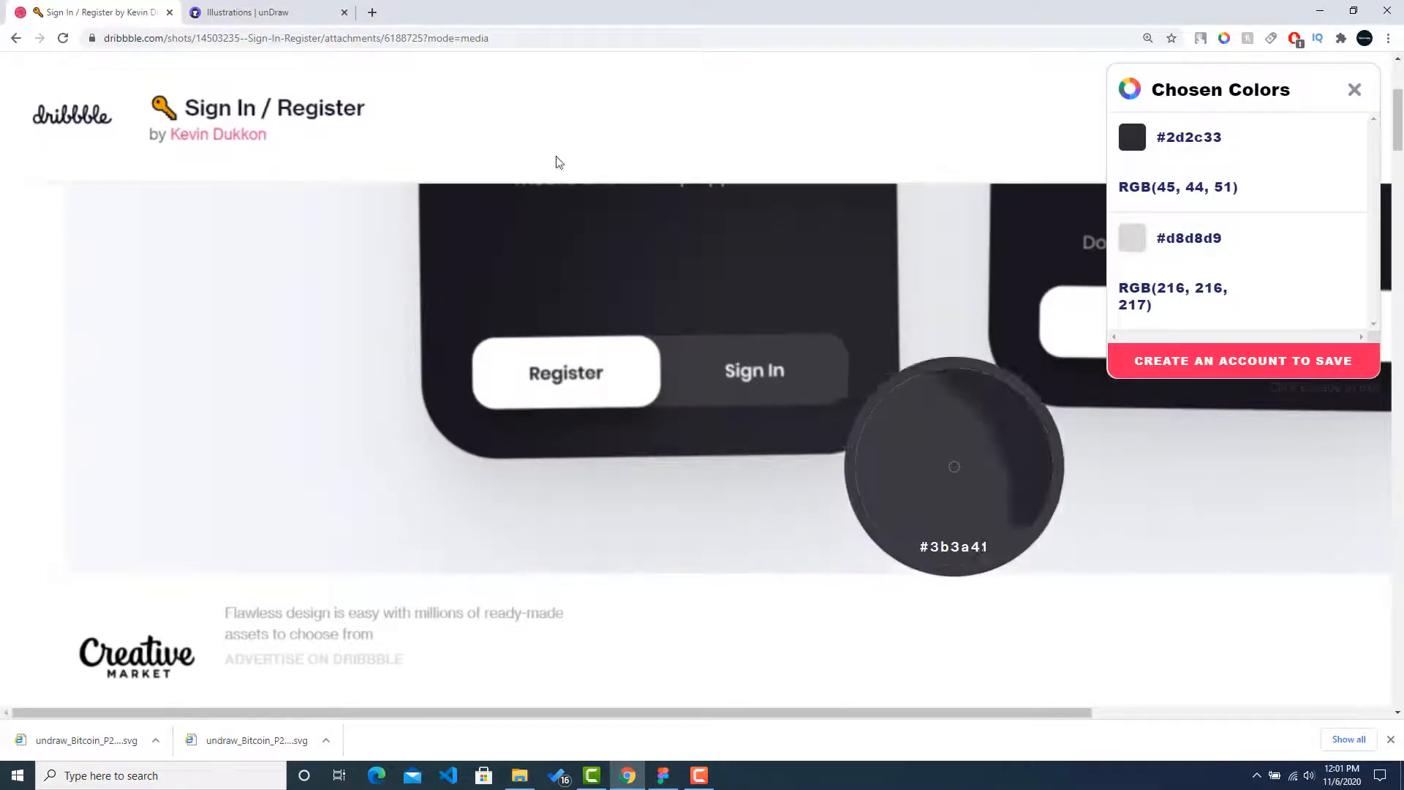
pyautogui.click(1147, 38)
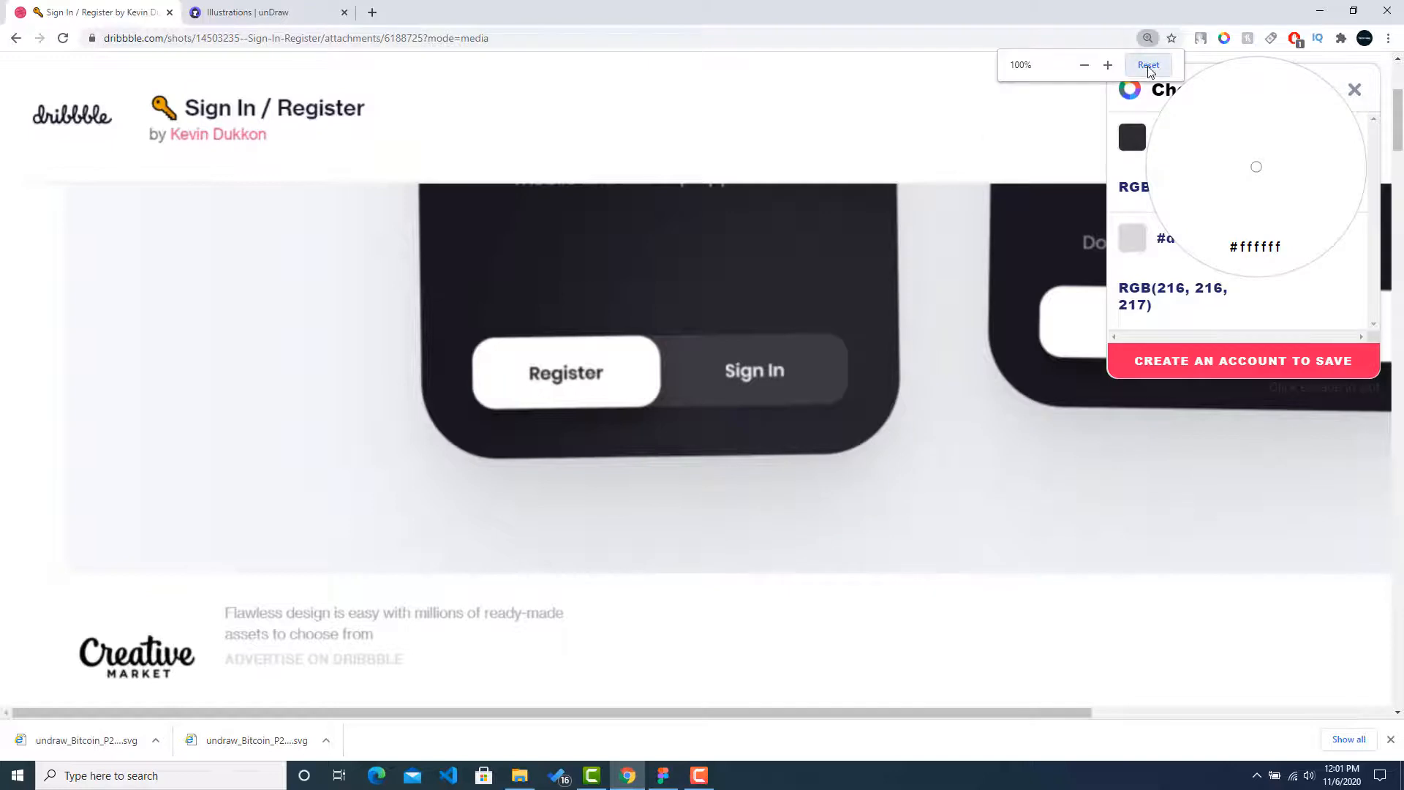
pyautogui.click(1148, 65)
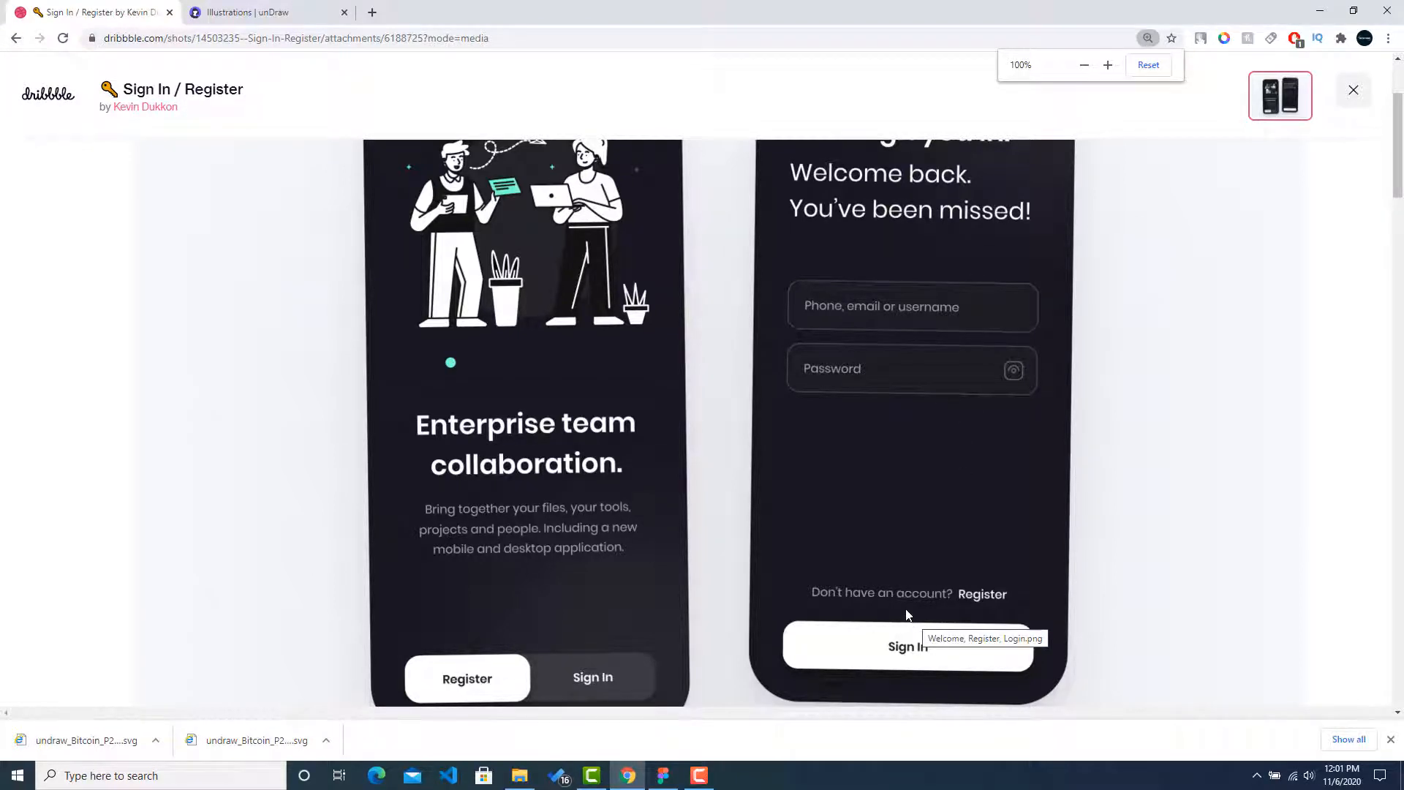
pyautogui.scroll(-1, 933, 607)
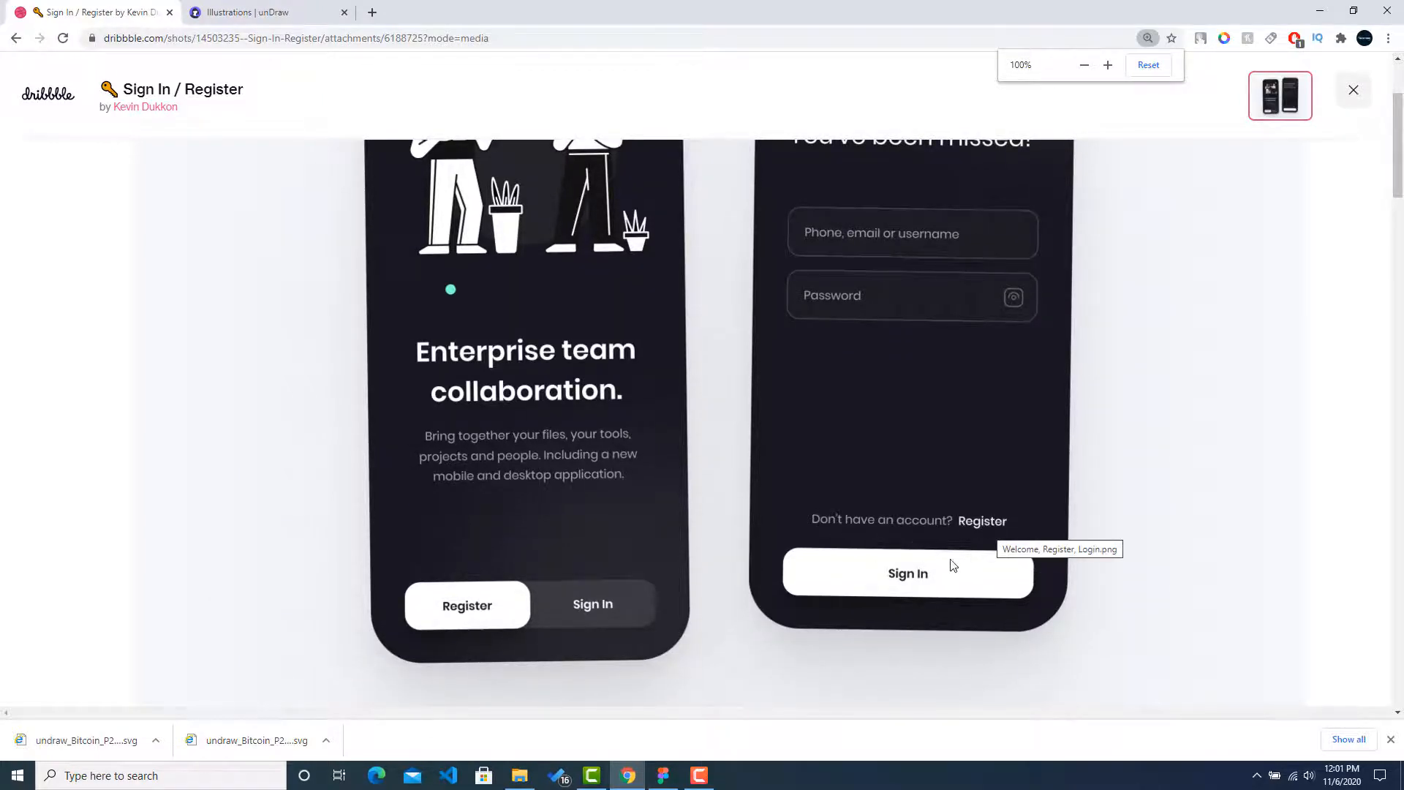
pyautogui.scroll(4, 958, 499)
pyautogui.scroll(-3, 911, 461)
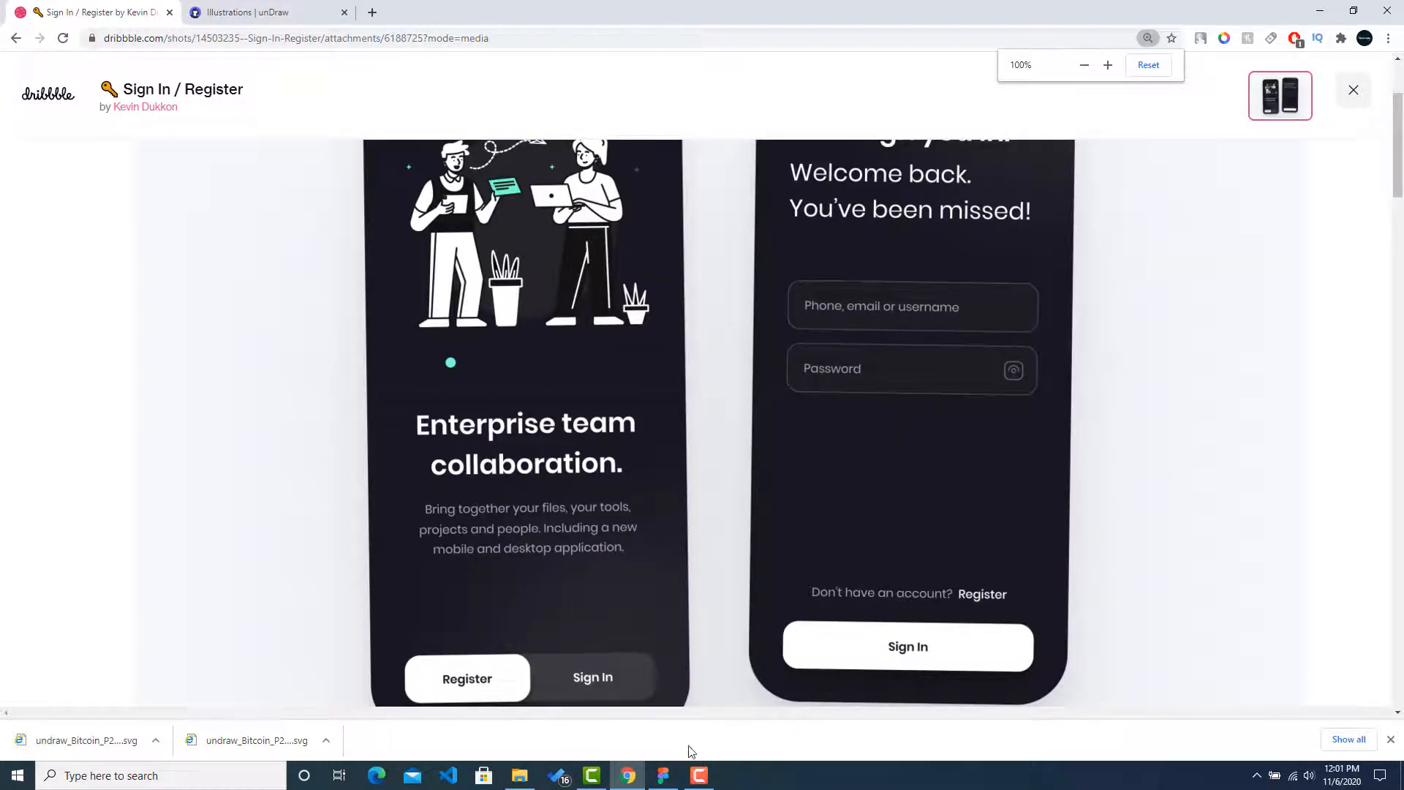
pyautogui.scroll(1, 731, 391)
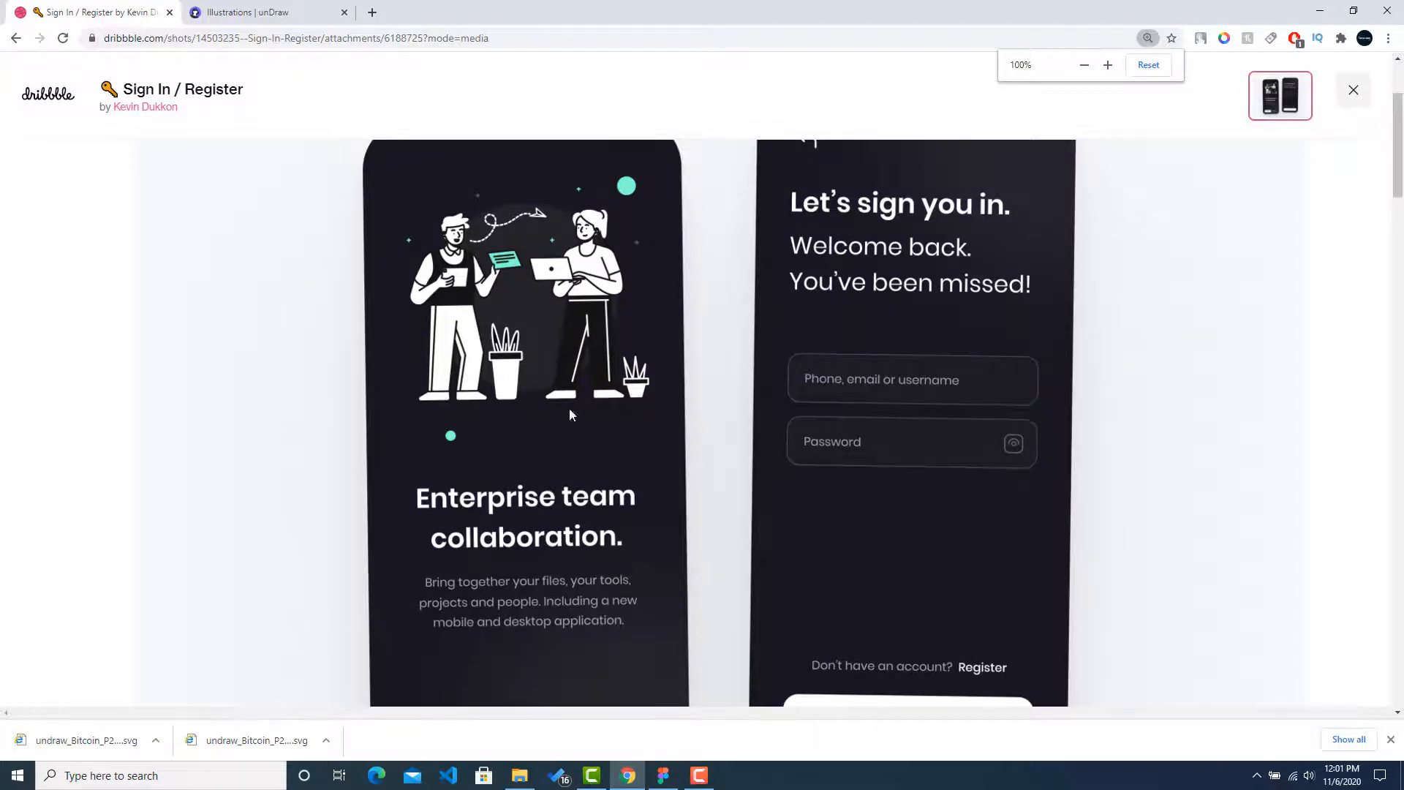
pyautogui.click(663, 775)
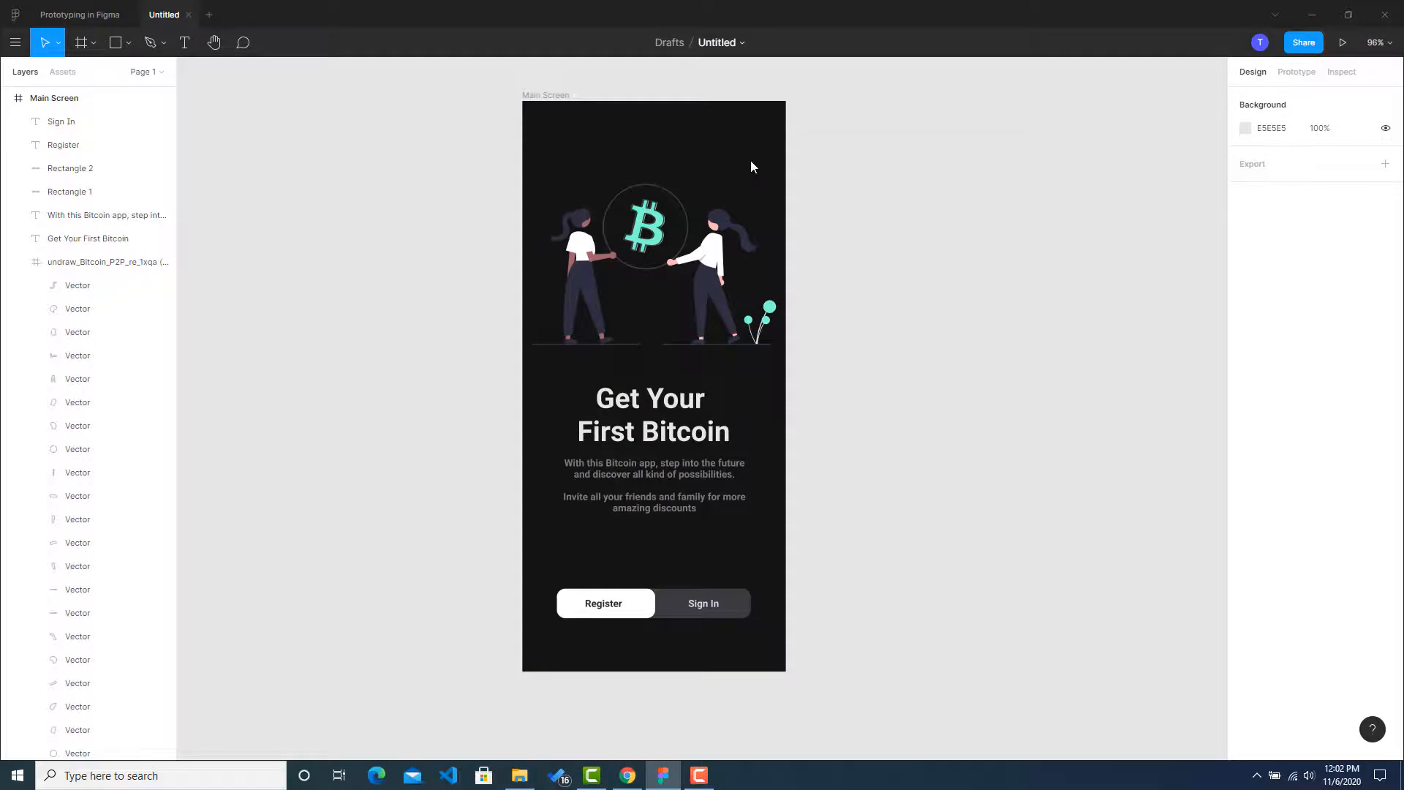
pyautogui.moveTo(746, 146); pyautogui.dragTo(839, 162)
pyautogui.hotkey('ctrl', 'v')
pyautogui.click(306, 168)
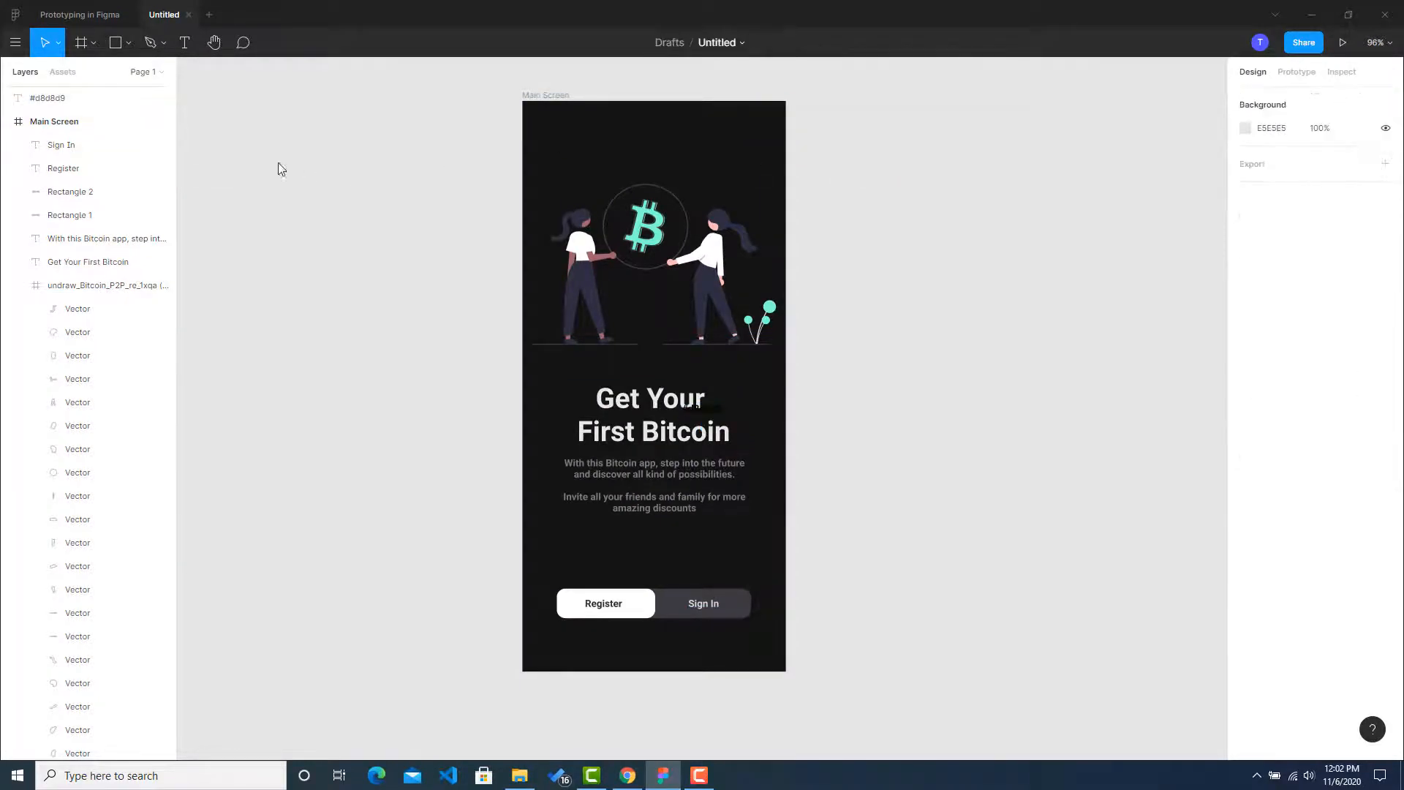
pyautogui.click(692, 412)
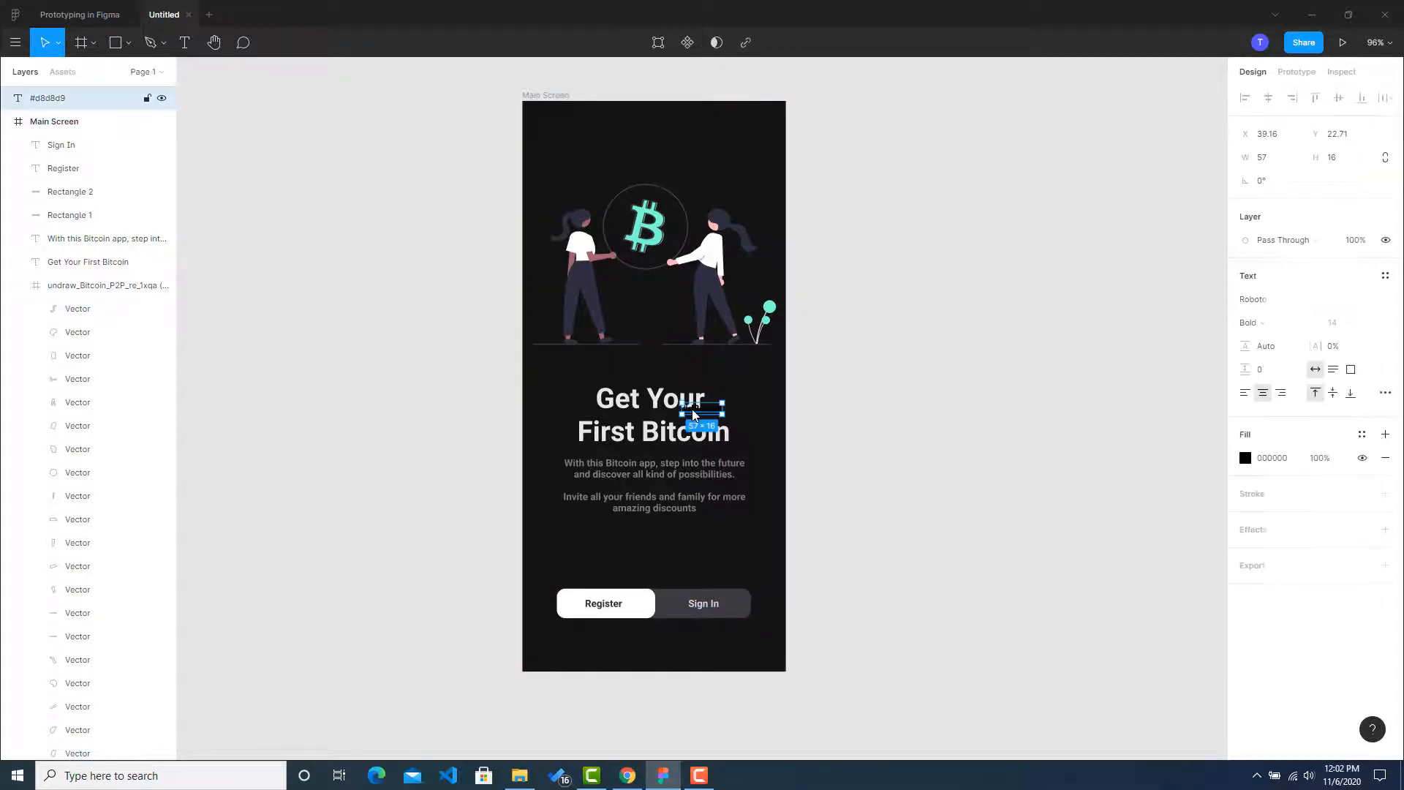
pyautogui.press('Delete')
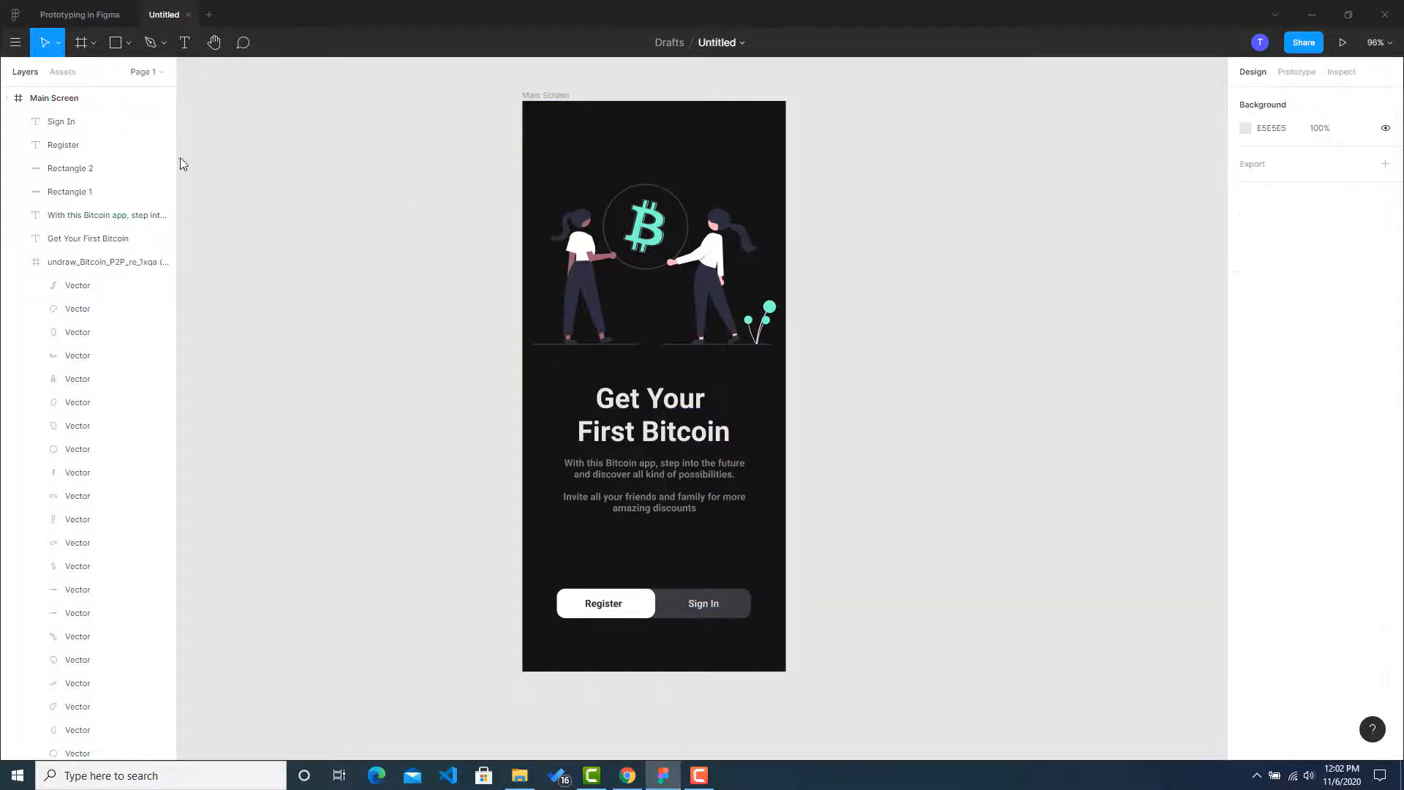
# Duplicate the "Main Screen" frame beside the original and delete the Bitcoin illustration from the copy.
pyautogui.click(97, 97)
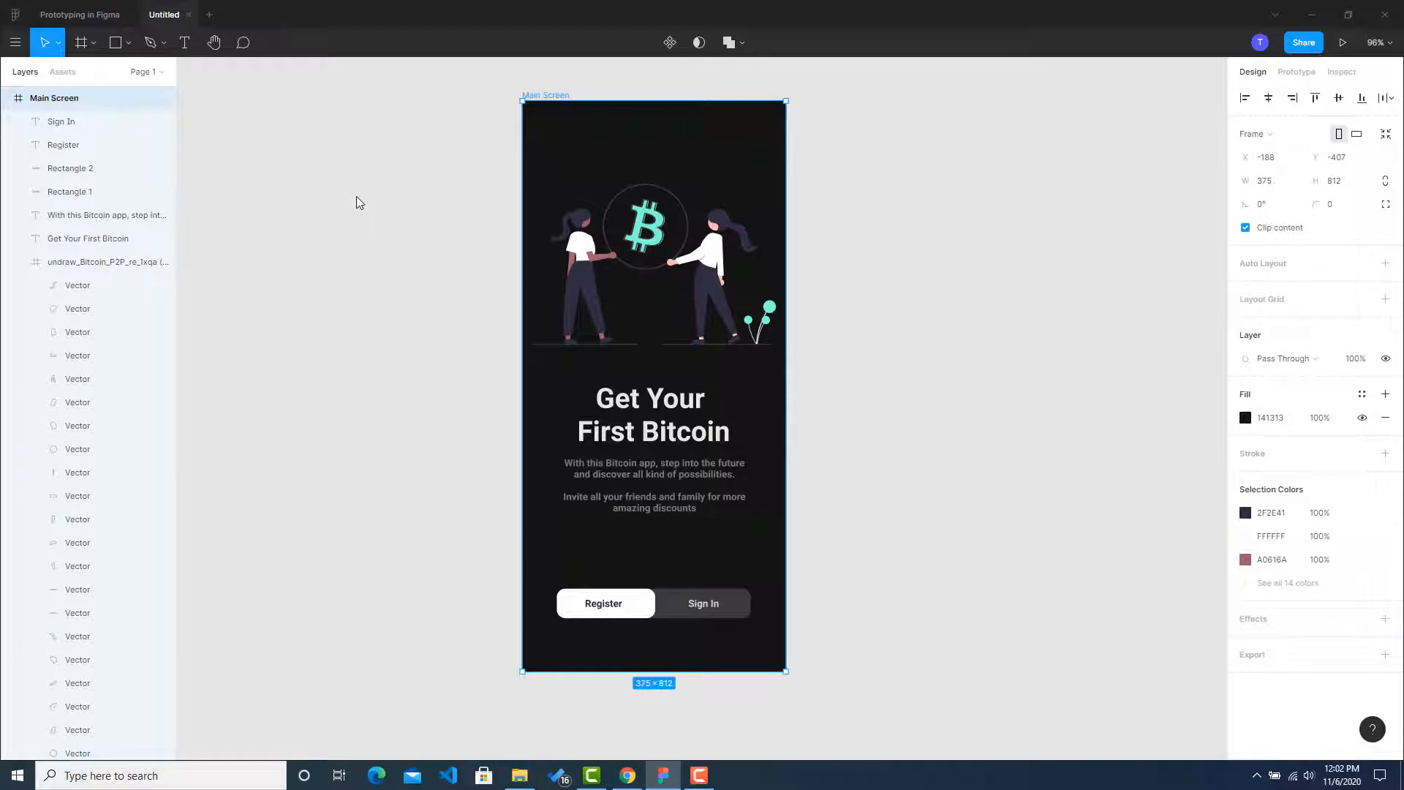
pyautogui.hotkey('ctrl', 'v')
pyautogui.click(1135, 146)
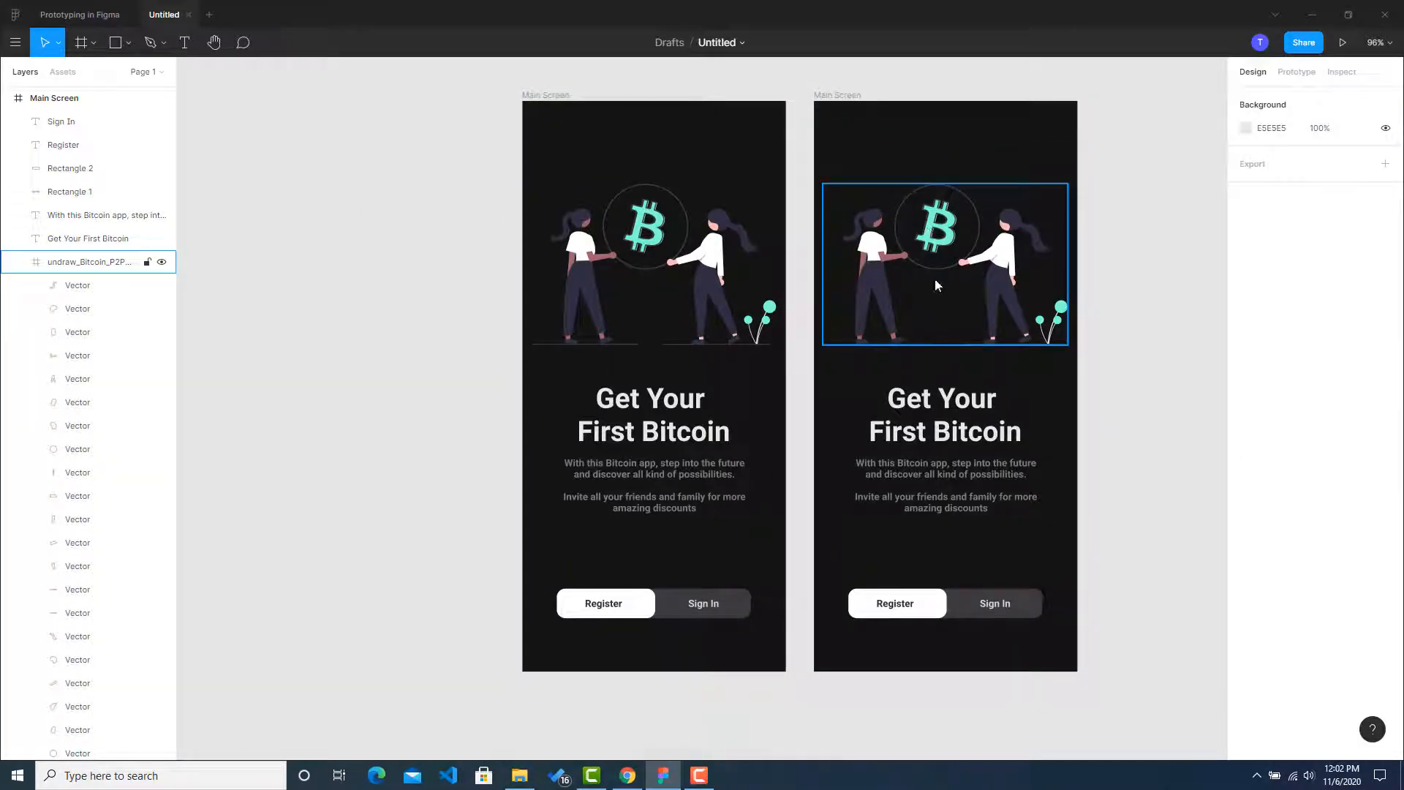
pyautogui.click(940, 256)
pyautogui.press('Delete')
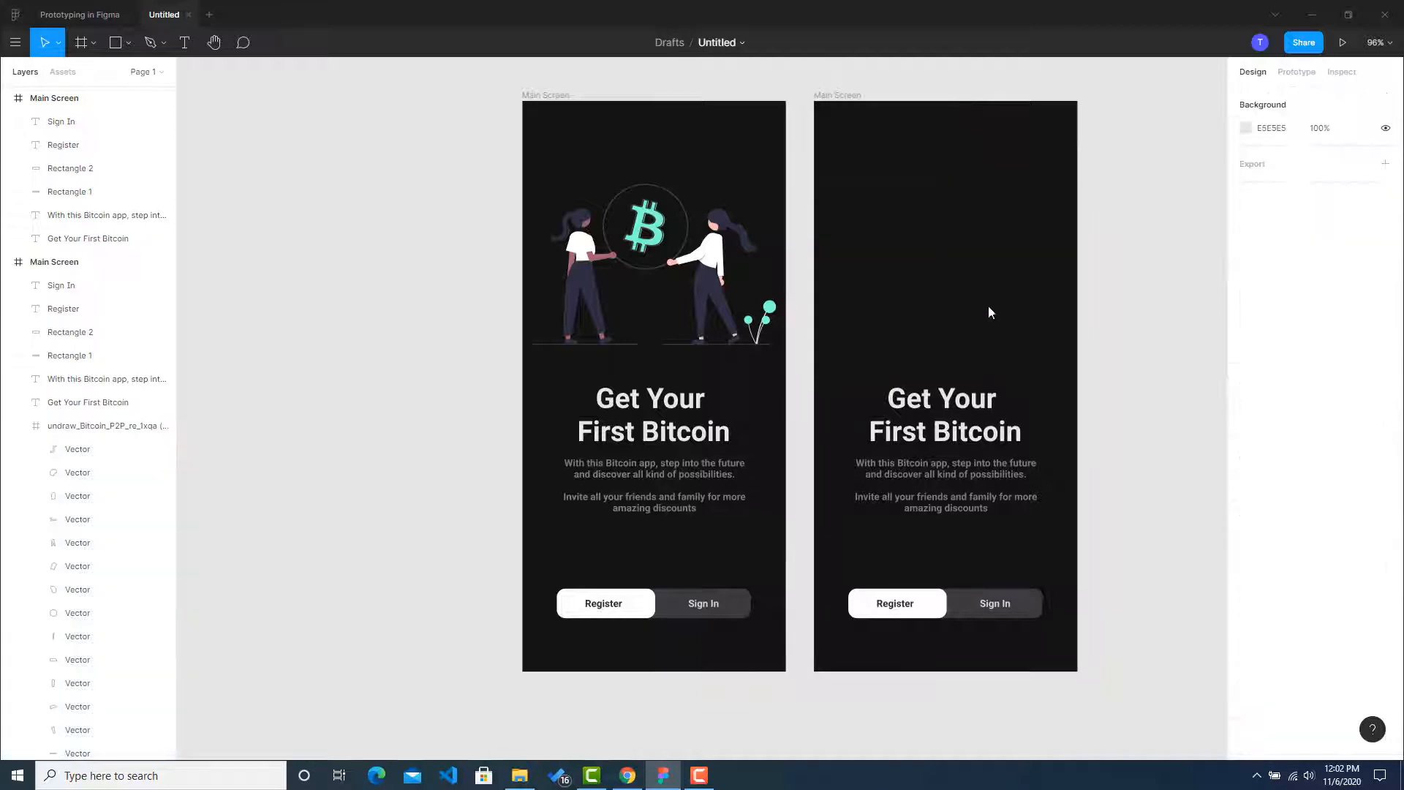
pyautogui.click(925, 407)
pyautogui.click(1124, 436)
# Switch to Chrome, check the back arrow on the reference's sign-in screen, and open the Font Awesome site in a new tab.
pyautogui.click(628, 775)
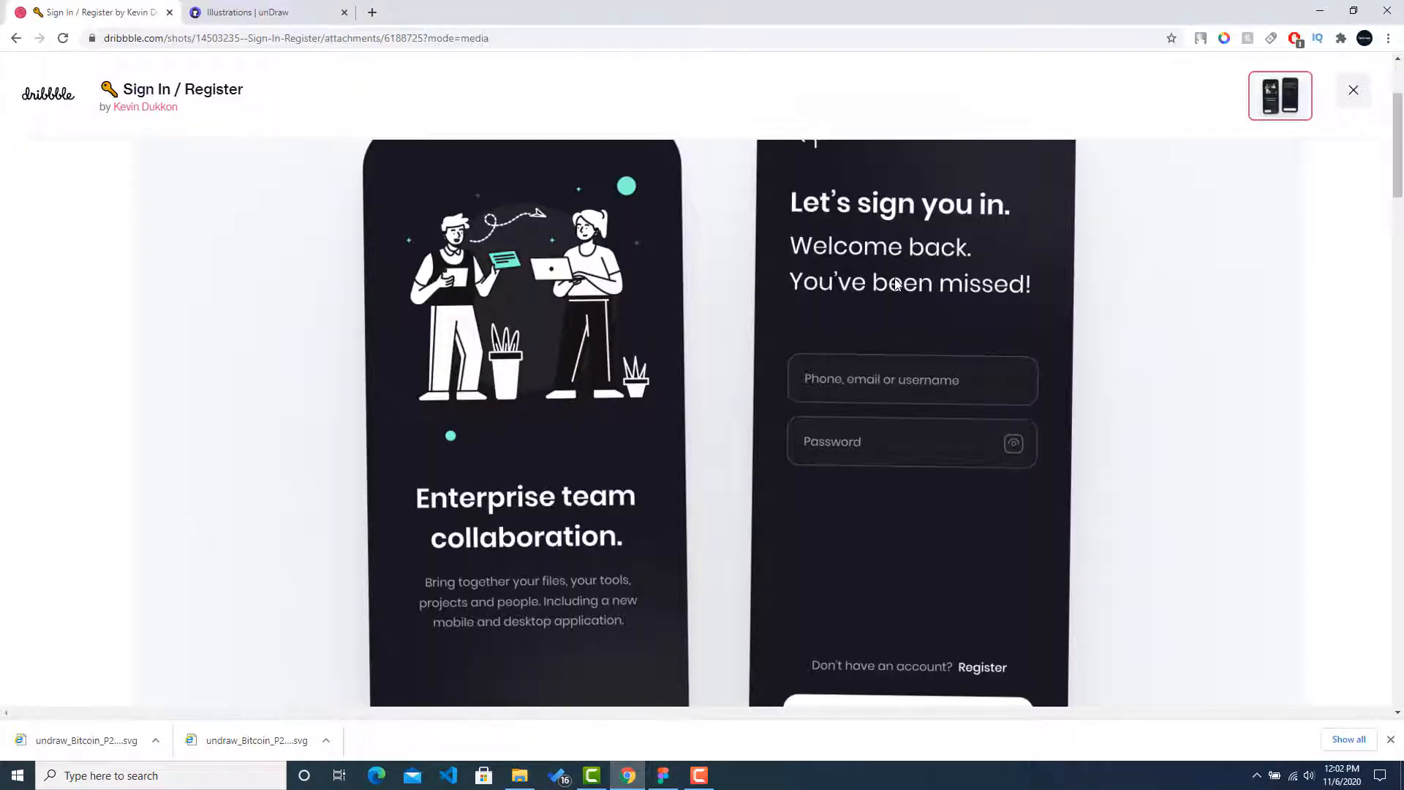
pyautogui.scroll(2, 893, 285)
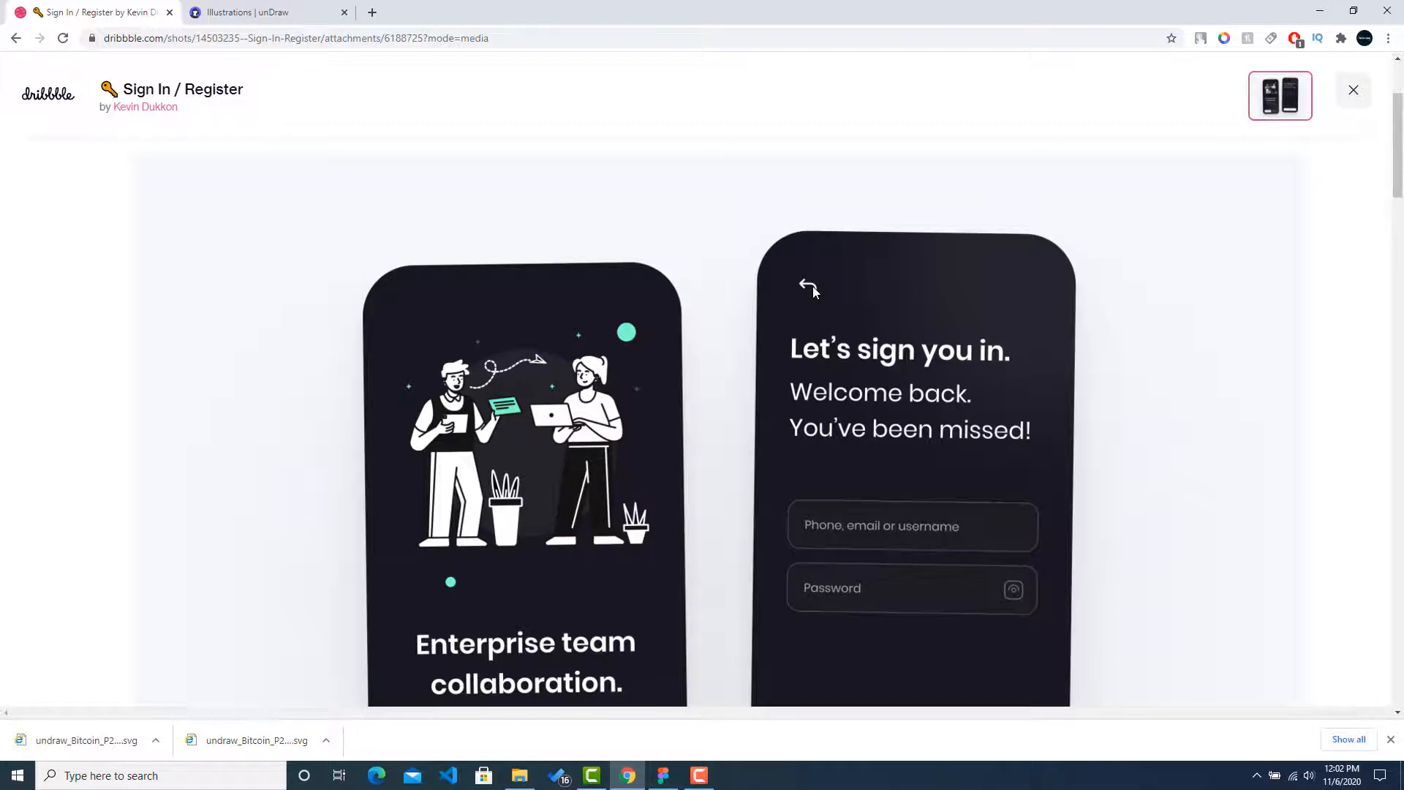
pyautogui.click(664, 775)
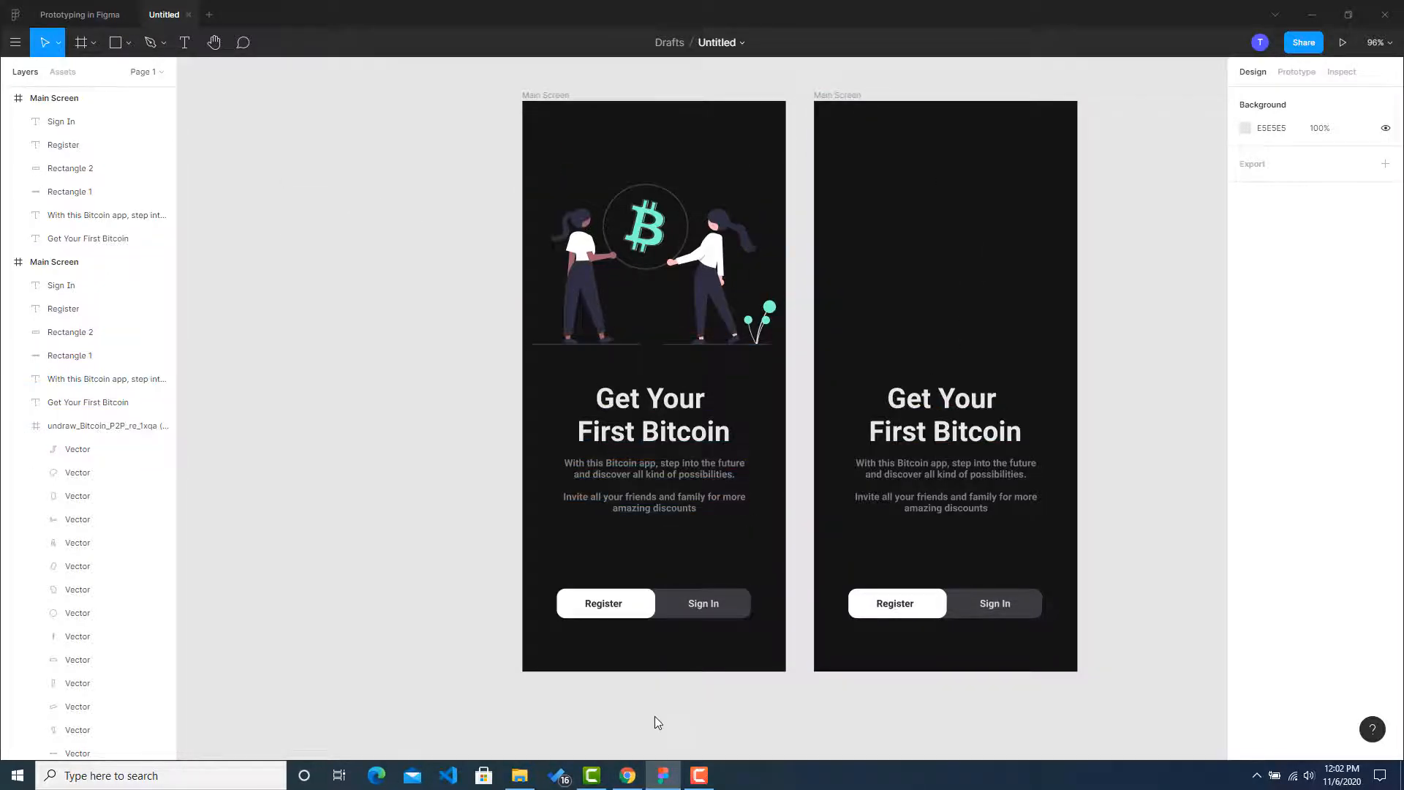
pyautogui.click(628, 775)
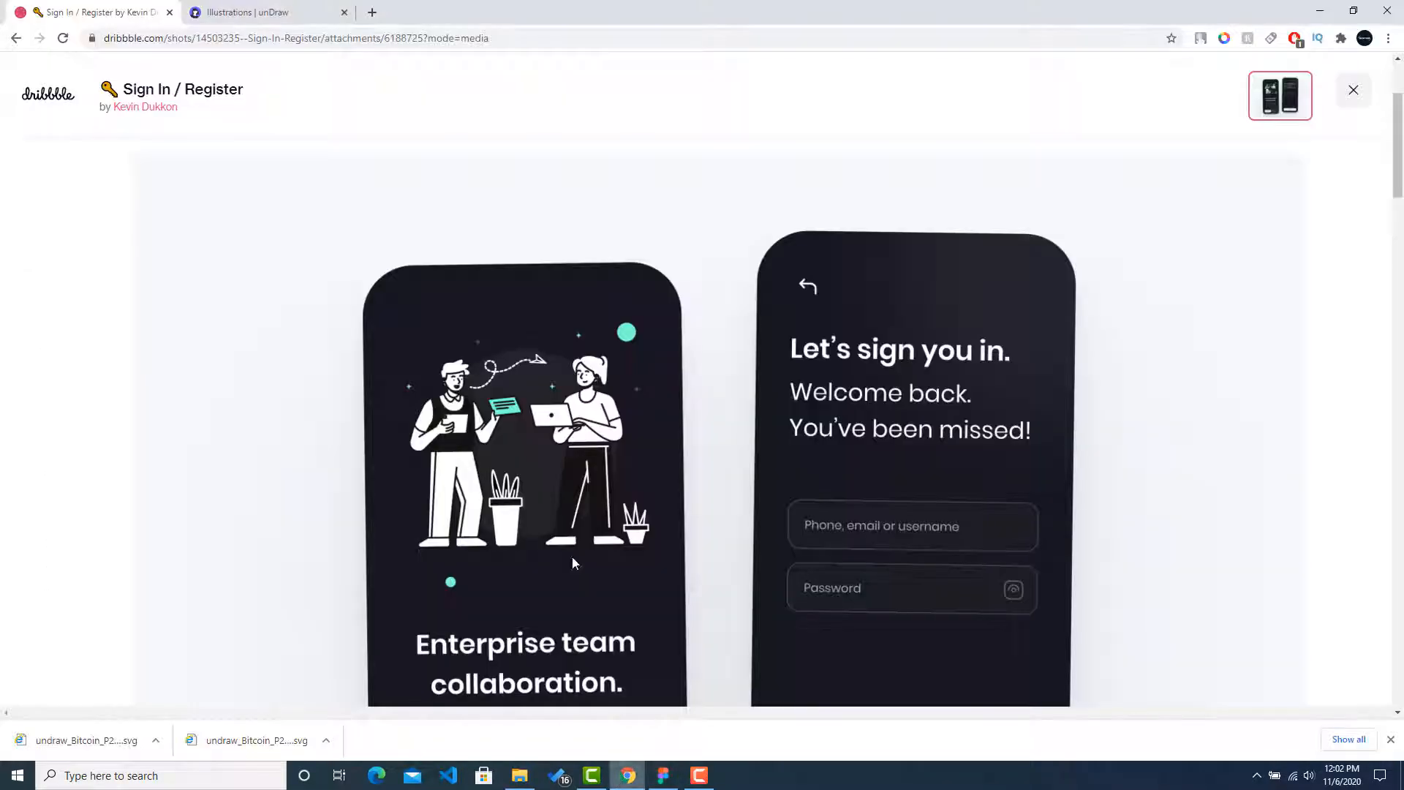
pyautogui.click(372, 13)
pyautogui.write('font s')
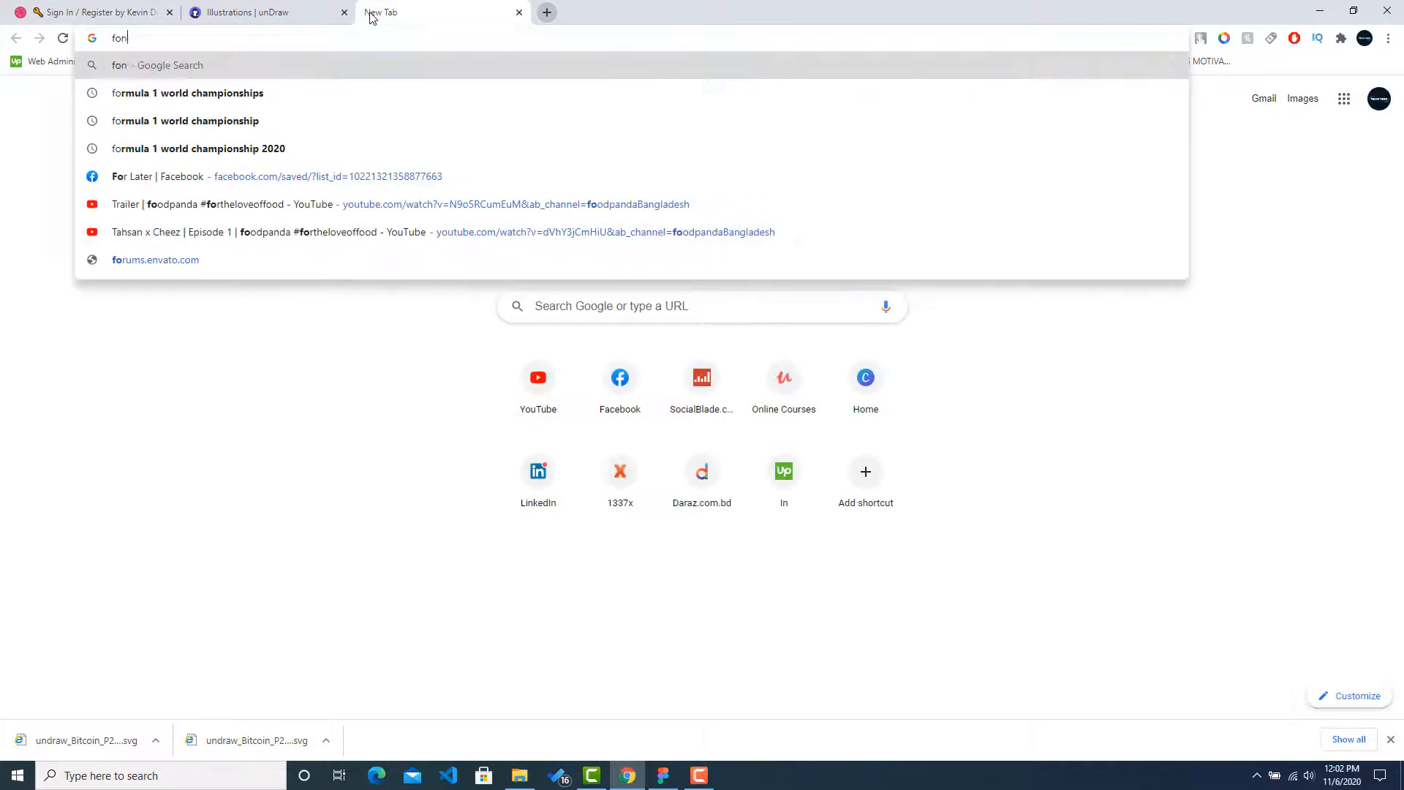
pyautogui.press('BackSpace')
pyautogui.write('awe')
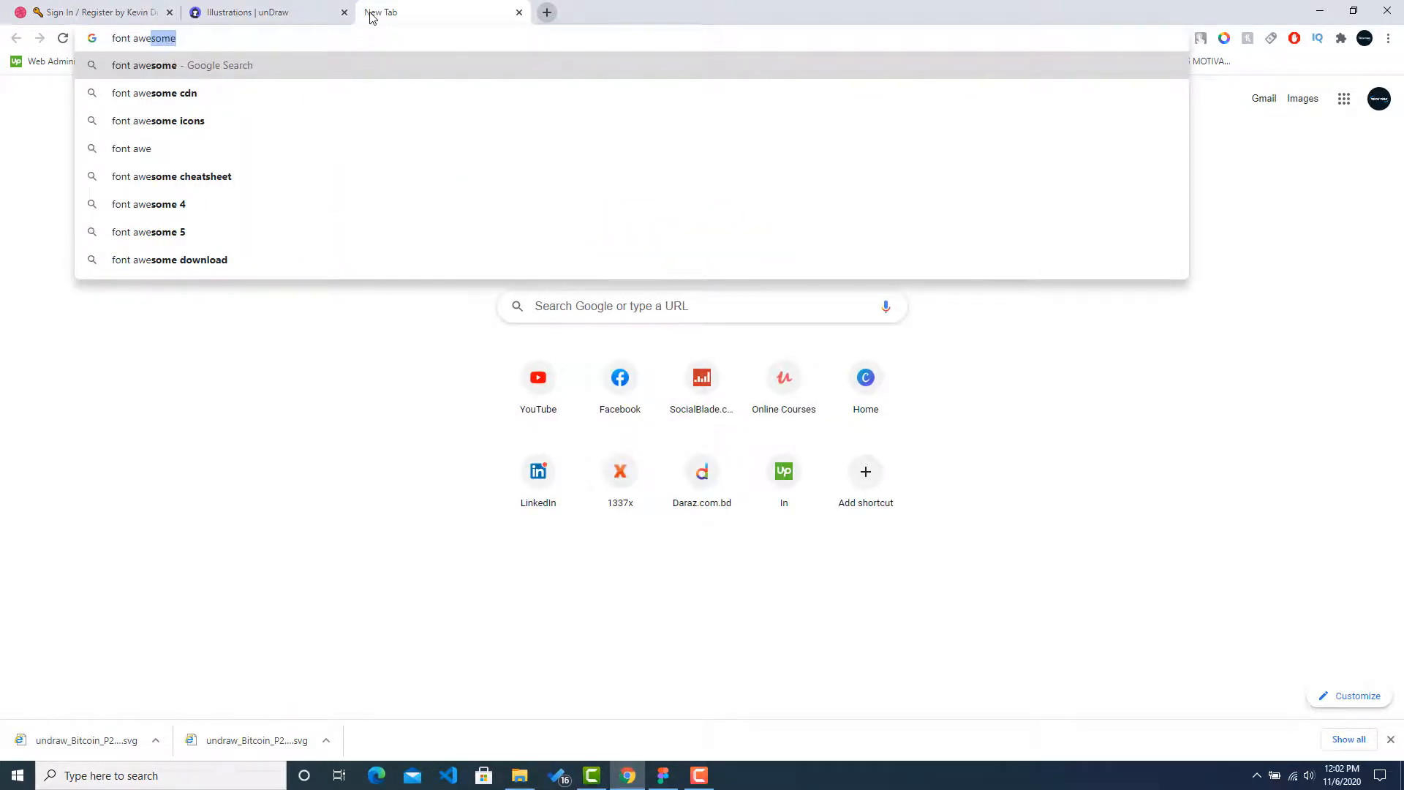
pyautogui.write('some')
pyautogui.press('Return')
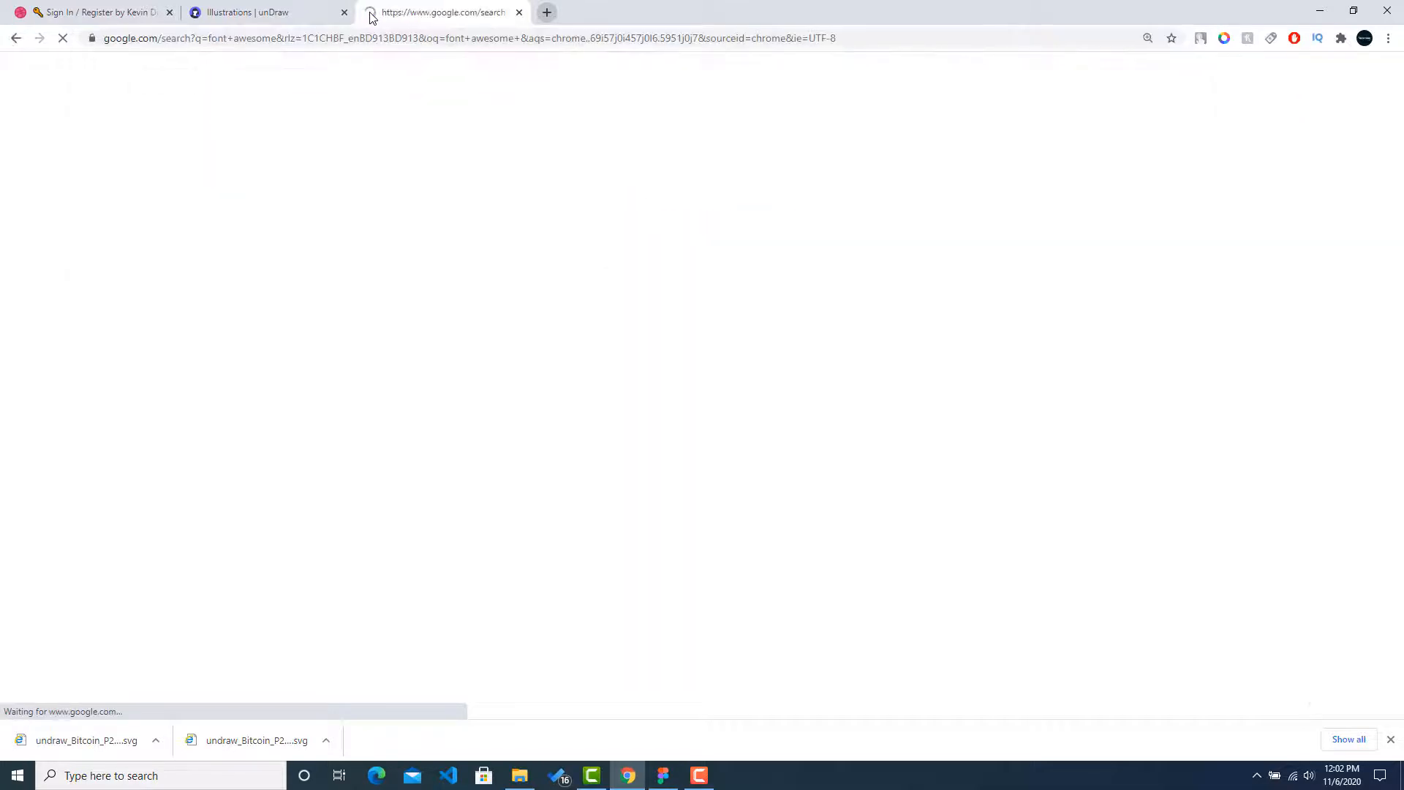
pyautogui.click(239, 226)
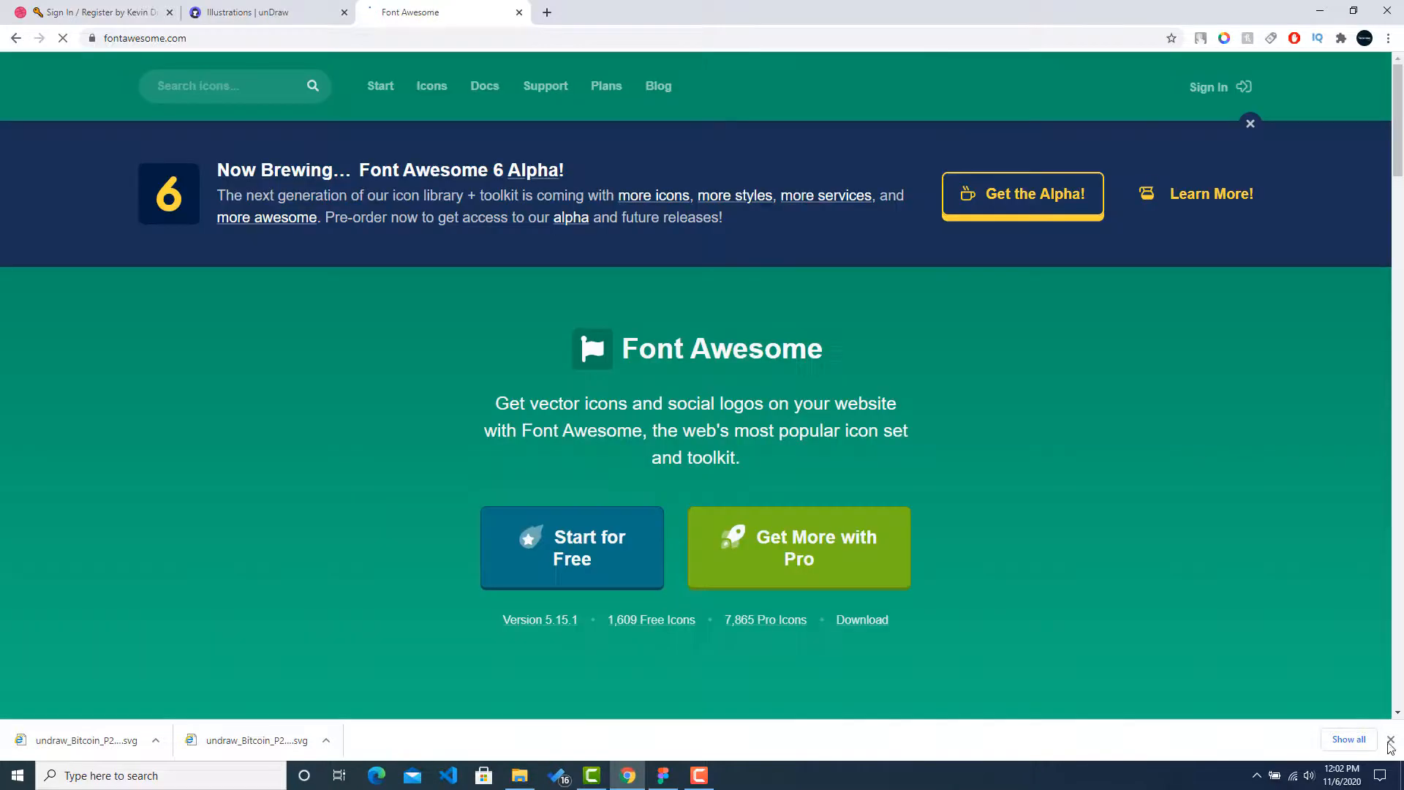
pyautogui.click(1390, 739)
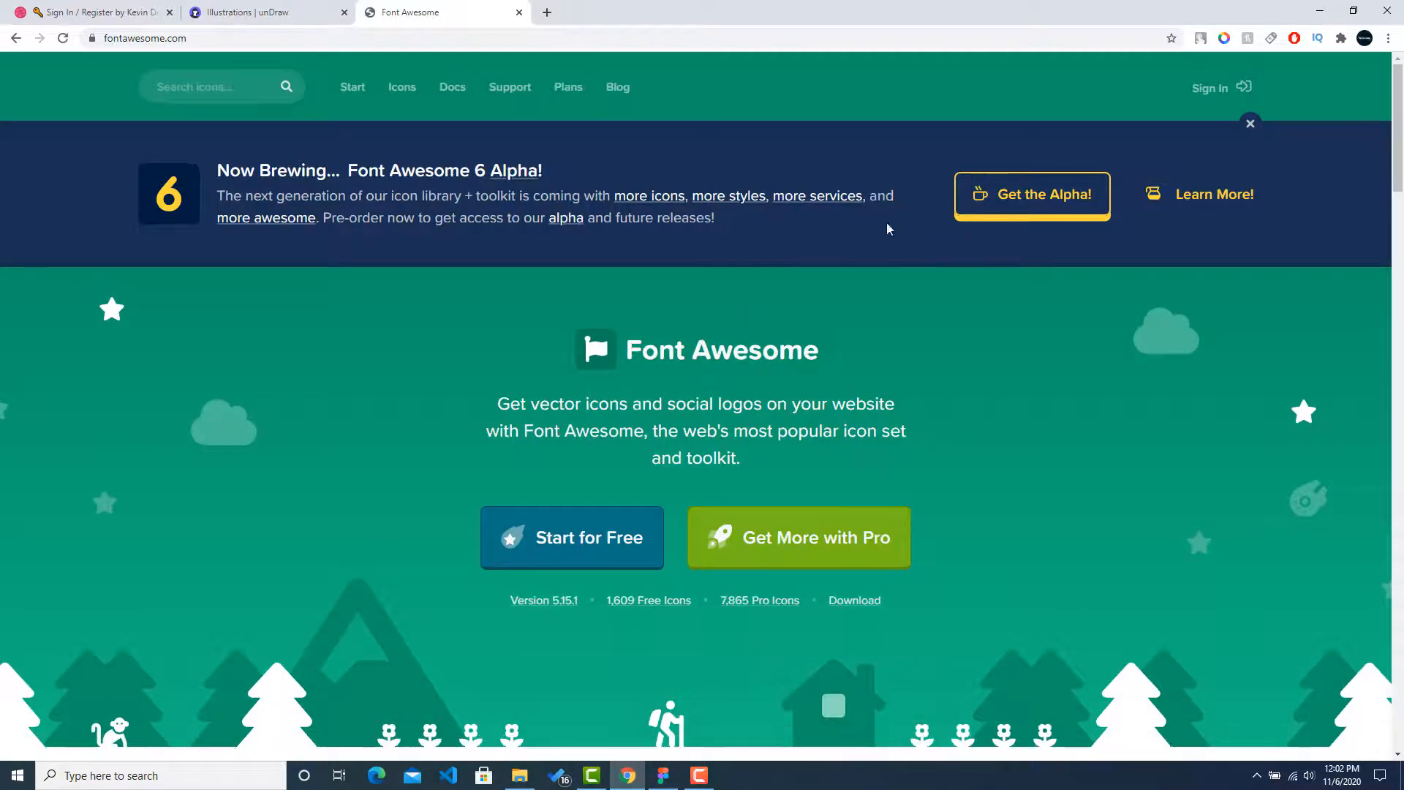
# Search Font Awesome for "left arrow" and download the solid arrow-left icon as an SVG, accepting the attribution terms.
pyautogui.click(232, 86)
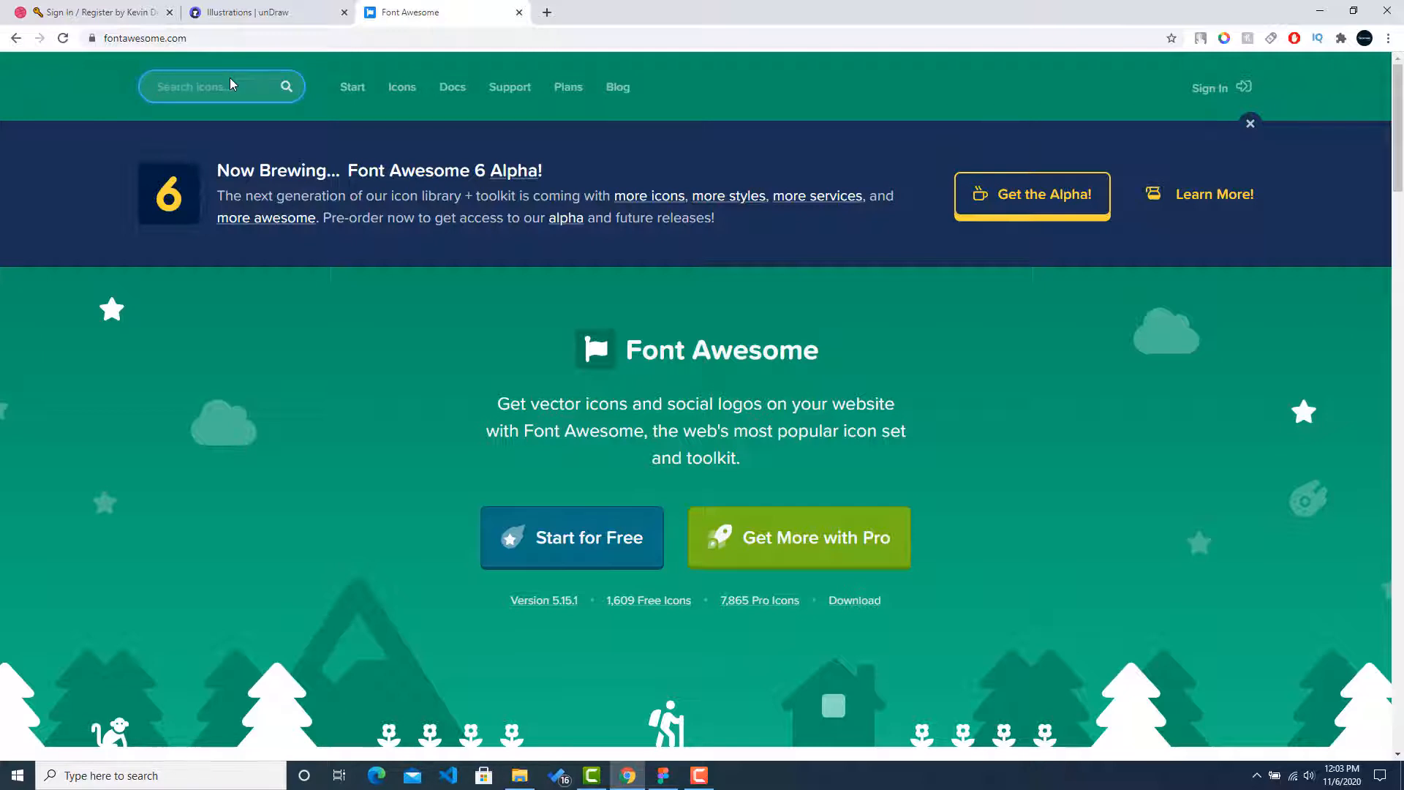
pyautogui.write('left arrow')
pyautogui.press('Return')
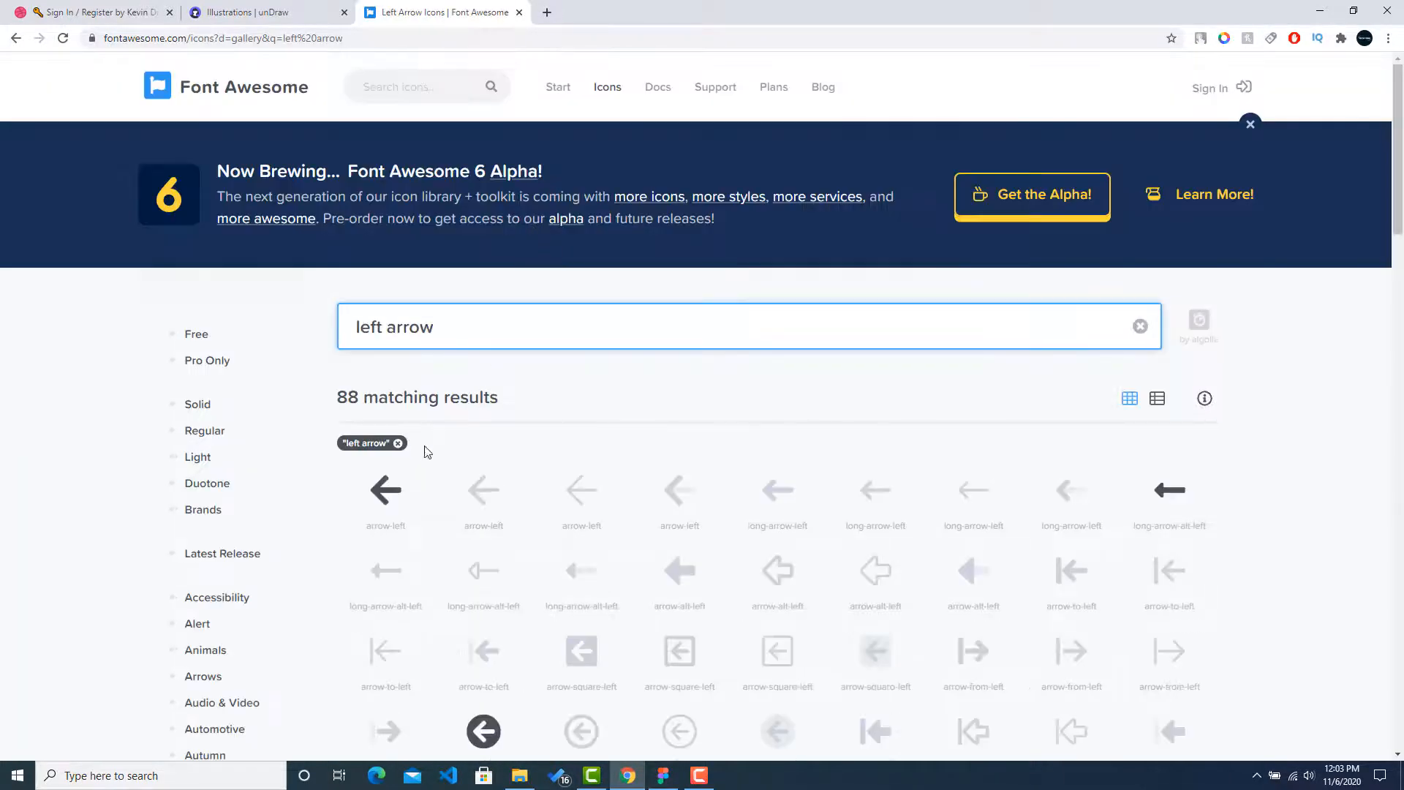
pyautogui.click(384, 494)
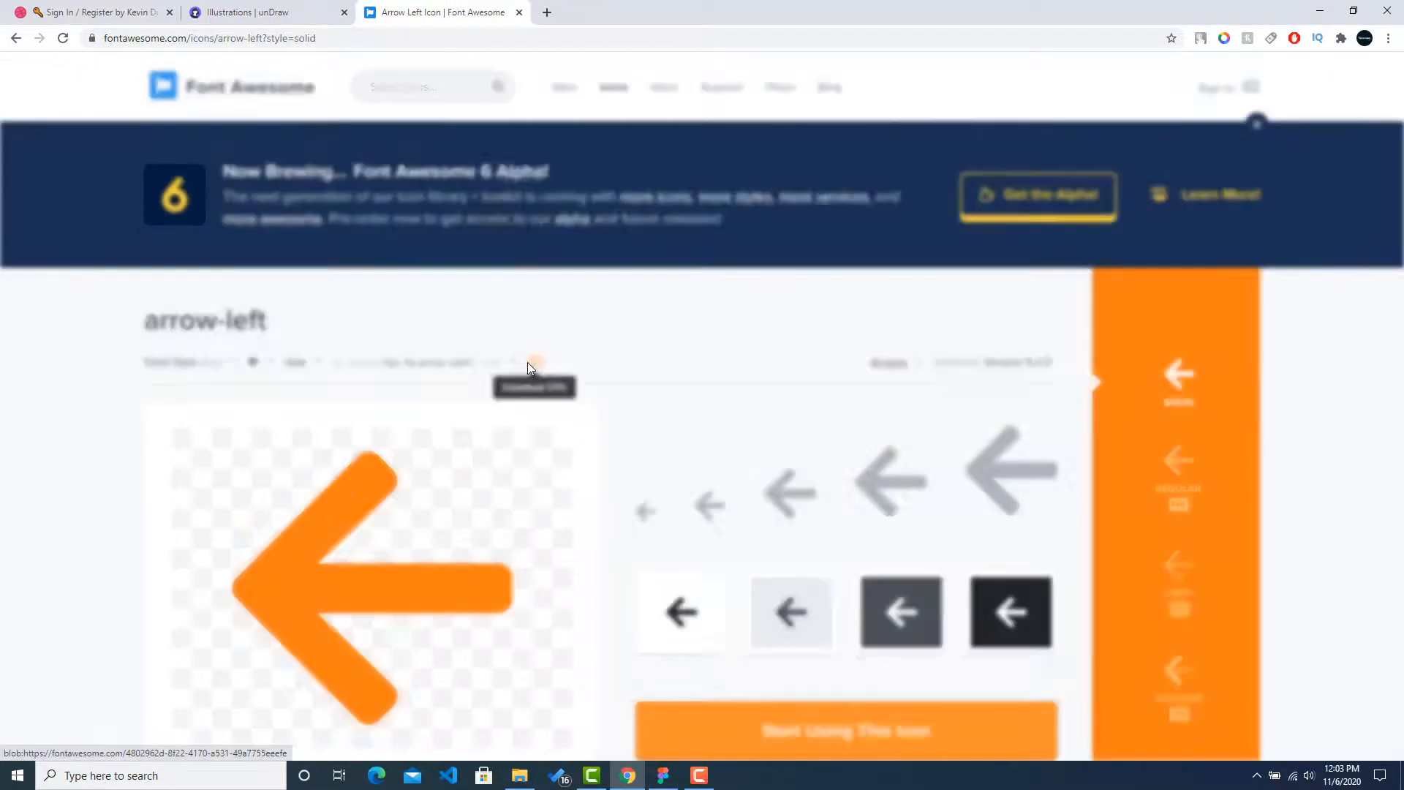
pyautogui.click(527, 364)
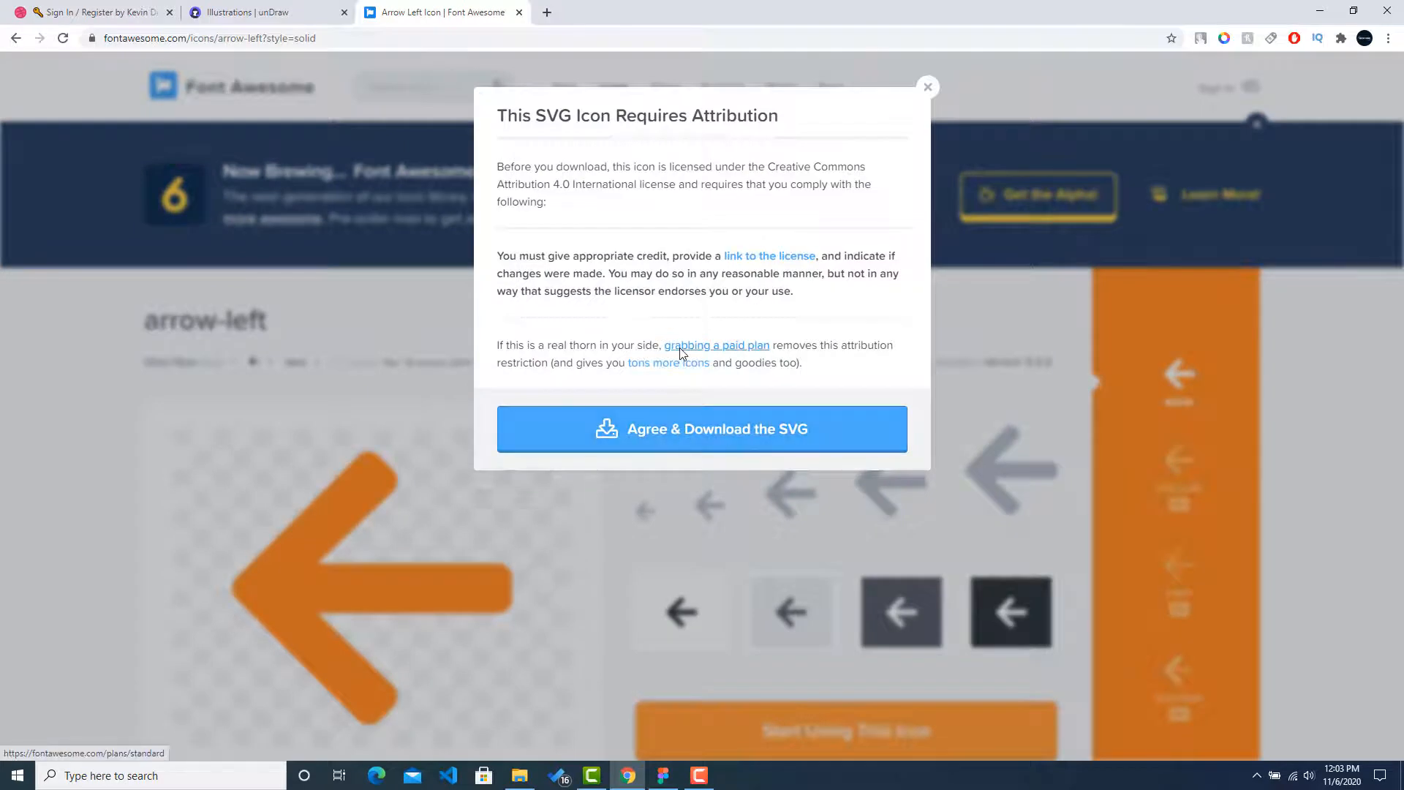
pyautogui.click(695, 429)
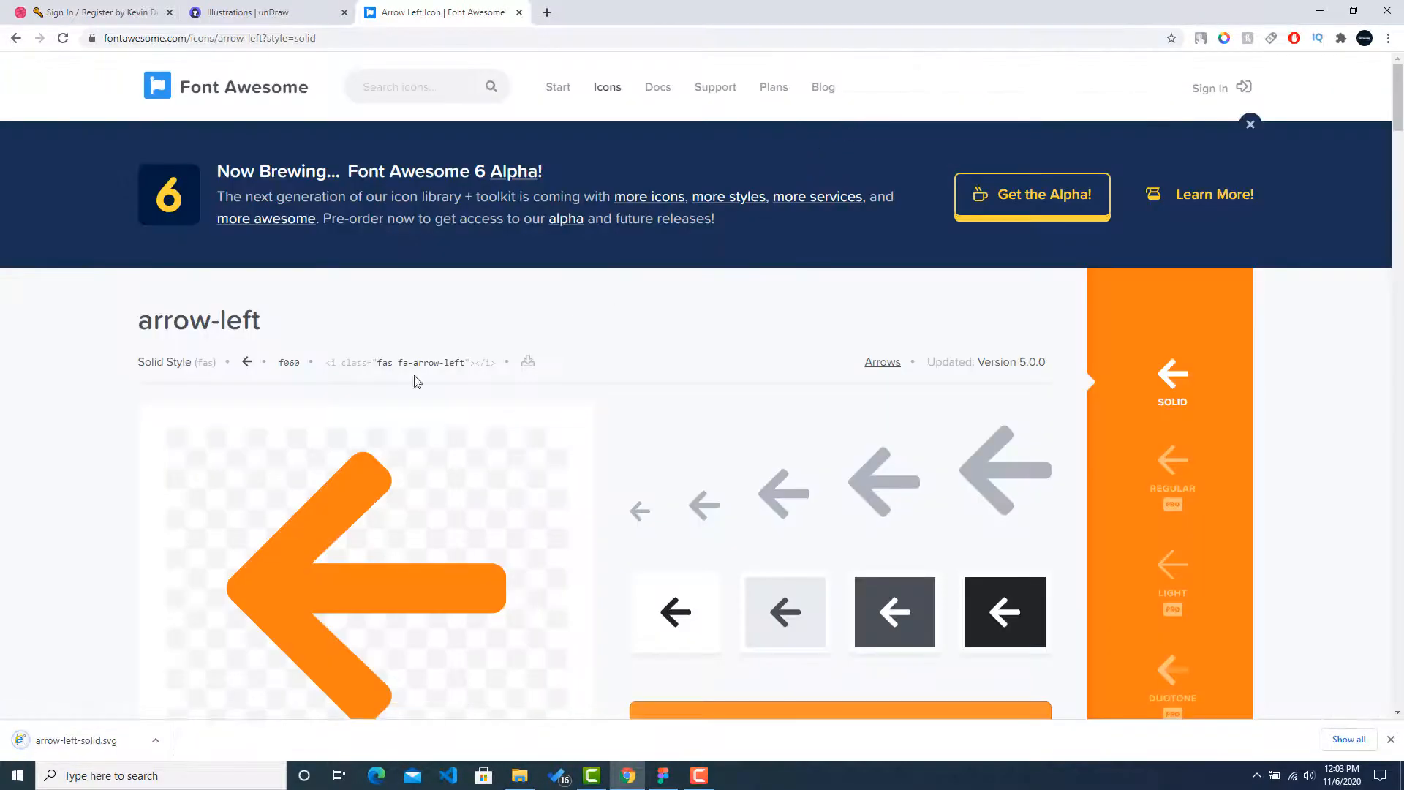
# Open the downloaded arrow-left-solid SVG's folder and import the file from there into the duplicated "Main Screen" frame in Figma.
pyautogui.click(155, 740)
pyautogui.click(188, 695)
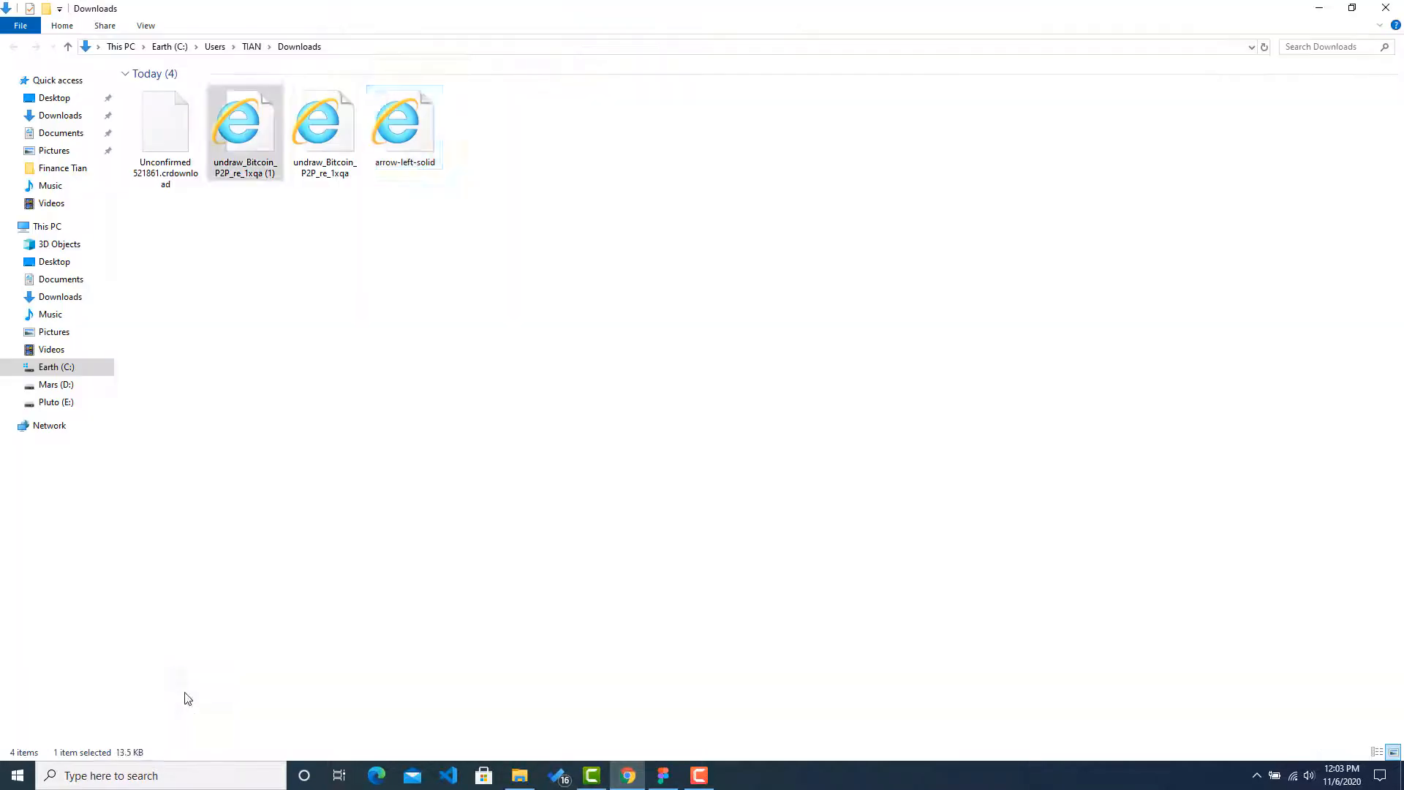
pyautogui.moveTo(401, 128); pyautogui.dragTo(657, 782)
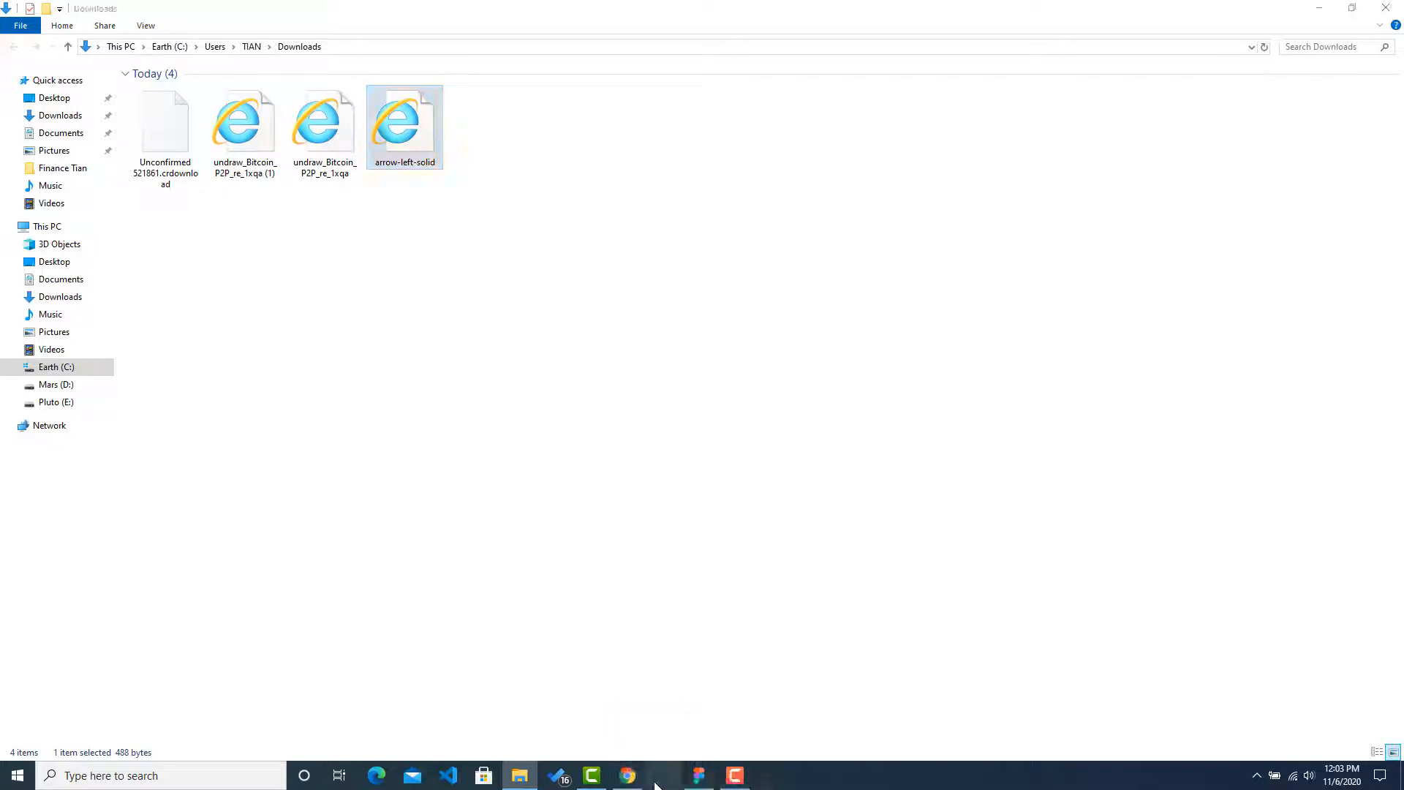
pyautogui.rightClick(663, 775)
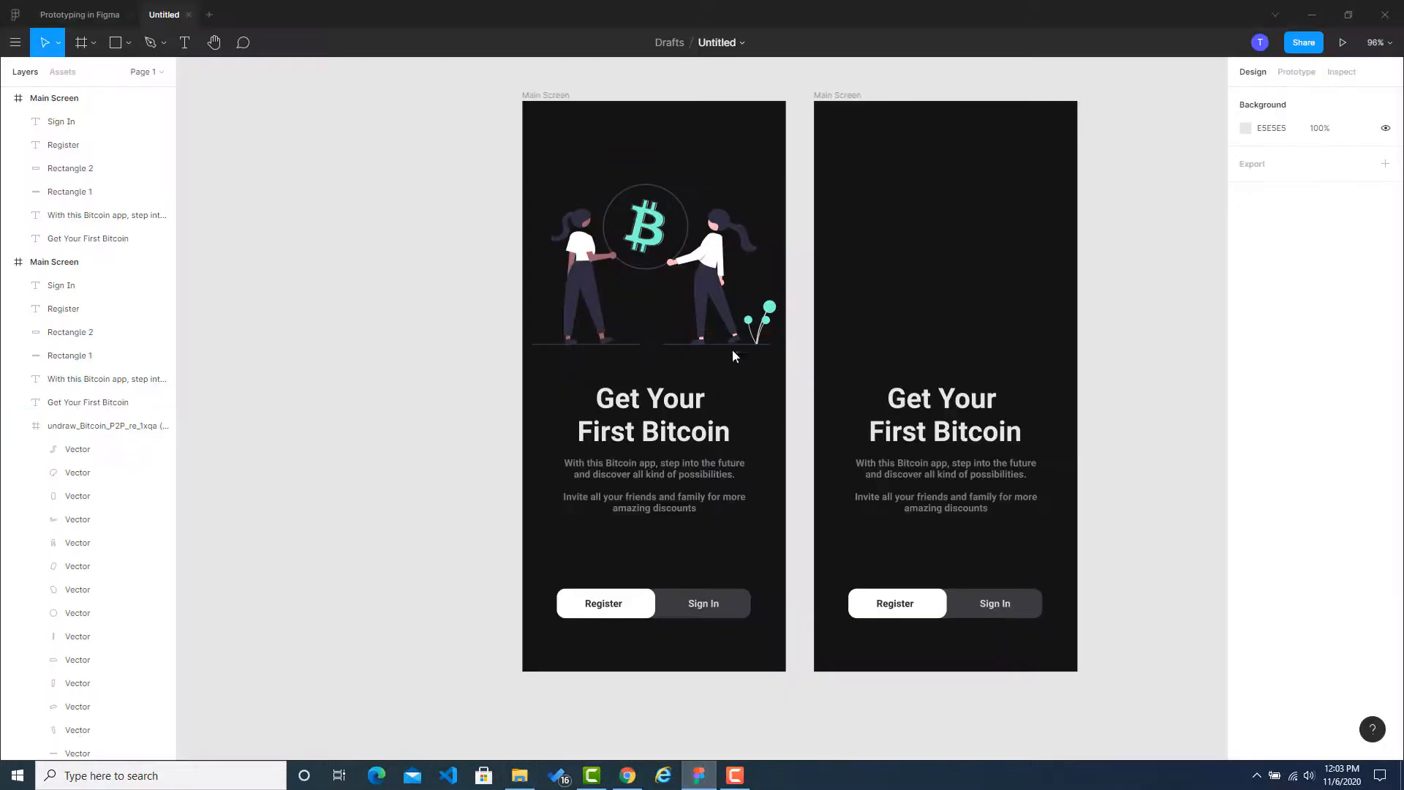
pyautogui.click(519, 775)
pyautogui.moveTo(433, 127); pyautogui.dragTo(875, 213)
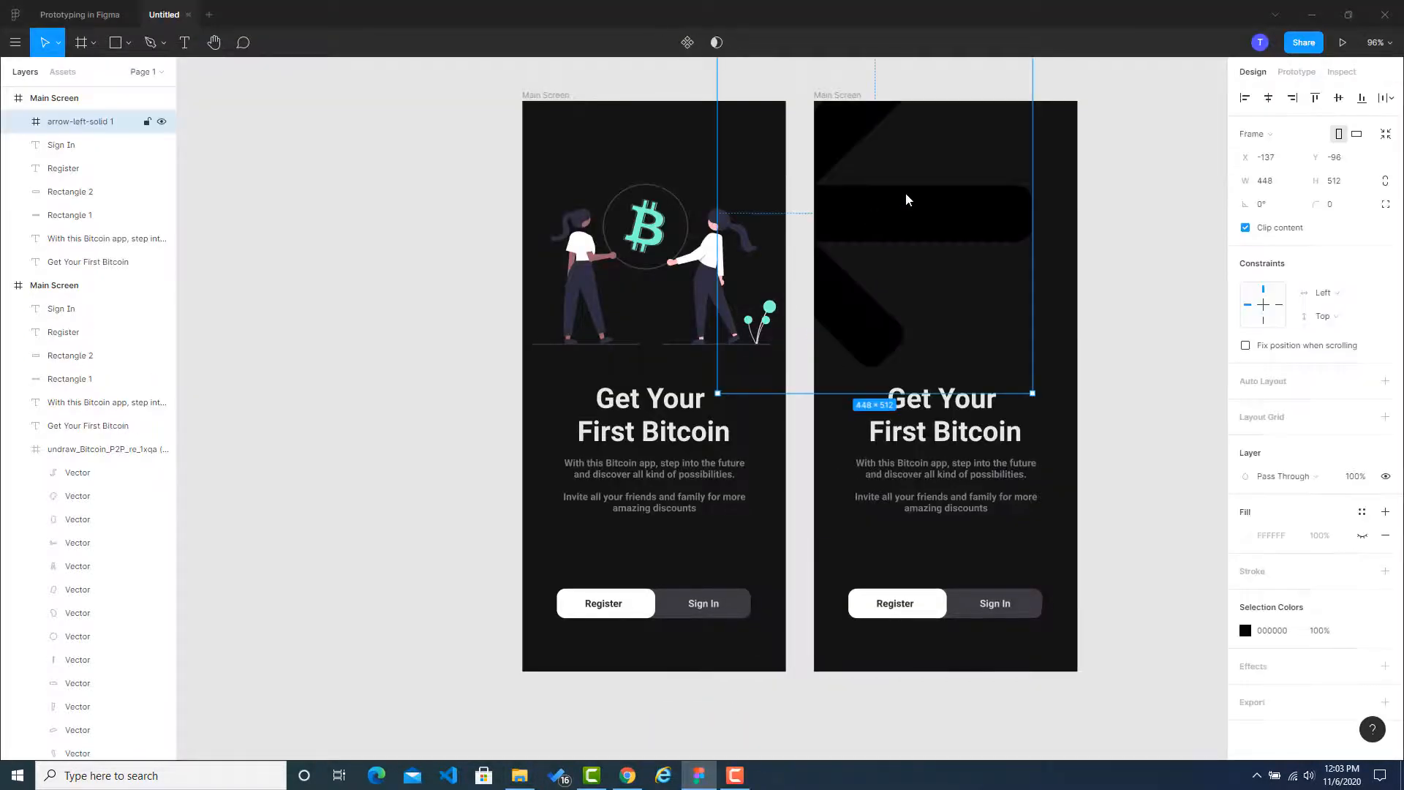
pyautogui.moveTo(970, 217); pyautogui.dragTo(997, 257)
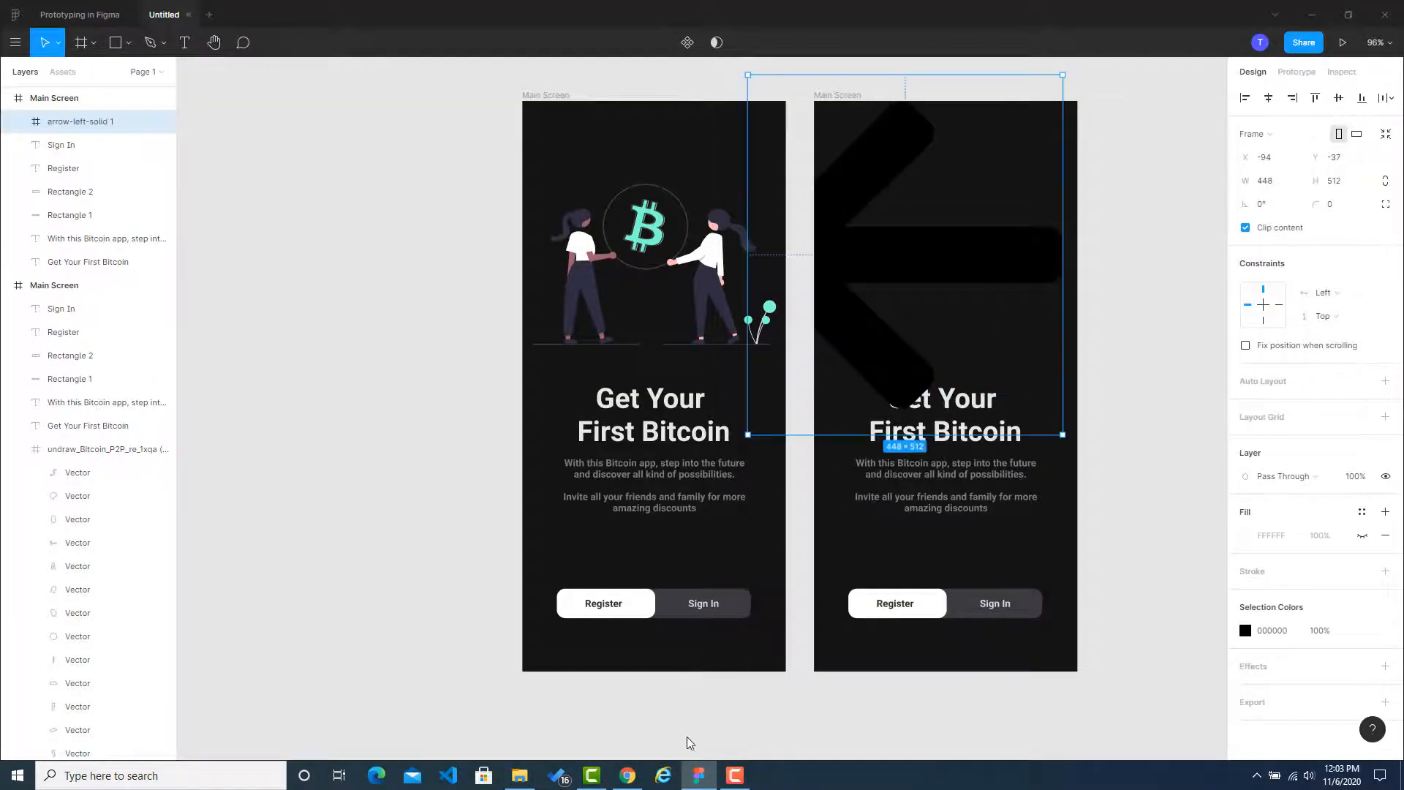
# Switch to the Dribbble reference in Chrome and sample the back arrow's colour with the colour picker extension.
pyautogui.click(628, 777)
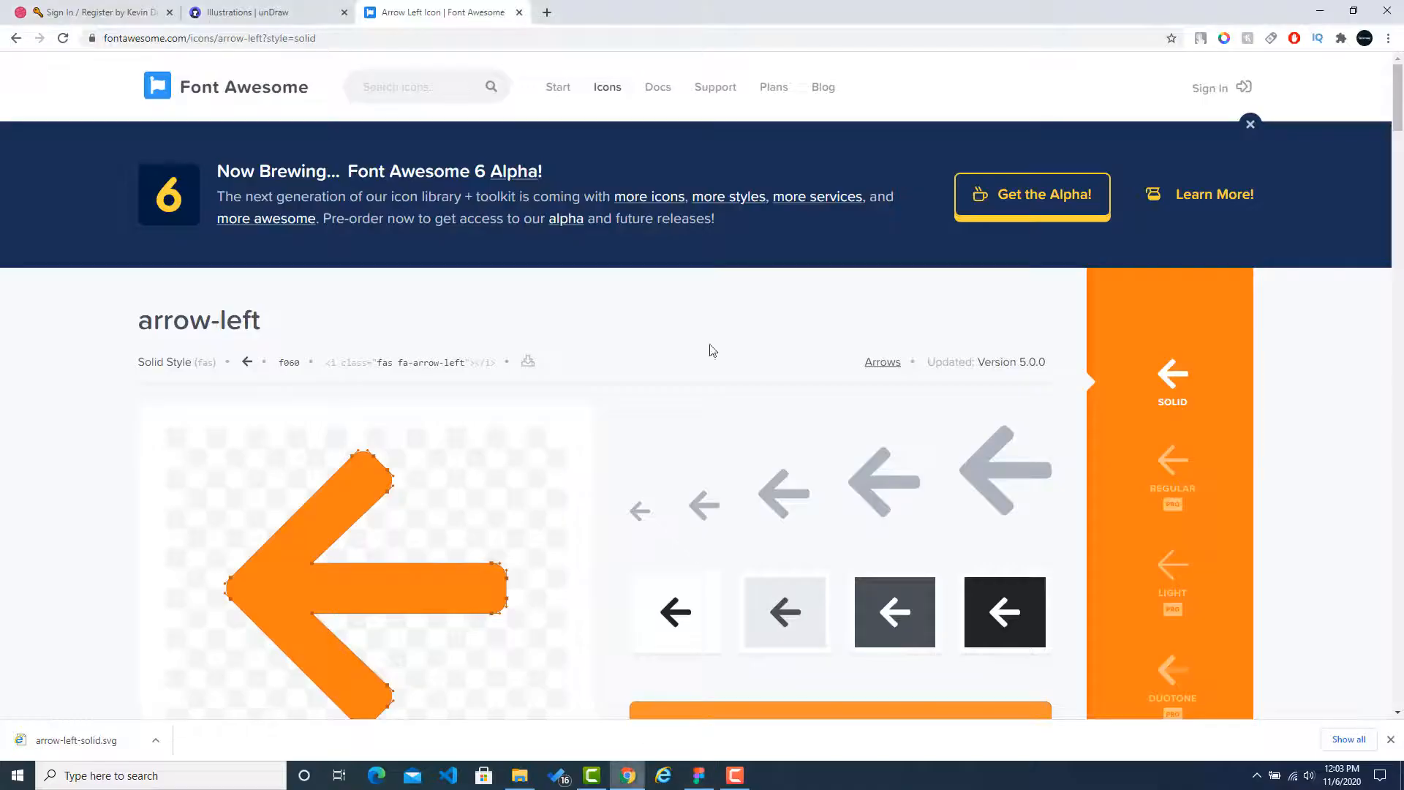
pyautogui.click(260, 8)
pyautogui.click(100, 10)
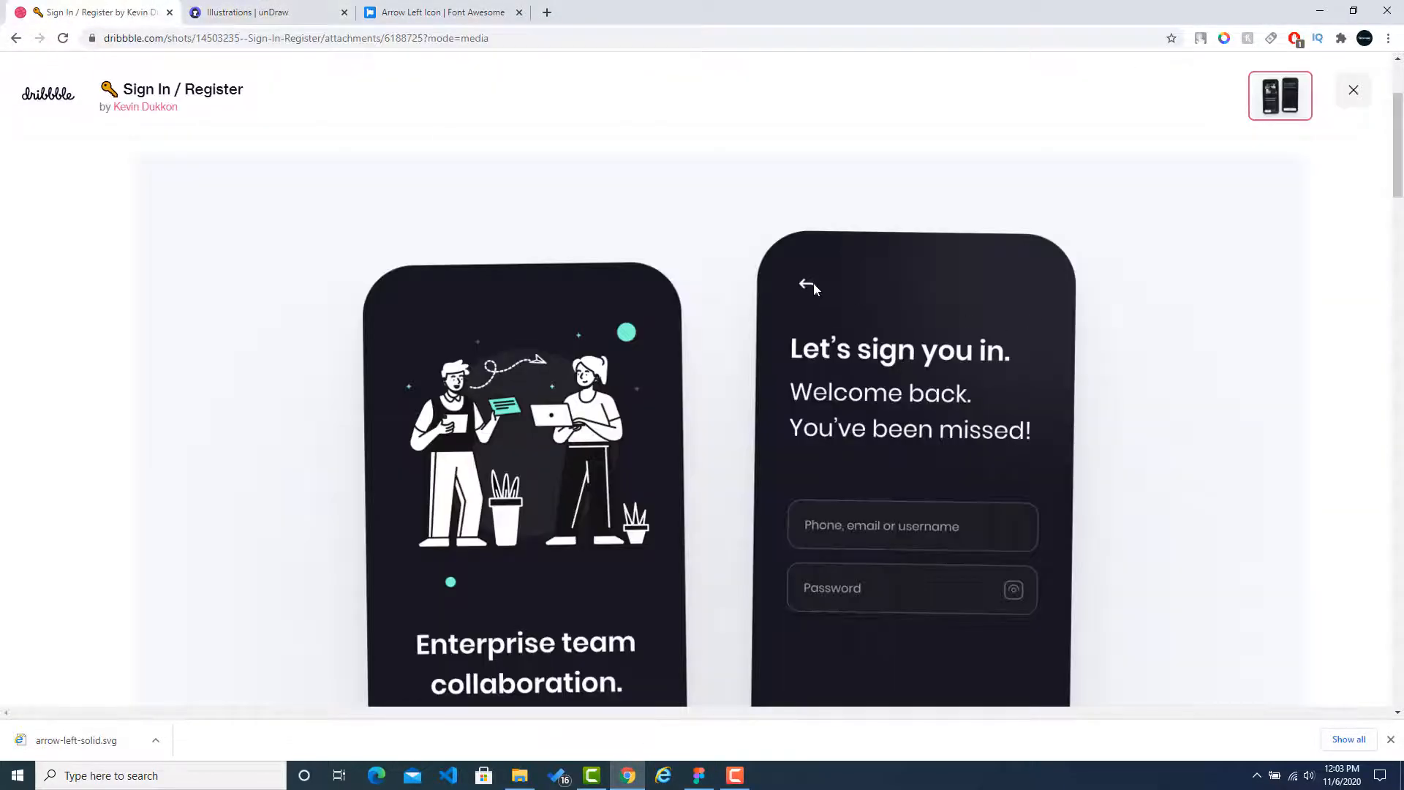
pyautogui.click(1223, 38)
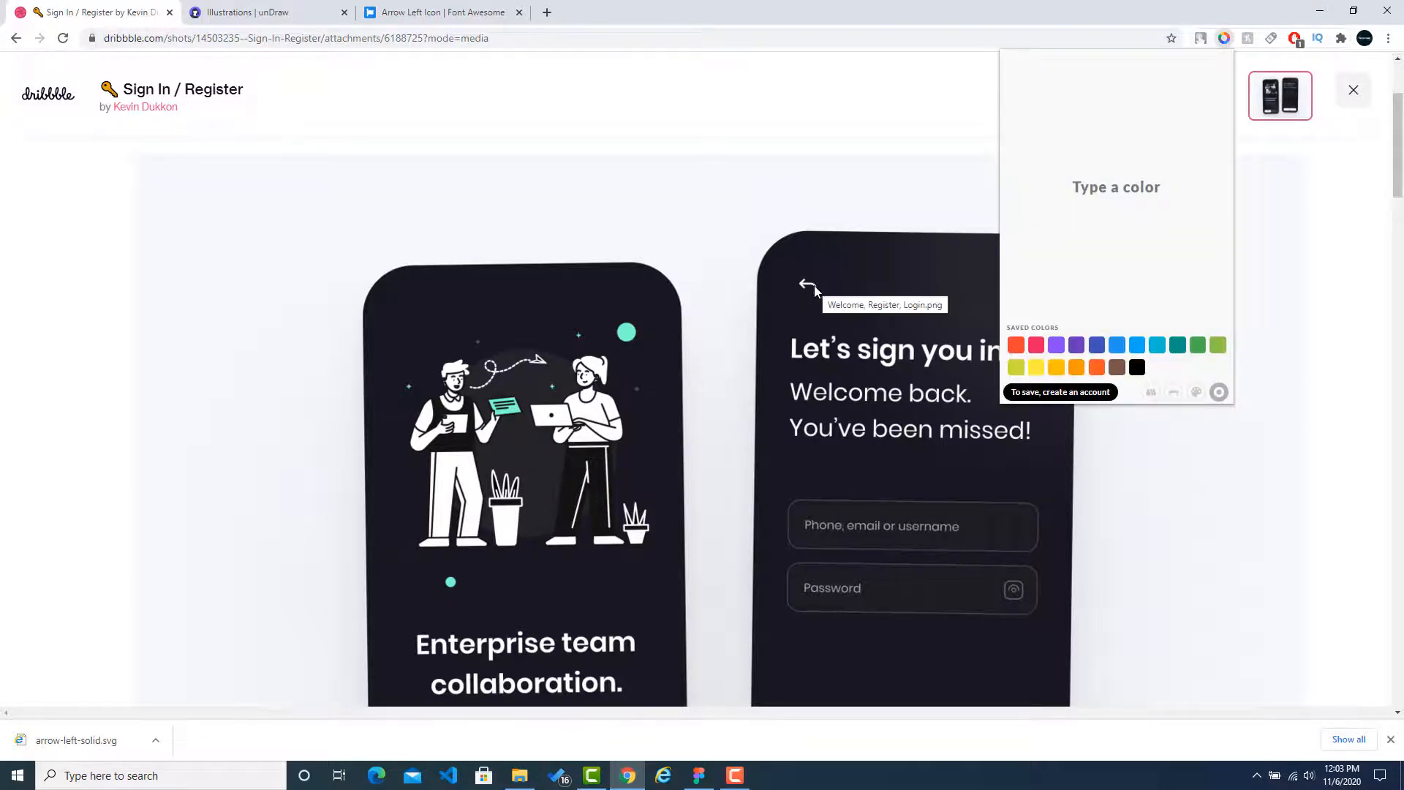
pyautogui.click(991, 360)
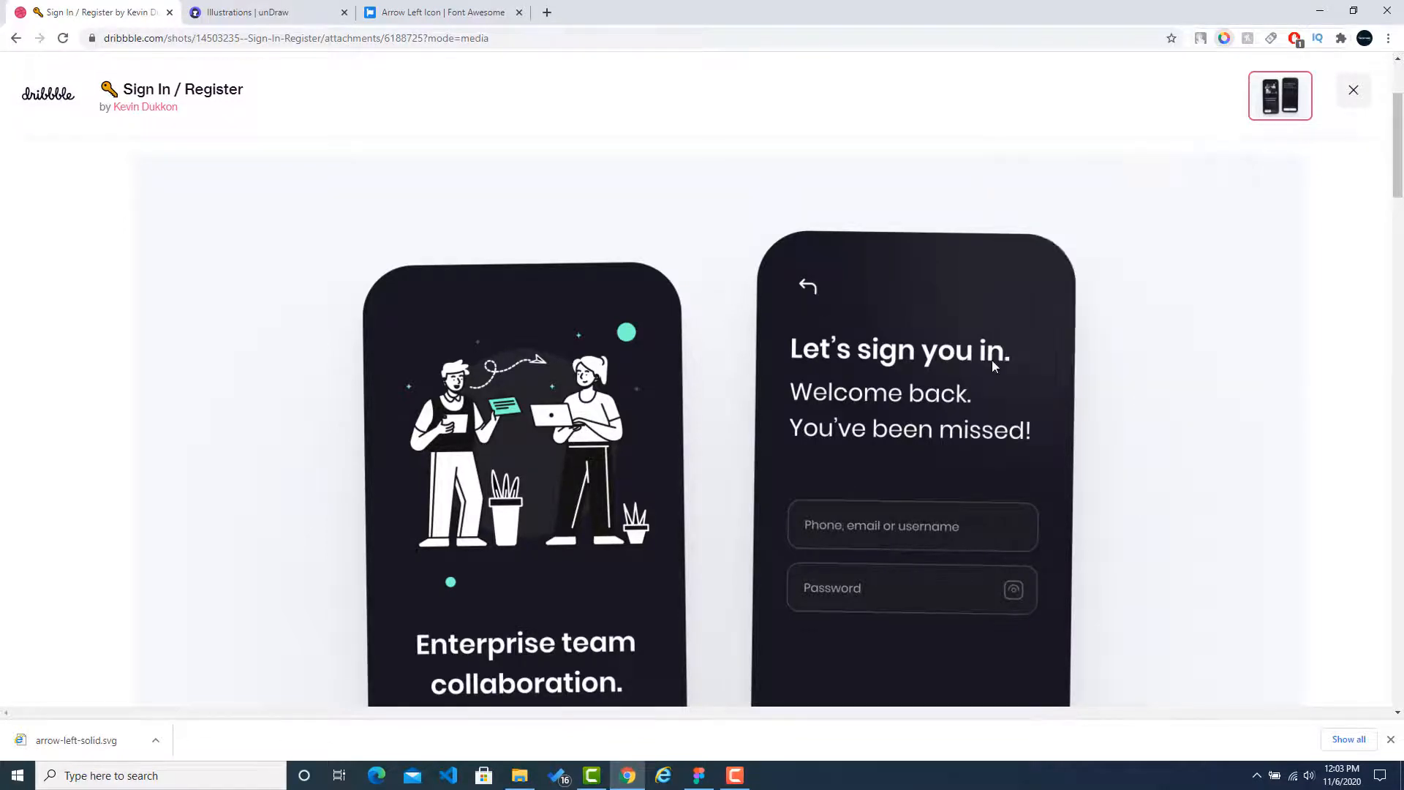
pyautogui.click(816, 293)
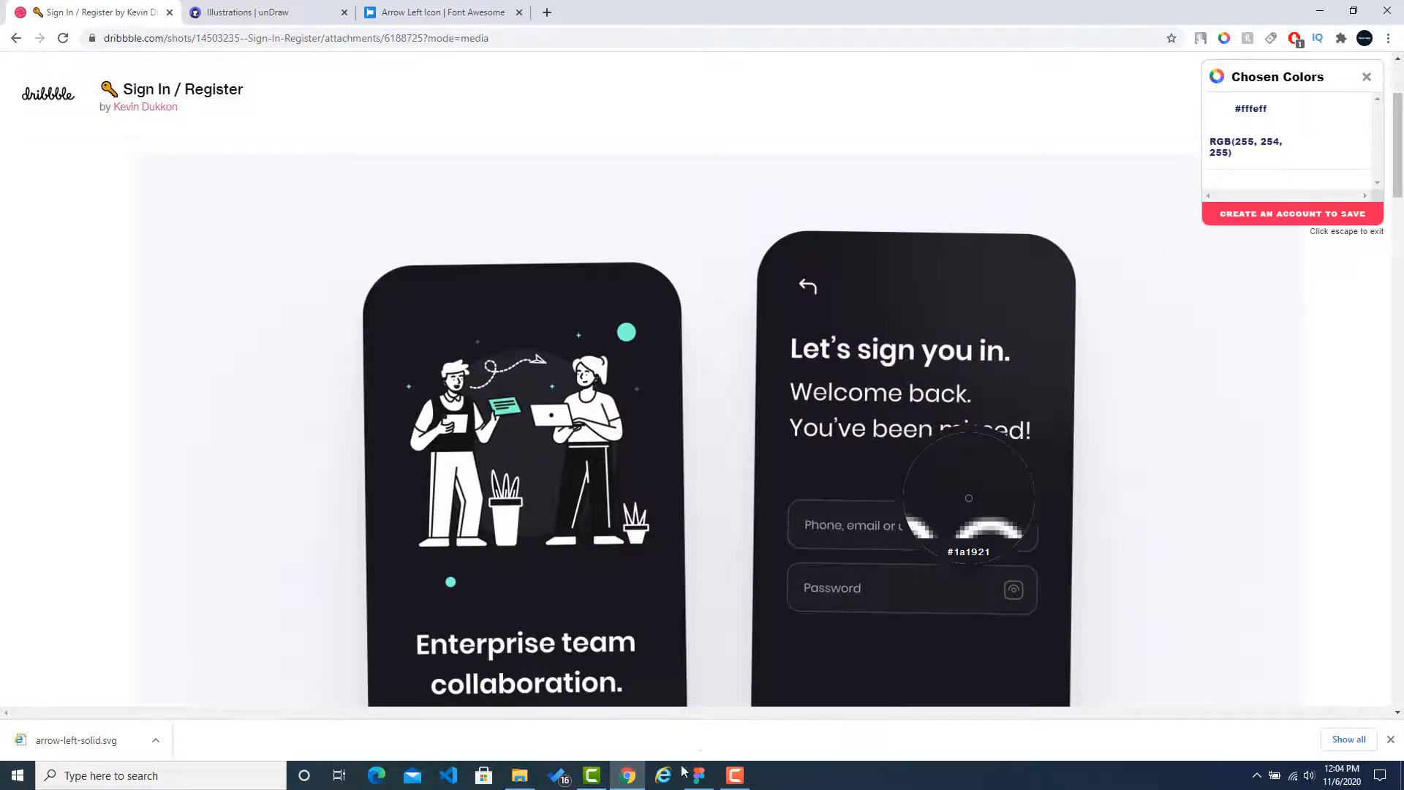
# Return to Figma and set the fill of the imported arrow-left-solid frame to FFFEFF.
pyautogui.click(698, 774)
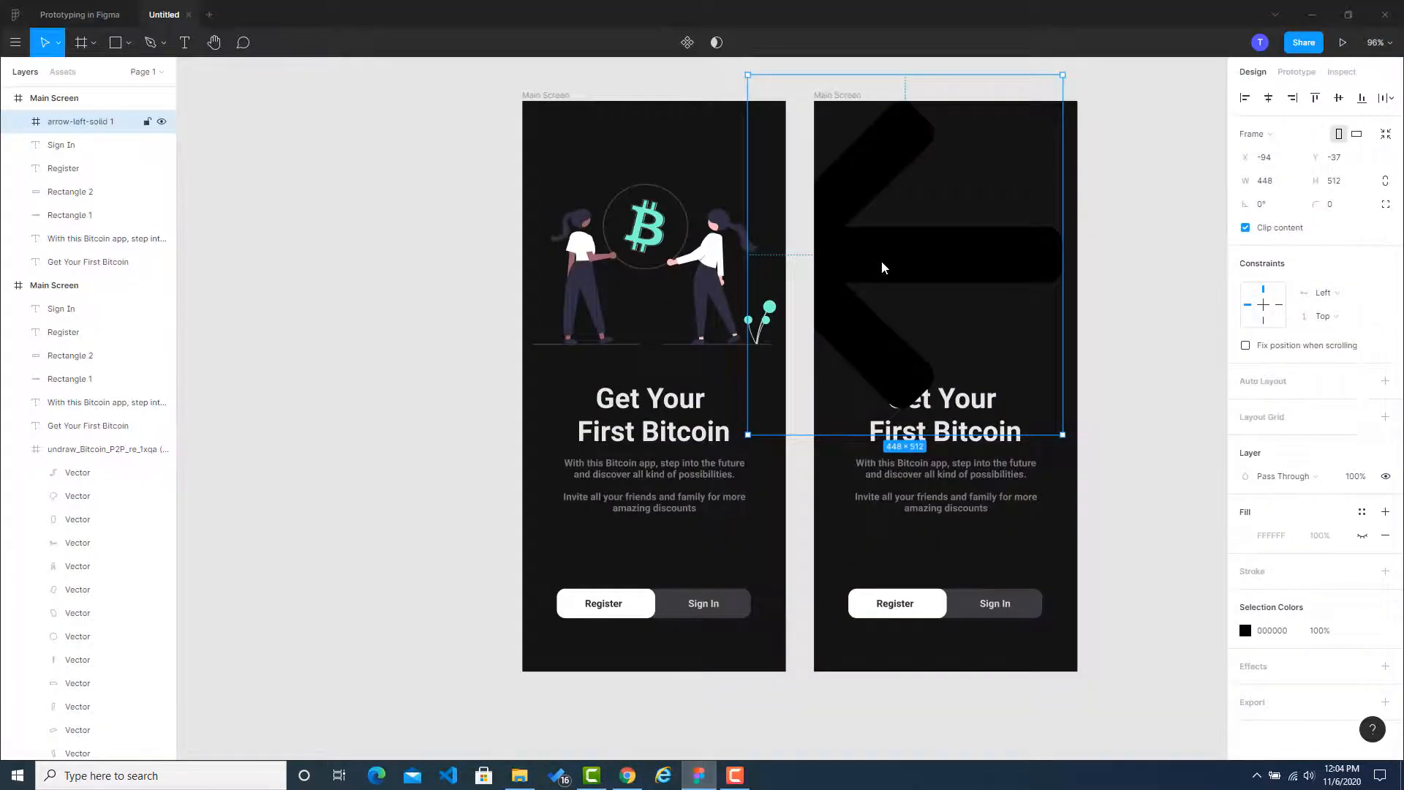
pyautogui.click(1269, 537)
pyautogui.write('fffff')
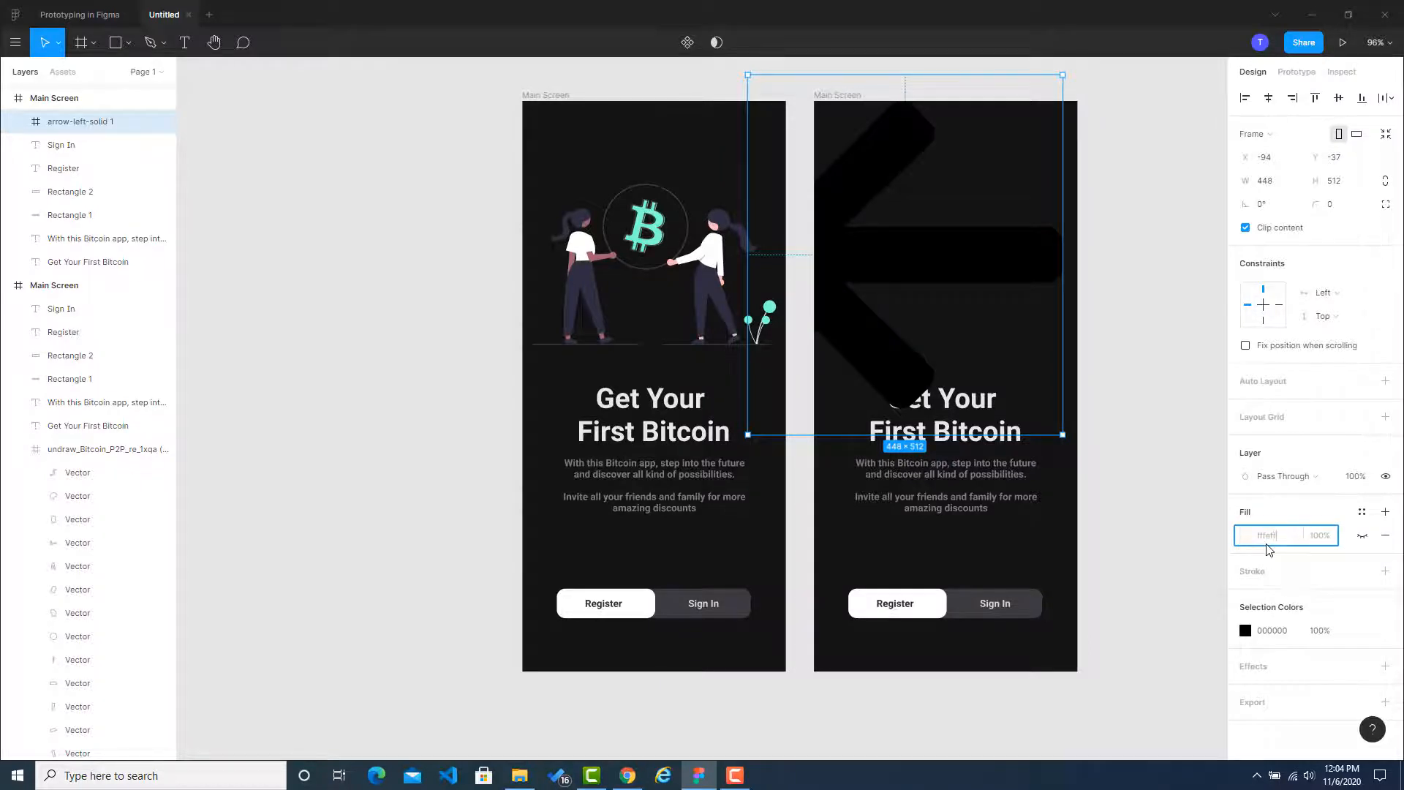
pyautogui.press('Return')
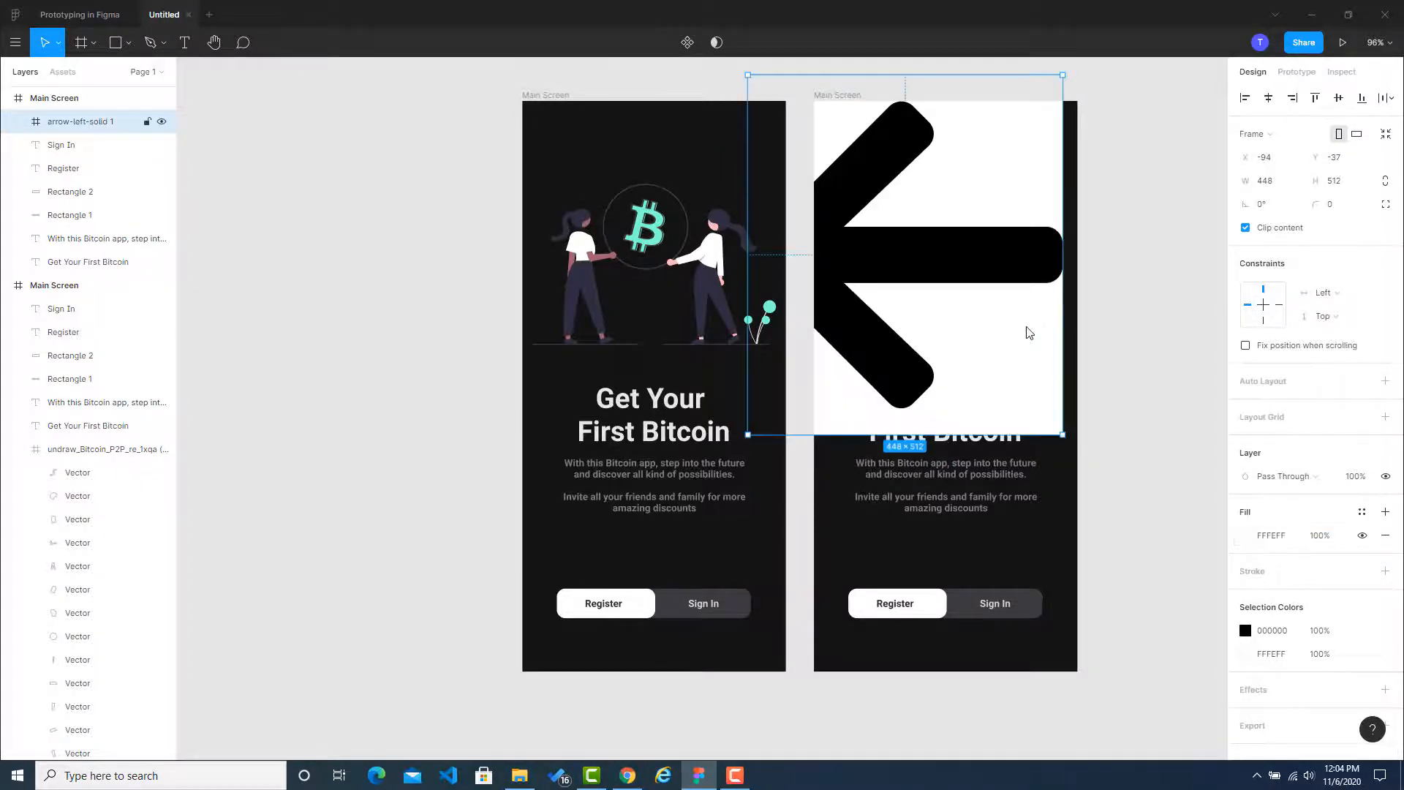
pyautogui.scroll(-1, 1028, 329)
pyautogui.click(1108, 332)
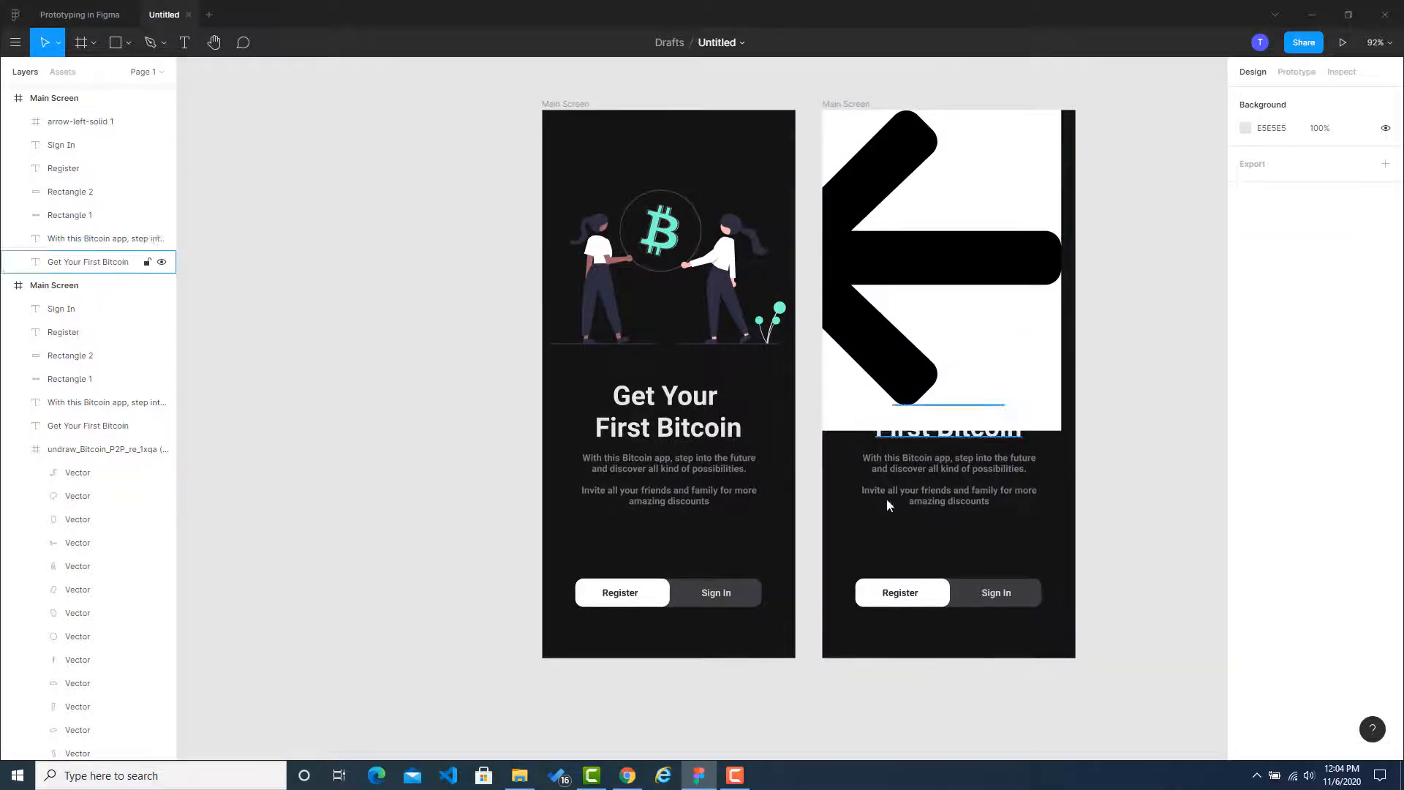
# Switch to the Font Awesome tab in Chrome and look through the arrow-left icon page for its colour variants.
pyautogui.click(627, 775)
pyautogui.click(410, 13)
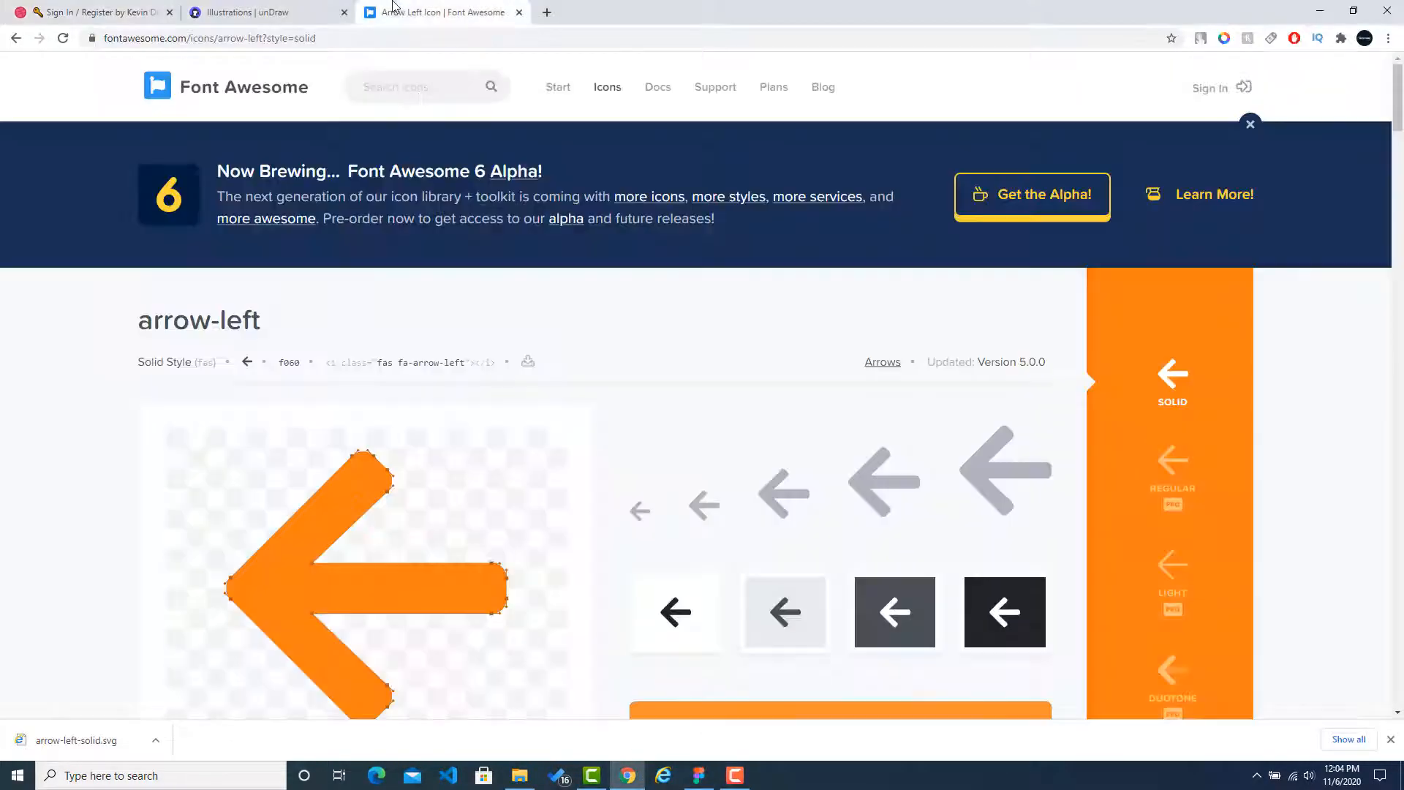
pyautogui.scroll(-1, 680, 382)
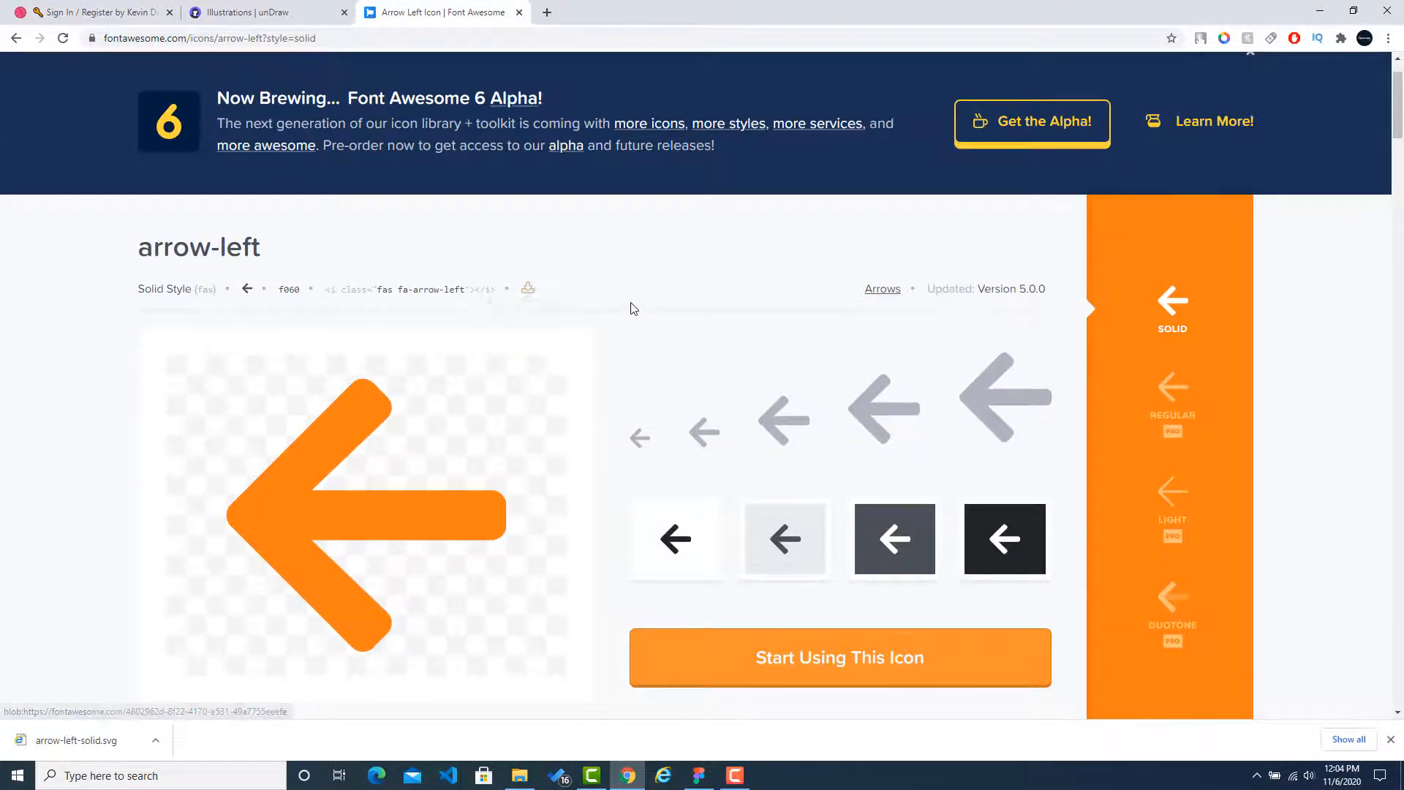
pyautogui.scroll(-4, 634, 307)
pyautogui.scroll(-5, 635, 307)
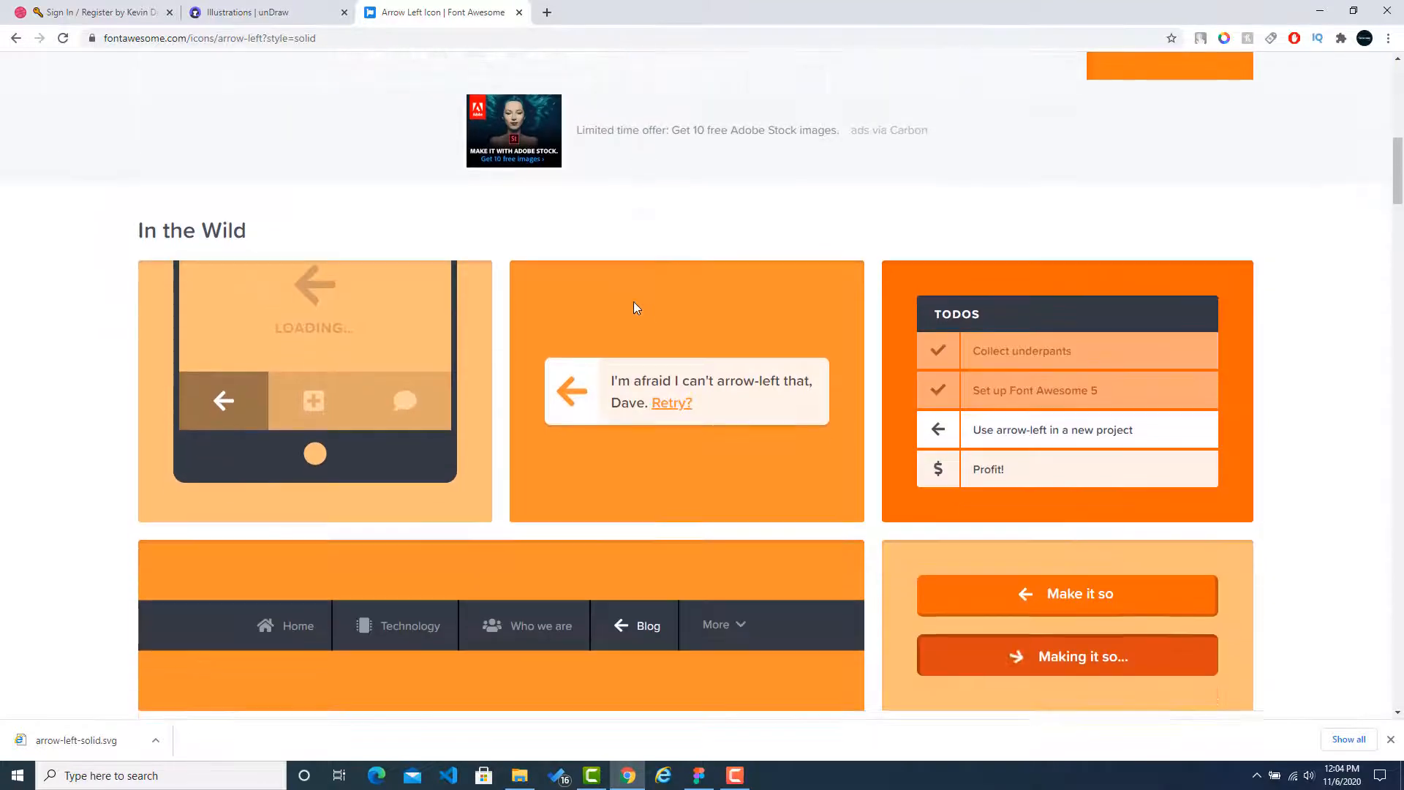
pyautogui.scroll(6, 633, 304)
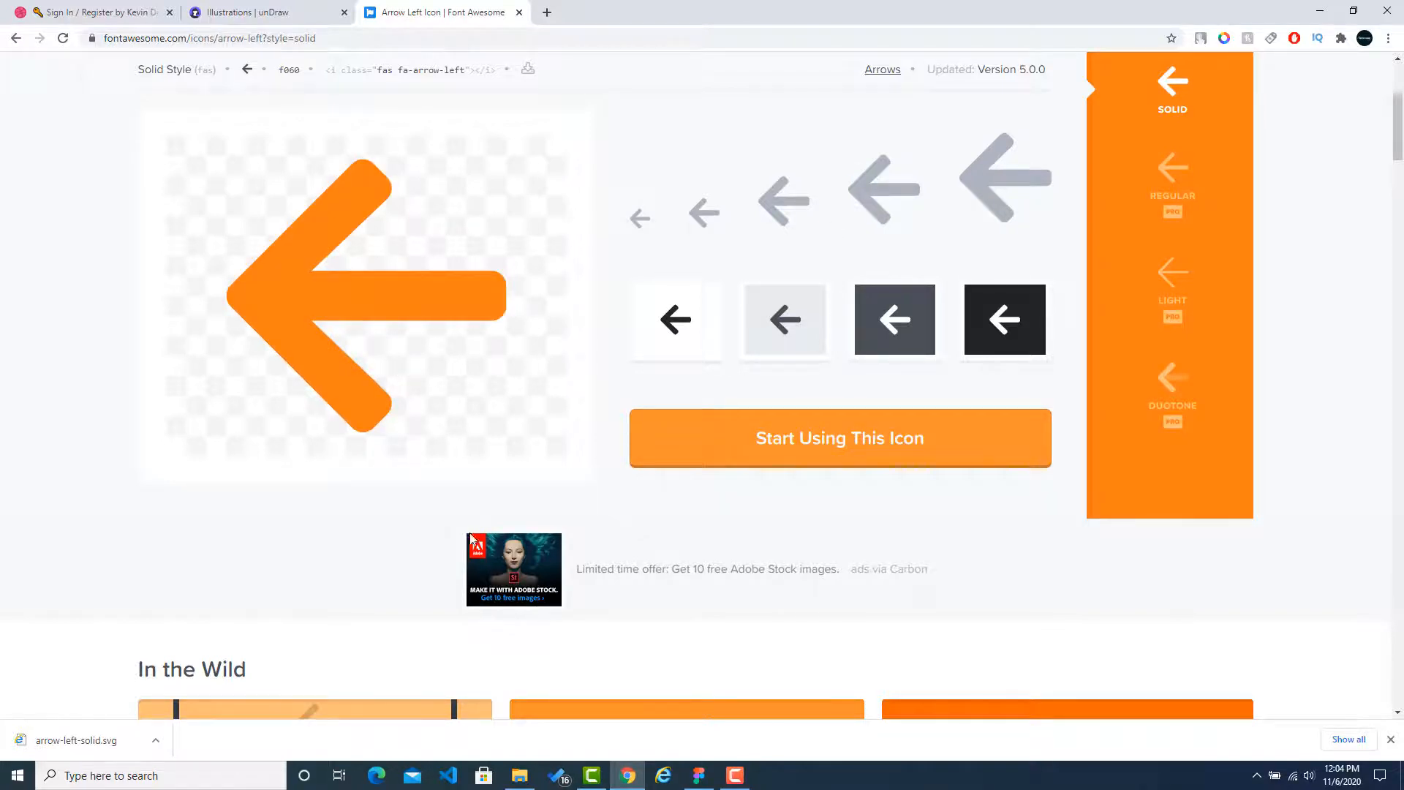
# Return to Figma and move the arrow-left-solid frame to X 12, Y 72 within the duplicated screen.
pyautogui.click(698, 777)
pyautogui.click(966, 318)
pyautogui.moveTo(1050, 345); pyautogui.dragTo(980, 444)
pyautogui.moveTo(1017, 385); pyautogui.dragTo(1045, 343)
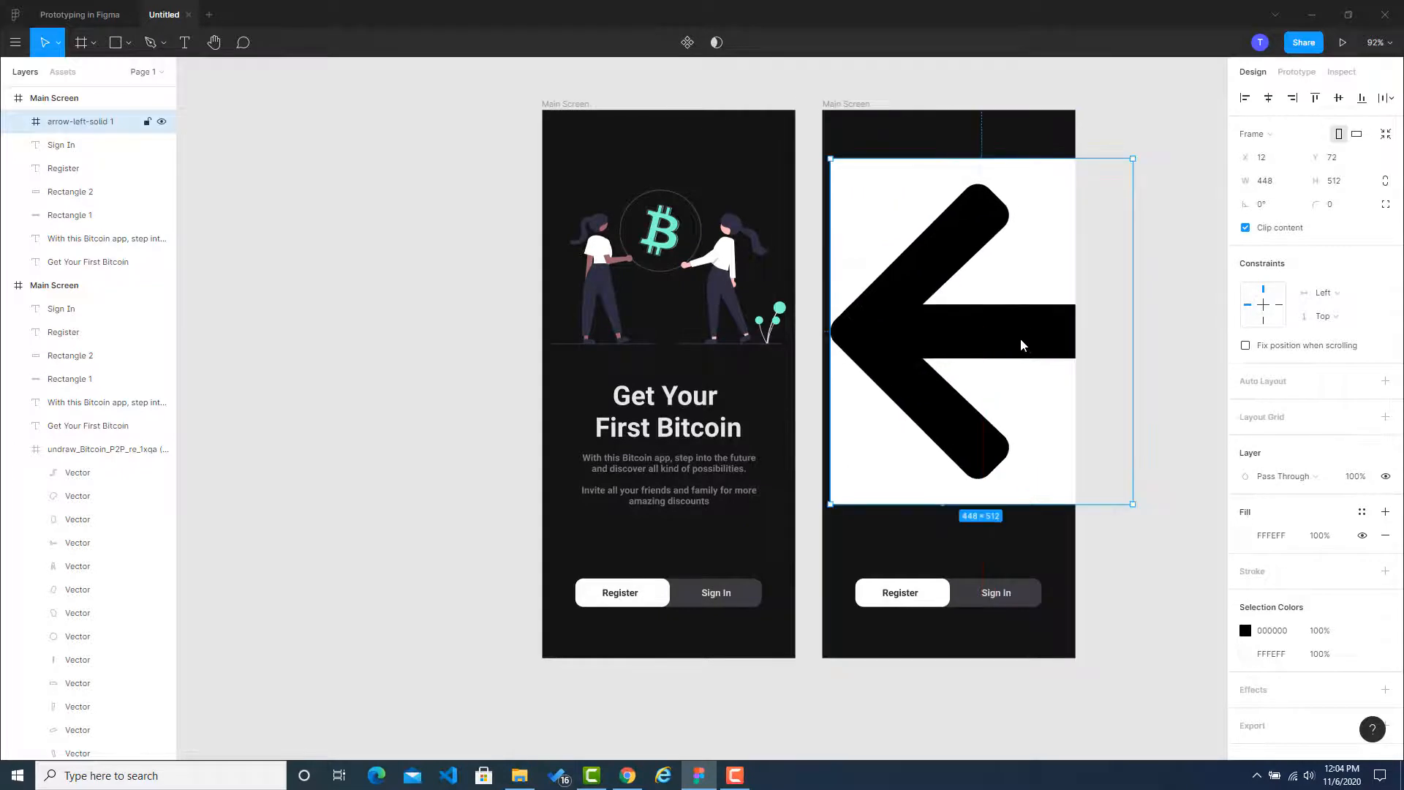
pyautogui.rightClick(1031, 272)
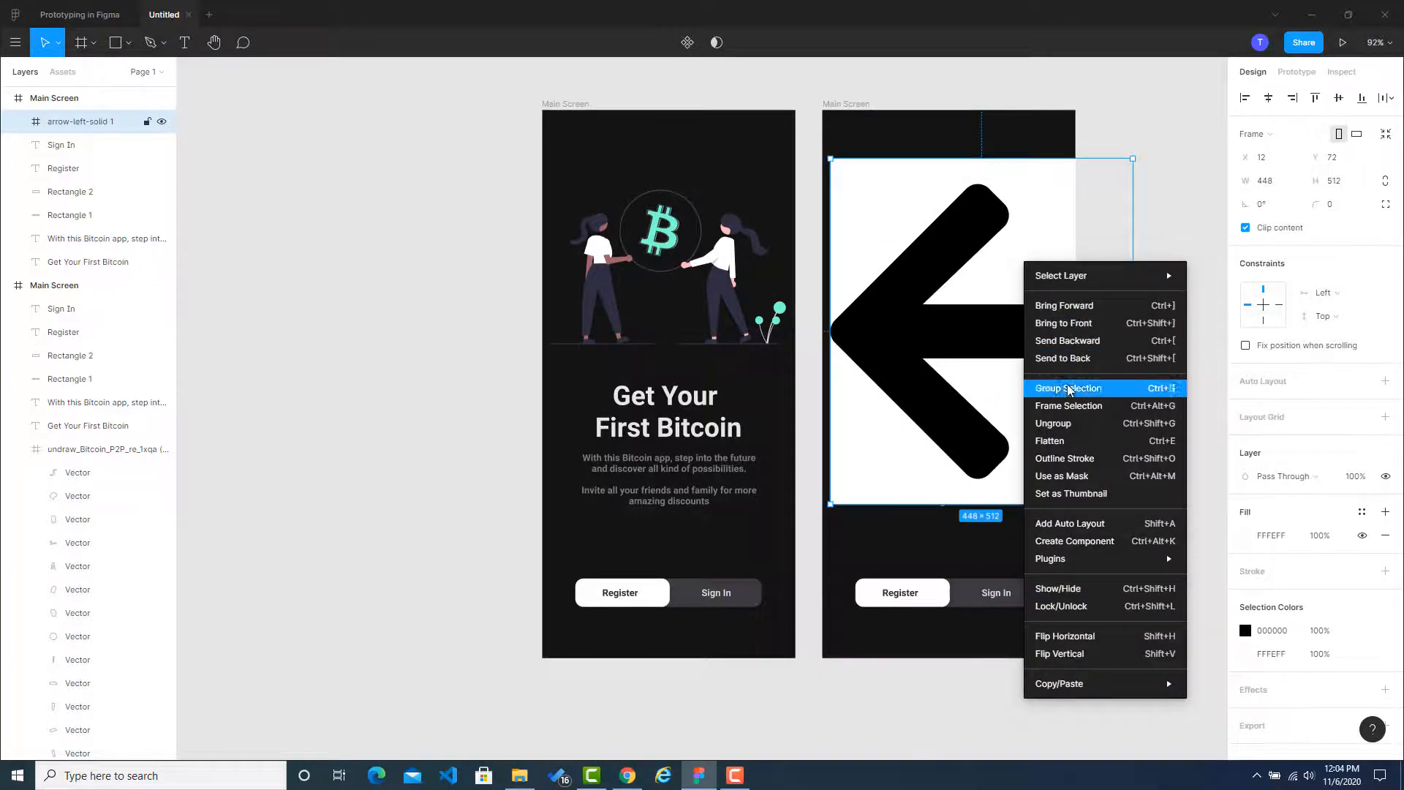
pyautogui.moveTo(1112, 275)
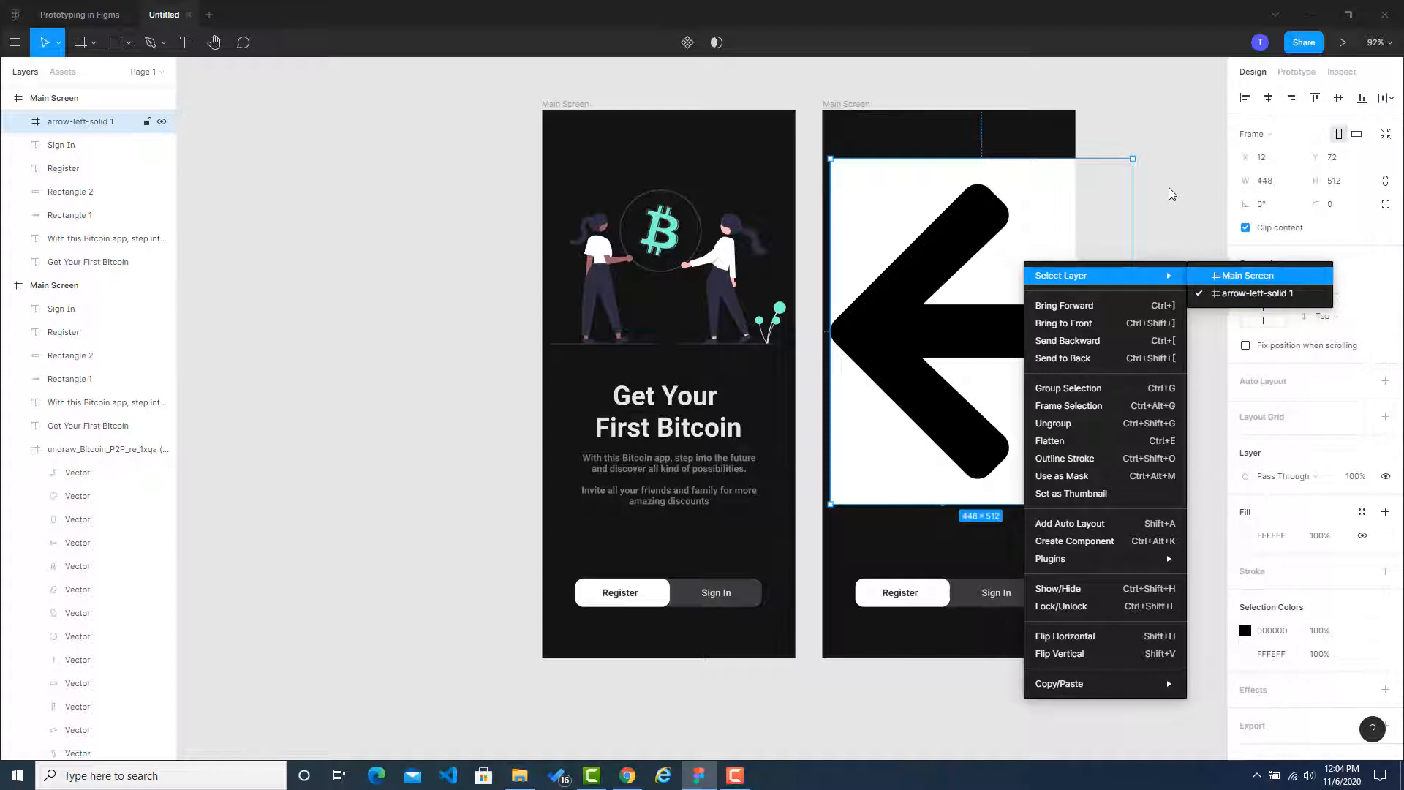
pyautogui.click(1253, 545)
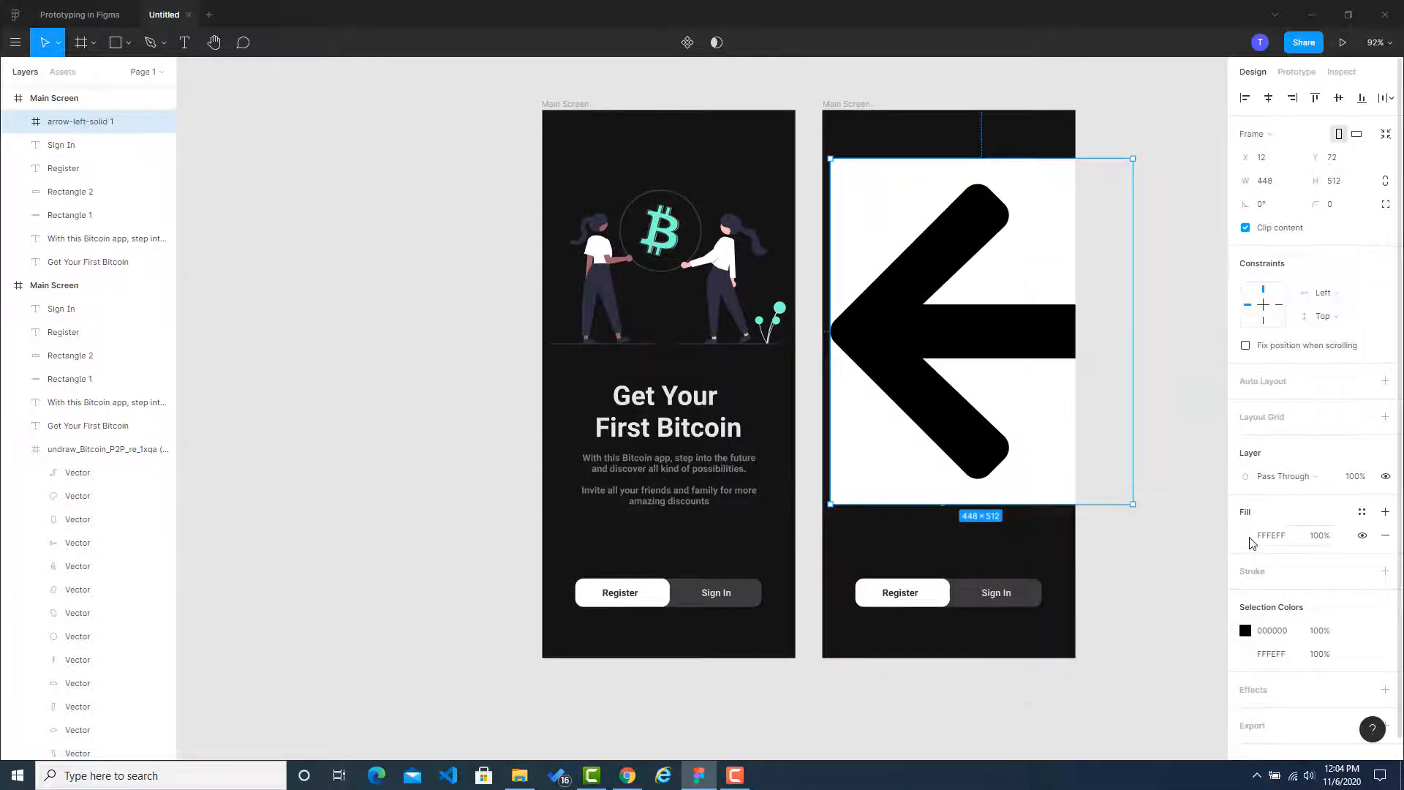
# Change the arrow-left-solid frame's fill to 2F2E41, and then to the dark document colour 141313.
pyautogui.click(1249, 539)
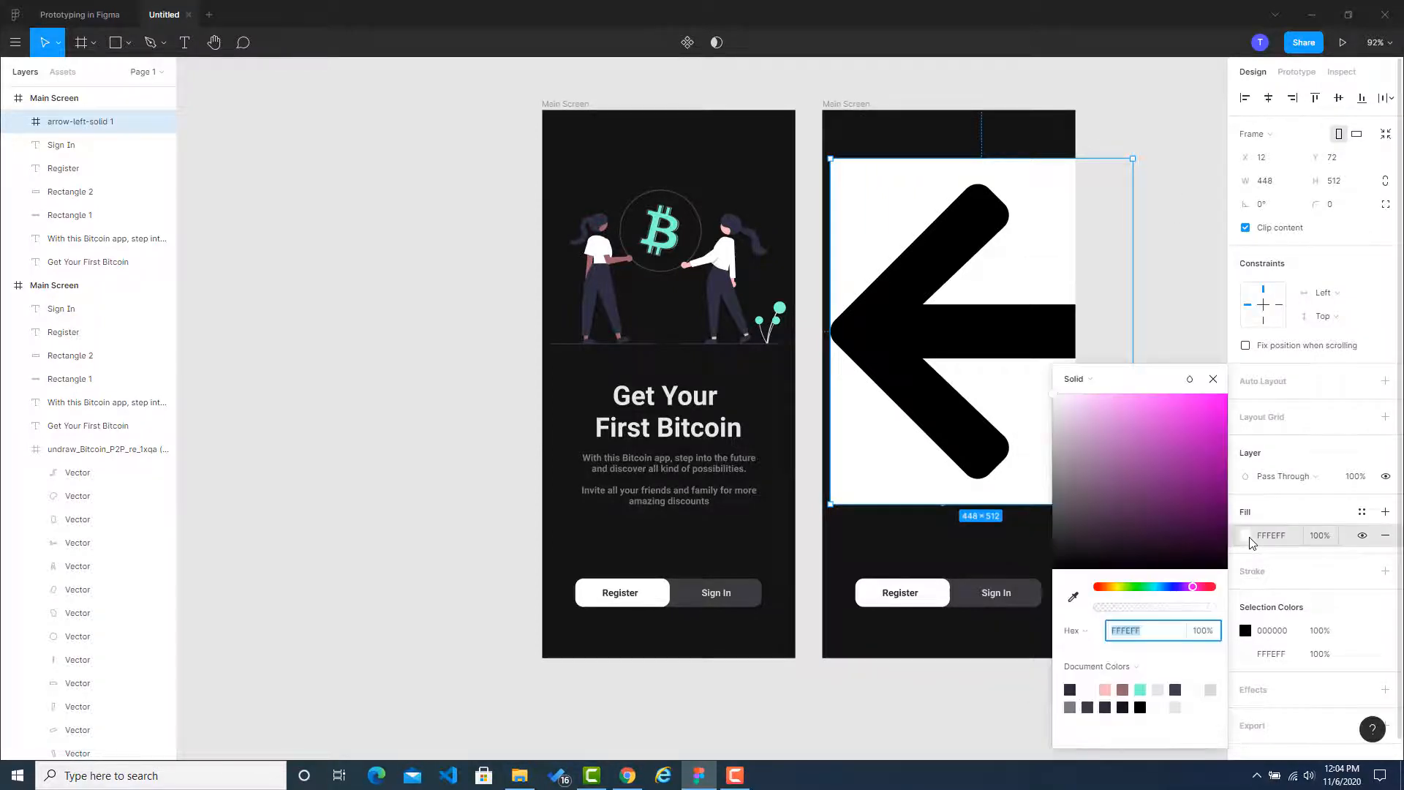
pyautogui.click(1069, 689)
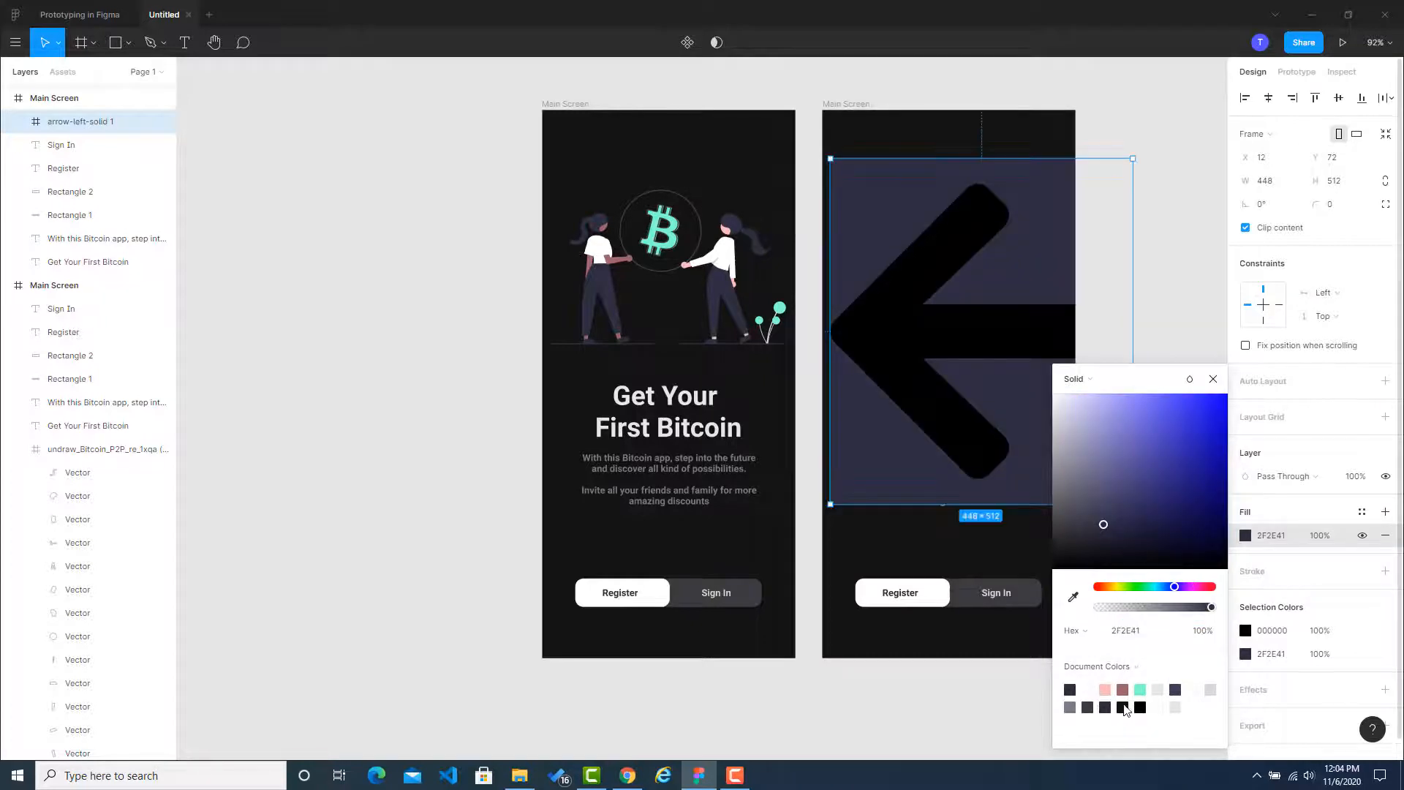
pyautogui.click(1123, 708)
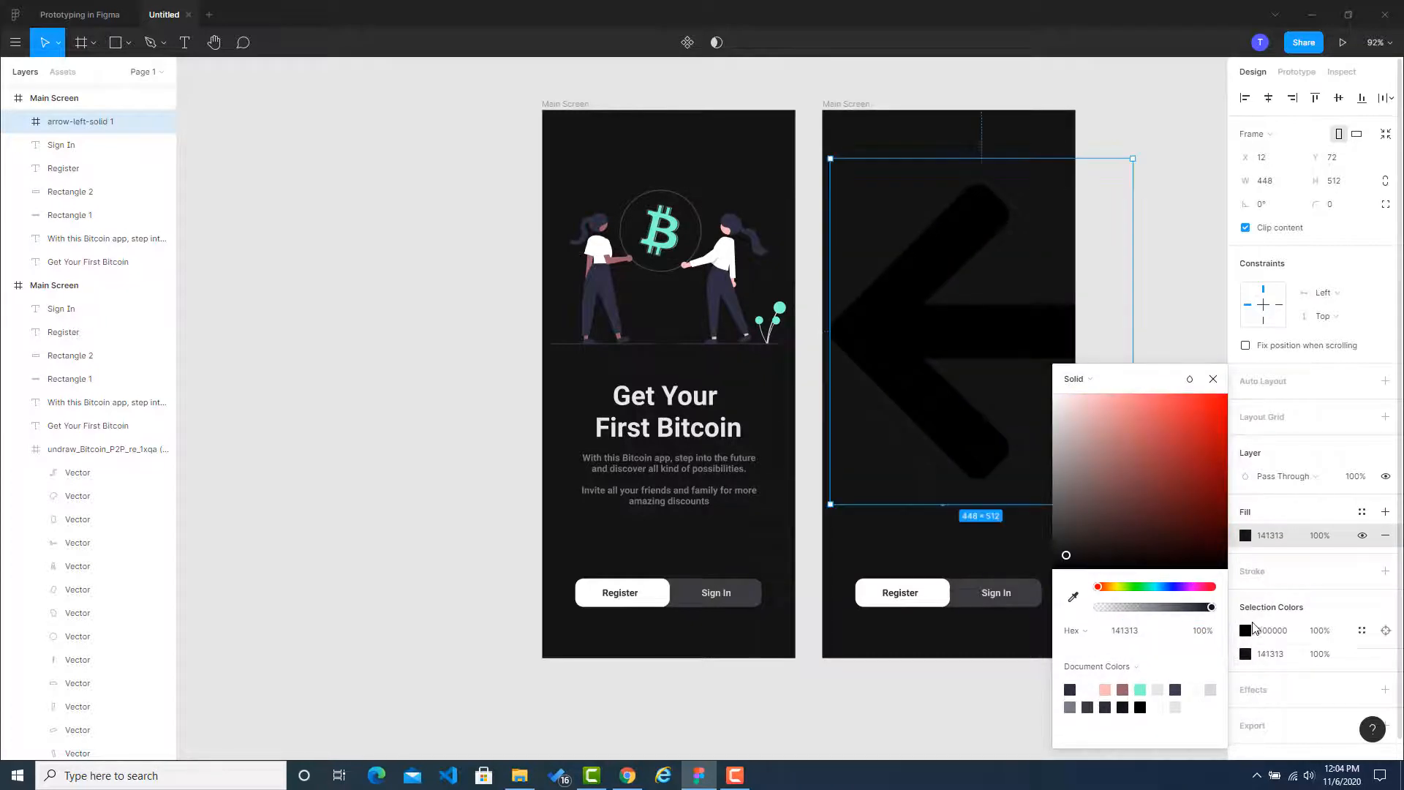
pyautogui.click(1150, 285)
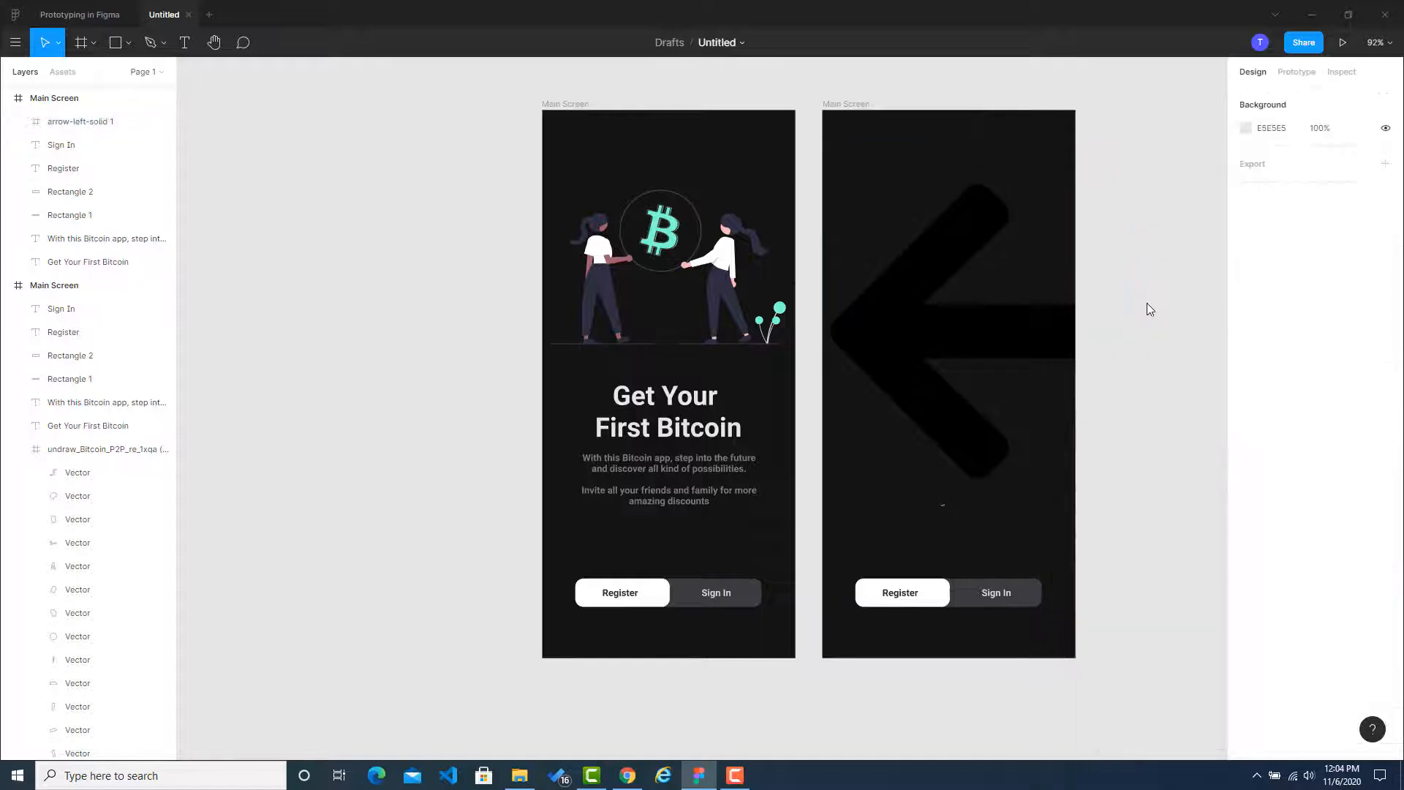
# Select the arrow vector inside the arrow-left-solid frame and set its fill to FFFEFF.
pyautogui.click(994, 325)
pyautogui.click(994, 328)
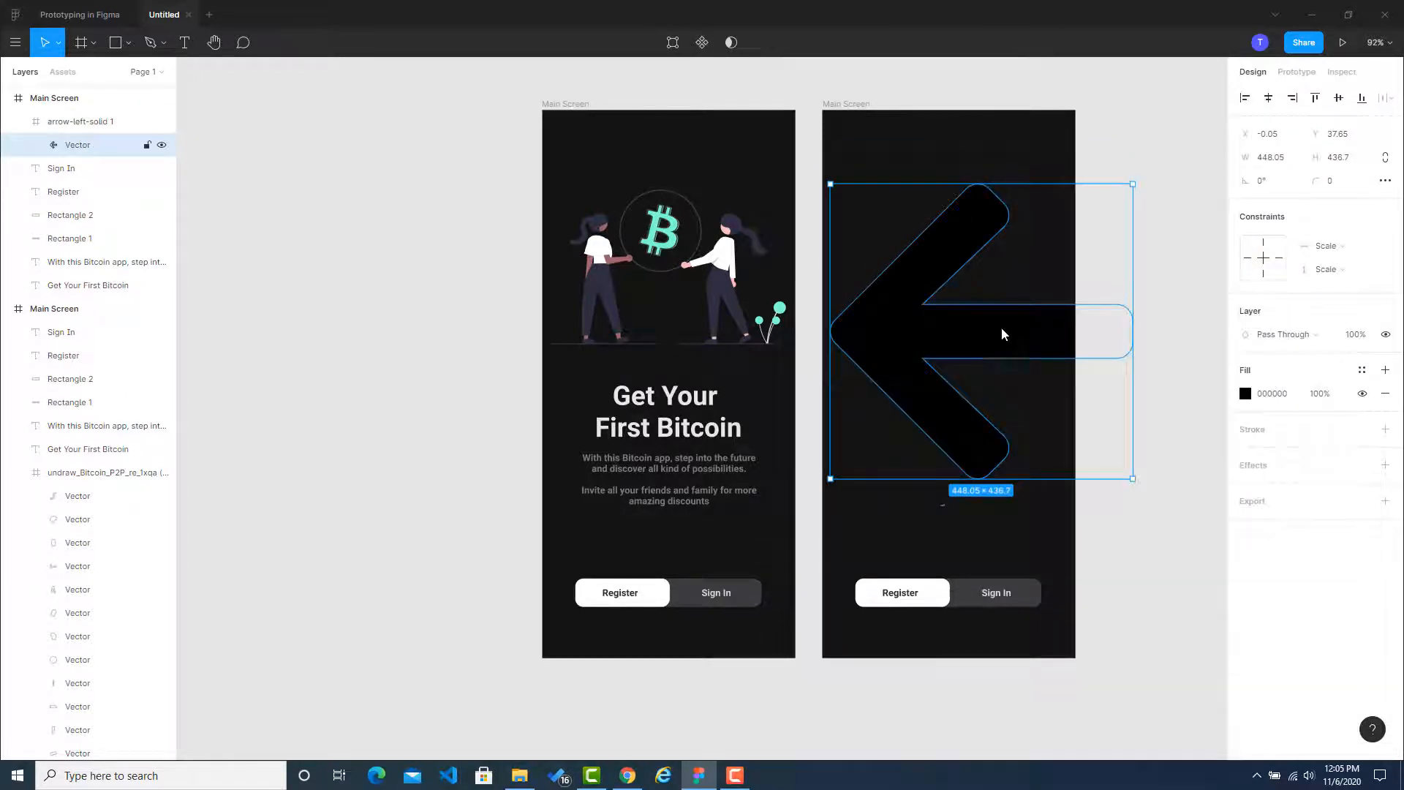
pyautogui.click(1246, 394)
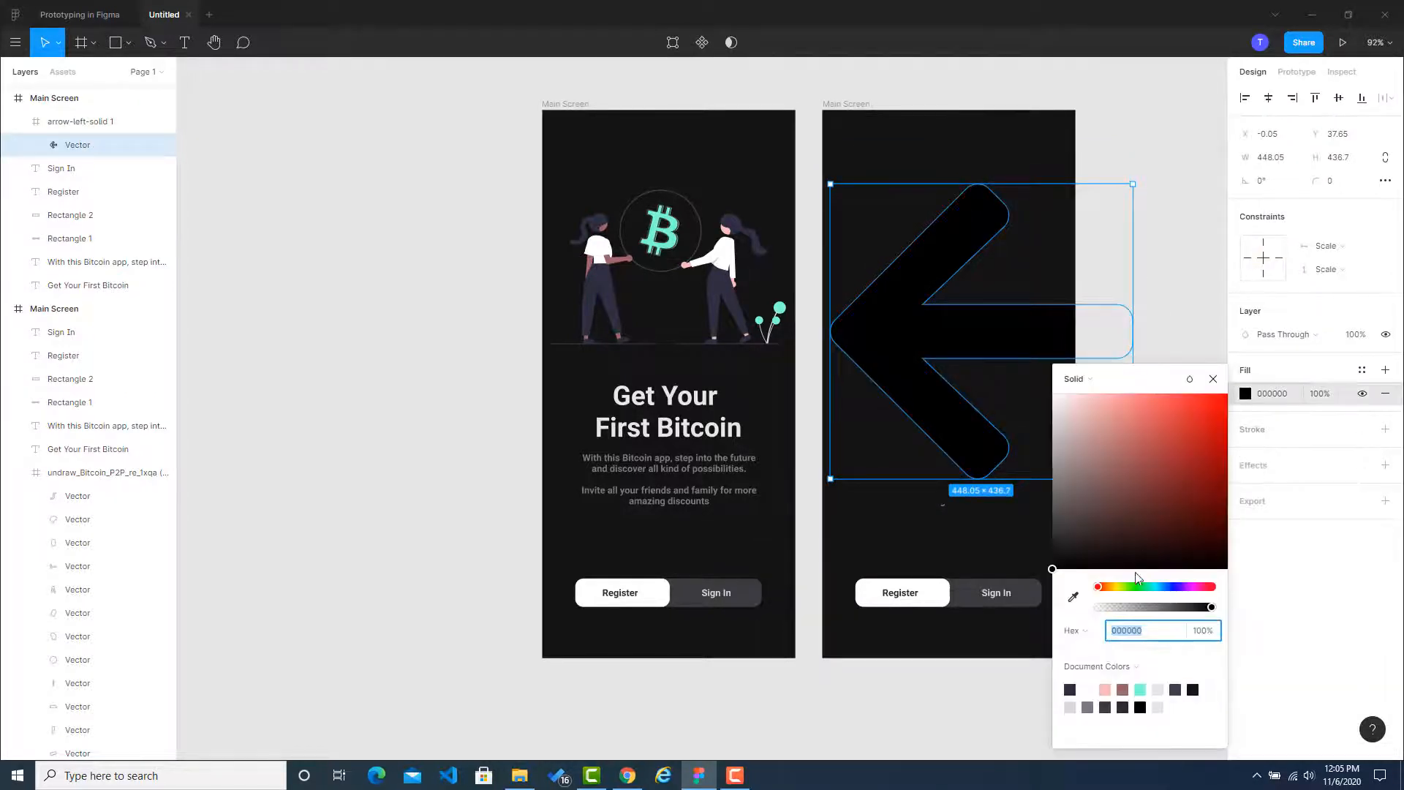
pyautogui.write('fffeff')
pyautogui.press('Return')
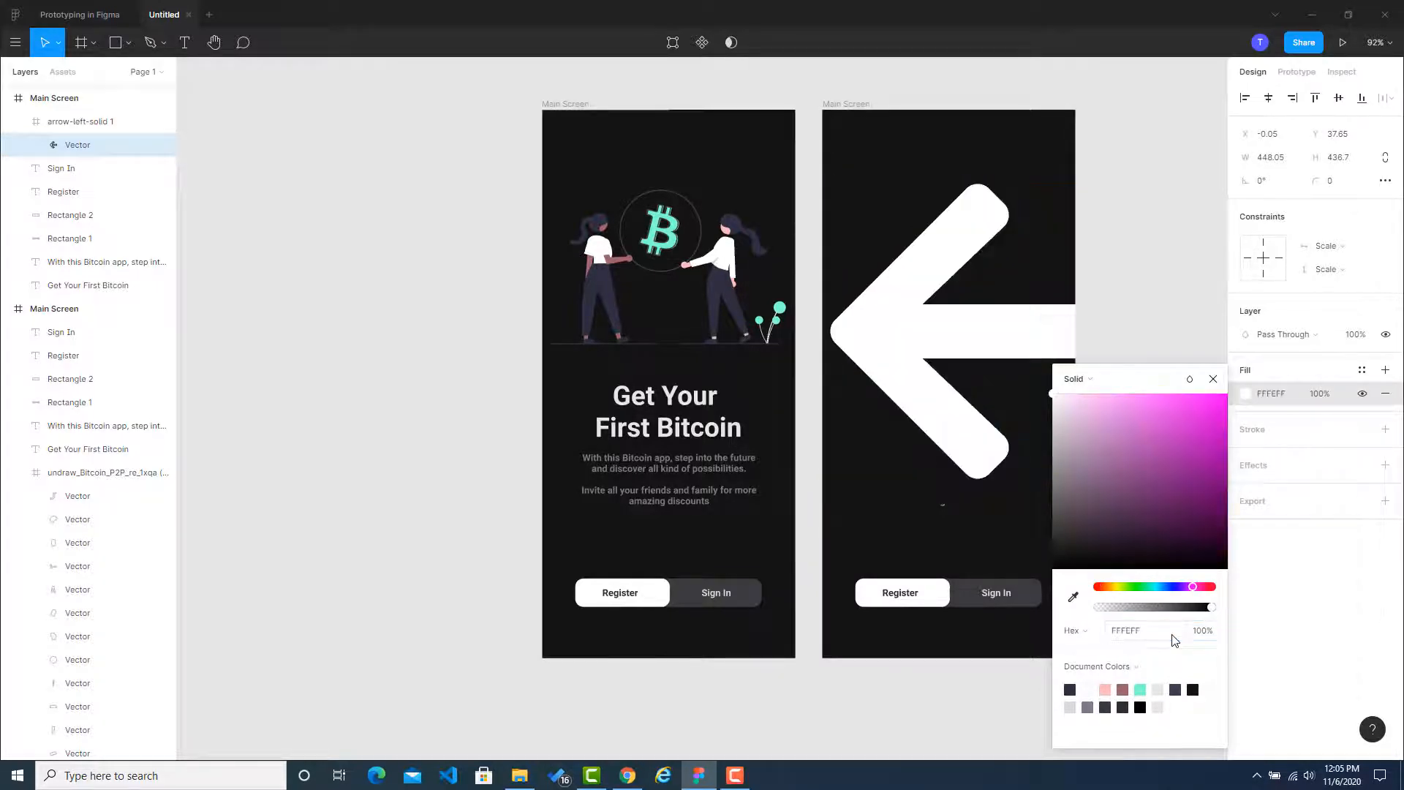
# Shrink the white arrow to about 64 × 63 near the duplicated screen's upper-left corner and delete the leftover arrow-left-solid frame.
pyautogui.moveTo(1019, 326); pyautogui.dragTo(853, 270)
pyautogui.moveTo(912, 187)
pyautogui.mouseDown()
pyautogui.moveTo(776, 311)
pyautogui.moveTo(762, 347)
pyautogui.moveTo(702, 388)
pyautogui.moveTo(651, 468)
pyautogui.moveTo(907, 196)
pyautogui.moveTo(893, 169)
pyautogui.moveTo(893, 196)
pyautogui.mouseUp()
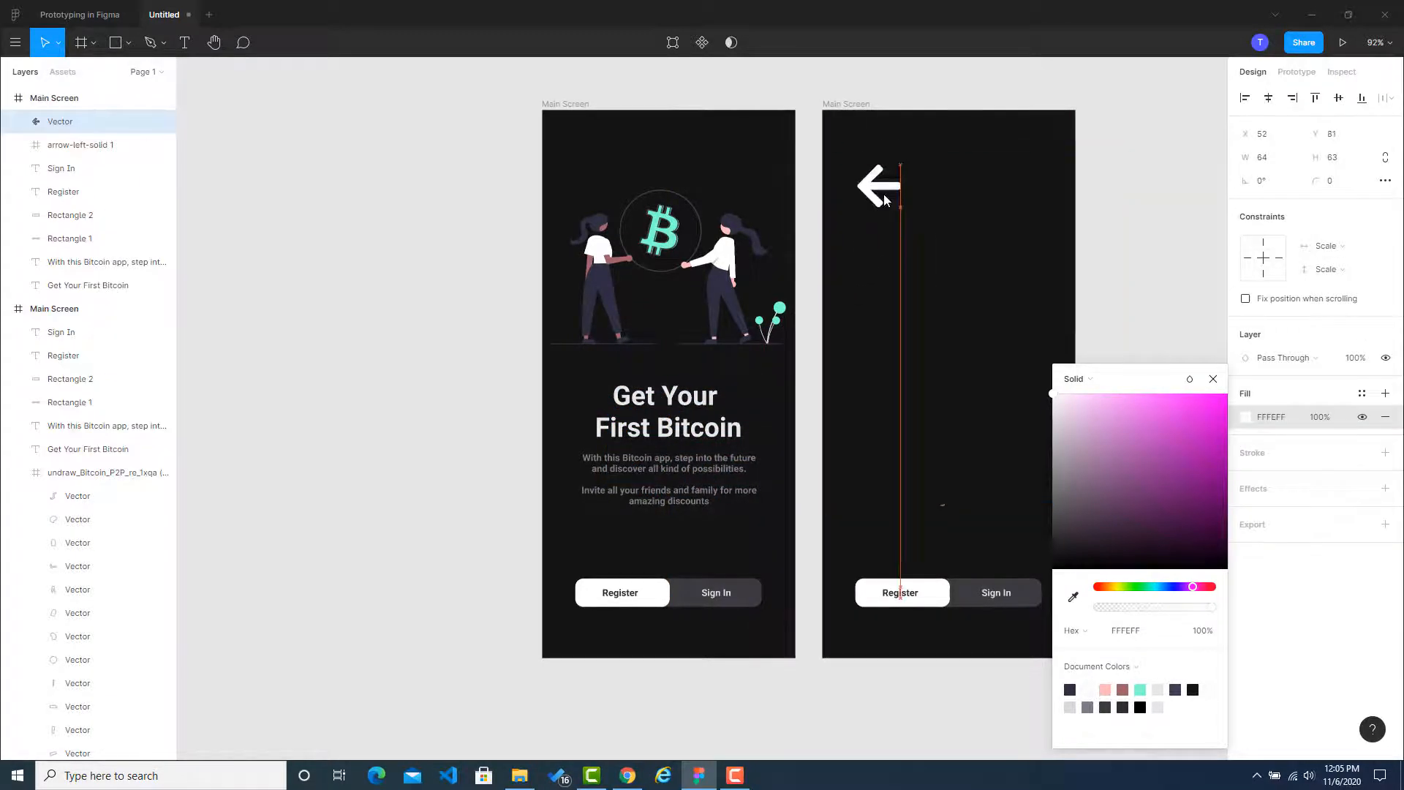
pyautogui.click(913, 253)
pyautogui.moveTo(1087, 182); pyautogui.dragTo(1028, 326)
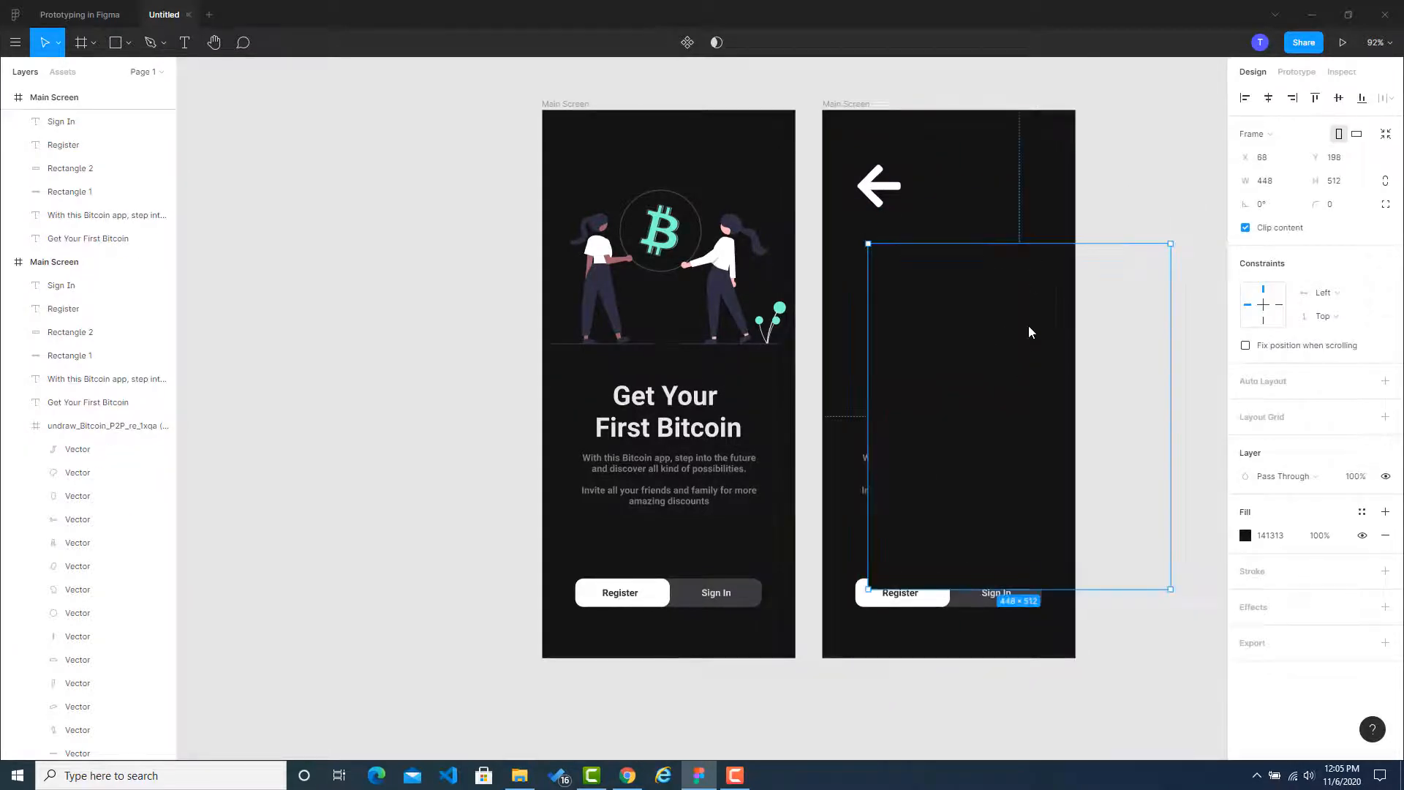
pyautogui.press('Delete')
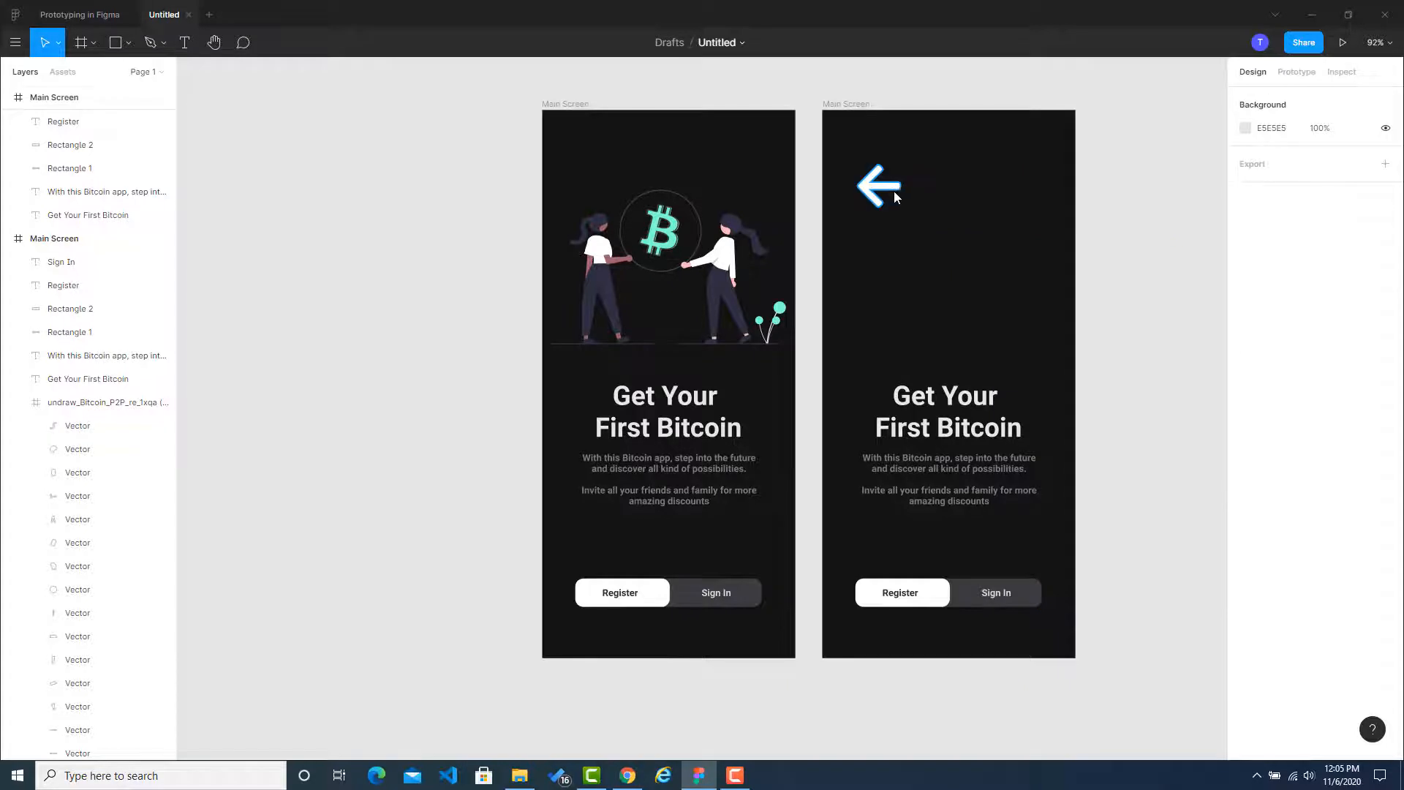
# Scale the white arrow down to about 29 × 28 and place it at X 34, Y 51.
pyautogui.click(895, 190)
pyautogui.moveTo(899, 168); pyautogui.dragTo(861, 159)
pyautogui.click(1145, 200)
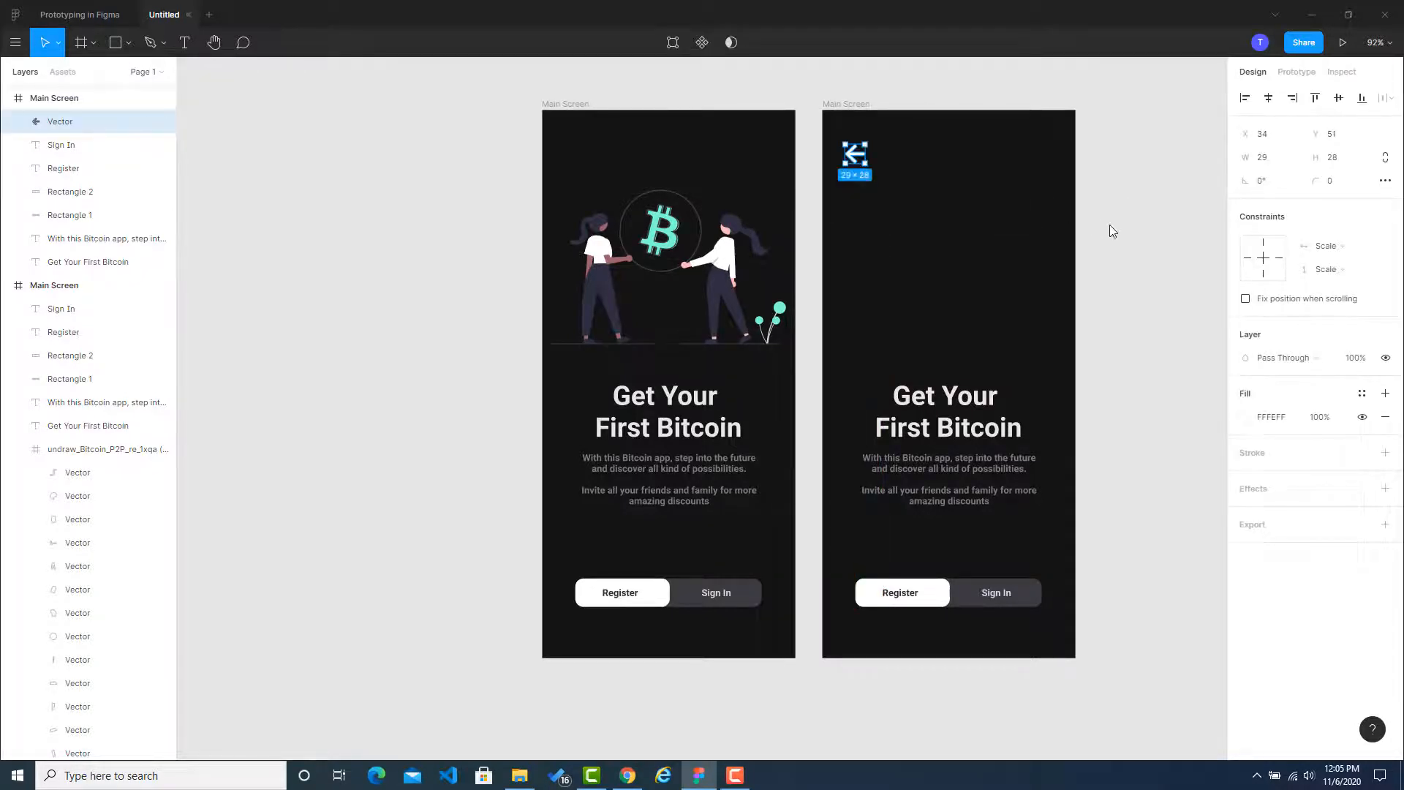
pyautogui.click(1109, 225)
# Switch to Chrome and examine the sign-in screen in the Dribbble reference shot, dismissing the colour picker overlay.
pyautogui.click(627, 775)
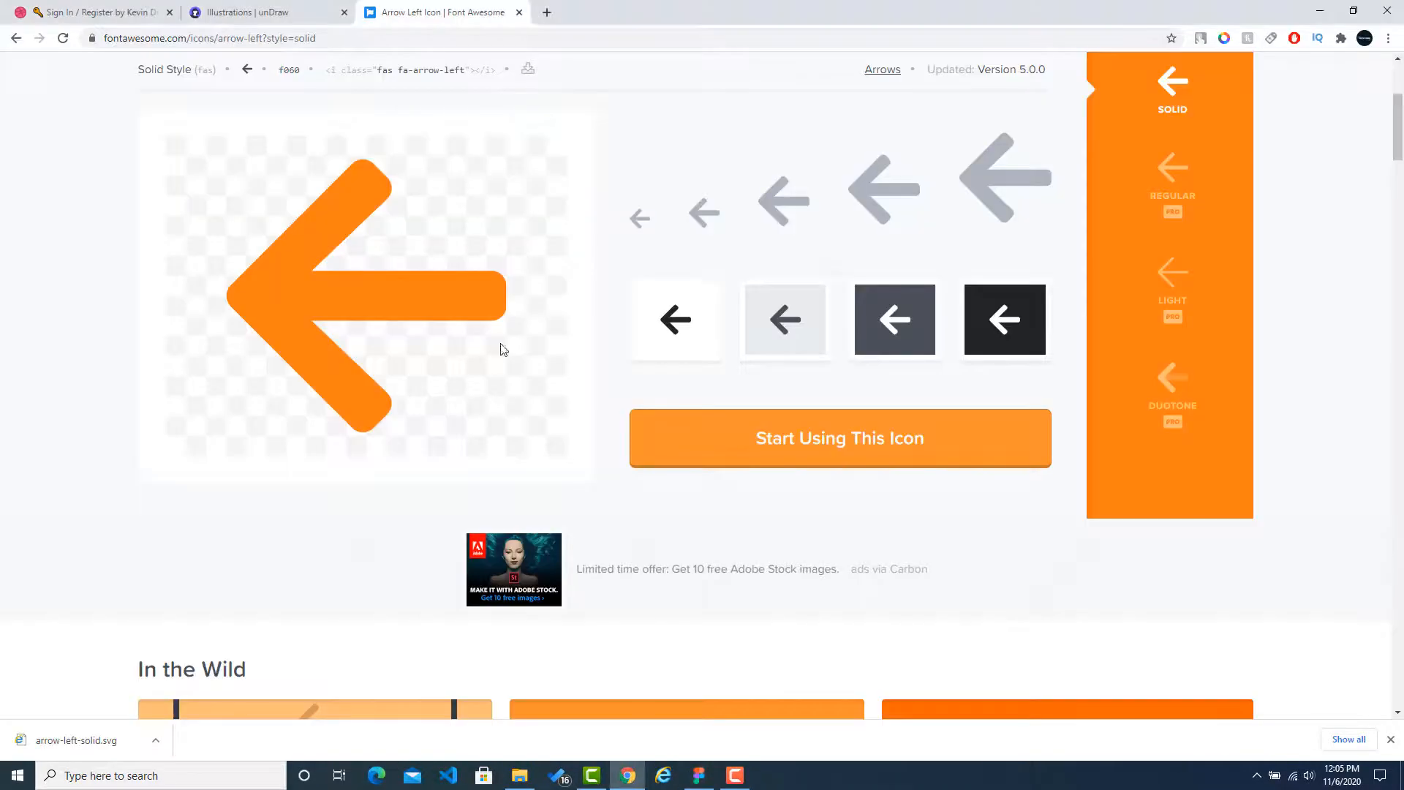
pyautogui.click(145, 9)
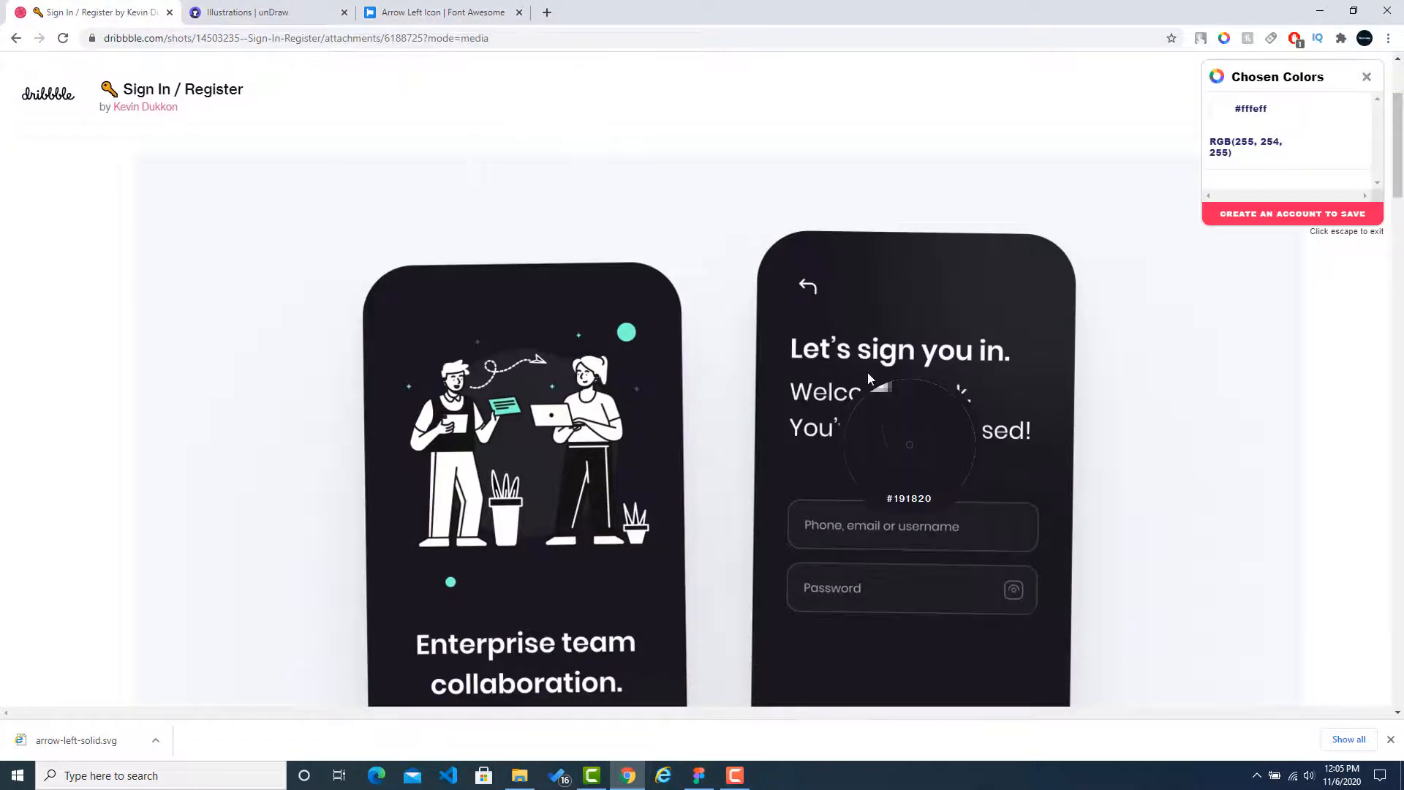
pyautogui.click(1367, 77)
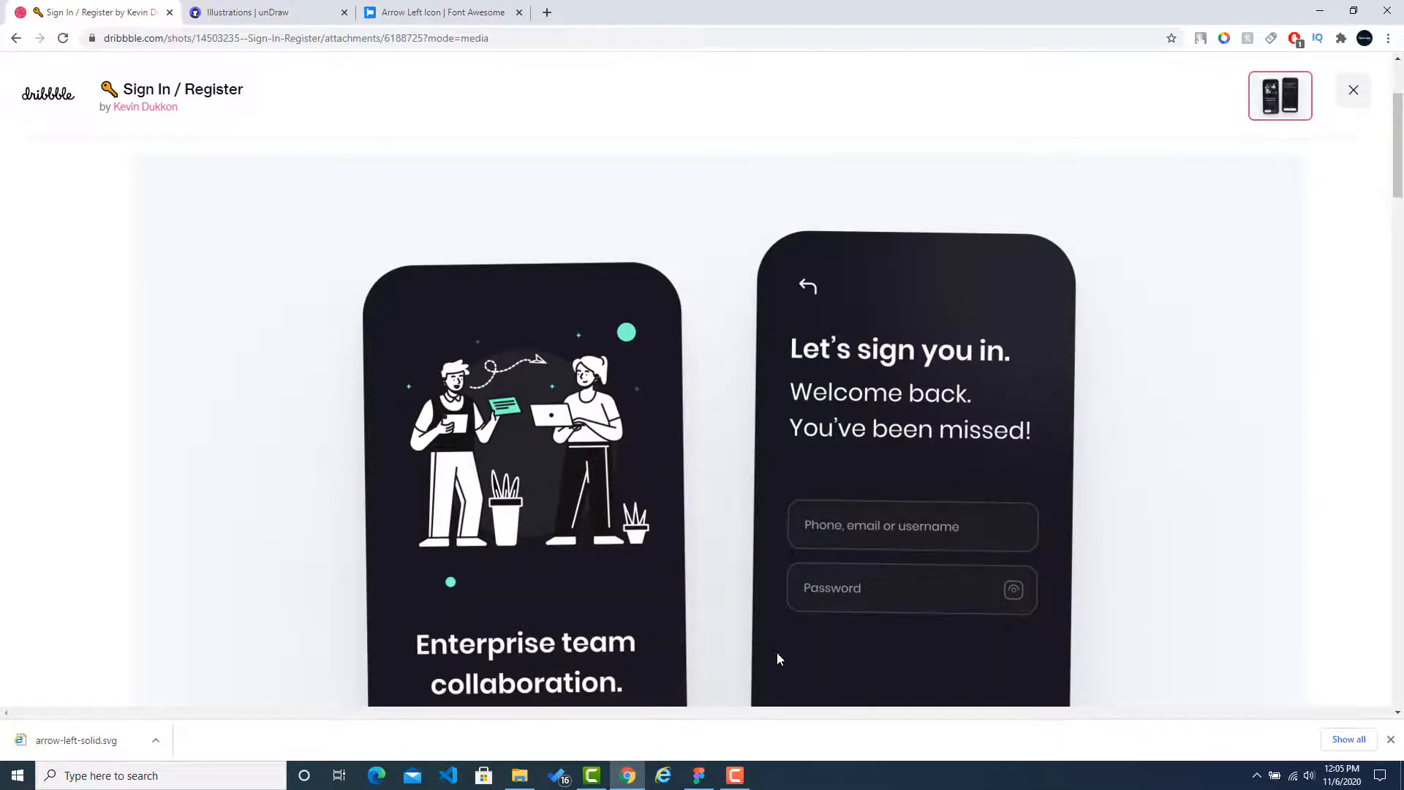
pyautogui.scroll(-3, 761, 627)
pyautogui.scroll(2, 935, 451)
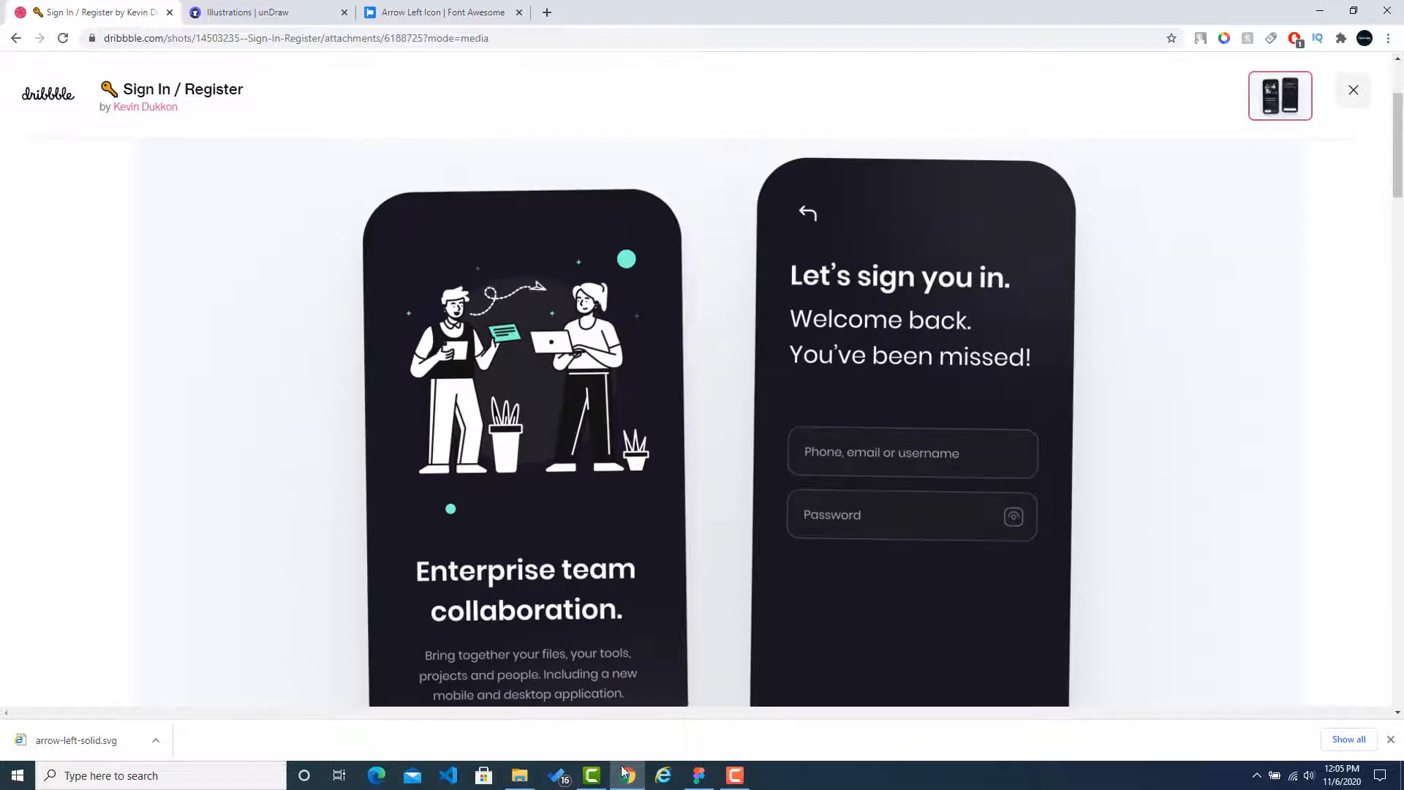
pyautogui.click(698, 775)
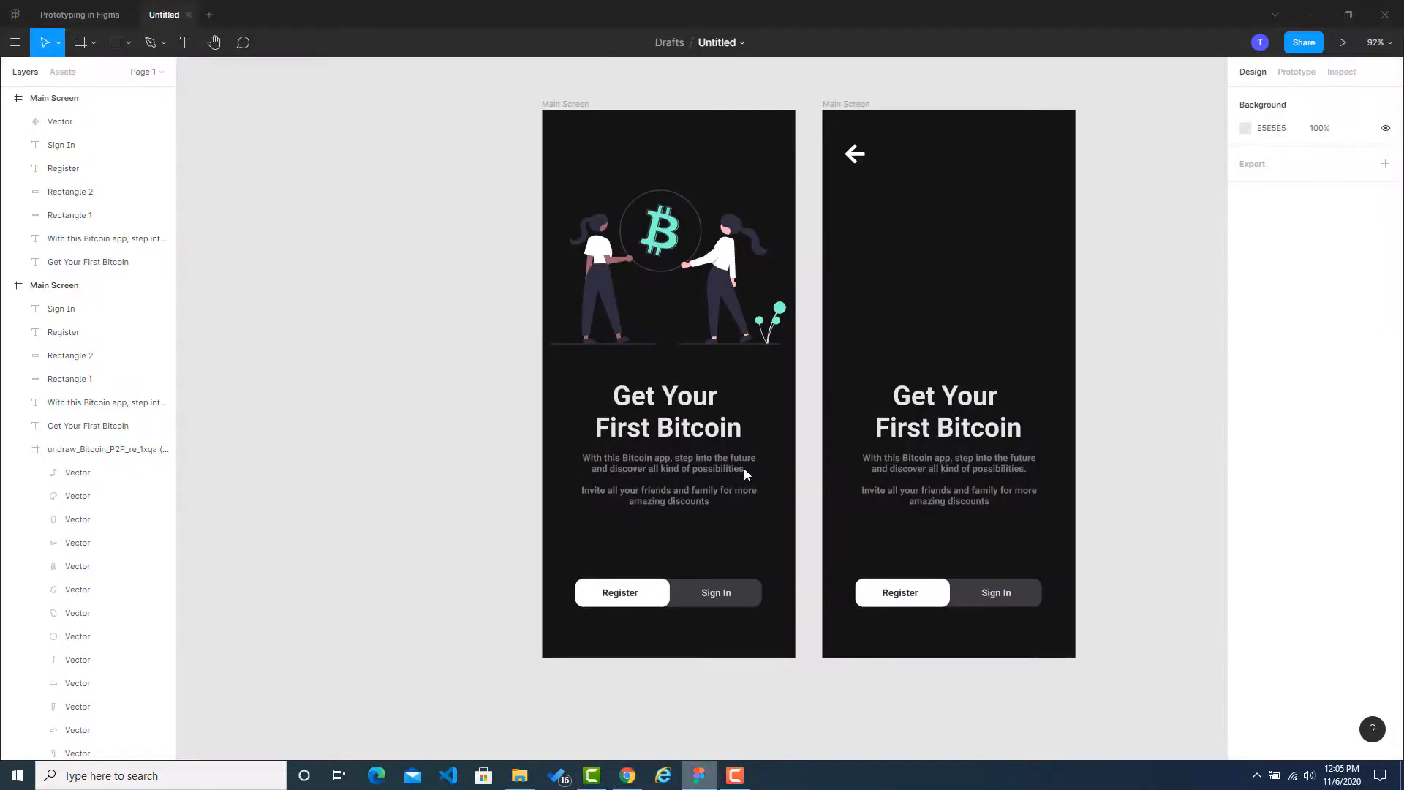
# Move the duplicated screen's "Get Your First Bitcoin" heading up below the back arrow and replace its text with "Let's Sign You in".
pyautogui.click(919, 406)
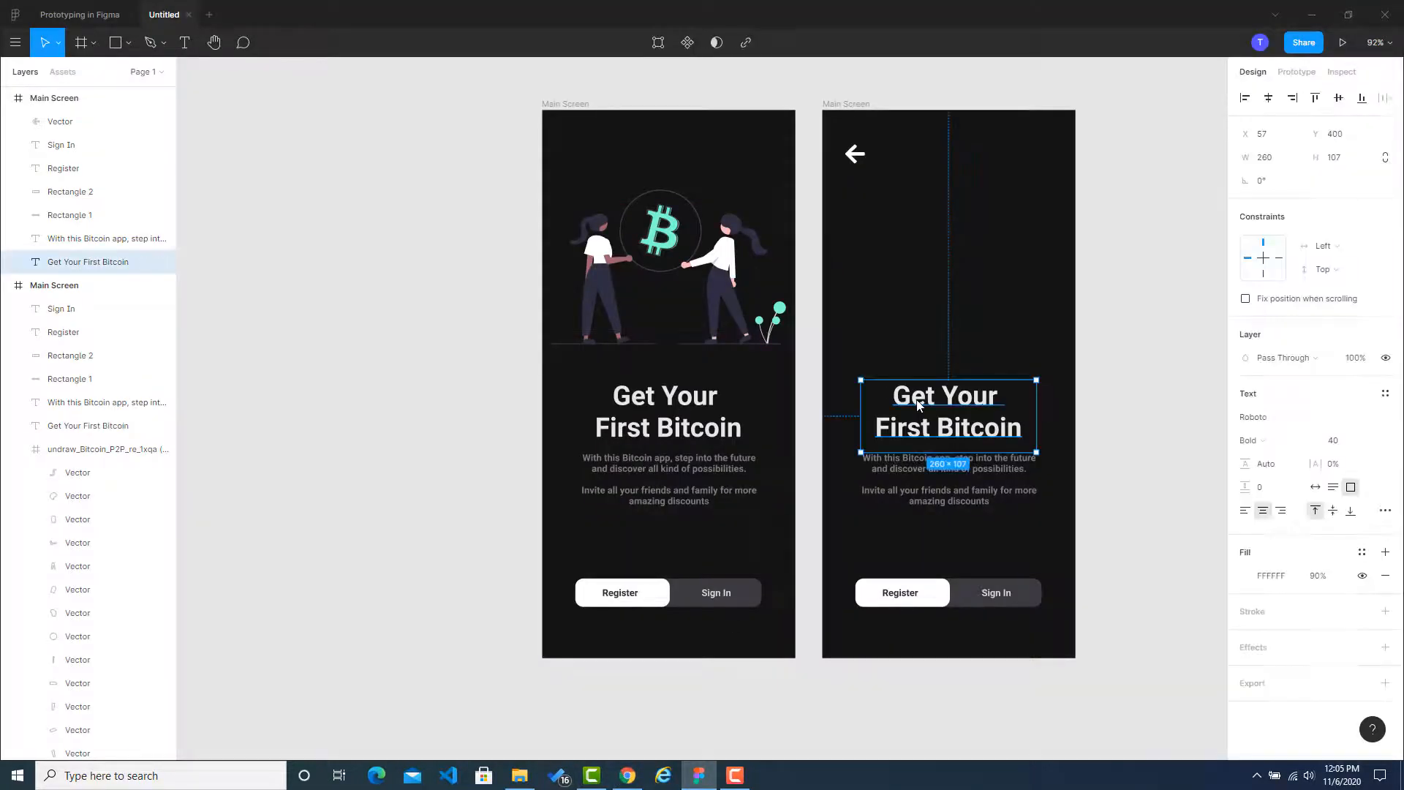
pyautogui.moveTo(922, 399); pyautogui.dragTo(896, 203)
pyautogui.doubleClick(895, 202)
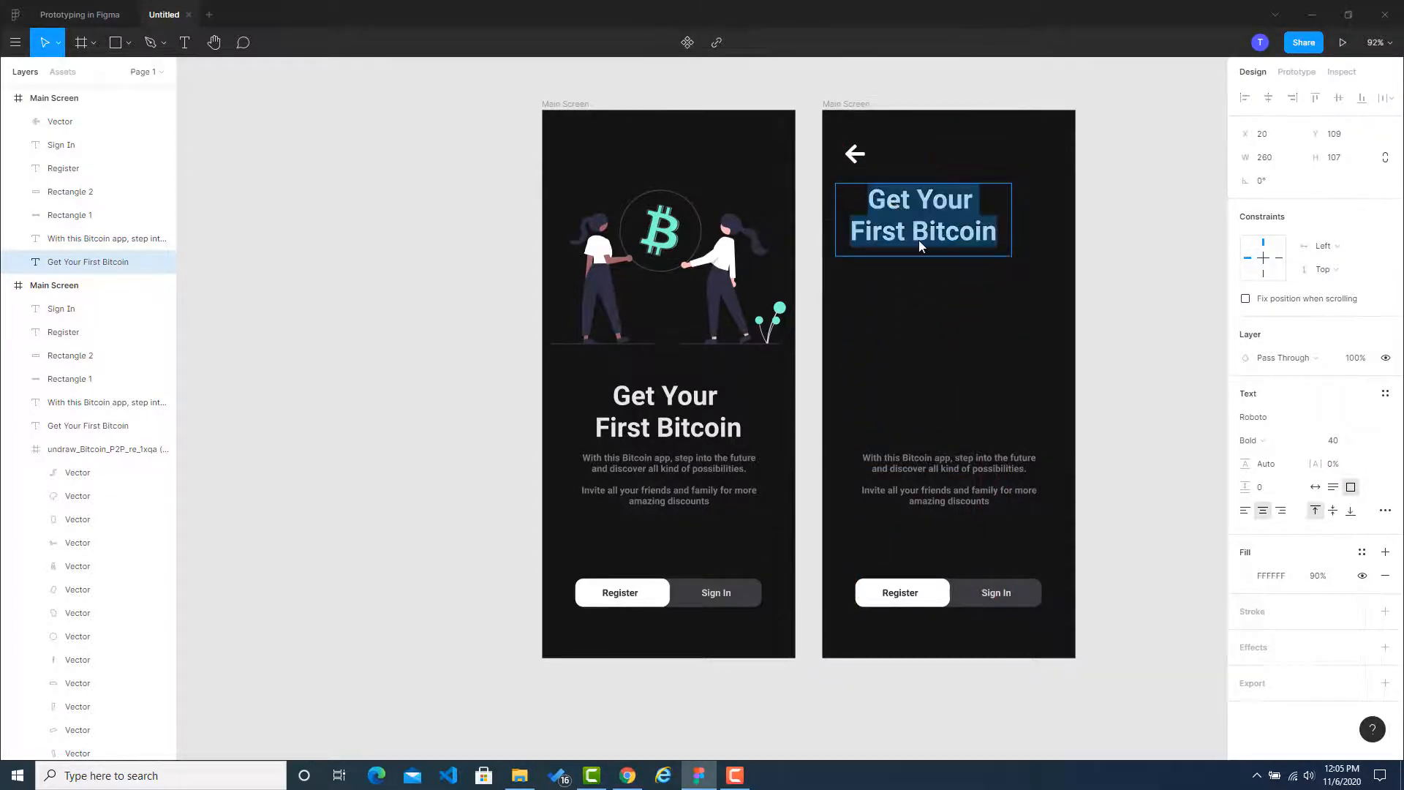
pyautogui.write('L')
pyautogui.hotkey('alt', 'Tab')
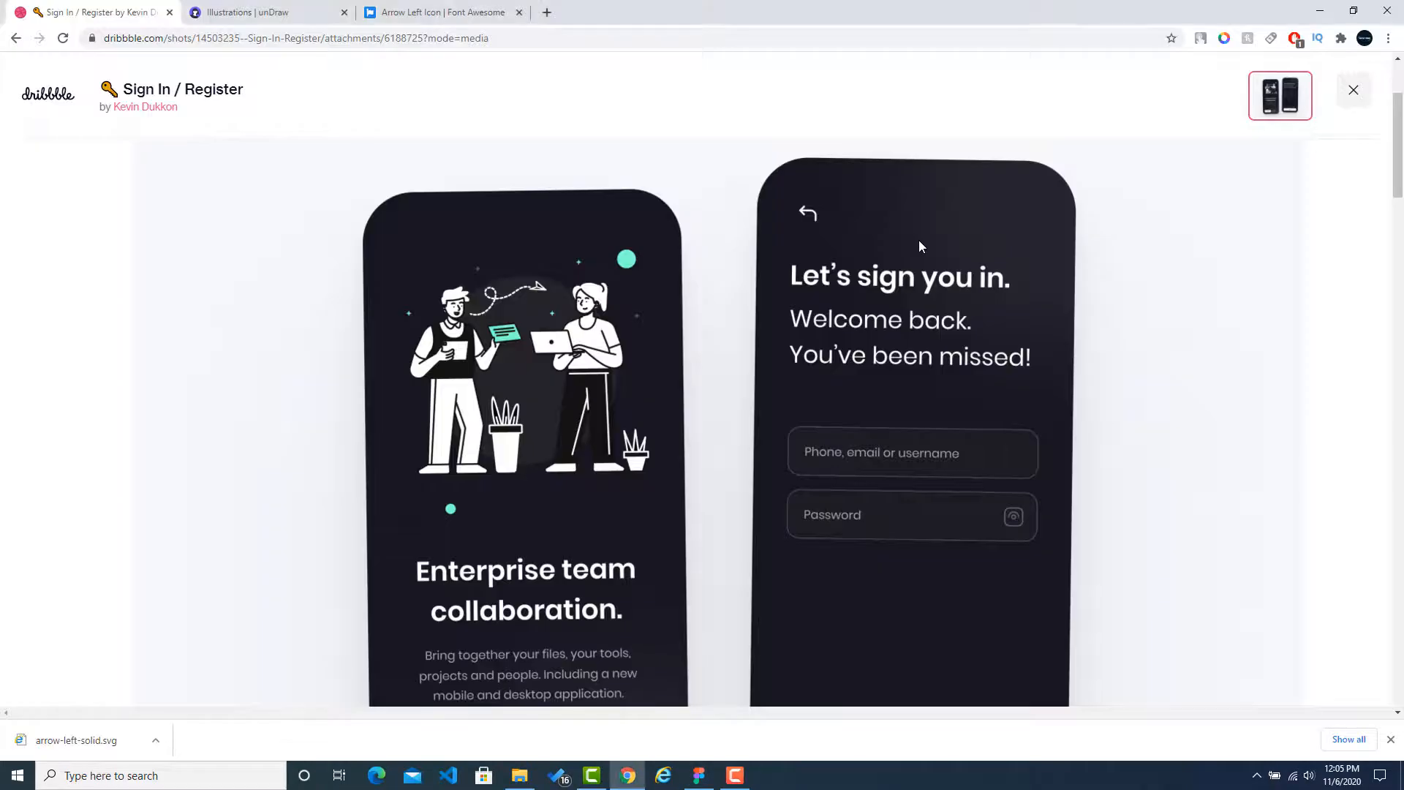
pyautogui.hotkey('alt', 'Tab')
pyautogui.write('et')
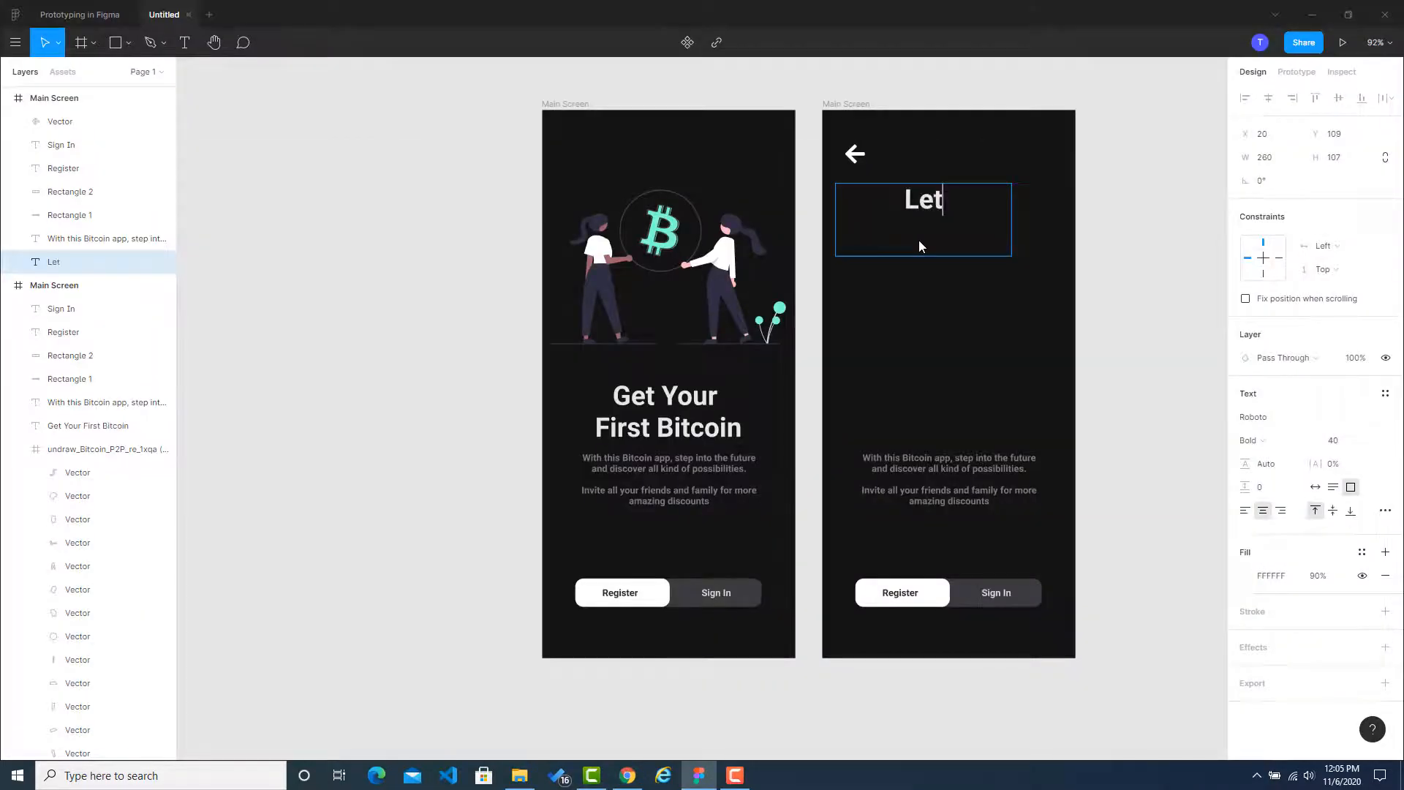
pyautogui.write("'s Sign")
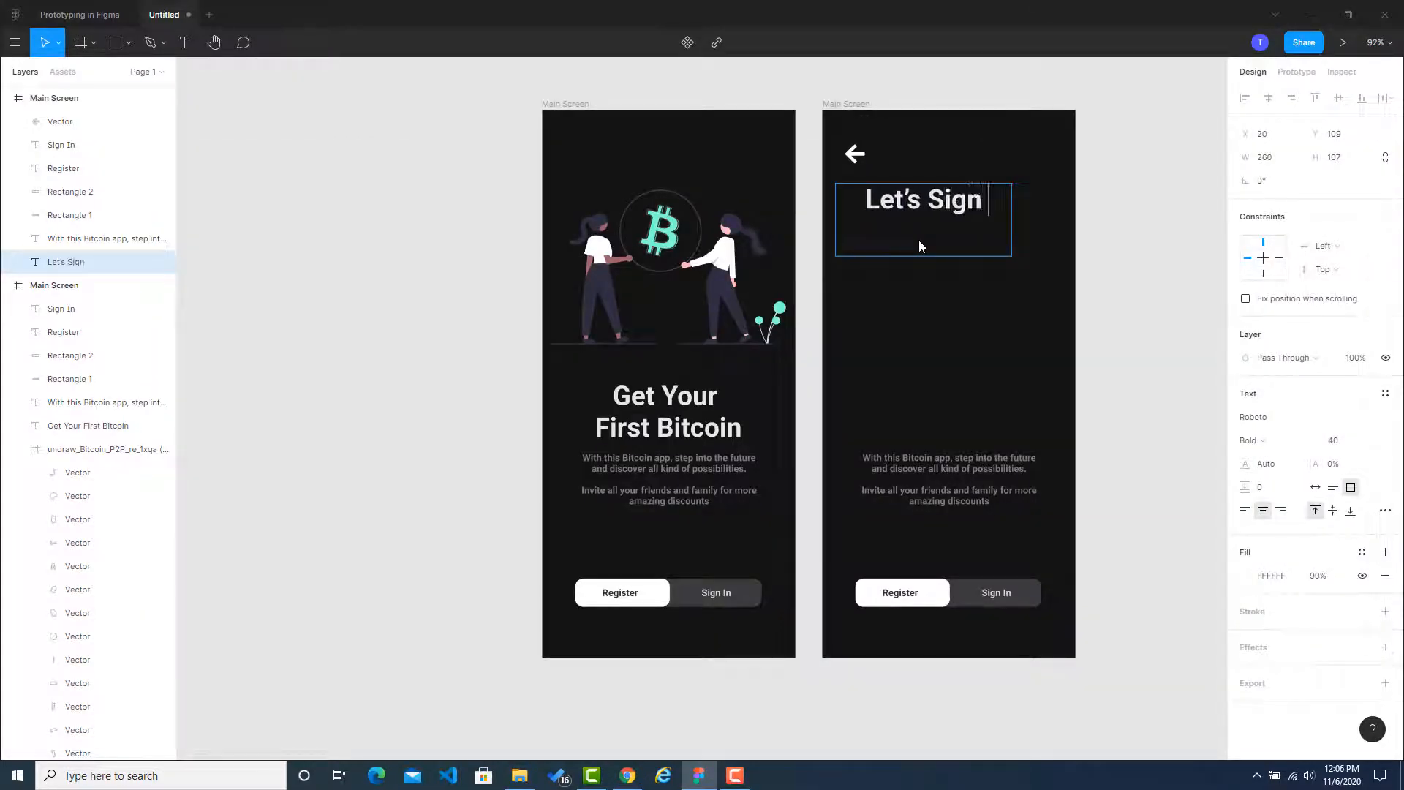
pyautogui.write(' You in')
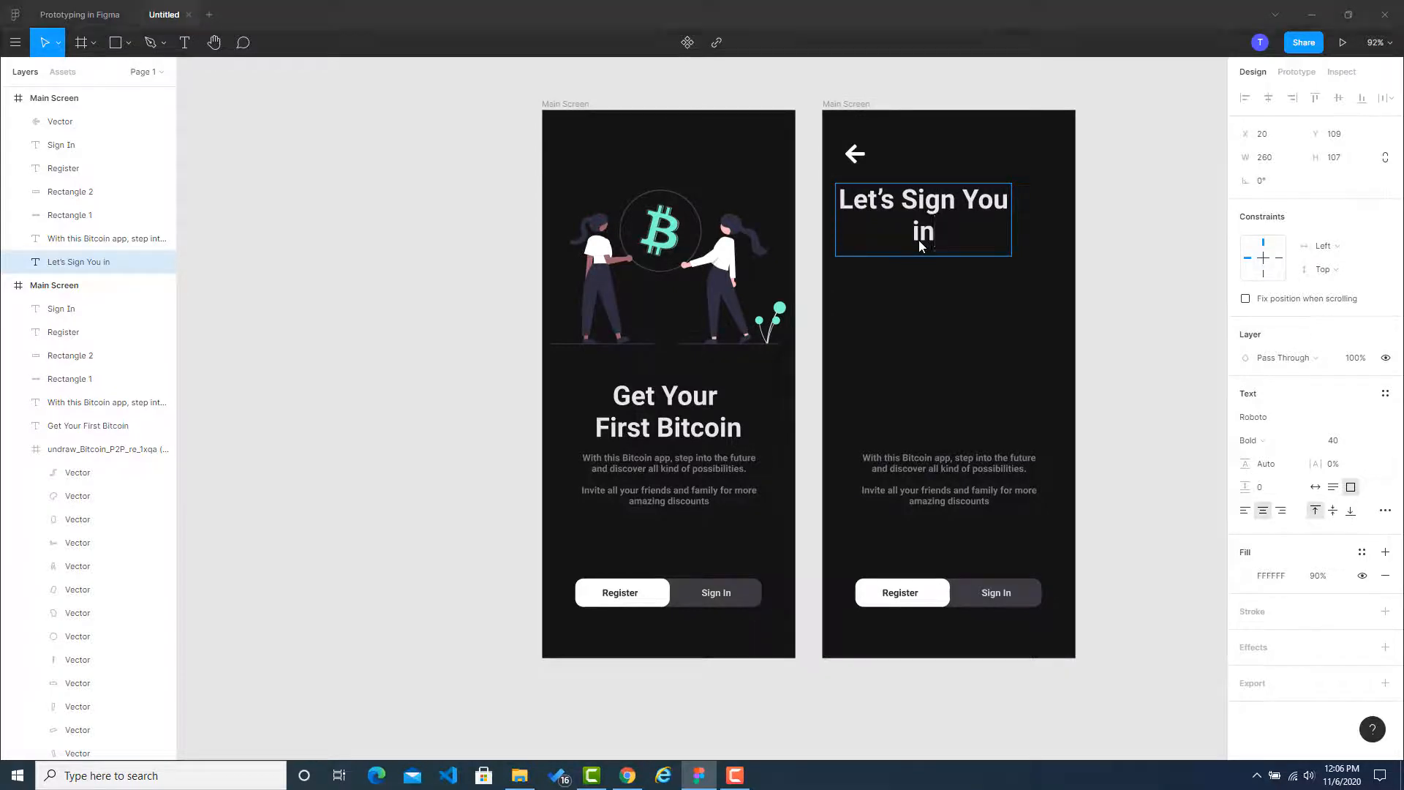
pyautogui.hotkey('alt', 'Tab')
pyautogui.hotkey('alt', 'Tab')
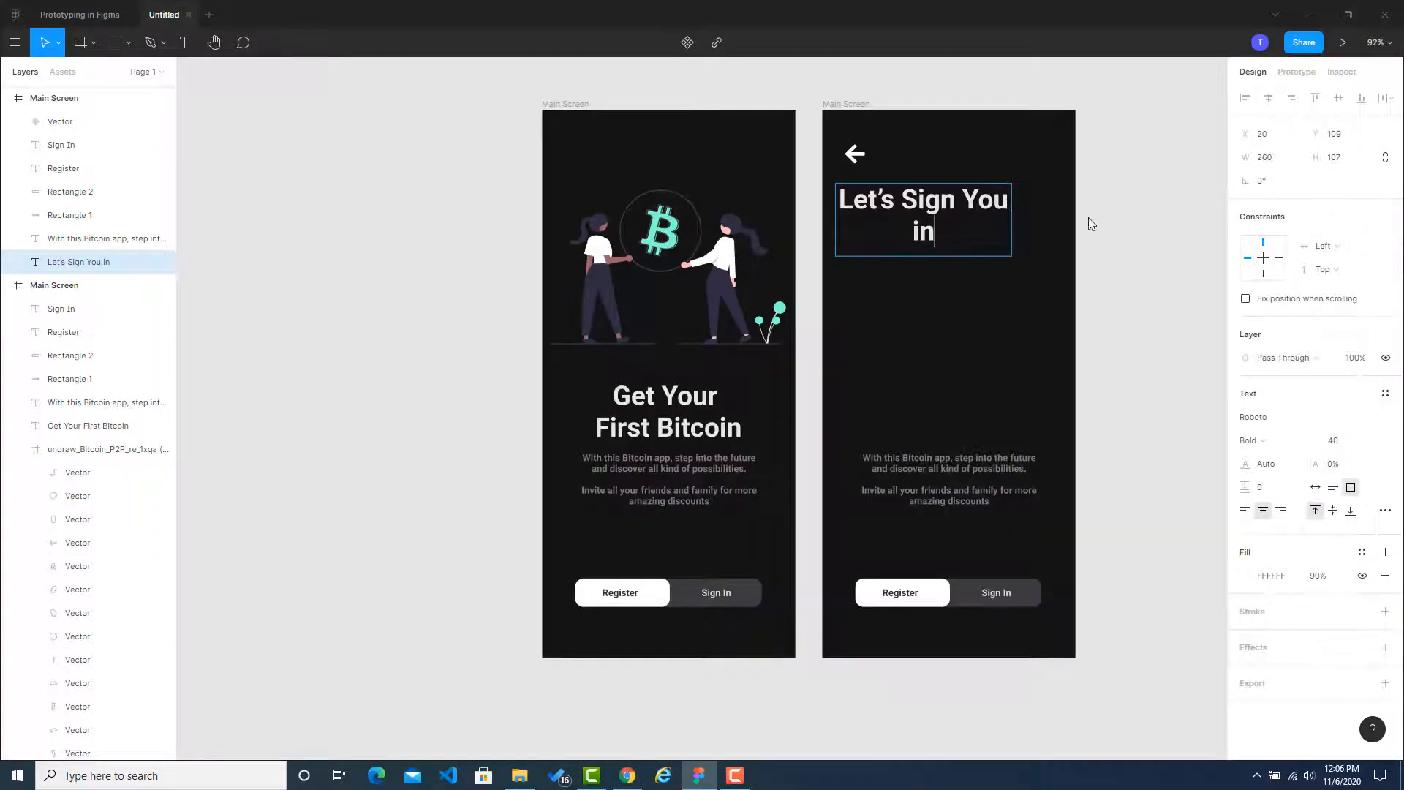
# Widen the "Let's Sign You in" text box to 305 so it fits one line, and place it at X 25, Y 101.
pyautogui.press('Escape')
pyautogui.moveTo(1012, 220); pyautogui.dragTo(1041, 216)
pyautogui.click(1131, 245)
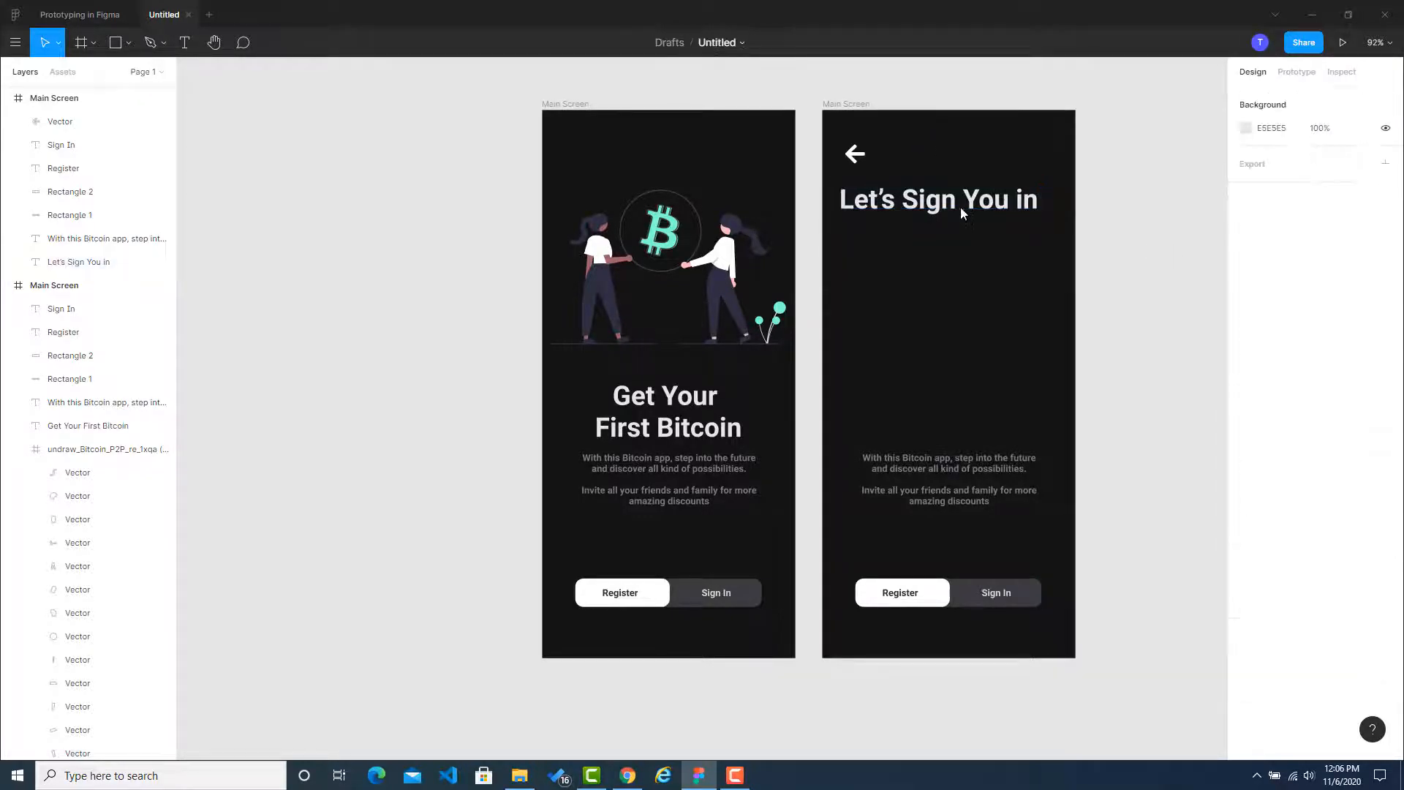
pyautogui.moveTo(944, 207); pyautogui.dragTo(951, 202)
pyautogui.click(1073, 202)
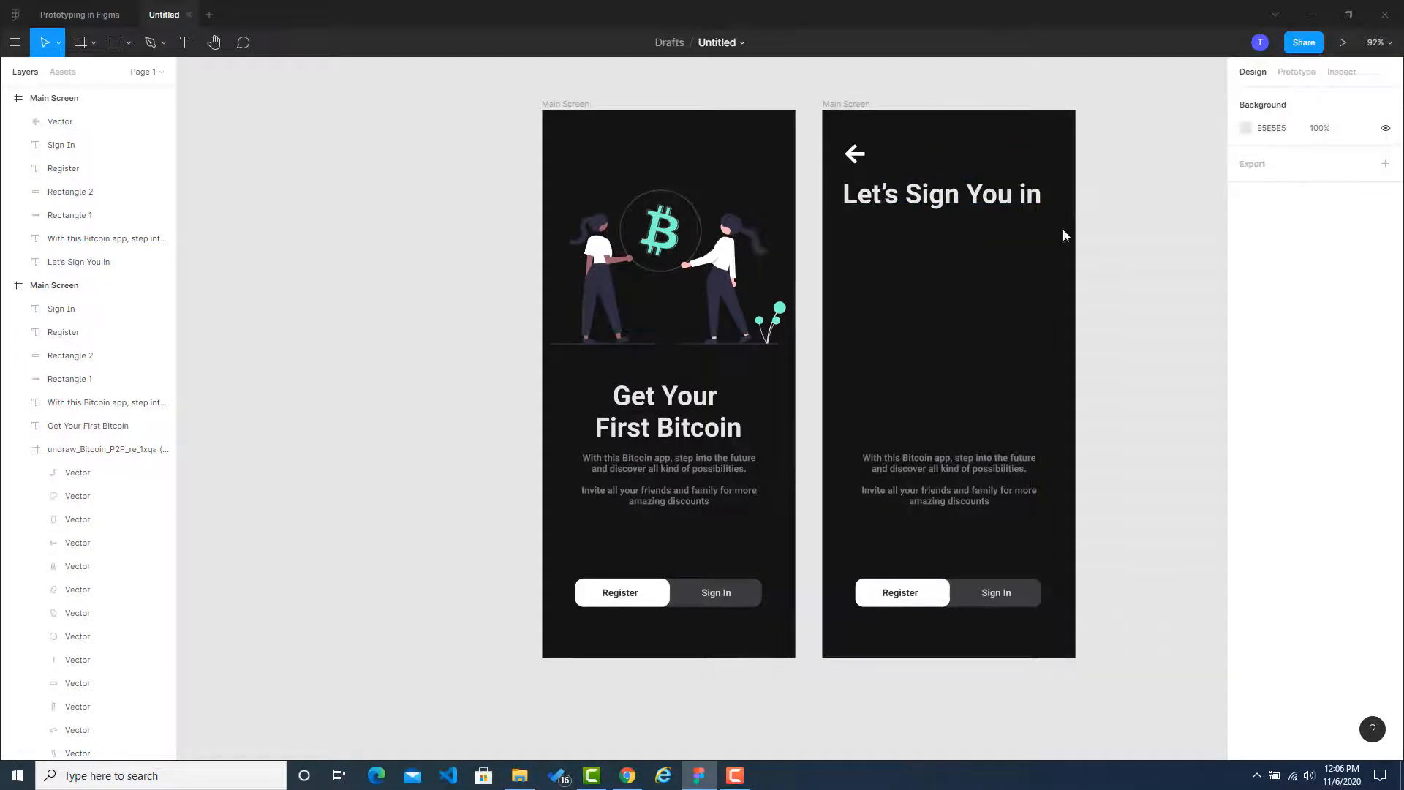
# Duplicate the "Let's Sign You in" heading twice, placing the copies below it at X 29, Y 197 and X 29, Y 155.
pyautogui.click(940, 212)
pyautogui.hotkey('alt', 'Tab')
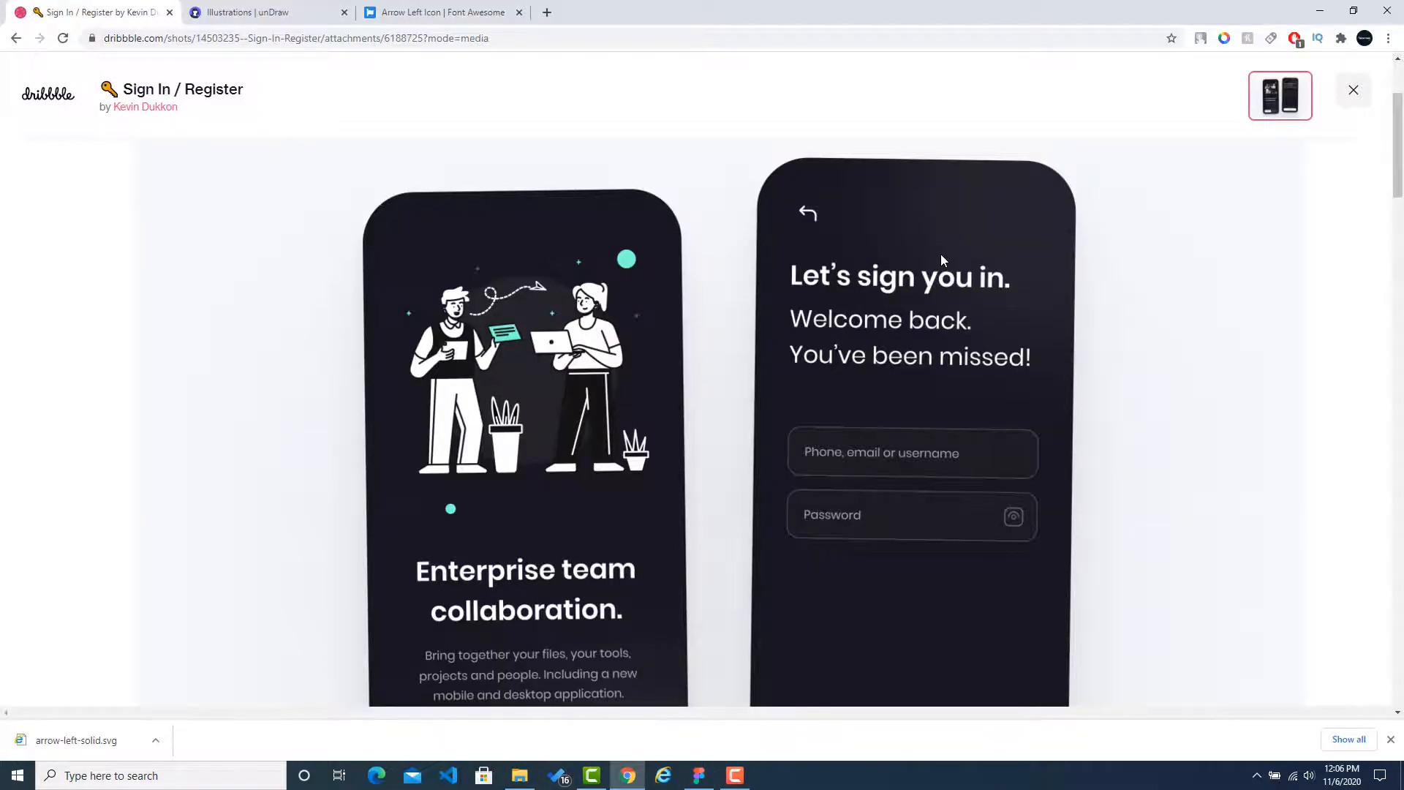
pyautogui.hotkey('alt', 'Tab')
pyautogui.click(1202, 278)
pyautogui.click(1007, 200)
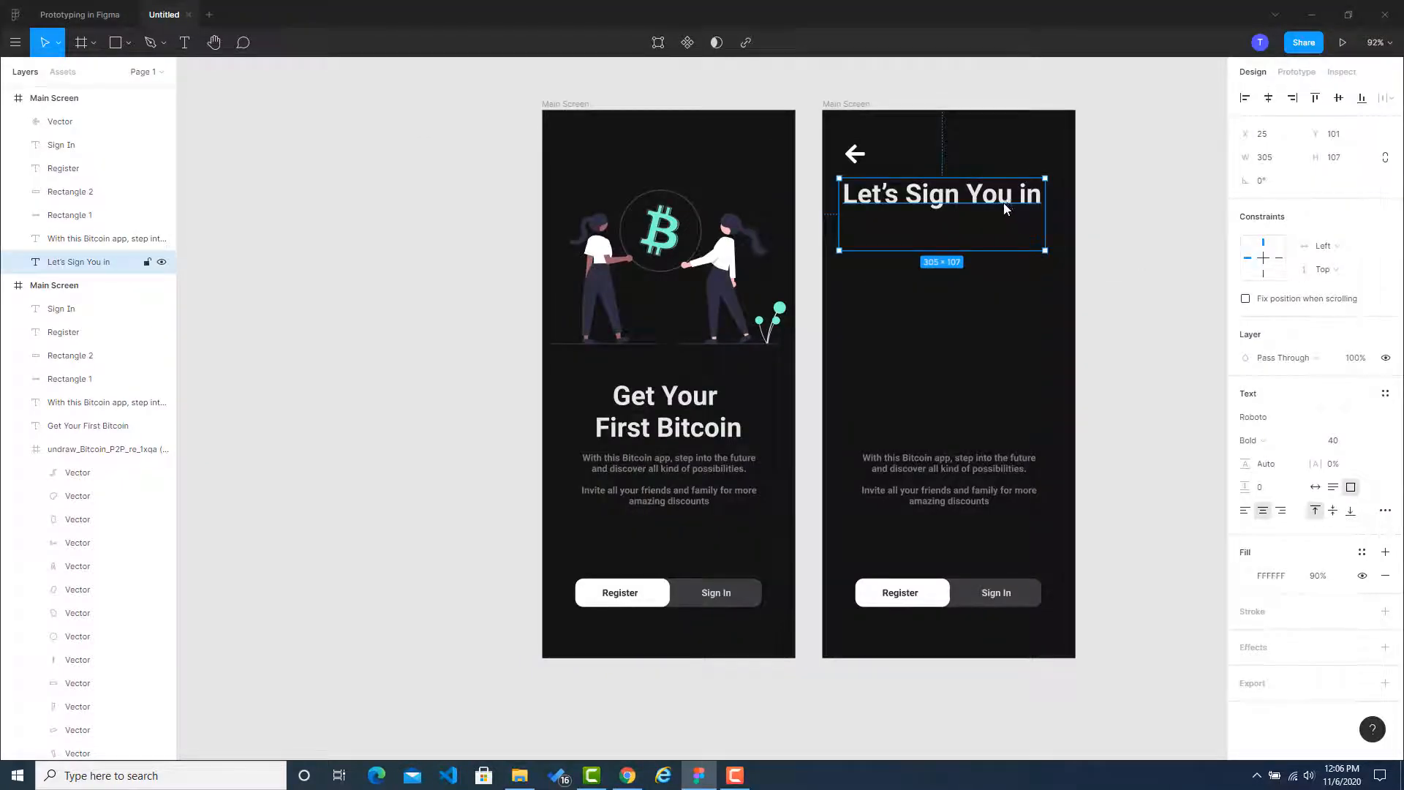
pyautogui.hotkey('ctrl', 'v')
pyautogui.moveTo(996, 210); pyautogui.dragTo(1000, 260)
pyautogui.hotkey('ctrl', 'v')
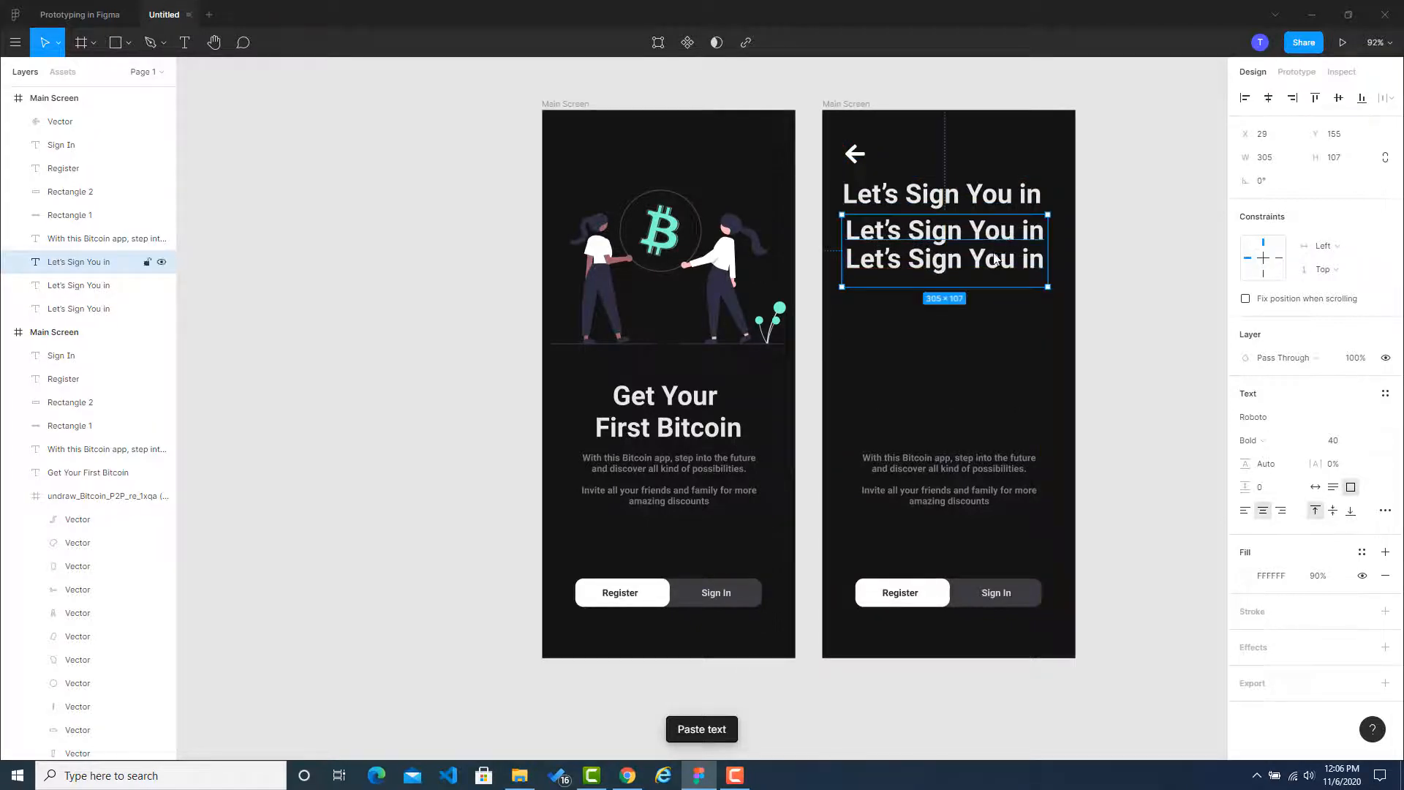
pyautogui.click(1081, 256)
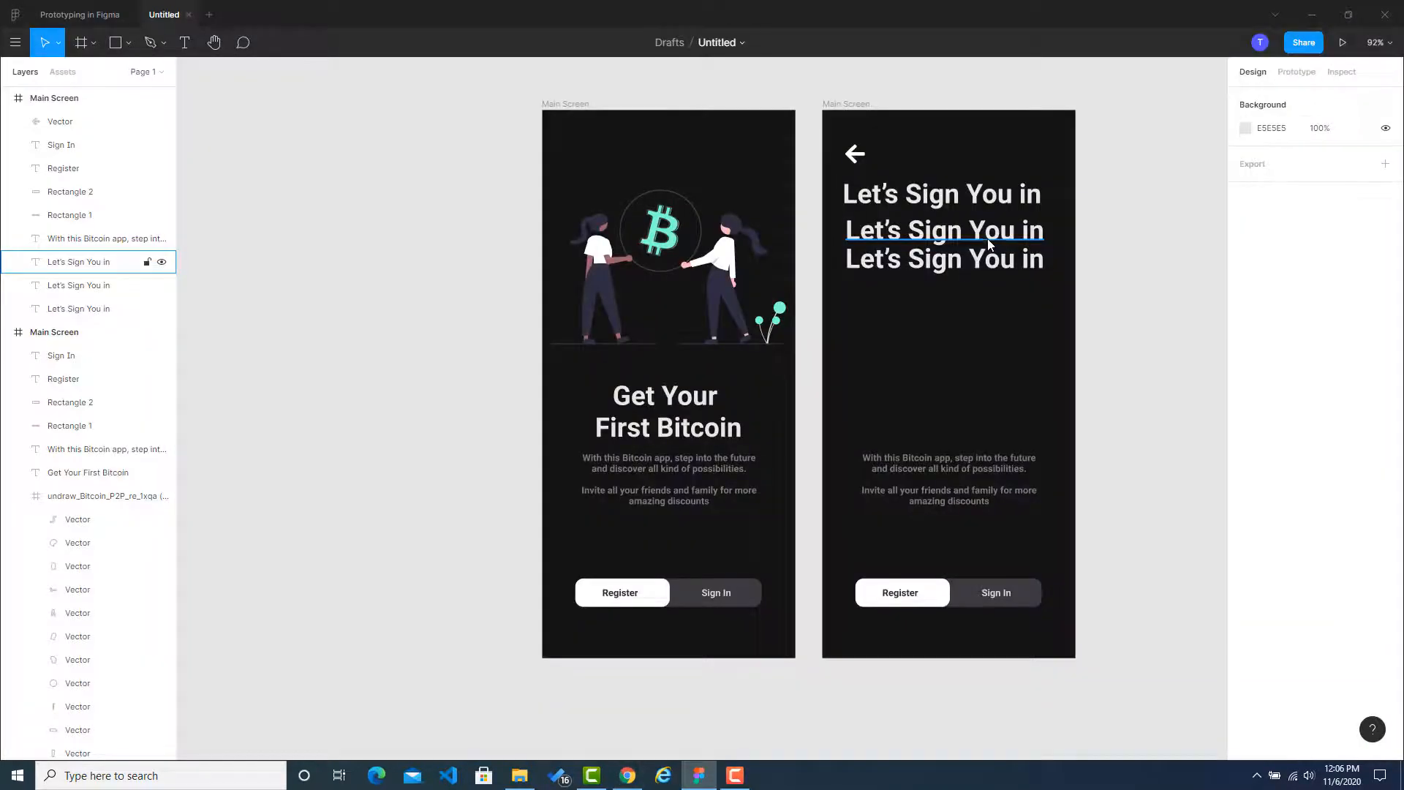
# Replace the text of the middle heading copy with "Welcome Back".
pyautogui.doubleClick(987, 238)
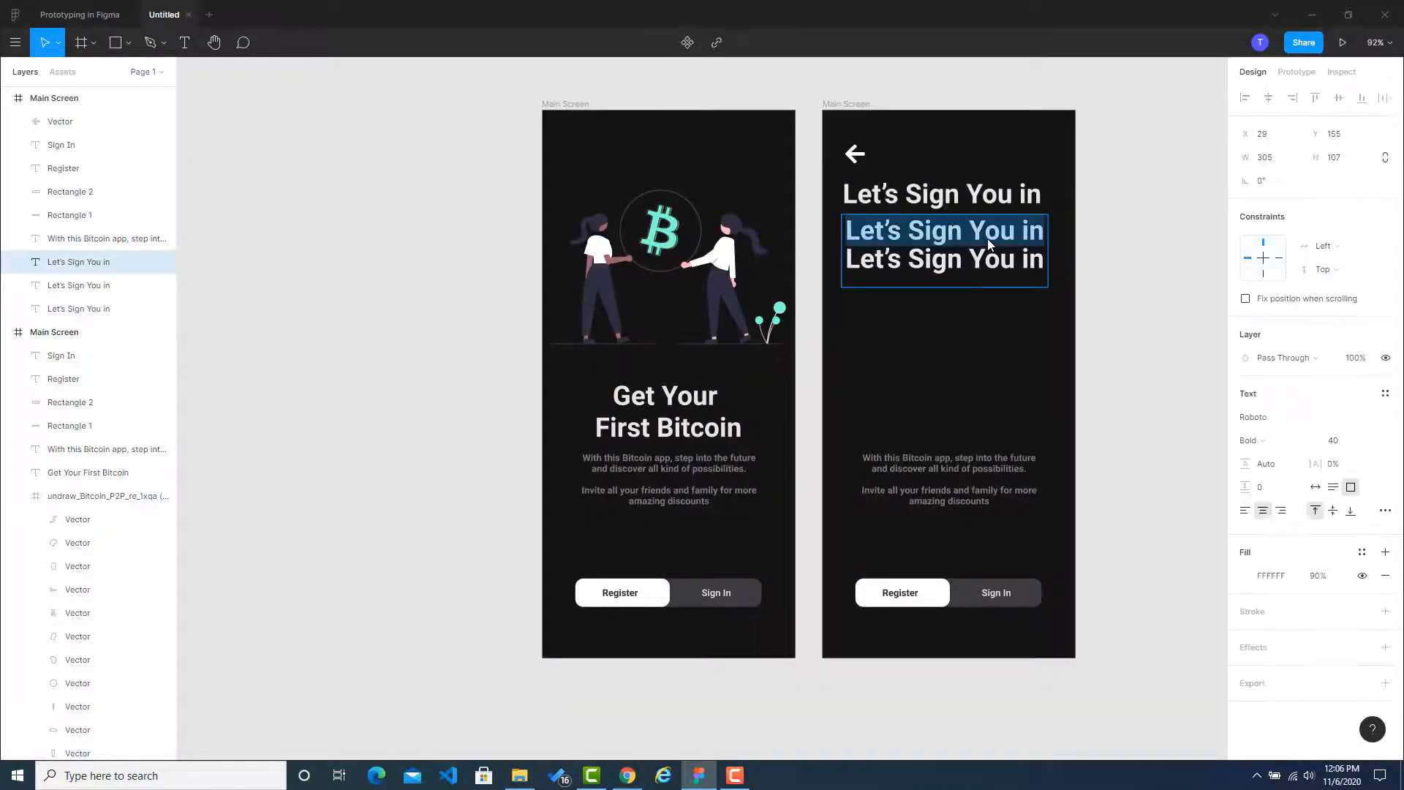
pyautogui.write('Welcome Back')
pyautogui.hotkey('ctrl', 'shift', 'Left')
pyautogui.press('Right')
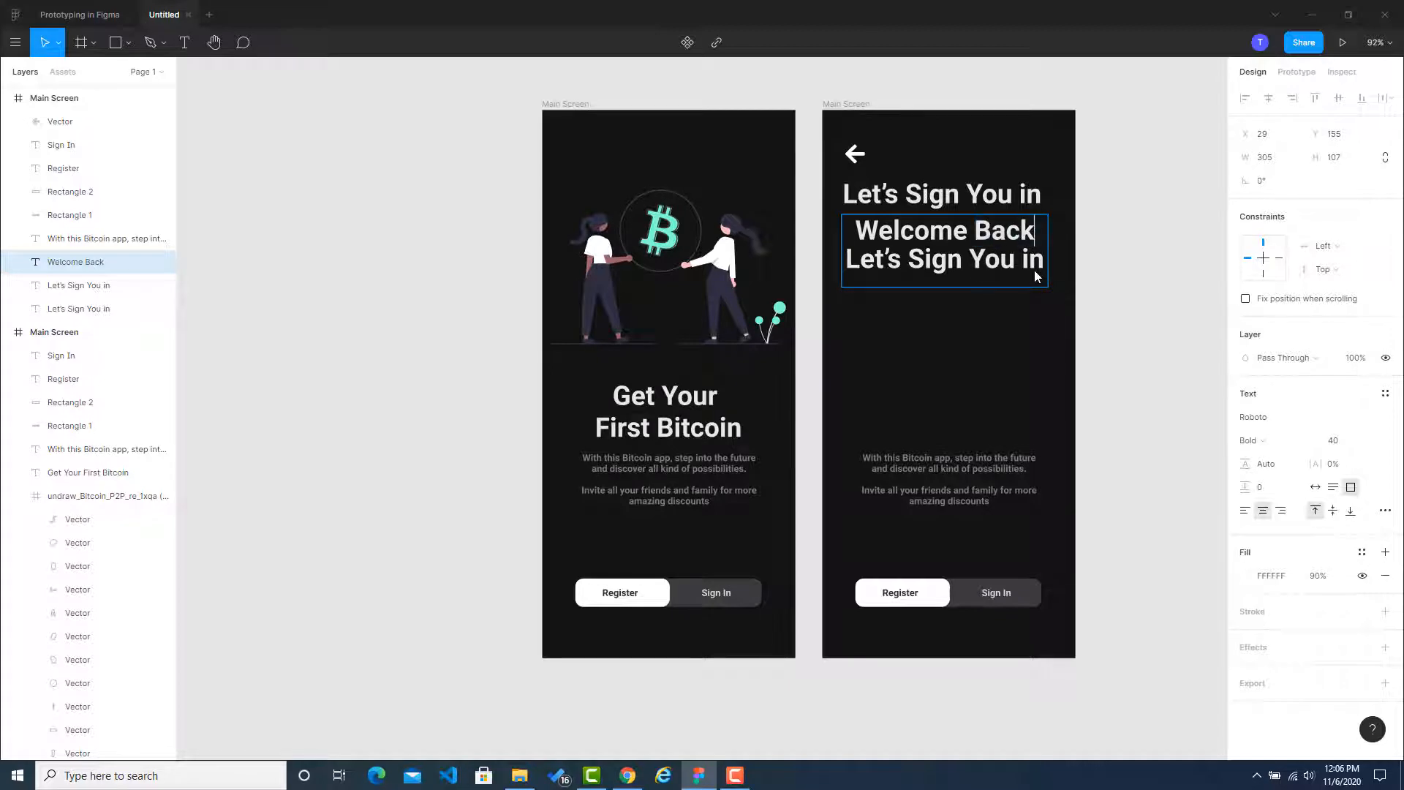
pyautogui.press('Escape')
pyautogui.press('Tab')
pyautogui.press('Return')
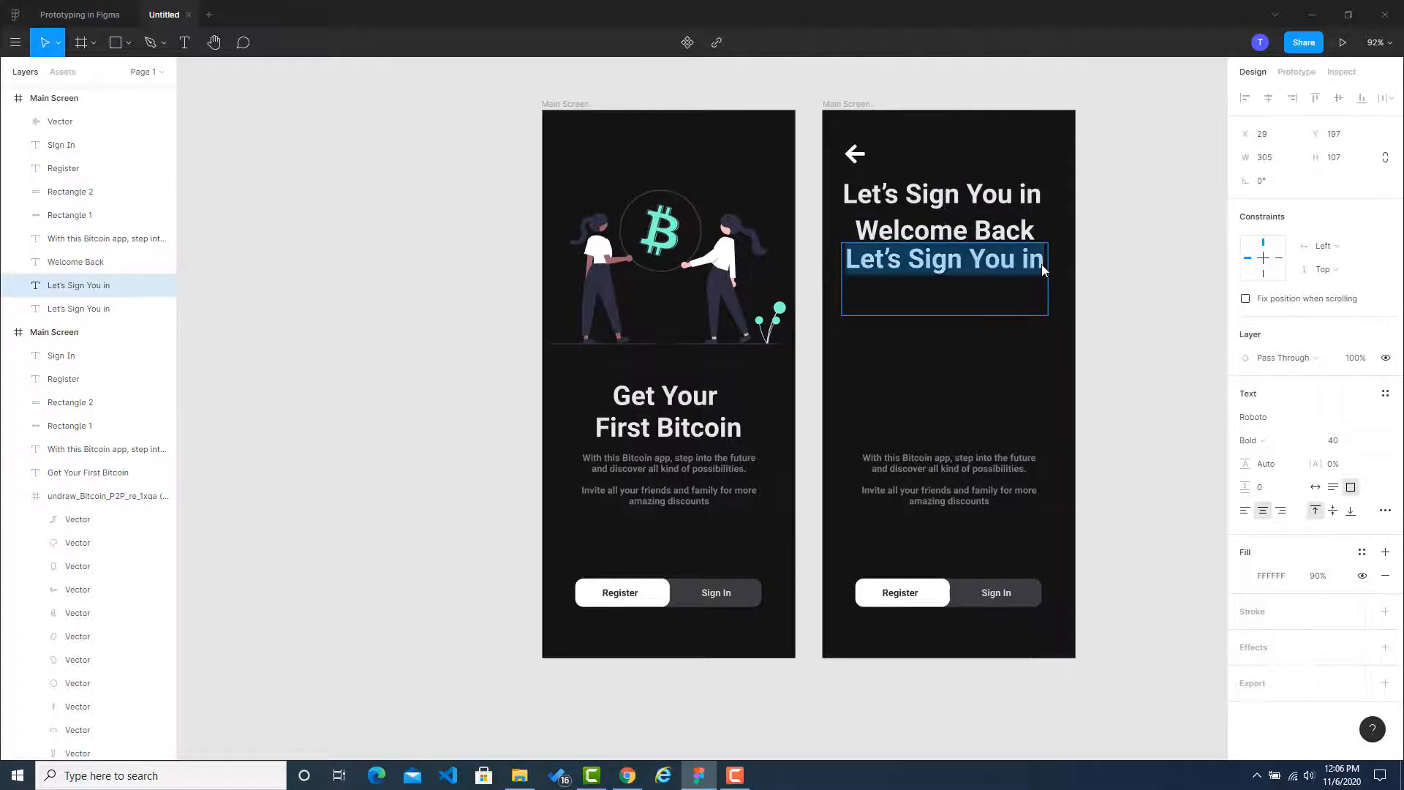
pyautogui.write('Let')
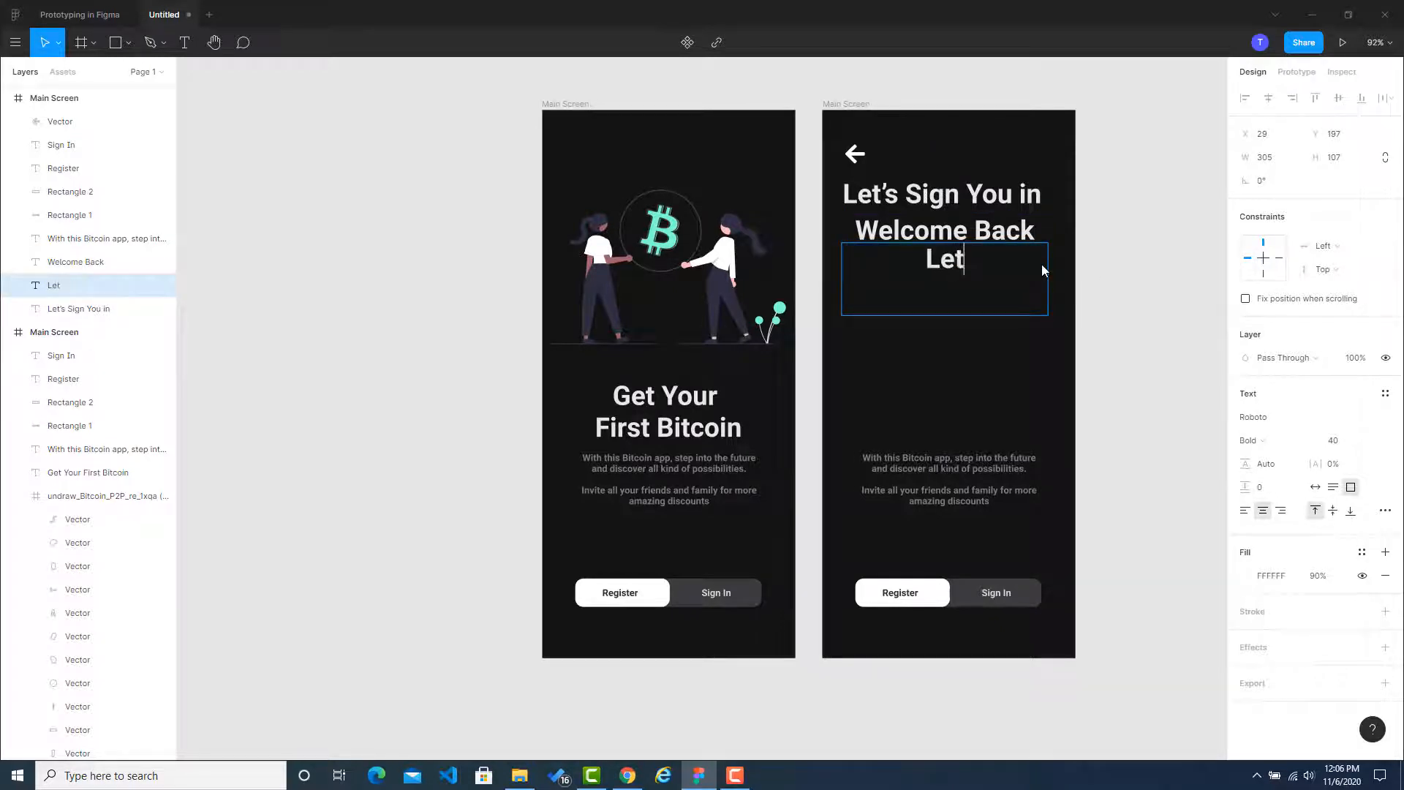
pyautogui.write('’s sig')
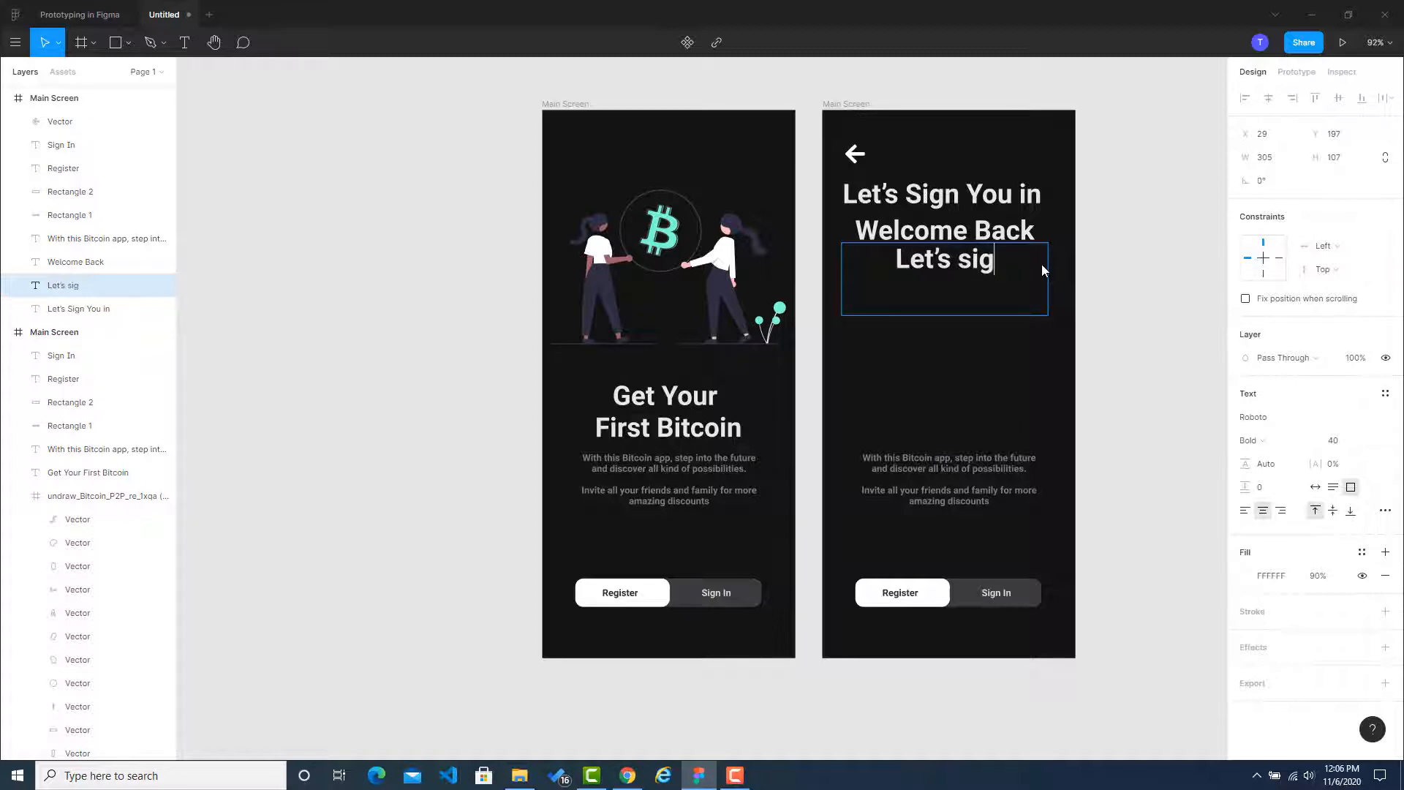
pyautogui.write('n you in')
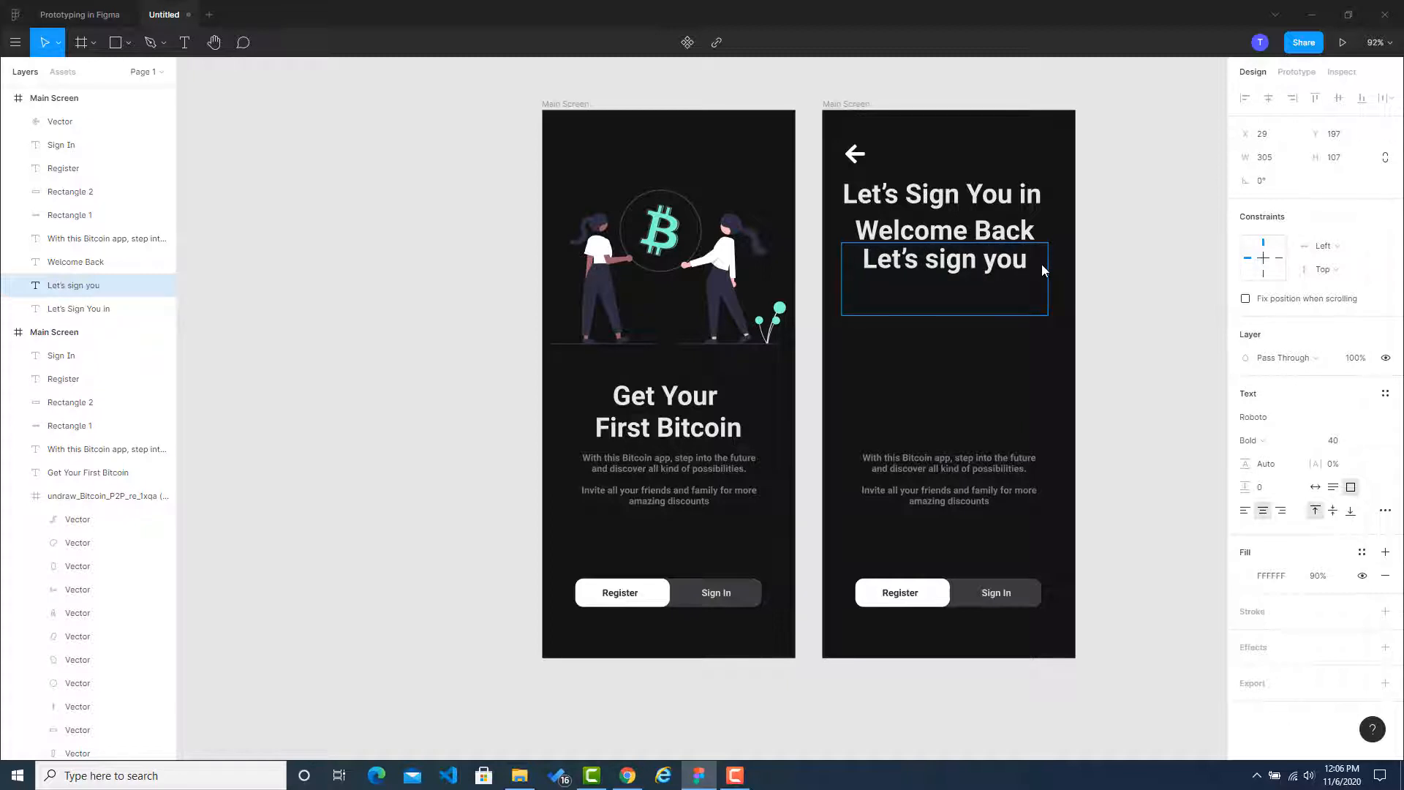
pyautogui.hotkey('alt', 'Tab')
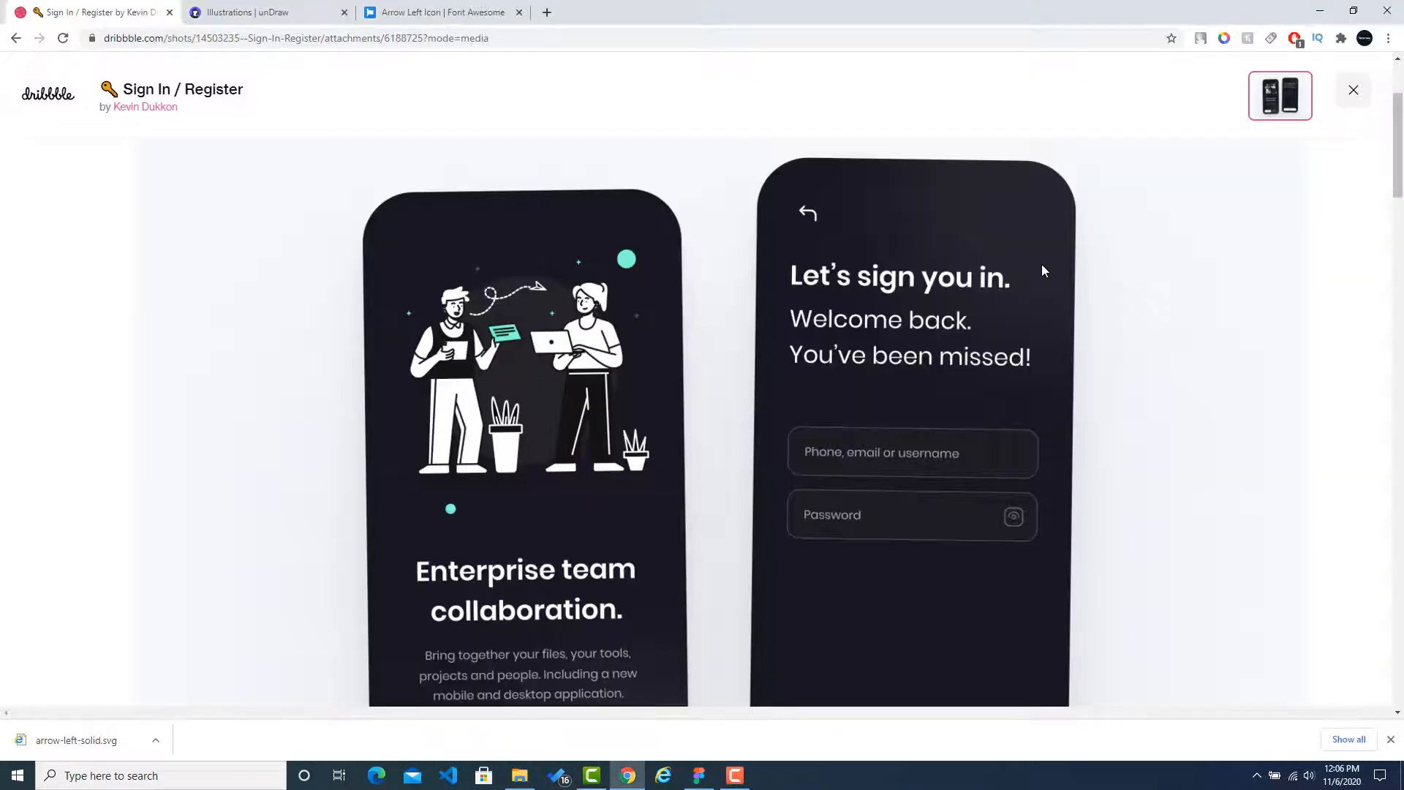
pyautogui.hotkey('alt', 'Tab')
# Replace the text of the lowest heading copy with "You've been missed!!!".
pyautogui.doubleClick(947, 265)
pyautogui.click(961, 267)
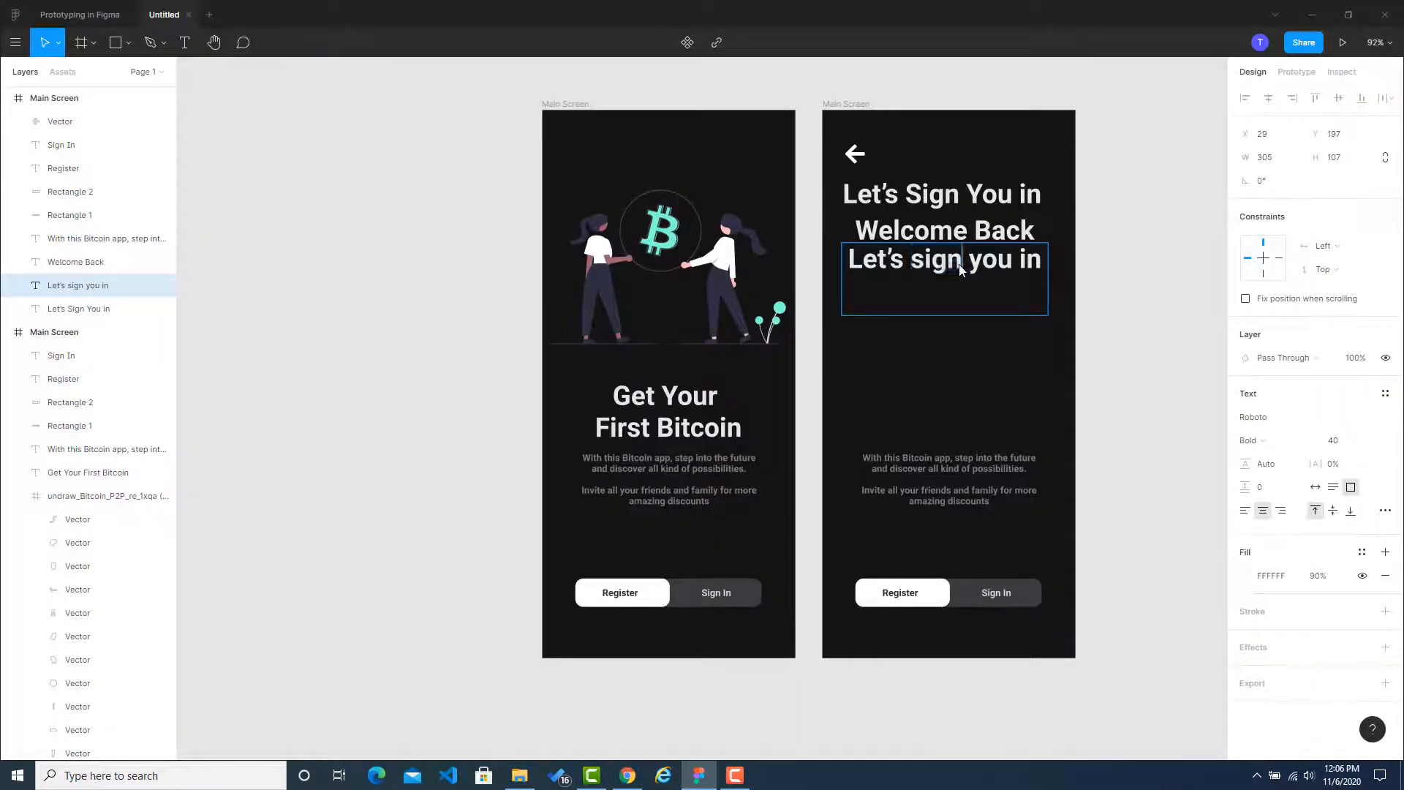
pyautogui.tripleClick(960, 269)
pyautogui.write('You’ve been ')
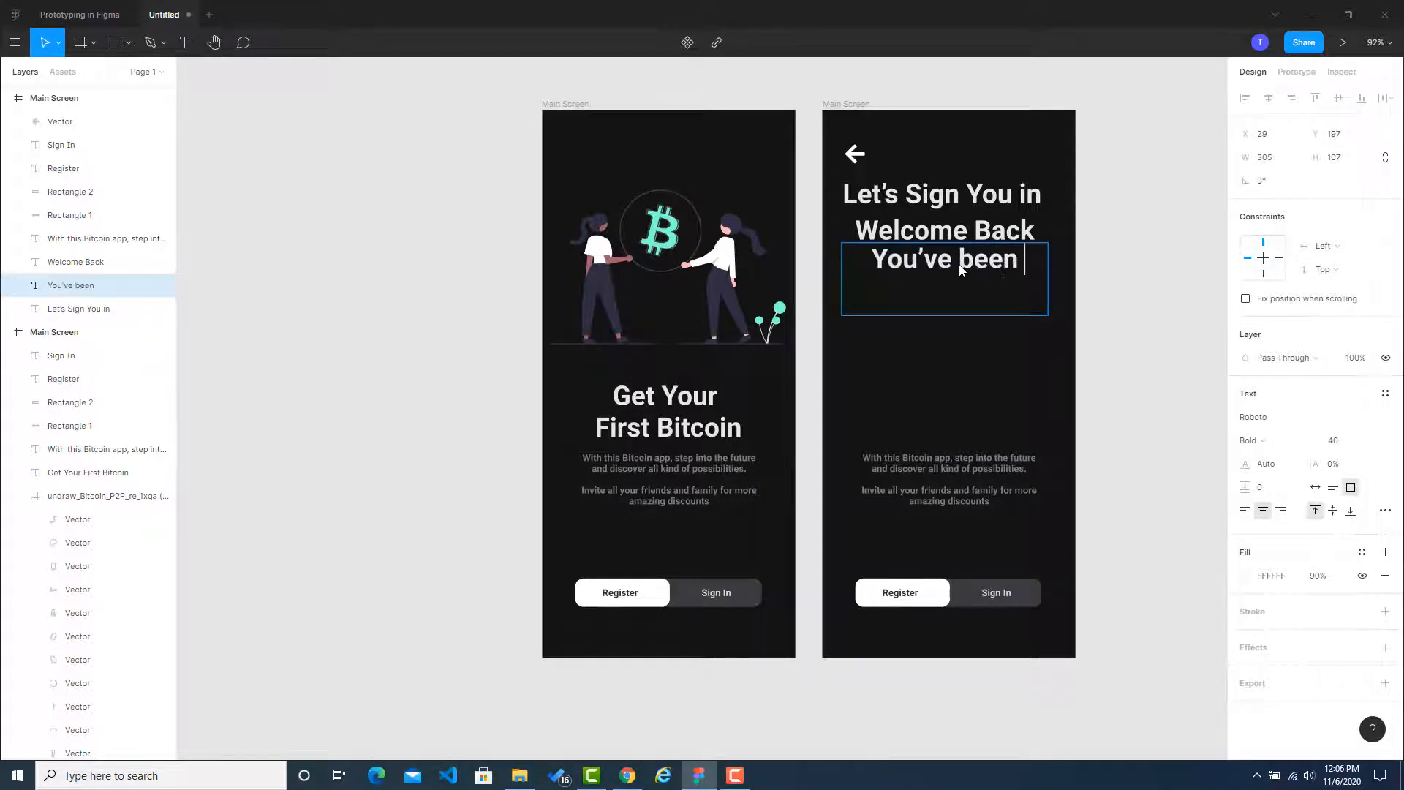
pyautogui.write('missed!!!')
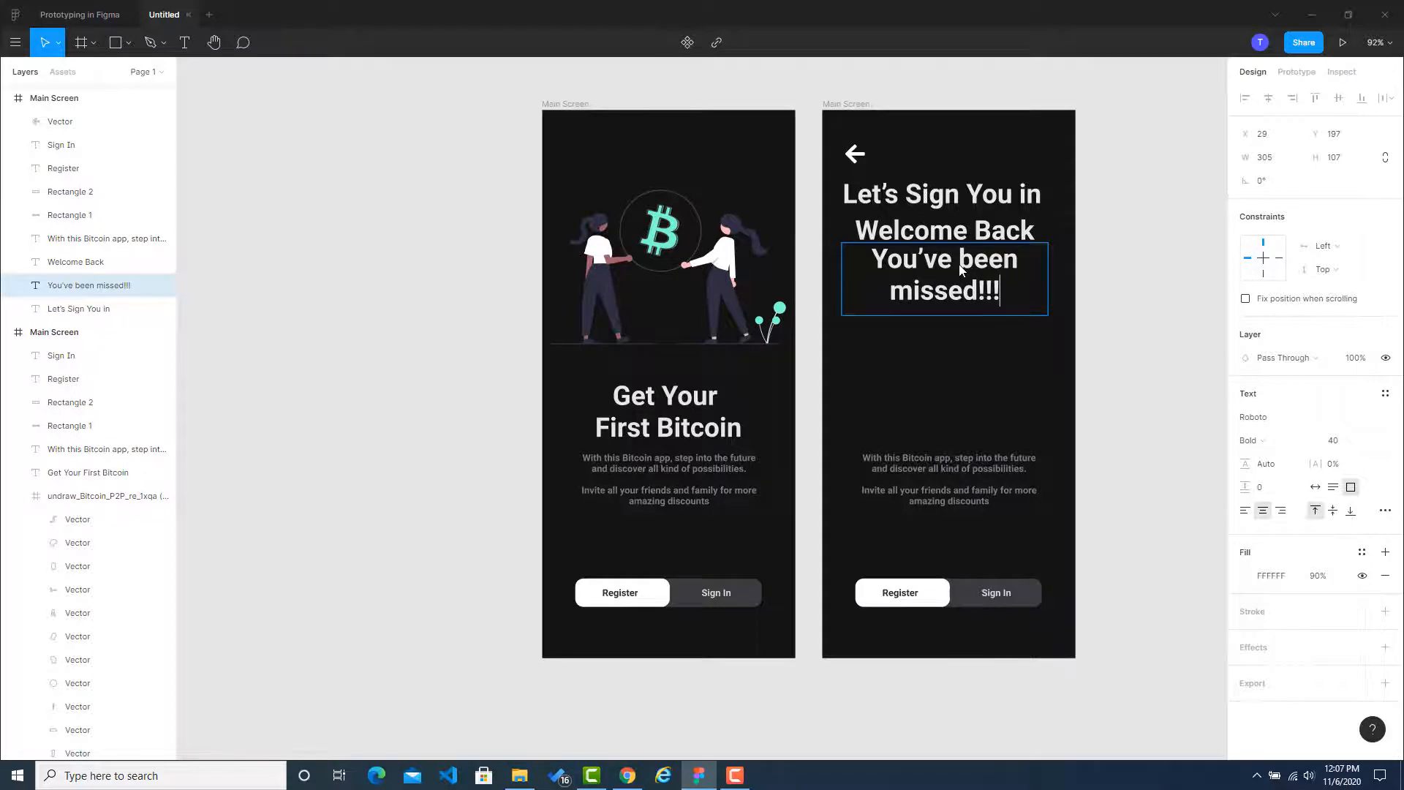
pyautogui.press('Escape')
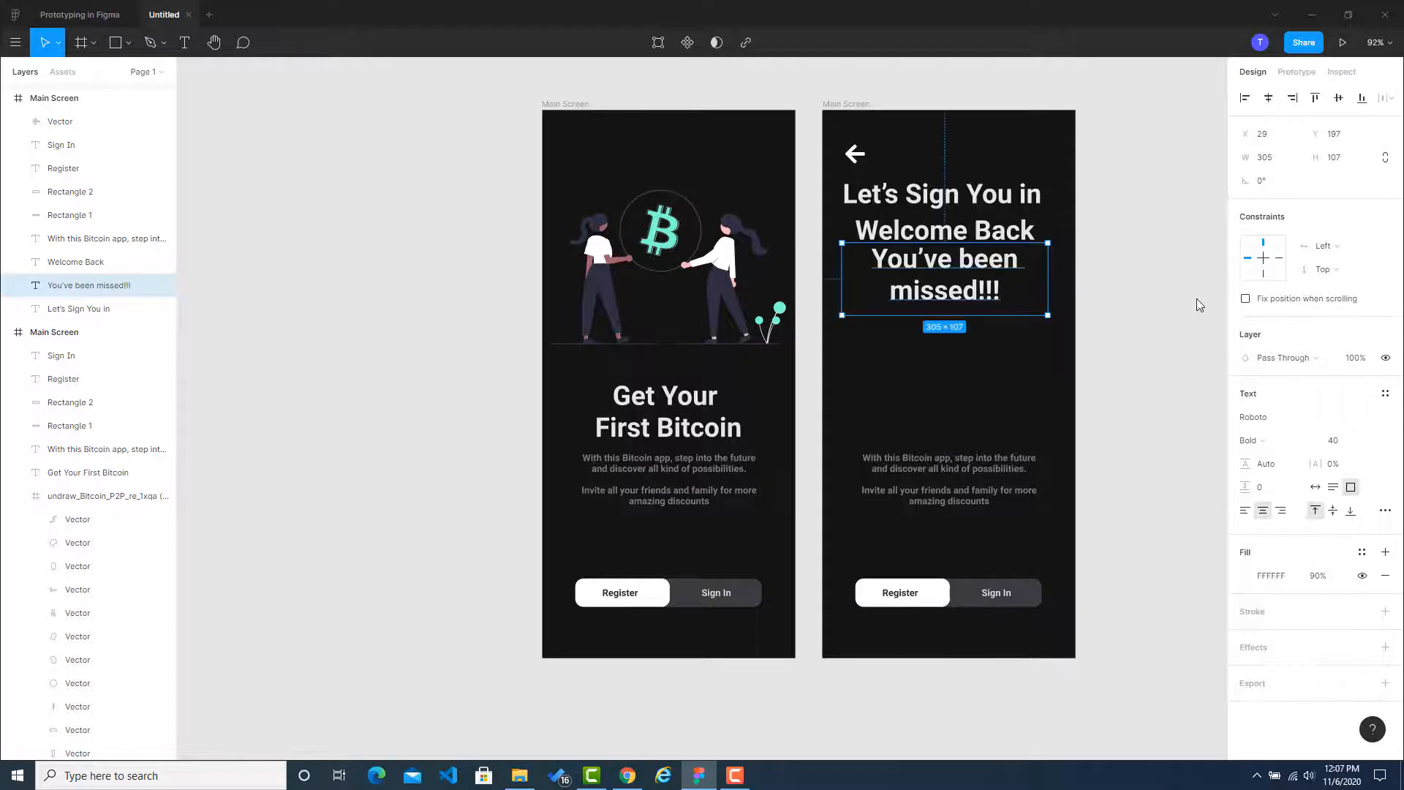
pyautogui.click(1047, 244)
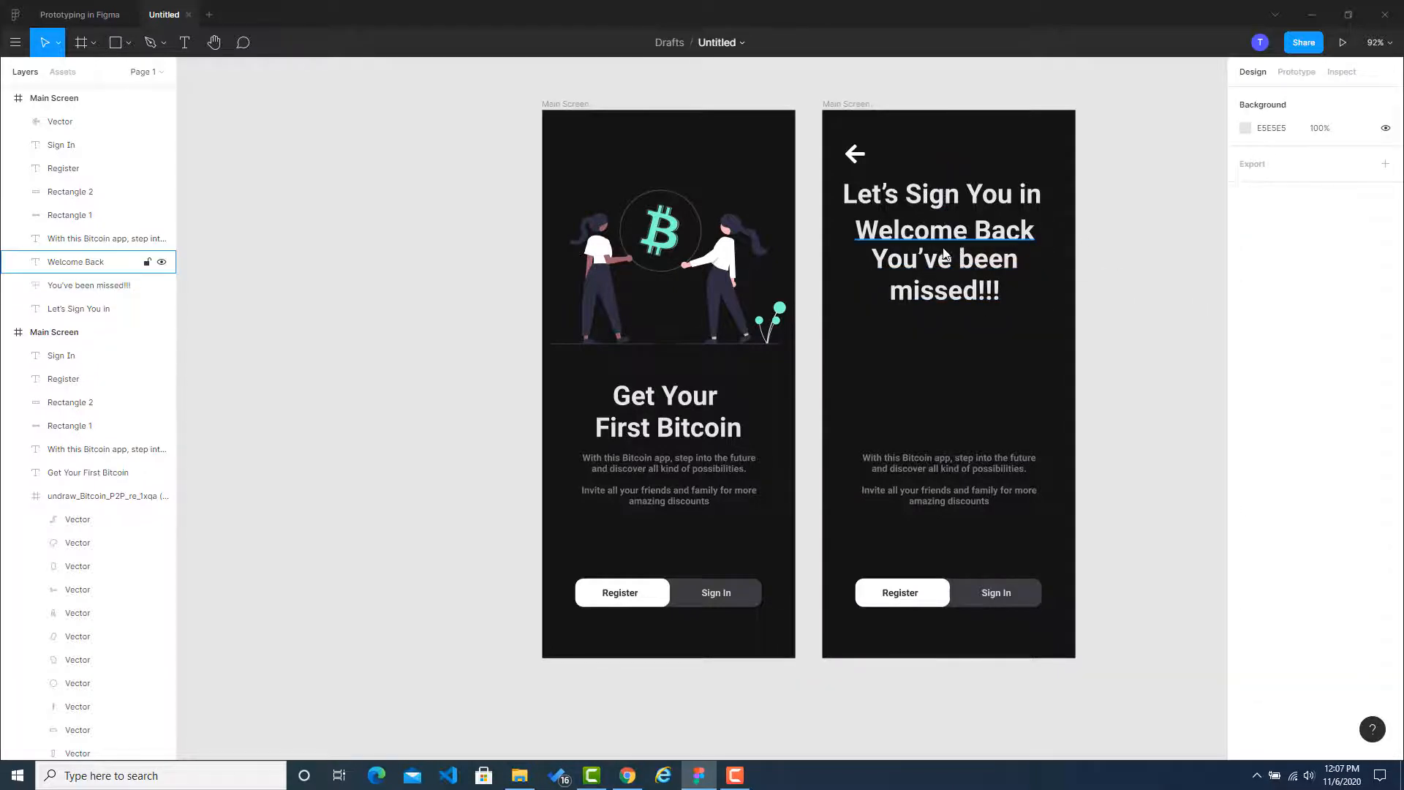
# Compare with the Dribbble reference and centre the "Let's Sign You in" heading horizontally on its screen at X 35, Y 101.
pyautogui.hotkey('alt', 'Tab')
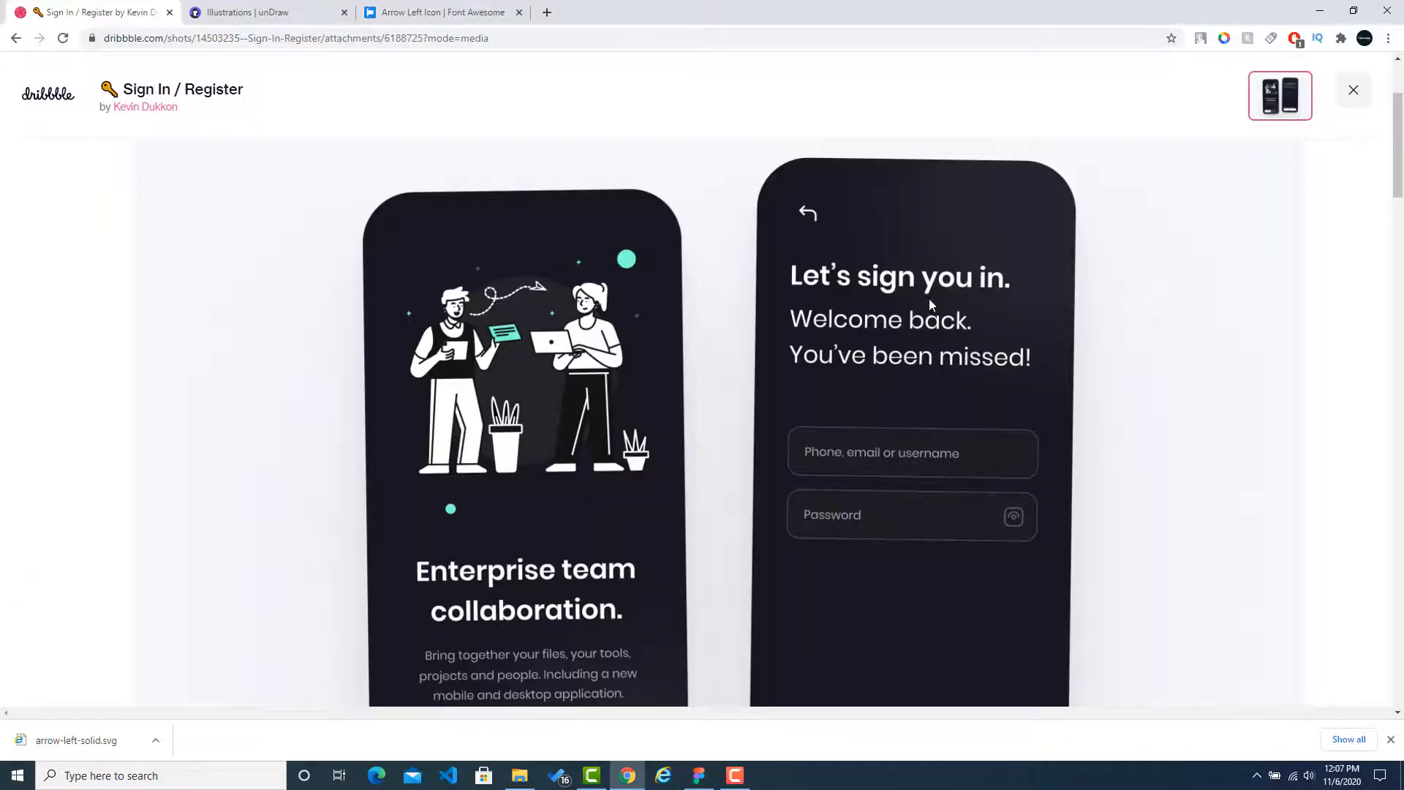
pyautogui.hotkey('alt', 'Tab')
pyautogui.click(960, 201)
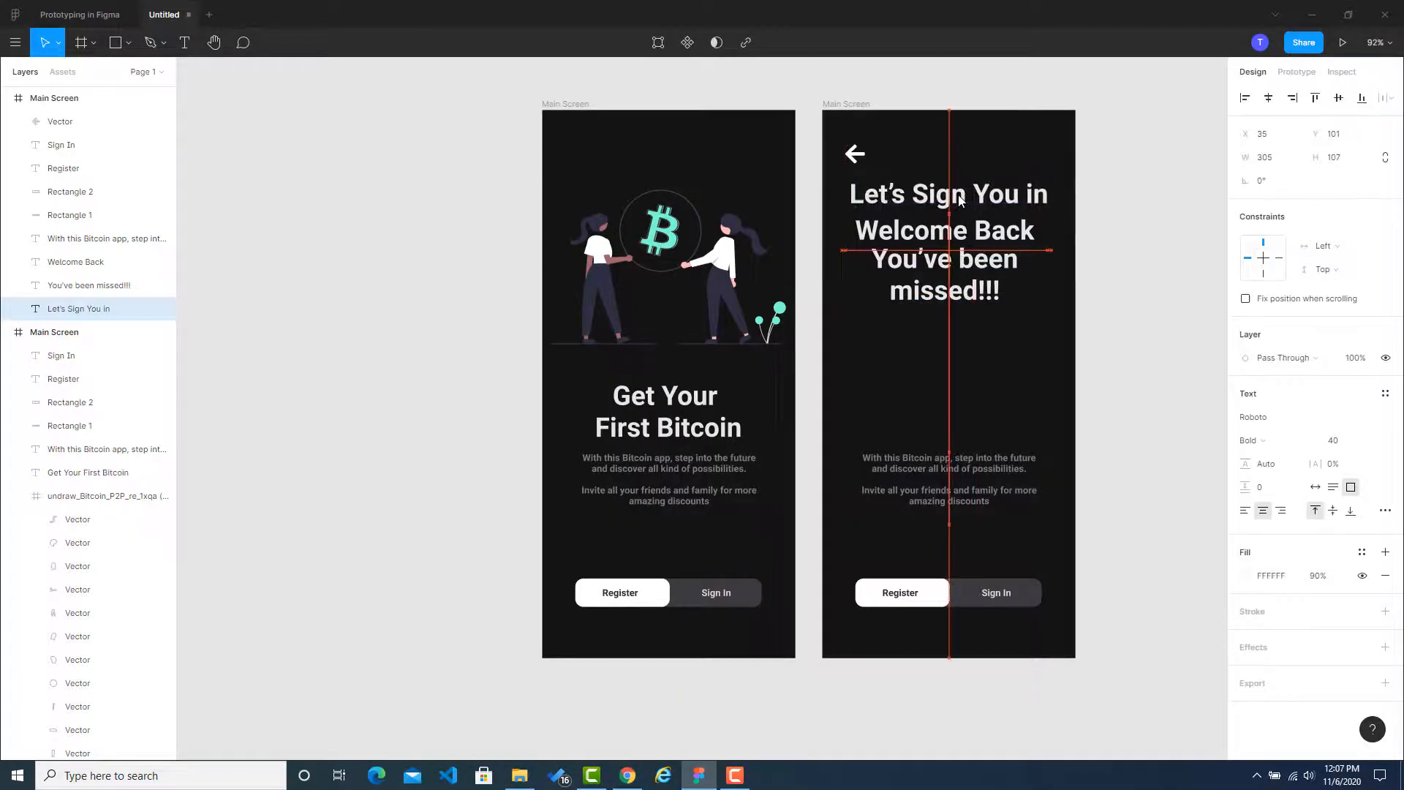
pyautogui.rightClick(1030, 148)
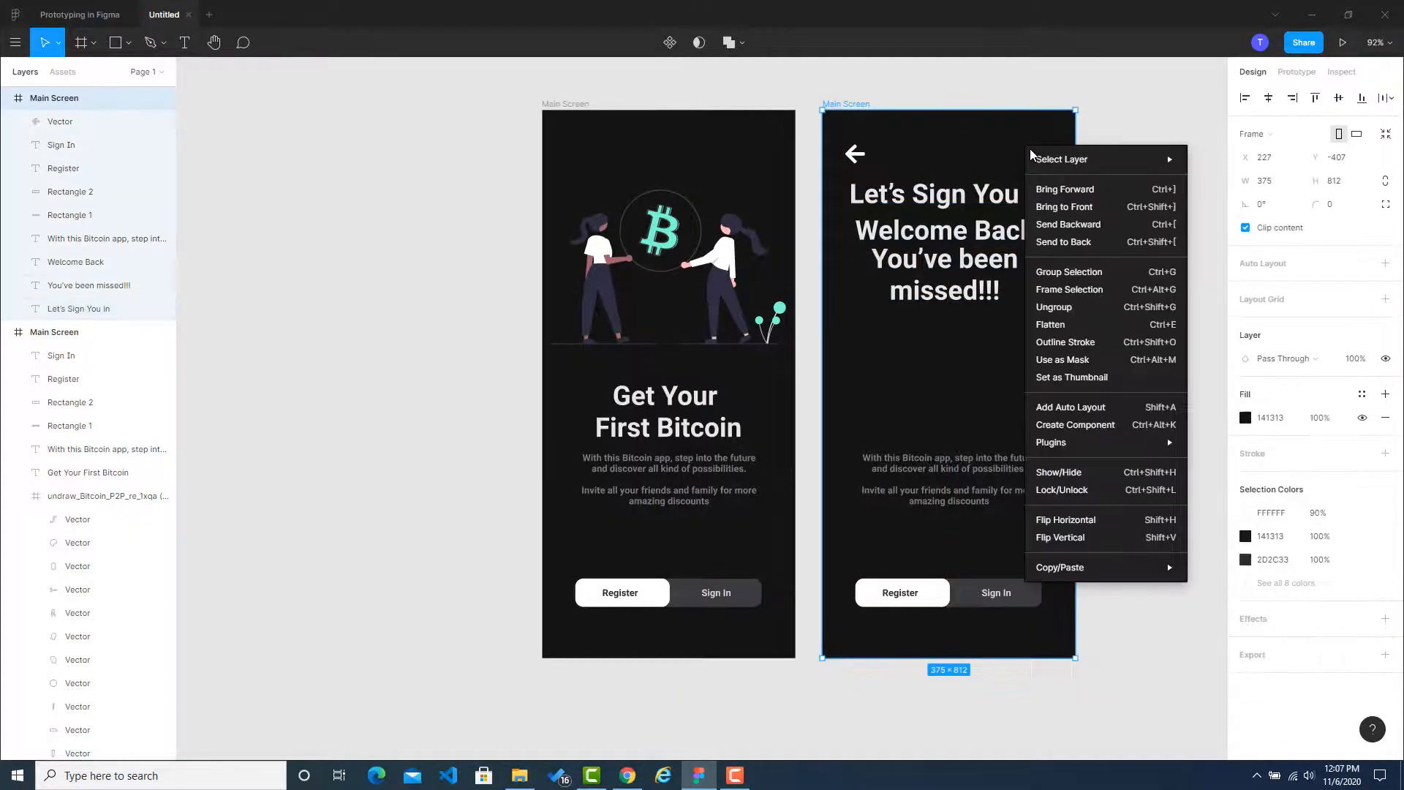
pyautogui.click(1119, 134)
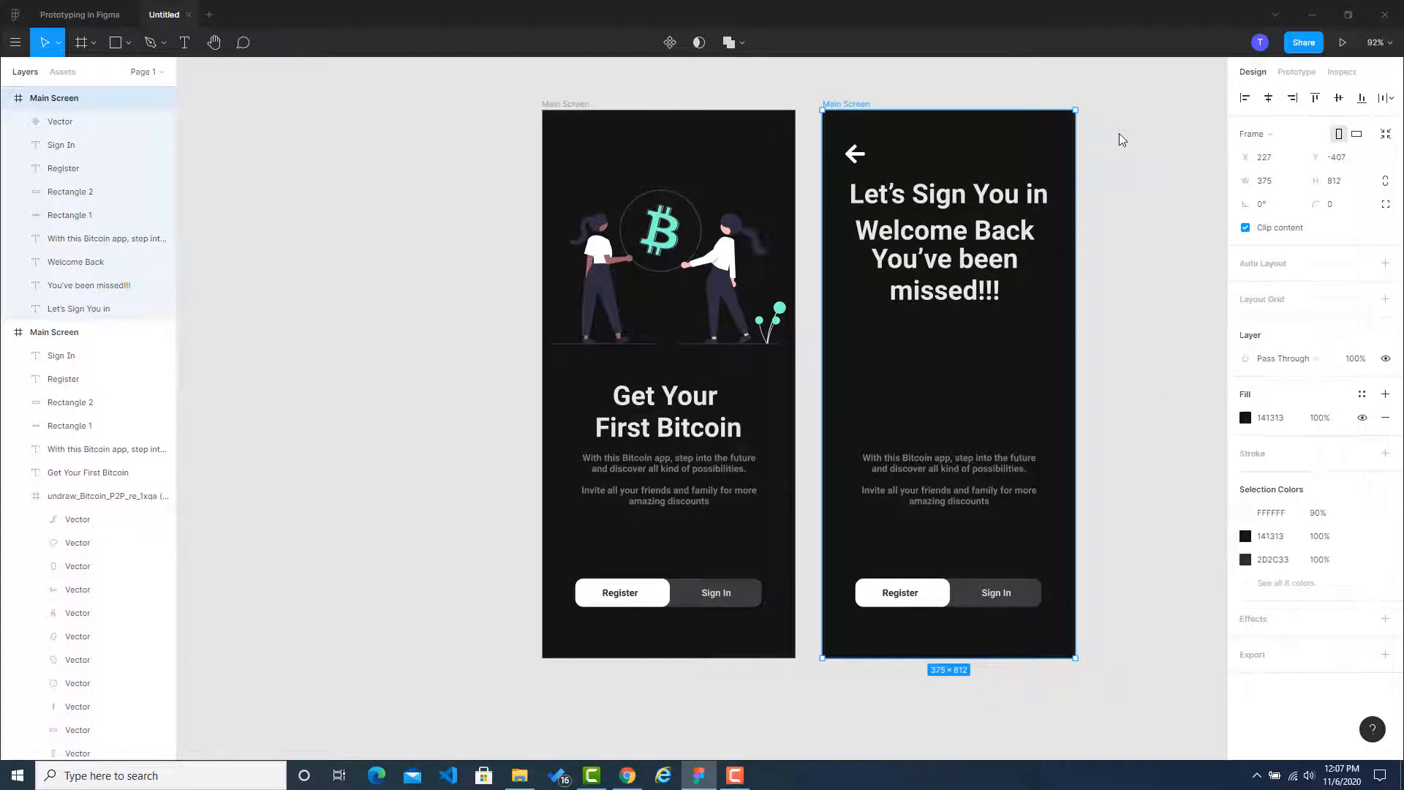
pyautogui.click(1118, 365)
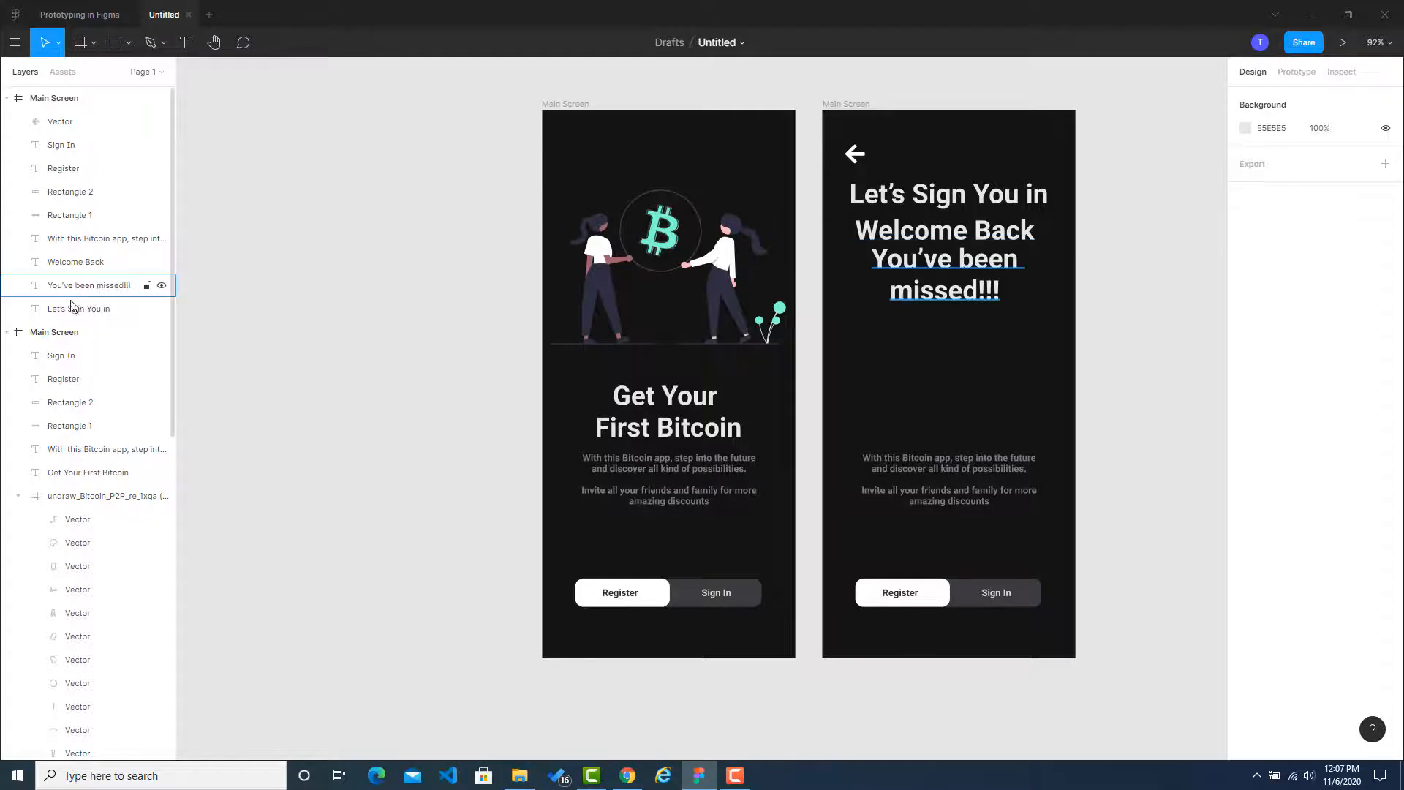
pyautogui.click(51, 332)
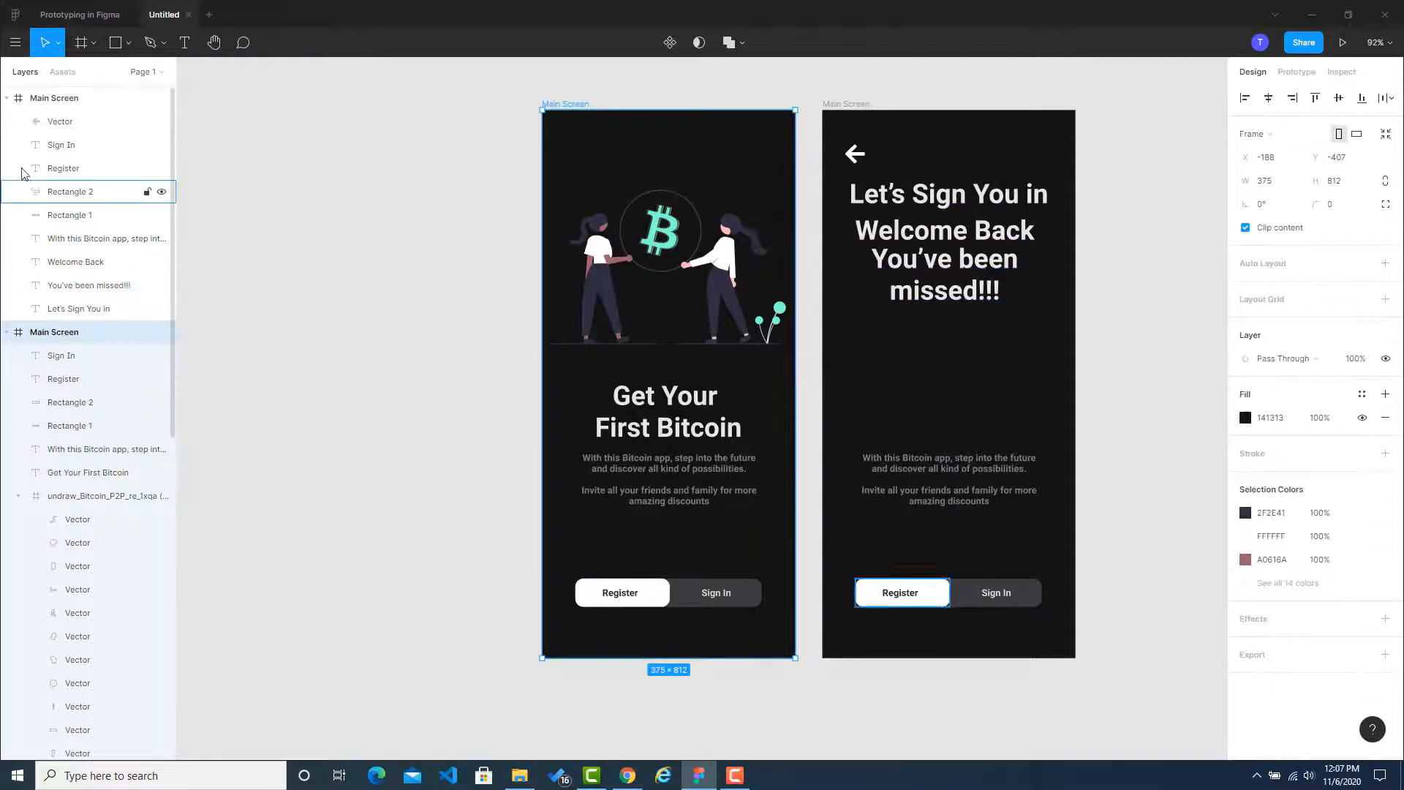
pyautogui.click(54, 98)
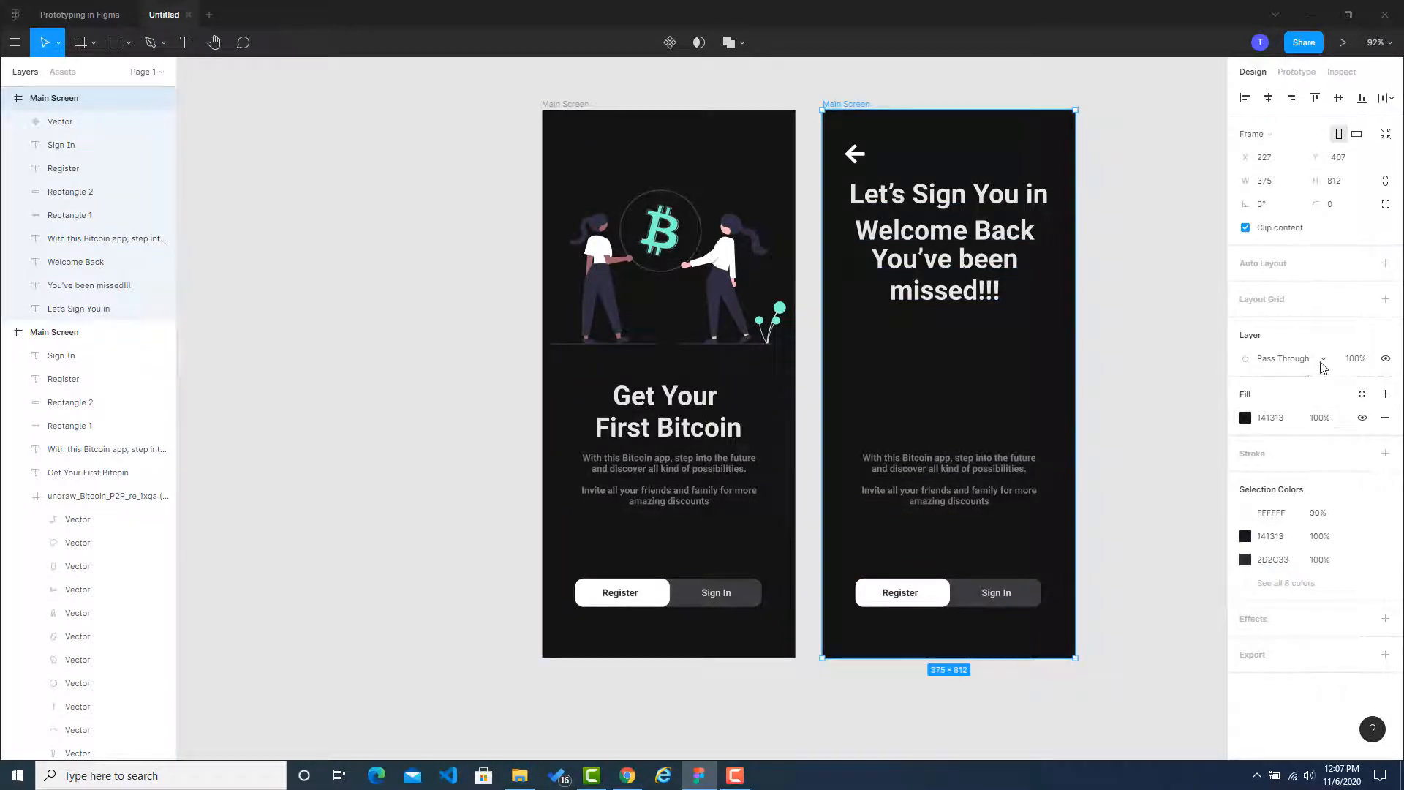
pyautogui.click(1362, 395)
pyautogui.click(1362, 399)
pyautogui.click(1362, 453)
pyautogui.click(1361, 454)
pyautogui.press('Escape')
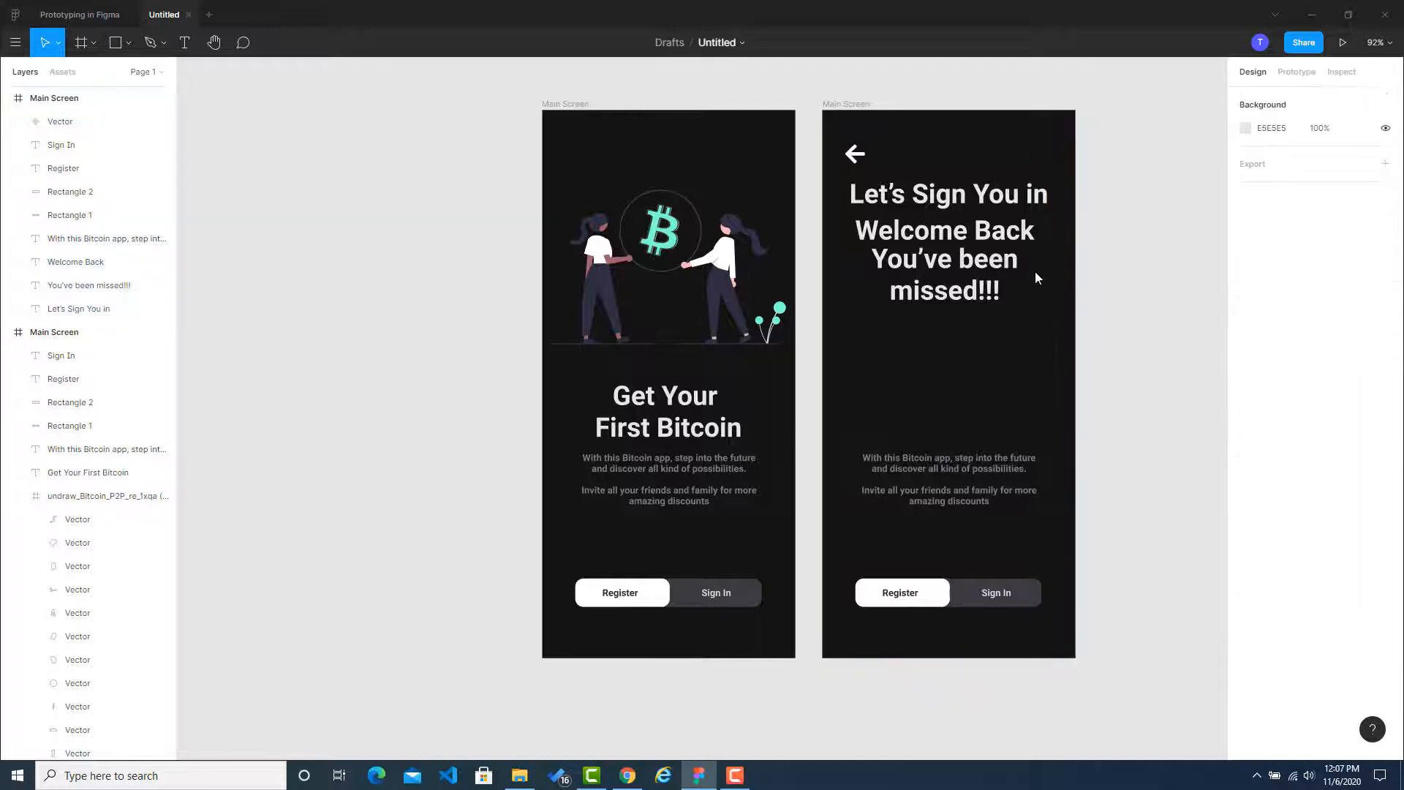
pyautogui.click(827, 117)
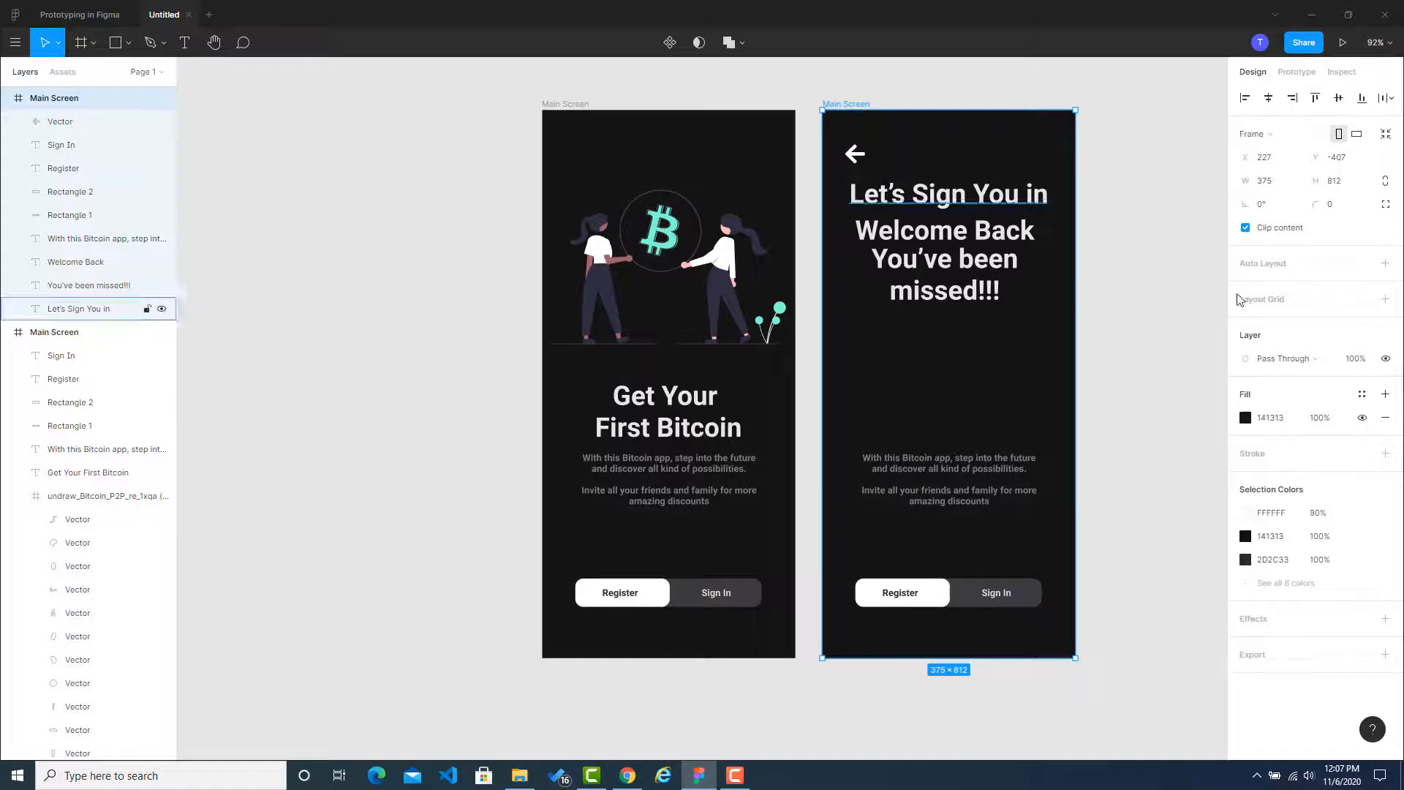
pyautogui.click(1364, 302)
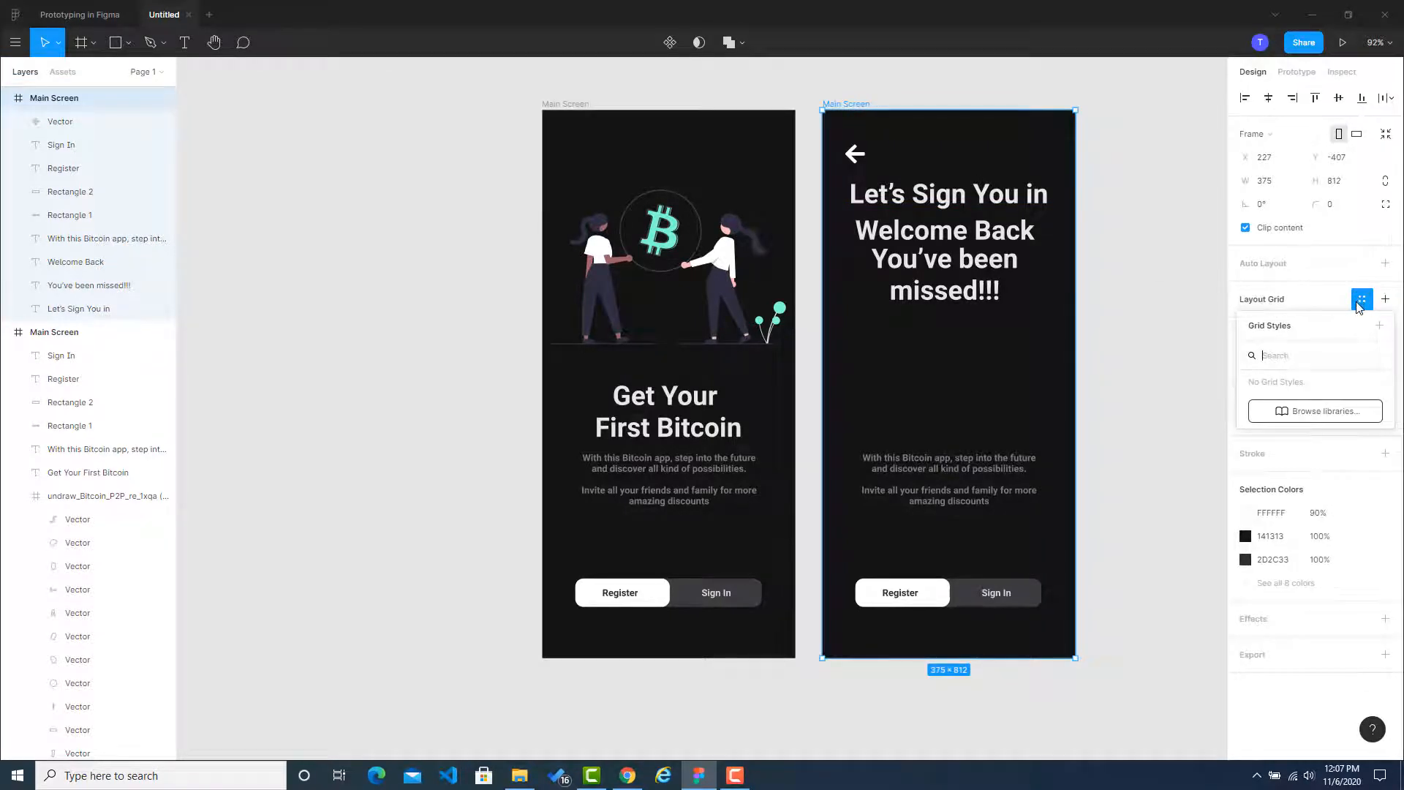
pyautogui.click(1360, 301)
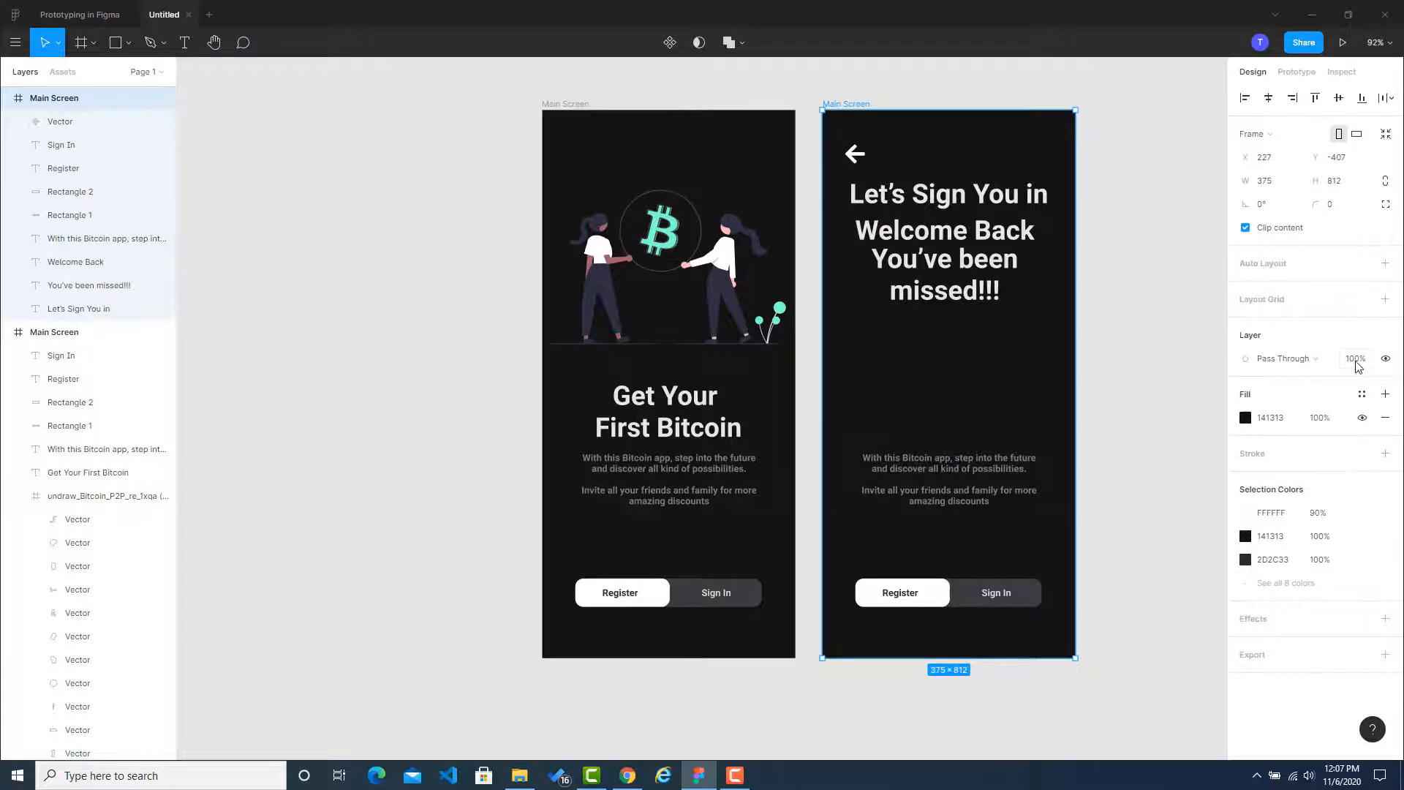
pyautogui.click(955, 146)
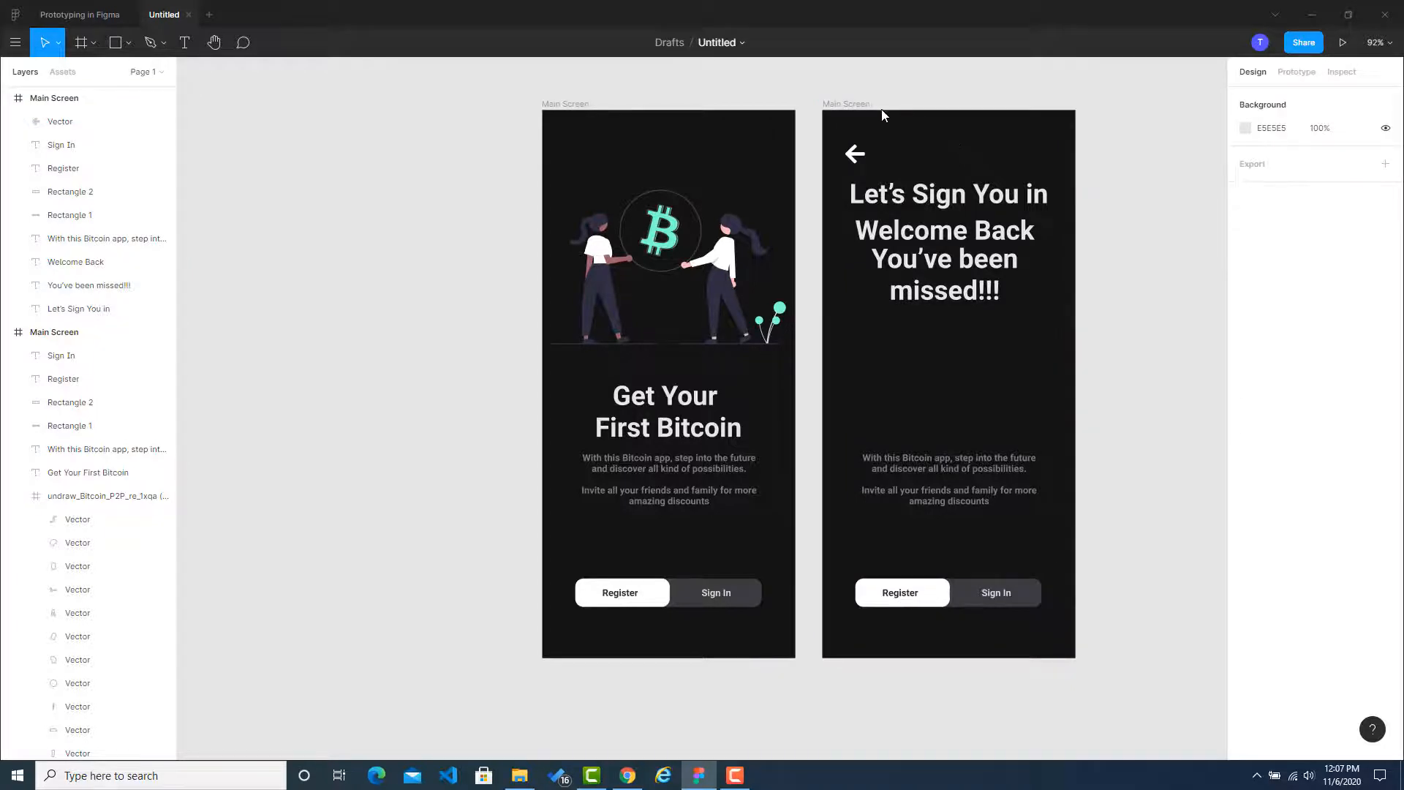
pyautogui.click(852, 106)
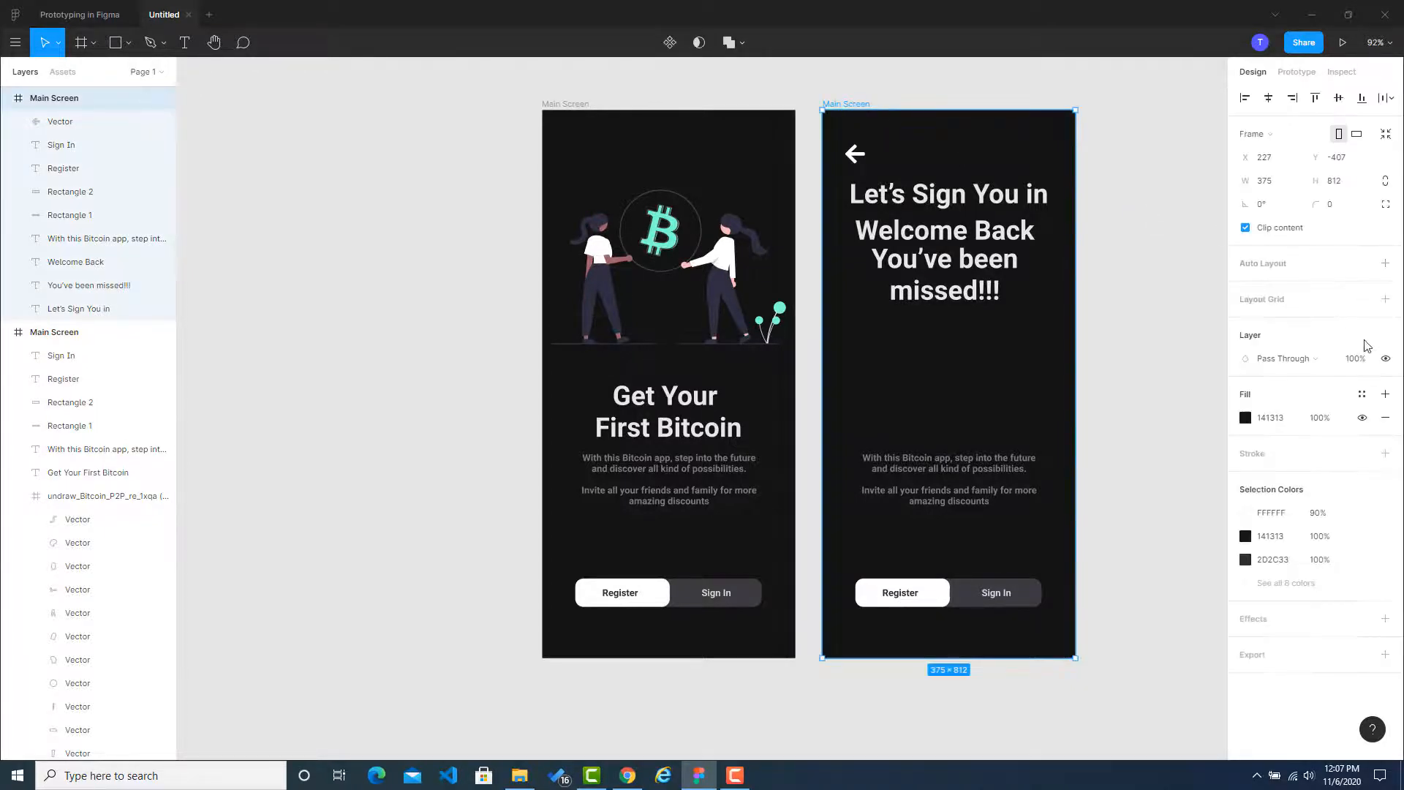
pyautogui.click(1318, 367)
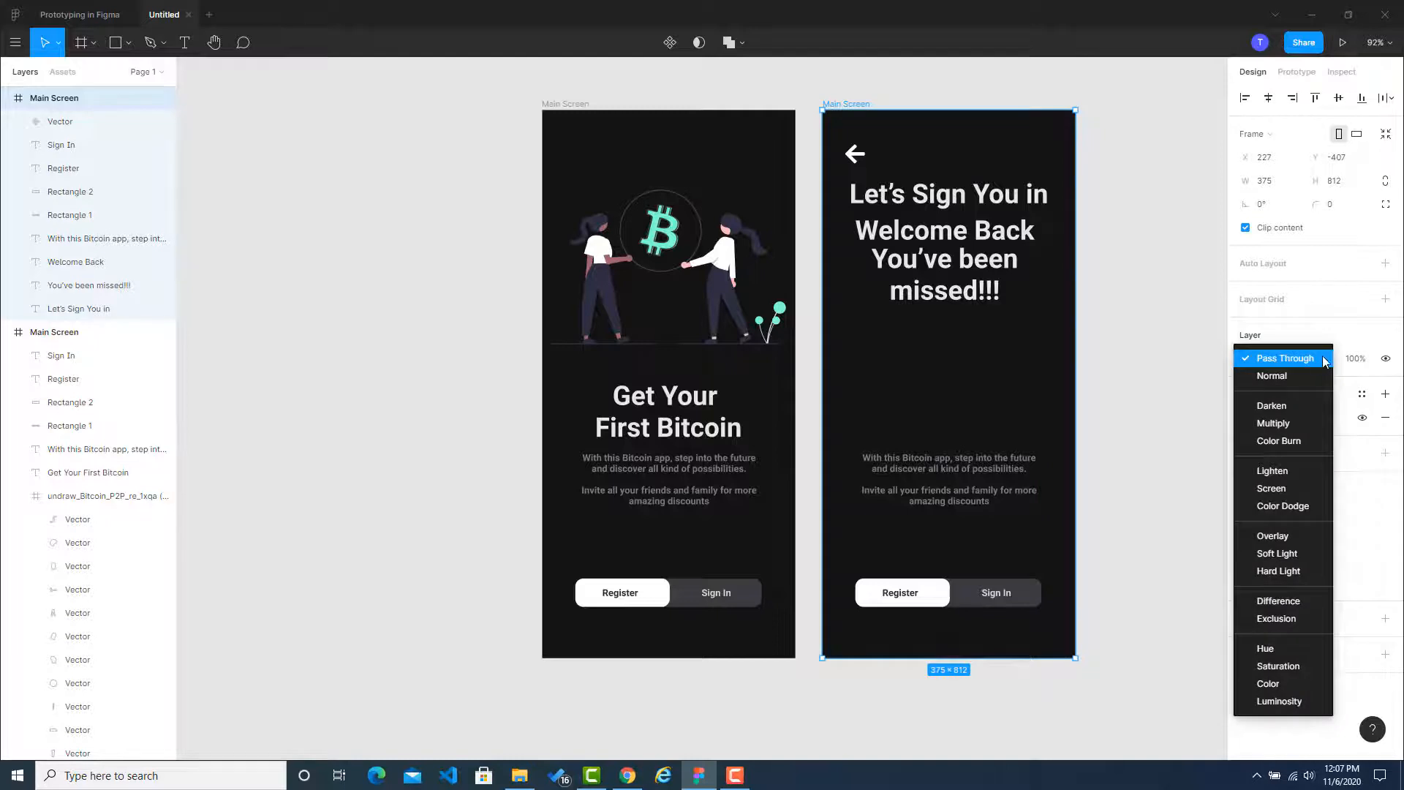
pyautogui.click(1326, 361)
pyautogui.click(1362, 394)
pyautogui.click(1361, 393)
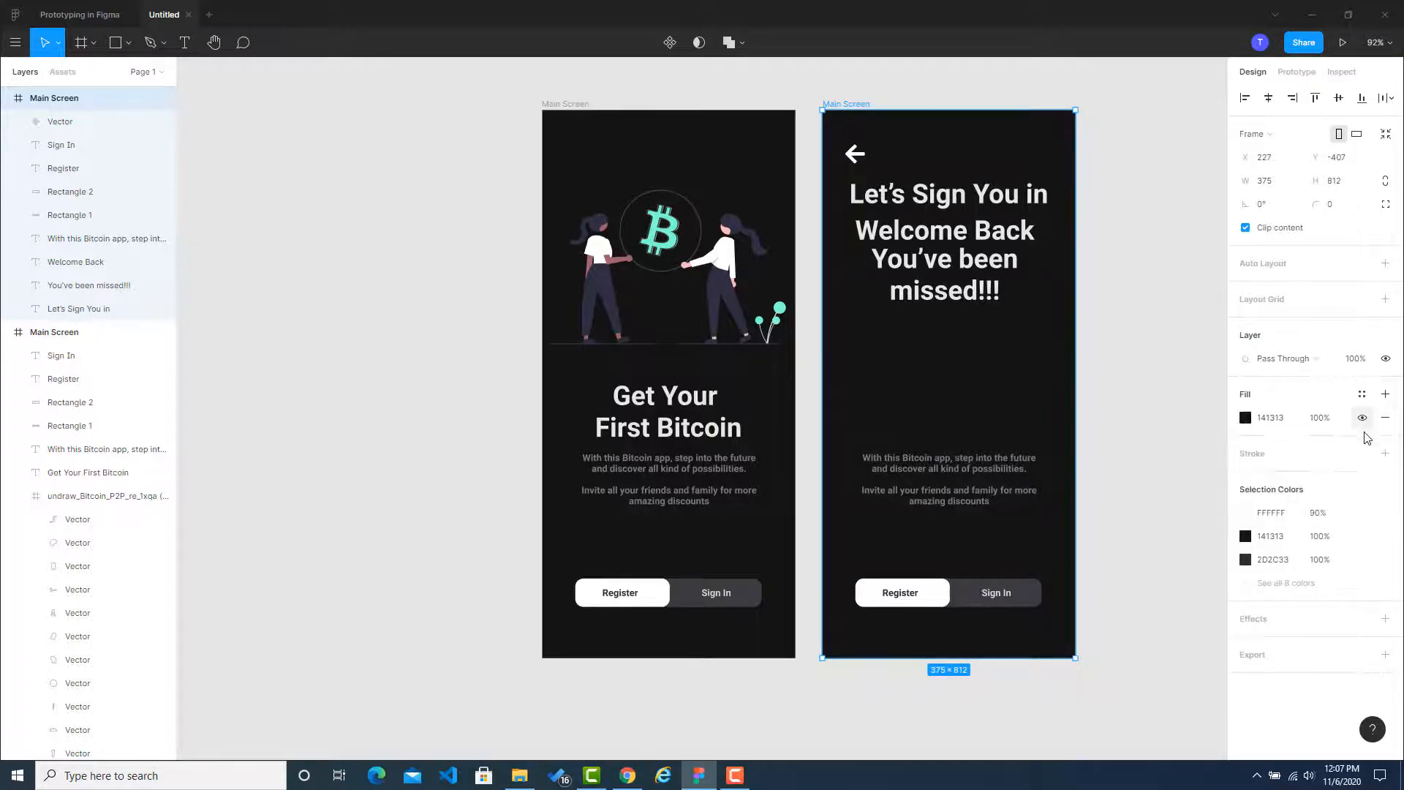
pyautogui.click(1362, 453)
pyautogui.click(1363, 454)
# Add auto layout to the sign-in screen's frame.
pyautogui.click(1390, 268)
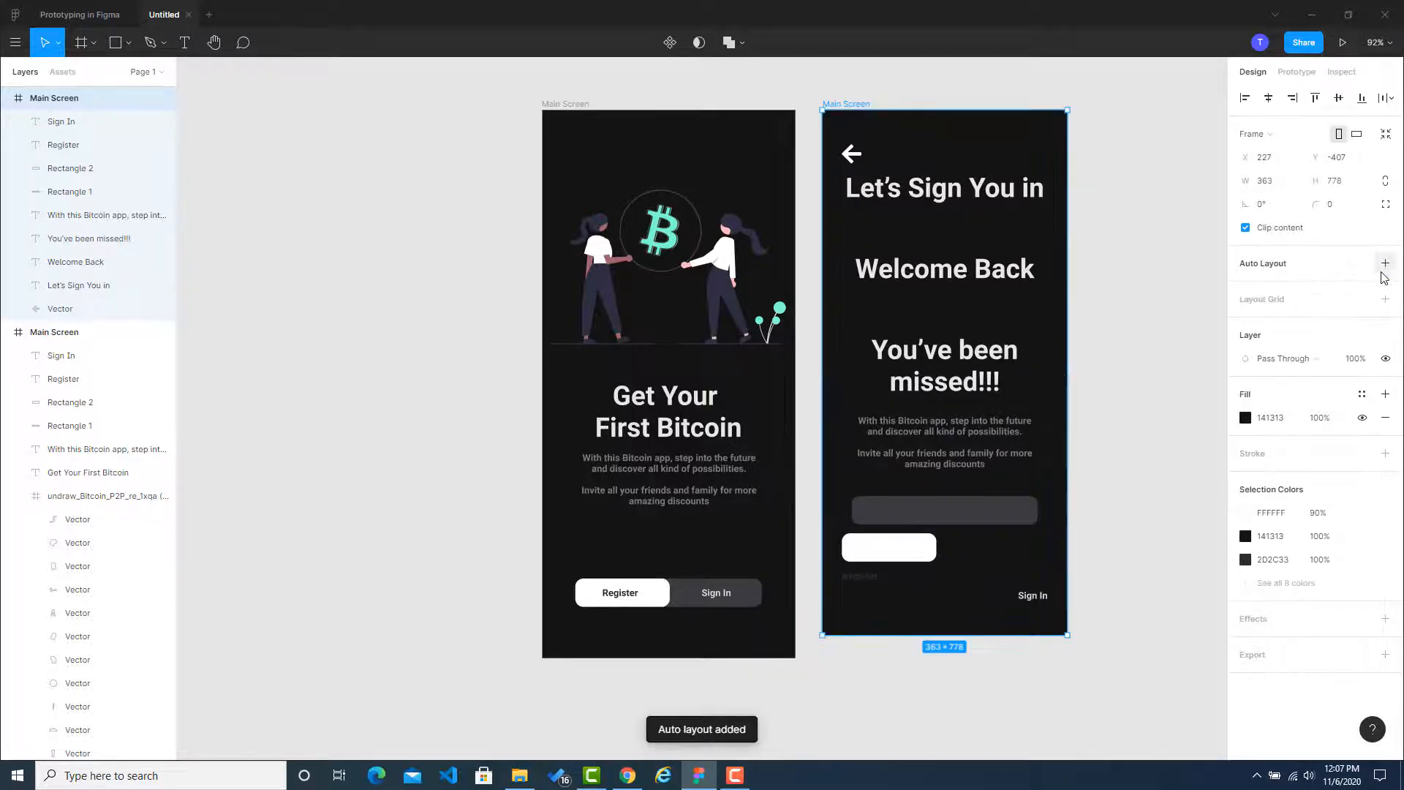
pyautogui.click(1361, 298)
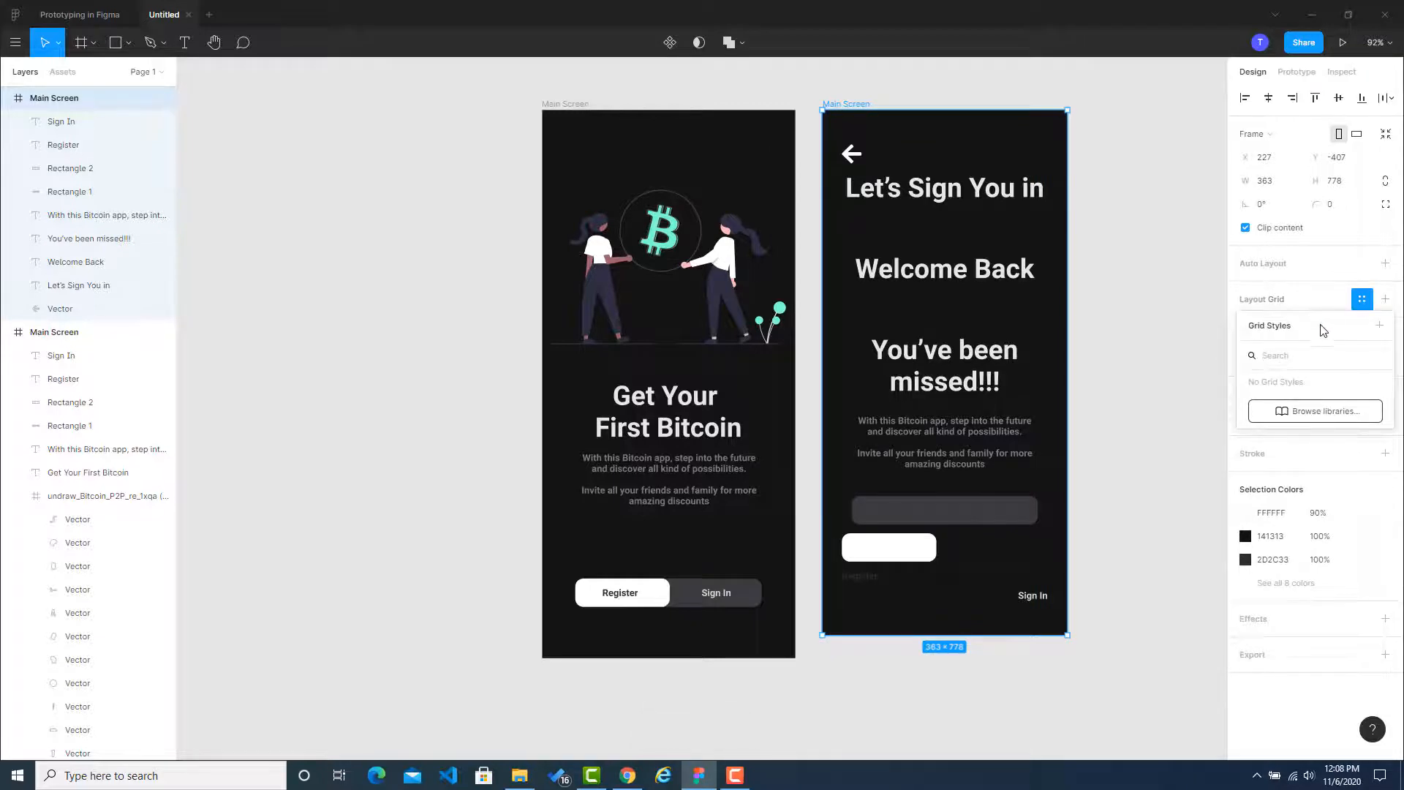
pyautogui.click(1156, 318)
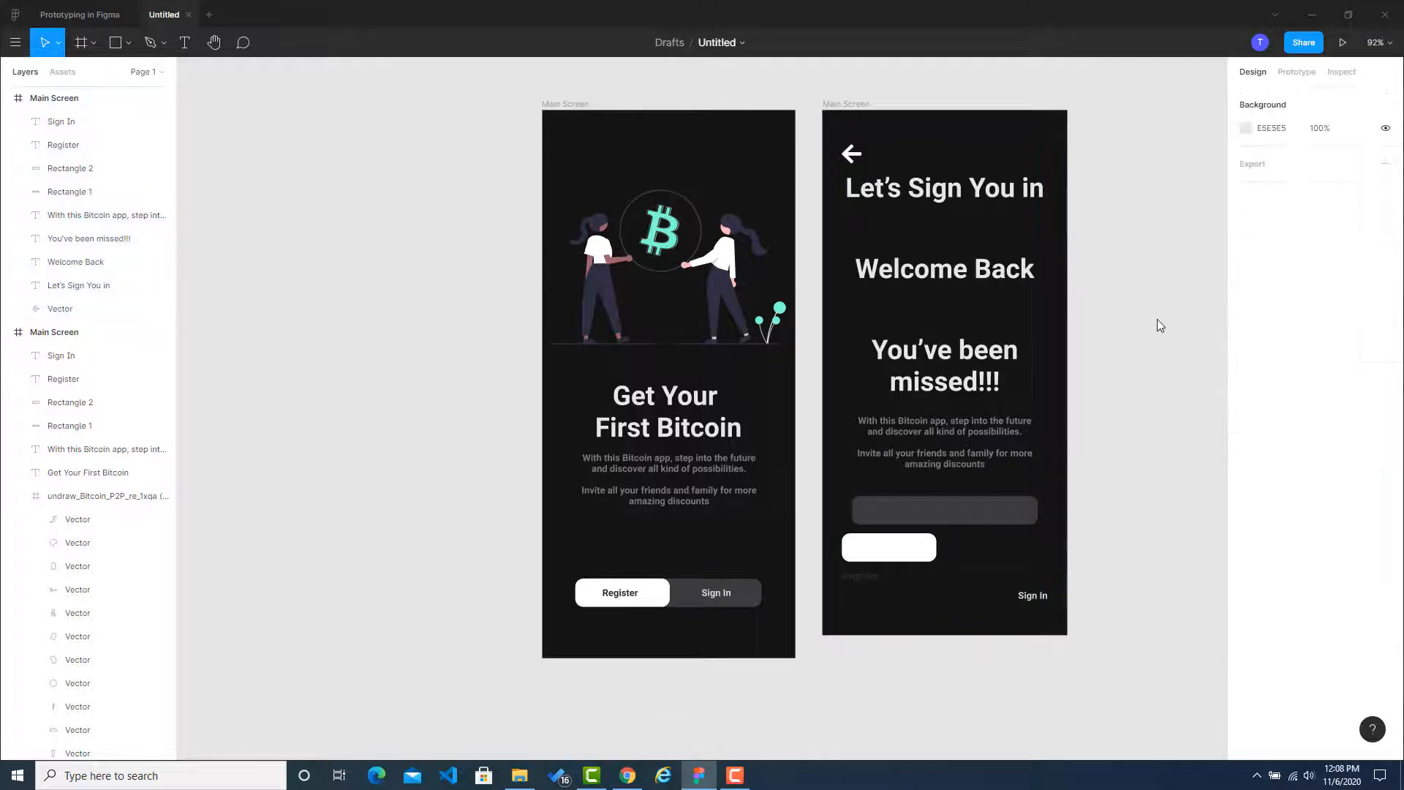
# Move "Welcome Back" up beneath "Let's Sign You in", set its font size to 30 and line up its left edge with the heading.
pyautogui.click(923, 195)
pyautogui.moveTo(922, 205)
pyautogui.mouseDown()
pyautogui.moveTo(915, 327)
pyautogui.moveTo(915, 230)
pyautogui.mouseUp()
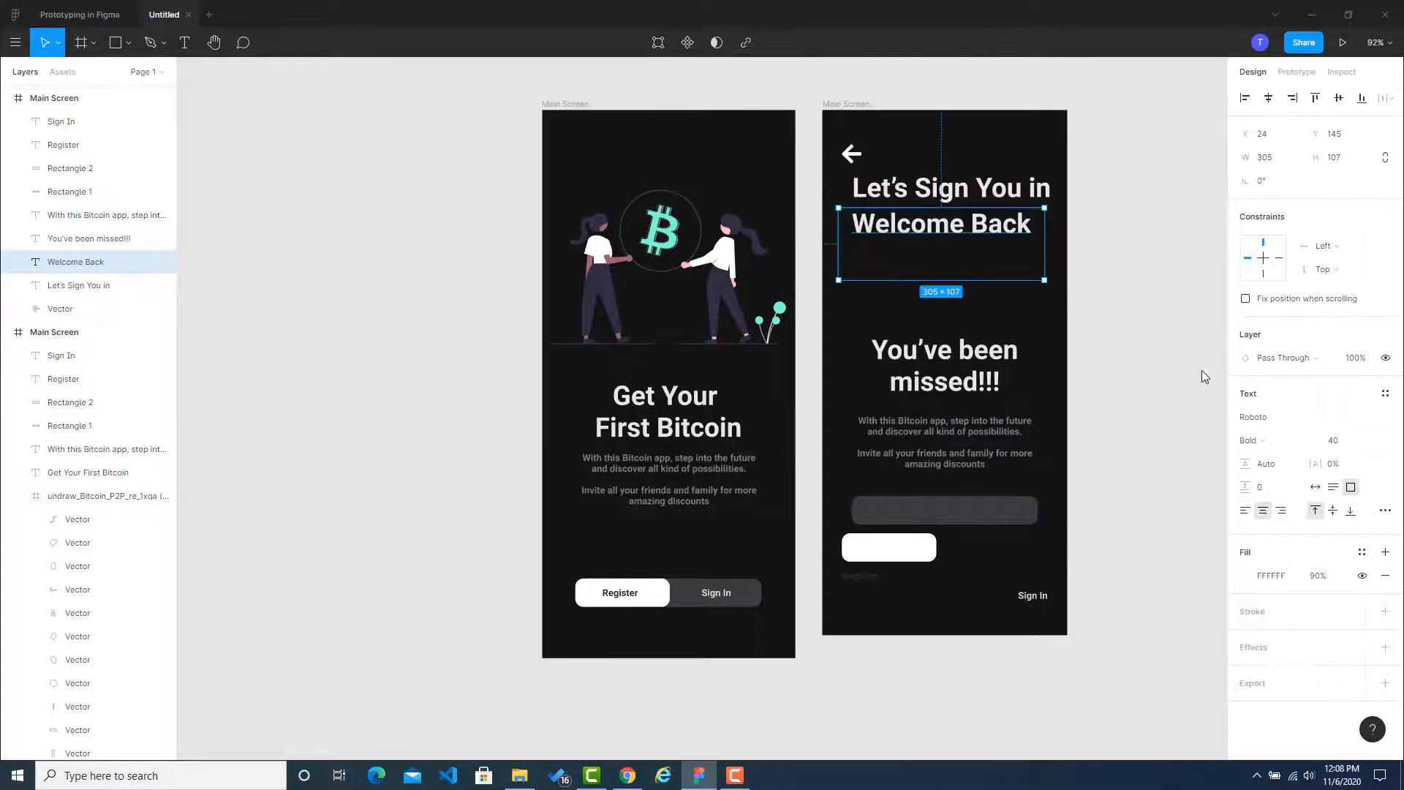
pyautogui.click(1334, 441)
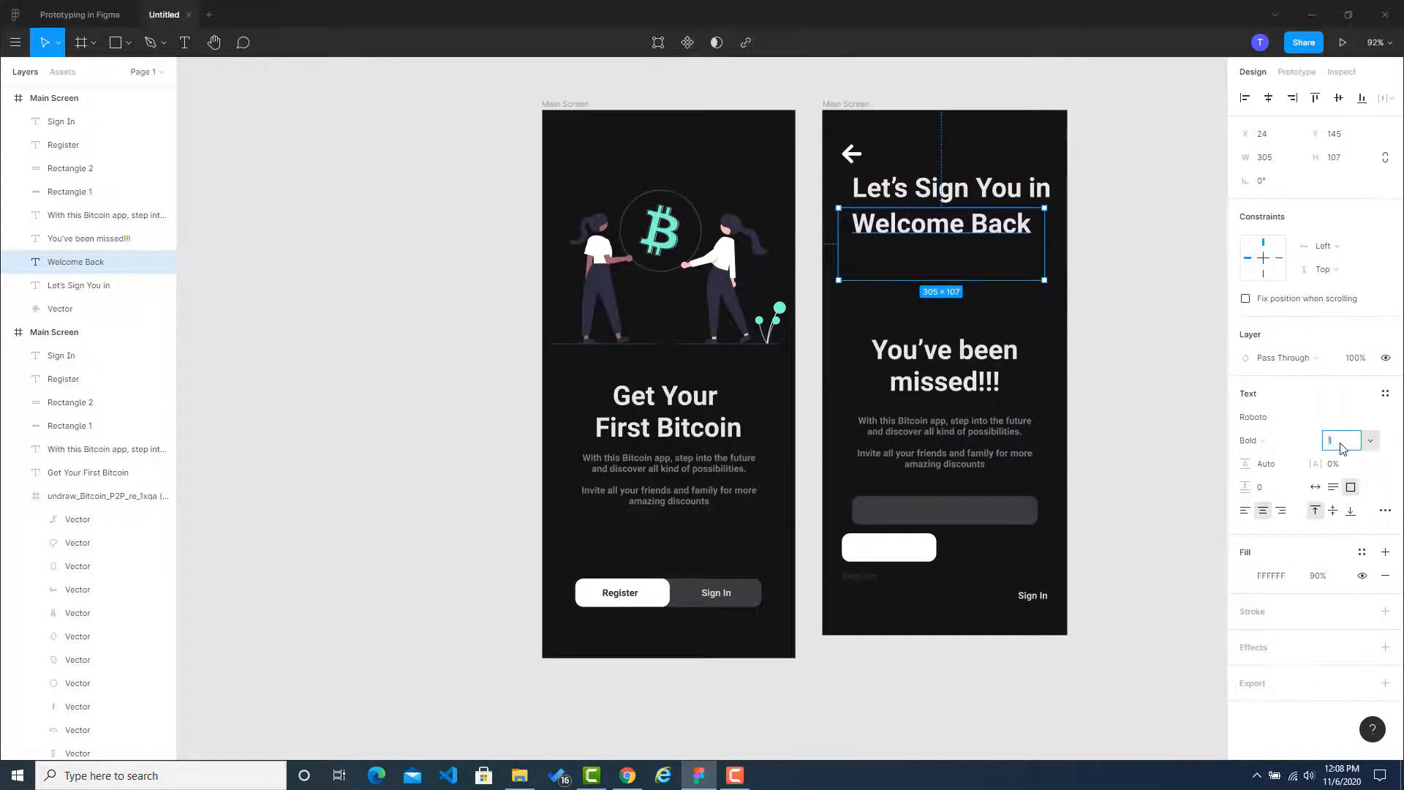
pyautogui.write('30')
pyautogui.press('Return')
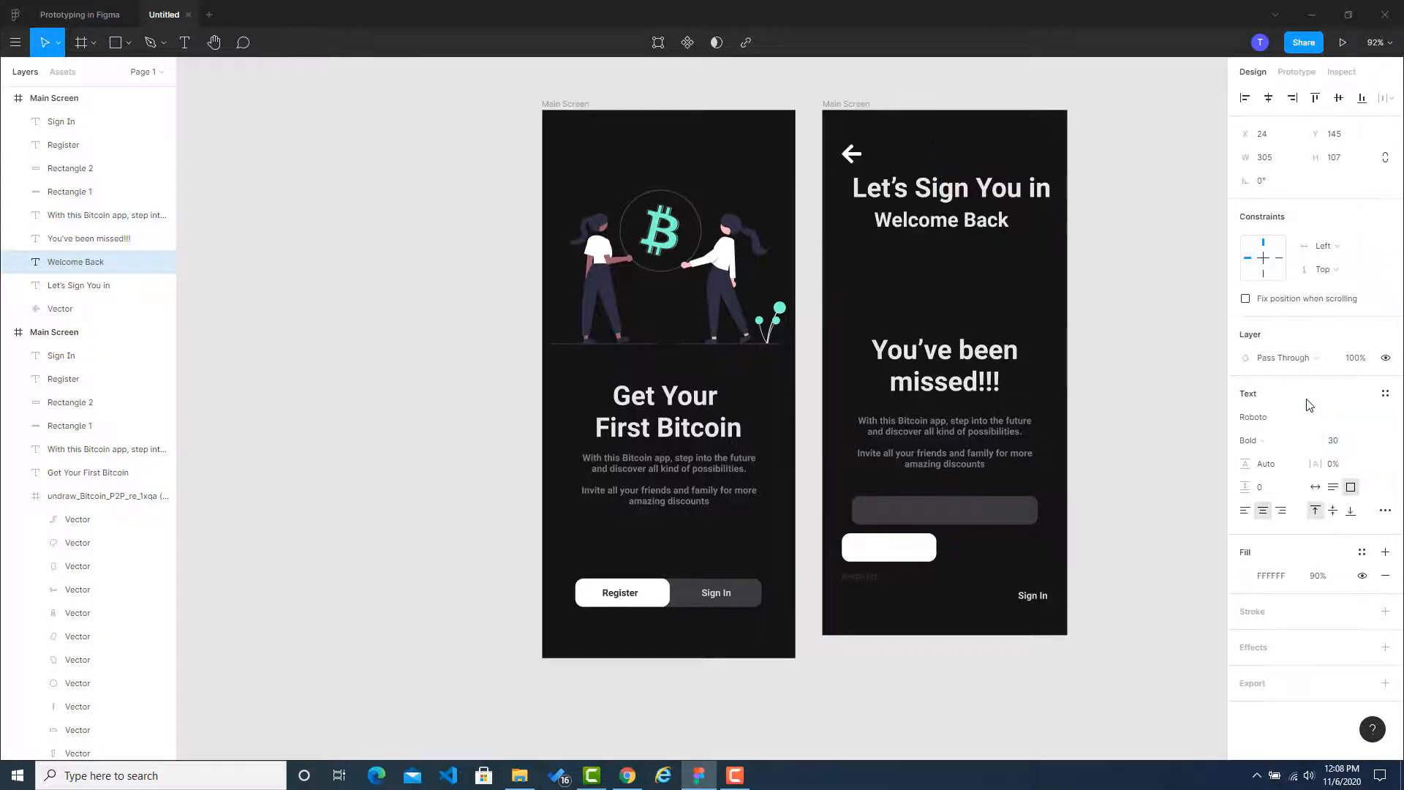
pyautogui.moveTo(946, 225); pyautogui.dragTo(924, 224)
pyautogui.click(1178, 292)
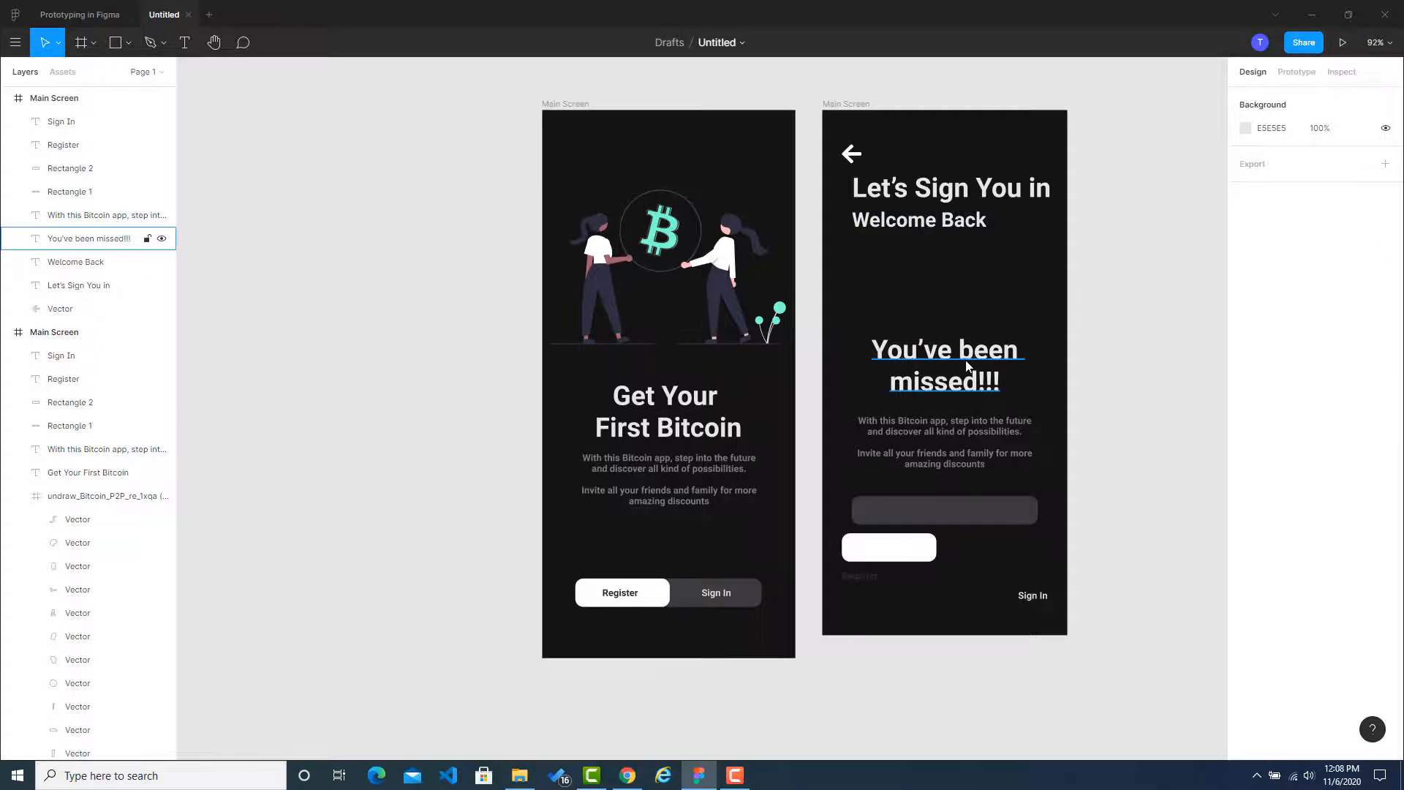
# Set the "You've been missed!!!" text to size 30 and move it below "Welcome Back" at X 33, Y 193.
pyautogui.click(973, 365)
pyautogui.click(1348, 445)
pyautogui.click(1131, 338)
pyautogui.moveTo(966, 344); pyautogui.dragTo(967, 254)
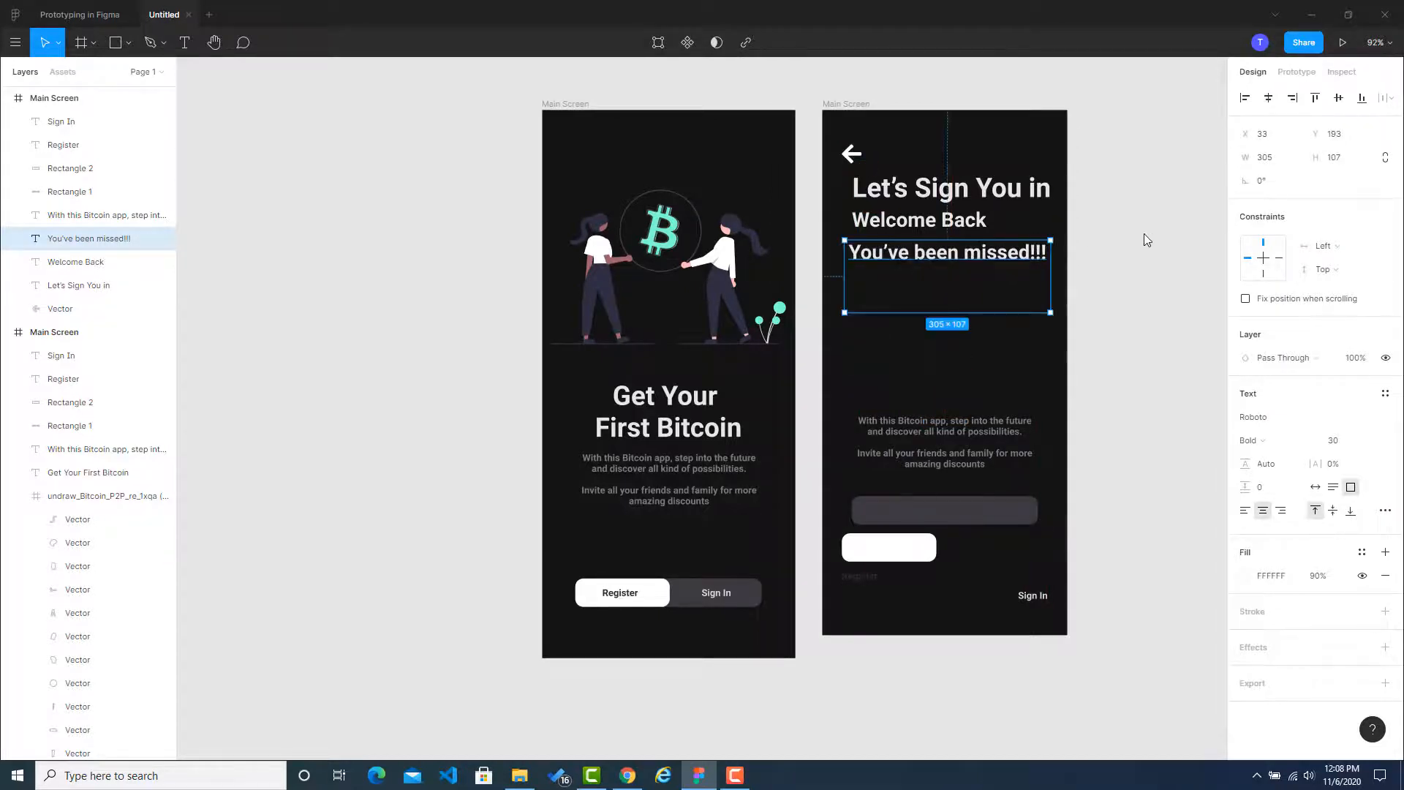
pyautogui.click(1153, 235)
# Nudge the "Let's Sign You in" heading slightly and set its font size to 35.
pyautogui.click(110, 286)
pyautogui.moveTo(1014, 191); pyautogui.dragTo(1007, 191)
pyautogui.click(1337, 442)
pyautogui.write('35')
pyautogui.click(1112, 376)
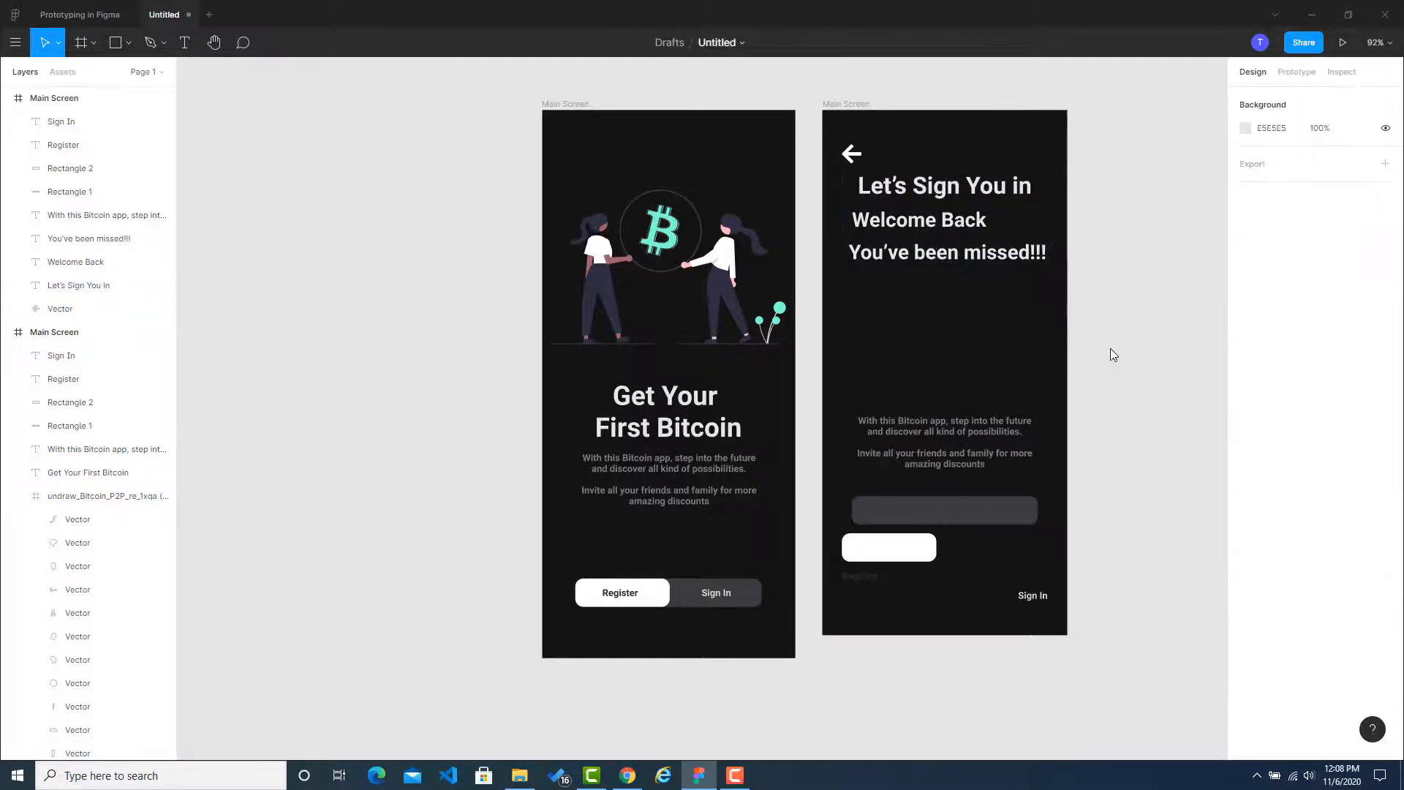
# Shift the three headings left to line up, with "Welcome Back" at X -15, Y 145 and "You've been missed!!!" at X 29, Y 182.
pyautogui.moveTo(964, 187); pyautogui.dragTo(932, 250)
pyautogui.click(943, 222)
pyautogui.click(931, 228)
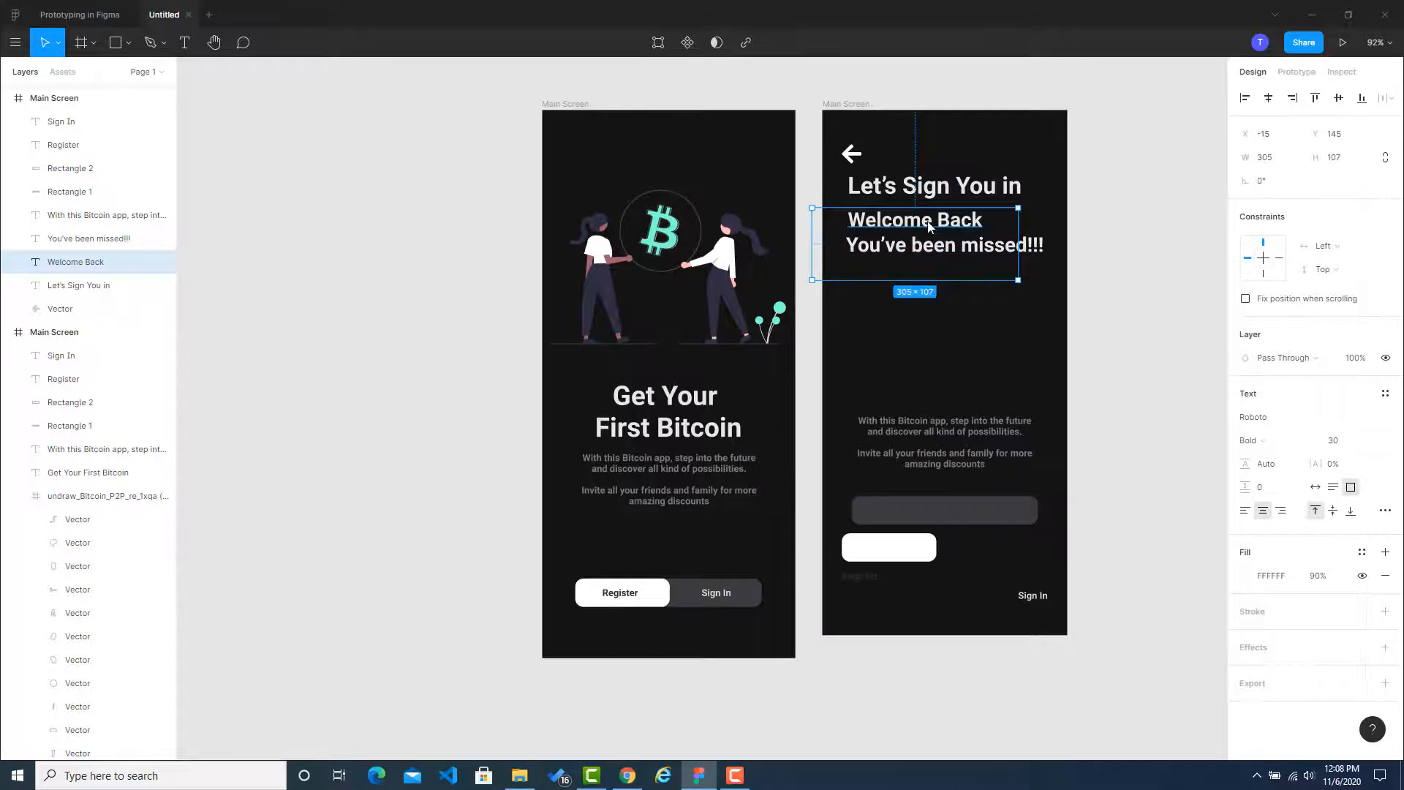
pyautogui.click(1148, 247)
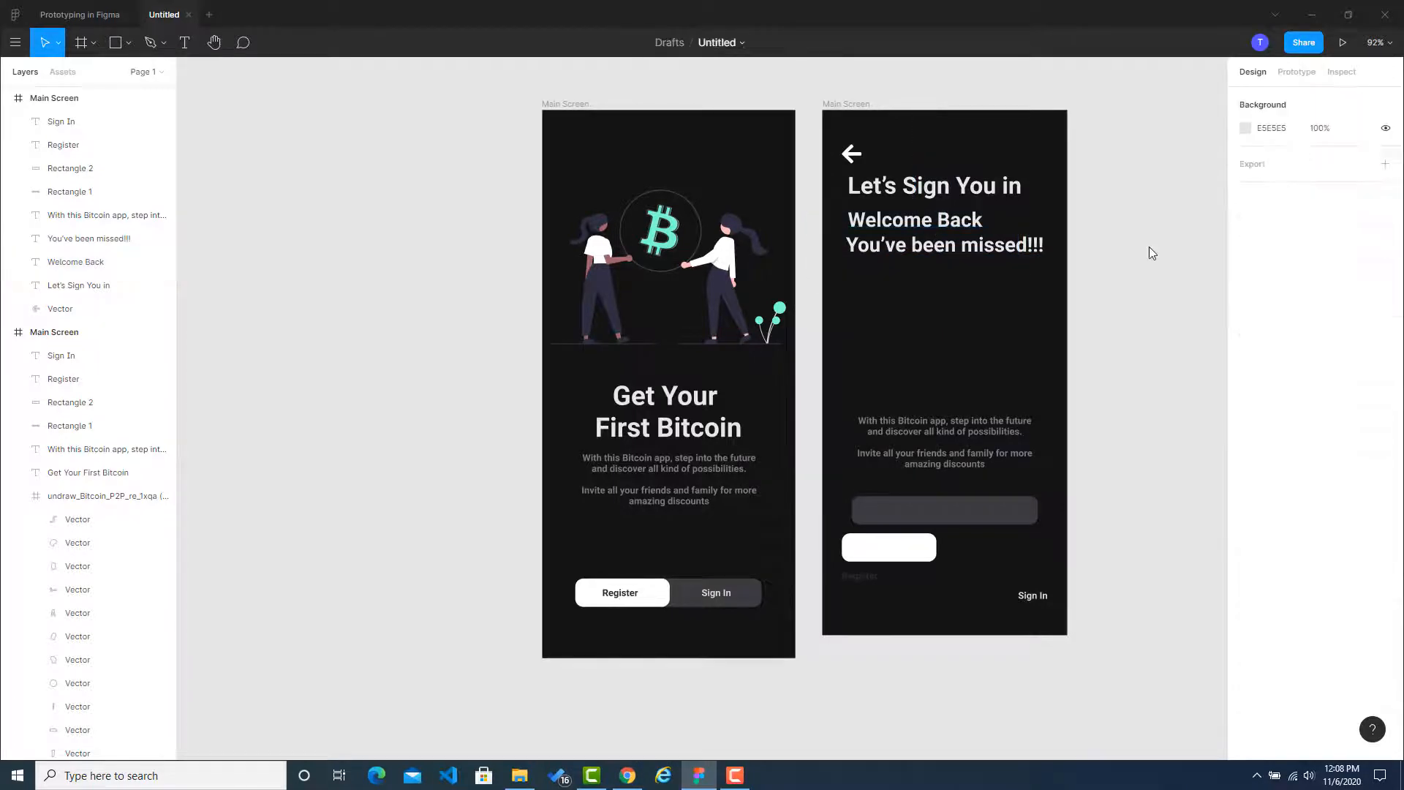
# Set the text boxes of all three headings on the sign-in screen to auto width.
pyautogui.click(955, 224)
pyautogui.click(1316, 487)
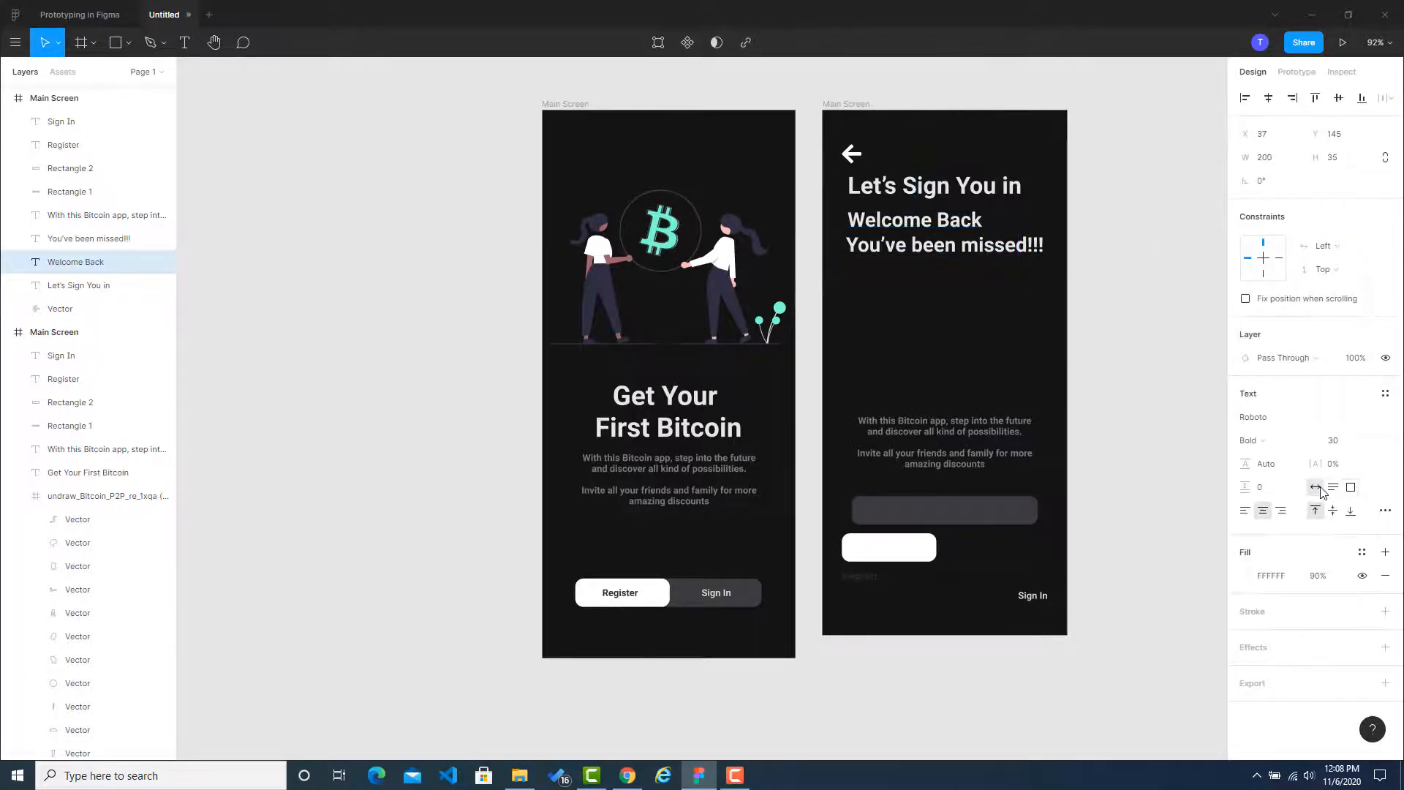
pyautogui.click(932, 244)
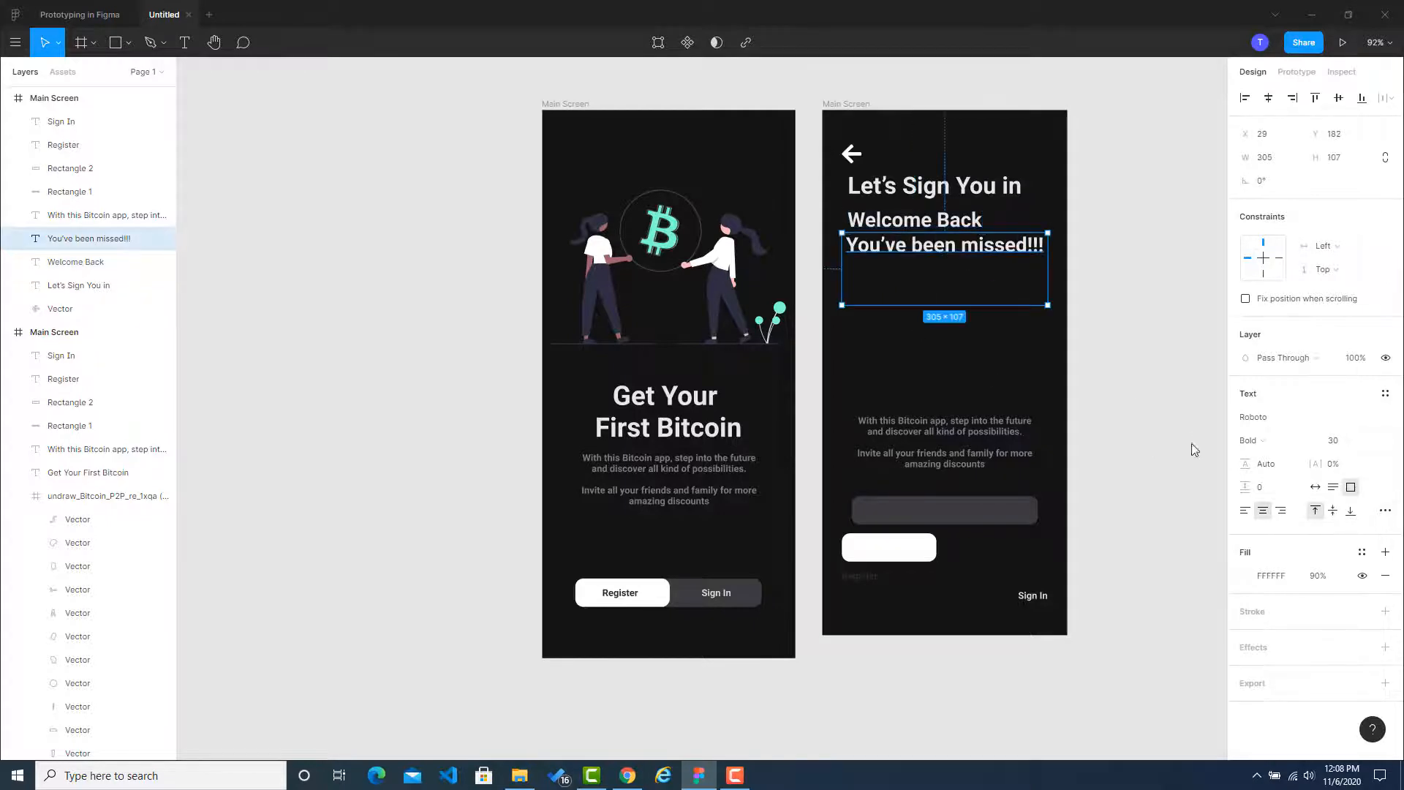
pyautogui.click(966, 189)
pyautogui.click(1315, 487)
pyautogui.click(1092, 267)
# Move the three headings so their left edges align with the back arrow at X 29.
pyautogui.click(943, 188)
pyautogui.moveTo(943, 189); pyautogui.dragTo(902, 242)
pyautogui.moveTo(1003, 246); pyautogui.dragTo(998, 251)
pyautogui.click(1137, 267)
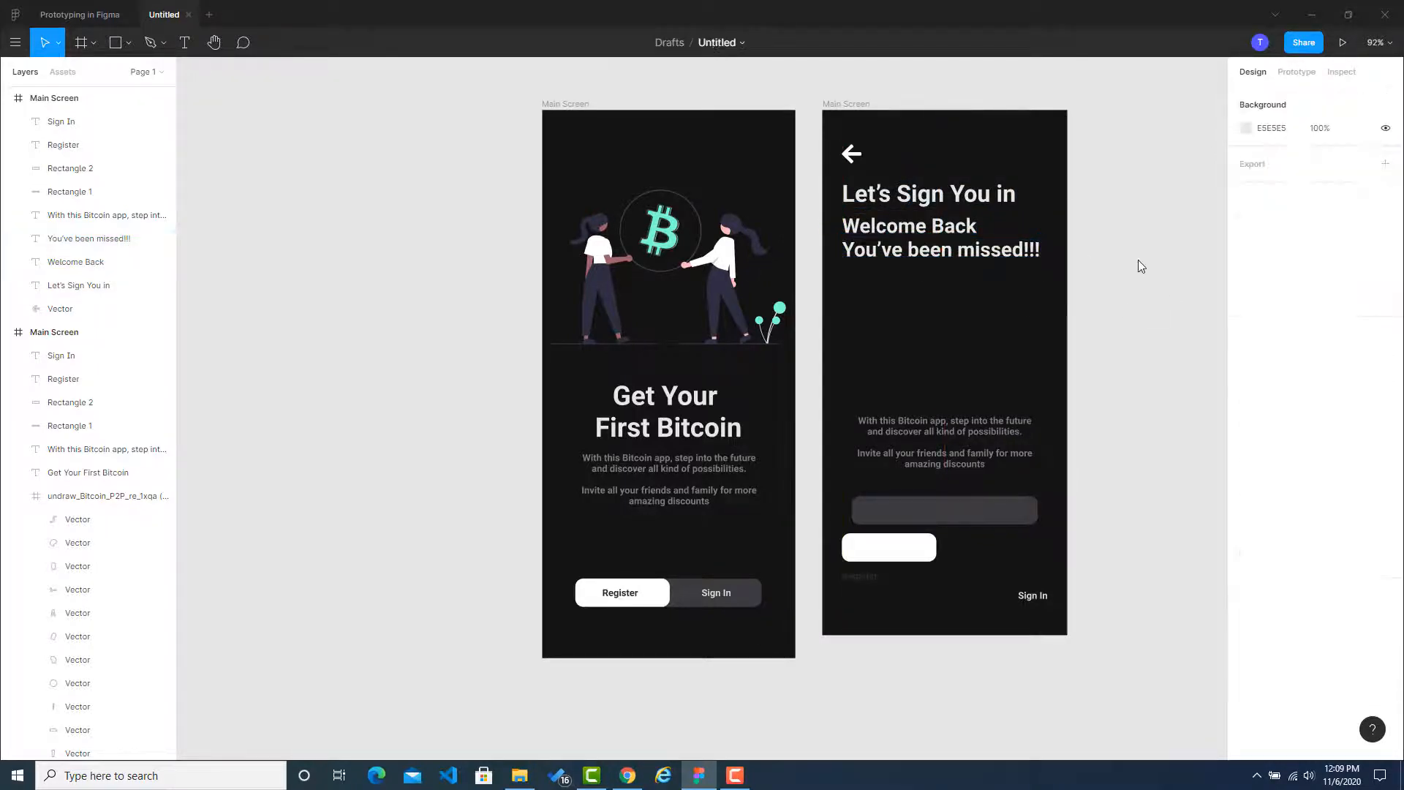
# Check the reference design, then move "You've been missed!!!" down to X 29, Y 198 for an even 9 px gap between headings.
pyautogui.click(643, 778)
pyautogui.hotkey('alt', 'Tab')
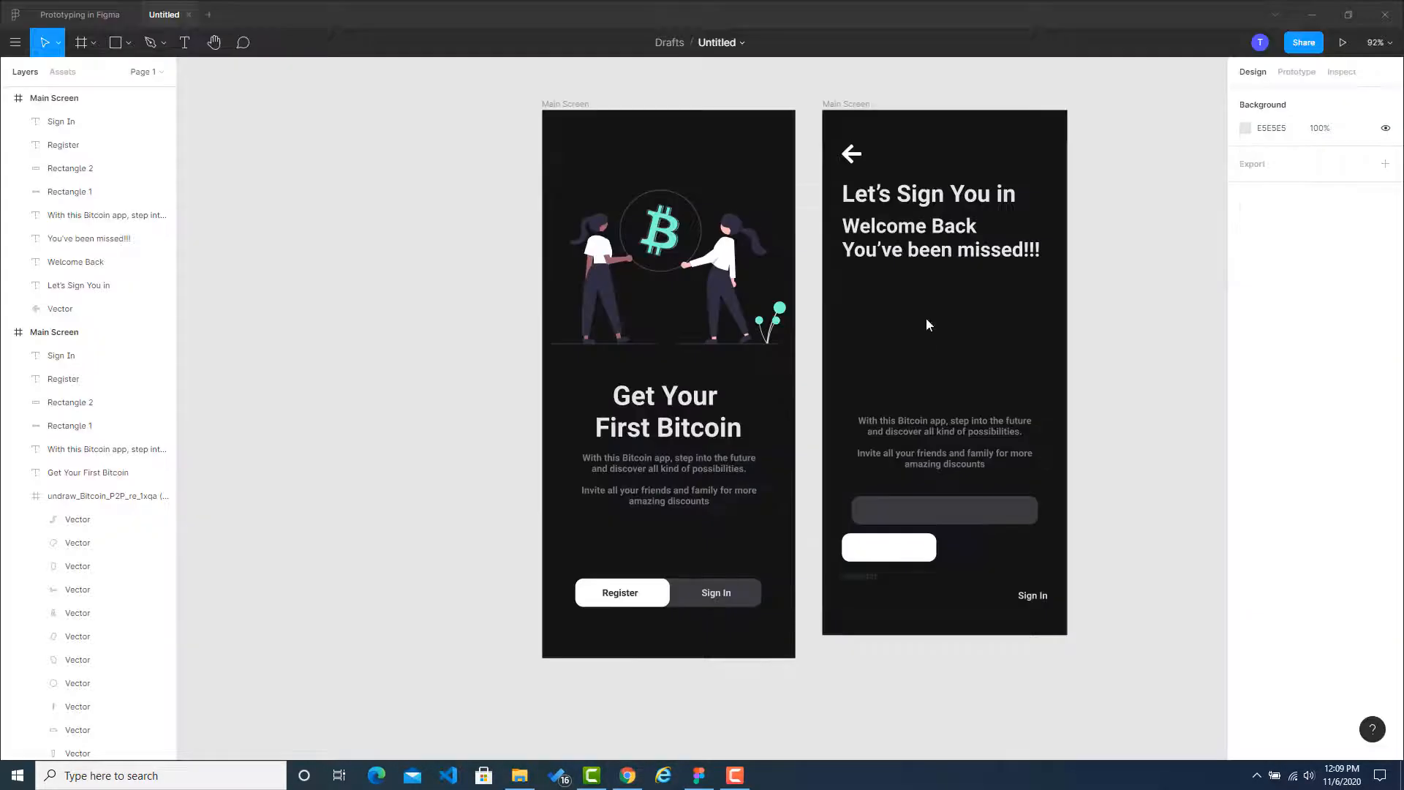
pyautogui.scroll(5, 949, 232)
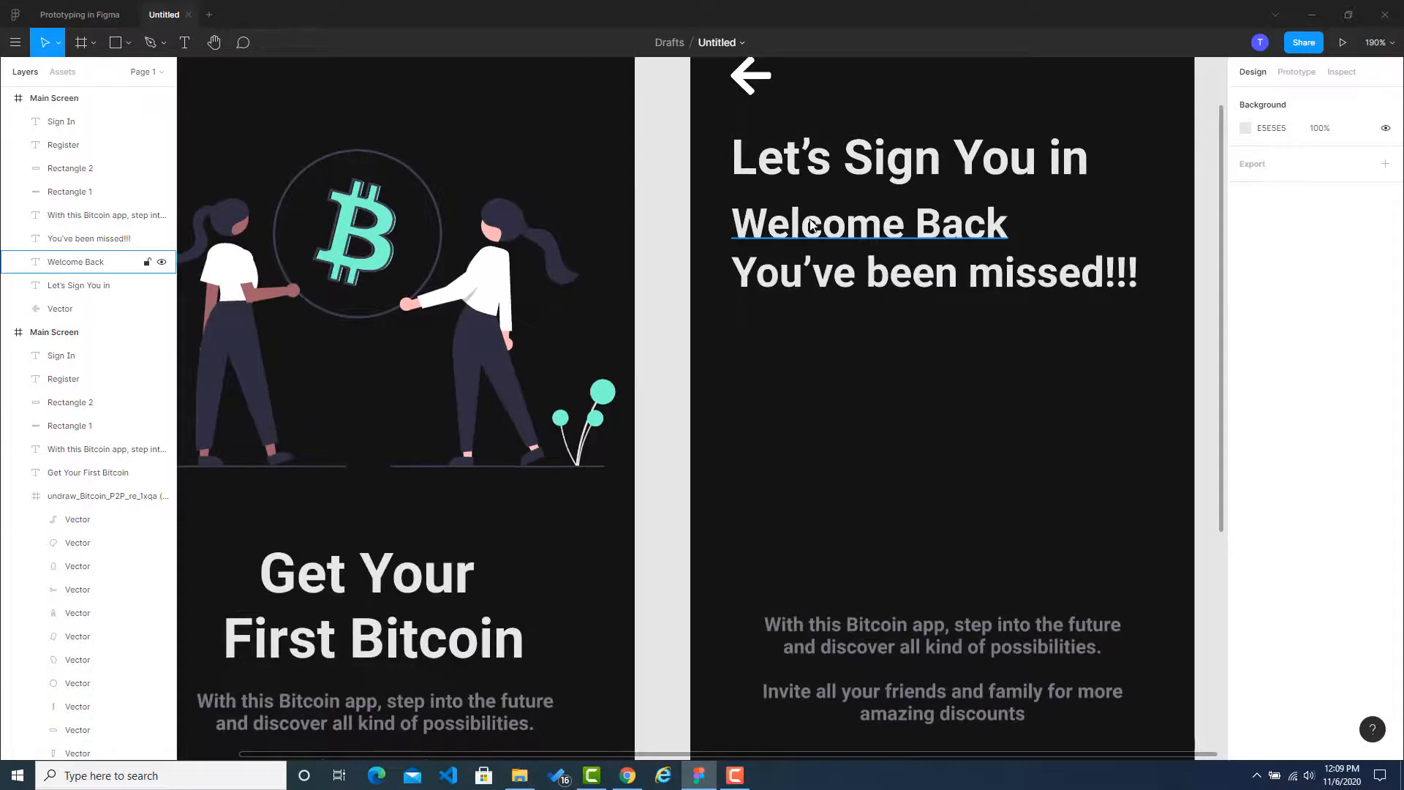
pyautogui.click(808, 288)
pyautogui.moveTo(808, 288); pyautogui.dragTo(807, 290)
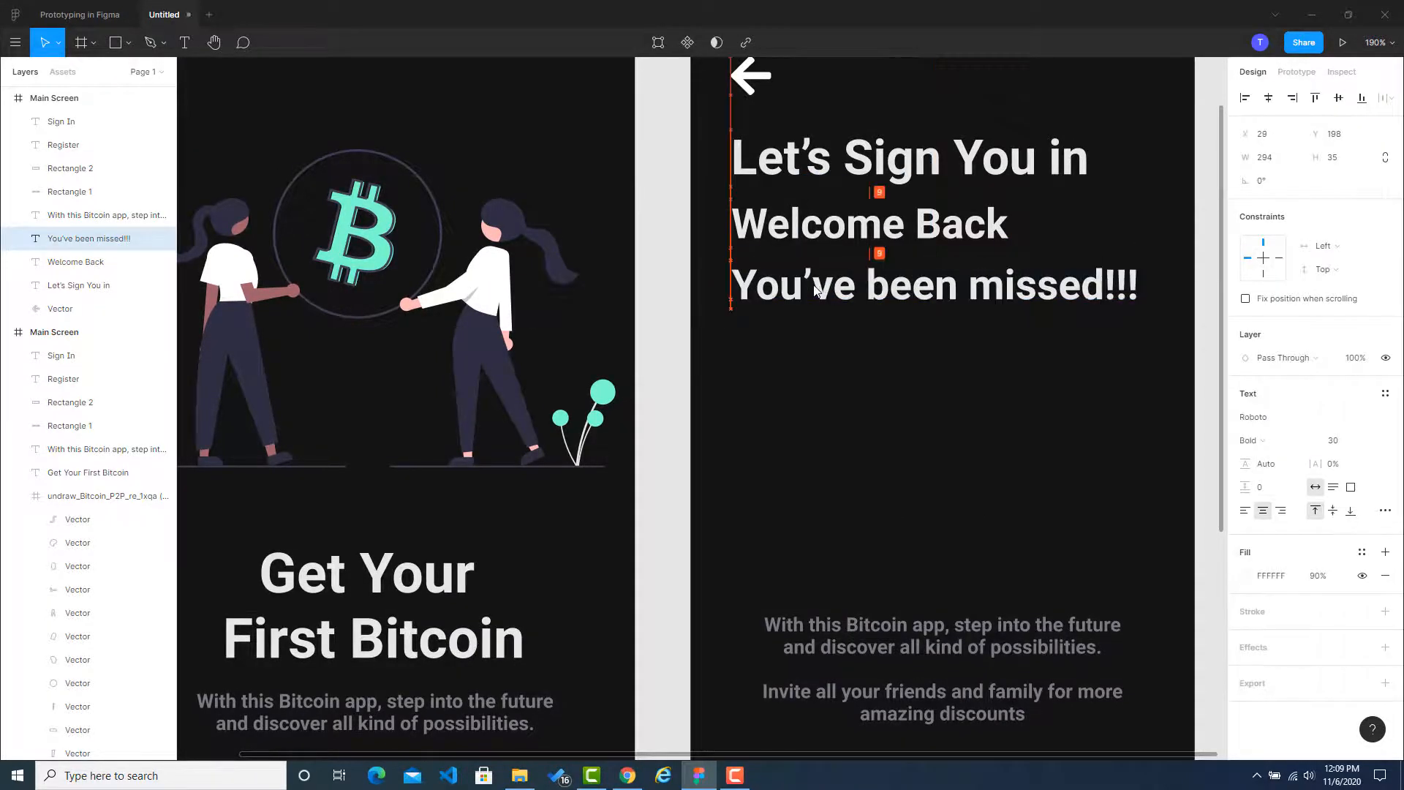
# Select the three sign-in headings, try aligning their horizontal centres, and align them to their left edges.
pyautogui.moveTo(819, 363); pyautogui.dragTo(1017, 170)
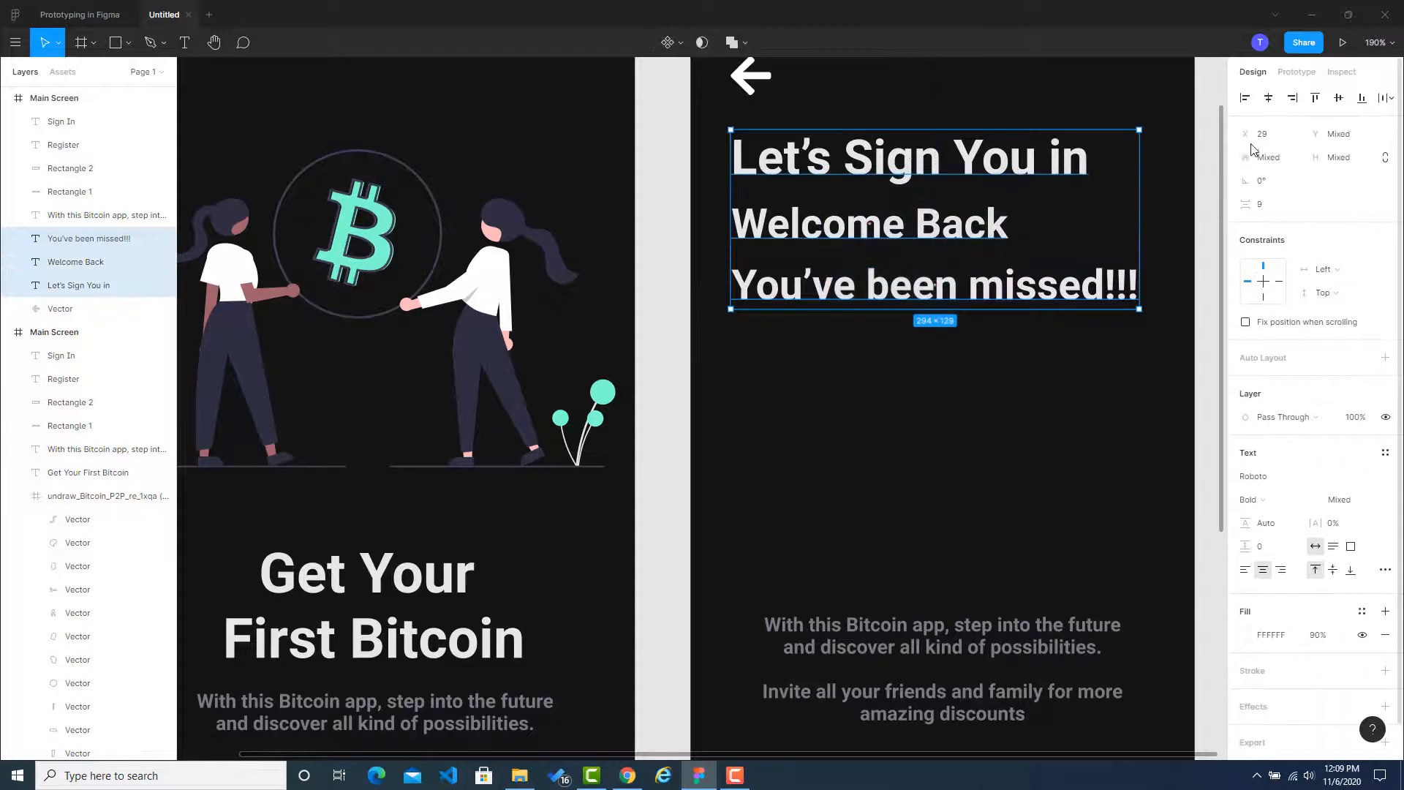
pyautogui.click(1269, 99)
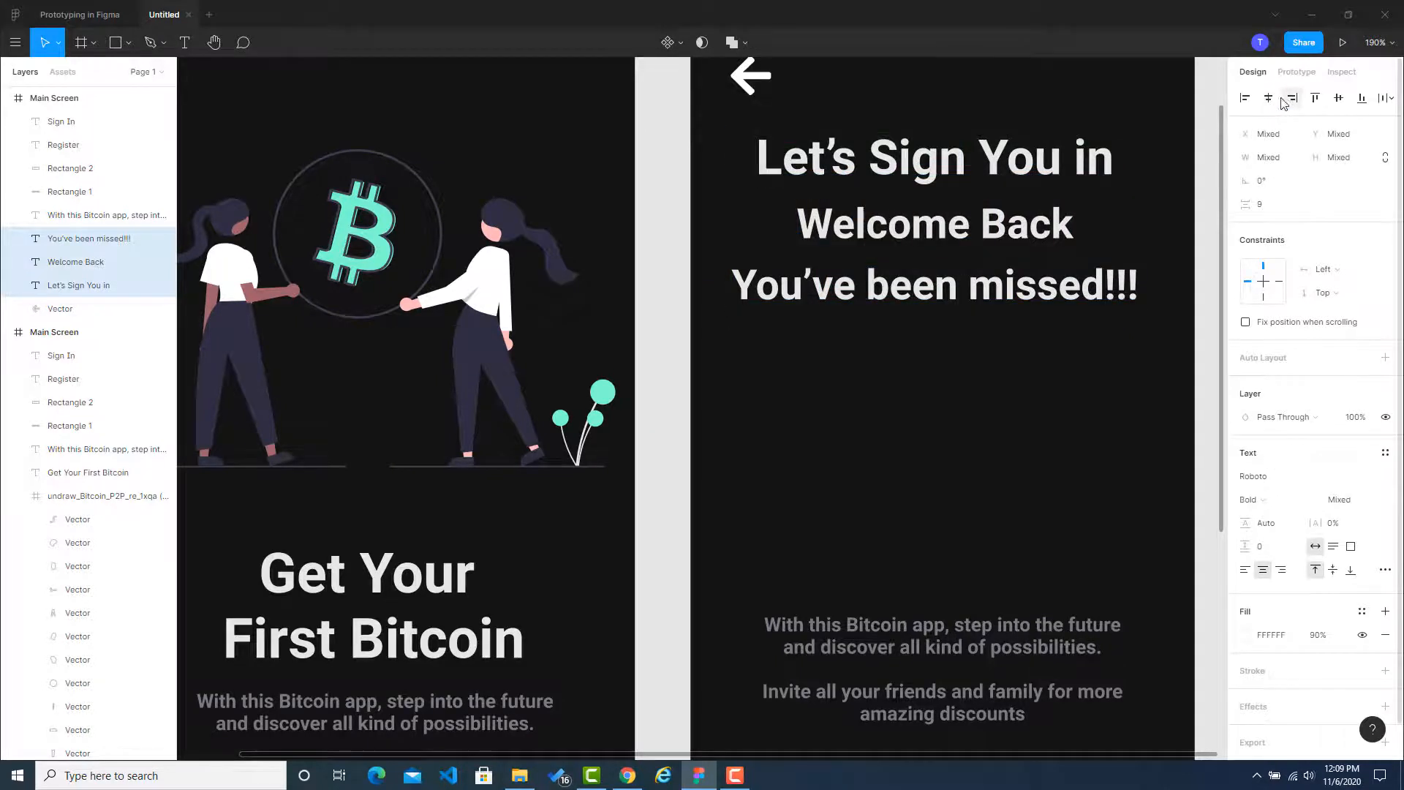
pyautogui.click(1244, 99)
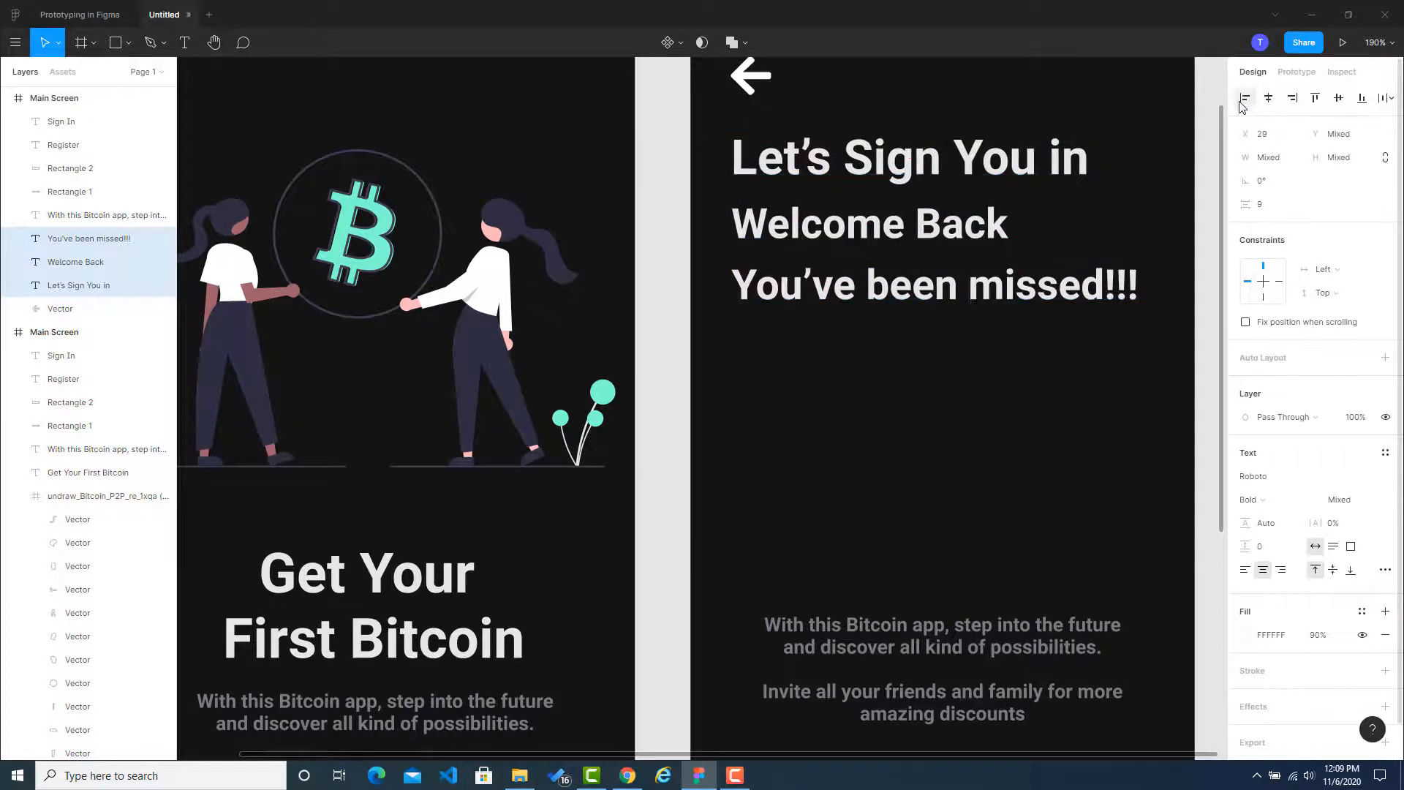
# Try aligning the three selected headings to their top, right and bottom edges.
pyautogui.click(1315, 98)
pyautogui.click(1292, 99)
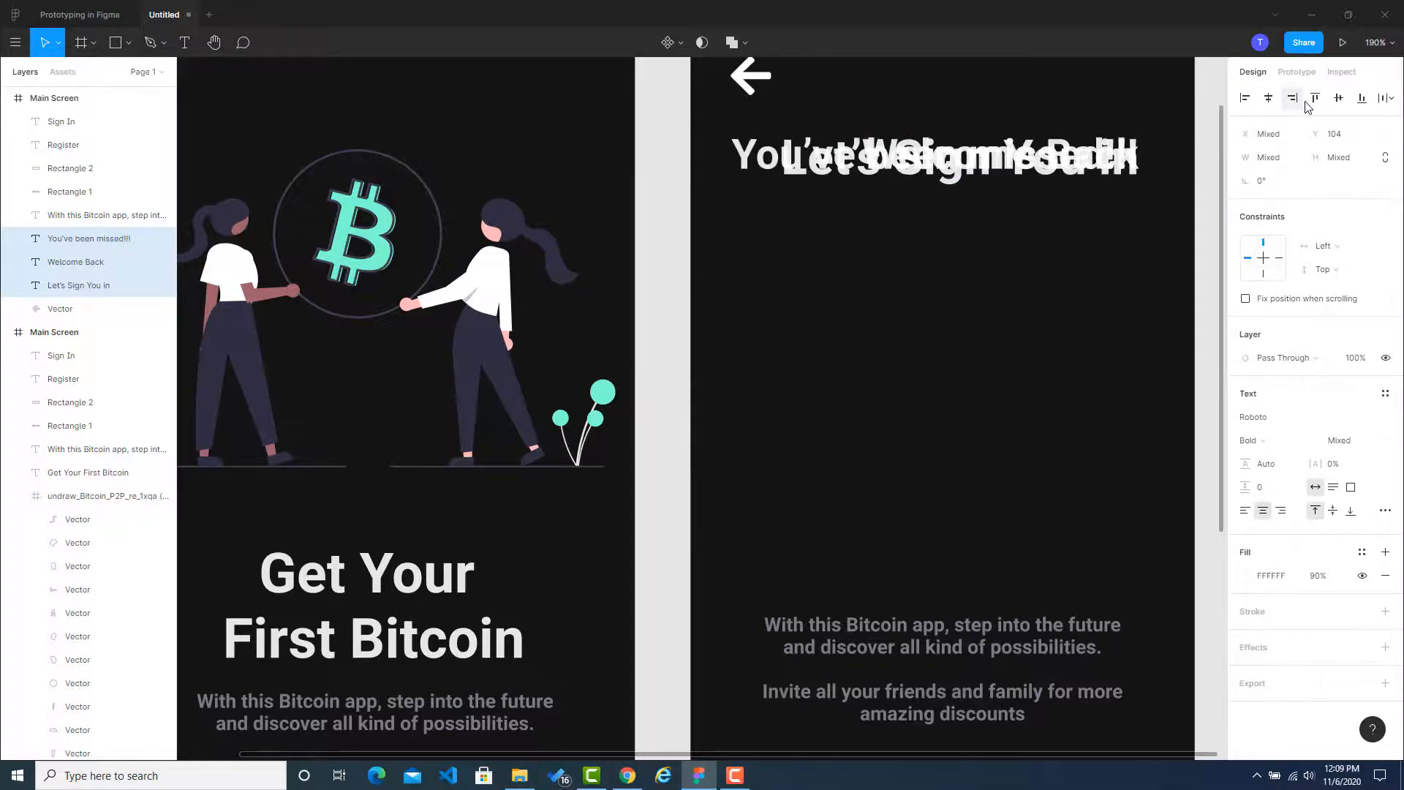
pyautogui.click(1359, 100)
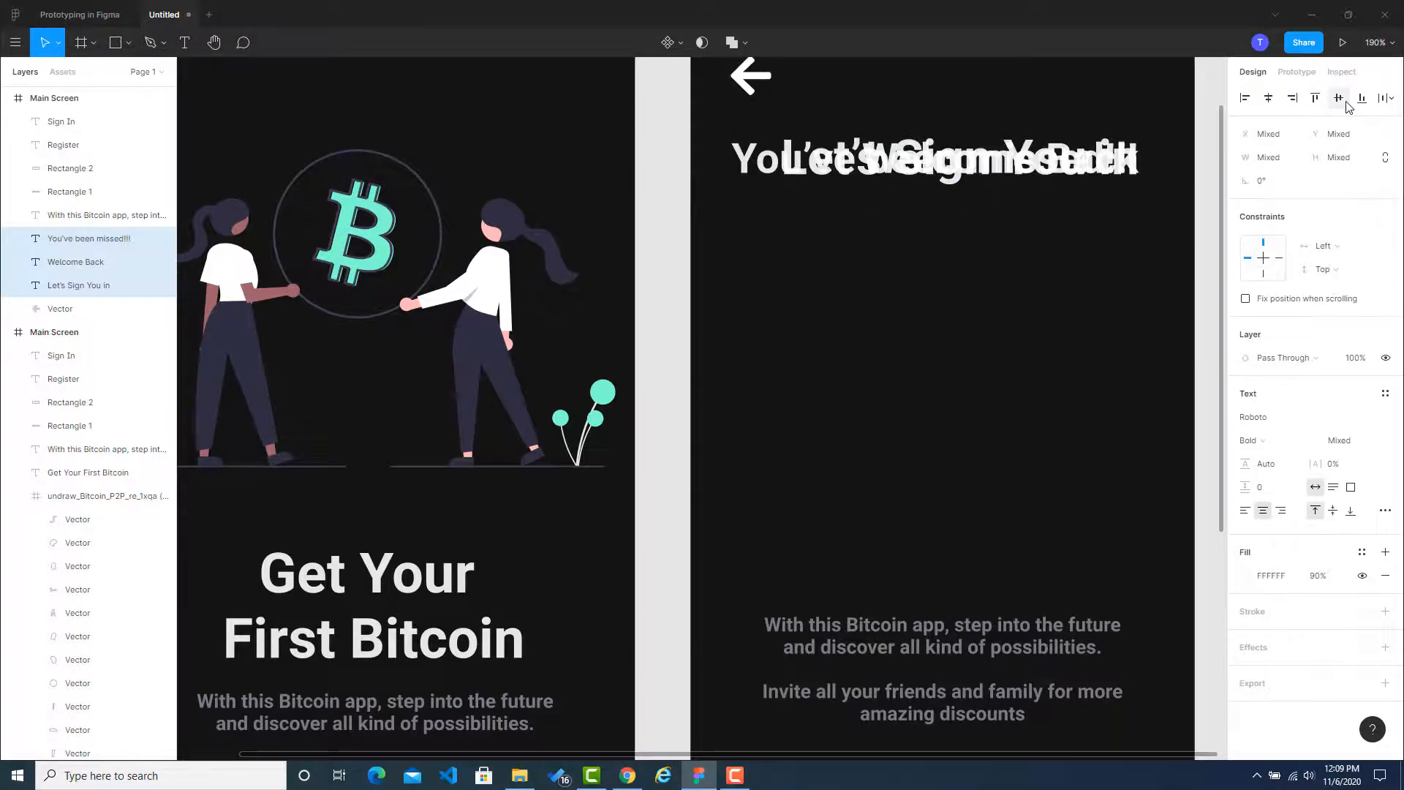
# Try distributing the three overlapping sign-in headings with even horizontal spacing, then with even vertical spacing.
pyautogui.click(1387, 98)
pyautogui.click(1252, 145)
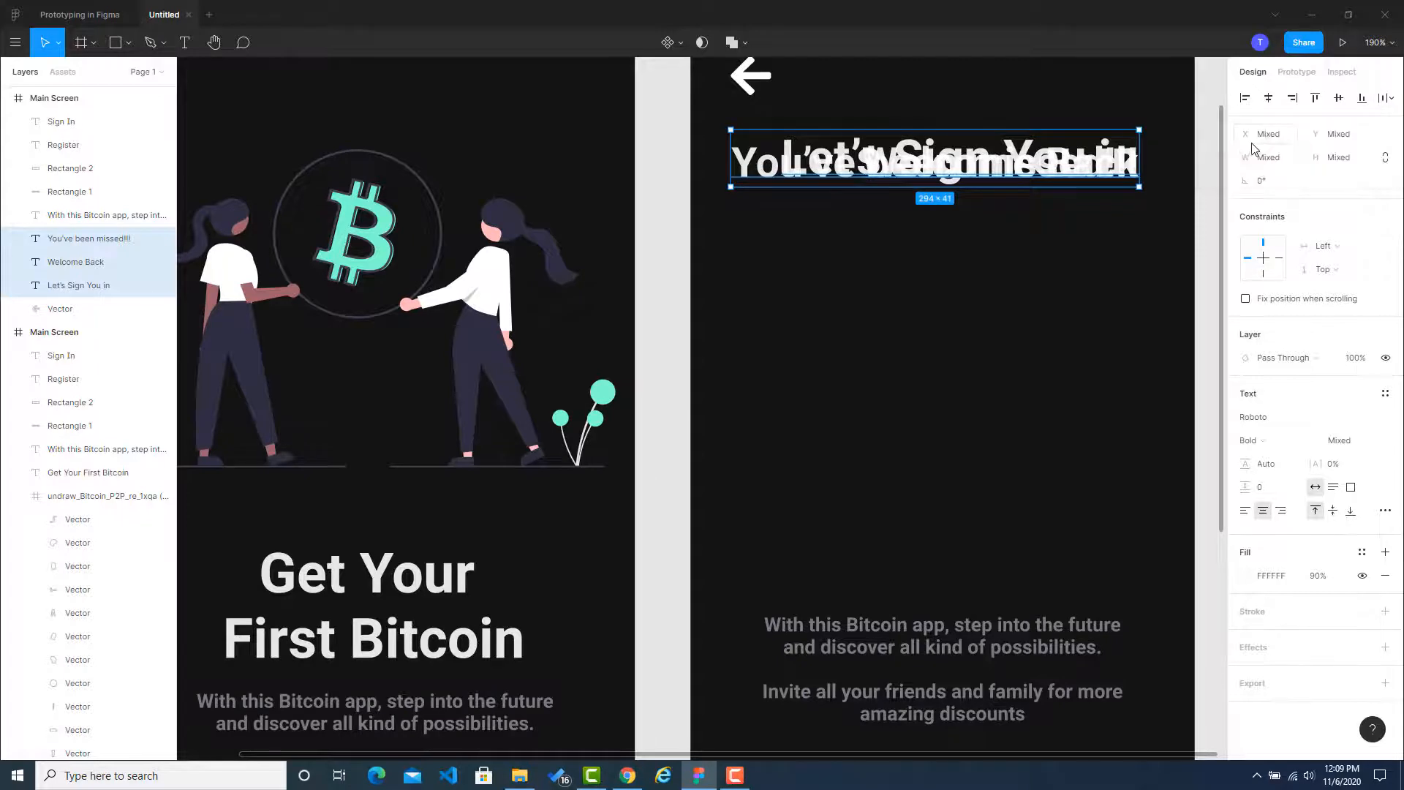
pyautogui.click(1388, 98)
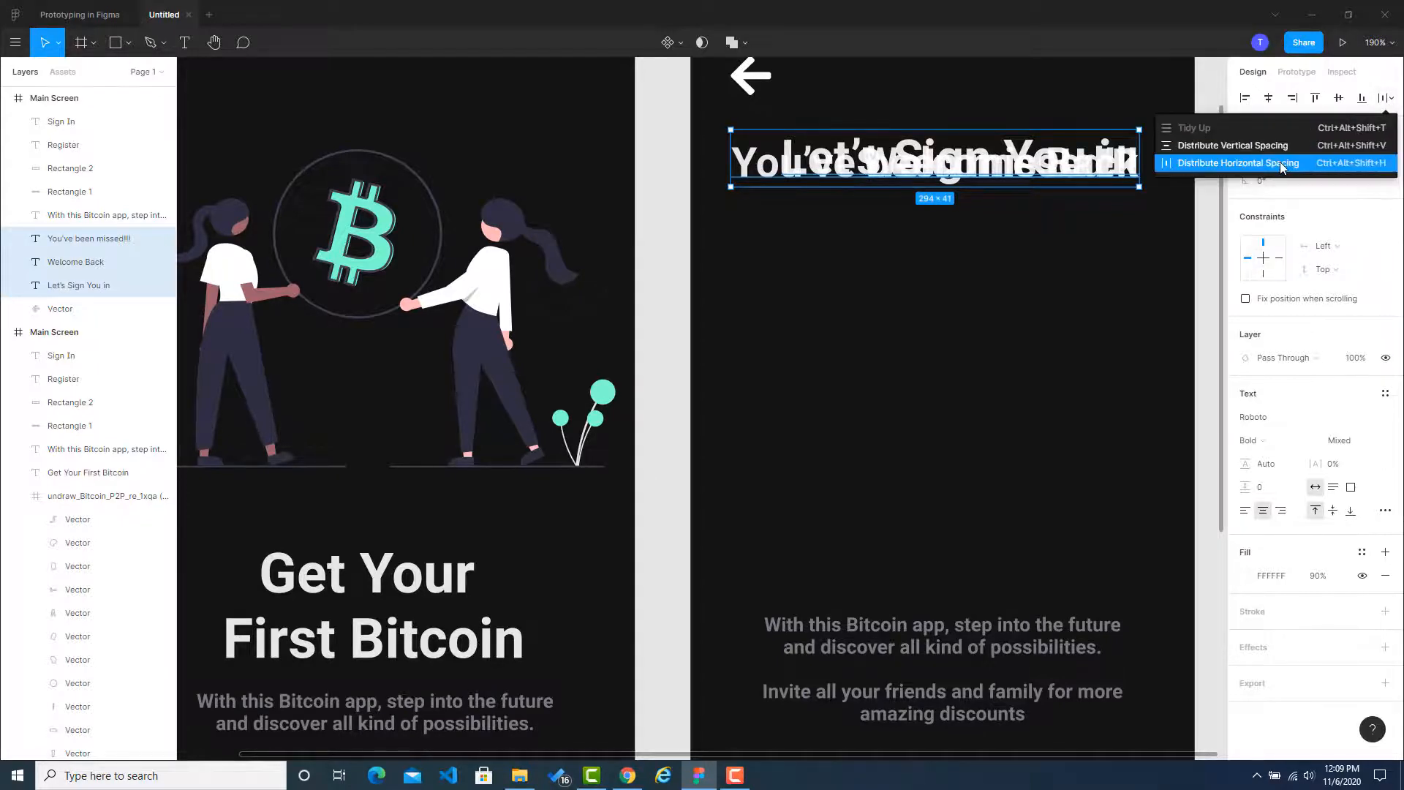
pyautogui.click(1279, 161)
pyautogui.click(1389, 98)
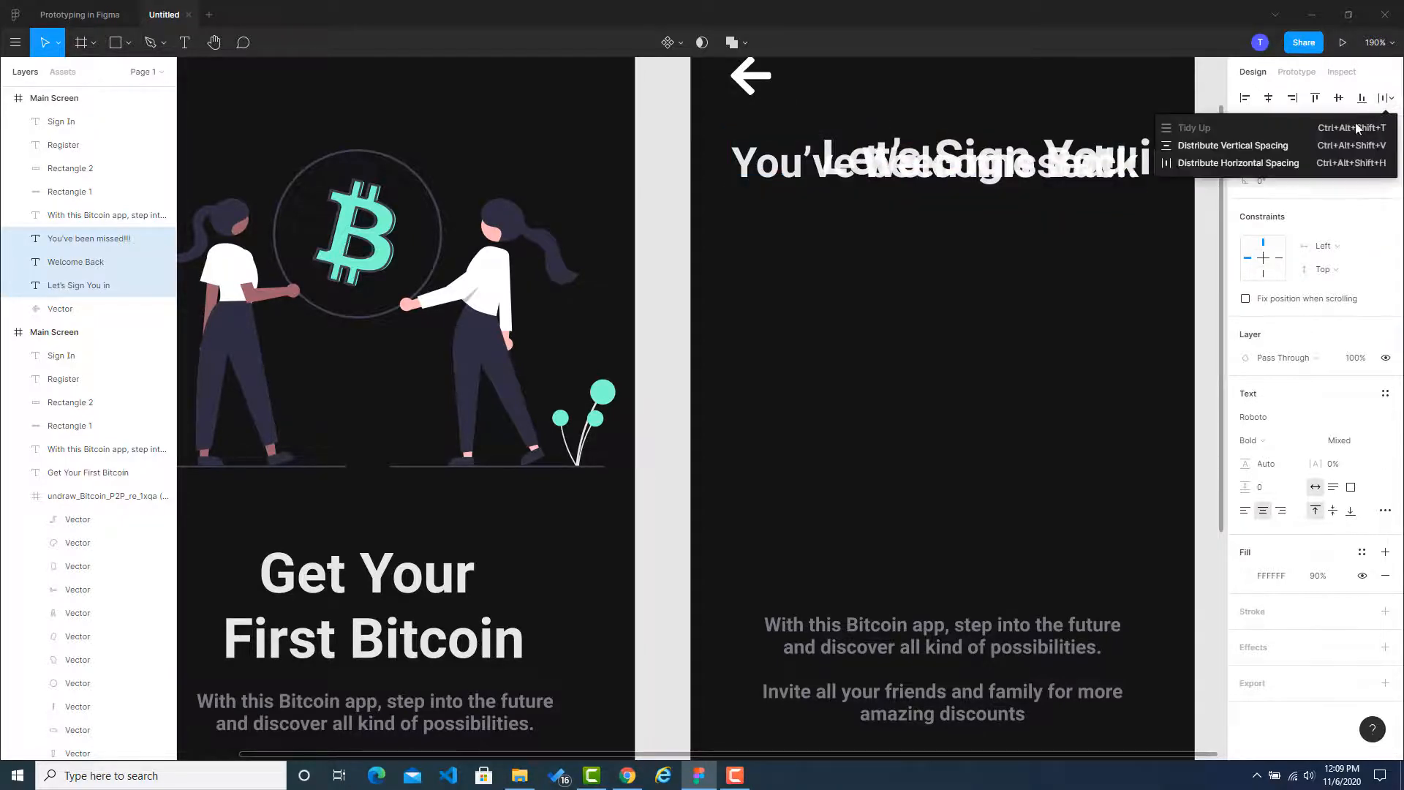
pyautogui.click(1309, 144)
# Undo the recent distribution and alignment changes on the three sign-in headings.
pyautogui.hotkey('ctrl', 'z')
pyautogui.hotkey('ctrl', 'z')
pyautogui.hotkey('ctrl', 'z')
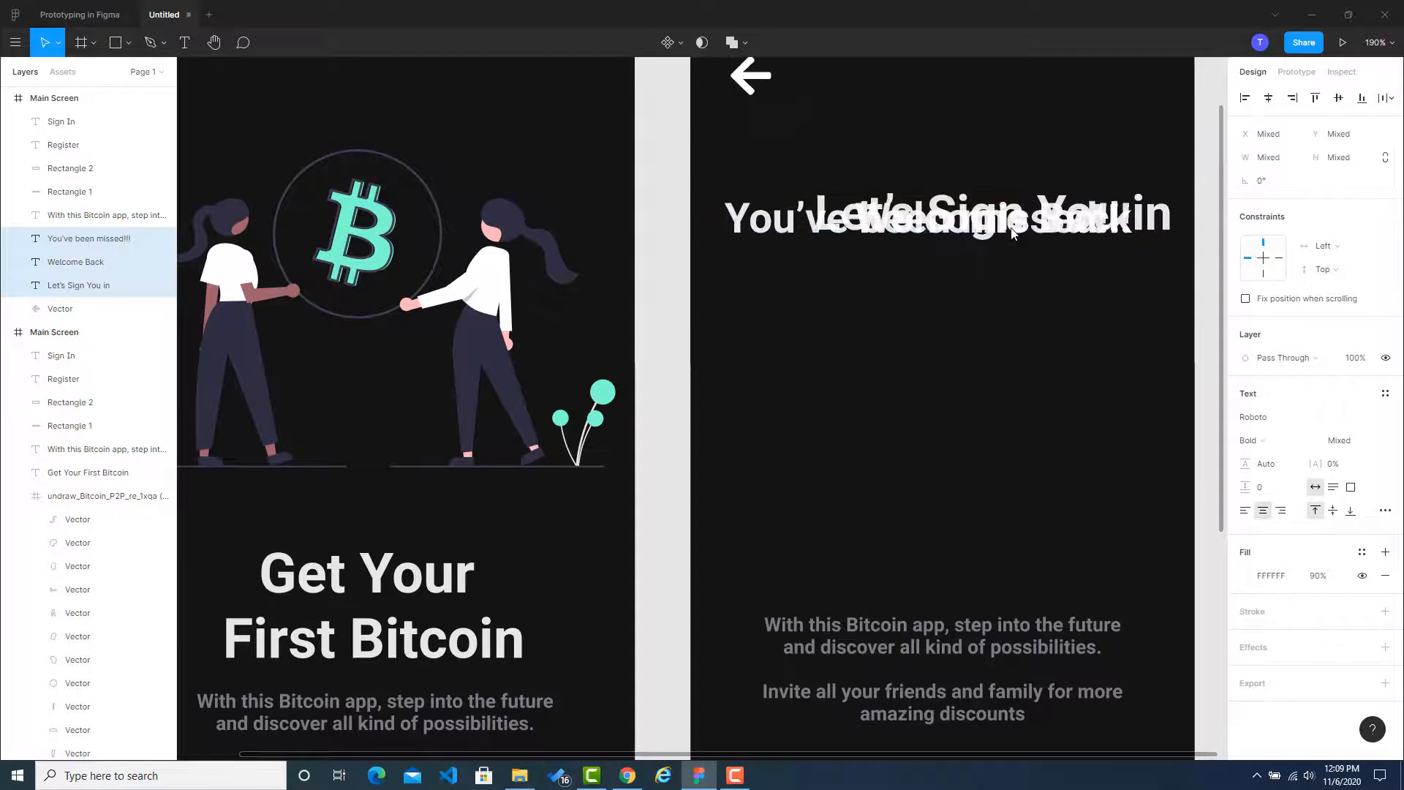
pyautogui.hotkey('ctrl', 'z')
pyautogui.hotkey('ctrl', 'z')
pyautogui.hotkey('ctrl', 'z')
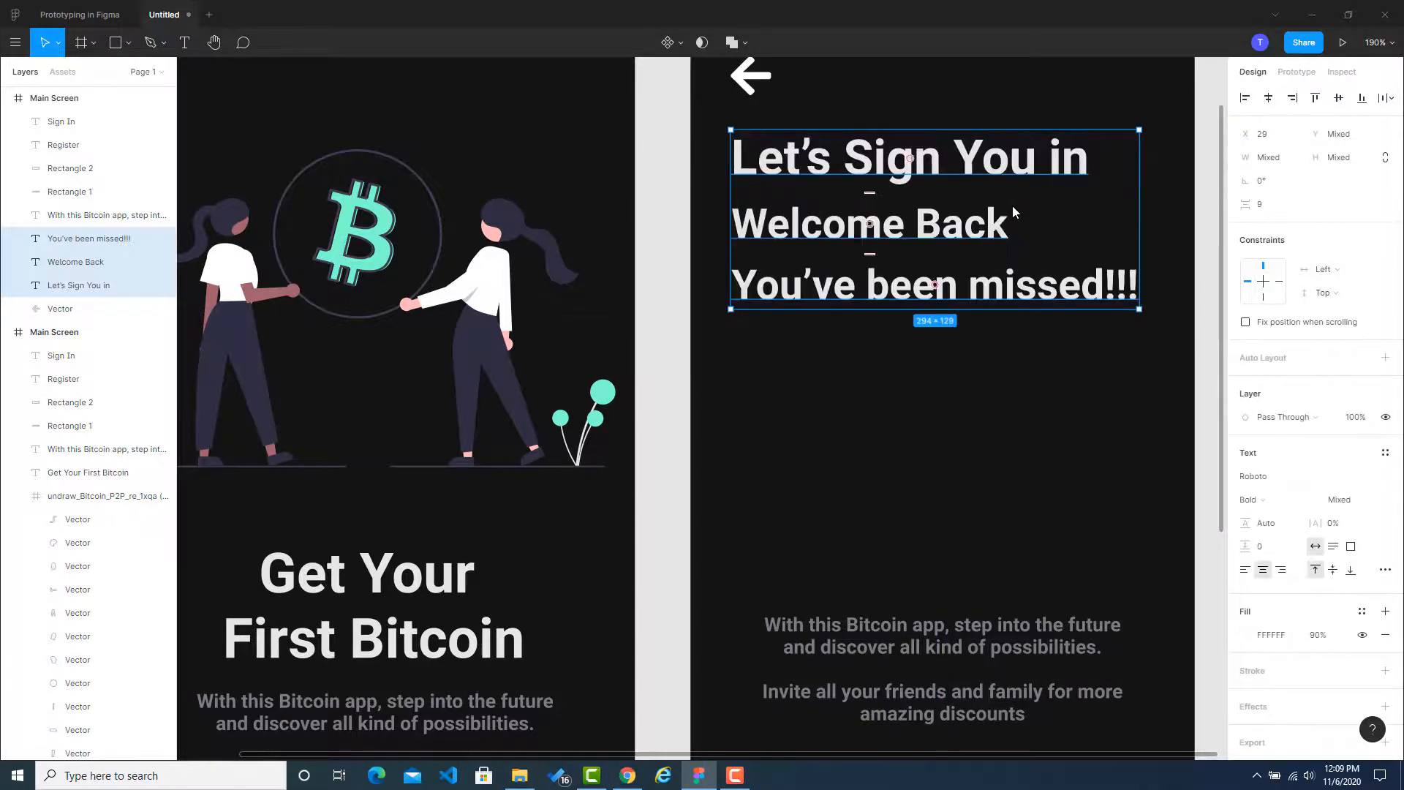
# Select the three left-aligned sign-in headings and distribute their vertical spacing evenly.
pyautogui.click(962, 372)
pyautogui.moveTo(869, 348); pyautogui.dragTo(1104, 150)
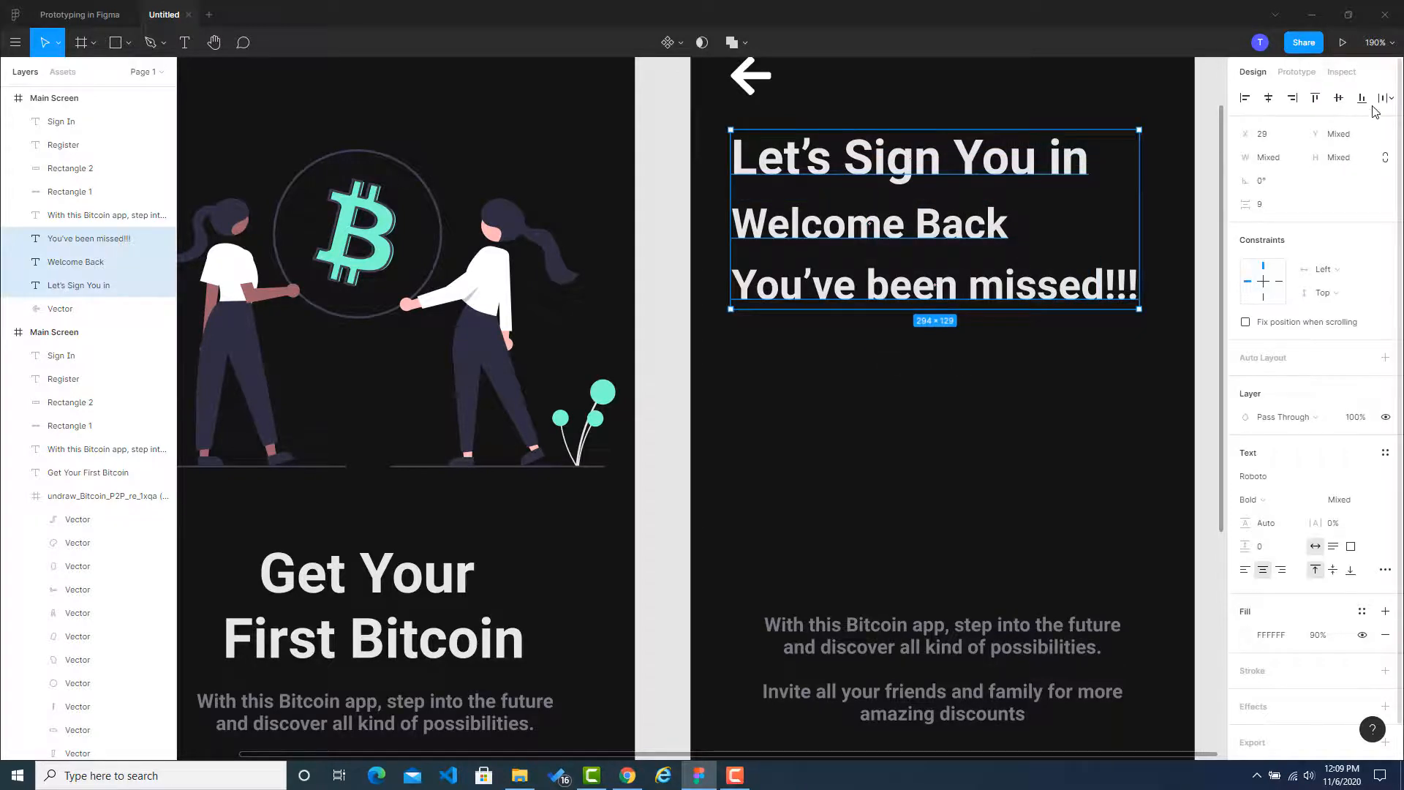
pyautogui.click(1389, 98)
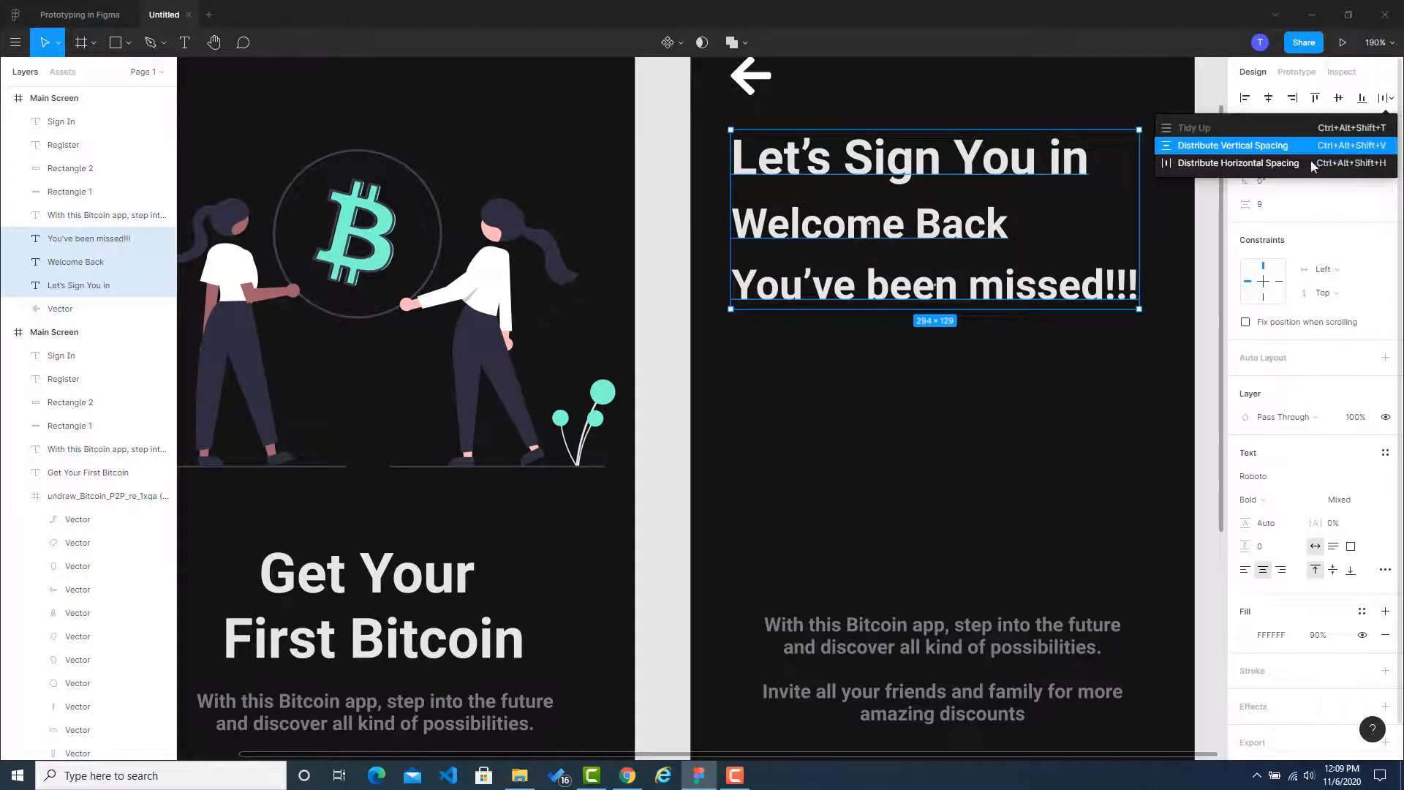
pyautogui.click(1263, 148)
pyautogui.click(1213, 199)
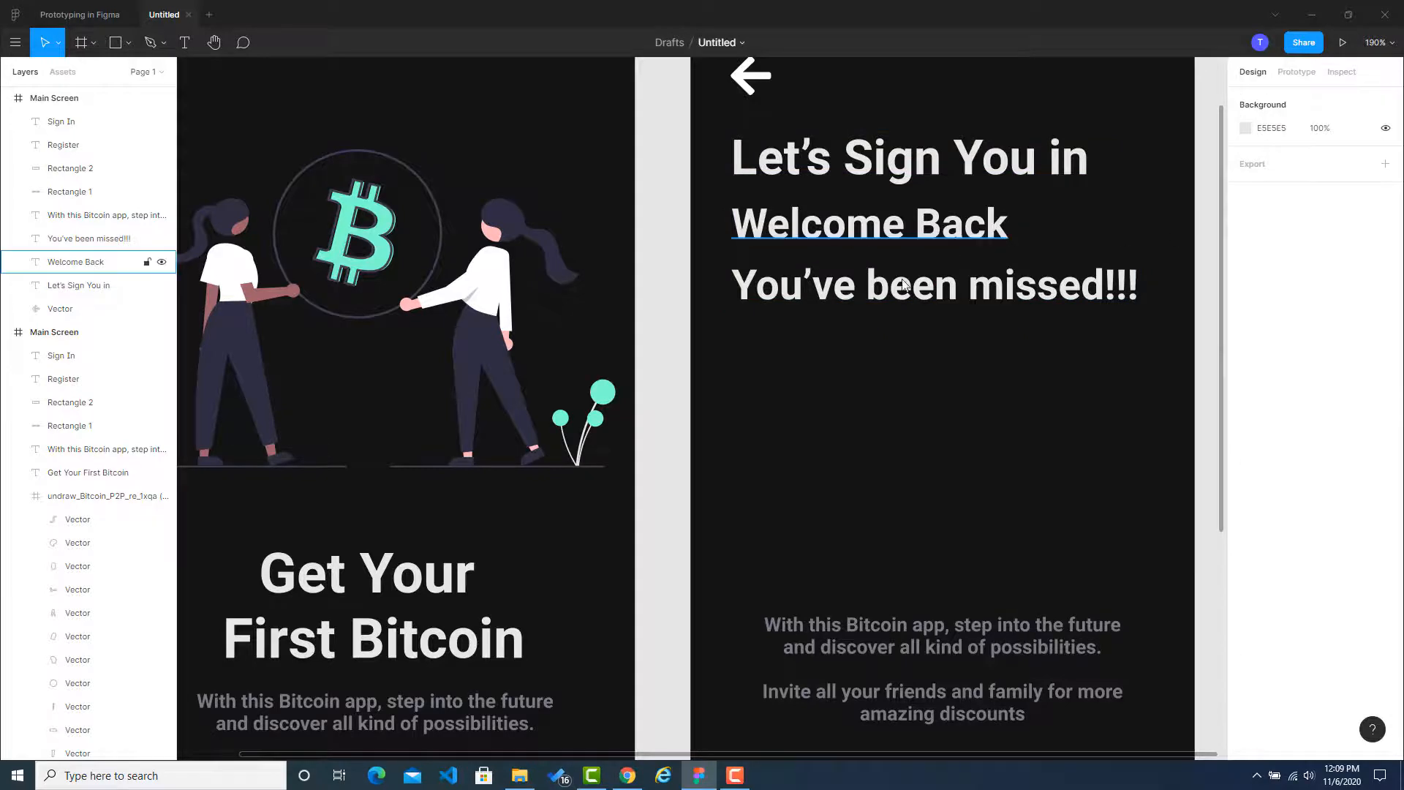
pyautogui.scroll(-3, 889, 351)
pyautogui.scroll(-1, 891, 357)
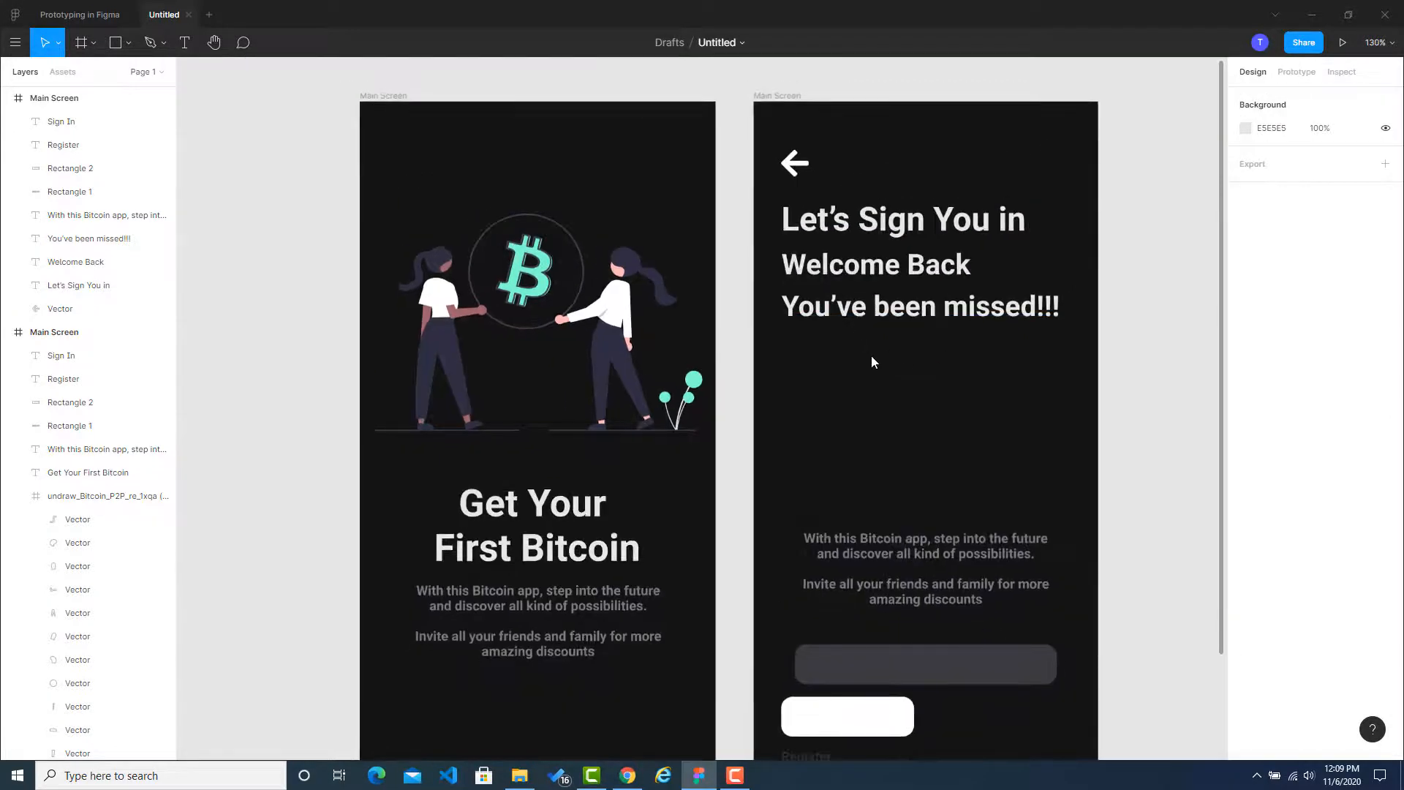
# Check the heading weights in the Dribbble reference, then give "Welcome Back" and "You've been missed!!!" a lighter, non-bold font weight.
pyautogui.click(627, 775)
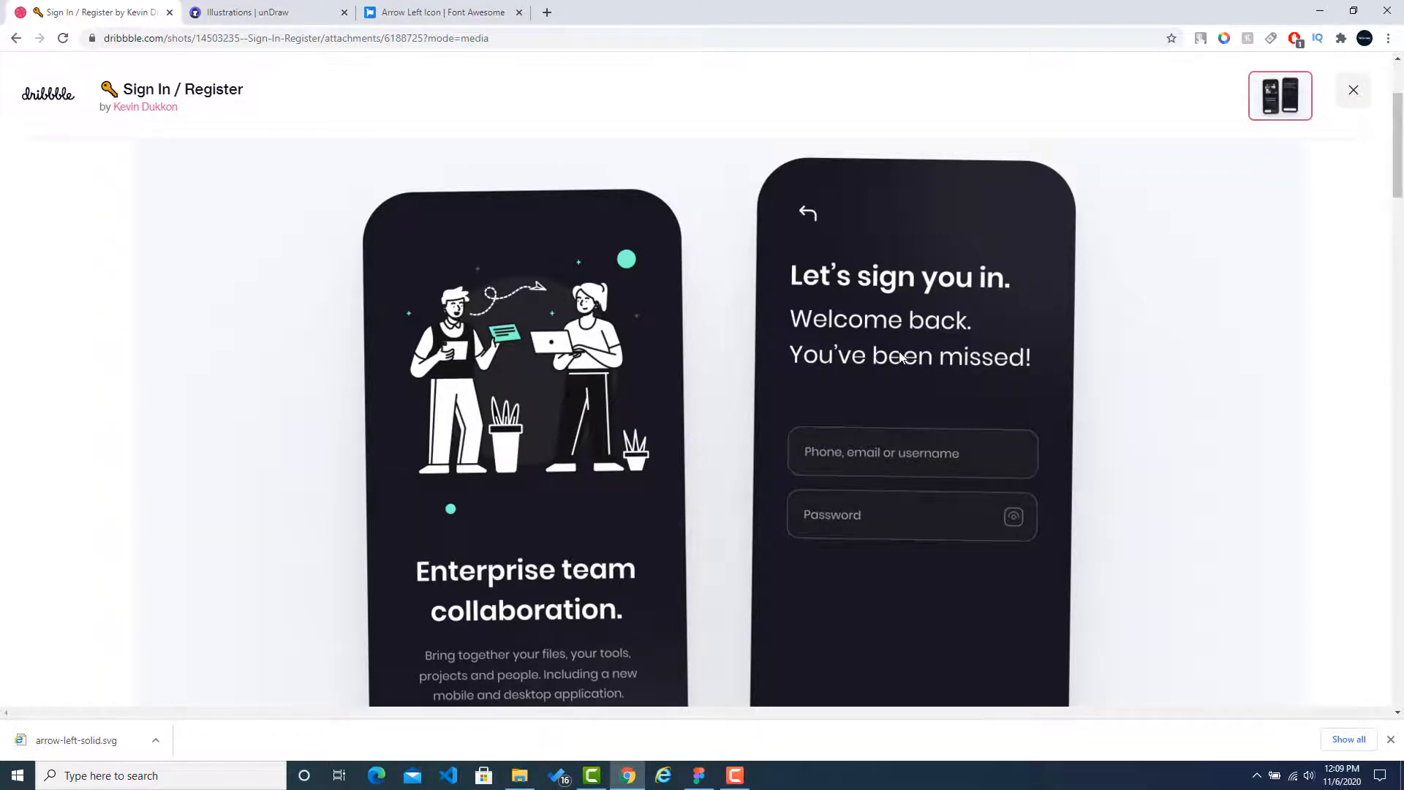
pyautogui.hotkey('alt', 'Tab')
pyautogui.click(899, 269)
pyautogui.click(908, 313)
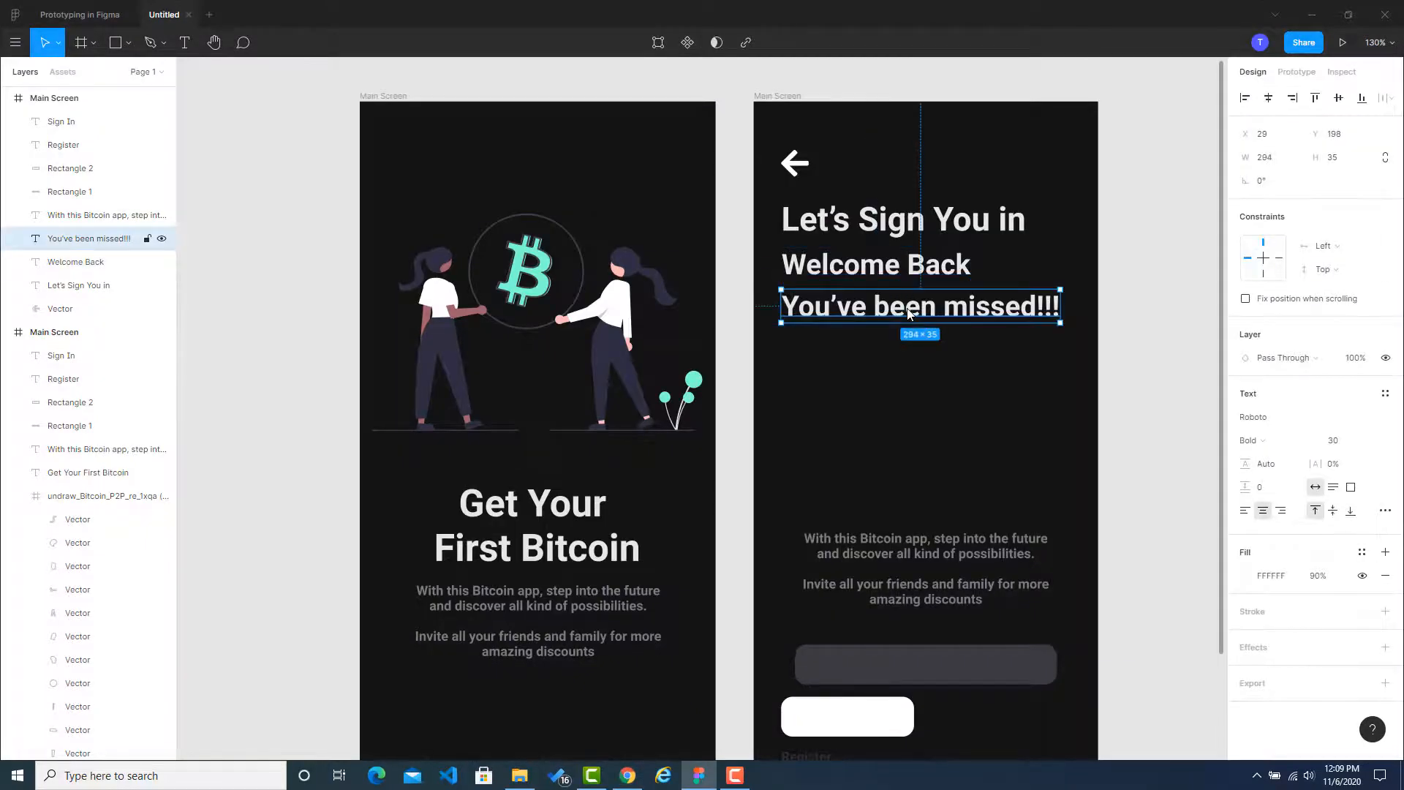
pyautogui.moveTo(904, 376); pyautogui.dragTo(1031, 269)
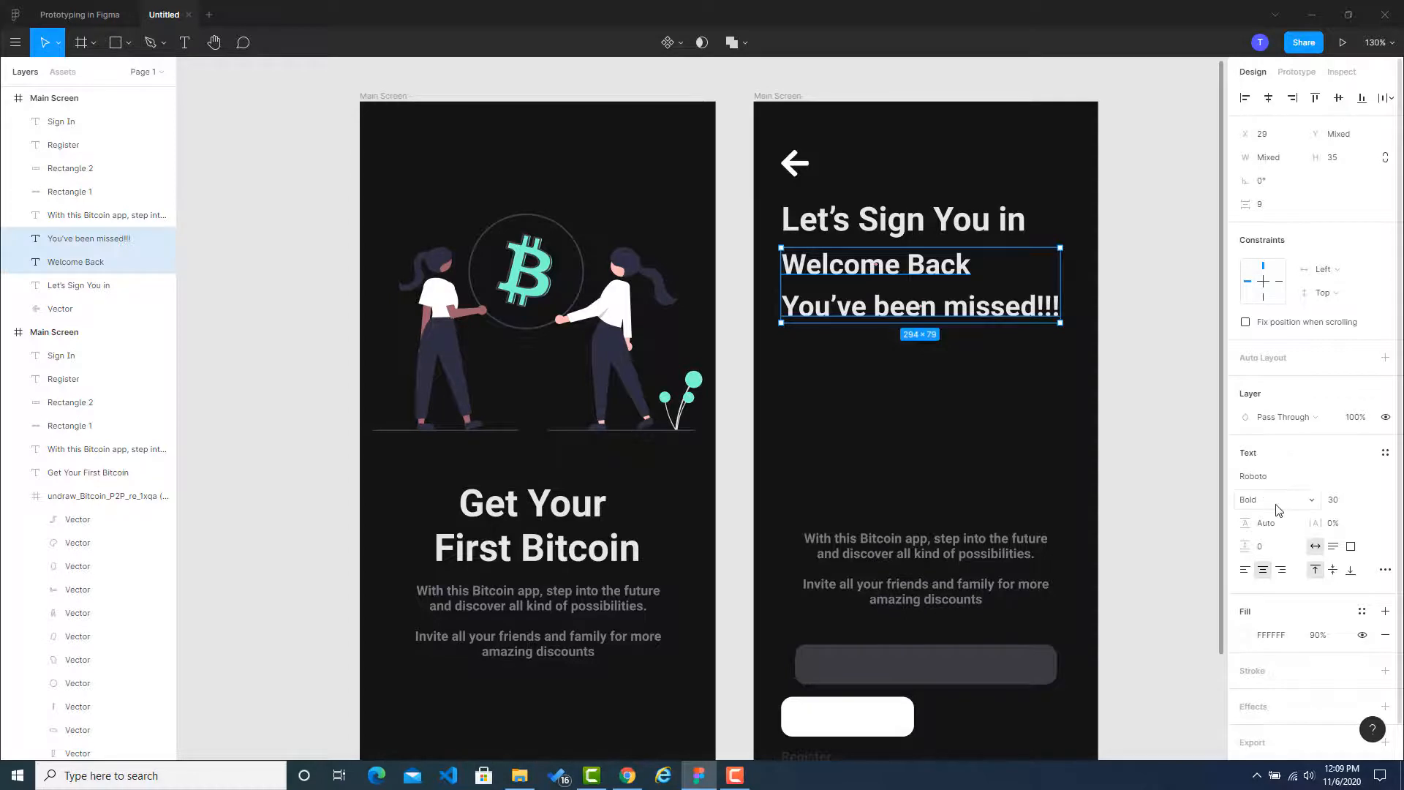
pyautogui.click(1250, 500)
pyautogui.click(1271, 465)
pyautogui.click(1146, 365)
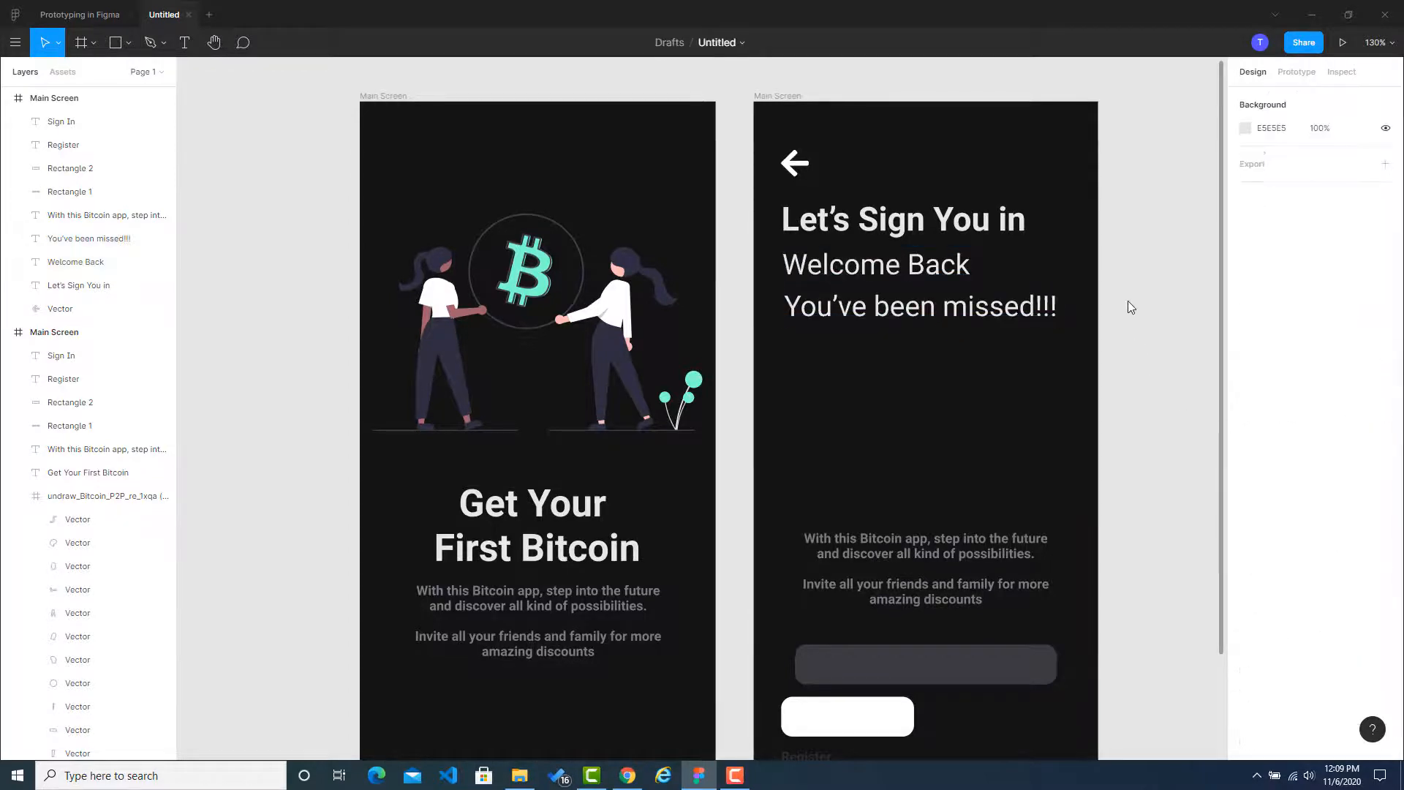
# Check the reference, then move the sign-in screen's grey rectangle below the headings to X 35, Y 304 and widen it to 293.
pyautogui.hotkey('alt', 'Tab')
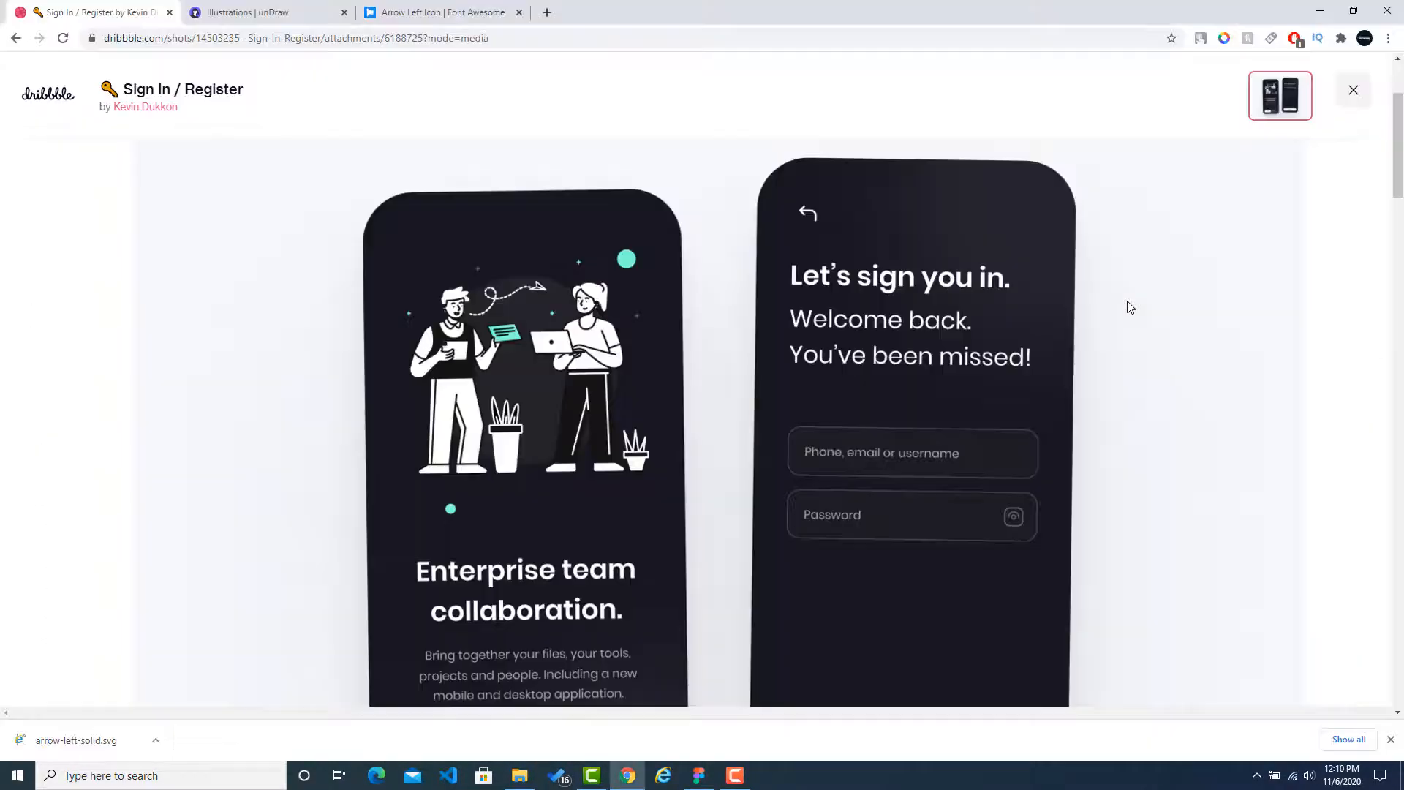
pyautogui.scroll(-2, 881, 457)
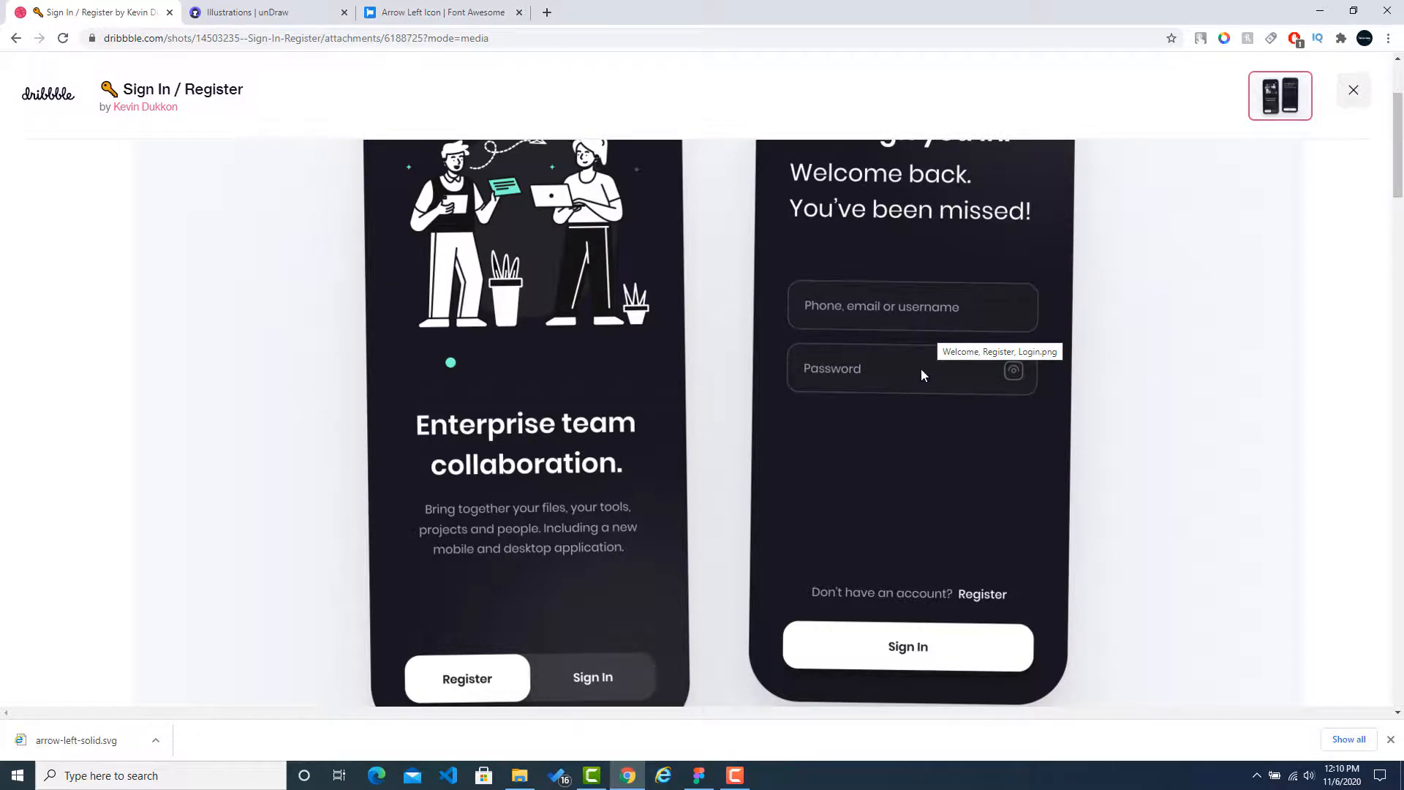
pyautogui.hotkey('alt', 'Tab')
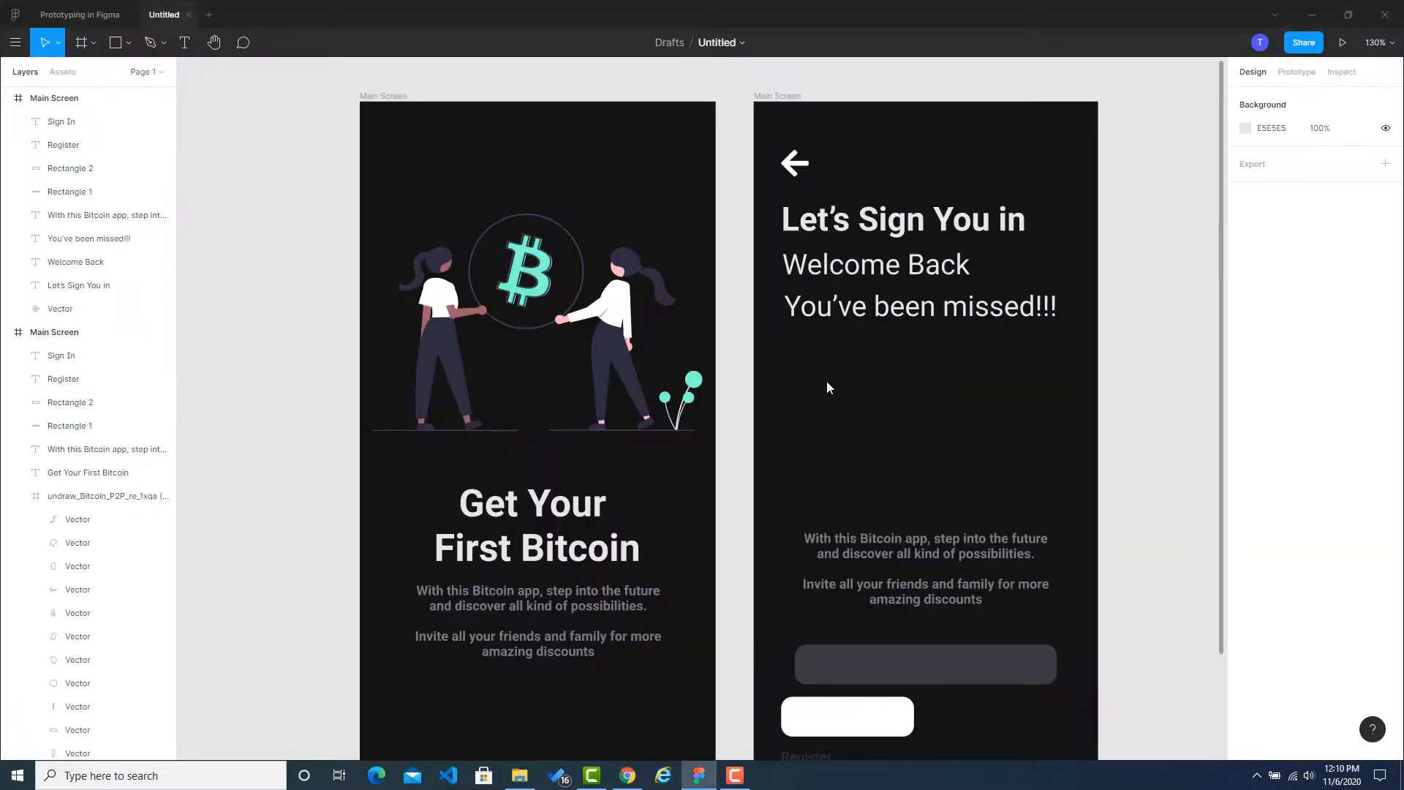
pyautogui.scroll(-3, 1029, 543)
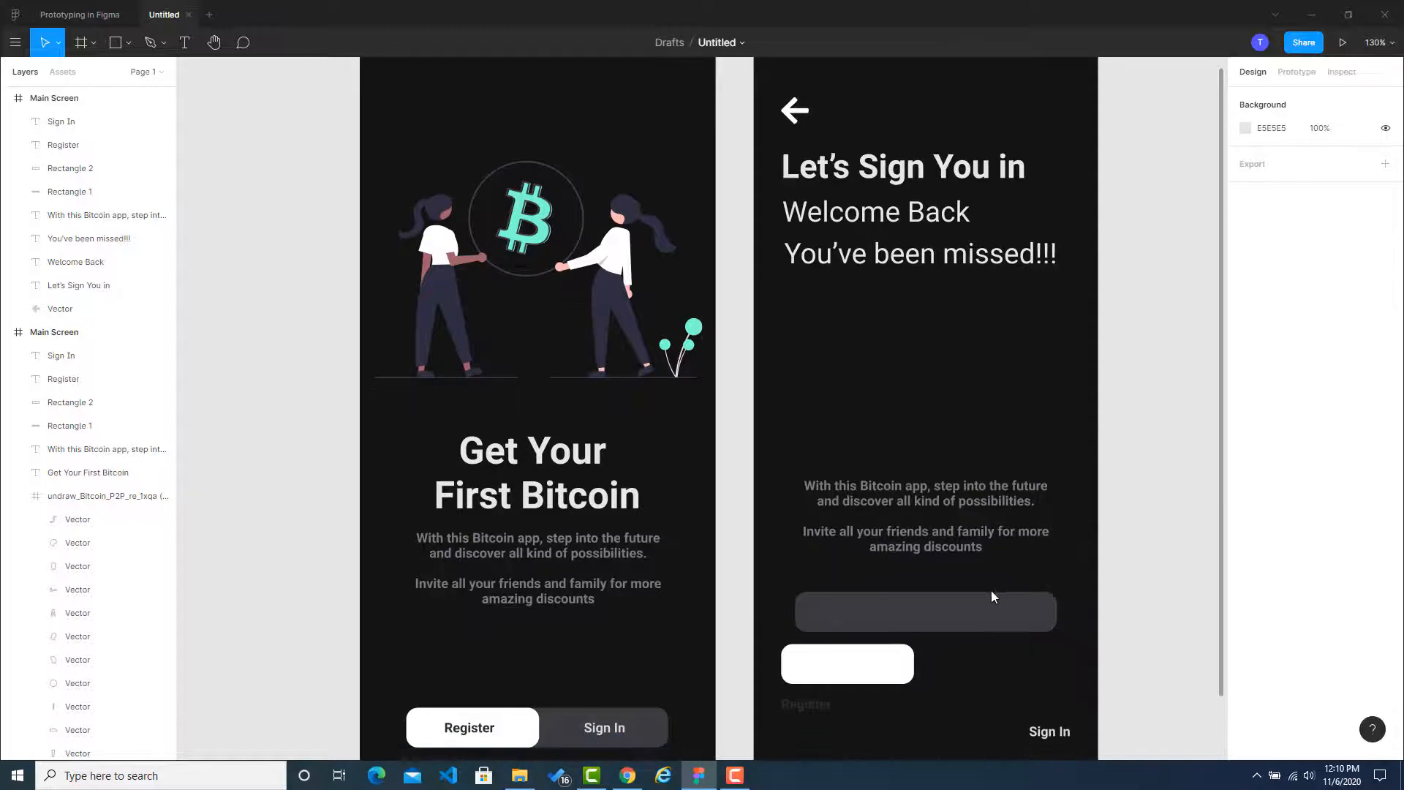
pyautogui.scroll(-2, 986, 595)
pyautogui.scroll(3, 968, 559)
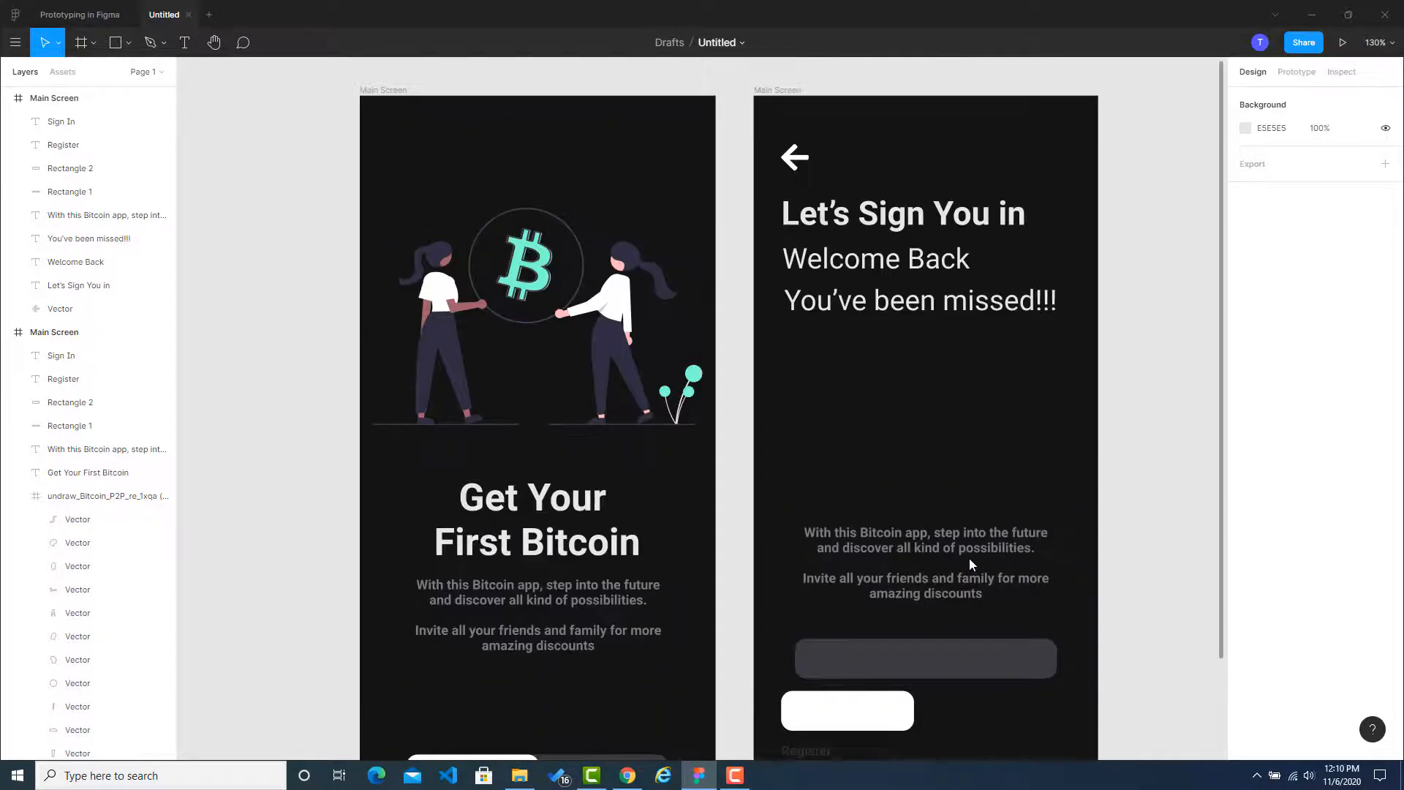
pyautogui.scroll(-5, 972, 565)
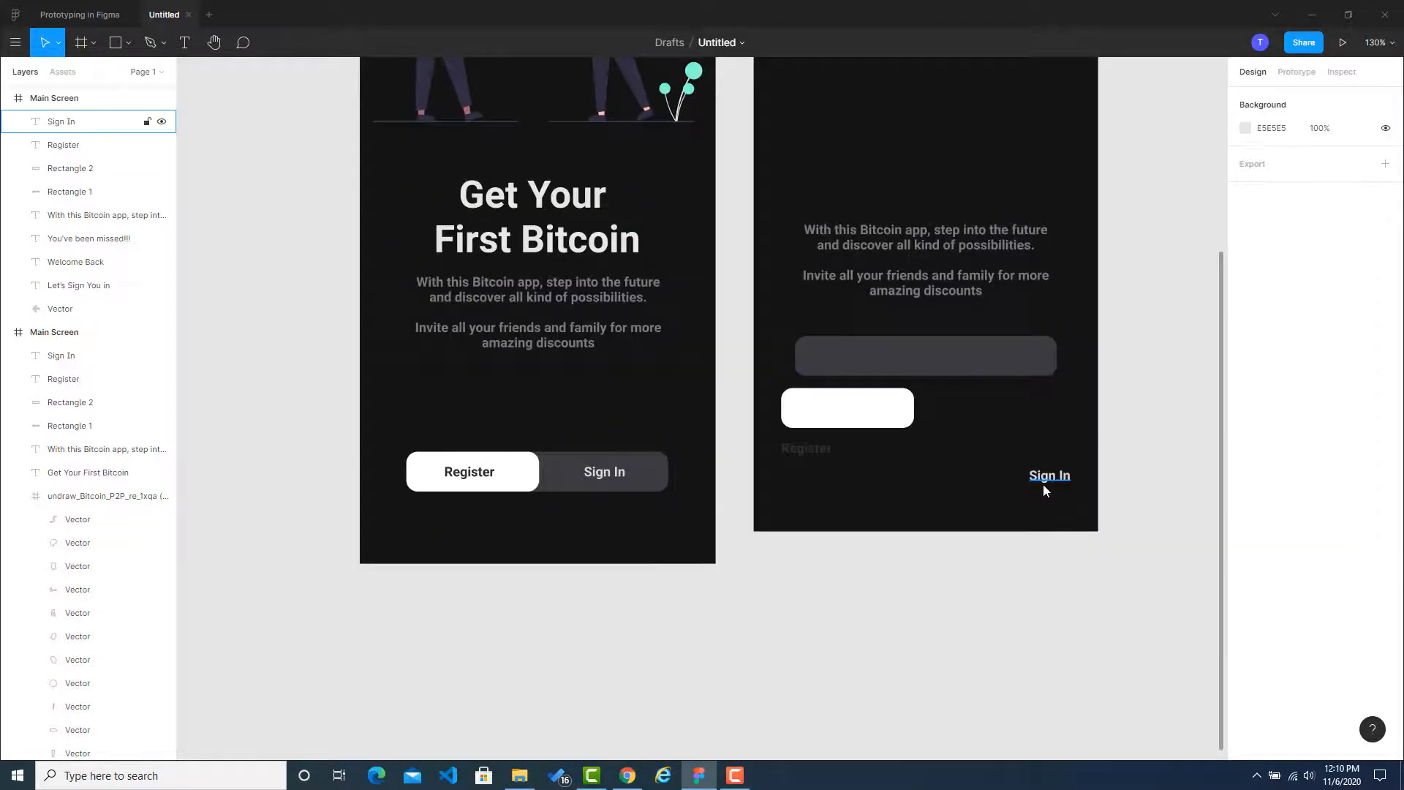
pyautogui.scroll(3, 863, 553)
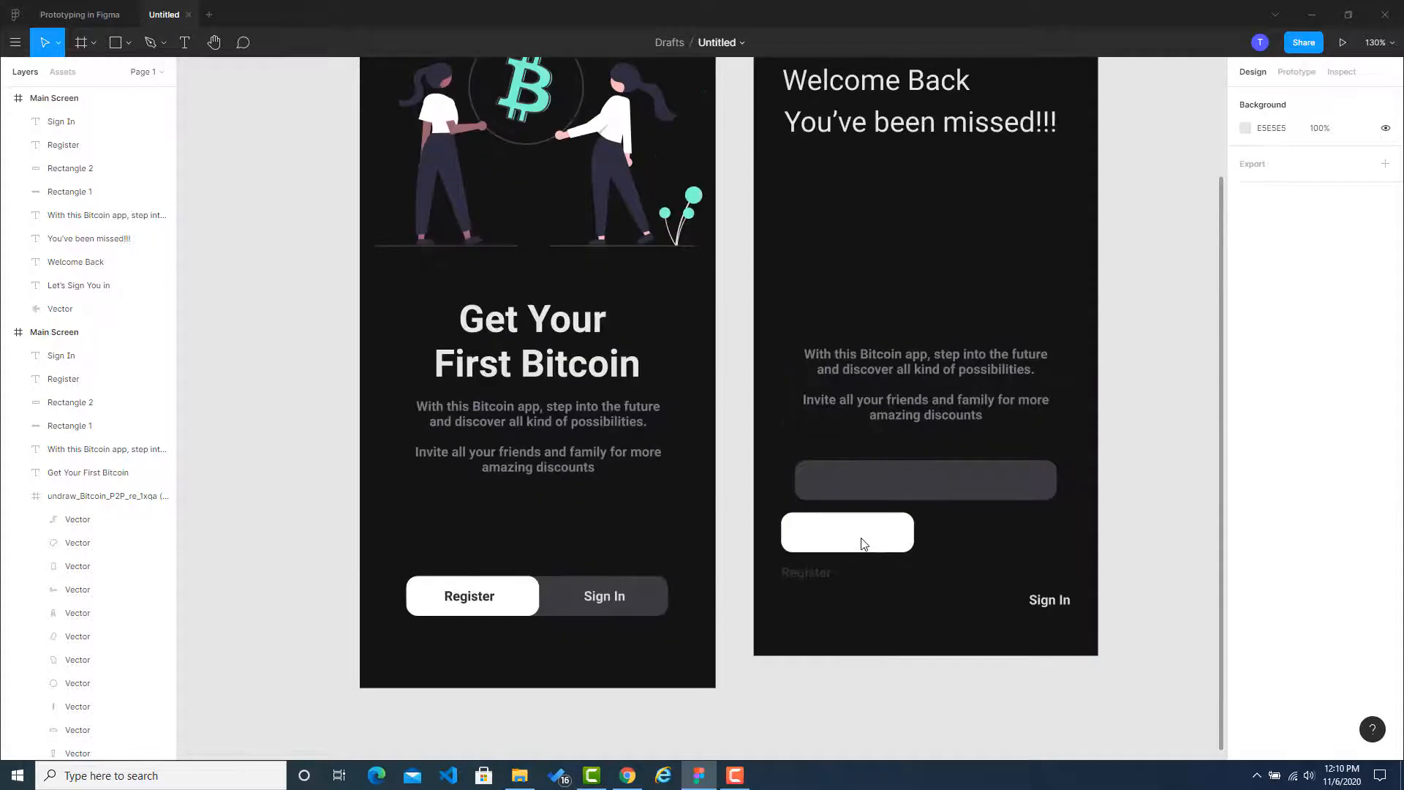
pyautogui.moveTo(892, 480); pyautogui.dragTo(885, 222)
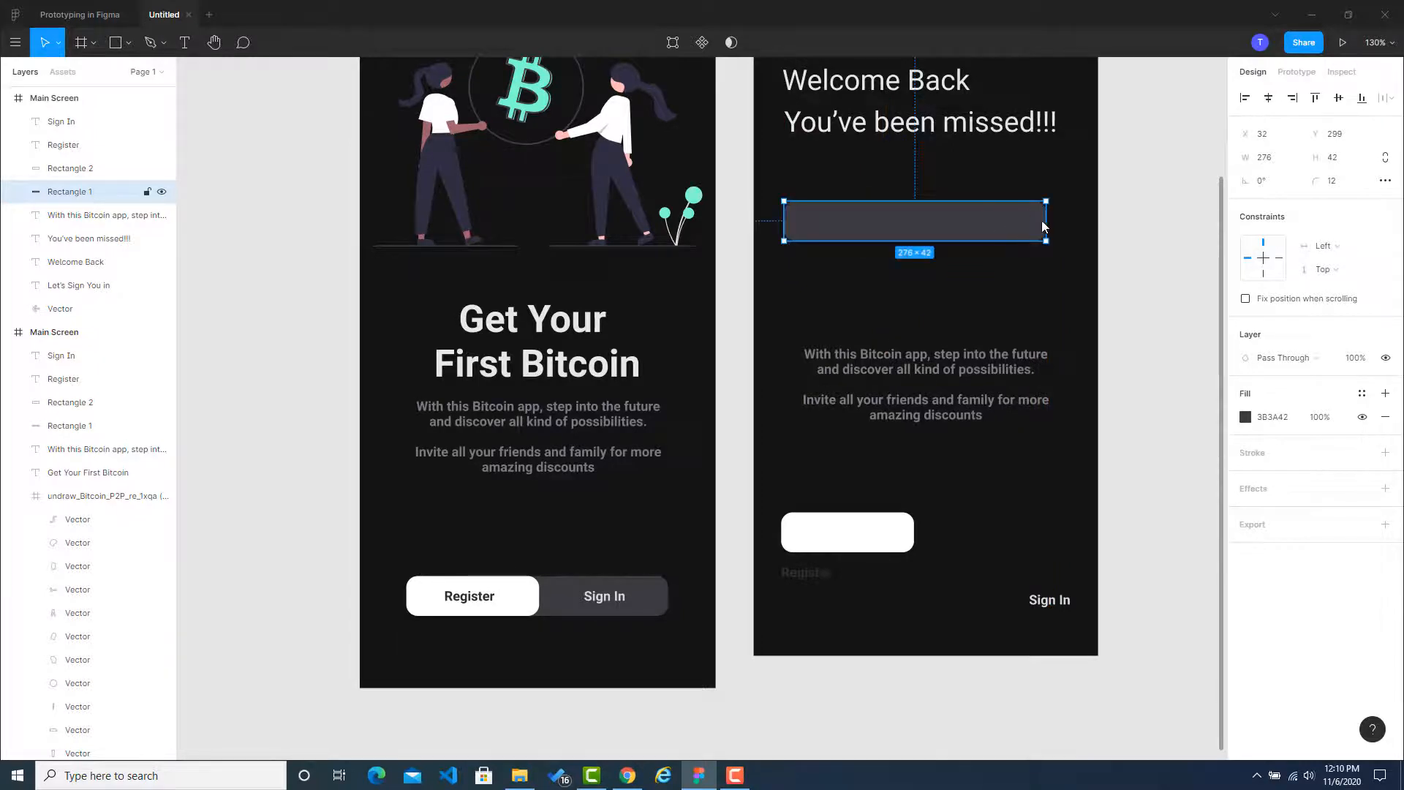
pyautogui.moveTo(1050, 220)
pyautogui.mouseDown()
pyautogui.moveTo(1061, 221)
pyautogui.moveTo(1024, 225)
pyautogui.mouseUp()
pyautogui.click(1107, 252)
# Duplicate the grey rectangle and place the copy directly beneath it as a second input field.
pyautogui.click(993, 248)
pyautogui.hotkey('ctrl', 'c')
pyautogui.hotkey('ctrl', 'v')
pyautogui.moveTo(972, 231); pyautogui.dragTo(973, 291)
pyautogui.click(1178, 313)
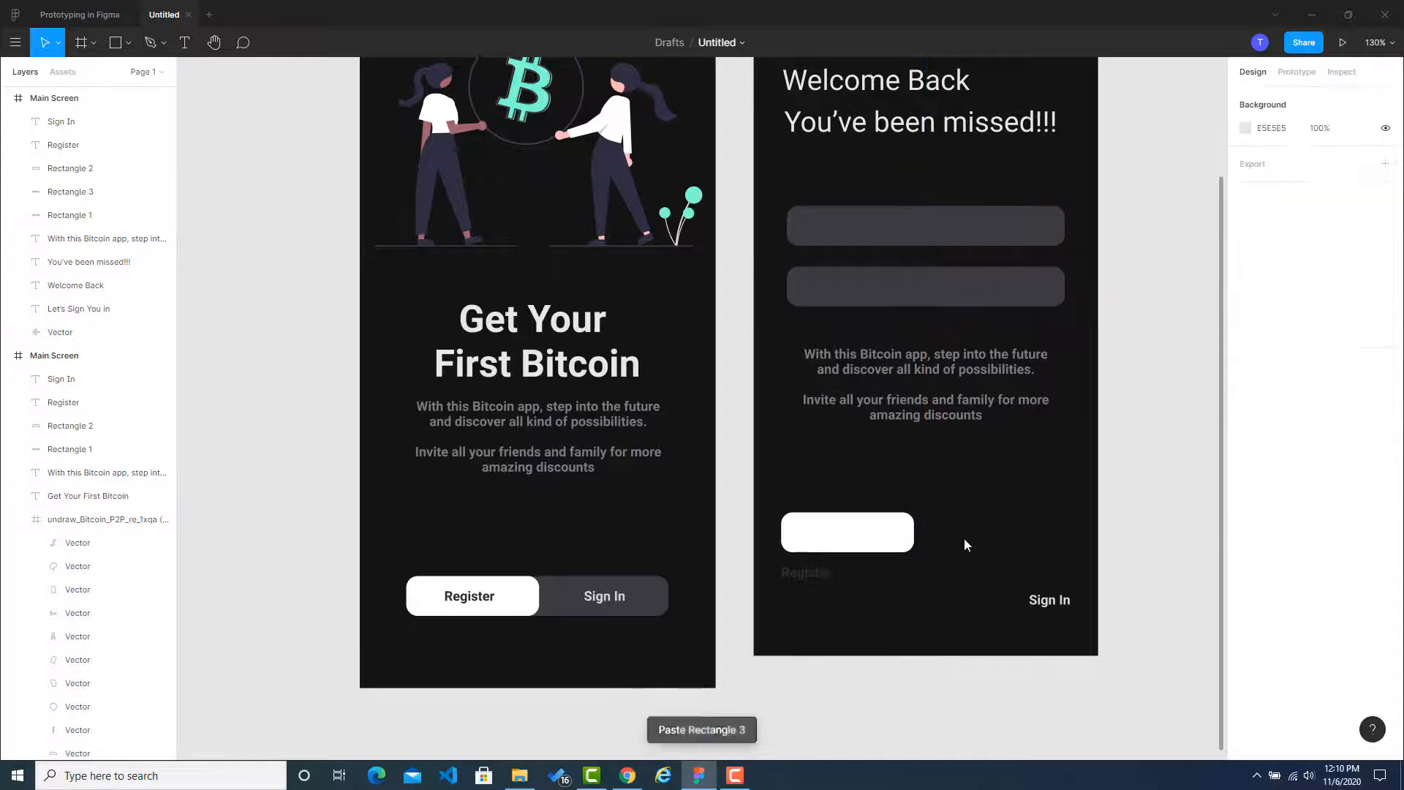
# Delete the grey paragraph, the white rectangle, and the "Register" and "Sign In" labels from the sign-in screen.
pyautogui.moveTo(865, 586); pyautogui.dragTo(1046, 394)
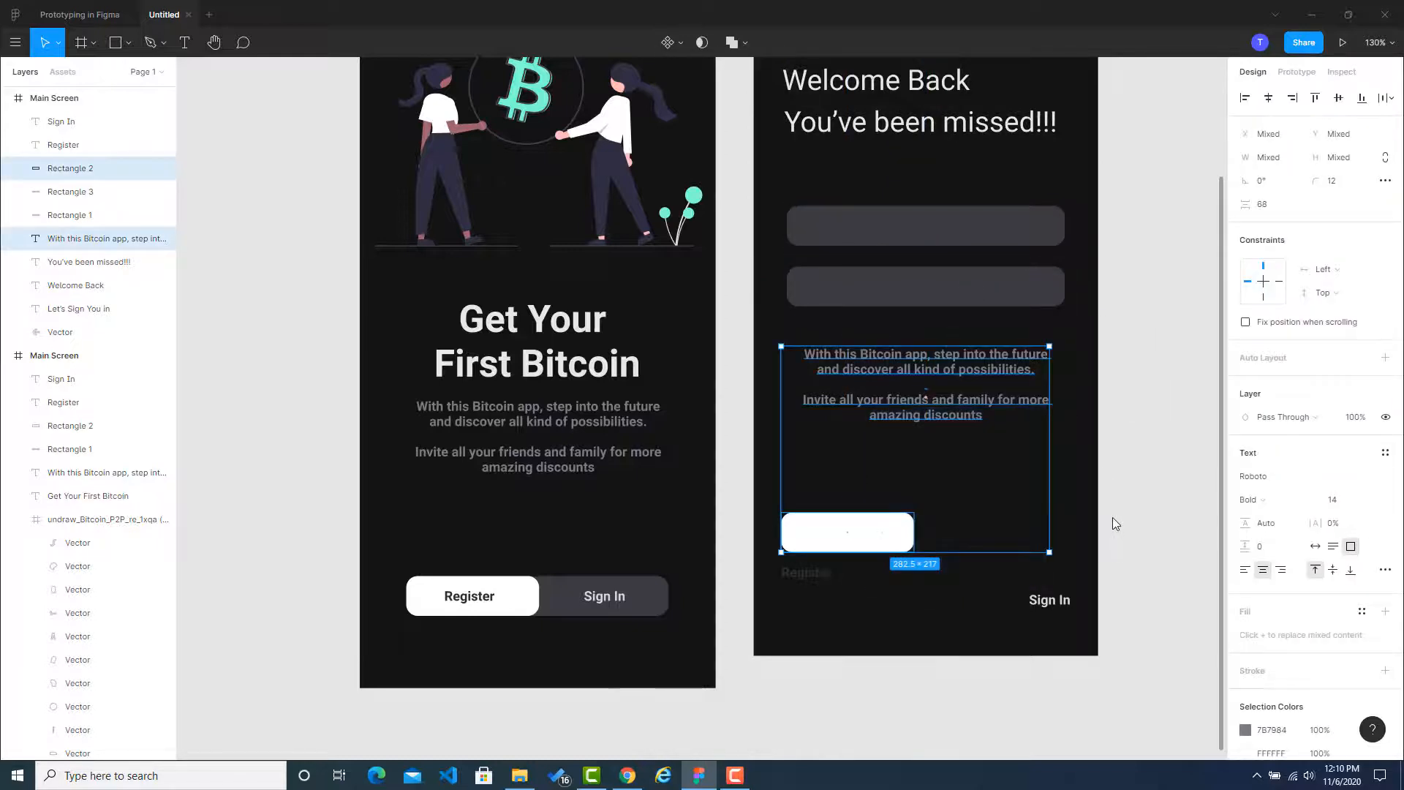
pyautogui.press('Delete')
pyautogui.click(804, 574)
pyautogui.press('Delete')
pyautogui.click(1049, 599)
pyautogui.press('Delete')
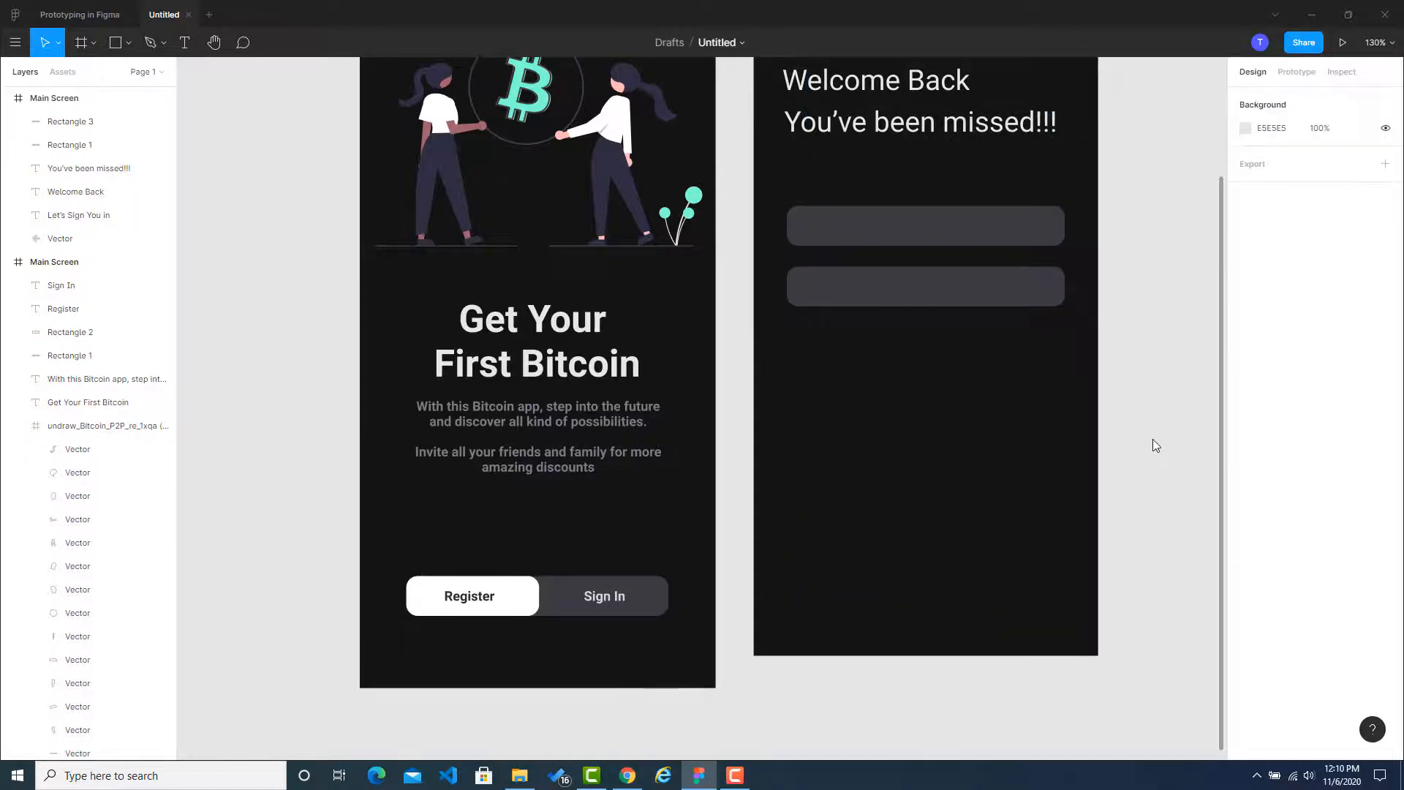
# Examine the phone and password fields in the Dribbble reference at a larger zoom.
pyautogui.hotkey('alt', 'Tab')
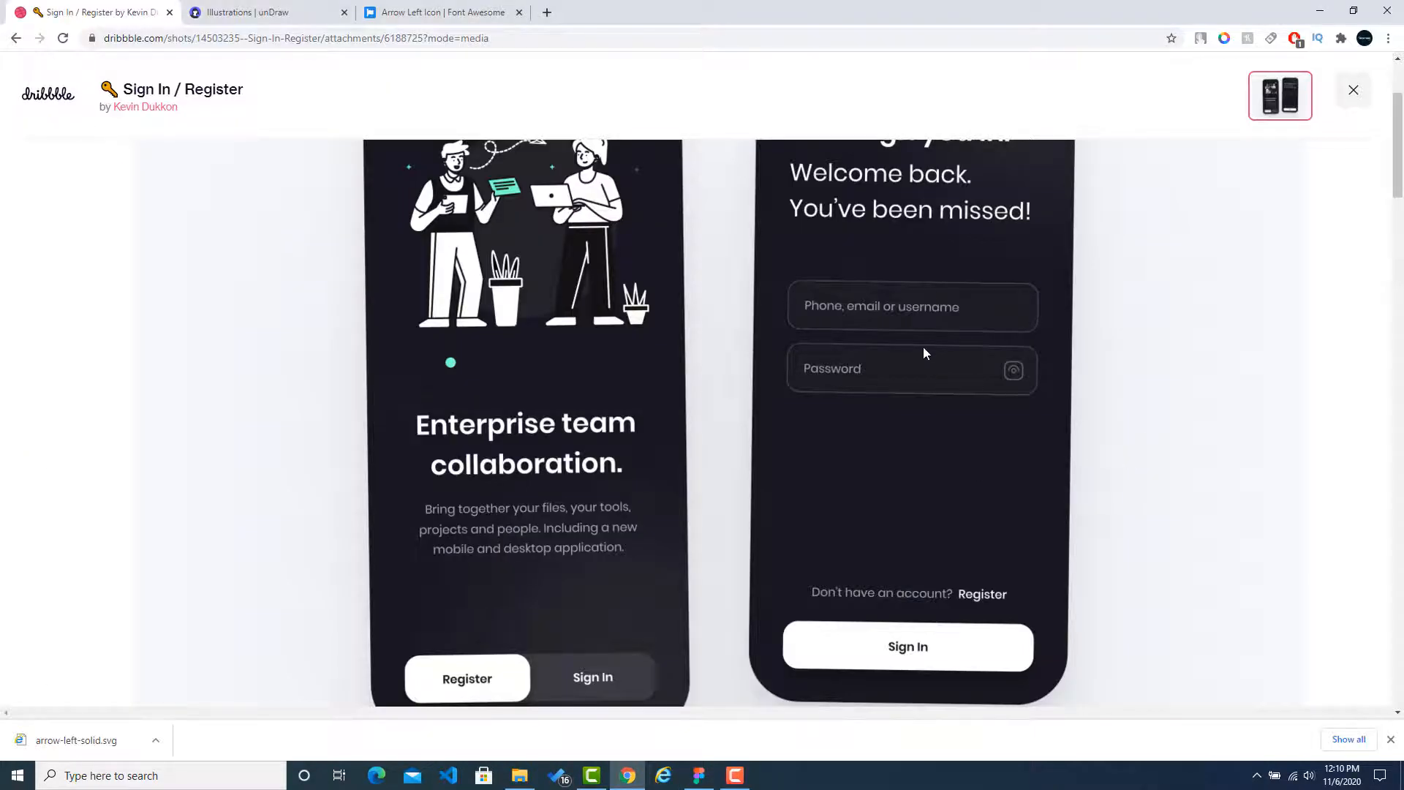
pyautogui.hotkey('alt', 'Tab')
pyautogui.click(898, 234)
pyautogui.hotkey('alt', 'Tab')
pyautogui.hotkey('alt', 'Tab')
pyautogui.hotkey('alt', 'Tab')
pyautogui.hotkey('ctrl', '+')
pyautogui.hotkey('ctrl', '+')
pyautogui.hotkey('ctrl', '+')
pyautogui.hotkey('ctrl', '+')
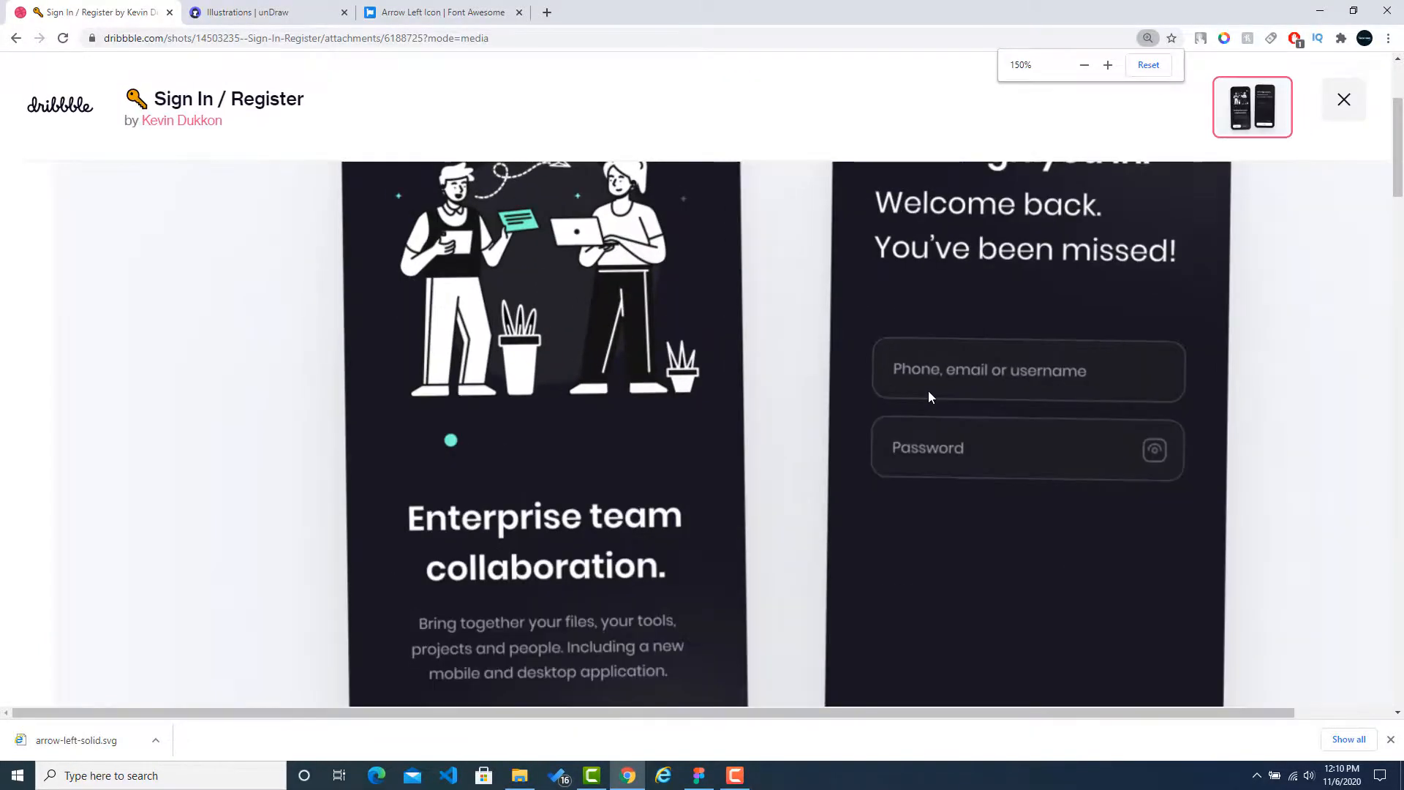
pyautogui.scroll(-10, 1111, 458)
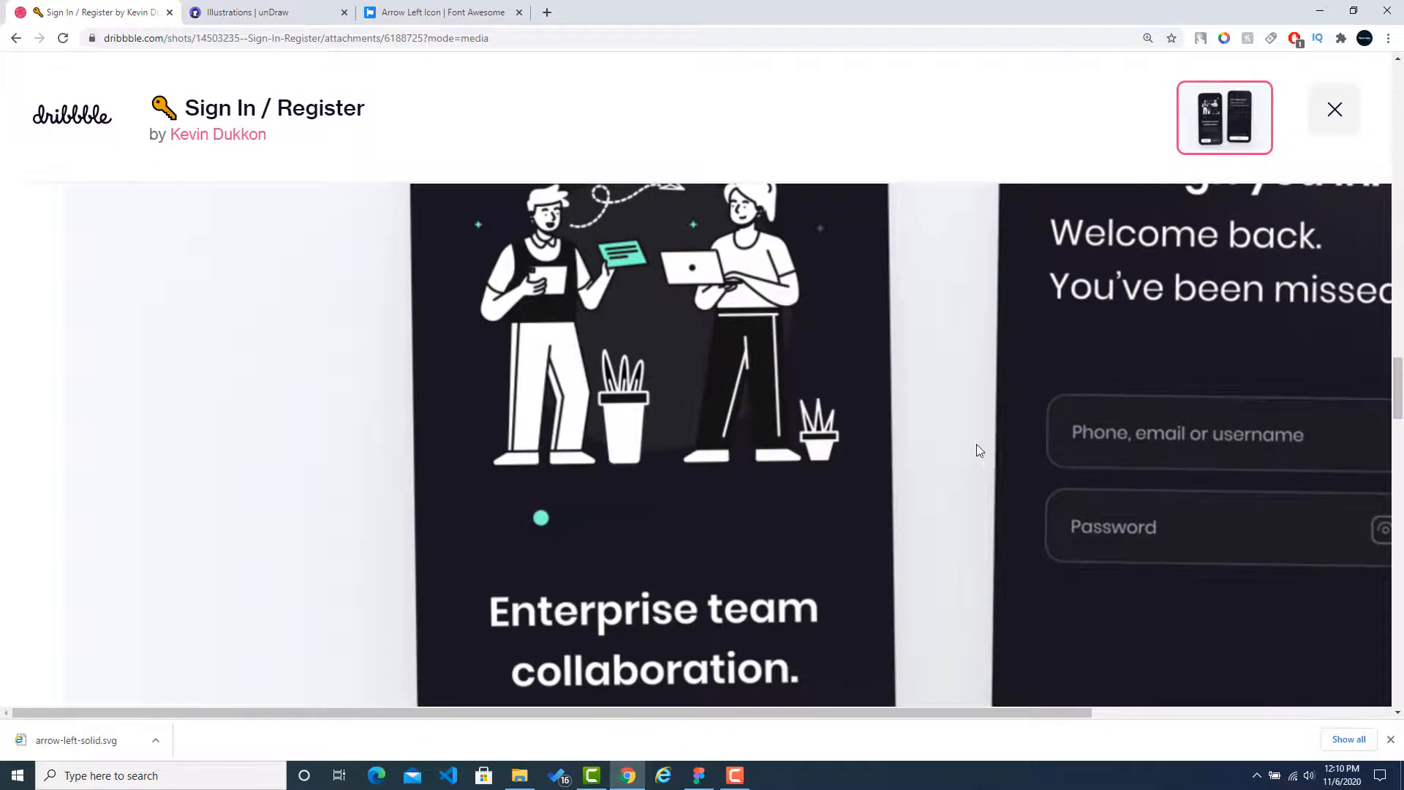
pyautogui.moveTo(1053, 711); pyautogui.dragTo(1131, 712)
# Sample the background colour #1e1d25 of the reference's phone field with the colour picker extension and copy its hex code.
pyautogui.click(1225, 38)
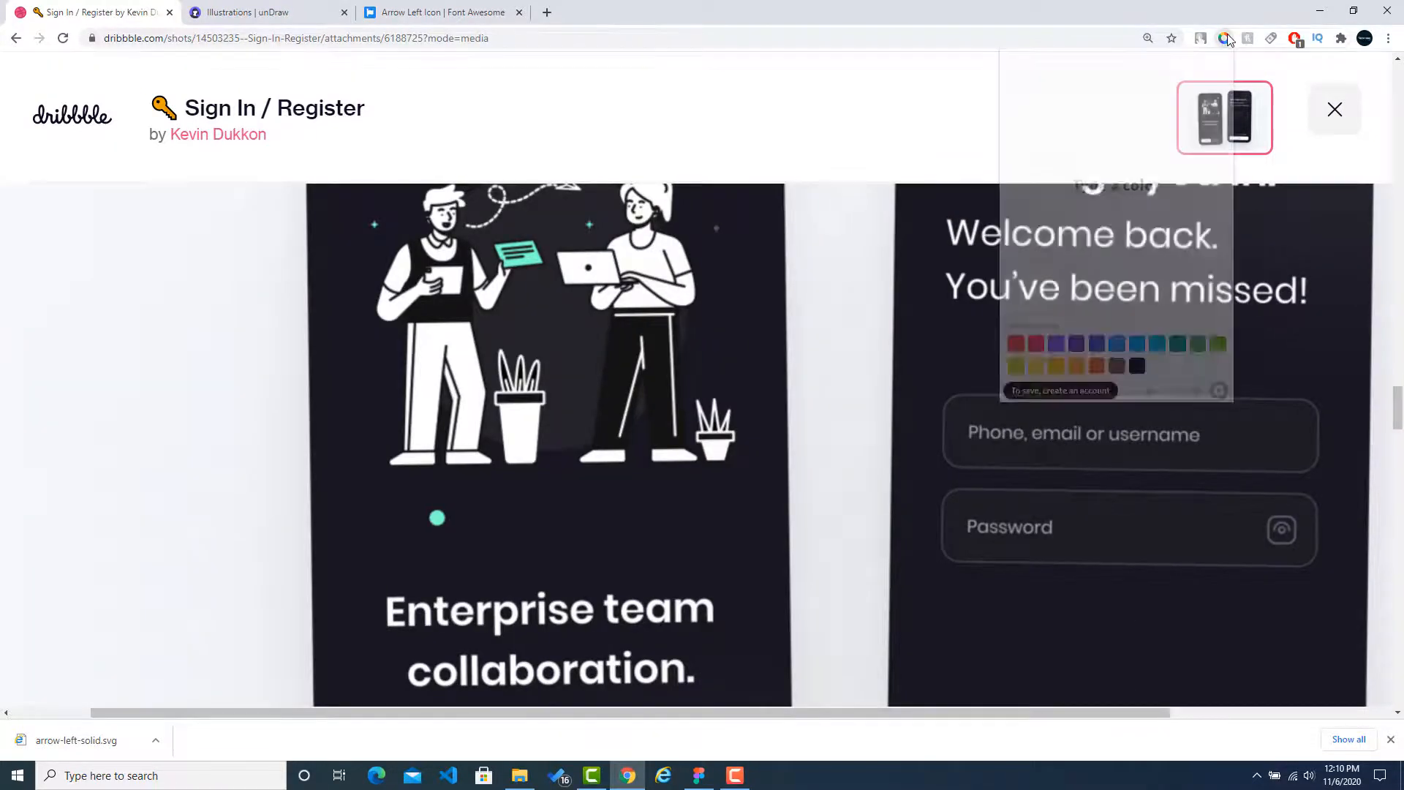
pyautogui.click(1149, 393)
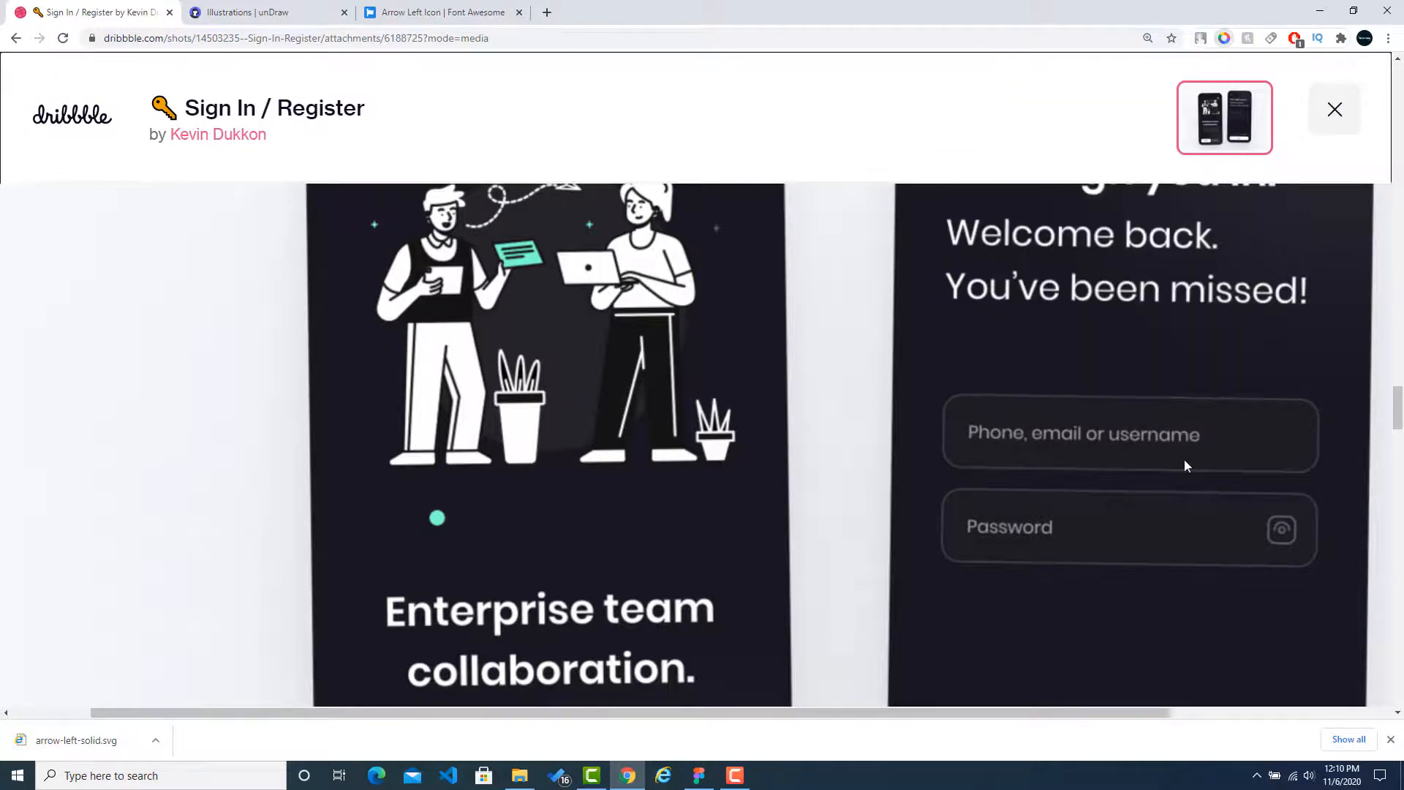
pyautogui.click(1232, 446)
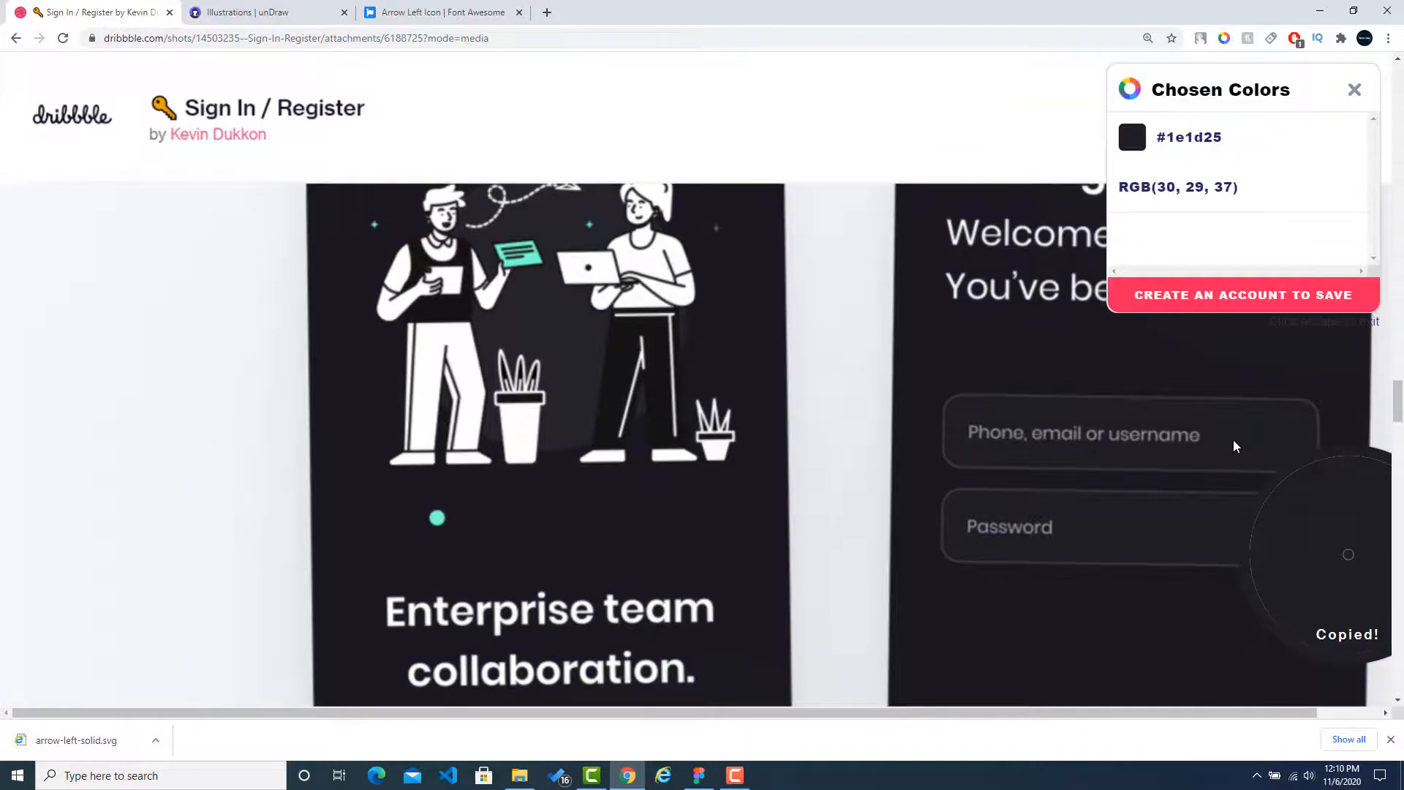
pyautogui.click(1199, 137)
# Switch to Figma and set the fill of both input field rectangles on the sign-in screen to 1E1D25.
pyautogui.click(699, 775)
pyautogui.click(945, 235)
pyautogui.click(1272, 417)
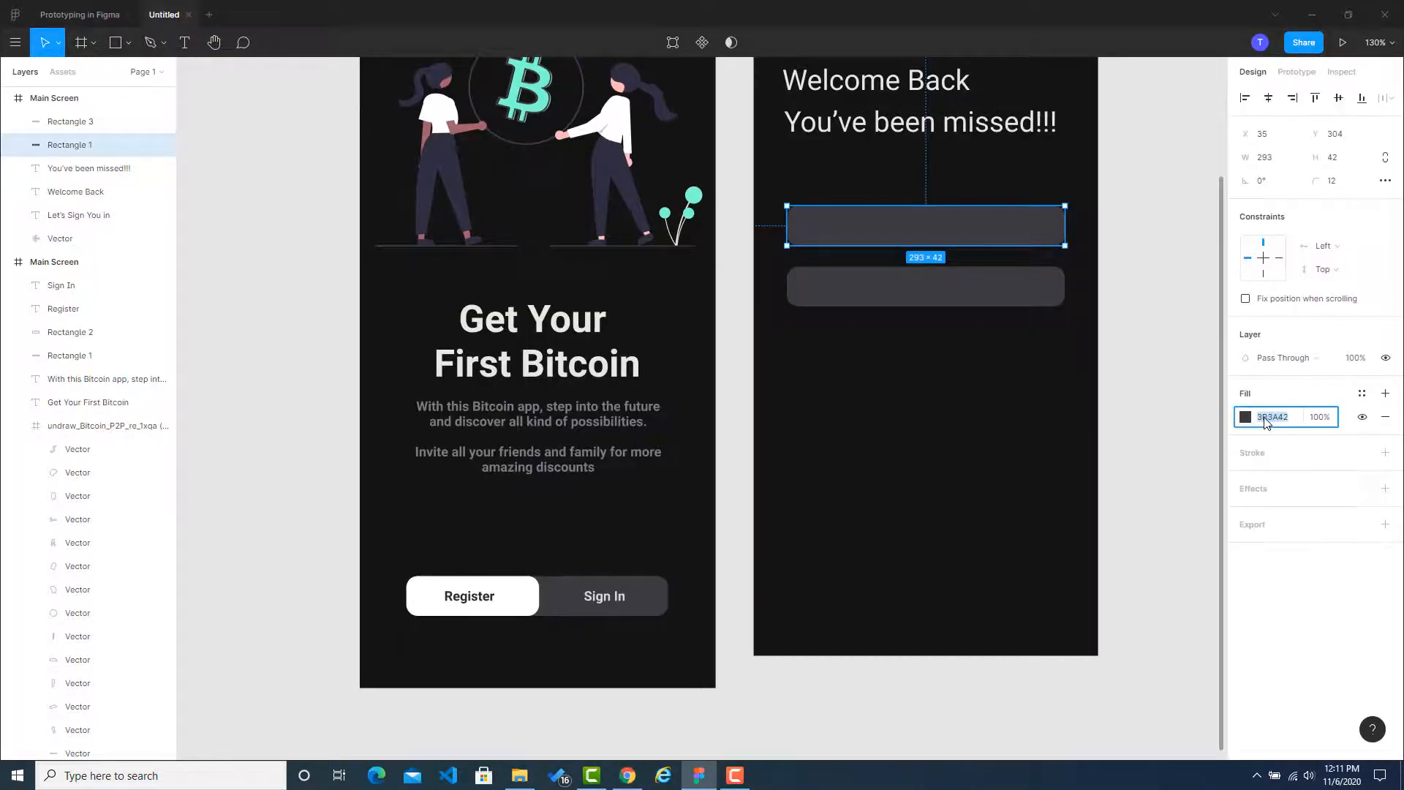
pyautogui.hotkey('ctrl', 'v')
pyautogui.click(1173, 322)
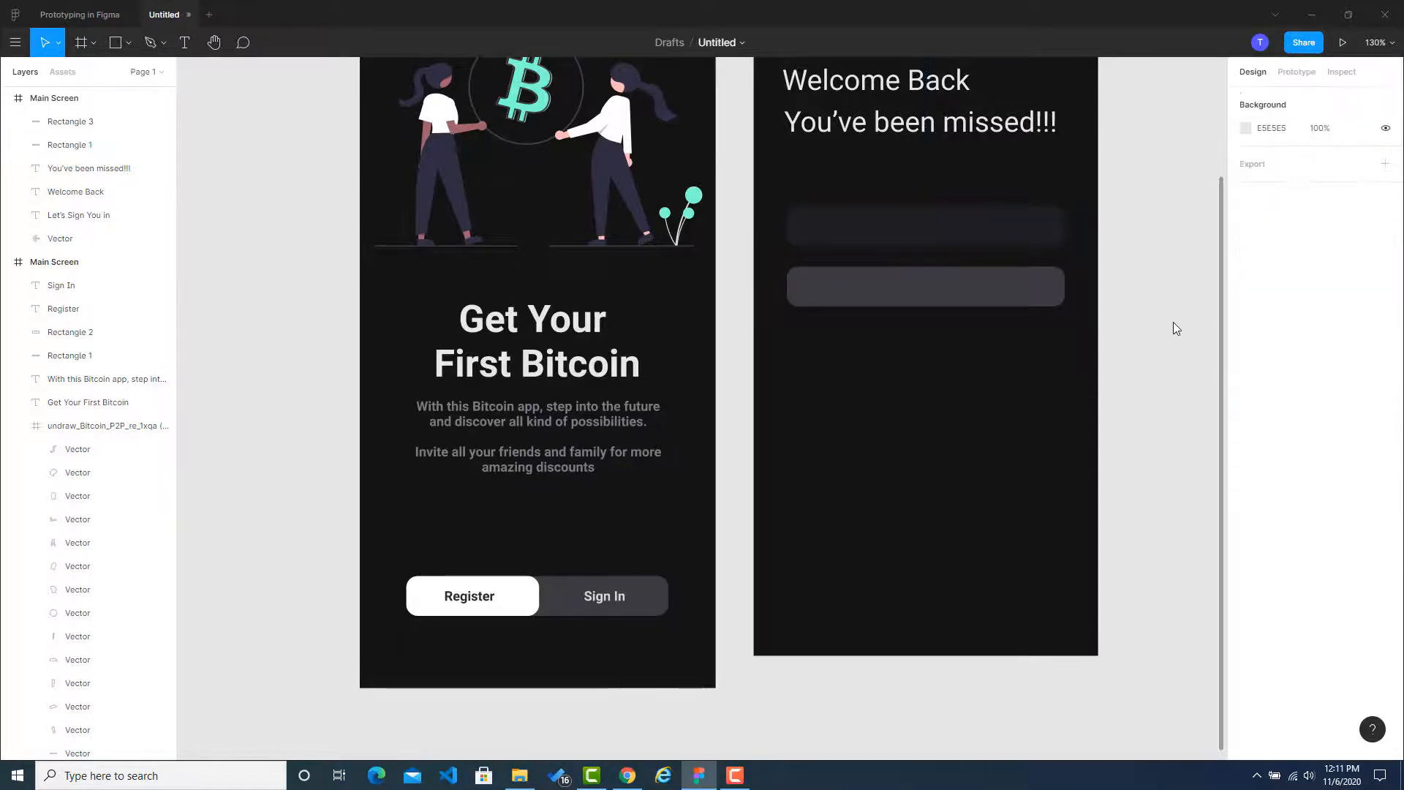
pyautogui.click(1003, 291)
pyautogui.click(1275, 418)
pyautogui.hotkey('ctrl', 'v')
pyautogui.click(1172, 392)
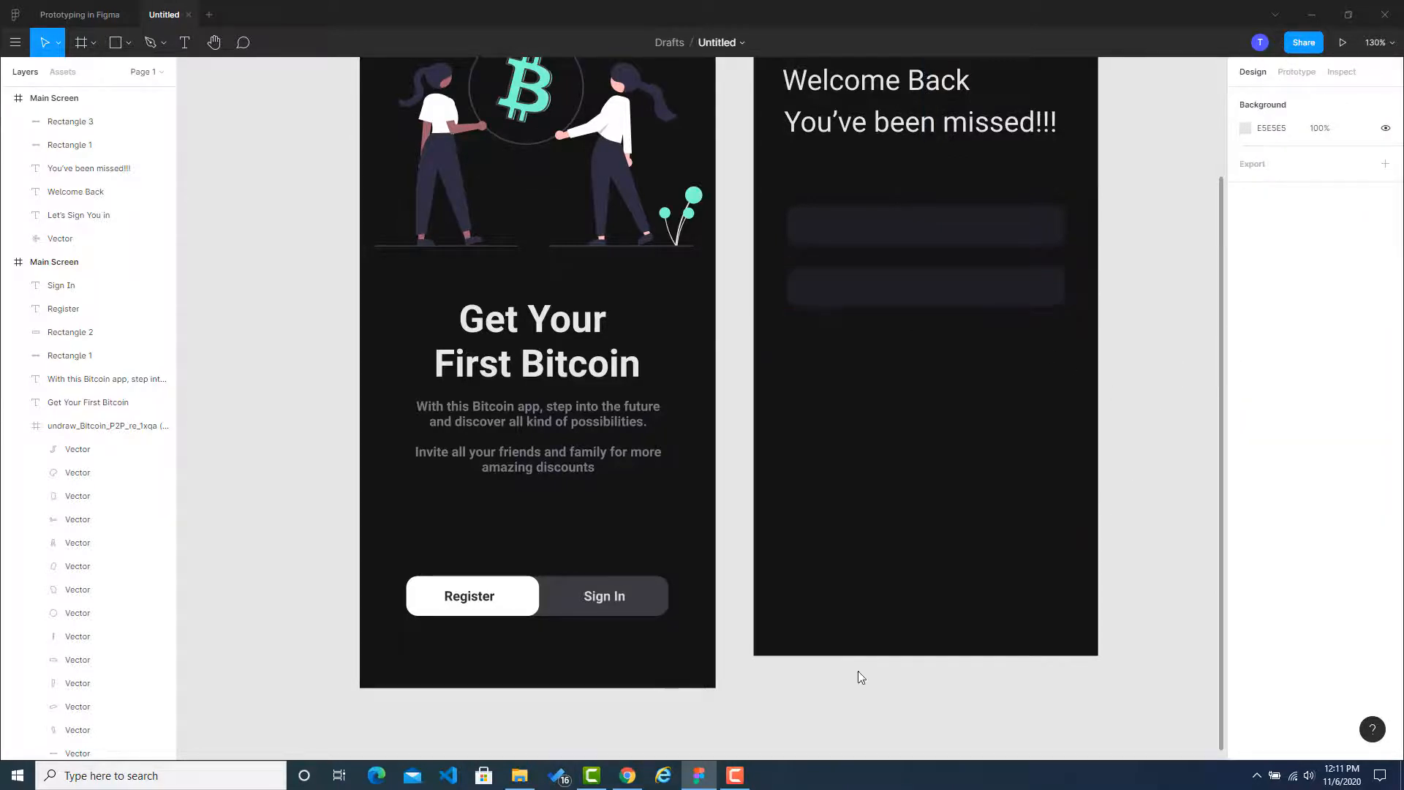
# Switch to the Dribbble reference in Chrome, sample the phone field's border colour #302f37 with the colour picker extension and copy its hex code.
pyautogui.click(627, 777)
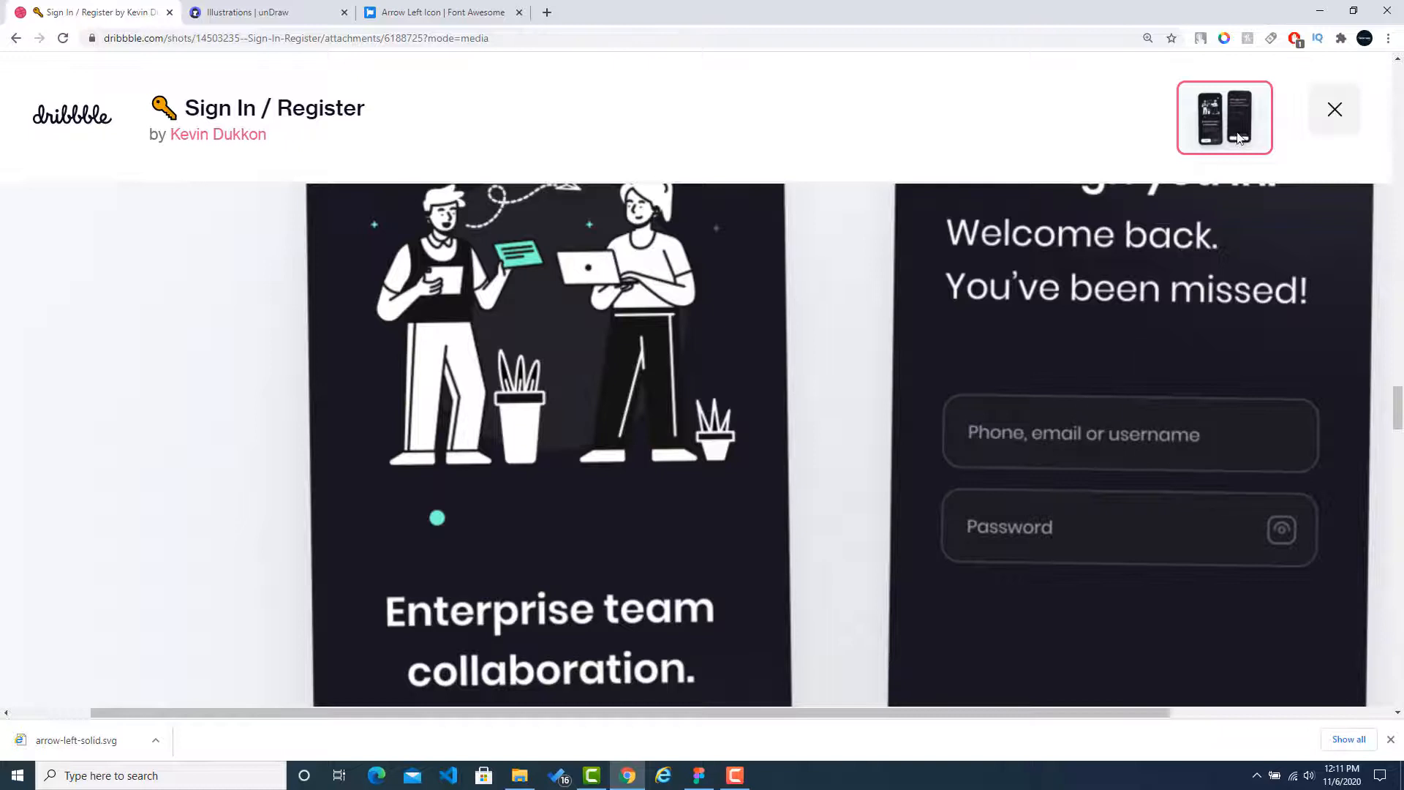
pyautogui.click(1224, 38)
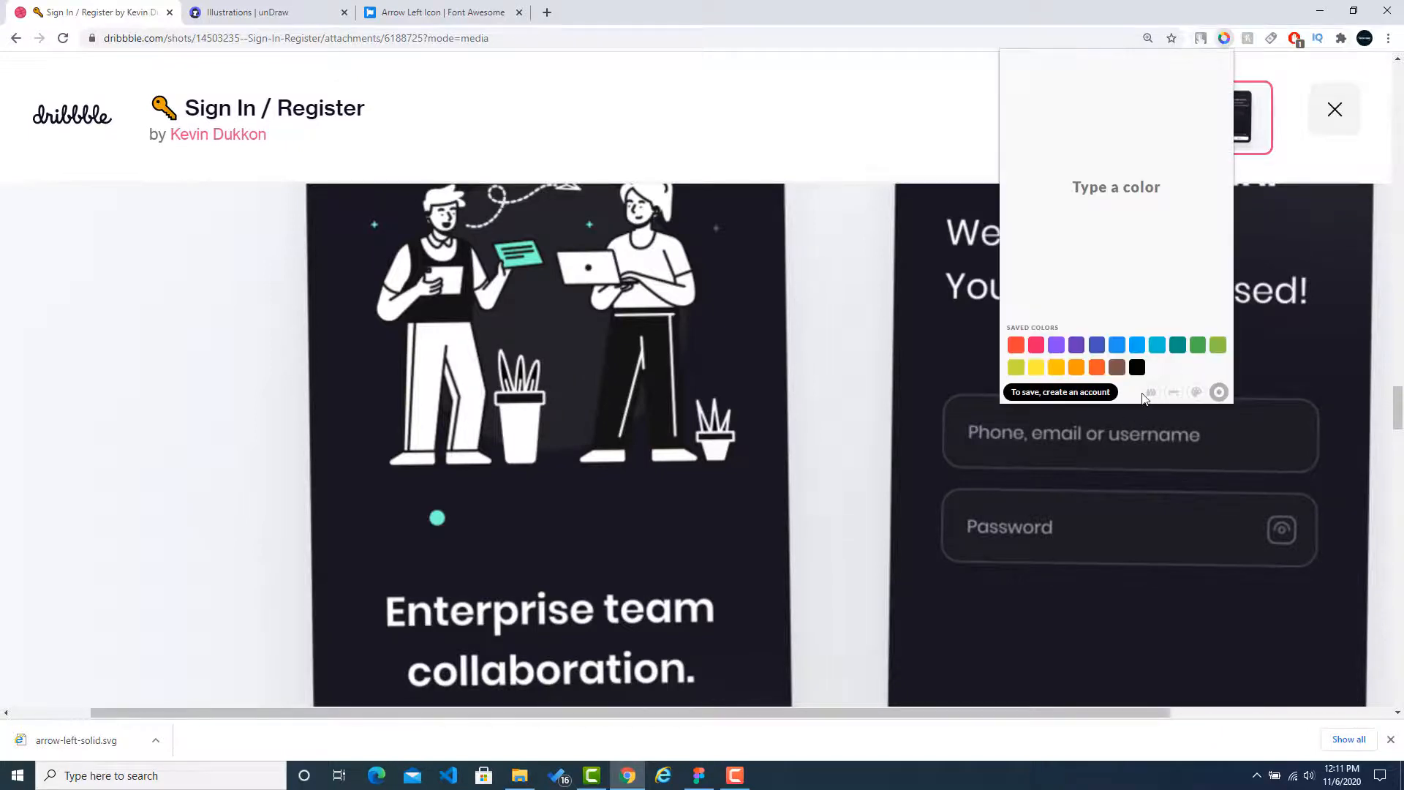
pyautogui.click(1151, 392)
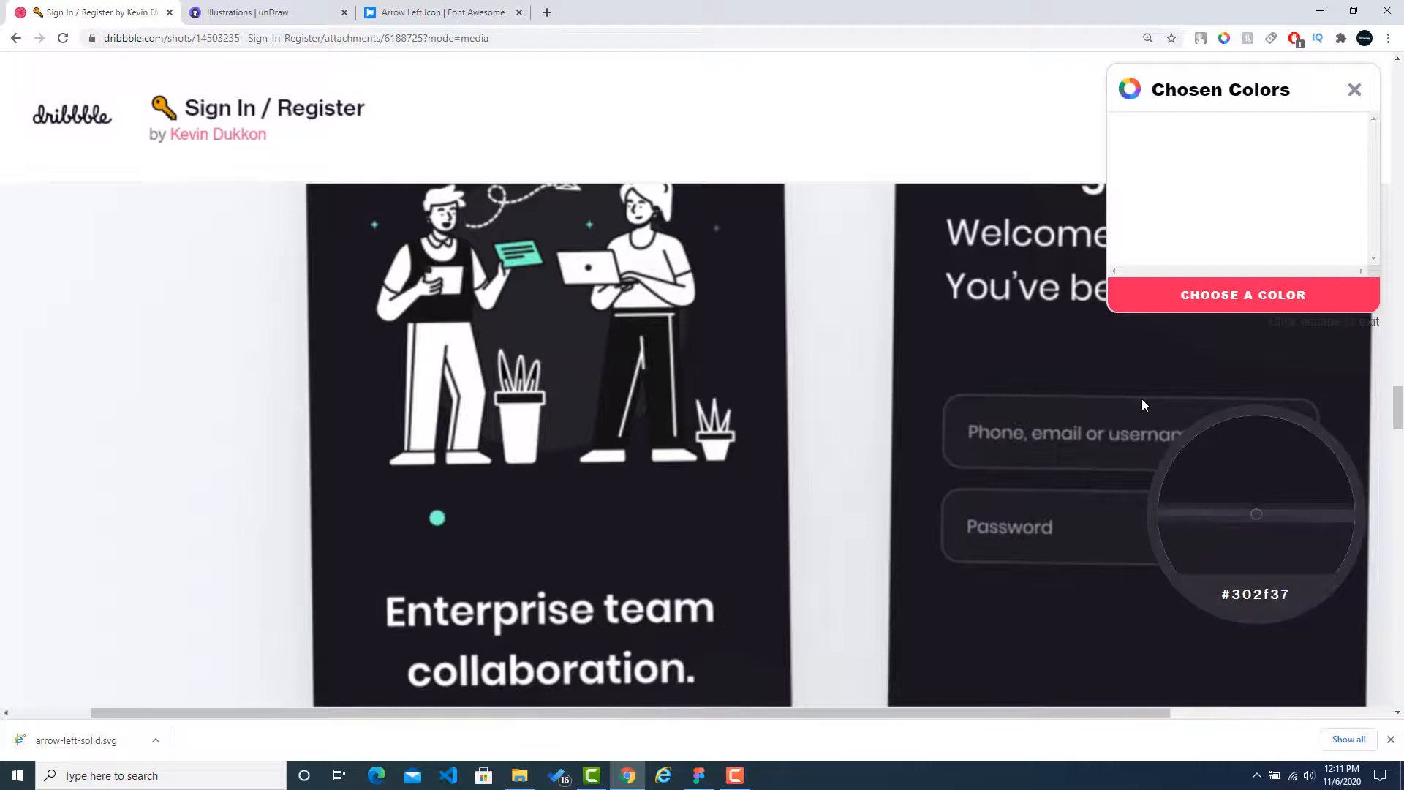
pyautogui.click(1142, 404)
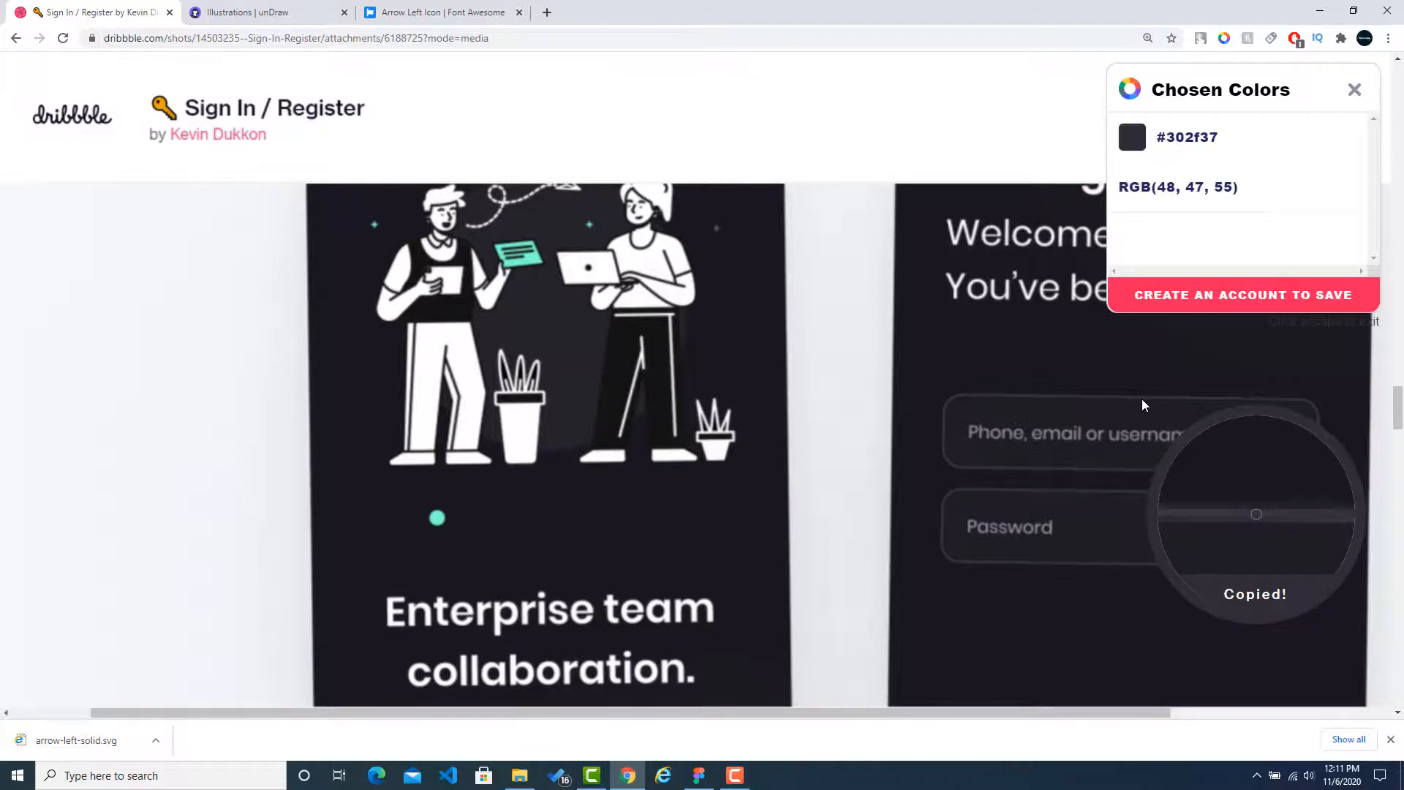
pyautogui.click(1198, 141)
# Switch to Figma and add a stroke in the copied colour 302F37 to both input field rectangles on the sign-in screen.
pyautogui.click(698, 775)
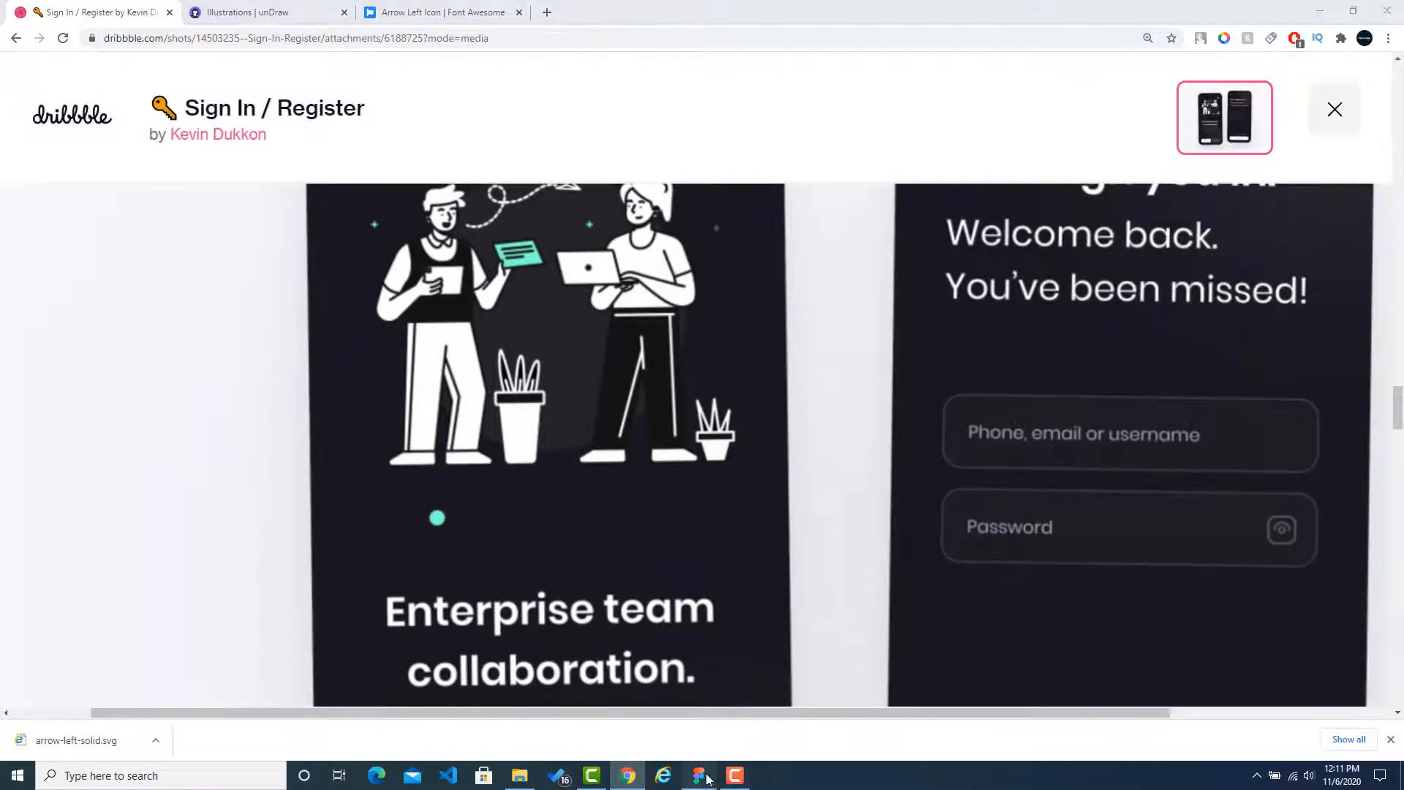
pyautogui.click(949, 235)
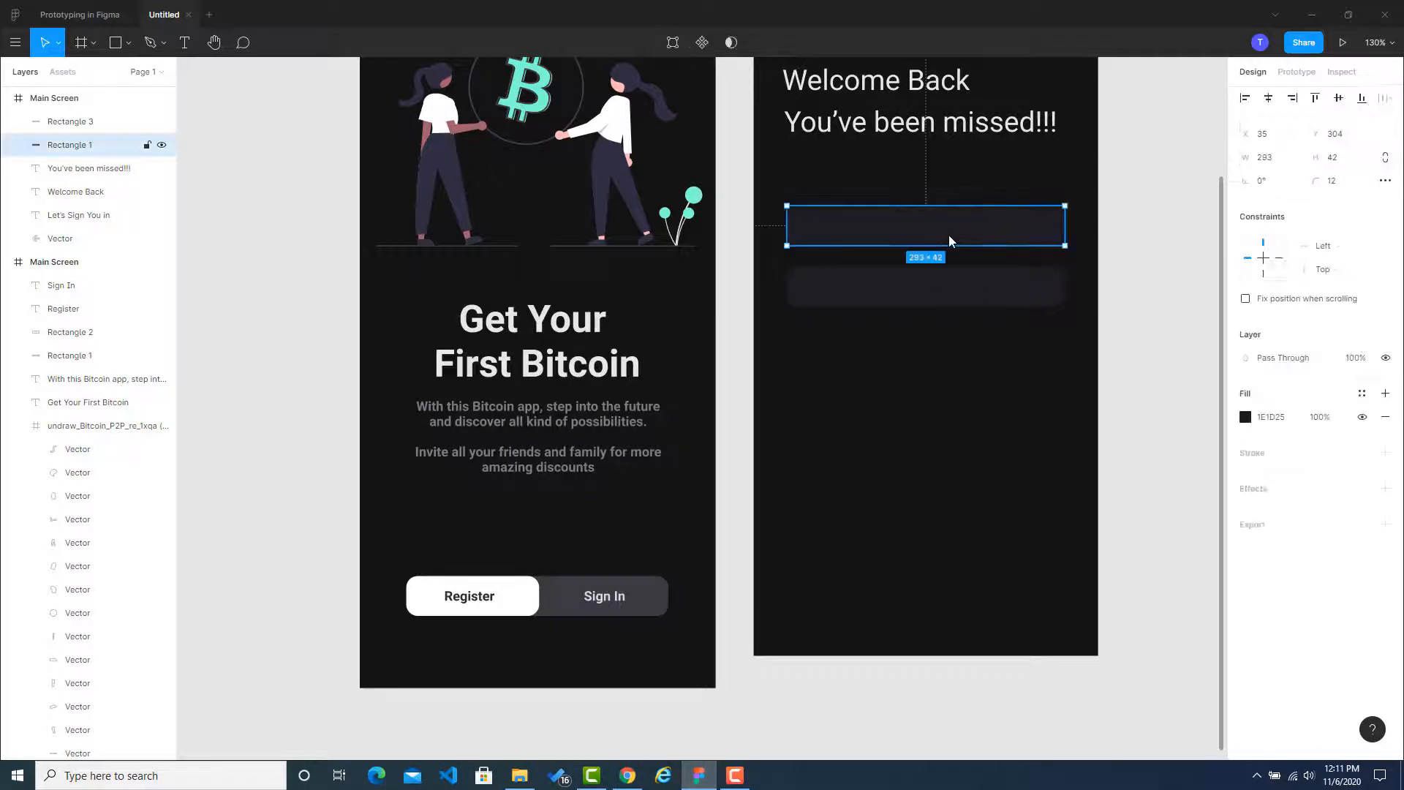
pyautogui.click(1327, 456)
pyautogui.click(1264, 476)
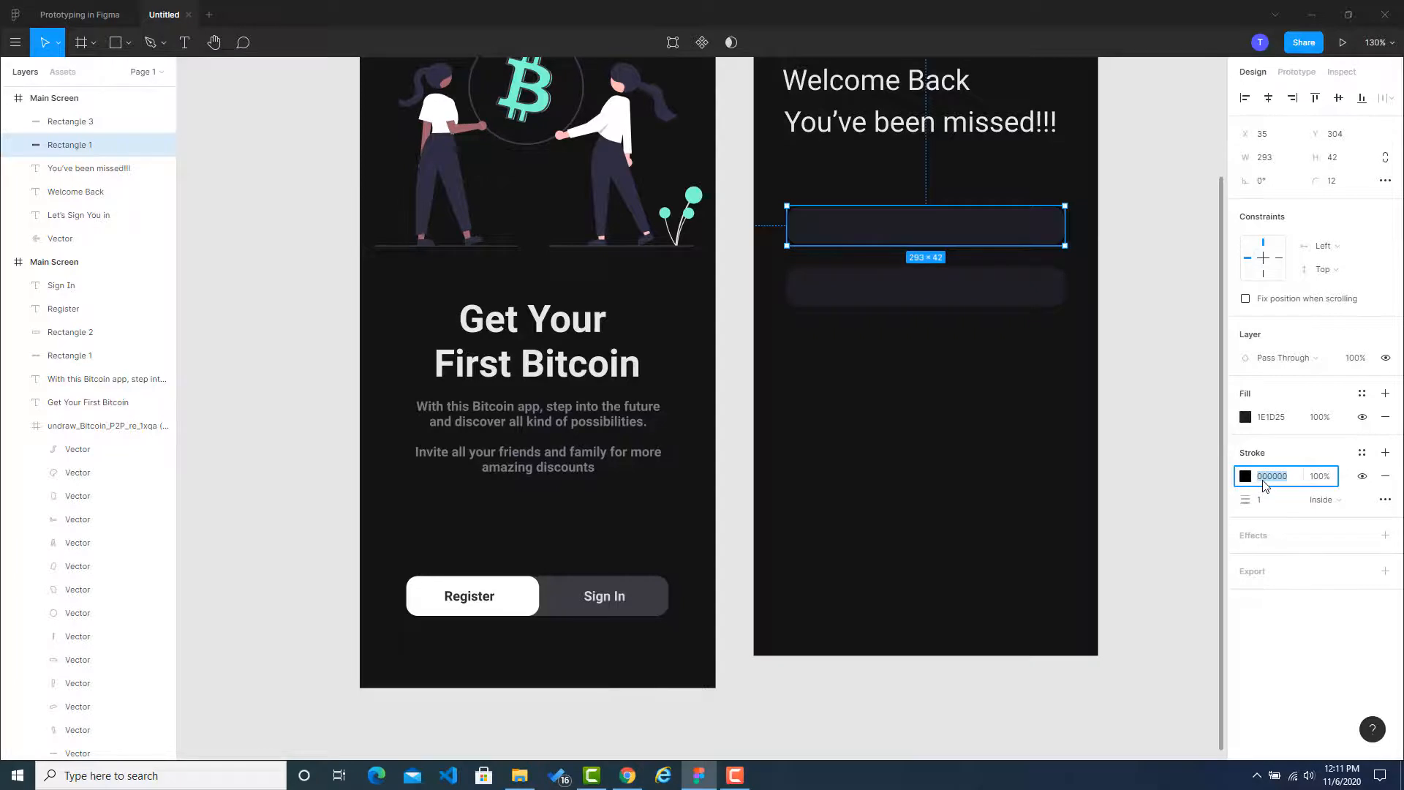
pyautogui.click(1167, 361)
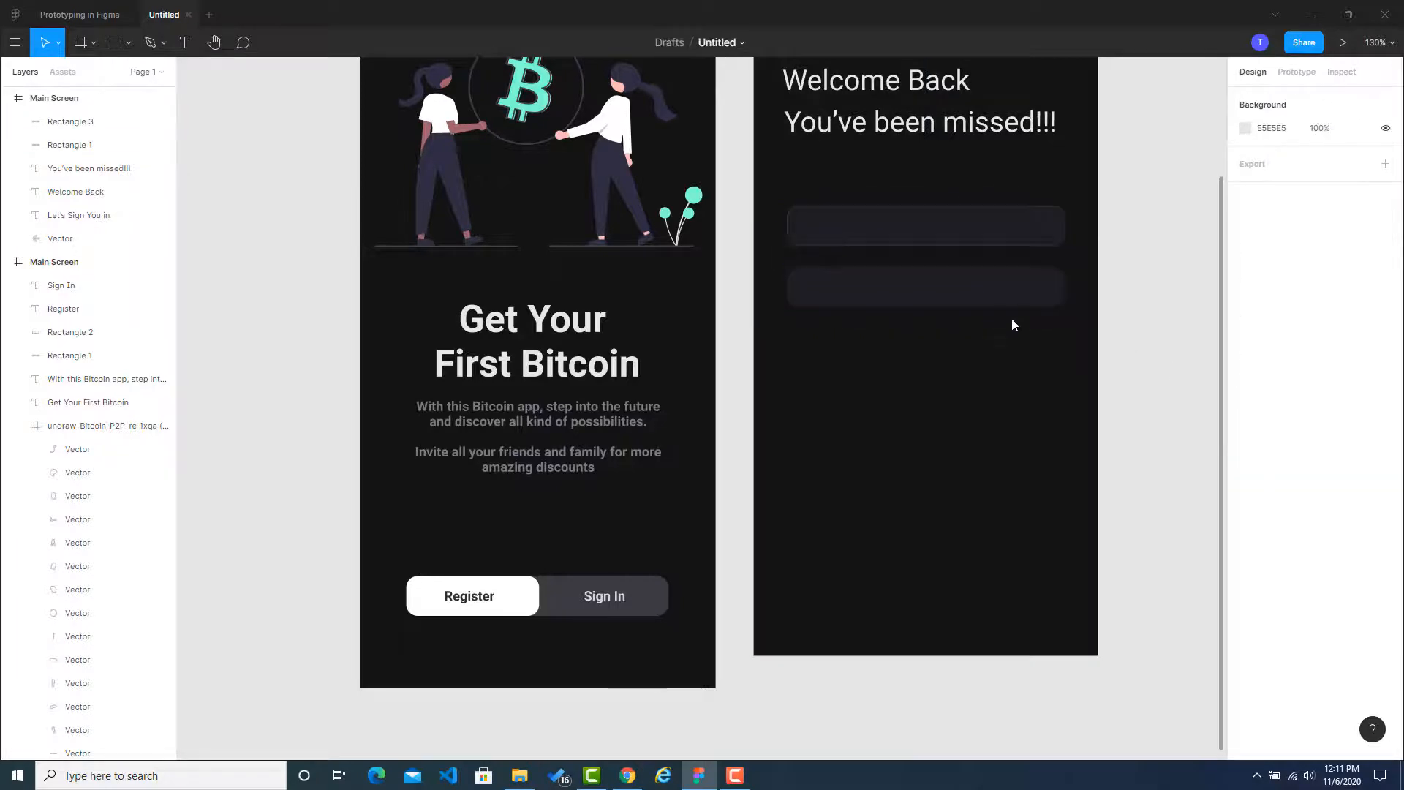
pyautogui.click(950, 283)
pyautogui.click(1304, 455)
pyautogui.click(1285, 477)
pyautogui.click(1164, 374)
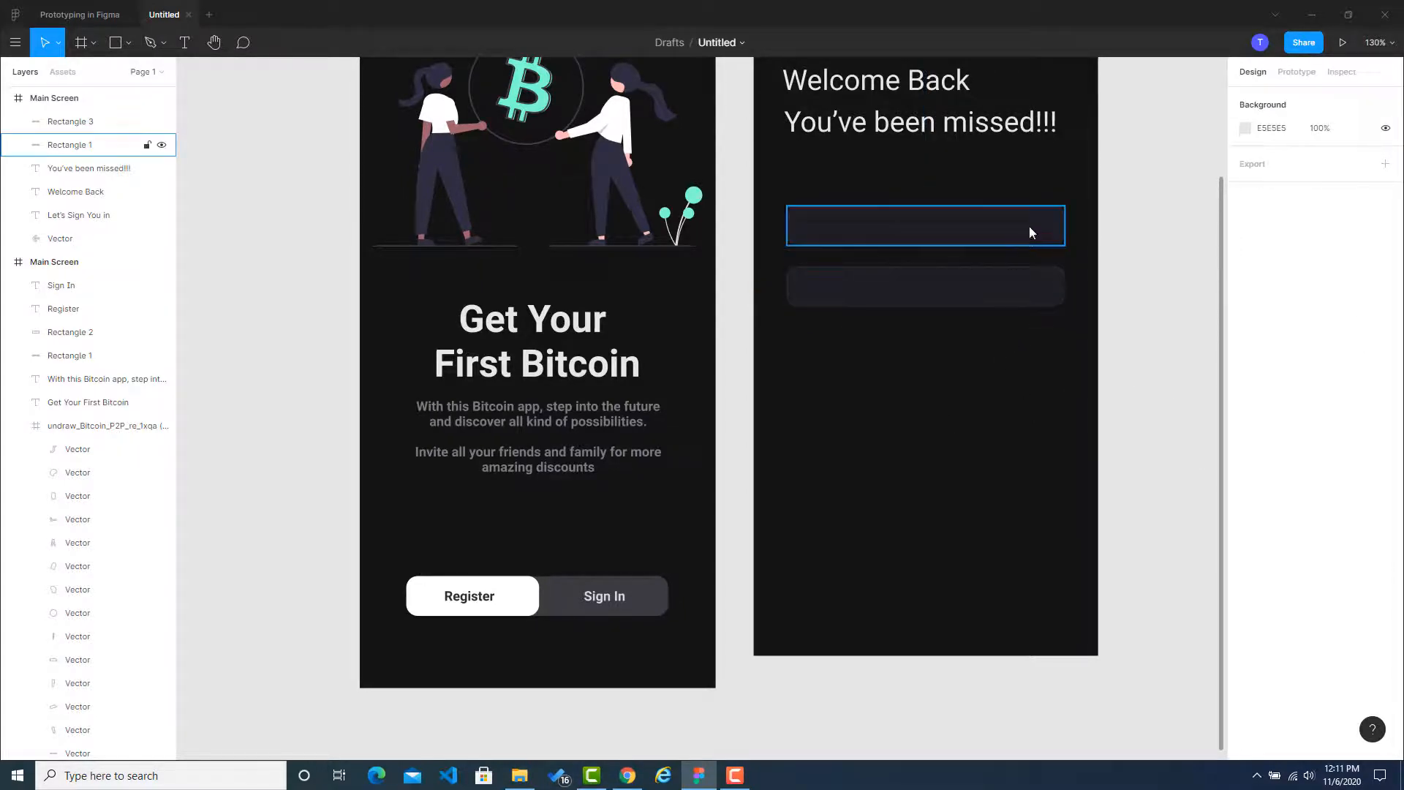
# Compare the outlined input fields in Figma with the fields in the Dribbble reference in Chrome.
pyautogui.click(618, 778)
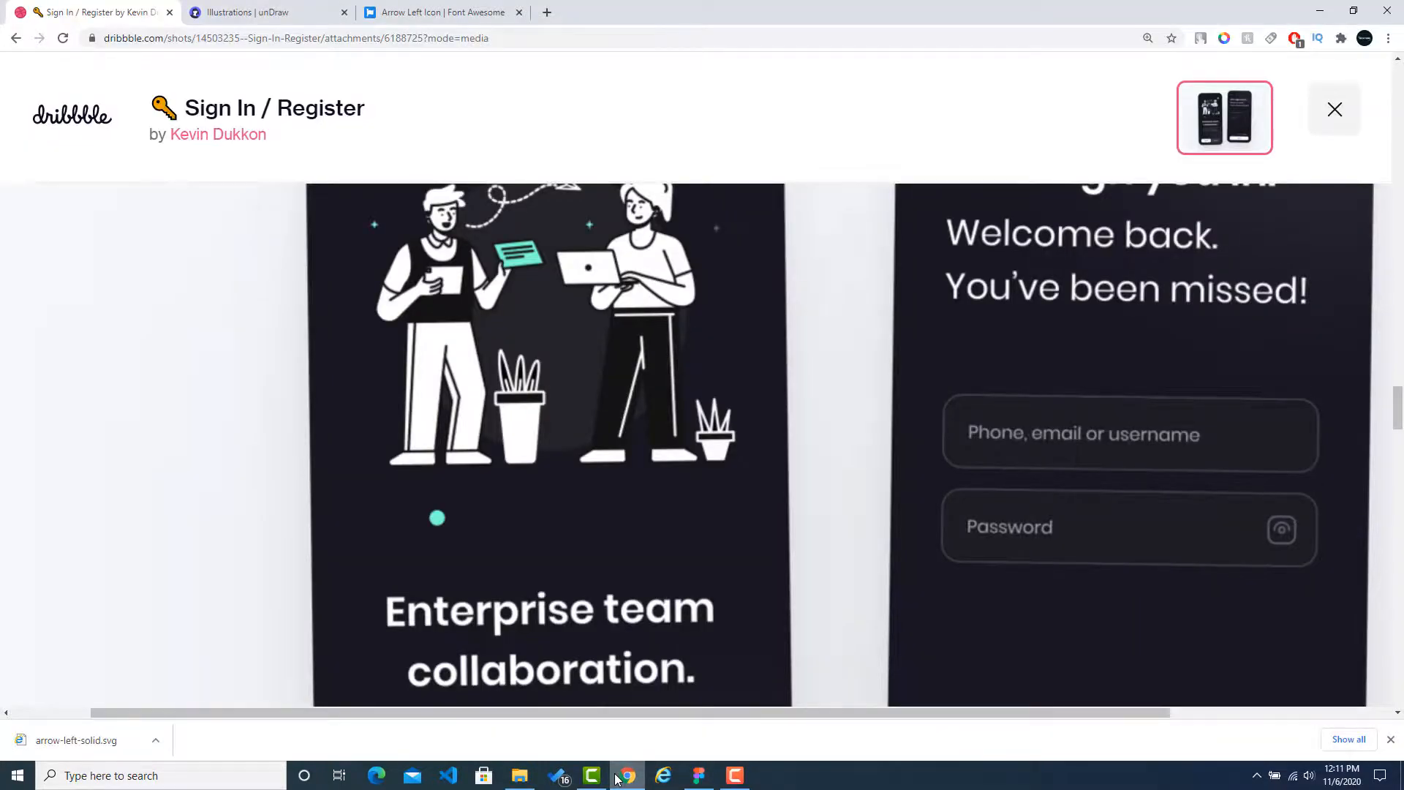
pyautogui.click(618, 778)
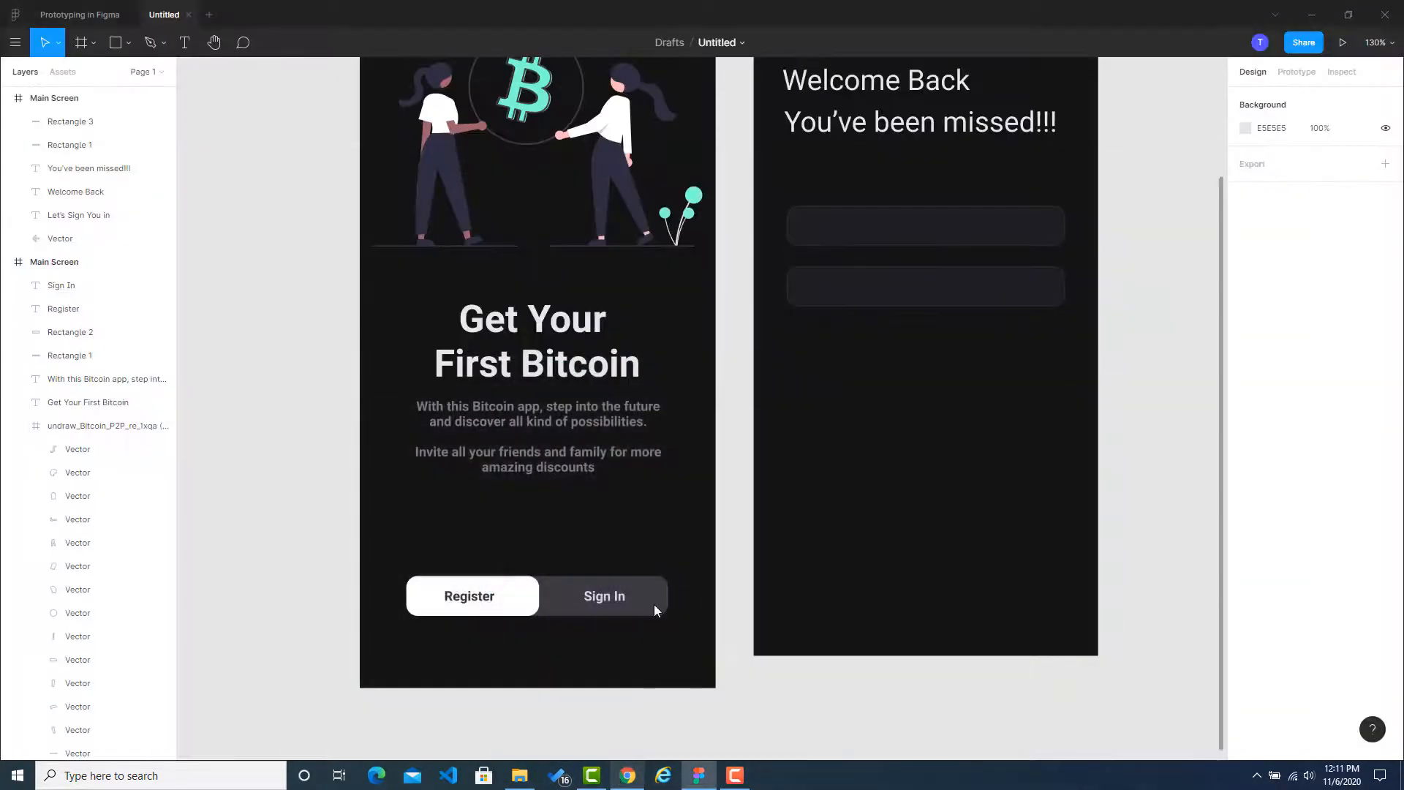
pyautogui.click(699, 775)
pyautogui.click(699, 775)
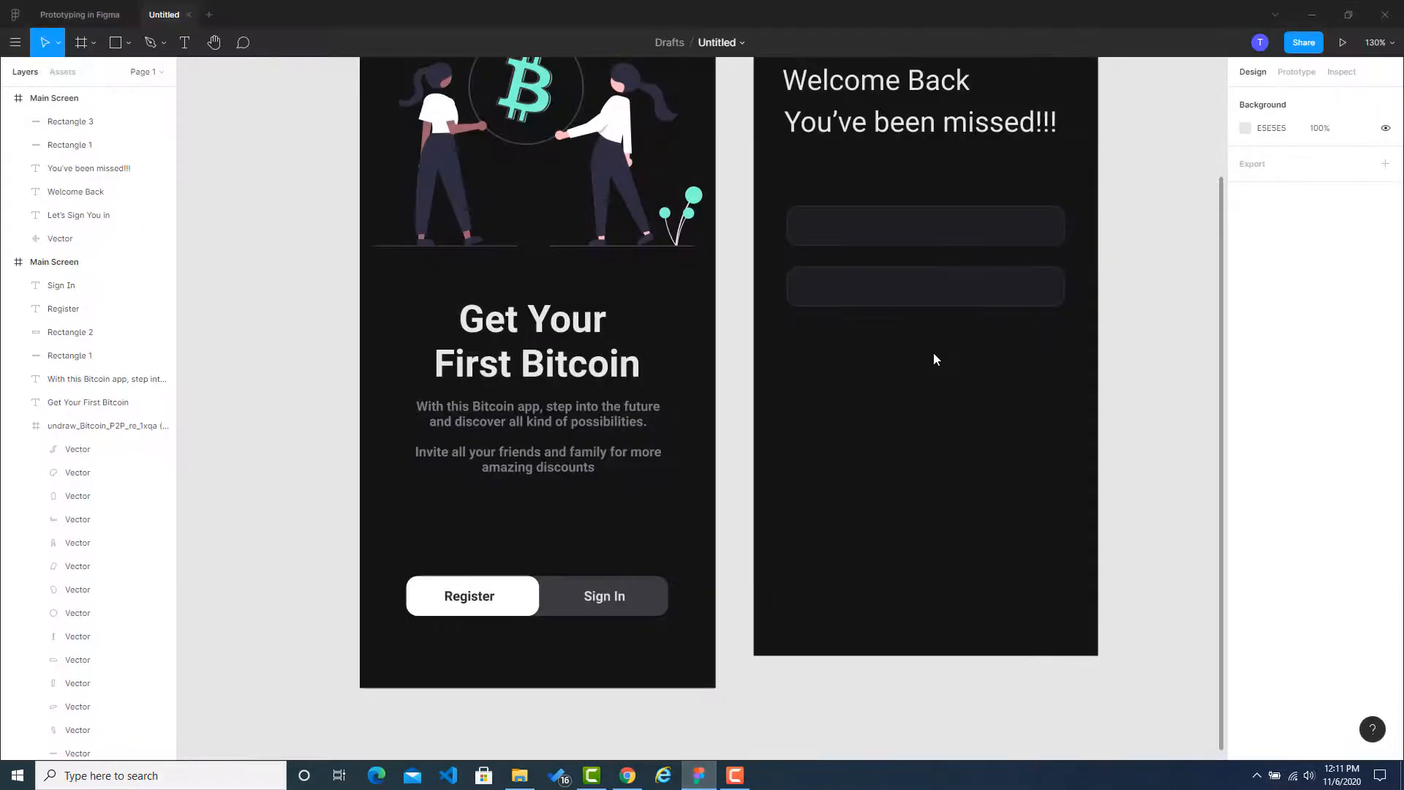
pyautogui.click(627, 775)
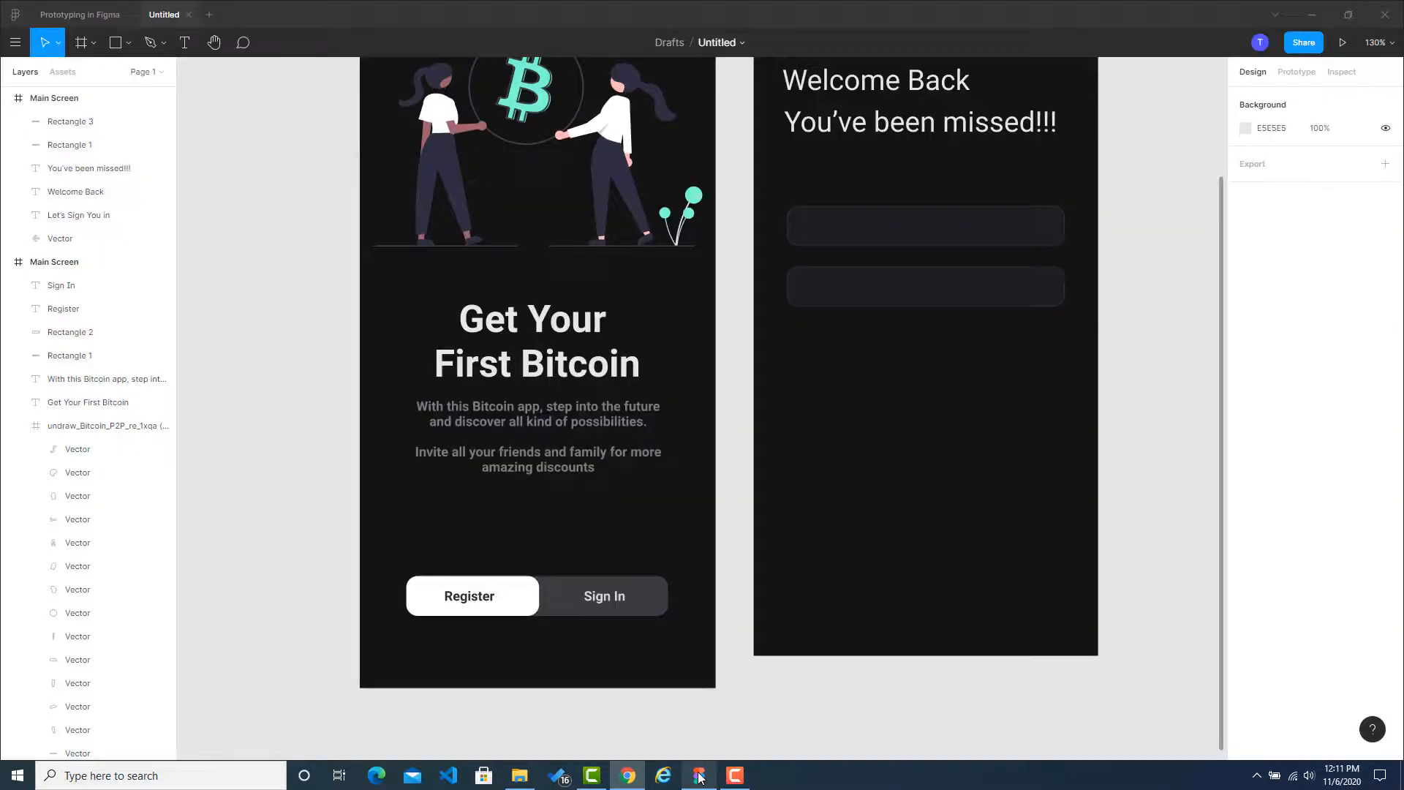
pyautogui.click(699, 775)
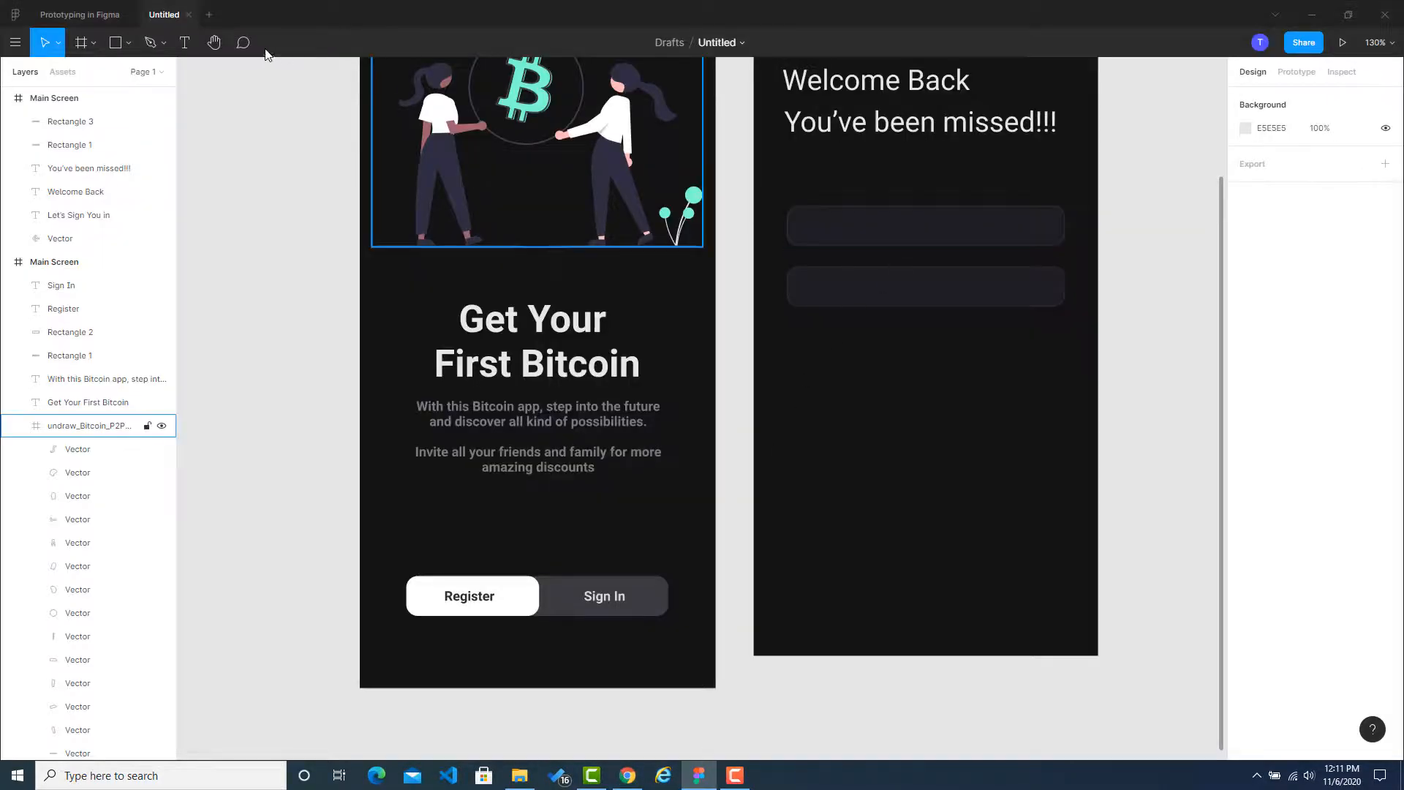
# Add the text "phone, email or username" over the upper input field of the sign-in screen.
pyautogui.click(185, 43)
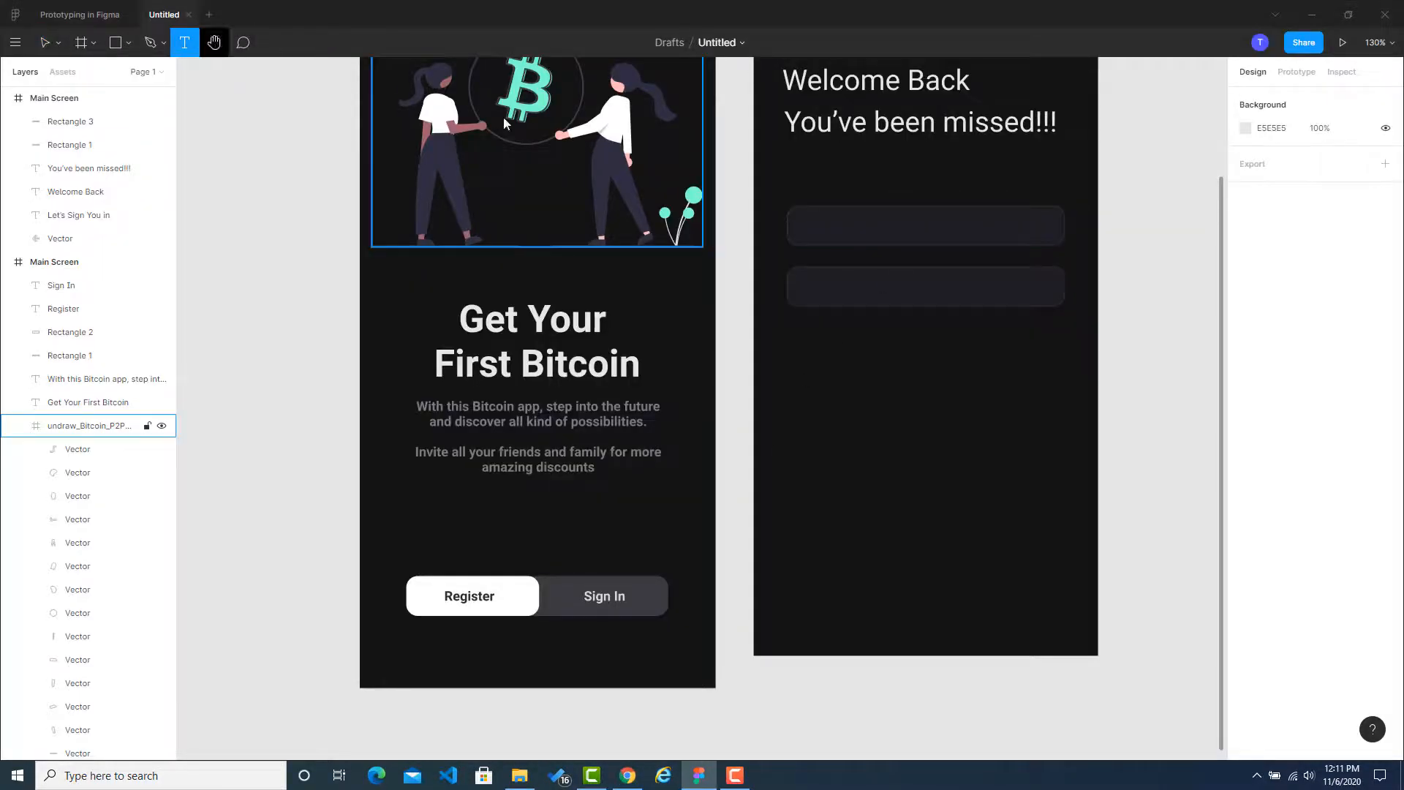
pyautogui.click(810, 223)
pyautogui.write('phone, e')
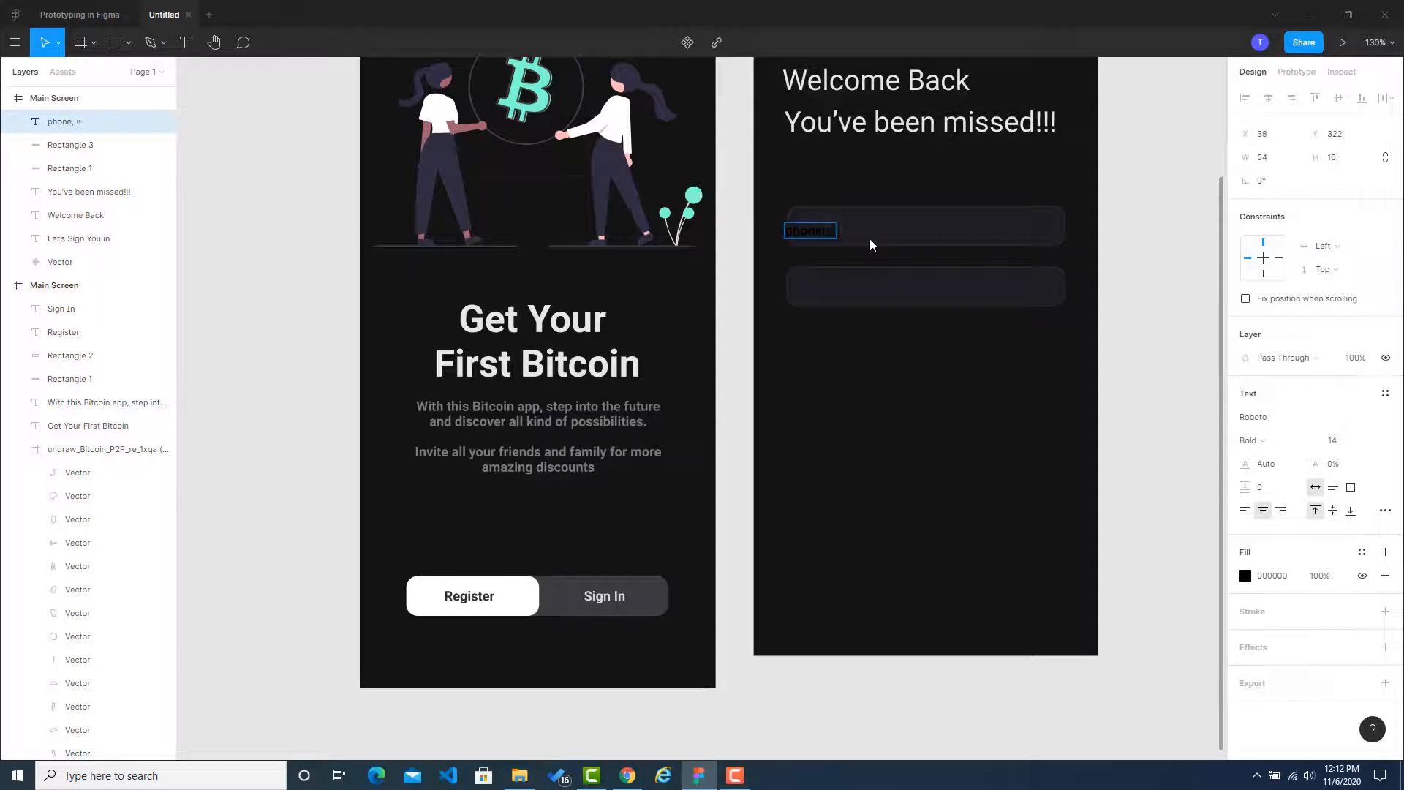
pyautogui.write('mail or username')
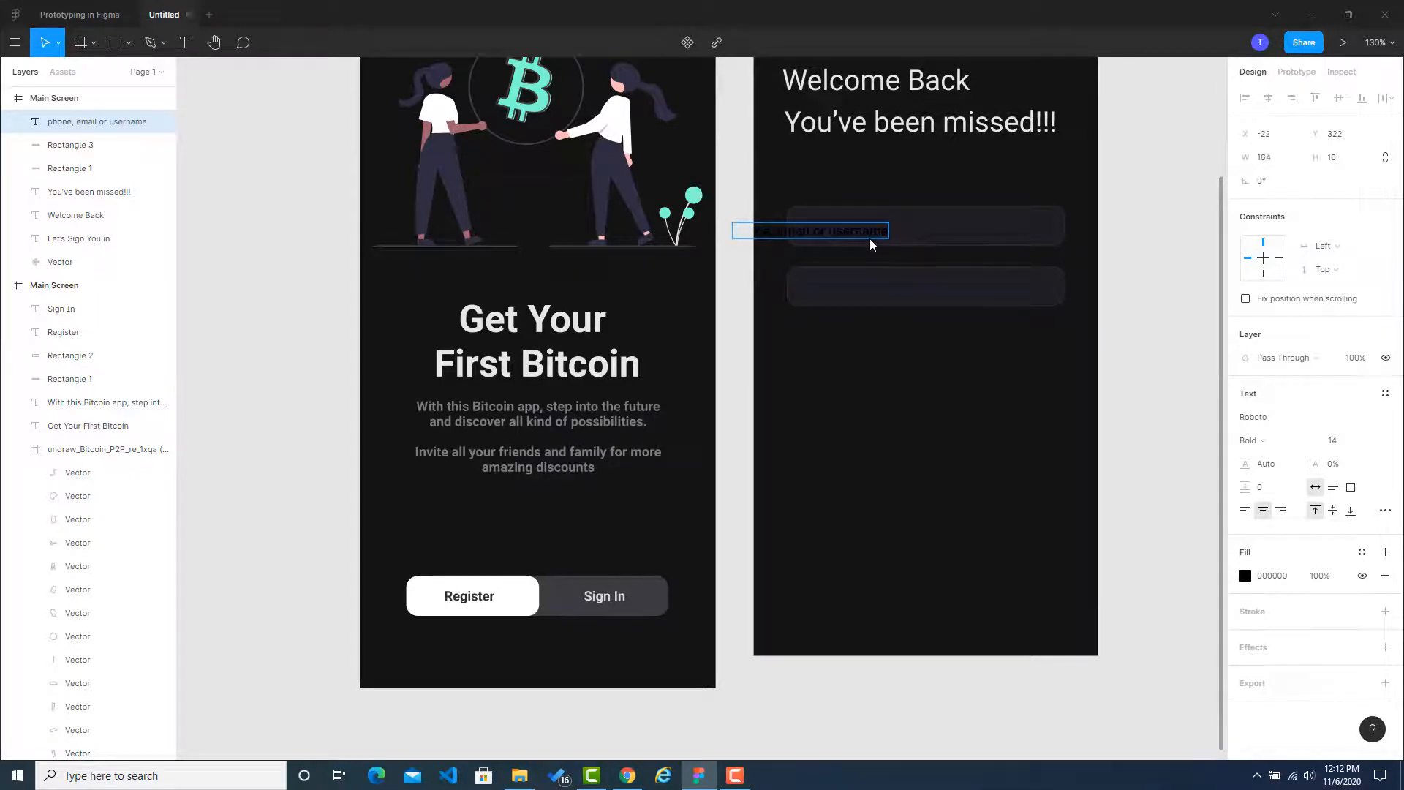
# Set the fill of the "phone, email or username" text to FFFFFF and move it inside the upper input field.
pyautogui.click(1270, 576)
pyautogui.write('#ff')
pyautogui.press('Return')
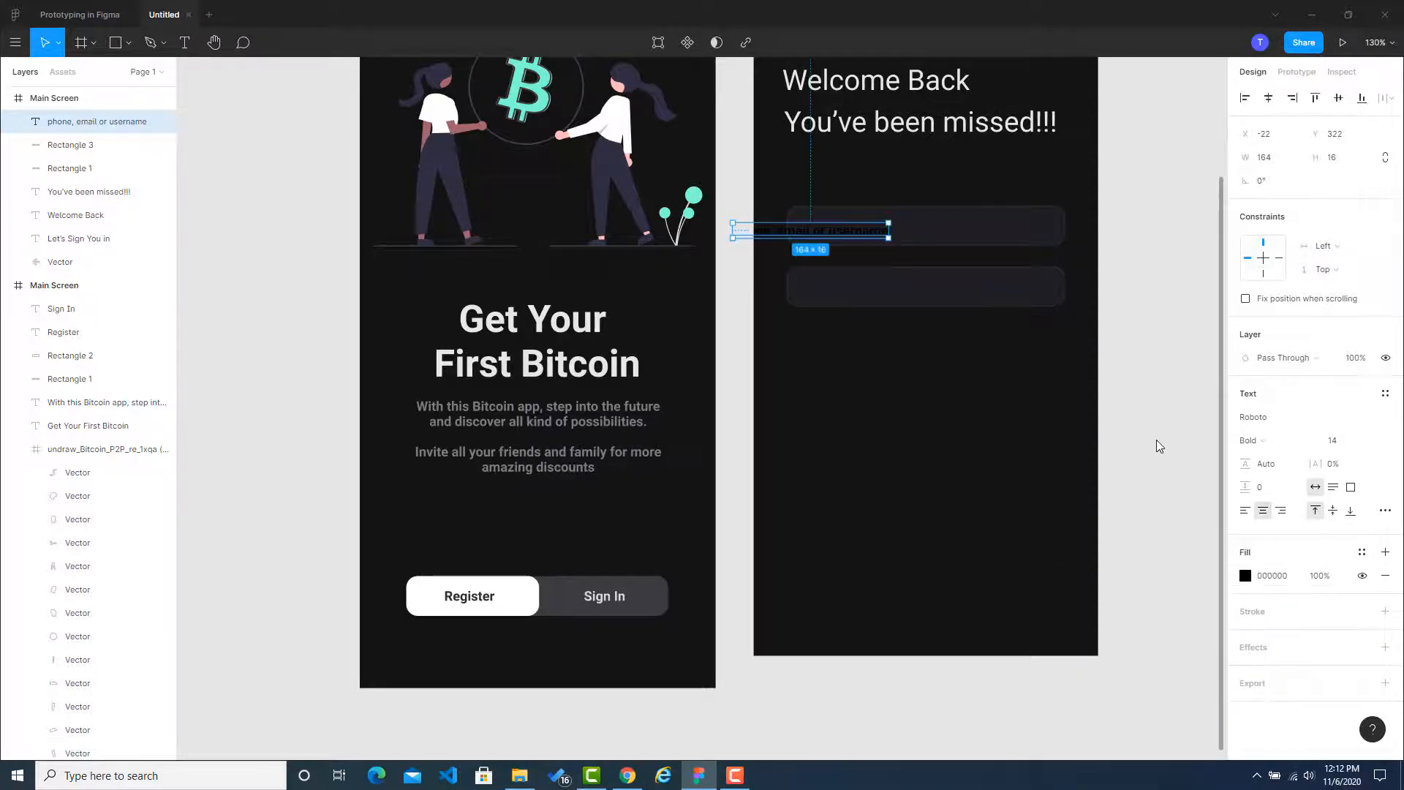
pyautogui.click(1075, 276)
pyautogui.click(883, 231)
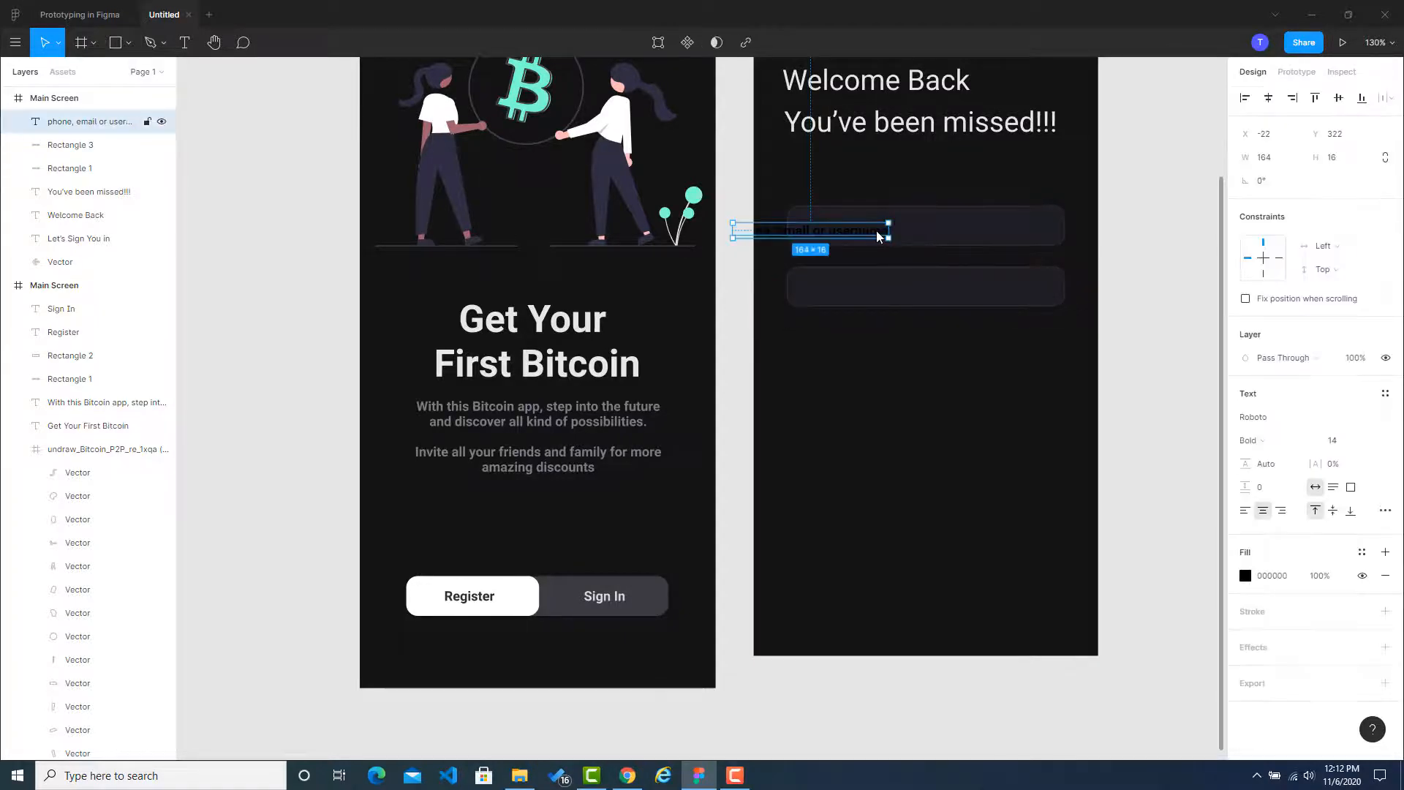
pyautogui.click(1276, 576)
pyautogui.write('fff')
pyautogui.press('Return')
pyautogui.click(1116, 375)
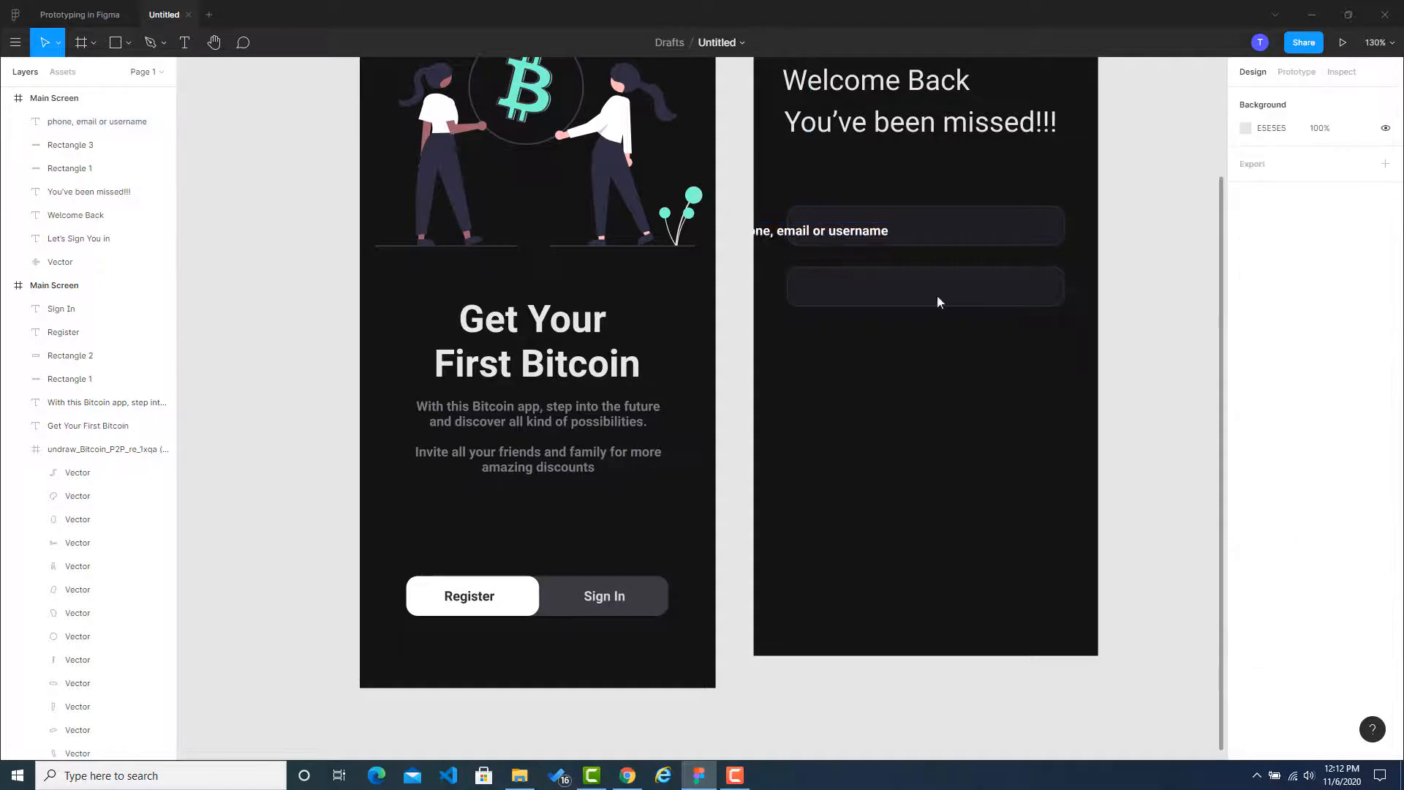
pyautogui.moveTo(826, 229); pyautogui.dragTo(900, 226)
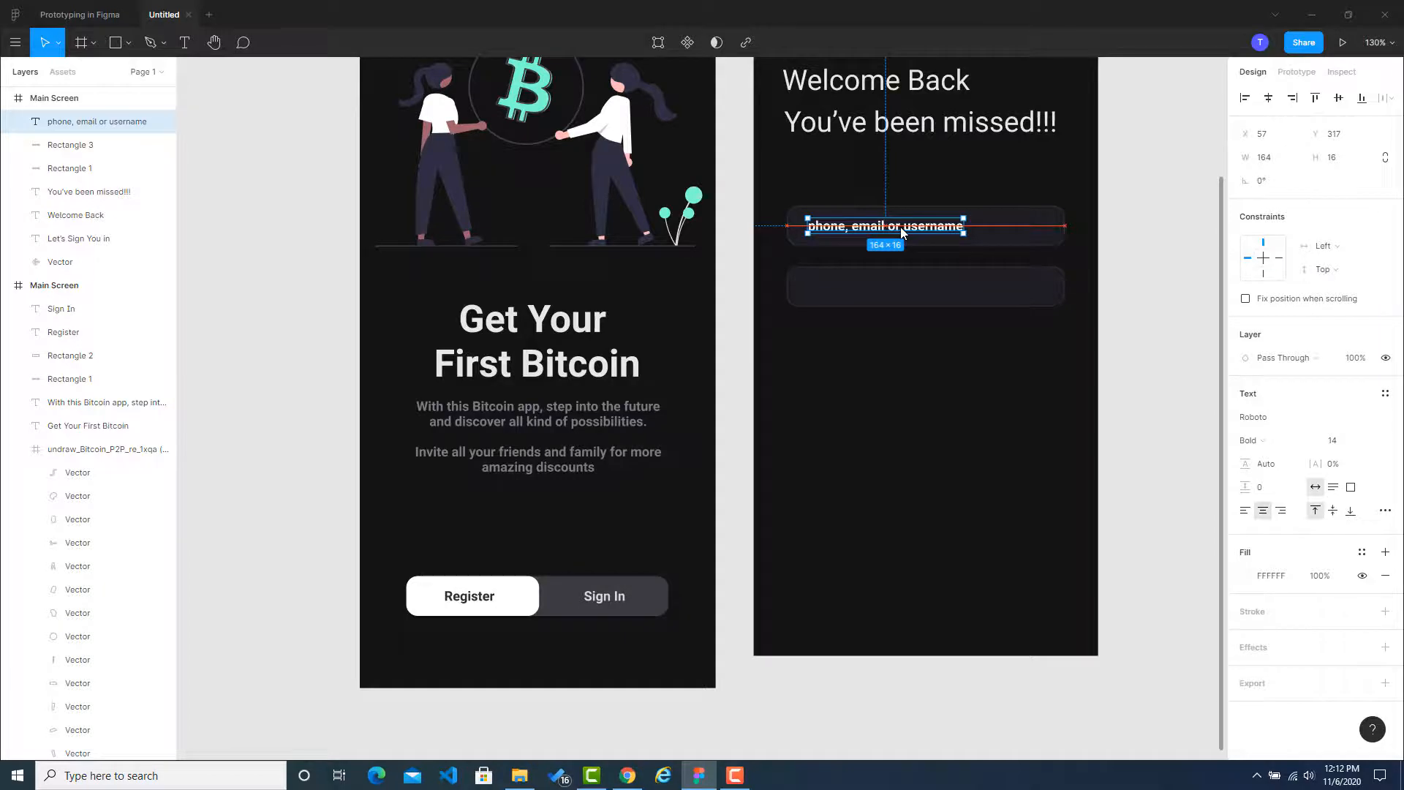
pyautogui.click(1199, 463)
# Switch to the Dribbble reference in Chrome and sample the placeholder text colour #6f6e79 with the colour picker extension.
pyautogui.click(627, 775)
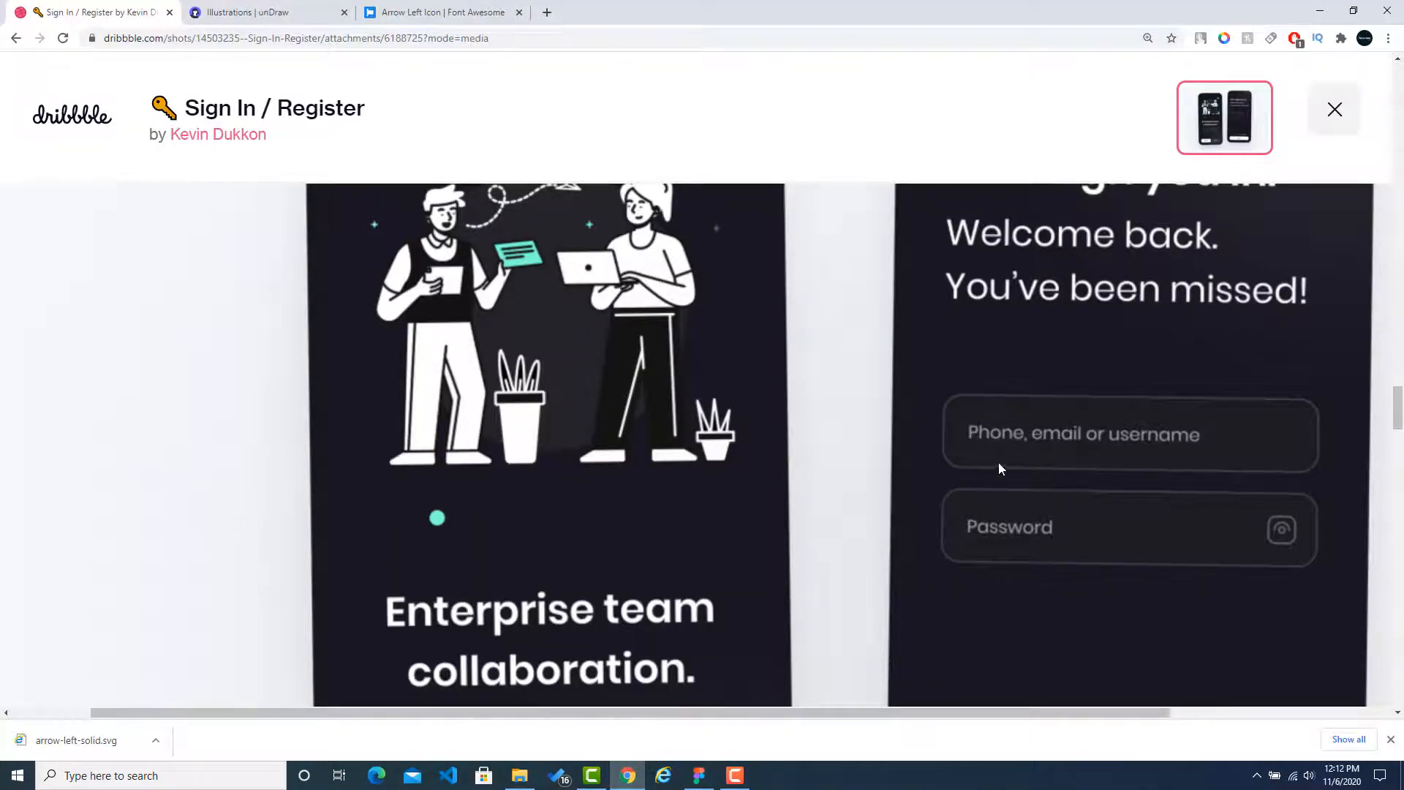
pyautogui.click(1224, 38)
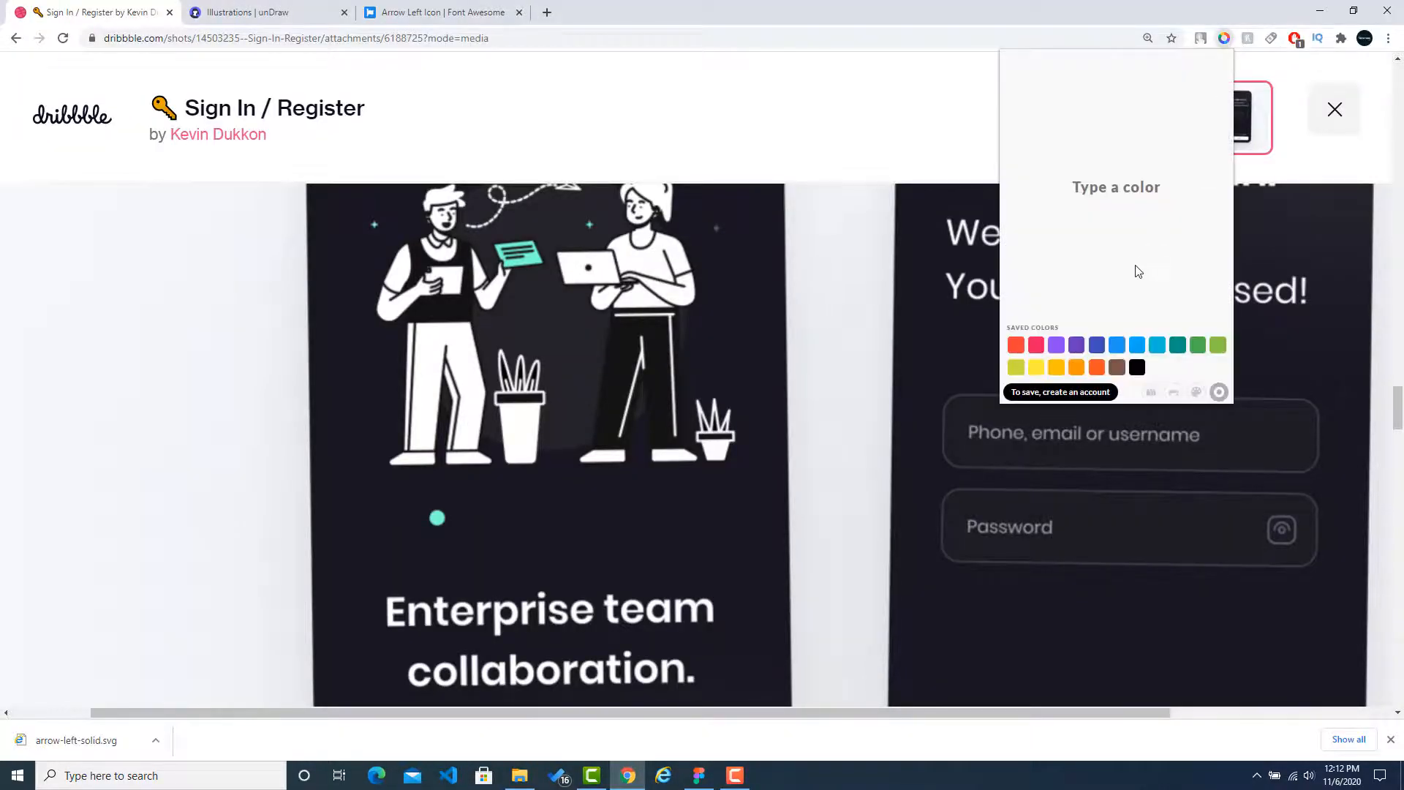
pyautogui.click(1174, 391)
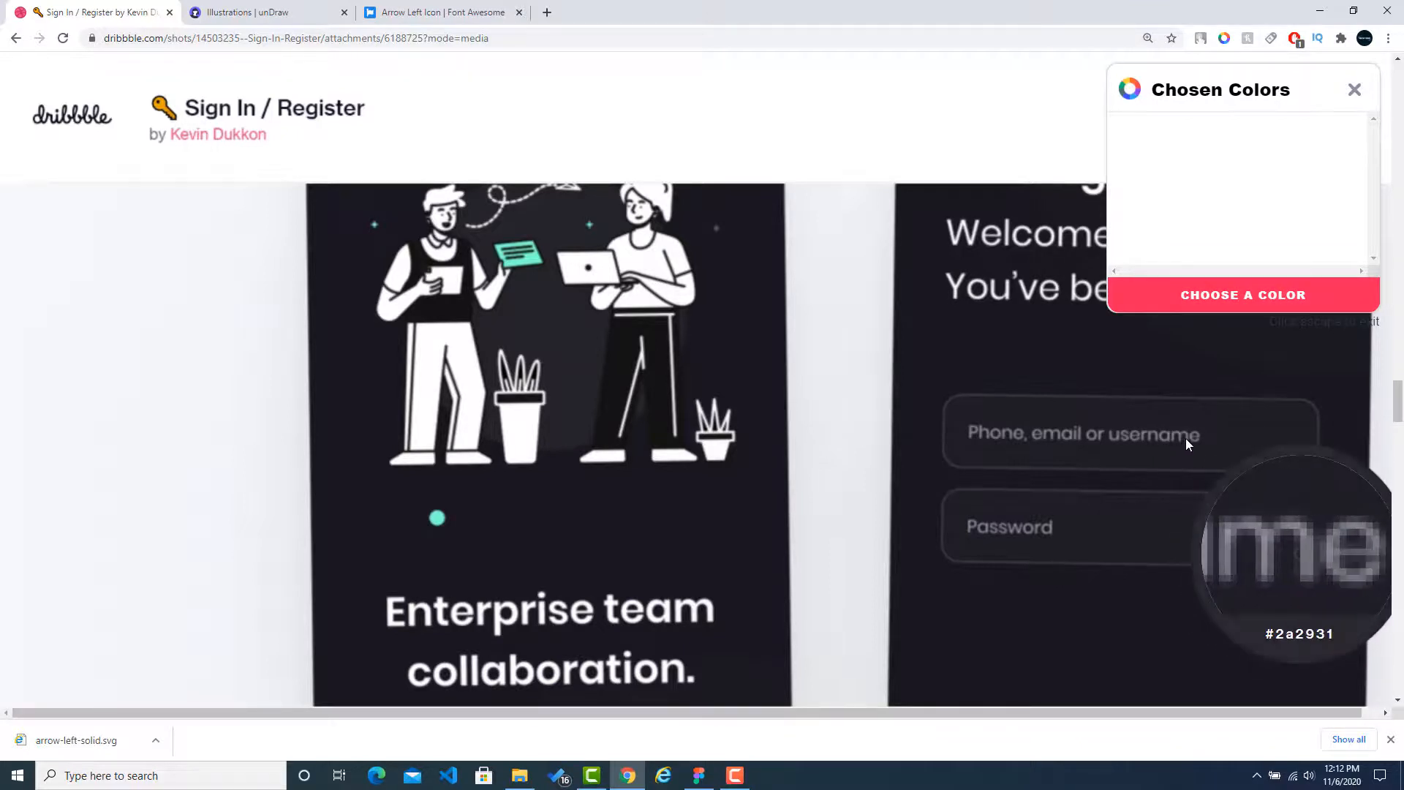
pyautogui.click(1187, 437)
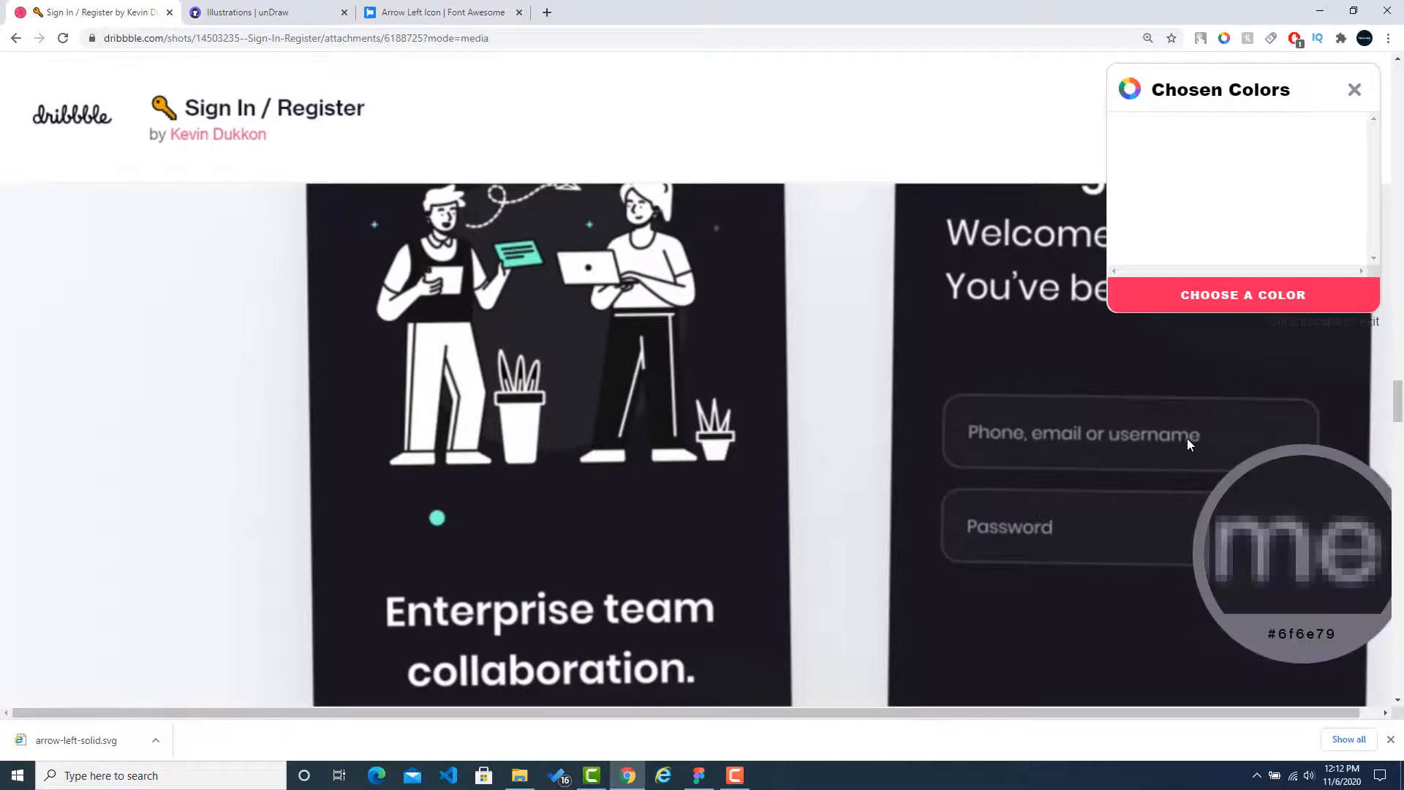
# Switch to Figma and set the fill of the "phone, email or username" text to 6F6E79.
pyautogui.click(699, 775)
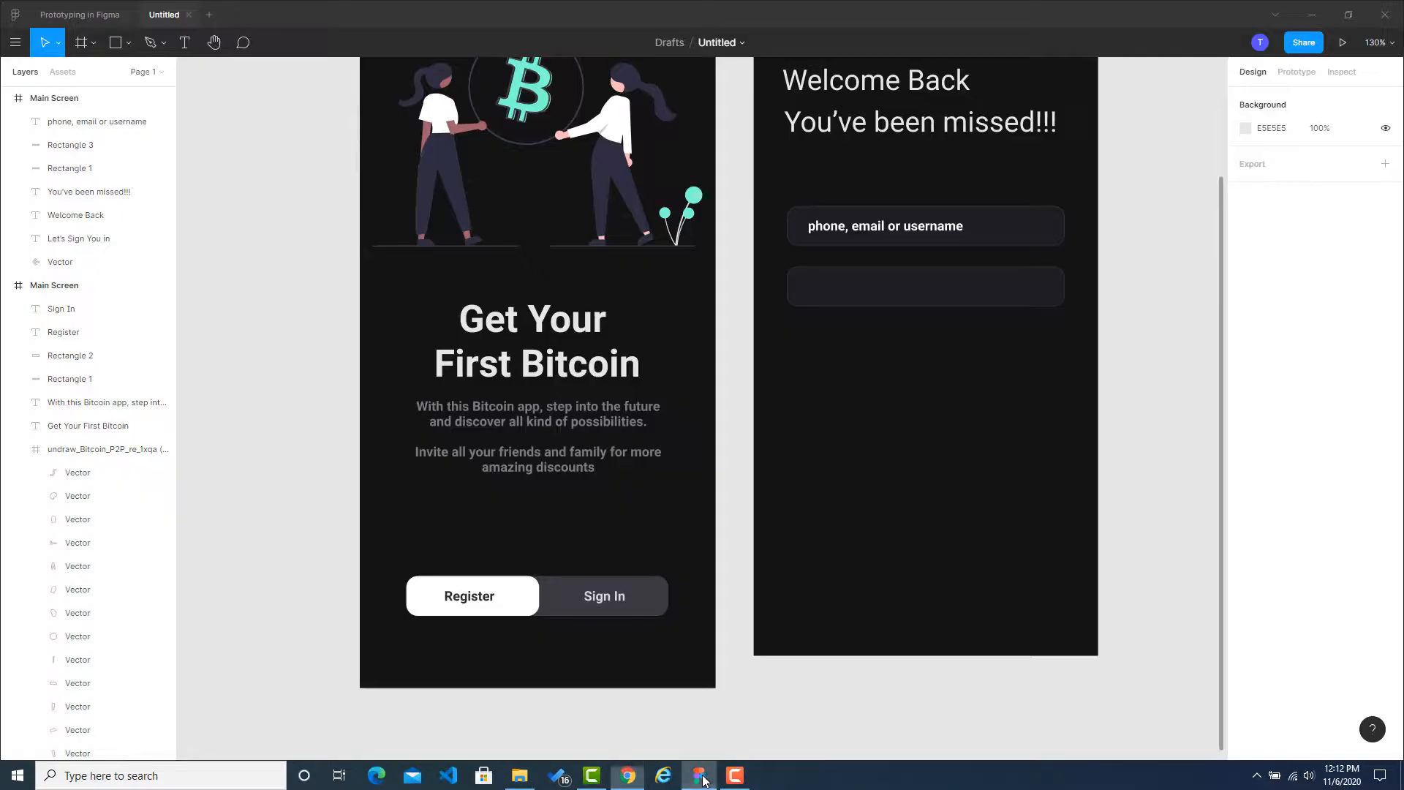
pyautogui.click(916, 227)
pyautogui.click(1265, 580)
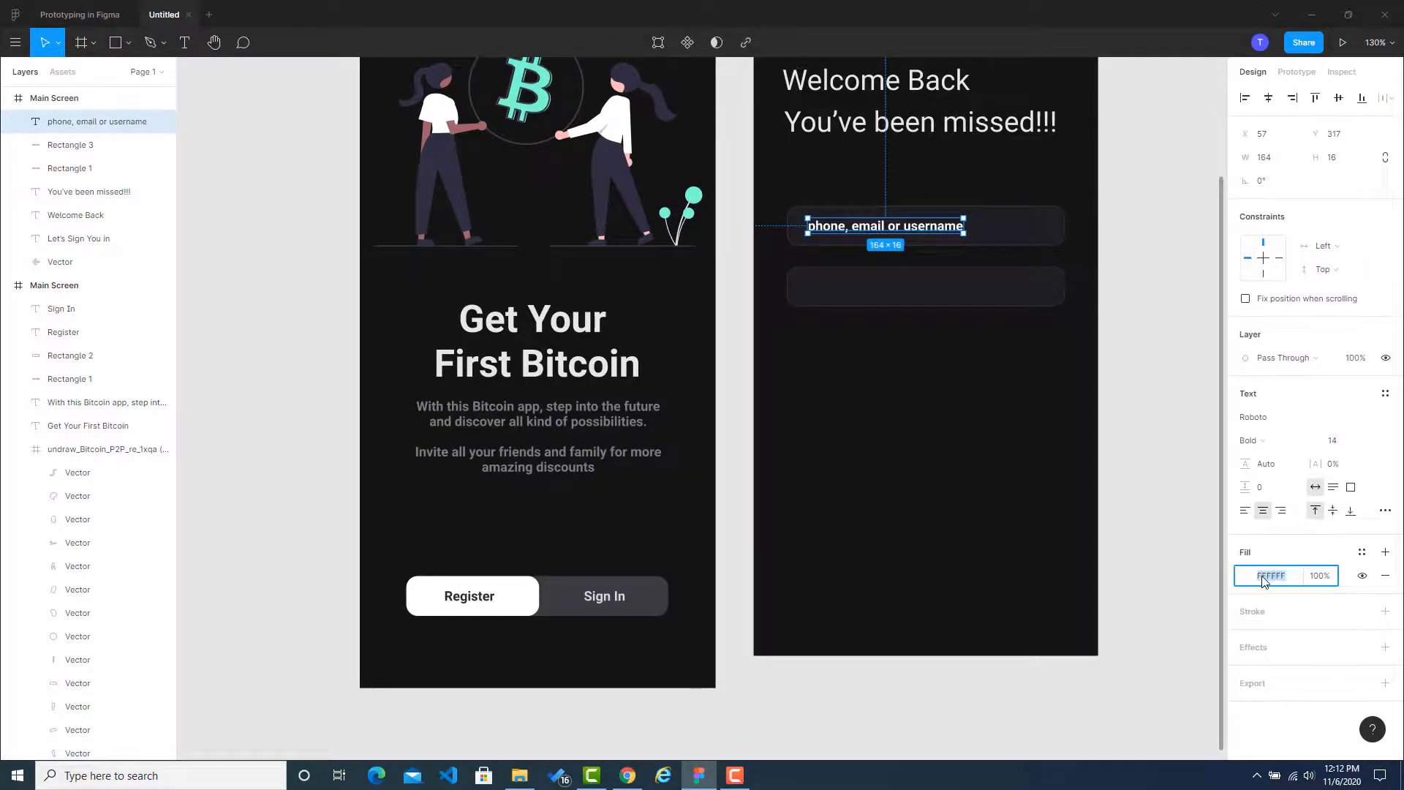
pyautogui.write('#6f6e79')
pyautogui.click(1140, 355)
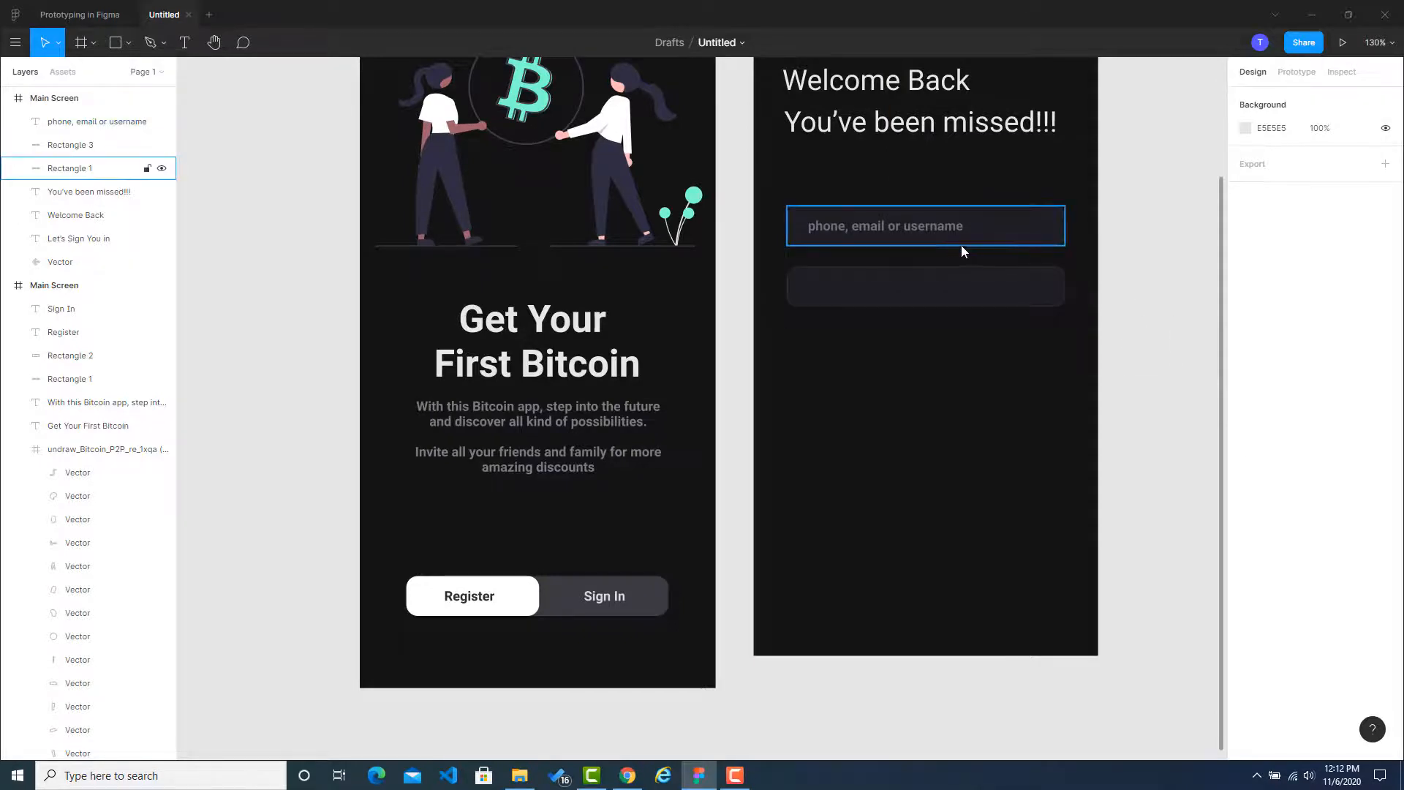
# Duplicate the "phone, email or username" text and place the copy inside the lower input field.
pyautogui.click(947, 230)
pyautogui.hotkey('ctrl', 'c')
pyautogui.hotkey('ctrl', 'v')
pyautogui.moveTo(946, 229); pyautogui.dragTo(939, 285)
pyautogui.click(1192, 278)
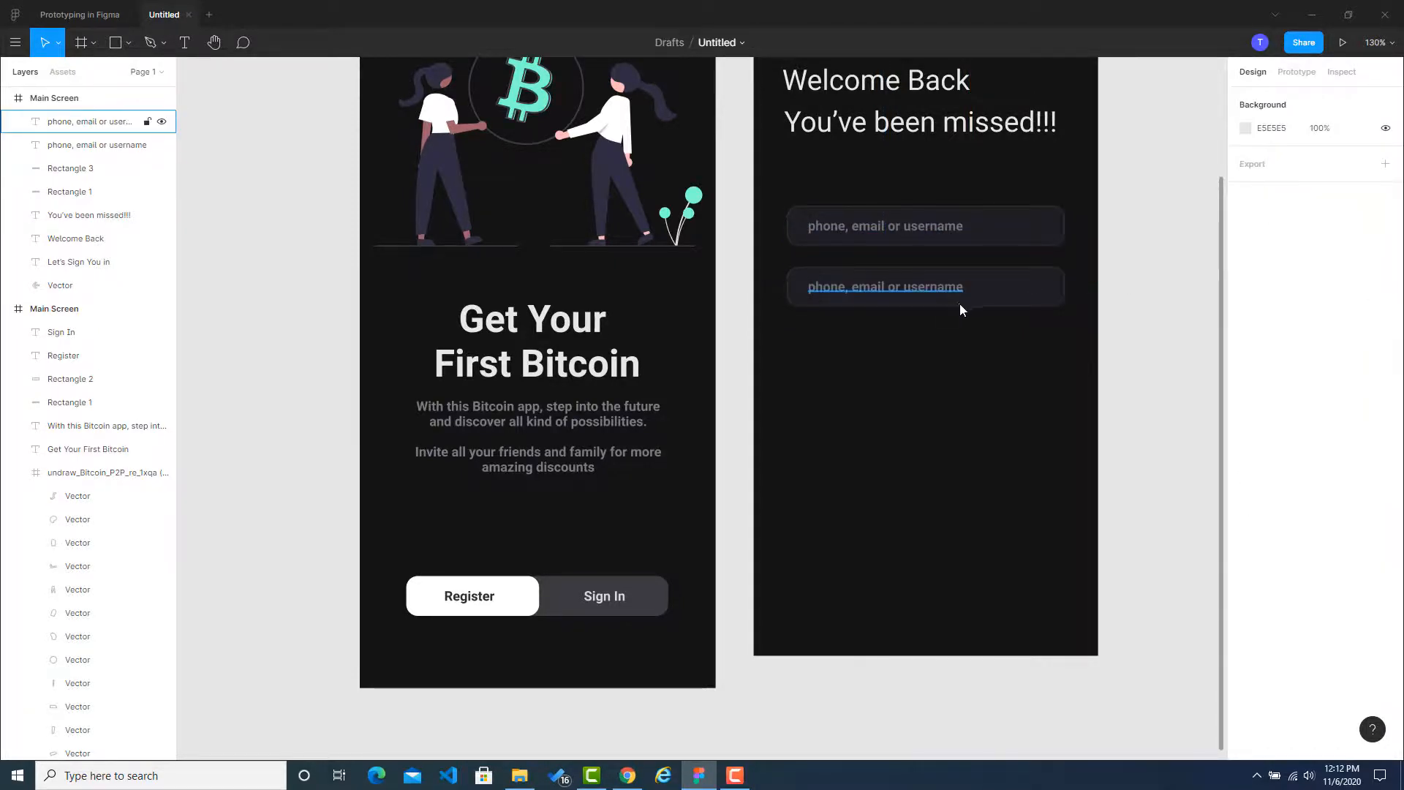
# Check the reference's password field, change the lower field's text to "password" and move it into line with the start of the upper placeholder.
pyautogui.hotkey('alt', 'Tab')
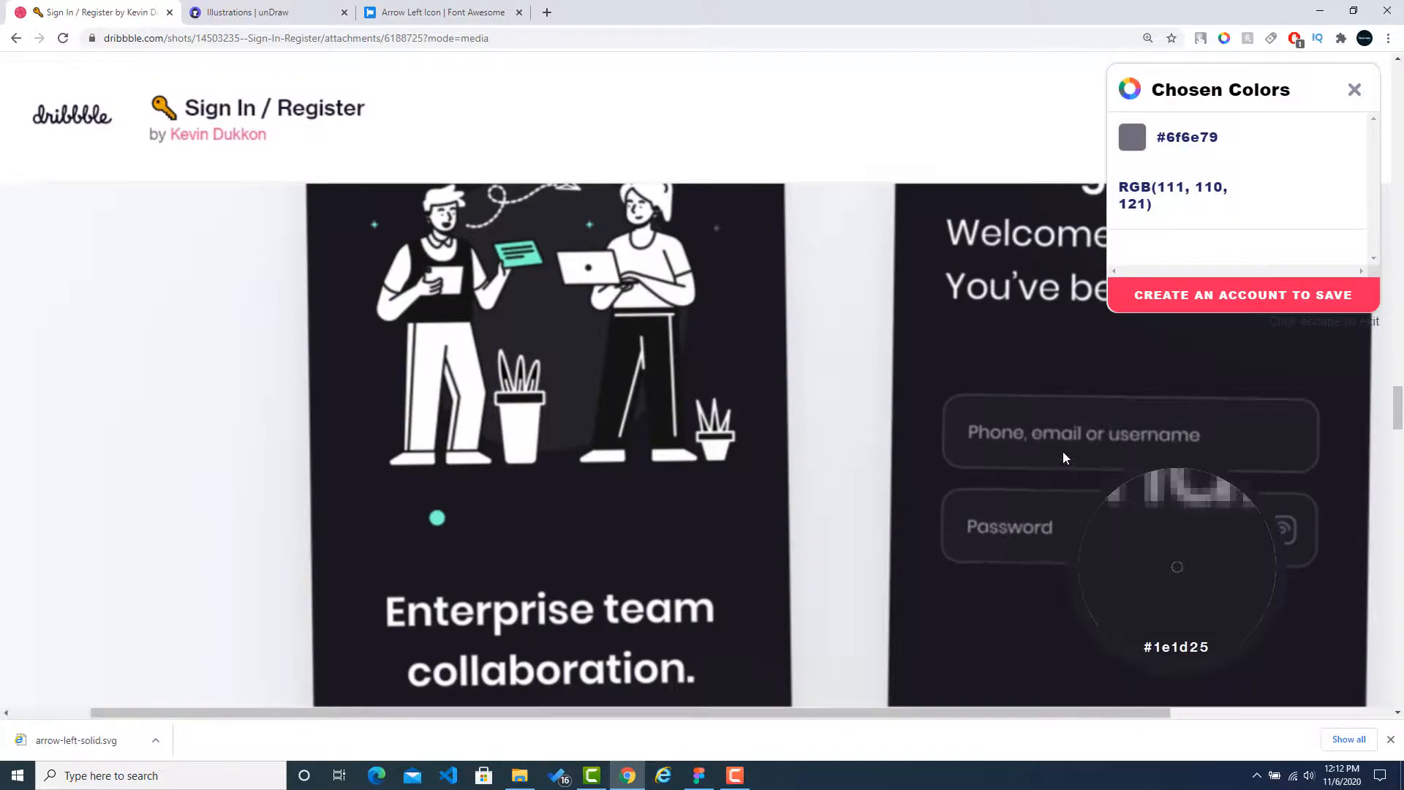
pyautogui.hotkey('alt', 'Tab')
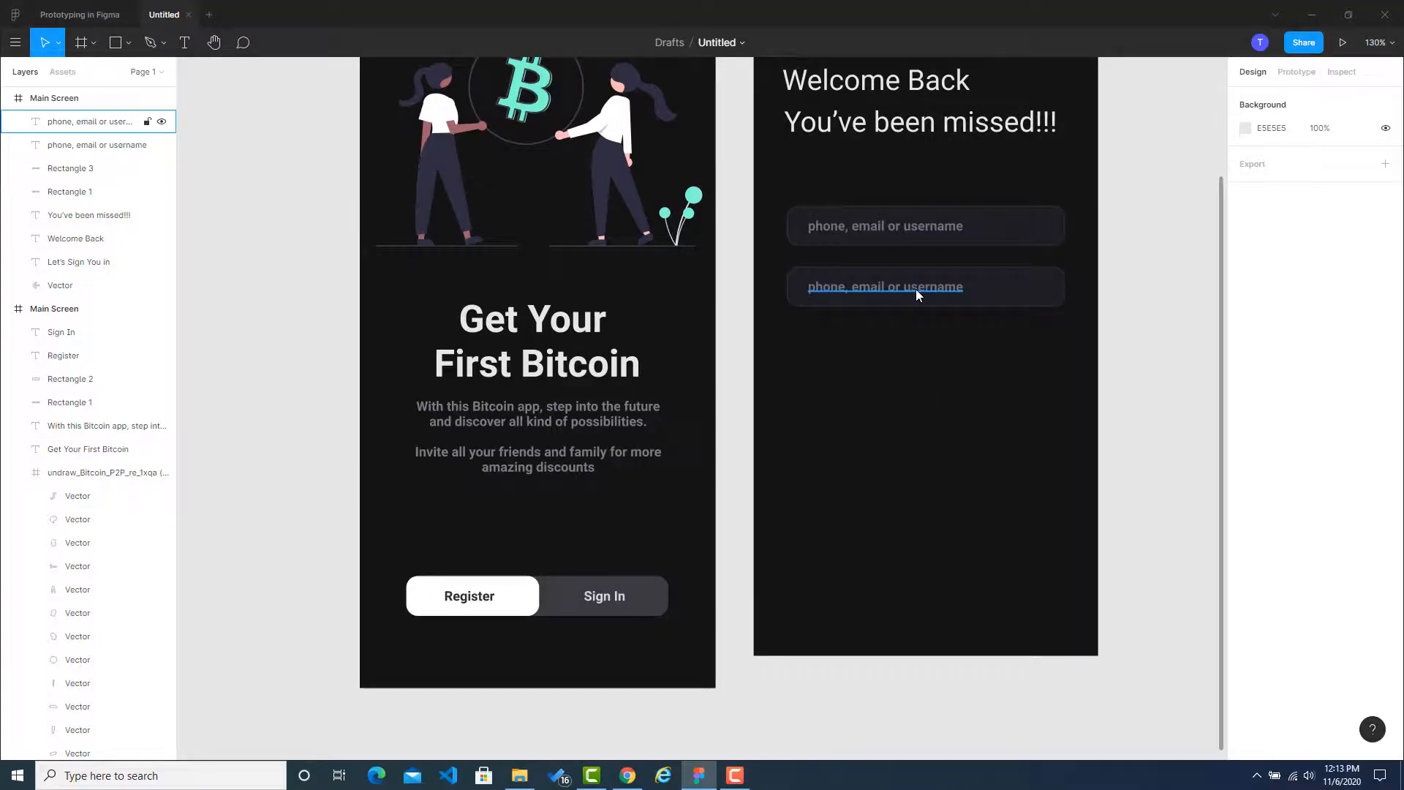
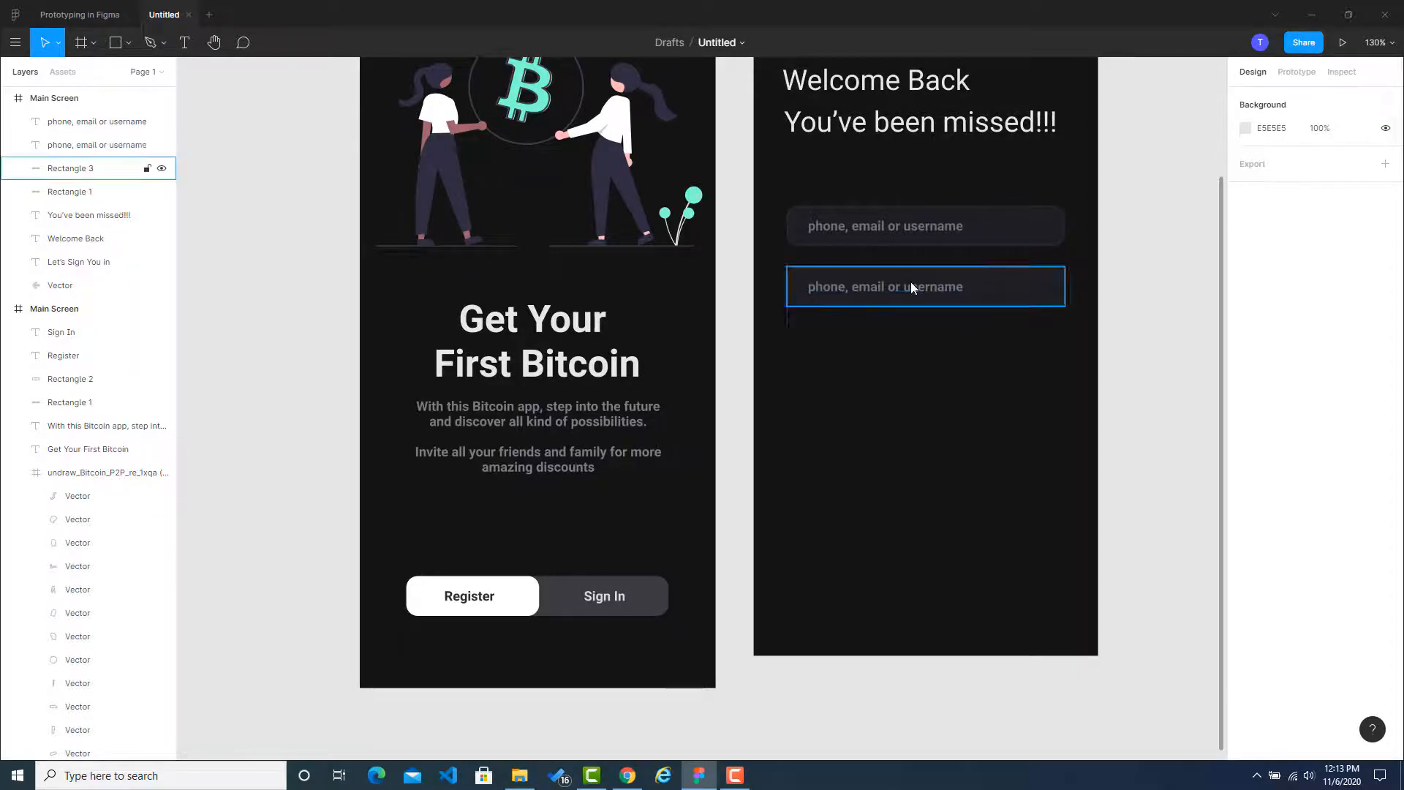
pyautogui.doubleClick(910, 285)
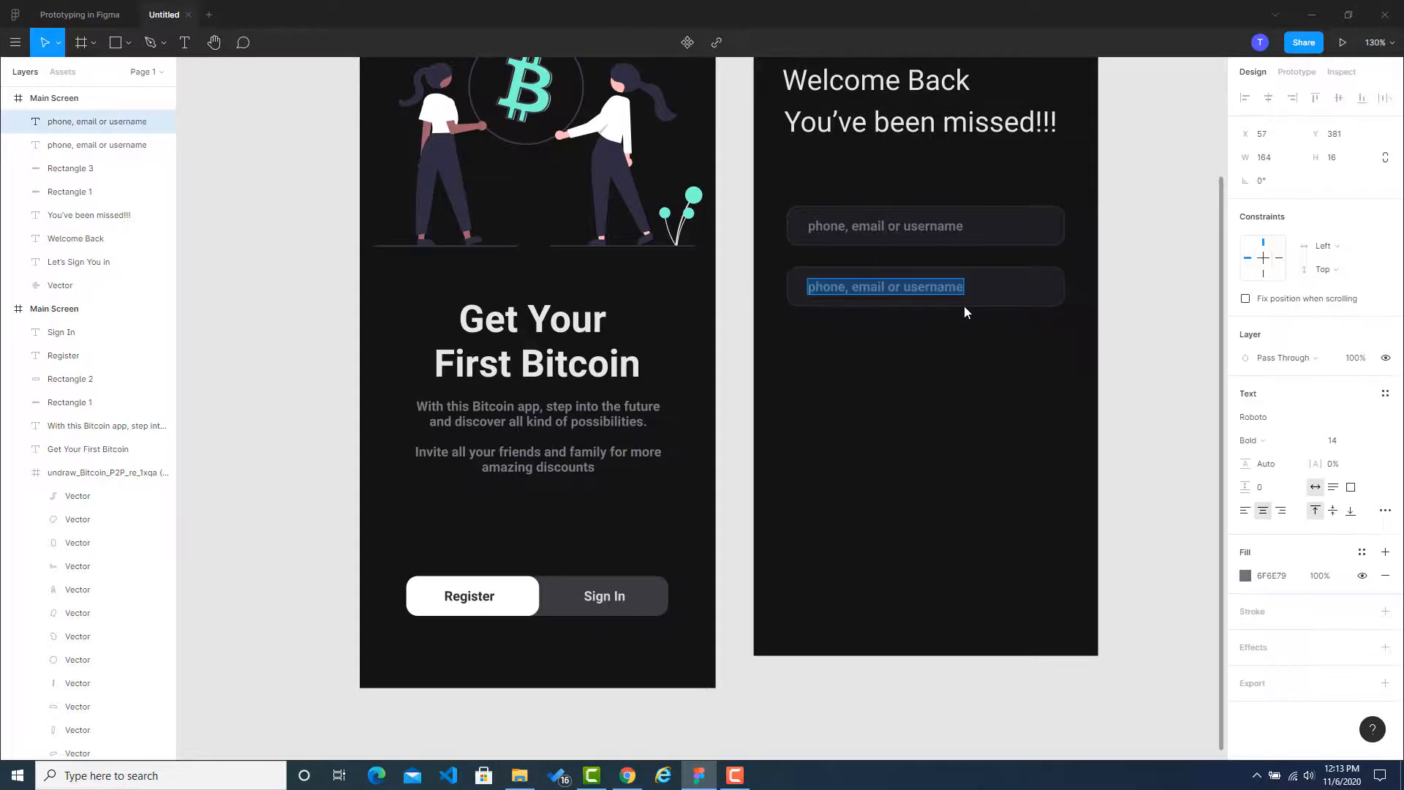
pyautogui.write('password')
pyautogui.press('Escape')
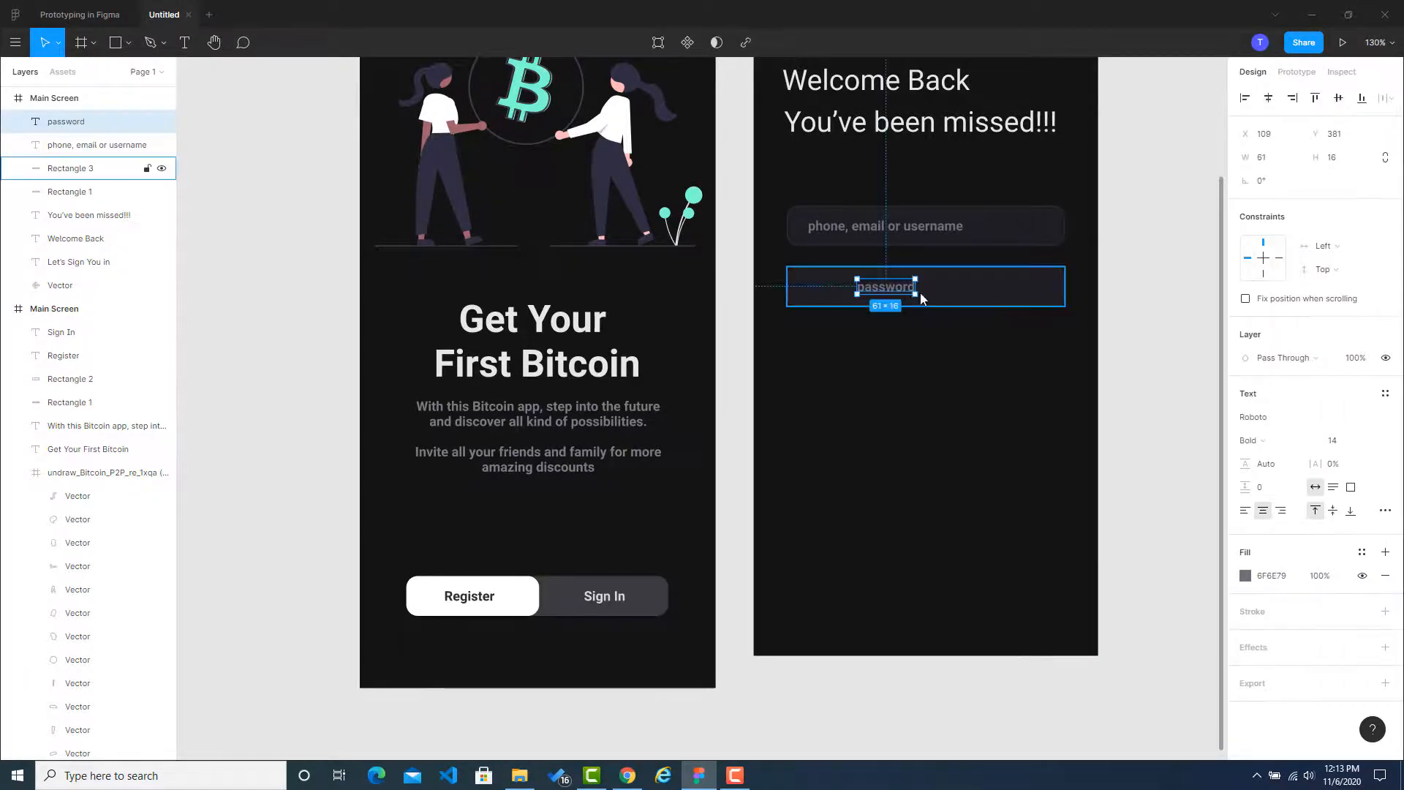
pyautogui.click(1113, 251)
pyautogui.moveTo(873, 287); pyautogui.dragTo(808, 283)
pyautogui.click(1122, 306)
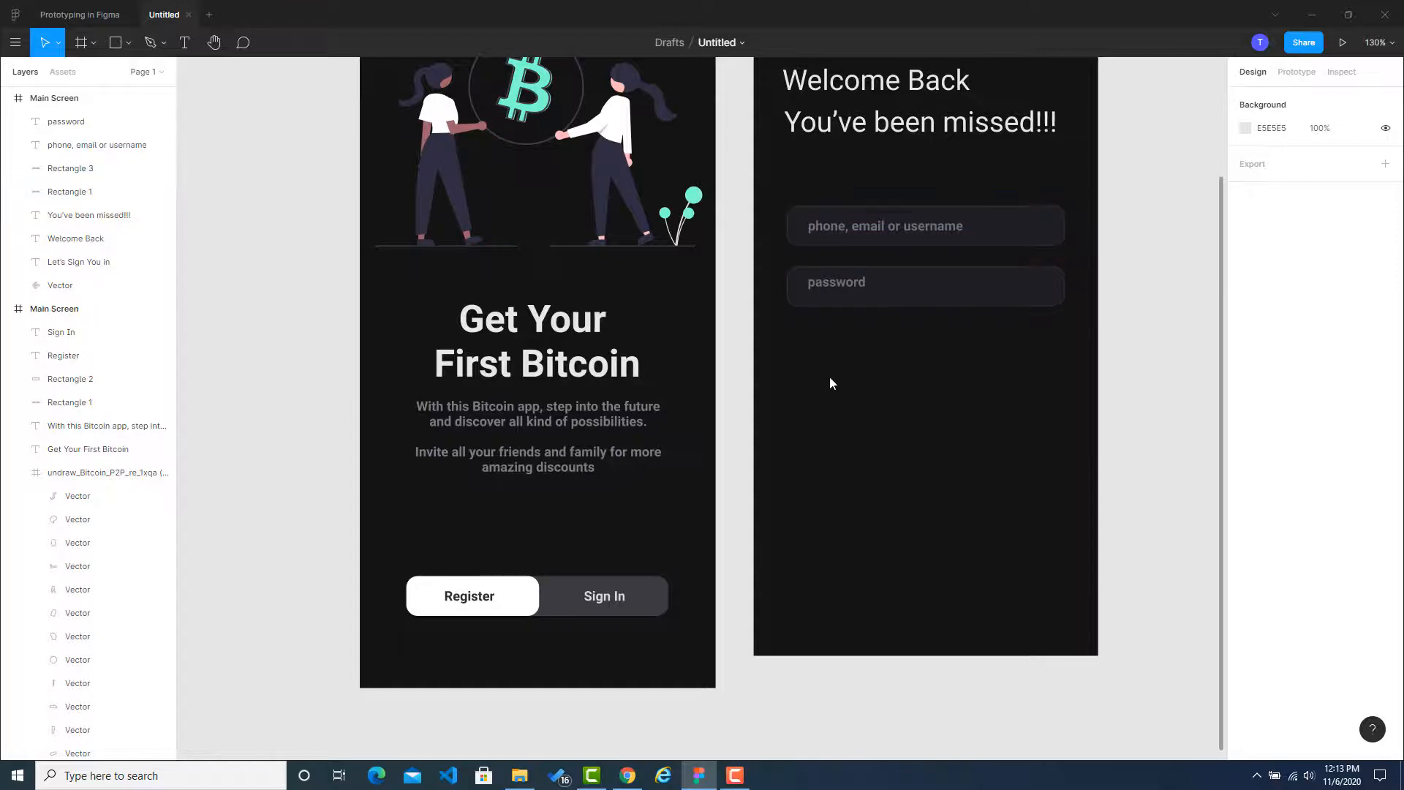
# Switch to the Dribbble reference in Chrome, close the colour picker overlay and reset the page zoom to 100%.
pyautogui.scroll(1, 848, 296)
pyautogui.scroll(4, 855, 309)
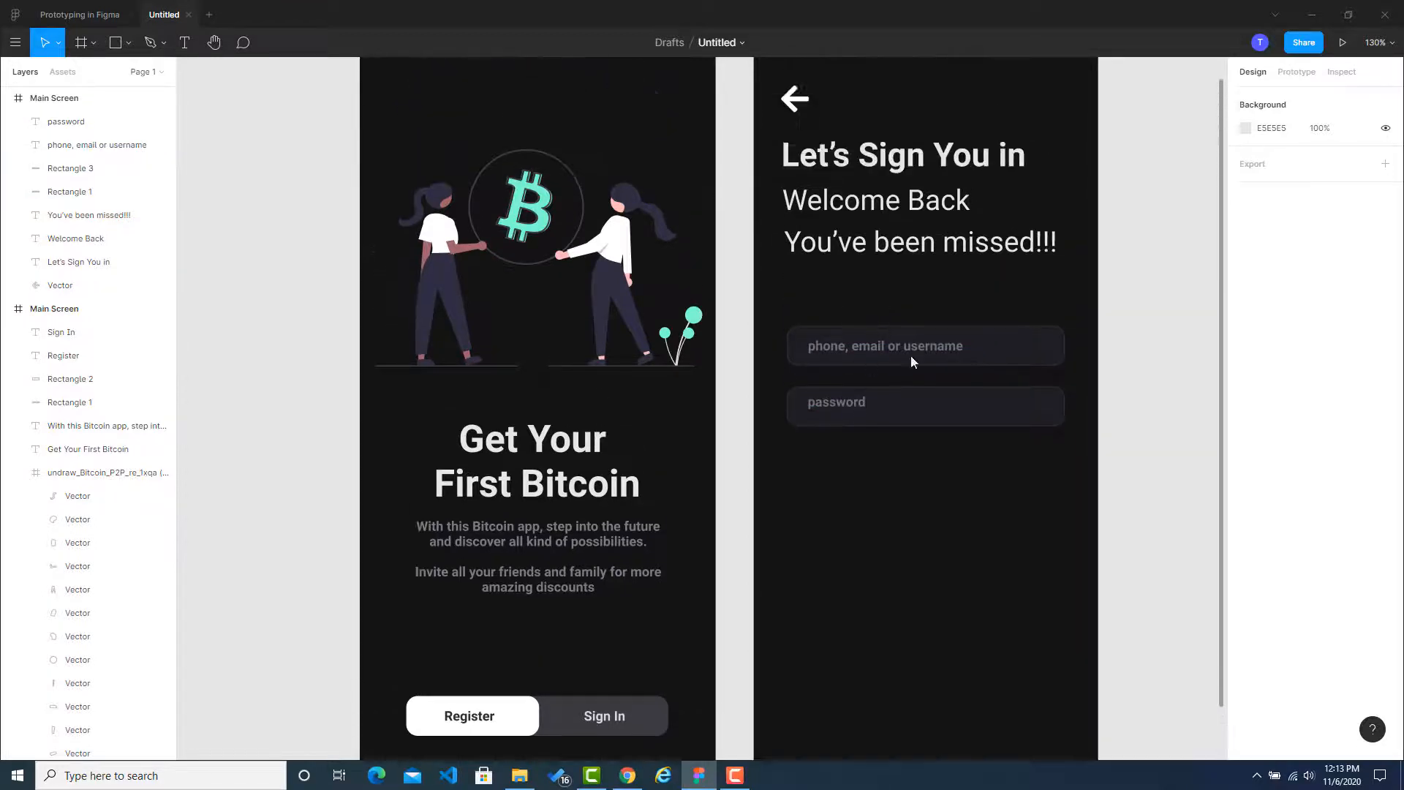
pyautogui.scroll(-3, 939, 380)
pyautogui.scroll(1, 916, 334)
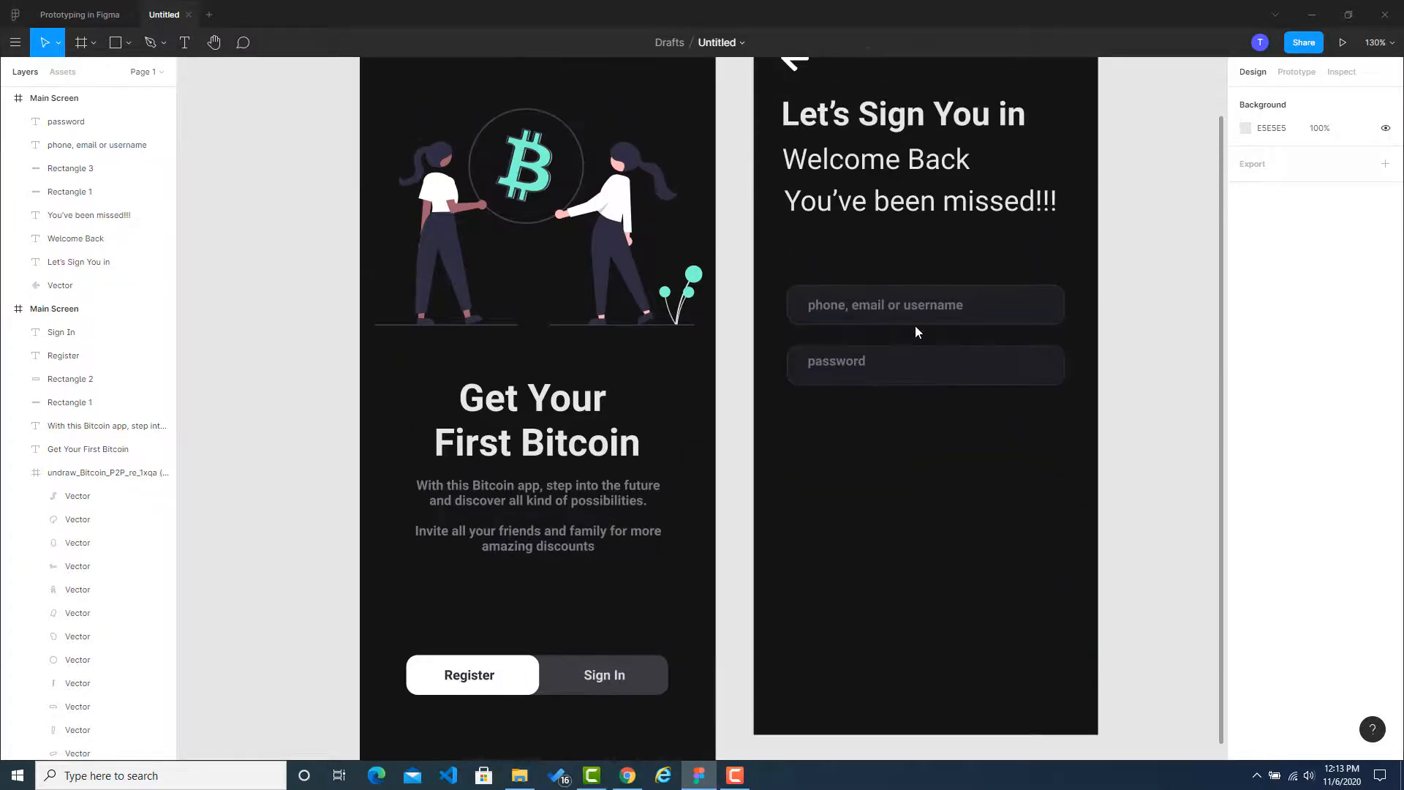
pyautogui.click(627, 775)
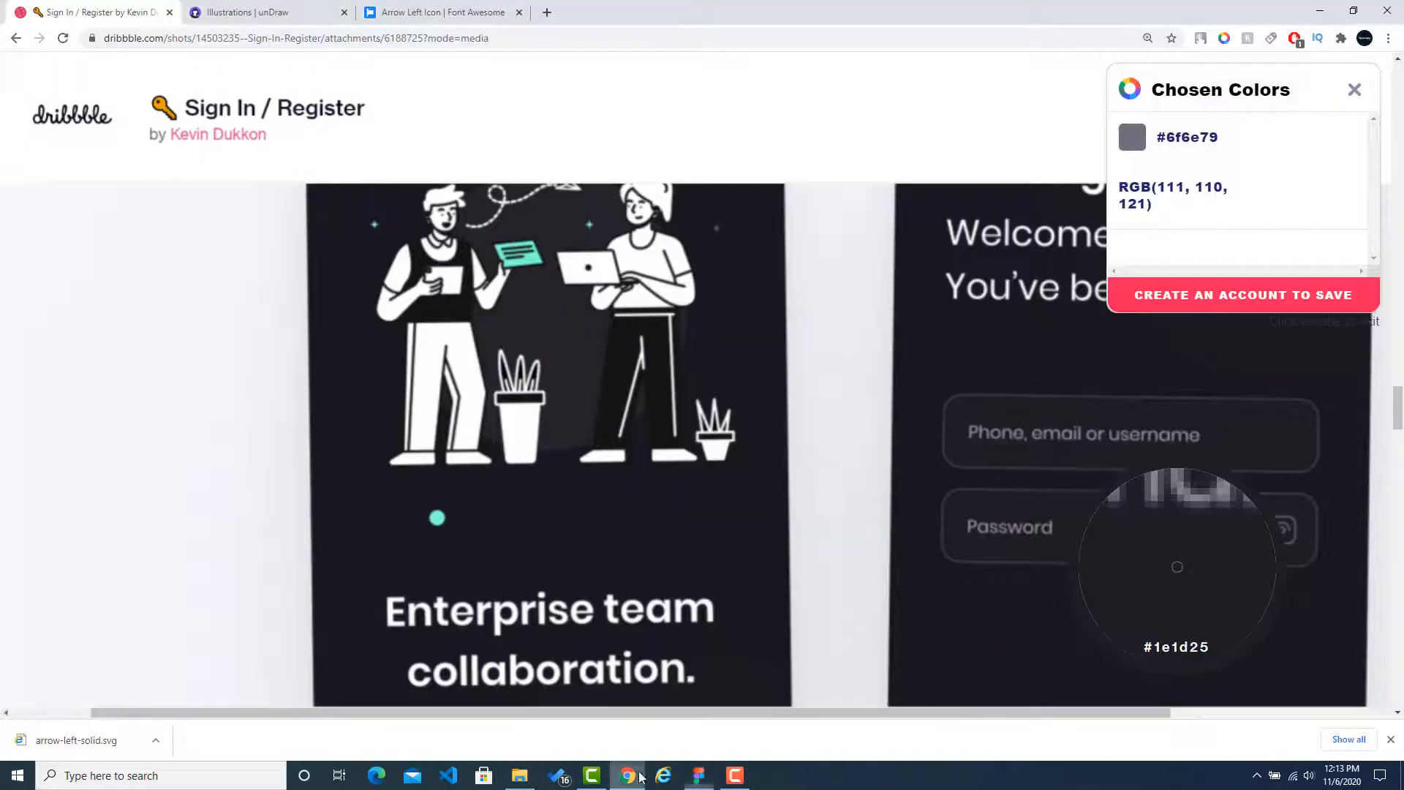
pyautogui.click(1362, 90)
pyautogui.click(1147, 38)
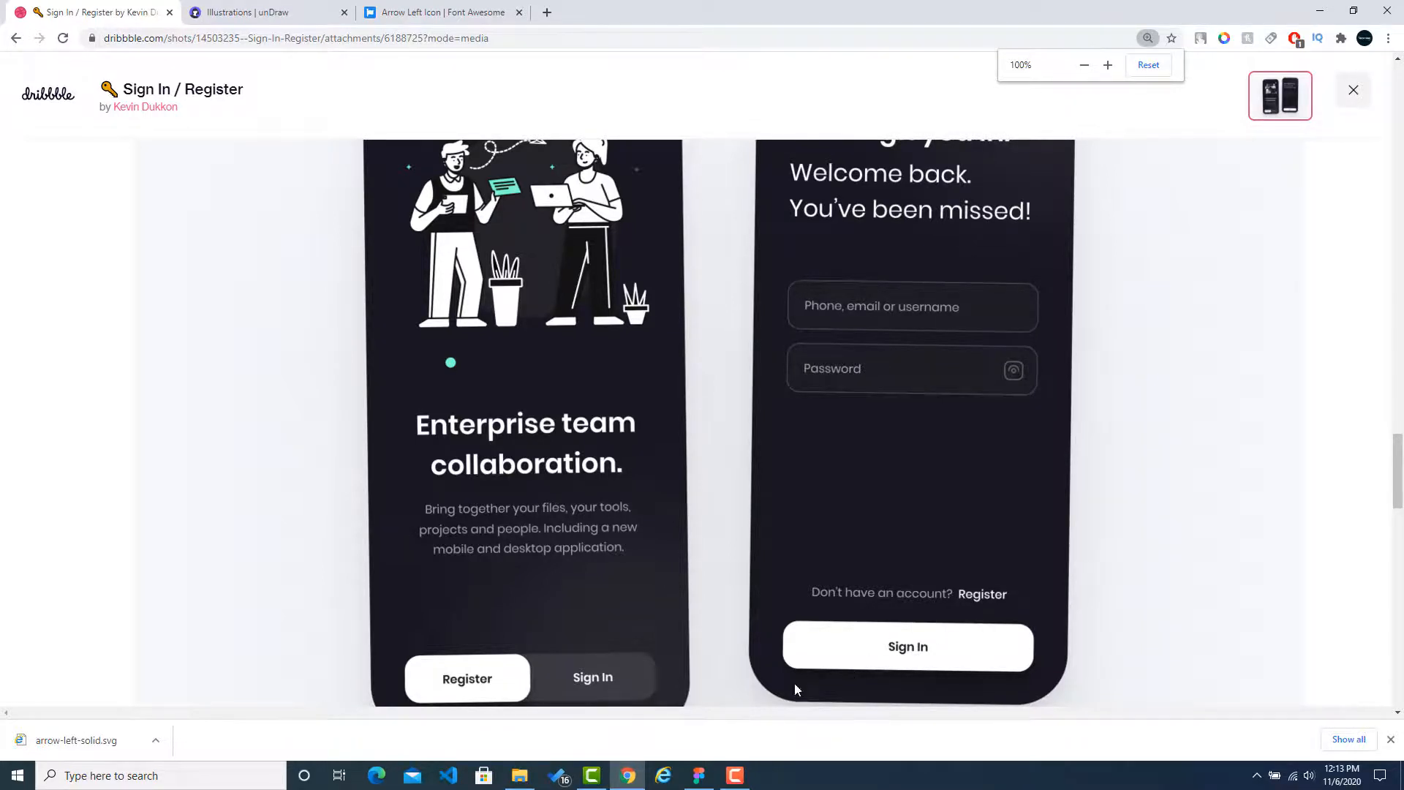
# Switch to Figma, copy the white Register button rectangle to the bottom of the sign-in screen and widen it to about the input fields' width.
pyautogui.click(698, 775)
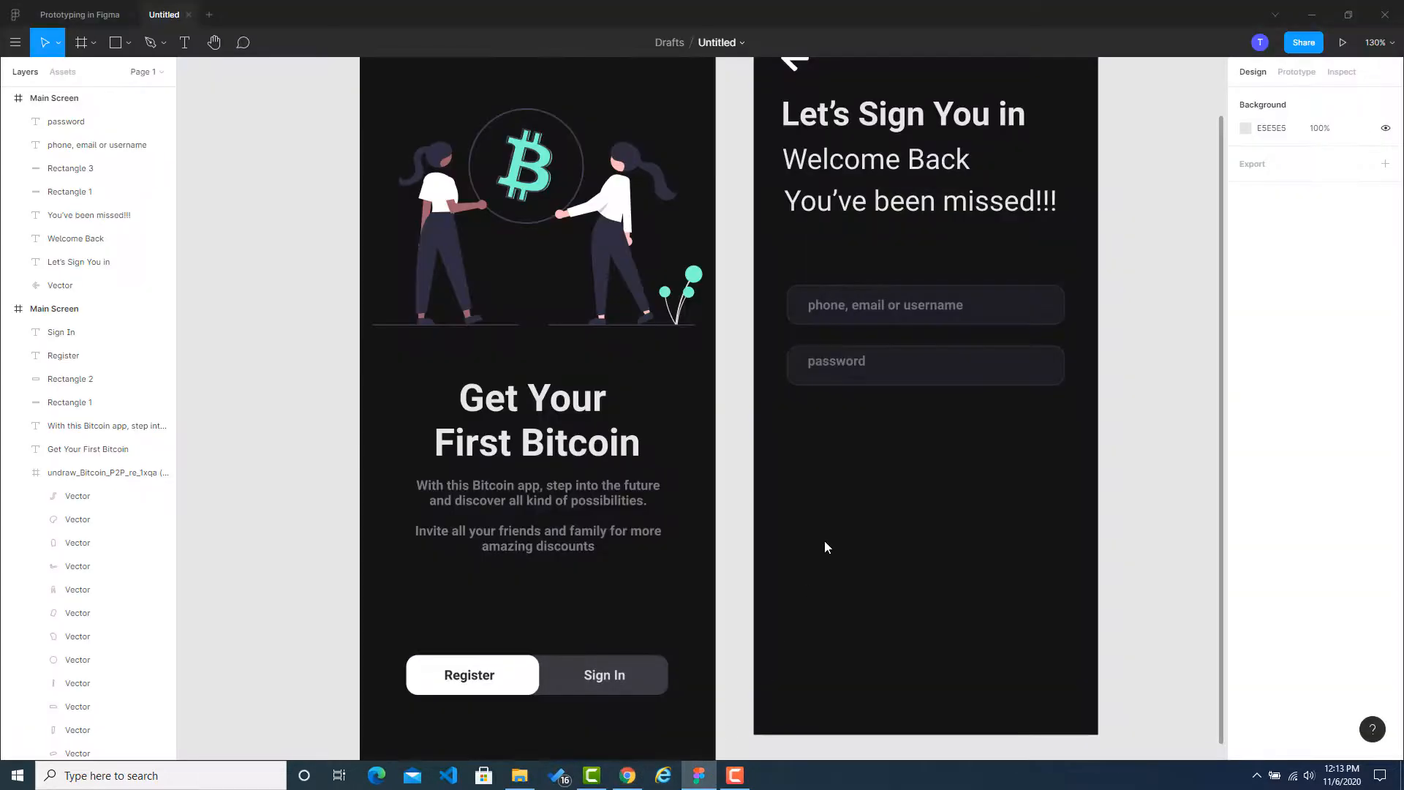
pyautogui.click(508, 684)
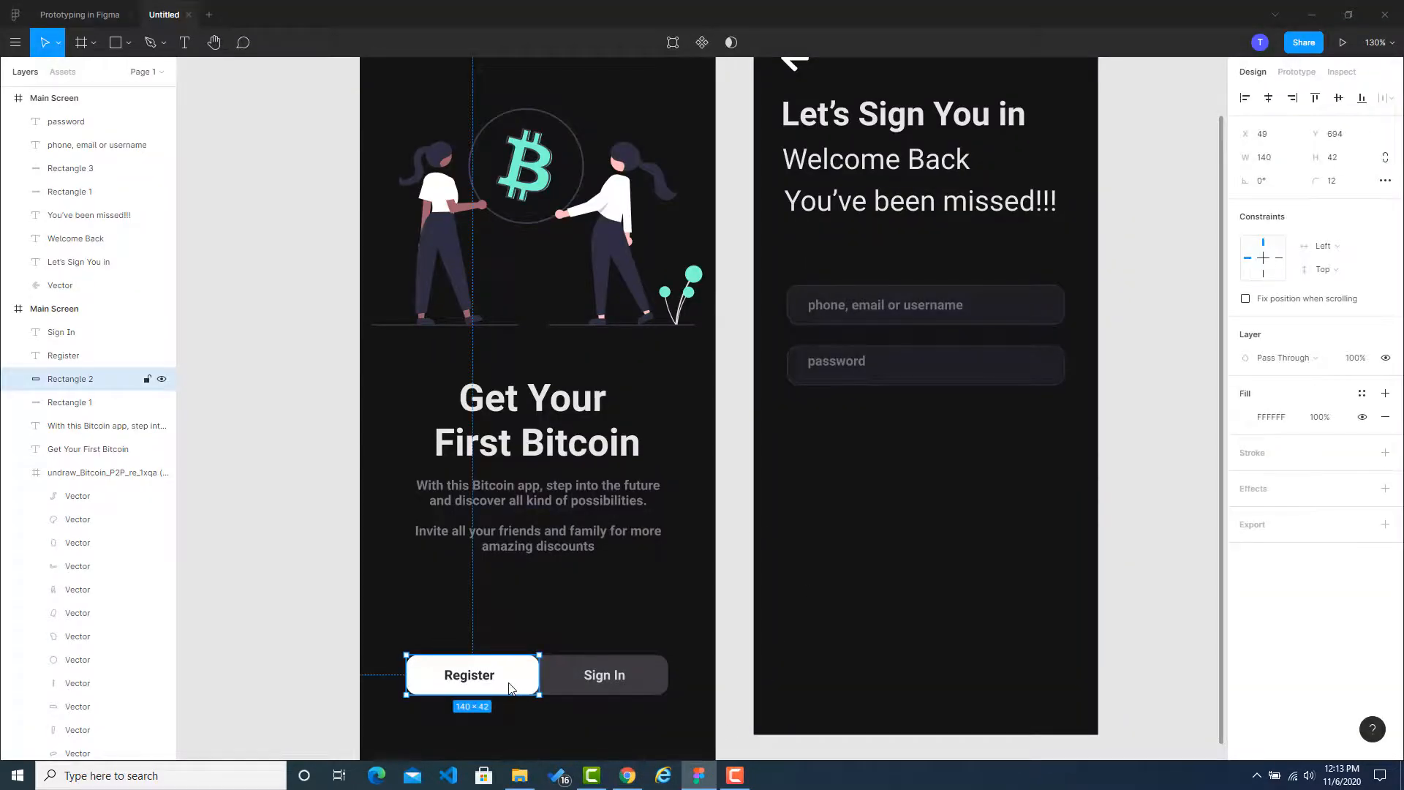
pyautogui.hotkey('ctrl', 'c')
pyautogui.hotkey('ctrl', 'v')
pyautogui.moveTo(555, 675); pyautogui.dragTo(1064, 688)
pyautogui.click(1130, 639)
# Duplicate the onboarding screen's "Register" label and centre the copy on the sign-in screen's white button.
pyautogui.click(478, 680)
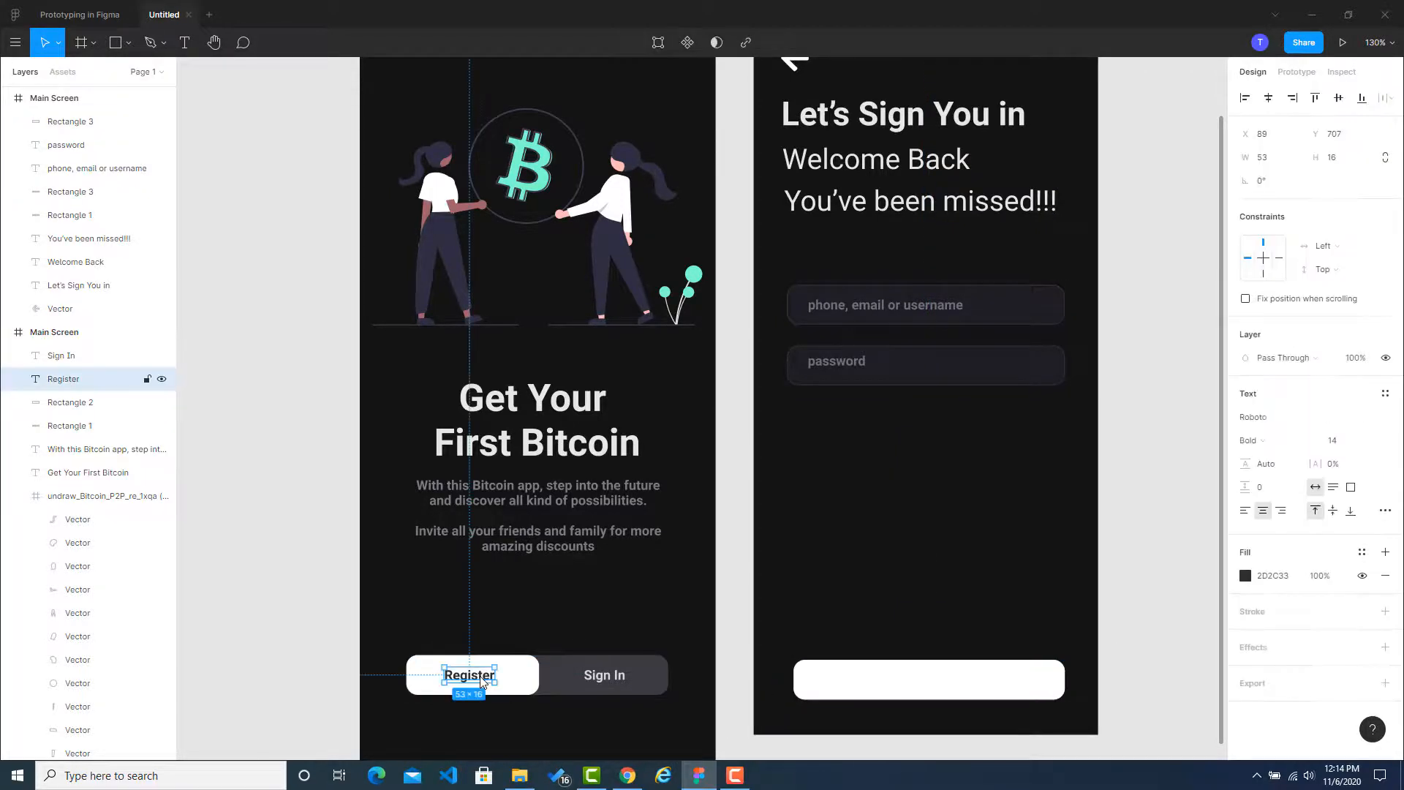
pyautogui.hotkey('ctrl', 'v')
pyautogui.moveTo(603, 681); pyautogui.dragTo(998, 683)
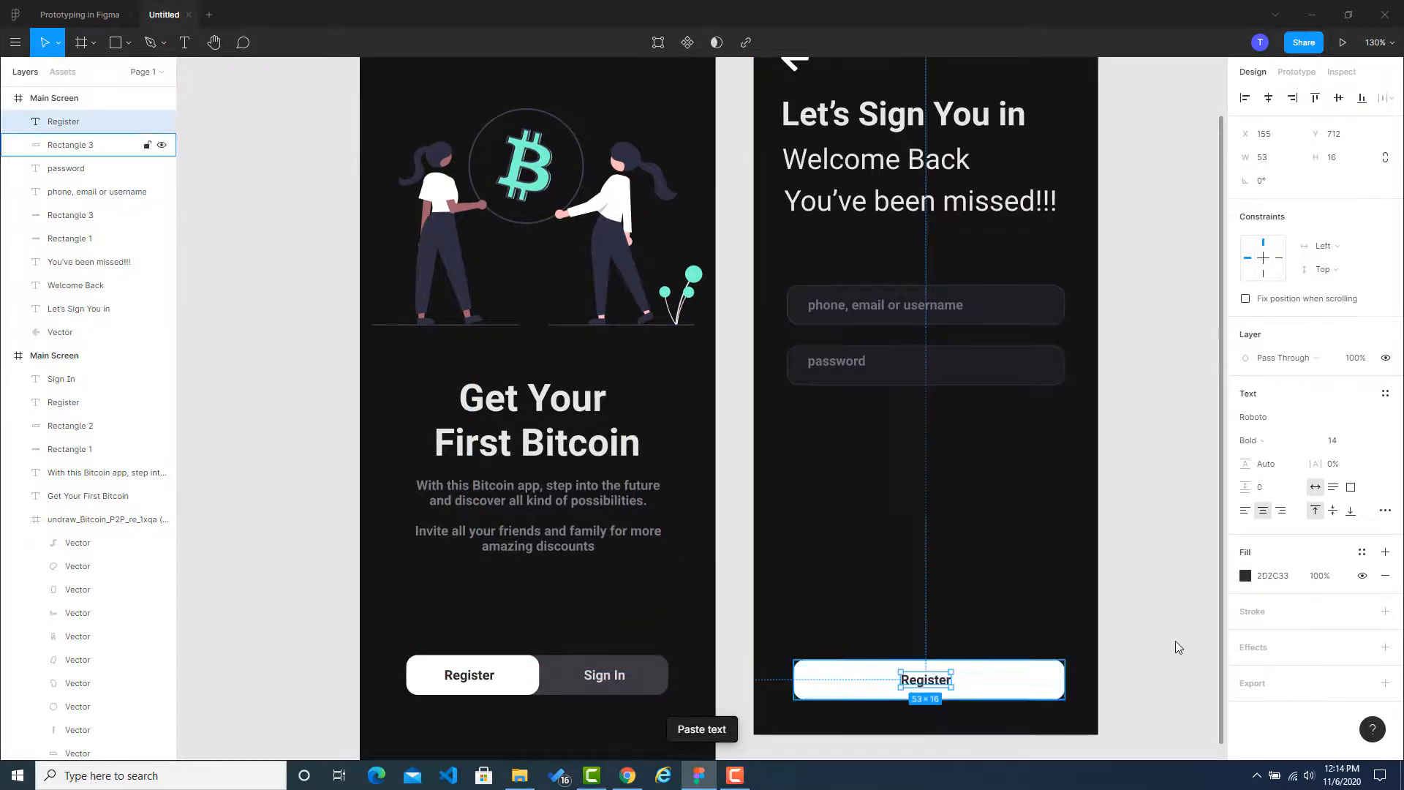
pyautogui.click(1155, 644)
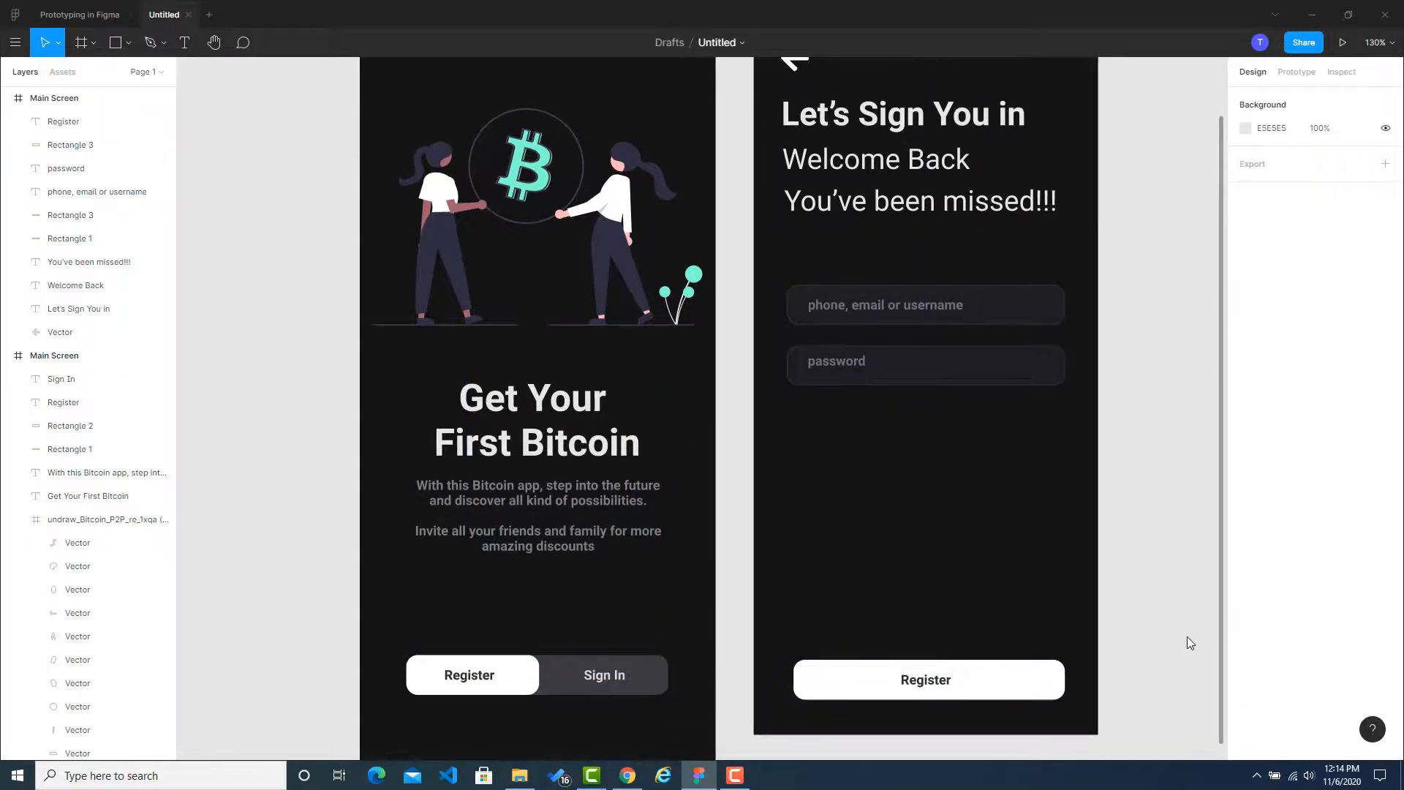
# Check the button wording in the Dribbble reference, change the new button's label to "Sign In" and centre it horizontally on the screen.
pyautogui.hotkey('alt', 'Tab')
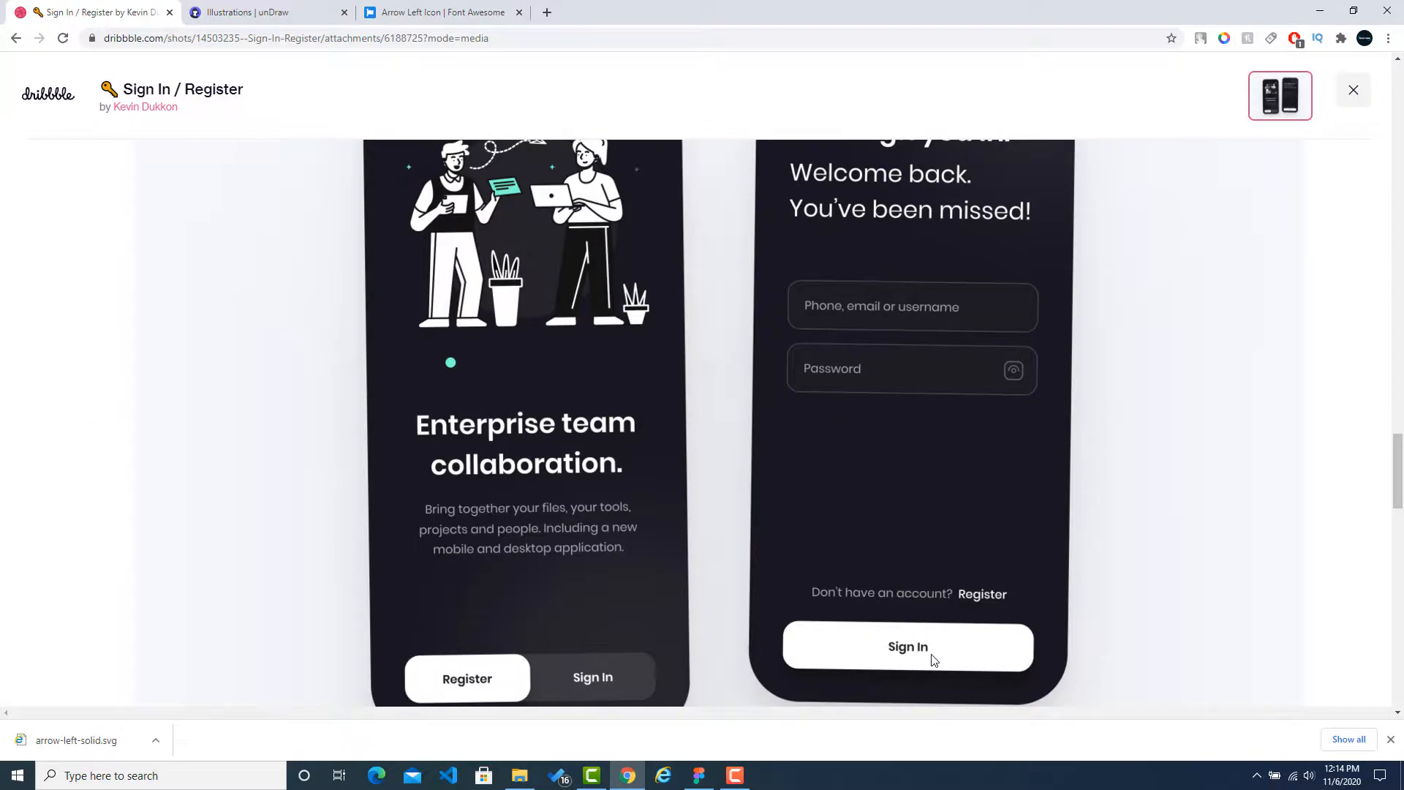
pyautogui.hotkey('alt', 'Tab')
pyautogui.click(931, 676)
pyautogui.write('Sign In')
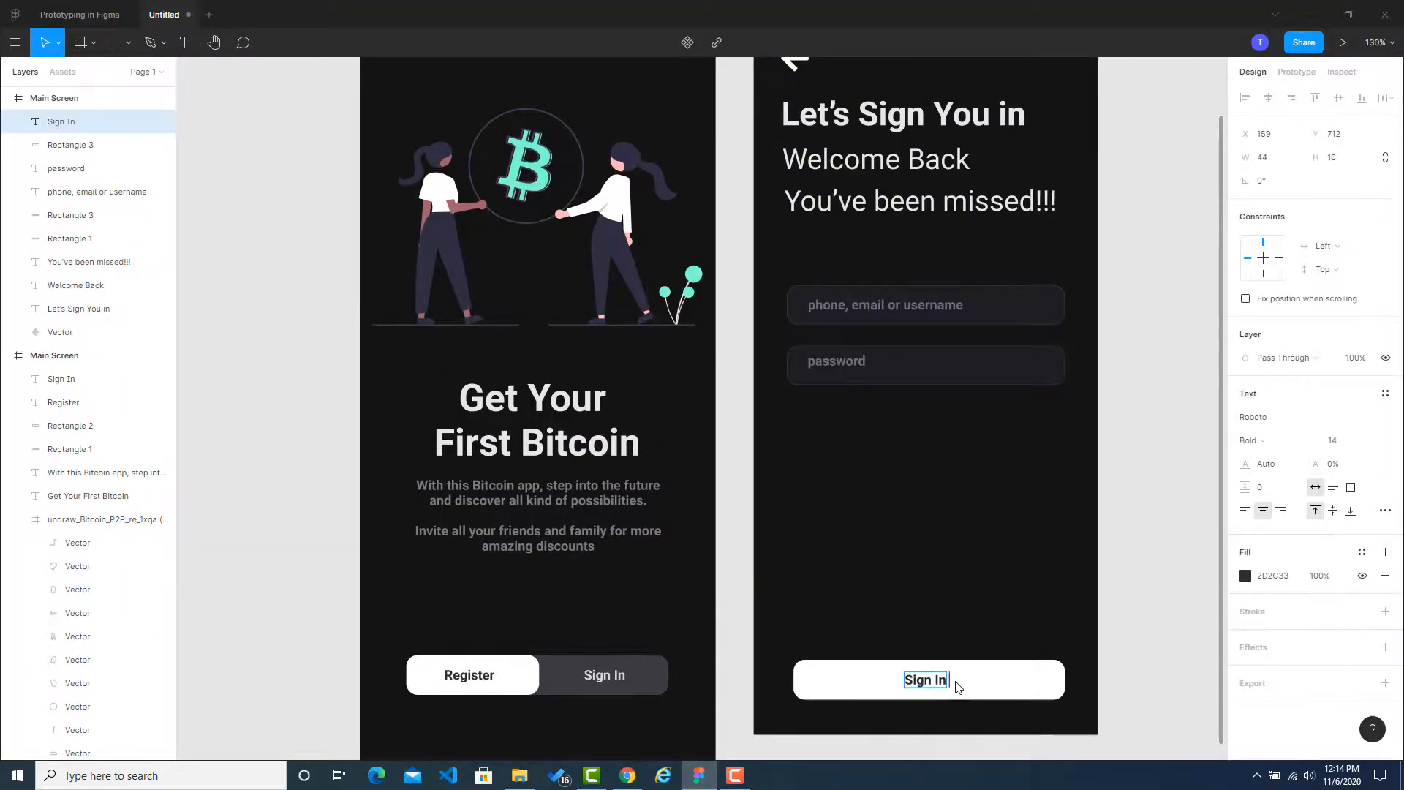
pyautogui.press('Escape')
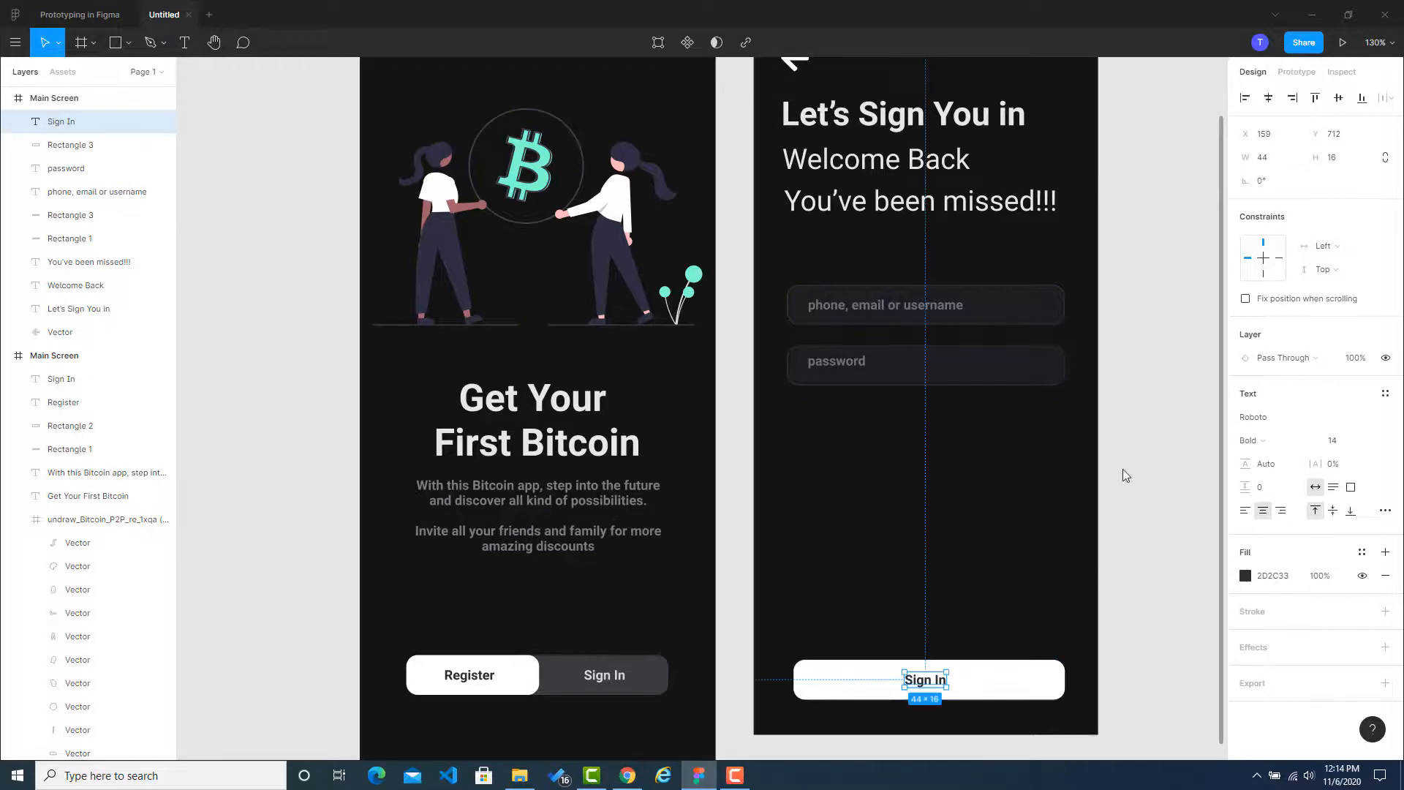
pyautogui.click(1270, 98)
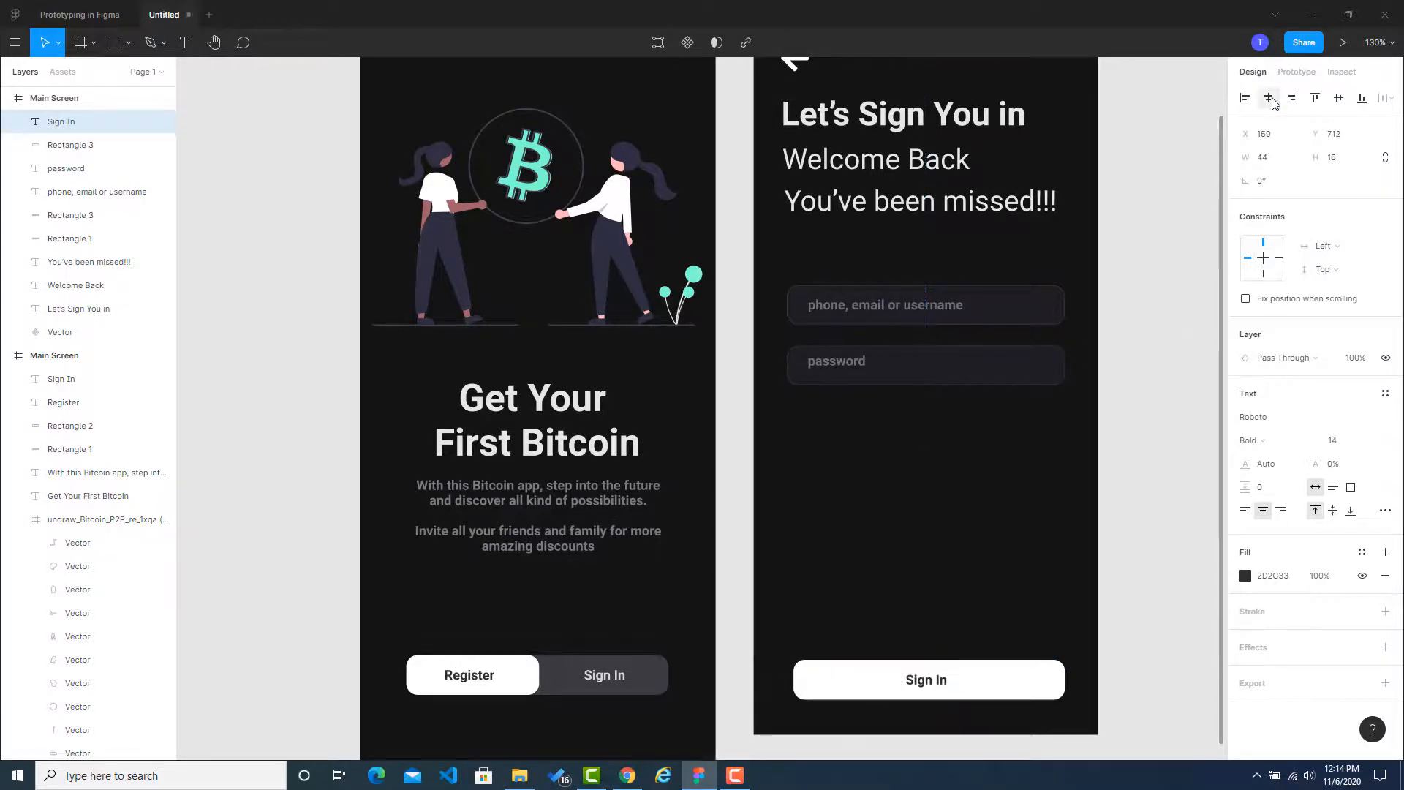
pyautogui.click(1172, 441)
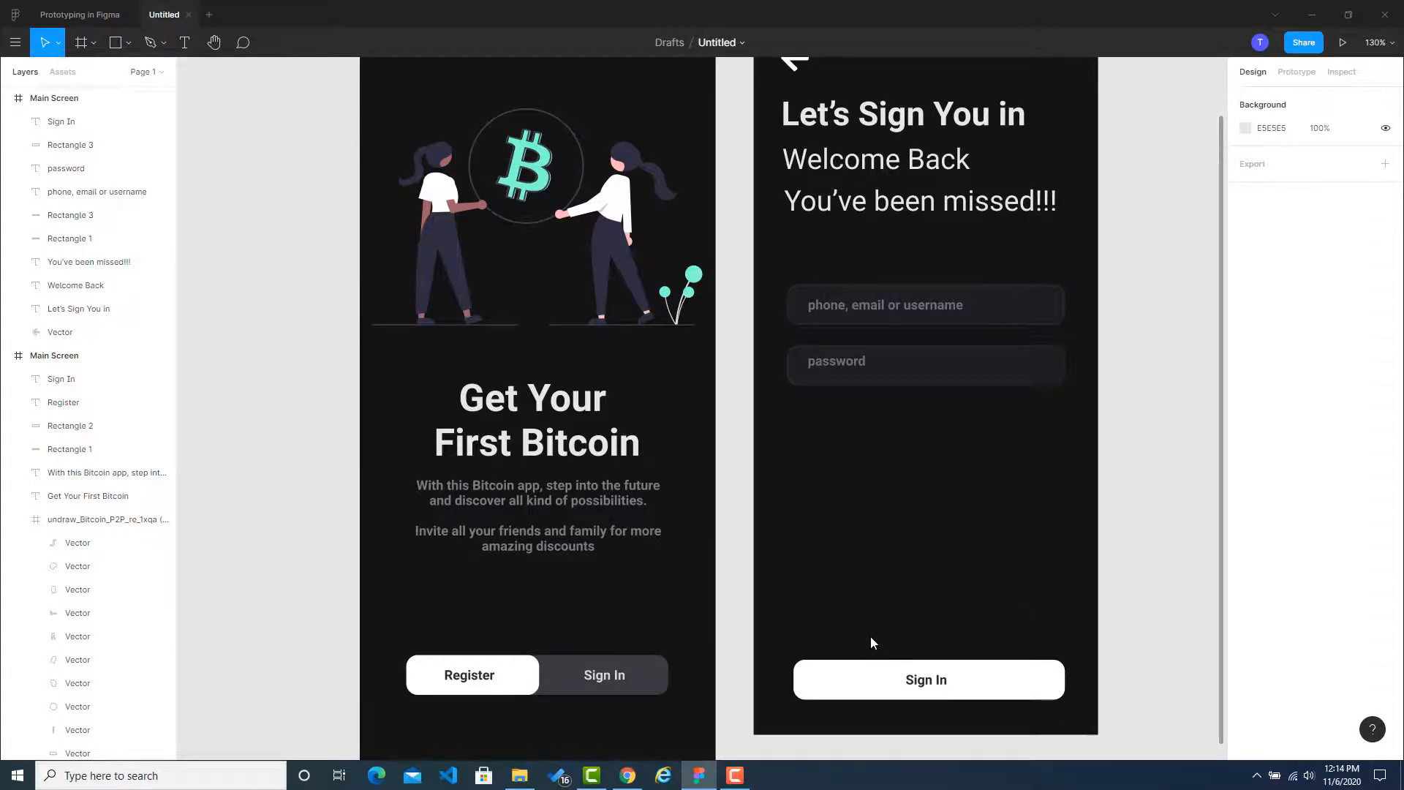
# Compare with the Dribbble reference, duplicate the onboarding description paragraph and place the copy at the Sign In button on the sign-in screen.
pyautogui.hotkey('alt', 'Tab')
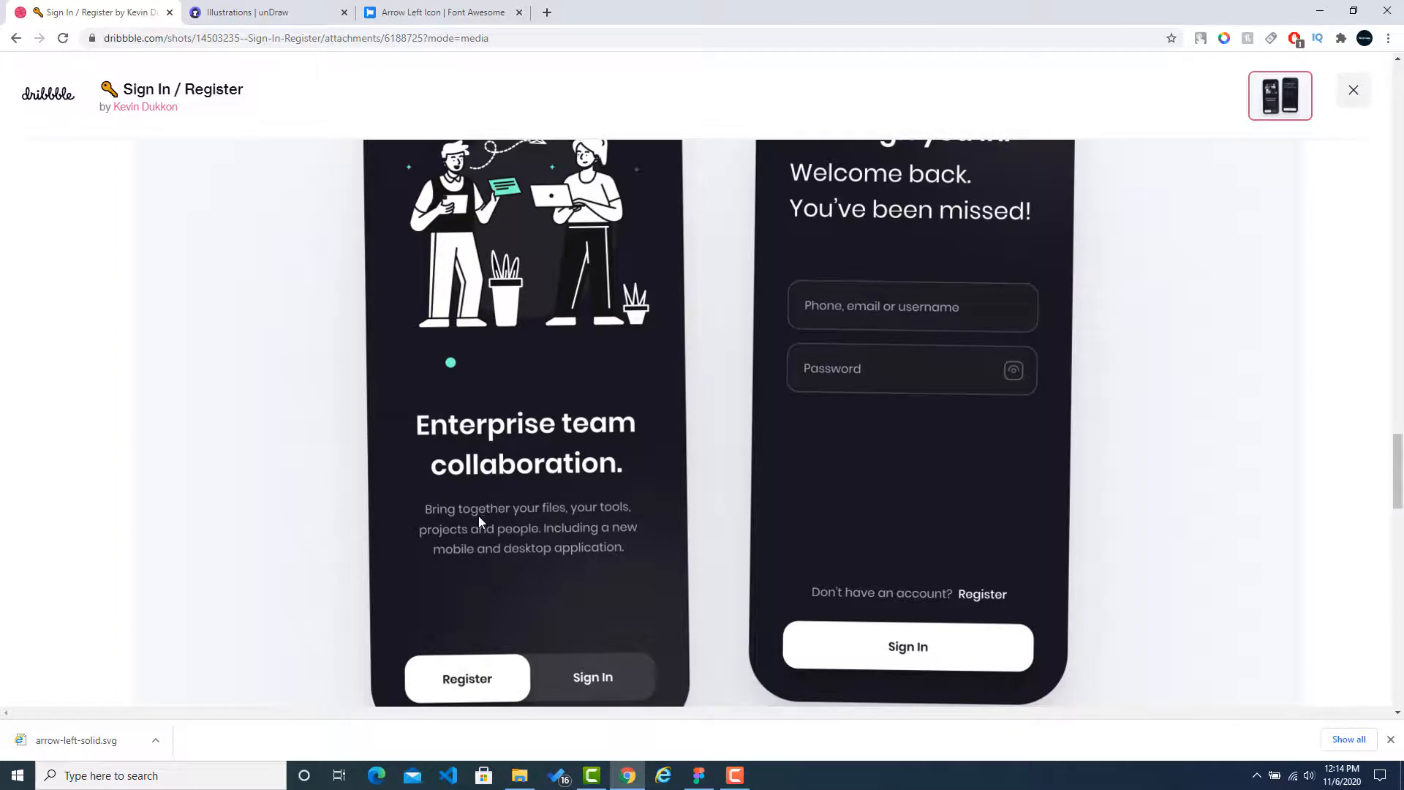
pyautogui.hotkey('alt', 'Tab')
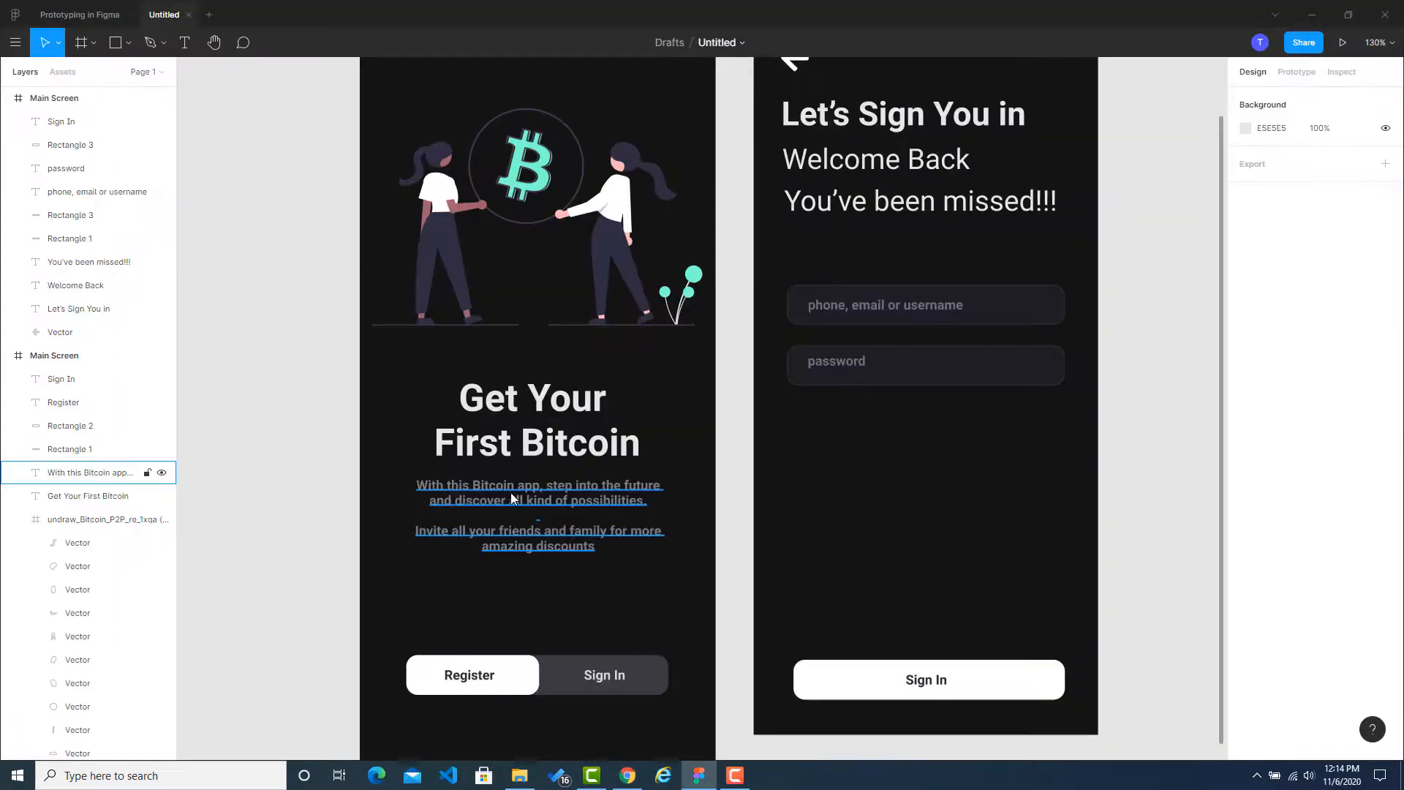
pyautogui.hotkey('alt', 'Tab')
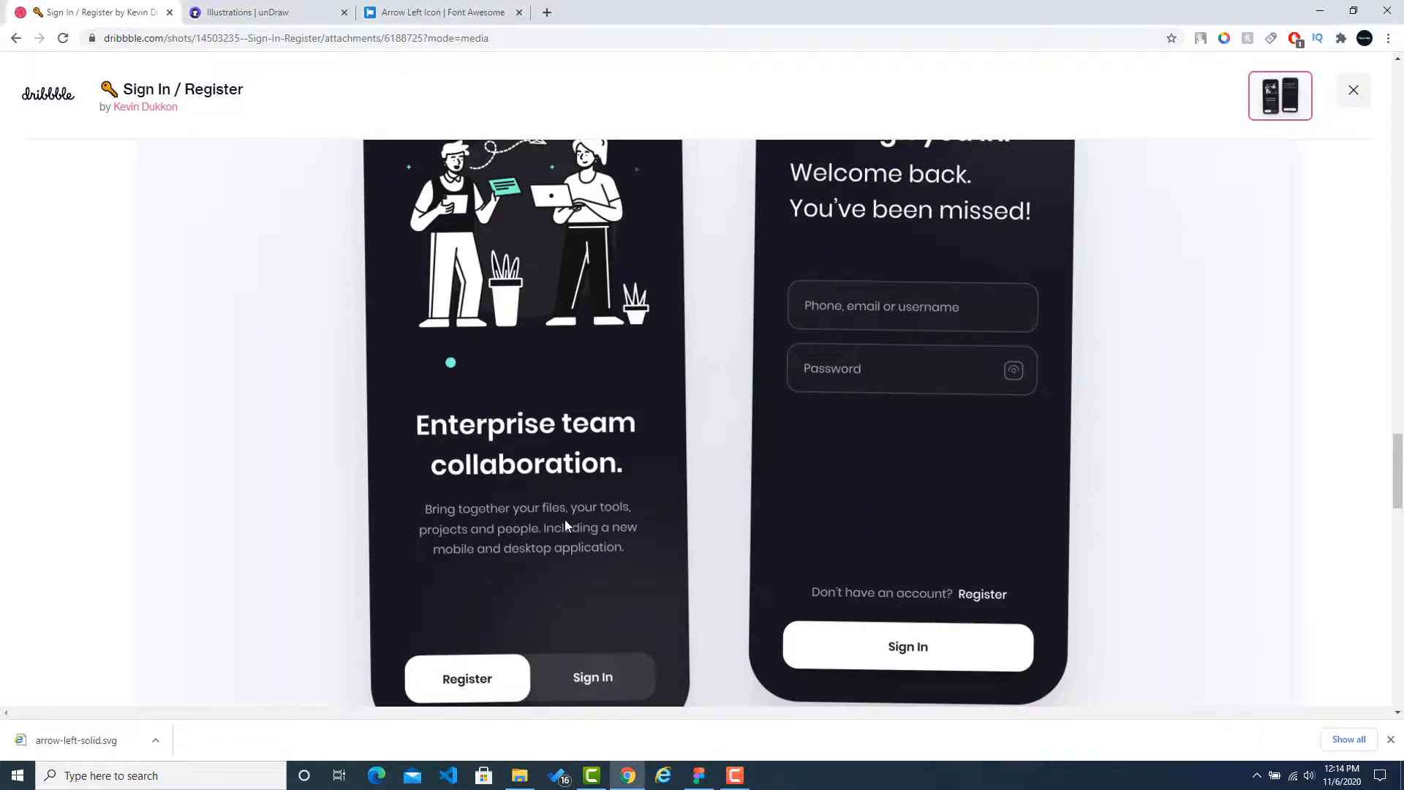
pyautogui.hotkey('alt', 'Tab')
pyautogui.click(545, 492)
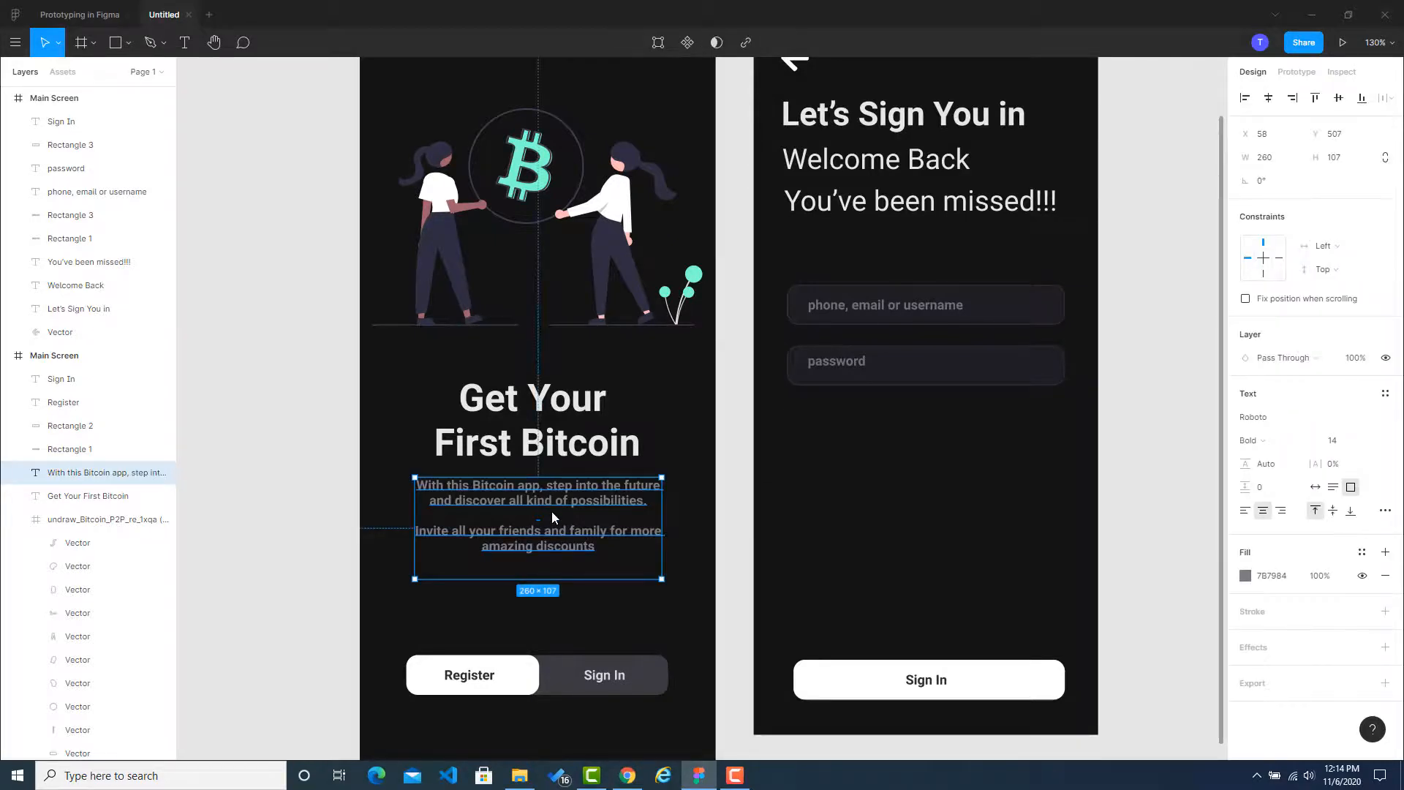
pyautogui.hotkey('ctrl', 'v')
pyautogui.moveTo(551, 517); pyautogui.dragTo(948, 590)
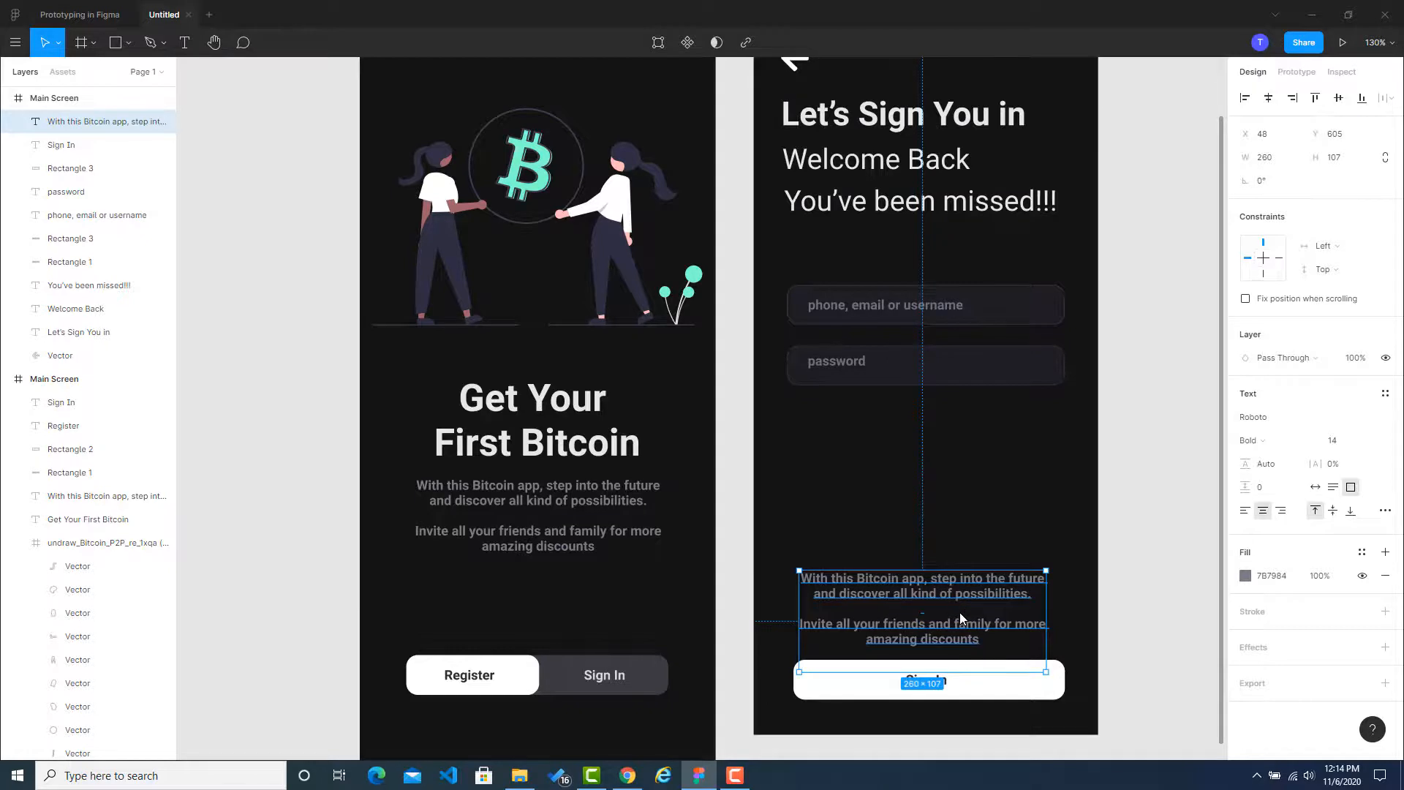
# Clear all the text from the copied description paragraph on the sign-in screen.
pyautogui.doubleClick(974, 638)
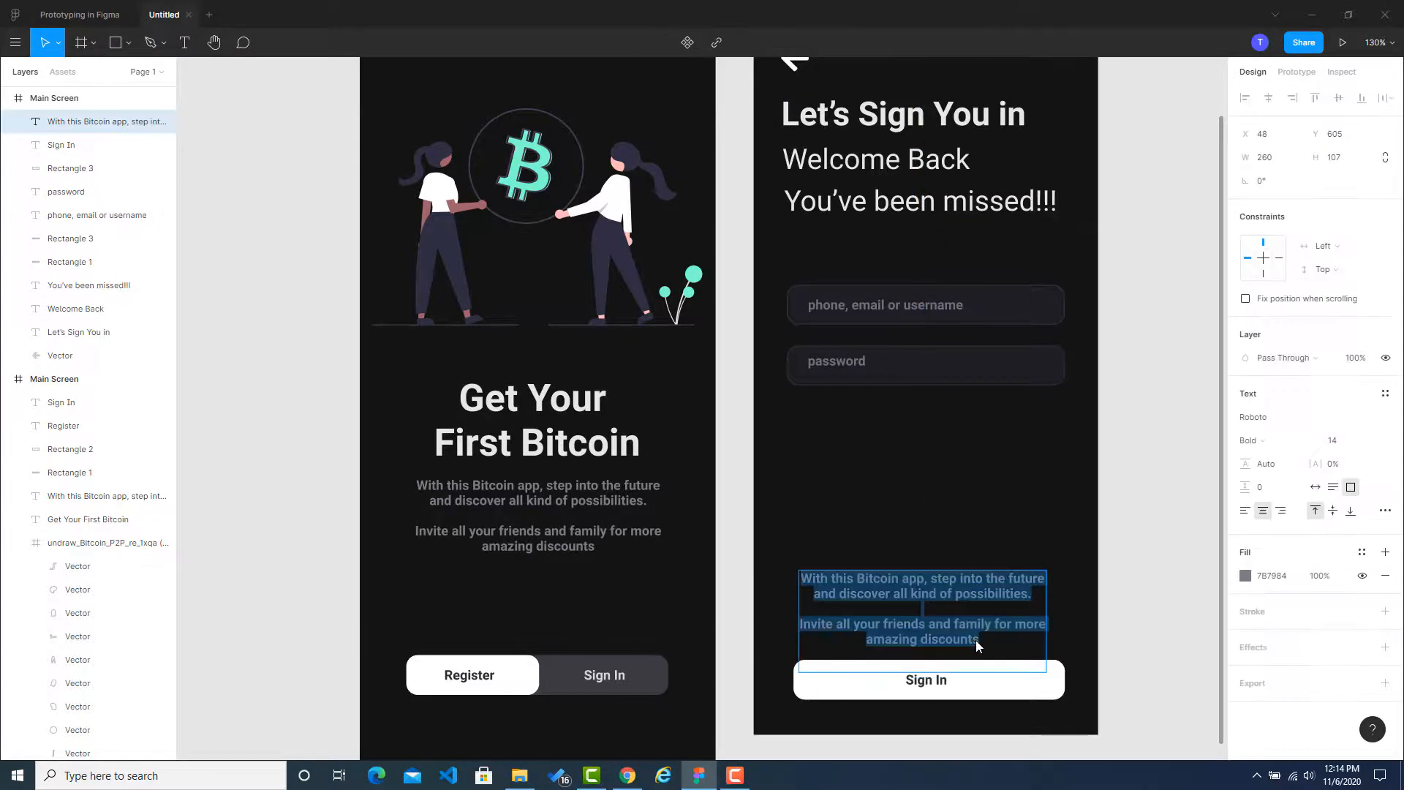
pyautogui.click(975, 639)
pyautogui.hotkey('shift', 'Up')
pyautogui.hotkey('shift', 'Up')
pyautogui.hotkey('shift', 'Up')
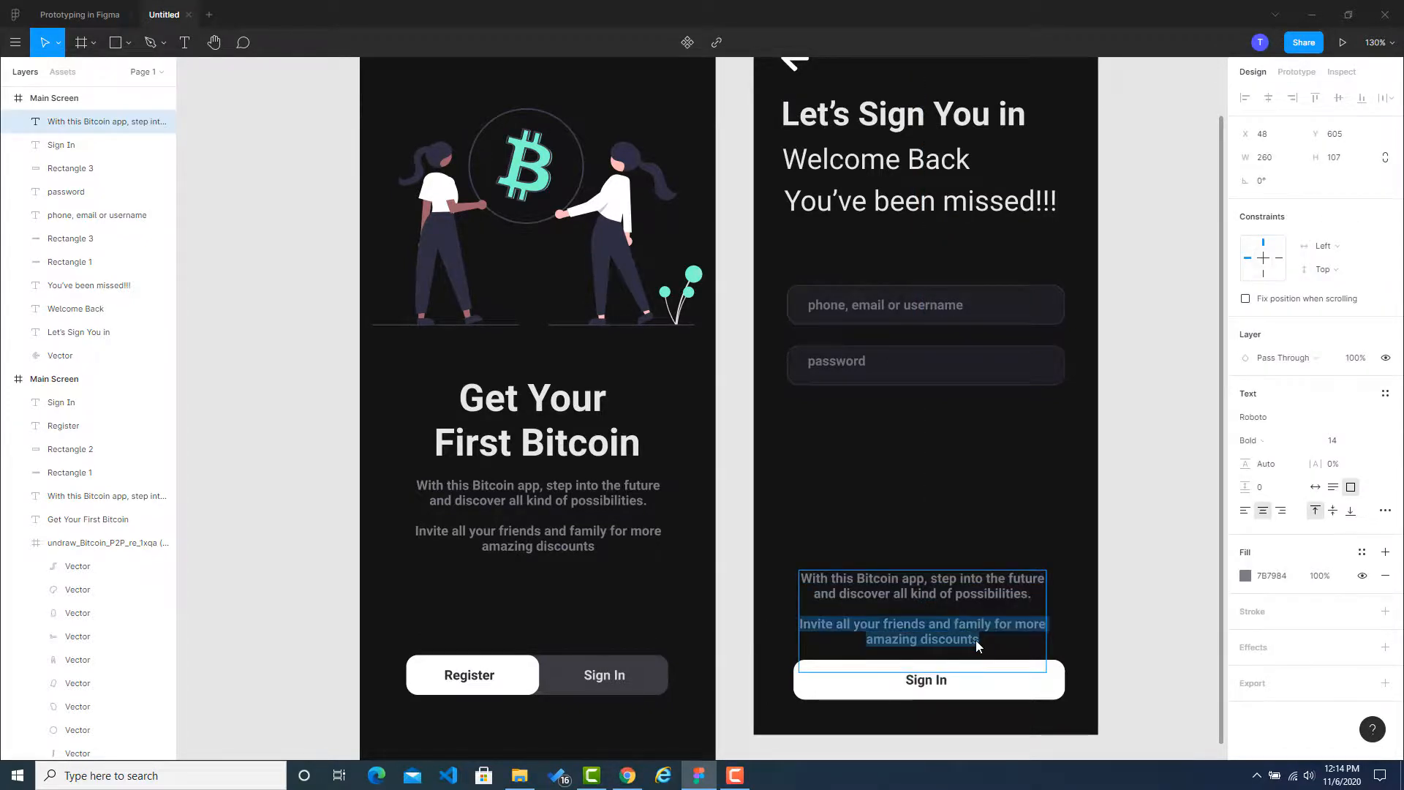
pyautogui.hotkey('shift', 'Up')
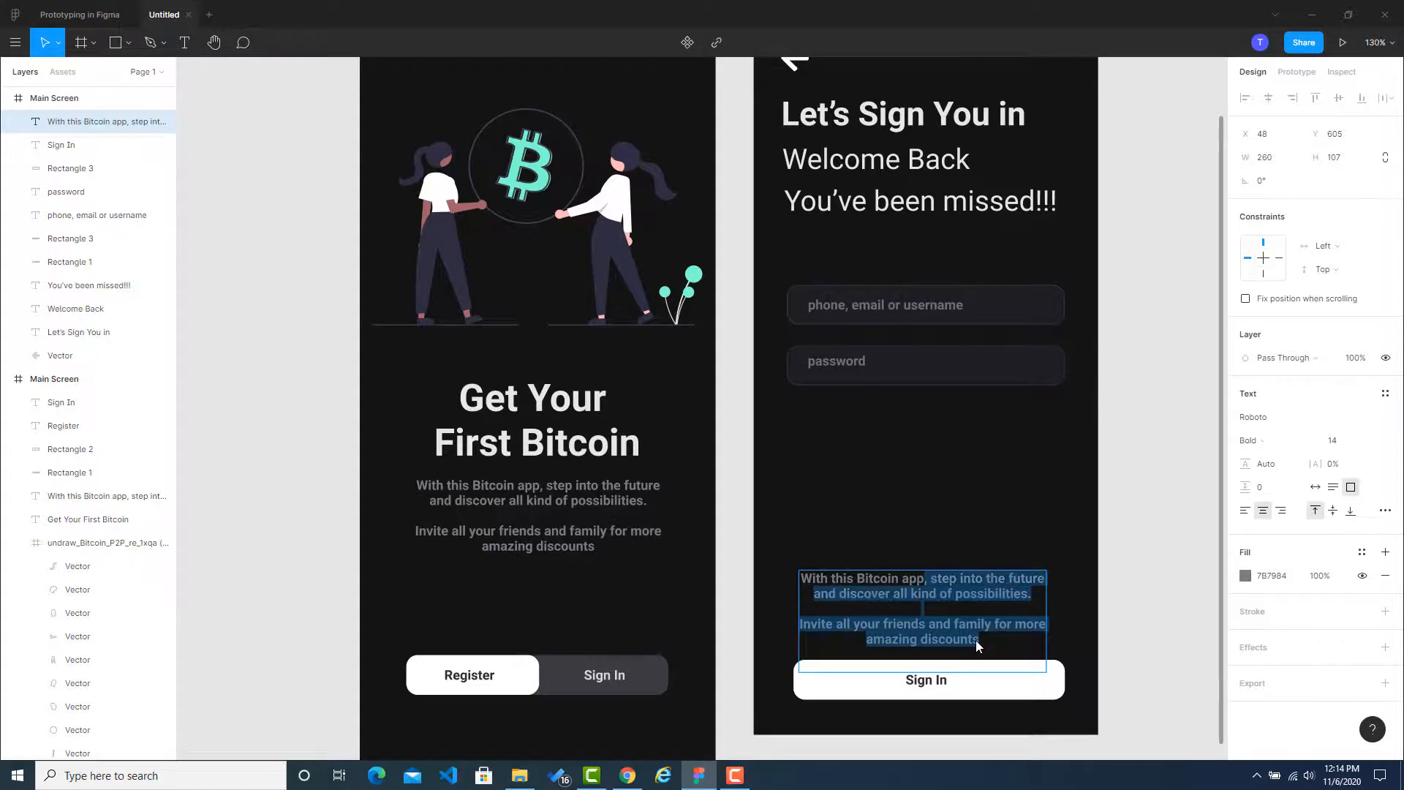
pyautogui.press('BackSpace')
pyautogui.press('BackSpace')
pyautogui.press('BackSpace')
pyautogui.press('BackSpace')
pyautogui.press('BackSpace')
pyautogui.press('BackSpace')
pyautogui.press('BackSpace')
pyautogui.press('BackSpace')
pyautogui.press('BackSpace')
pyautogui.press('BackSpace')
pyautogui.press('BackSpace')
pyautogui.press('BackSpace')
pyautogui.press('BackSpace')
pyautogui.press('BackSpace')
pyautogui.press('BackSpace')
pyautogui.press('BackSpace')
pyautogui.press('BackSpace')
pyautogui.press('BackSpace')
pyautogui.press('BackSpace')
pyautogui.press('BackSpace')
pyautogui.press('BackSpace')
pyautogui.press('BackSpace')
pyautogui.press('BackSpace')
pyautogui.press('BackSpace')
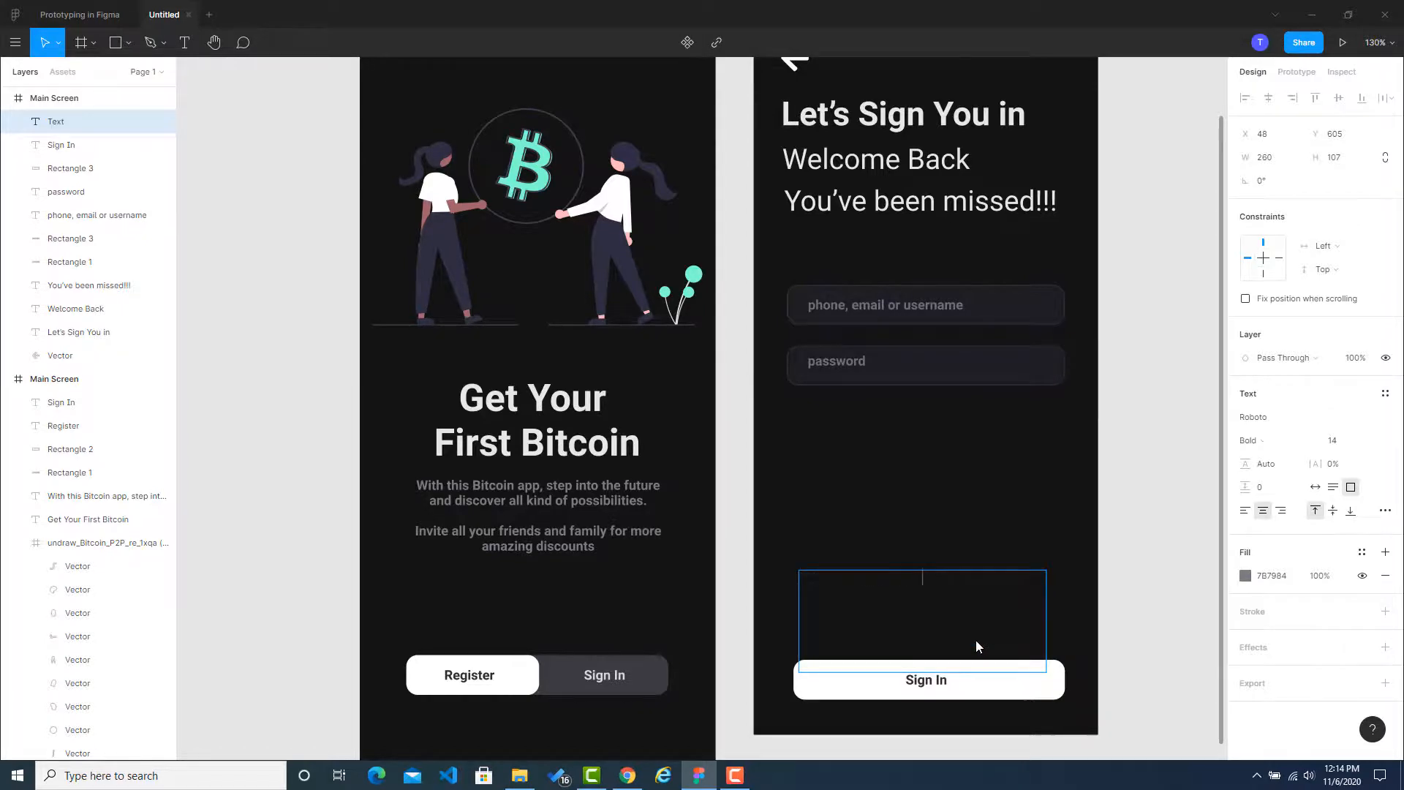
# Check the prompt wording in the Dribbble reference and enter "Don't have an account? Register" in the emptied text box.
pyautogui.hotkey('alt', 'Tab')
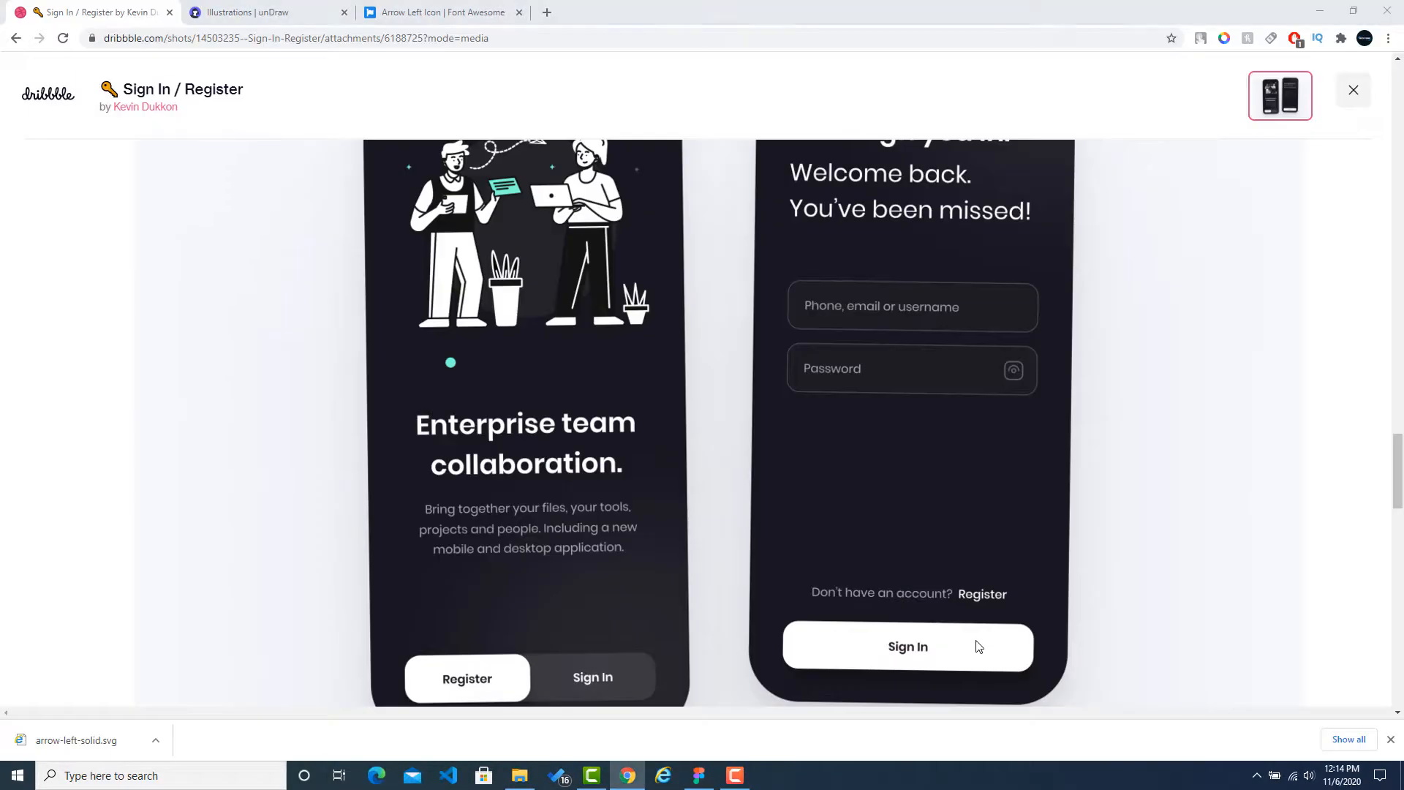
pyautogui.hotkey('alt', 'Tab')
pyautogui.write('Don')
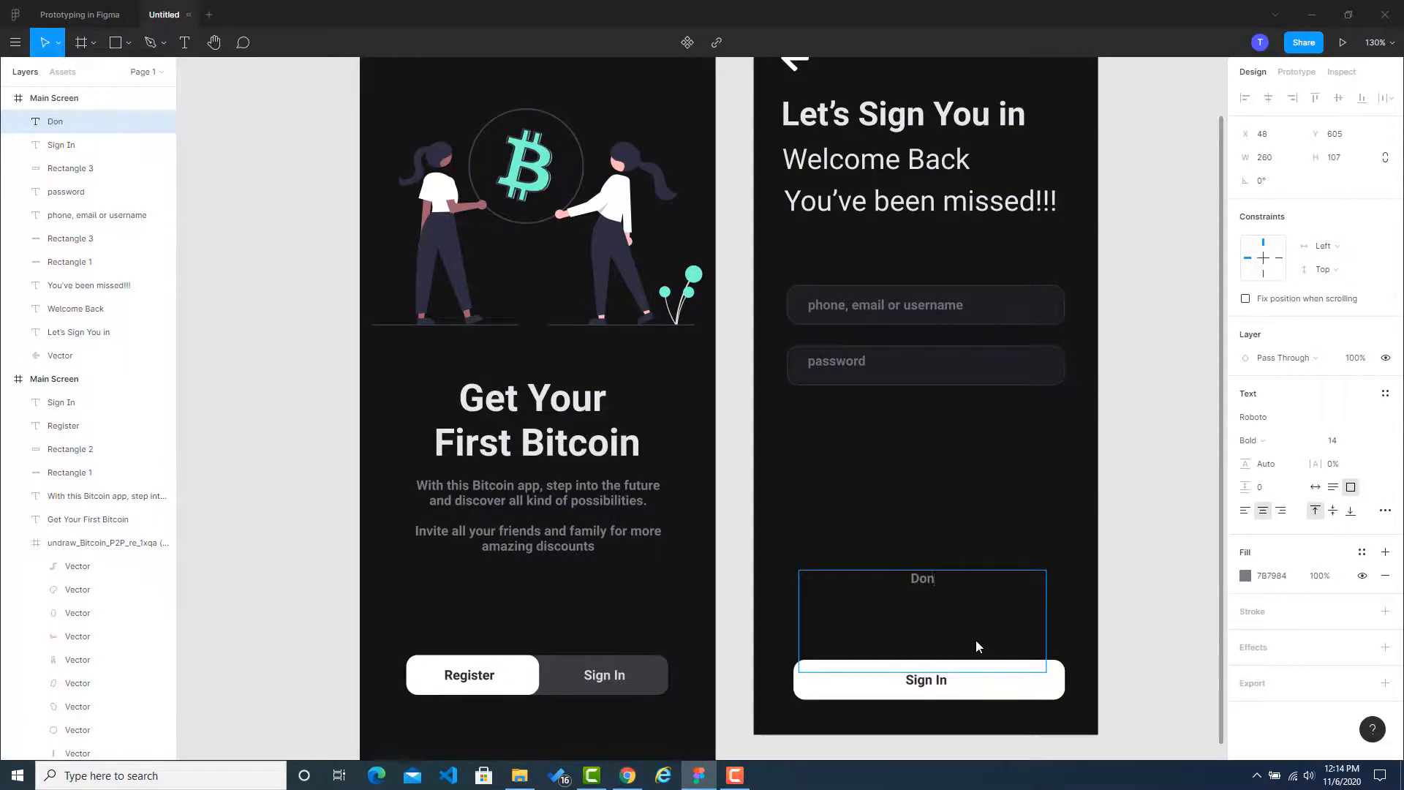
pyautogui.write("'t have an accou")
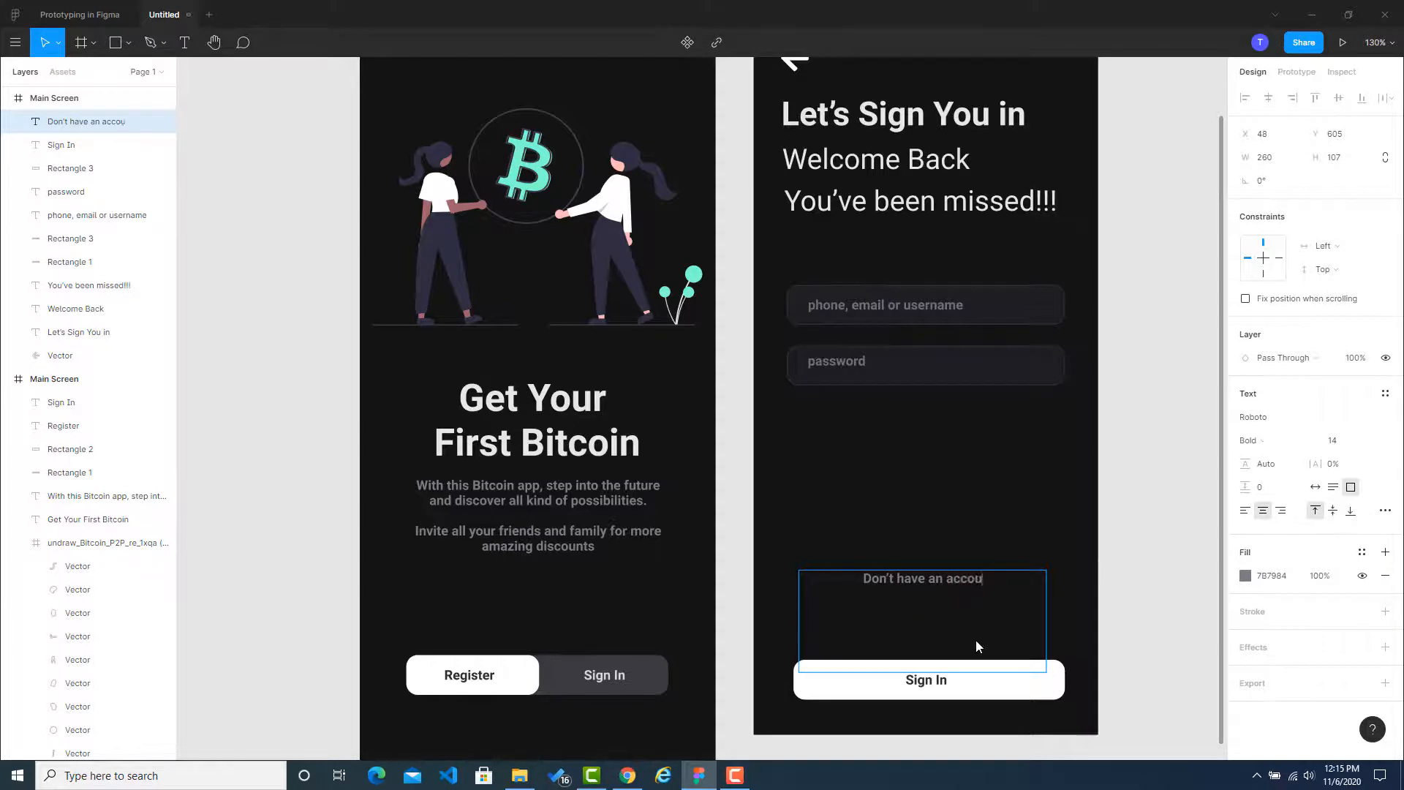
pyautogui.write('nt')
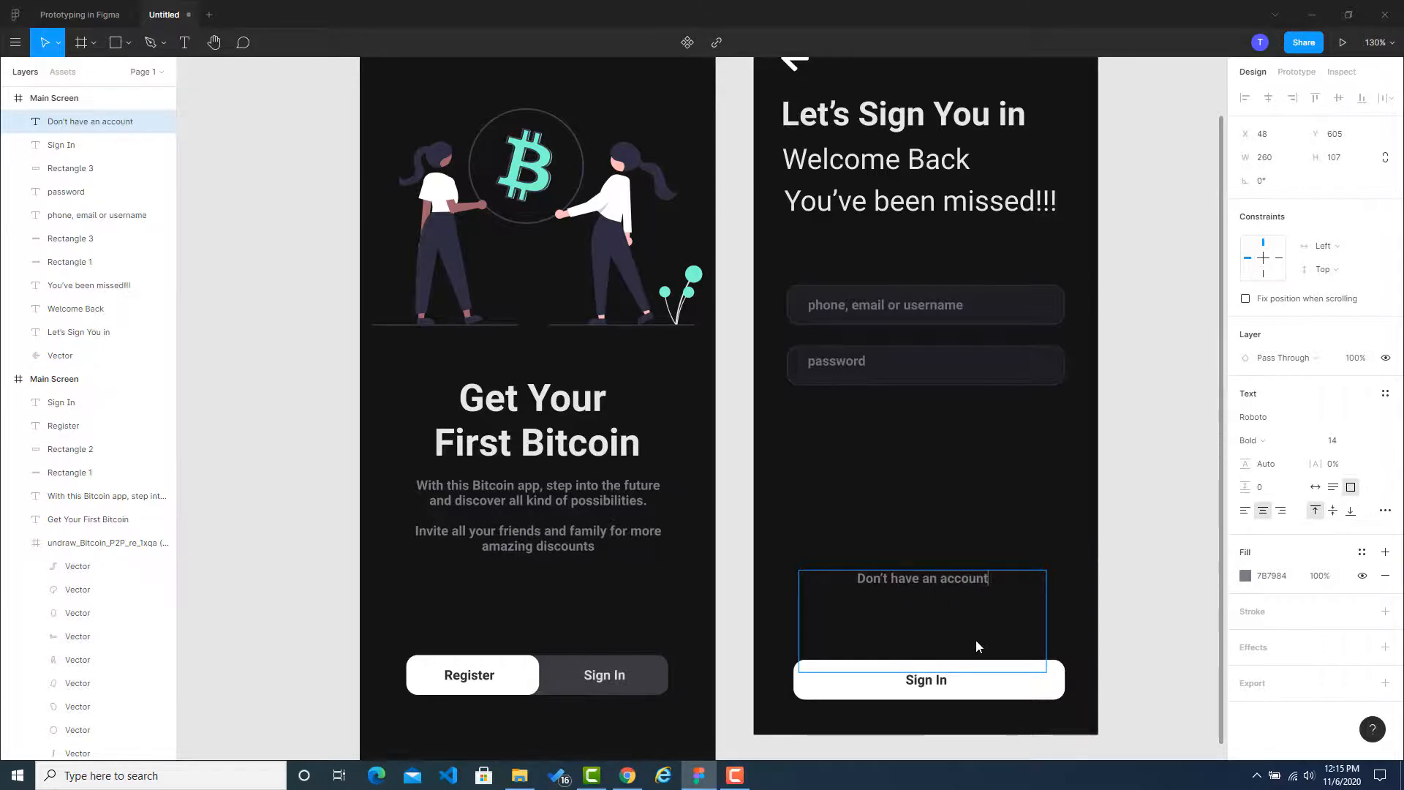
pyautogui.write('? Regi')
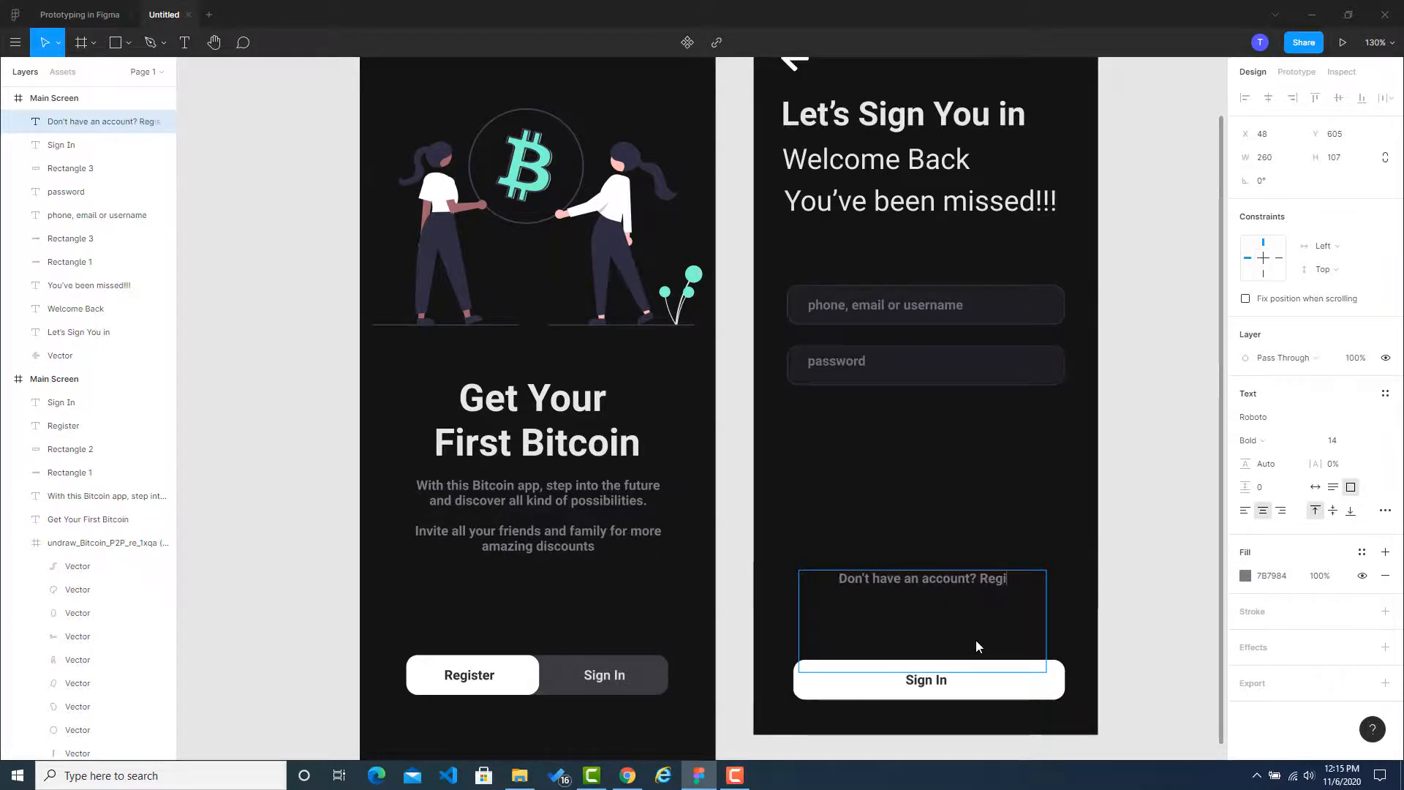
pyautogui.write('ster')
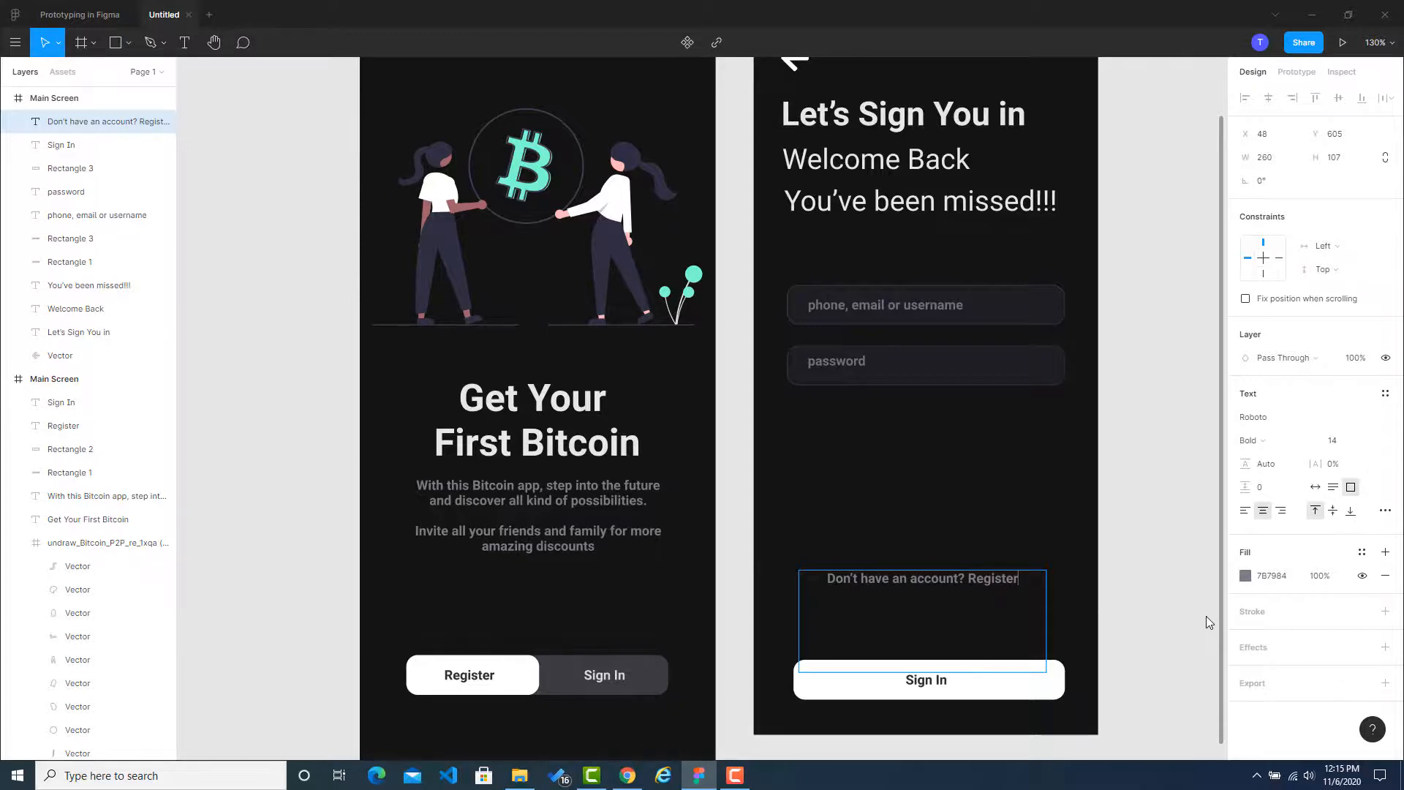
# Set the account prompt text to auto width, move it just above the Sign In button and compare the layout with the reference.
pyautogui.click(1315, 488)
pyautogui.press('Escape')
pyautogui.moveTo(977, 583); pyautogui.dragTo(981, 636)
pyautogui.click(1173, 515)
pyautogui.scroll(-1, 1173, 515)
pyautogui.scroll(-3, 1173, 522)
pyautogui.scroll(1, 1169, 549)
pyautogui.hotkey('alt', 'Tab')
pyautogui.hotkey('alt', 'Tab')
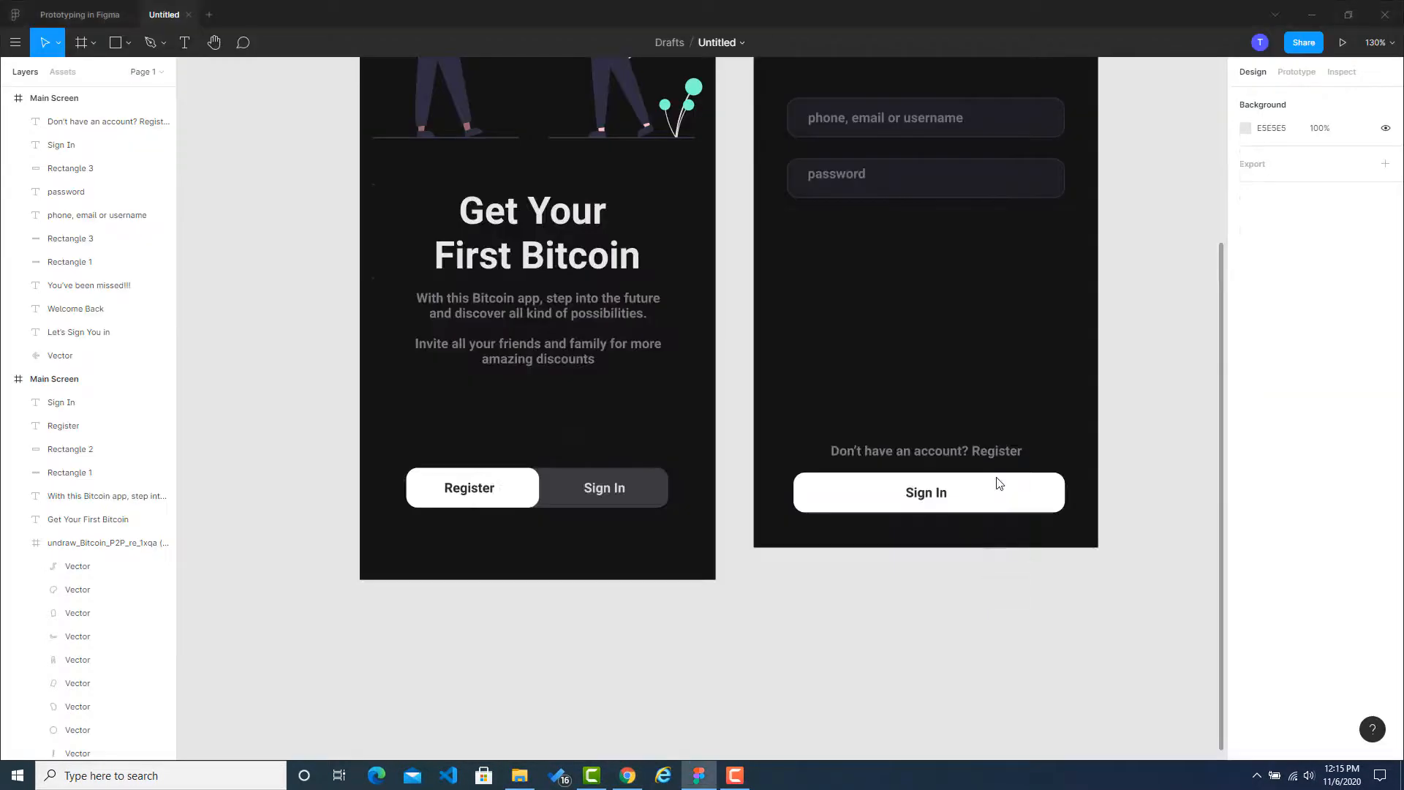
pyautogui.click(993, 449)
pyautogui.doubleClick(981, 450)
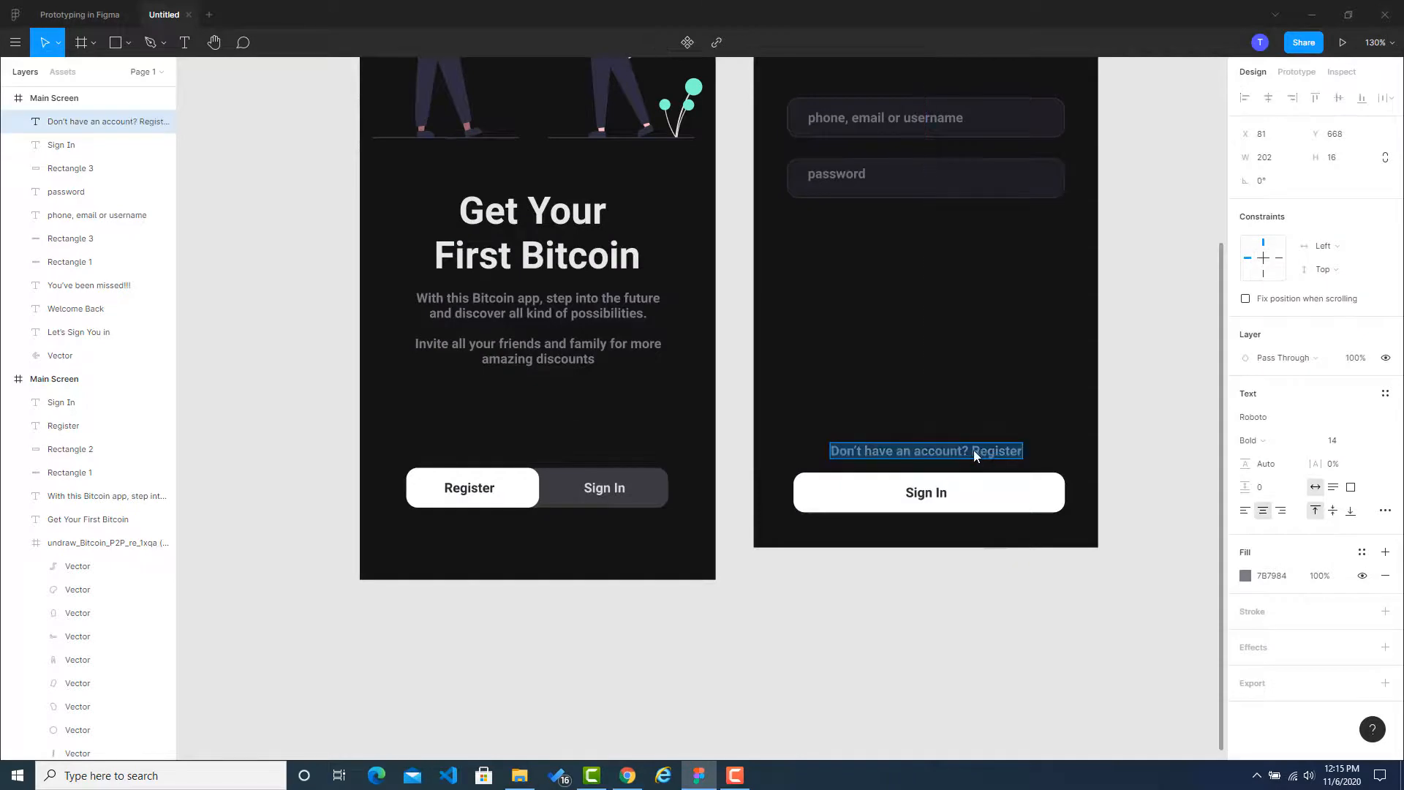
pyautogui.click(973, 454)
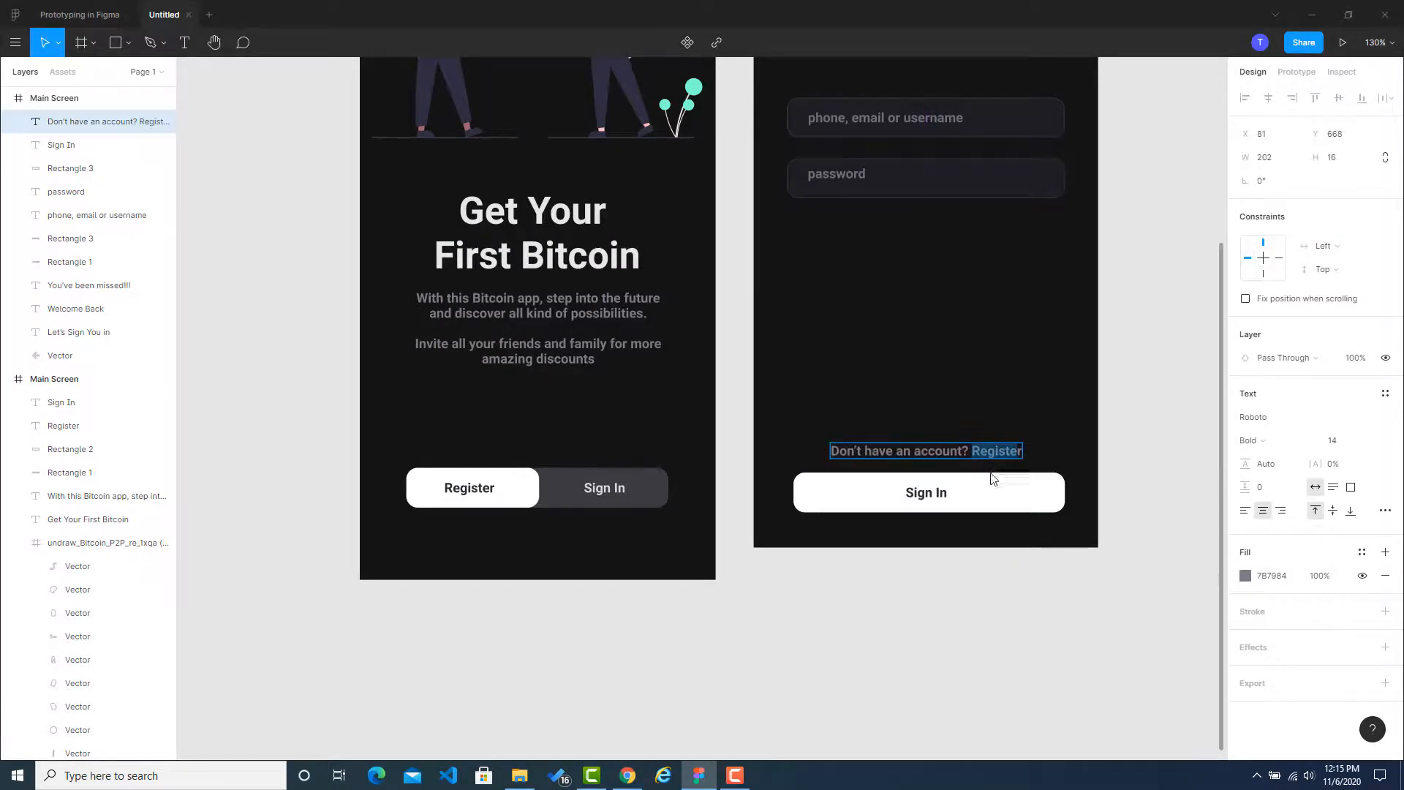
pyautogui.press('Escape')
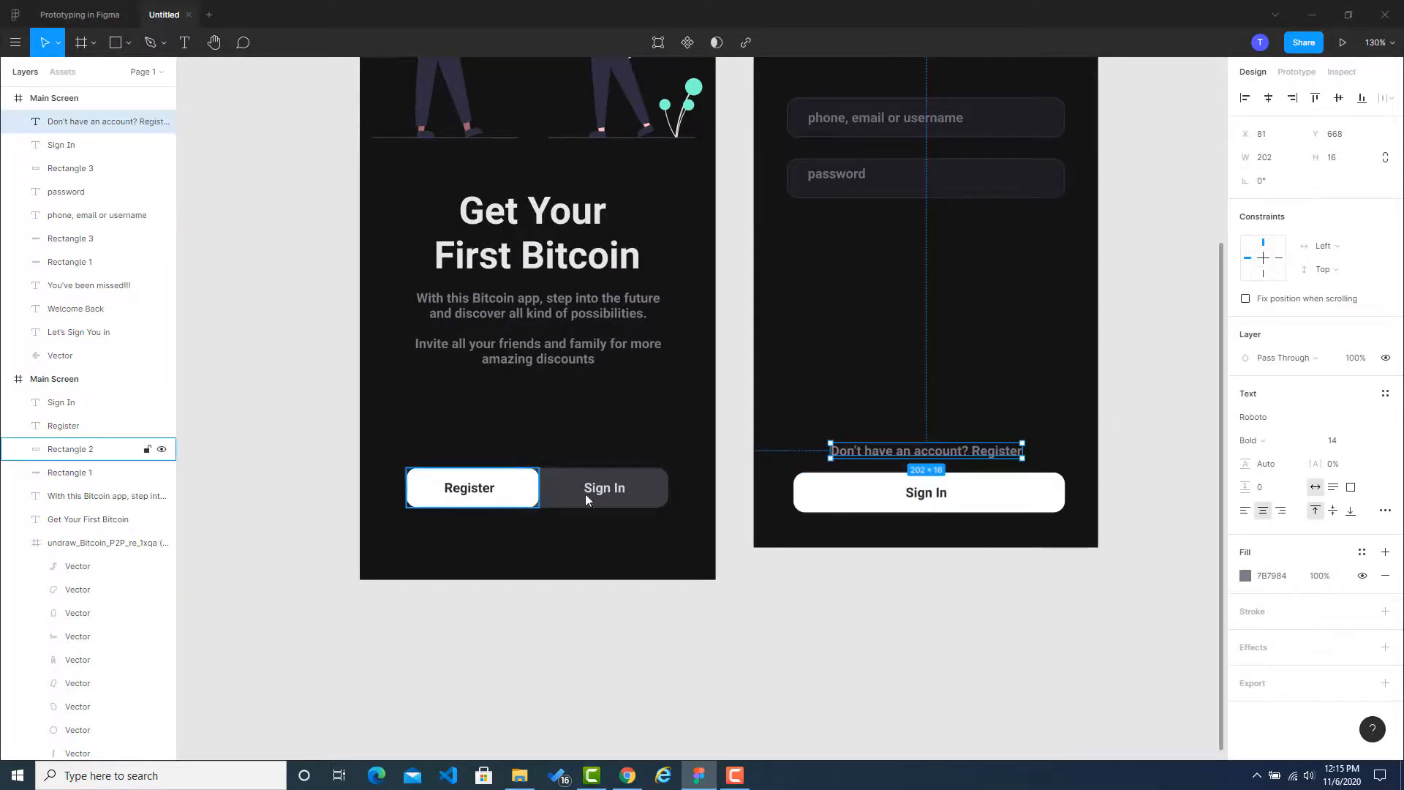
pyautogui.click(1195, 441)
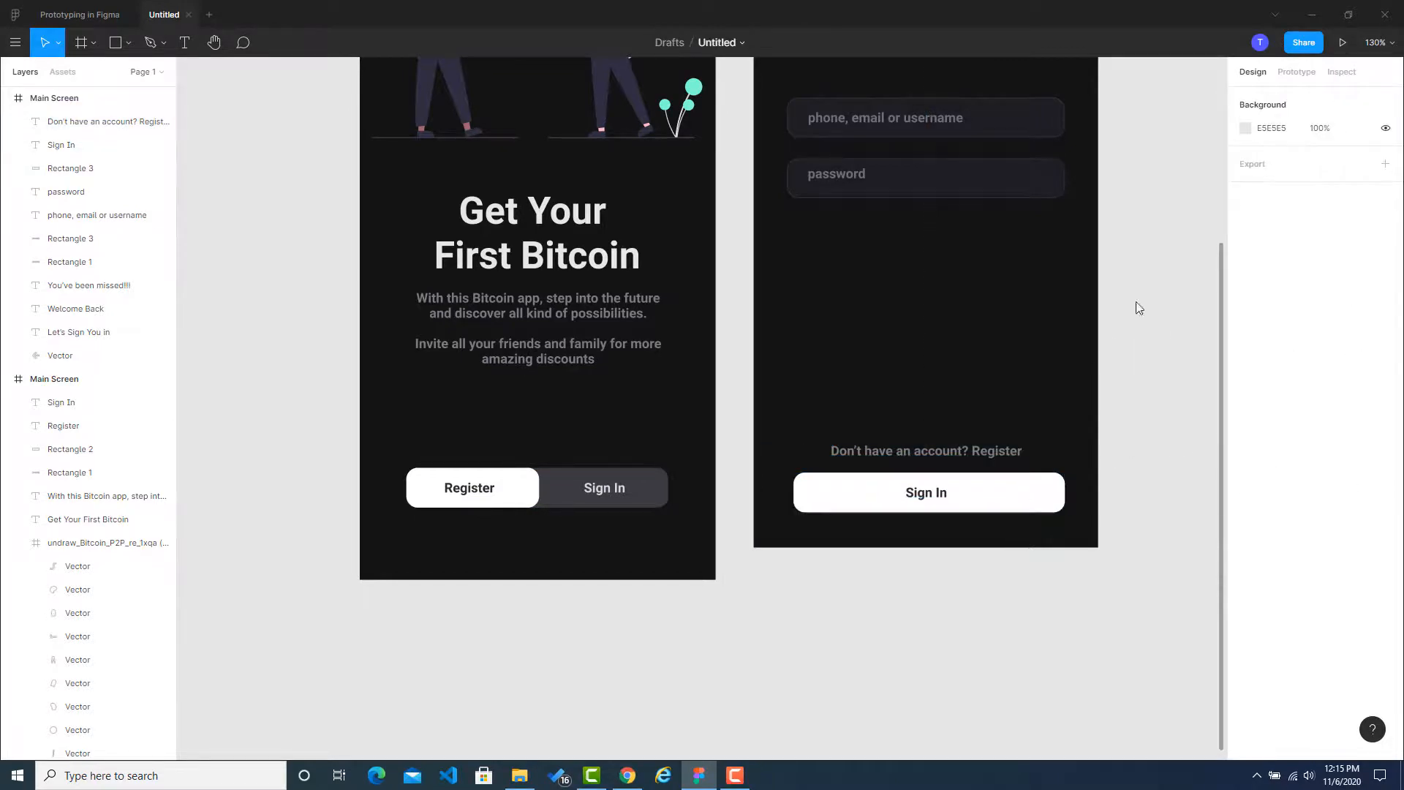
# Colour only the word "Register" in the account prompt white (FFFFFF), sampling the Sign In button's fill.
pyautogui.click(980, 450)
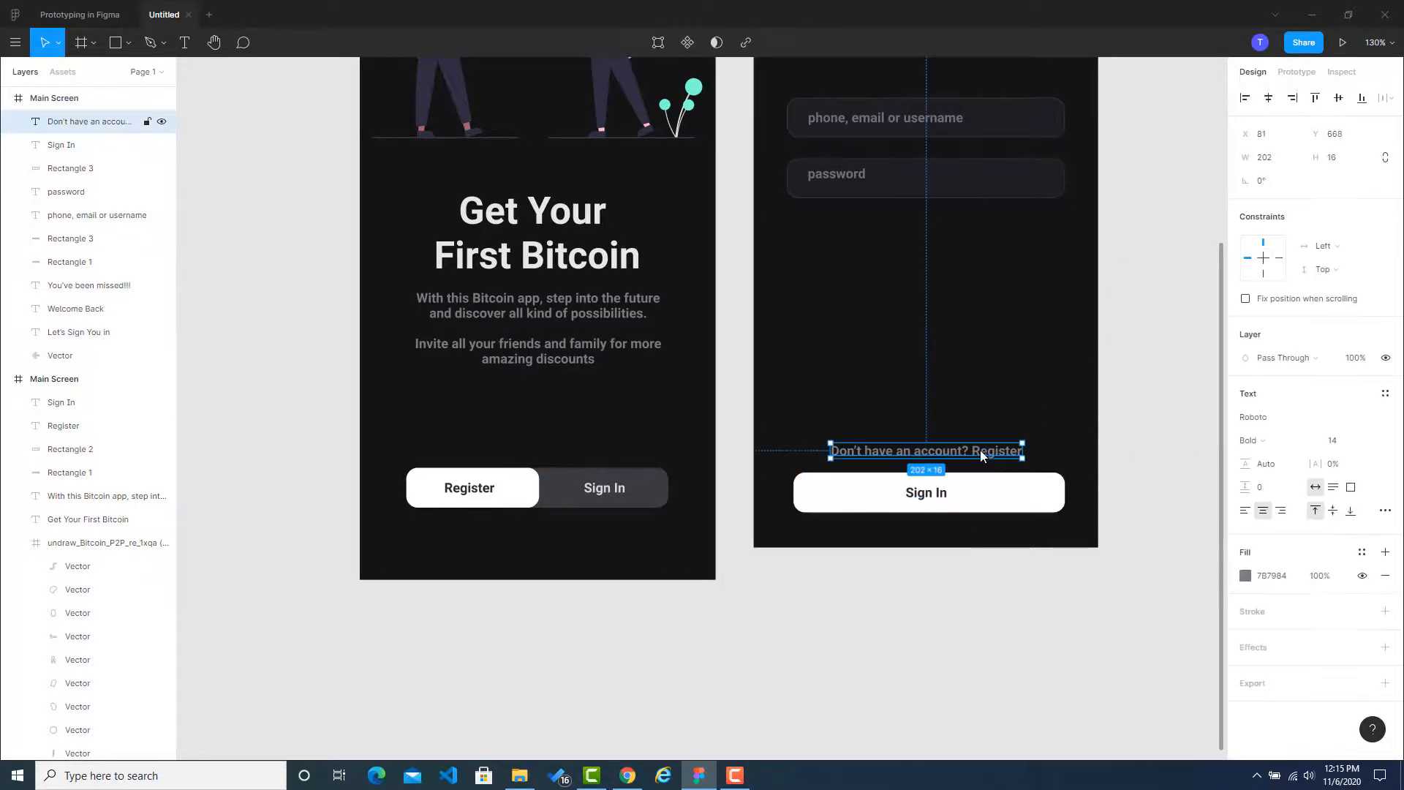
pyautogui.doubleClick(975, 453)
pyautogui.click(977, 452)
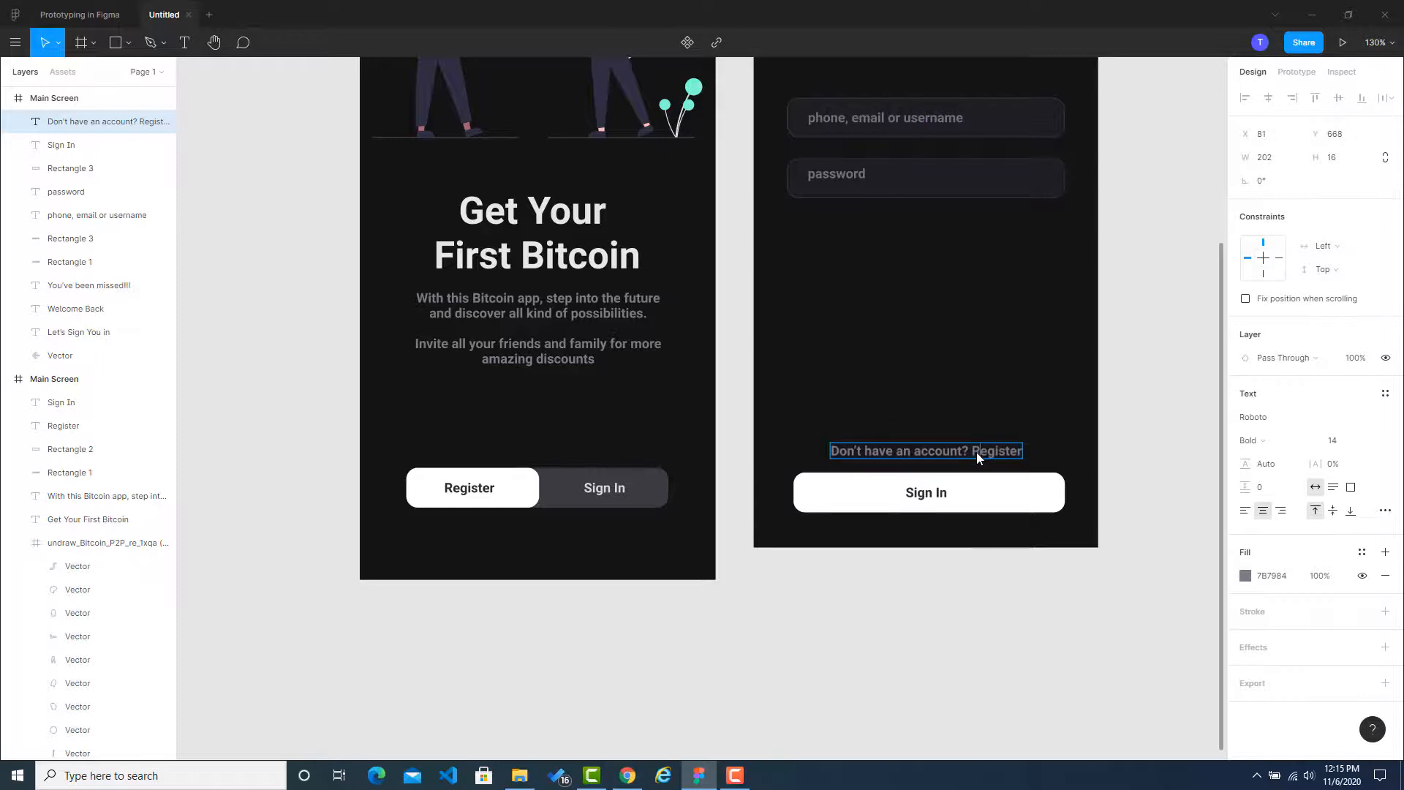
pyautogui.moveTo(975, 450); pyautogui.dragTo(1029, 458)
pyautogui.click(1257, 579)
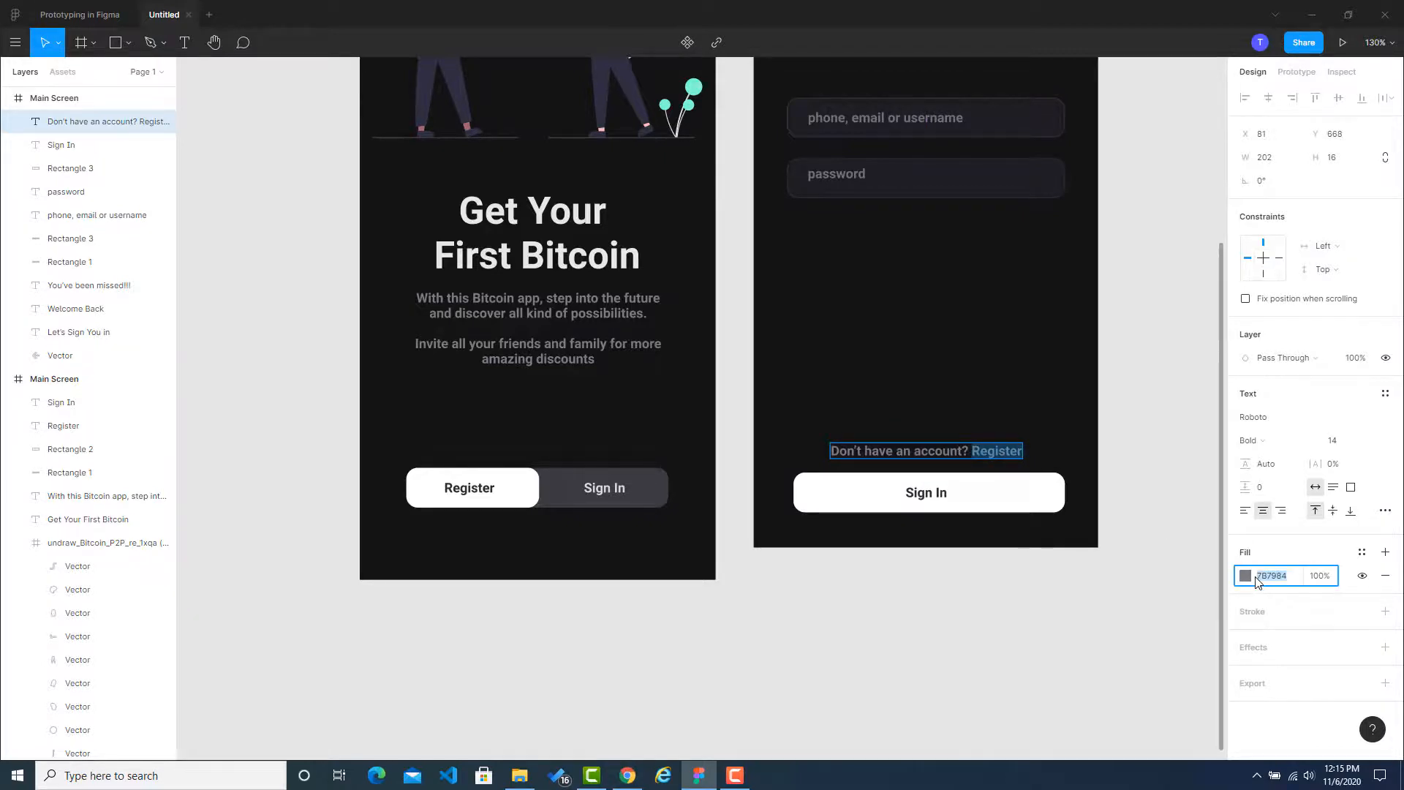
pyautogui.click(1247, 578)
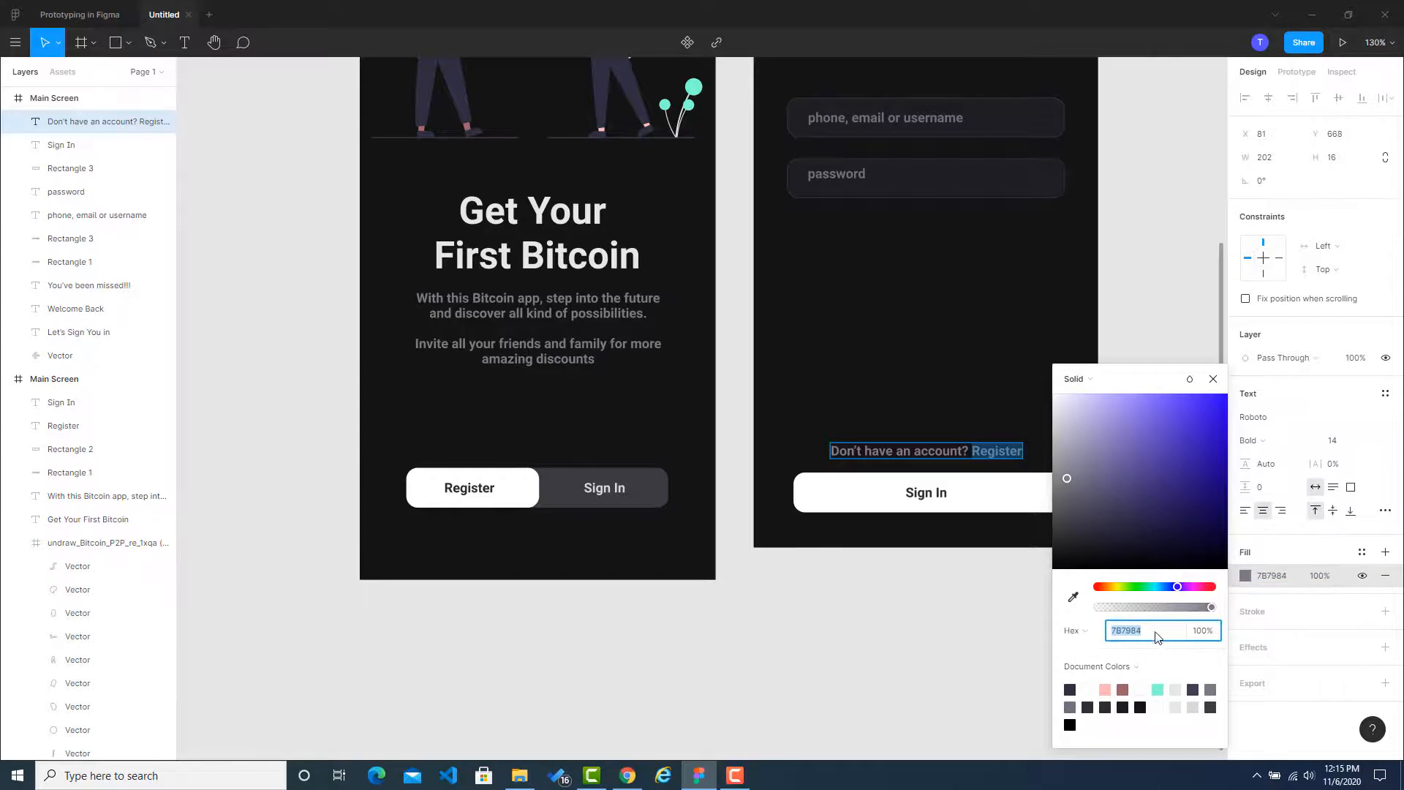
pyautogui.click(1072, 597)
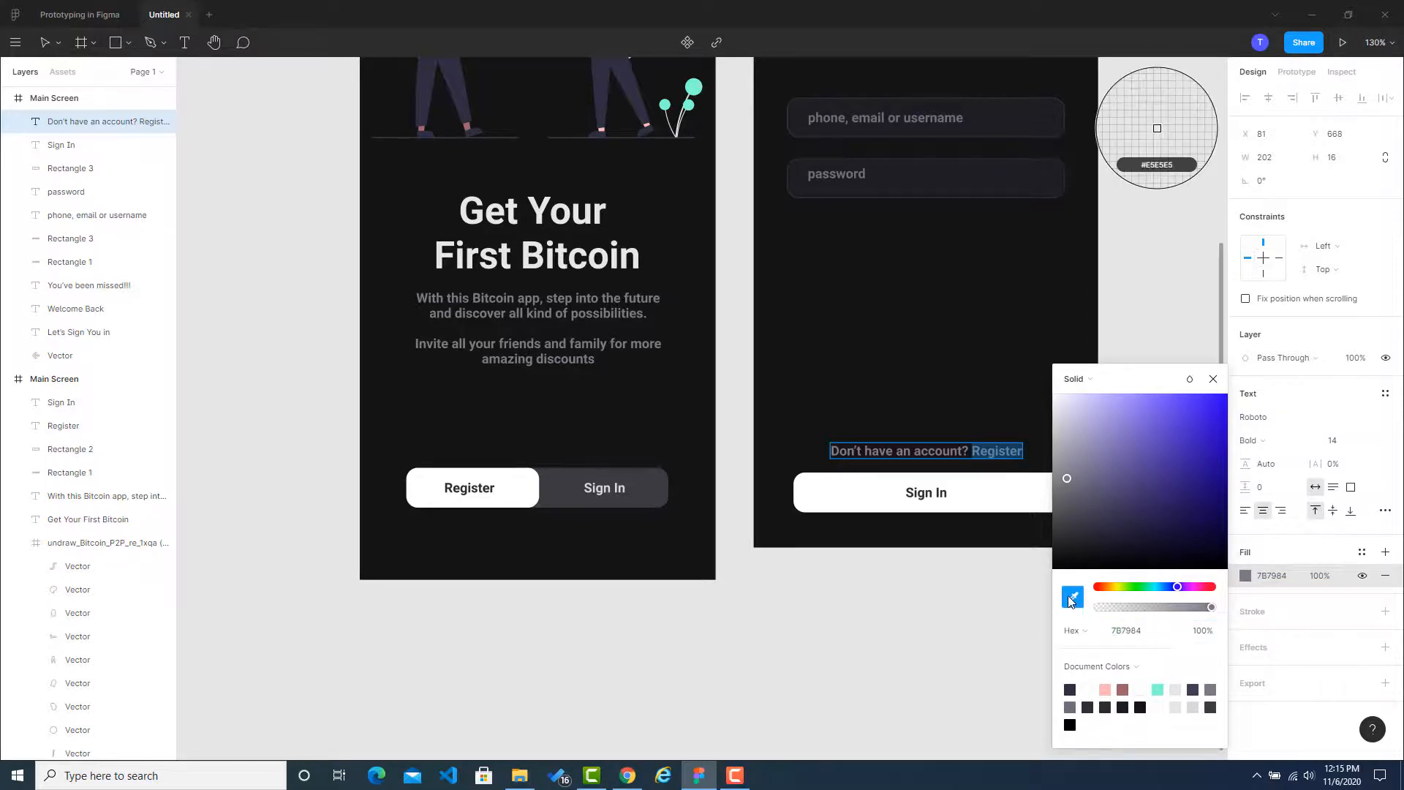
pyautogui.click(1026, 505)
pyautogui.click(1213, 380)
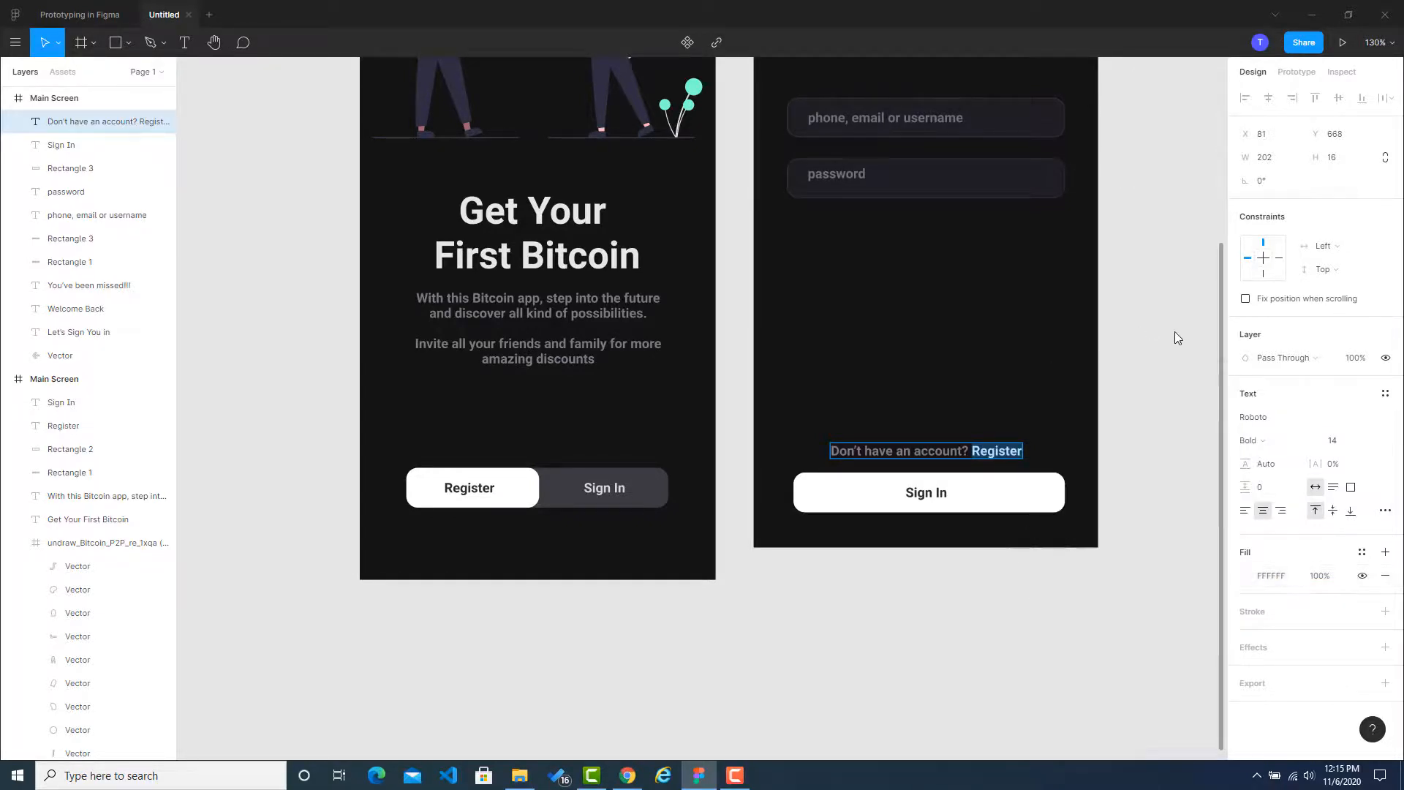
pyautogui.click(1129, 433)
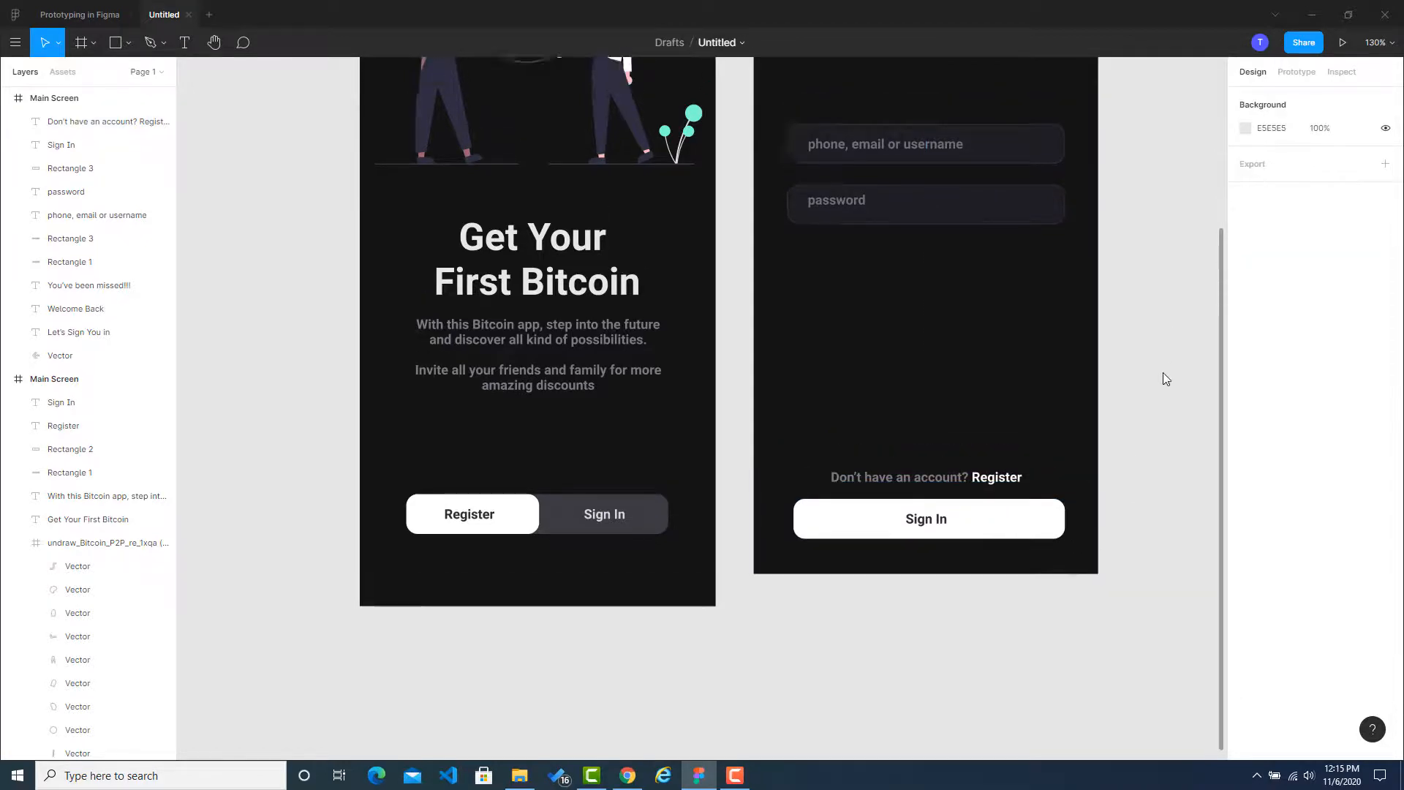
# Try to align the password placeholder horizontally within the sign-in screen, and undo the alignment.
pyautogui.scroll(5, 1162, 376)
pyautogui.scroll(-5, 1162, 379)
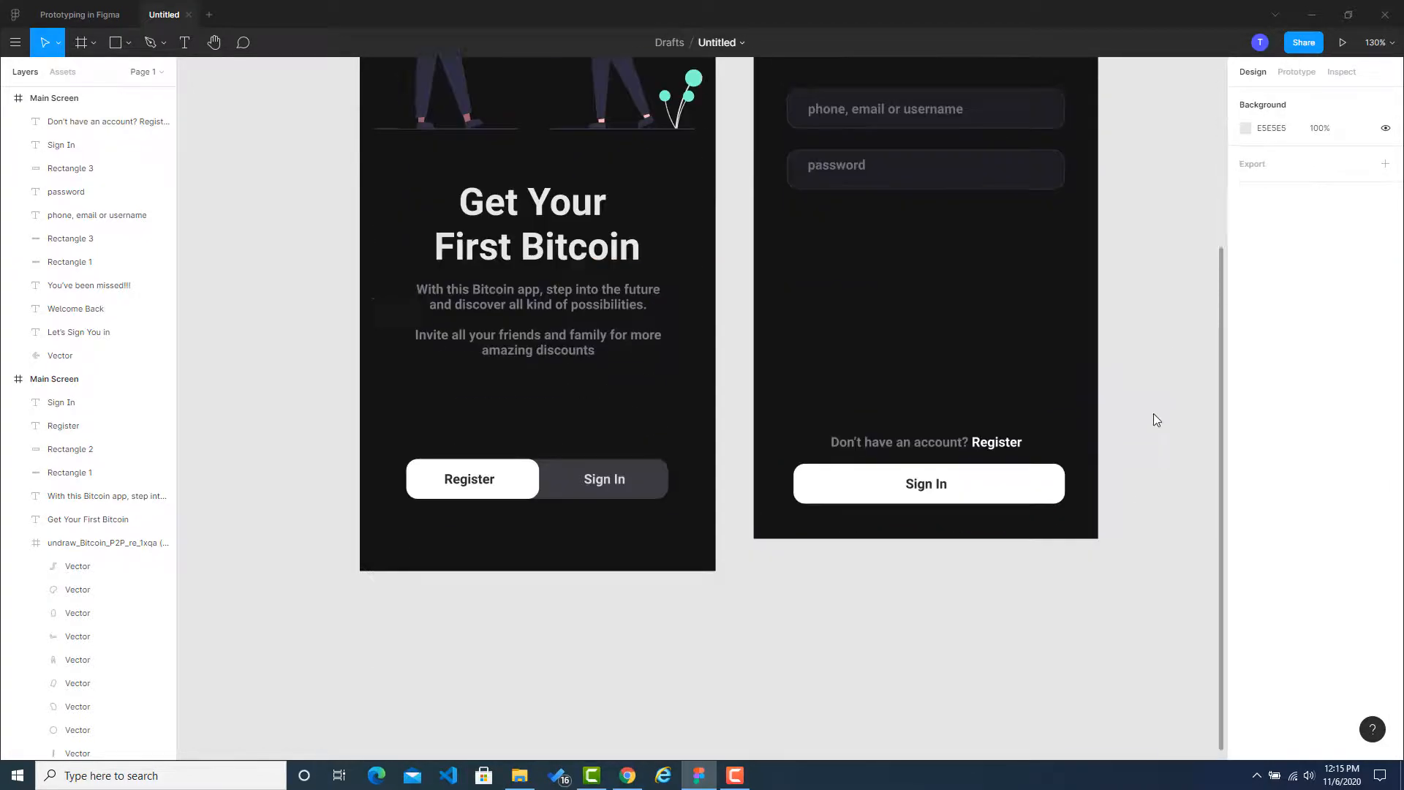
pyautogui.scroll(8, 971, 285)
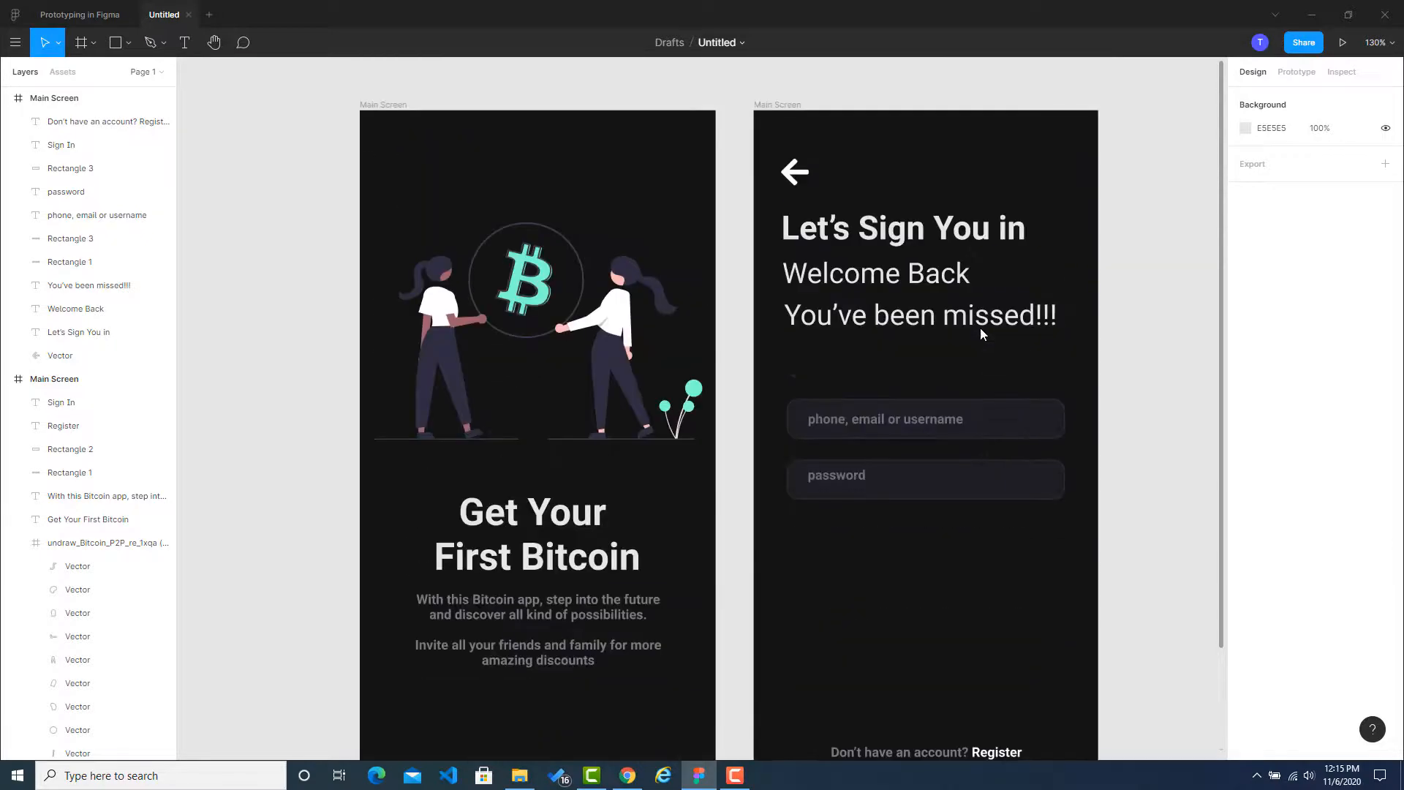
pyautogui.click(842, 471)
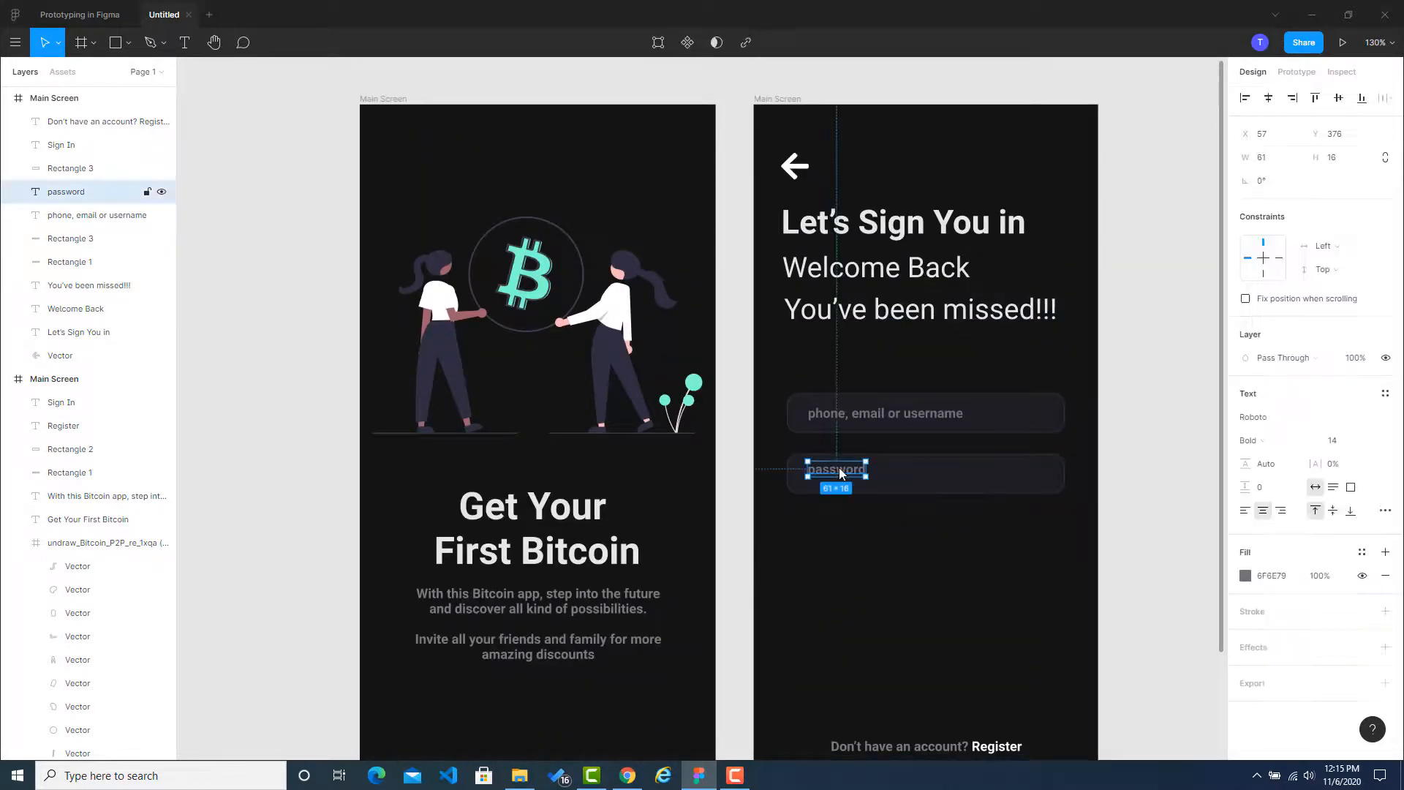
pyautogui.click(1275, 100)
pyautogui.click(1245, 98)
pyautogui.hotkey('ctrl', 'z')
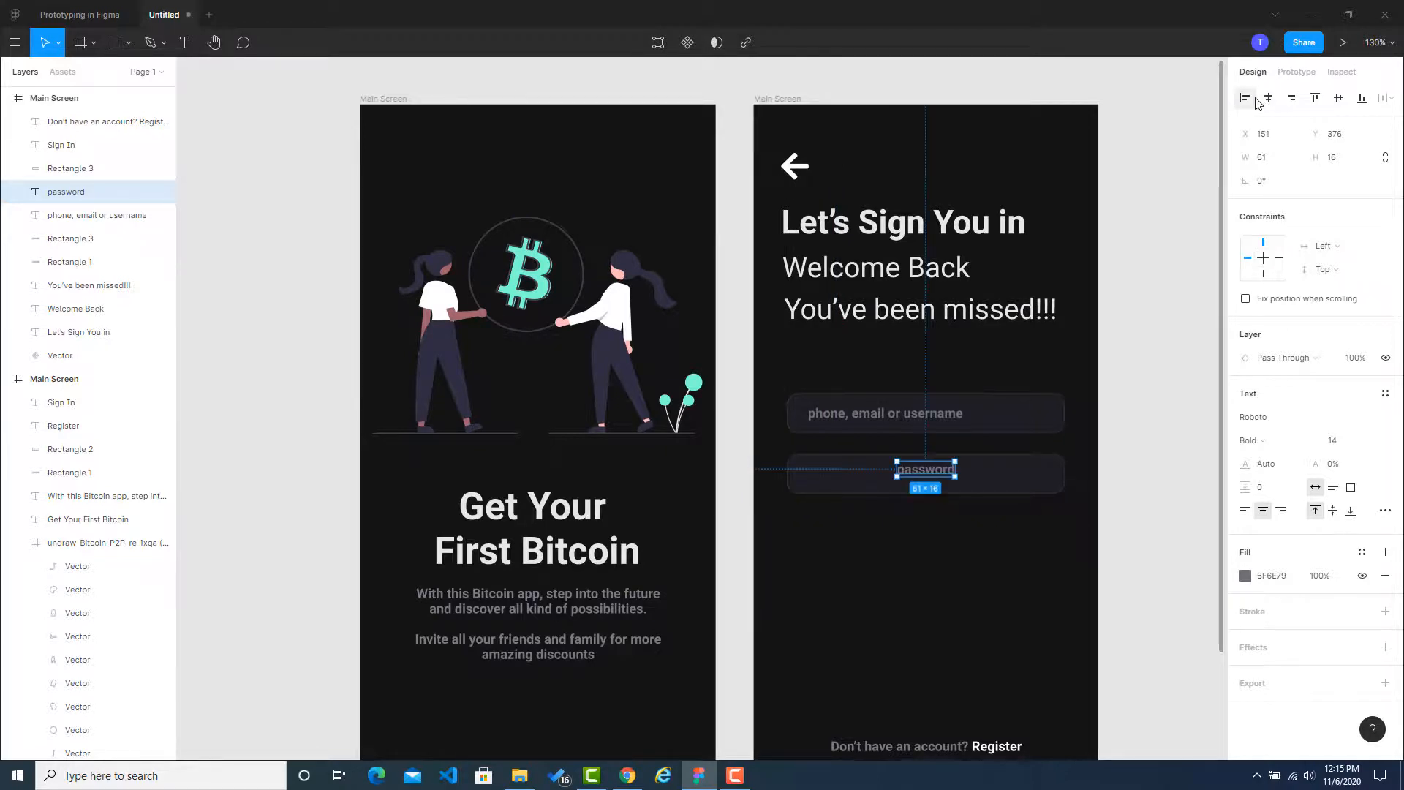
pyautogui.hotkey('ctrl', 'z')
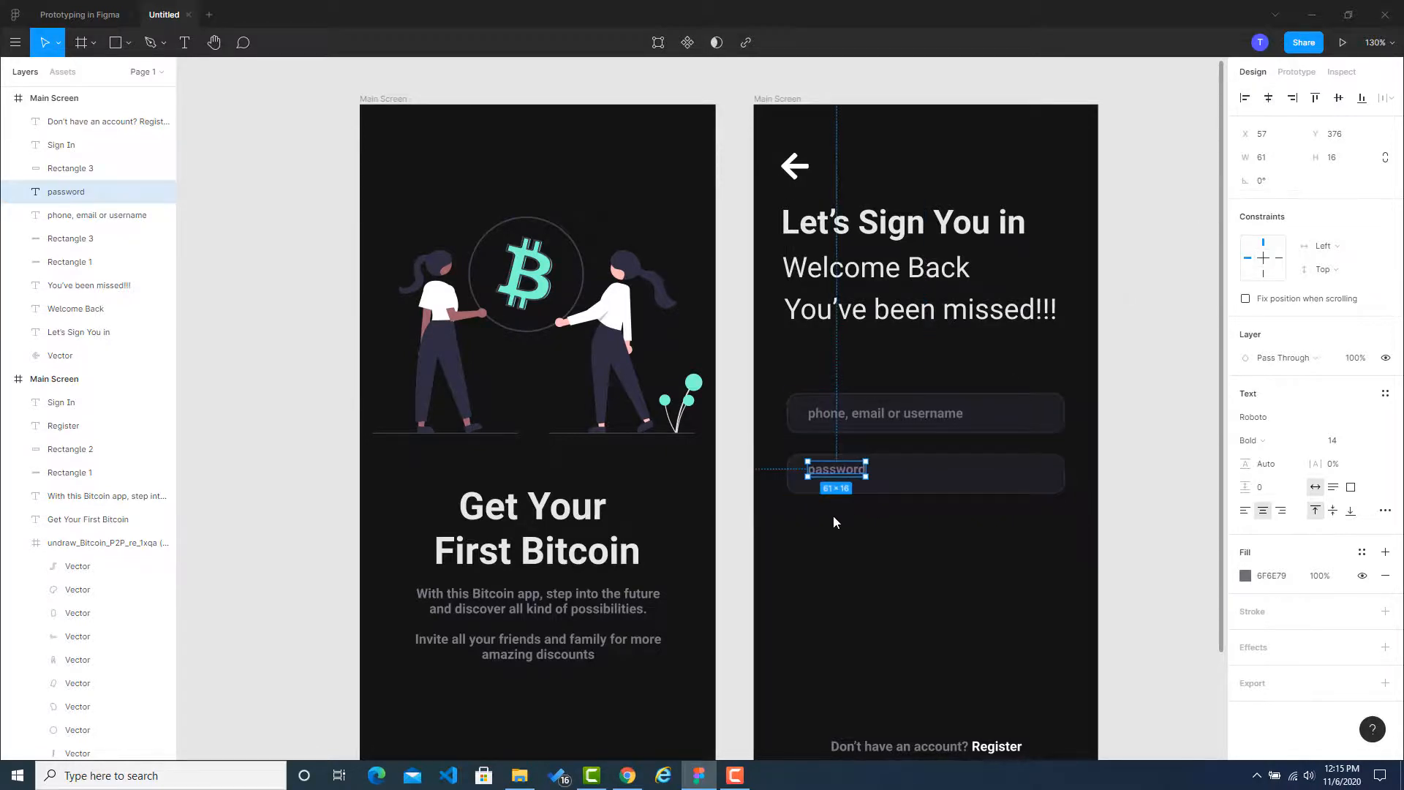
pyautogui.click(832, 515)
pyautogui.click(850, 474)
pyautogui.click(940, 470)
pyautogui.moveTo(840, 498); pyautogui.dragTo(906, 472)
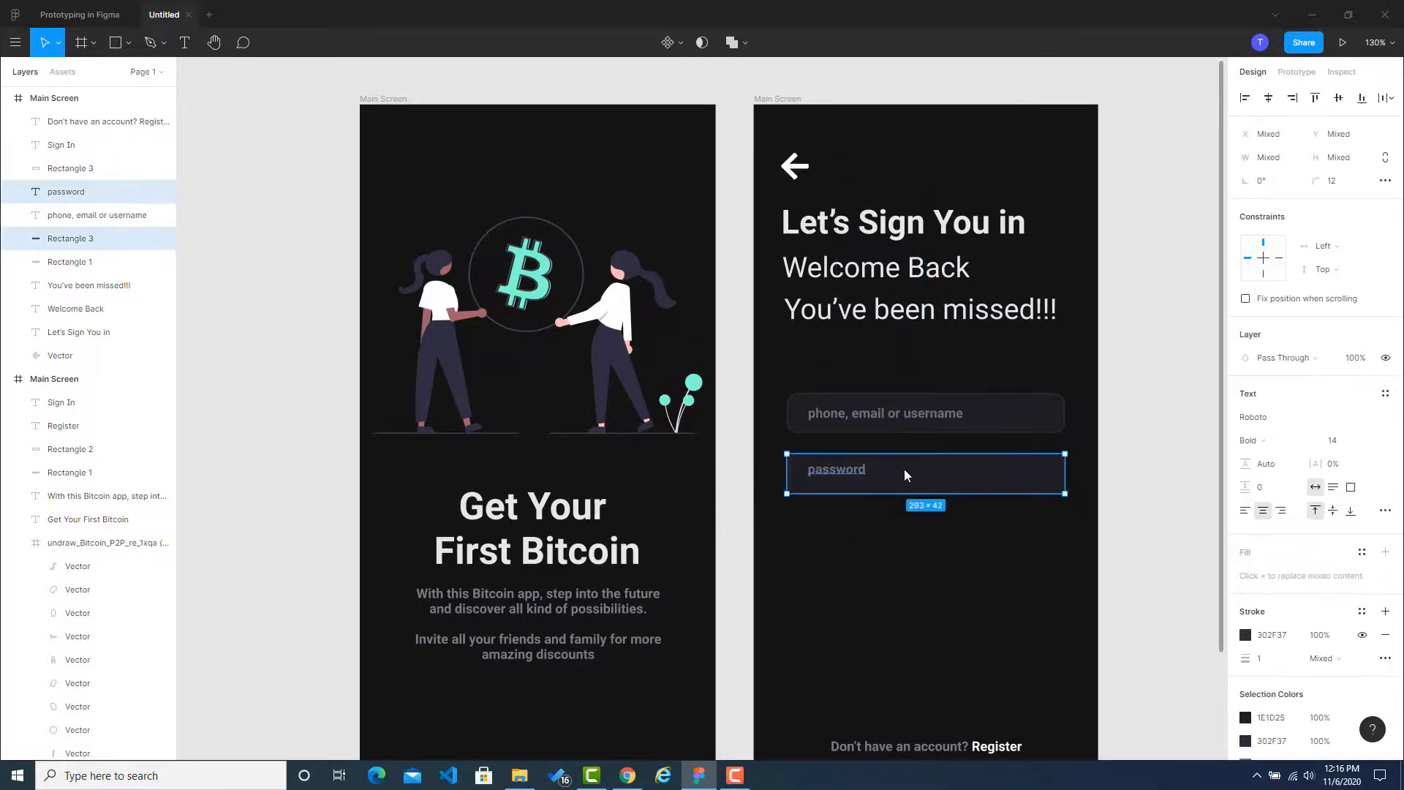
pyautogui.click(1388, 98)
pyautogui.click(1297, 145)
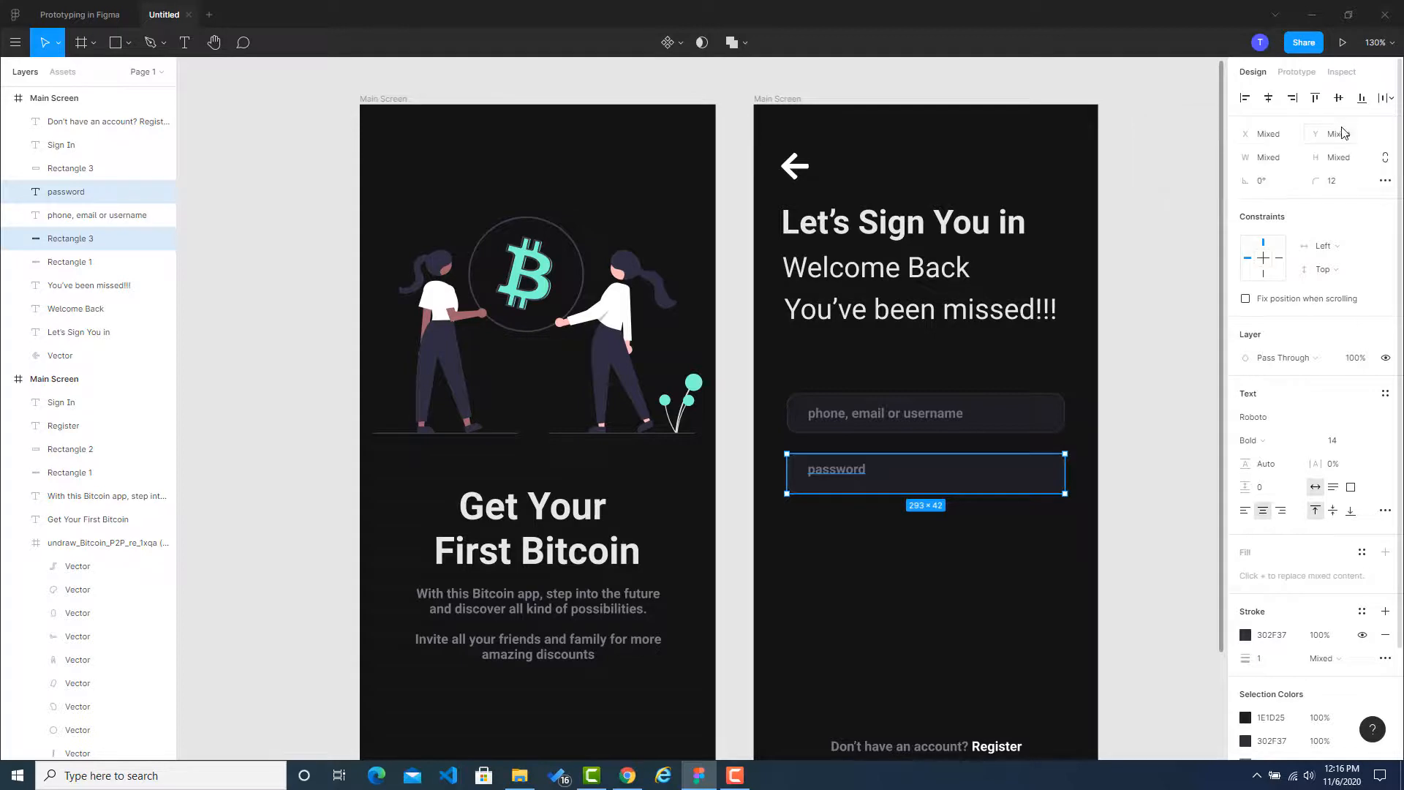
pyautogui.click(1388, 98)
pyautogui.click(1309, 167)
pyautogui.click(1153, 241)
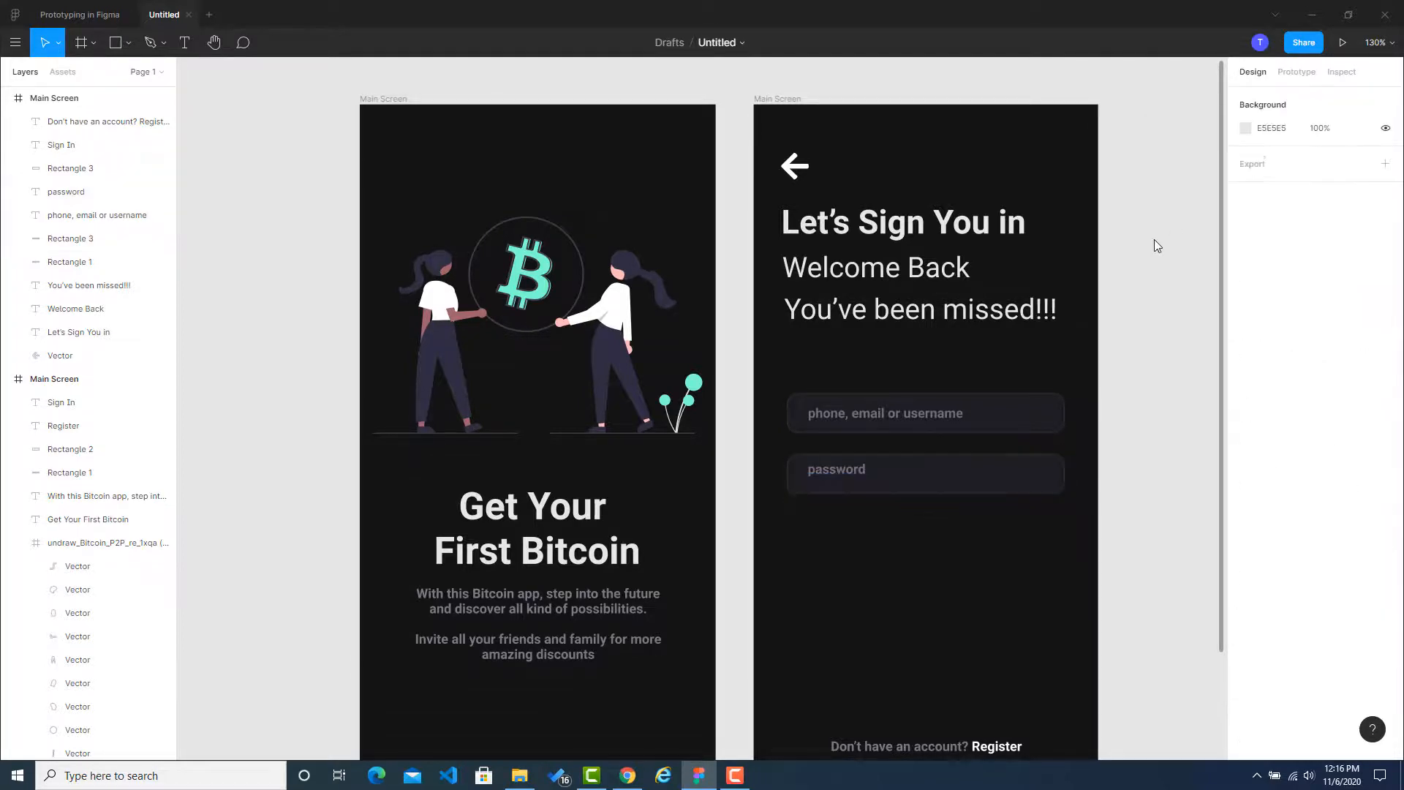
# Move the password placeholder slightly down so it sits vertically centred in its input field.
pyautogui.moveTo(854, 470); pyautogui.dragTo(854, 476)
pyautogui.click(1173, 449)
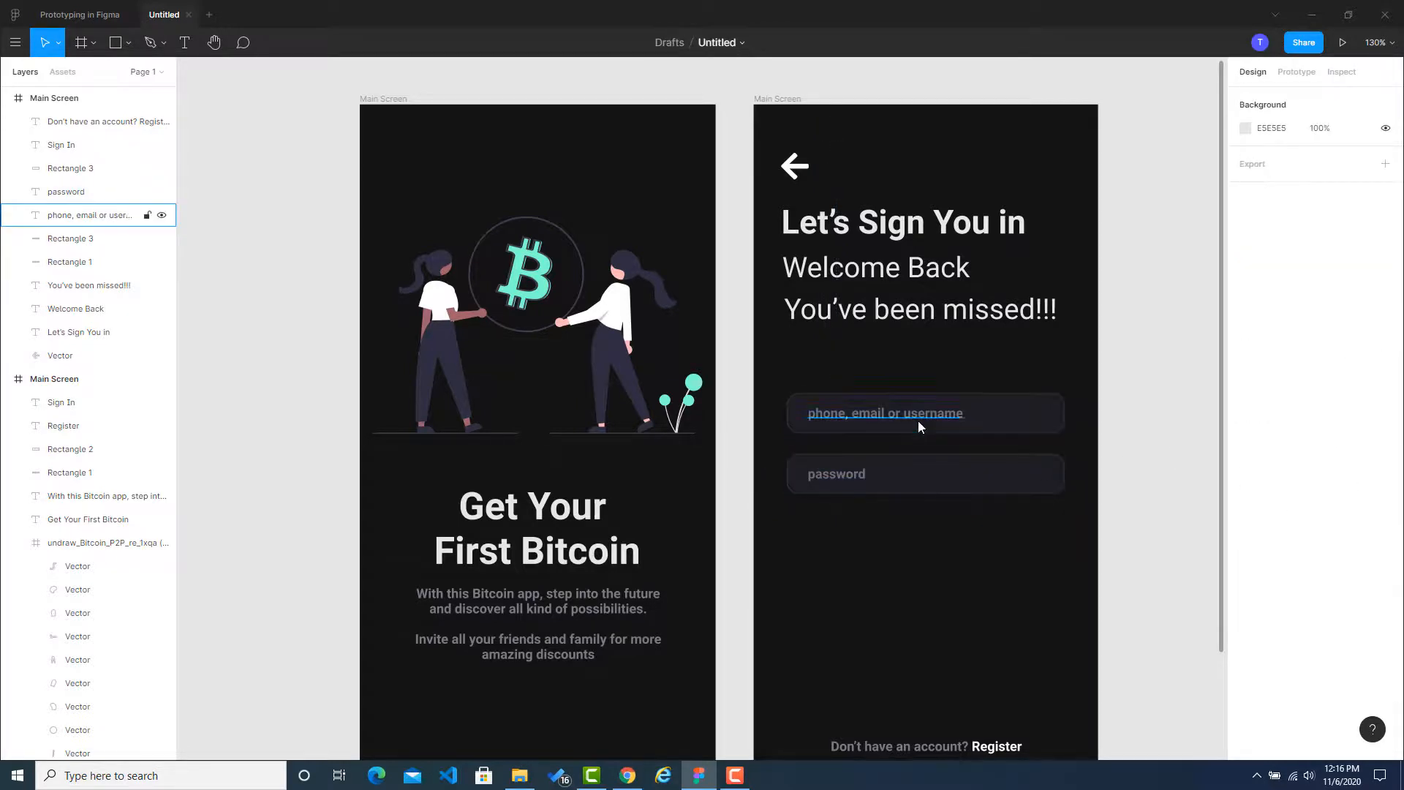
pyautogui.scroll(-2, 1152, 439)
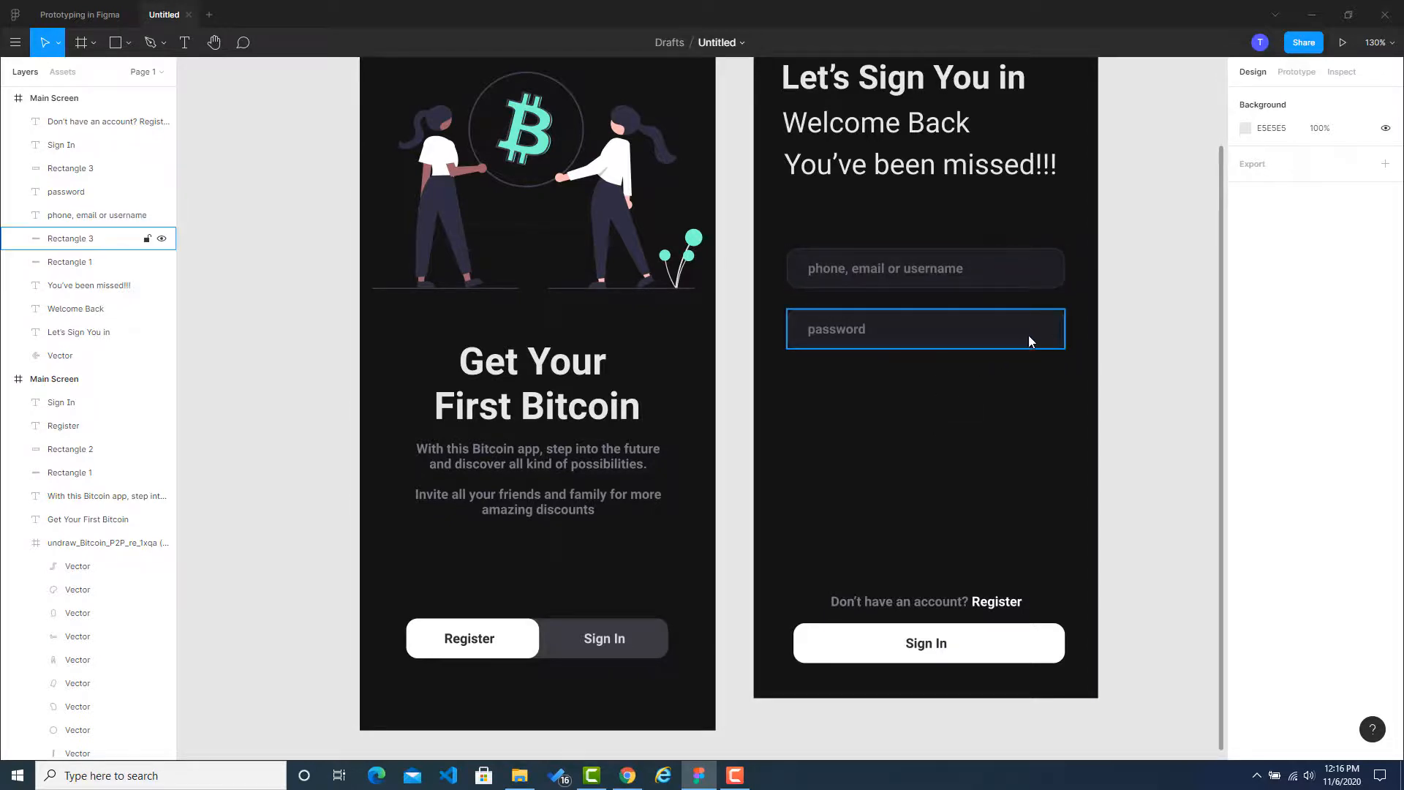
# Switch to Chrome, search Font Awesome for "instagram" and check the icon in the Dribbble reference's password field.
pyautogui.hotkey('alt', 'Tab')
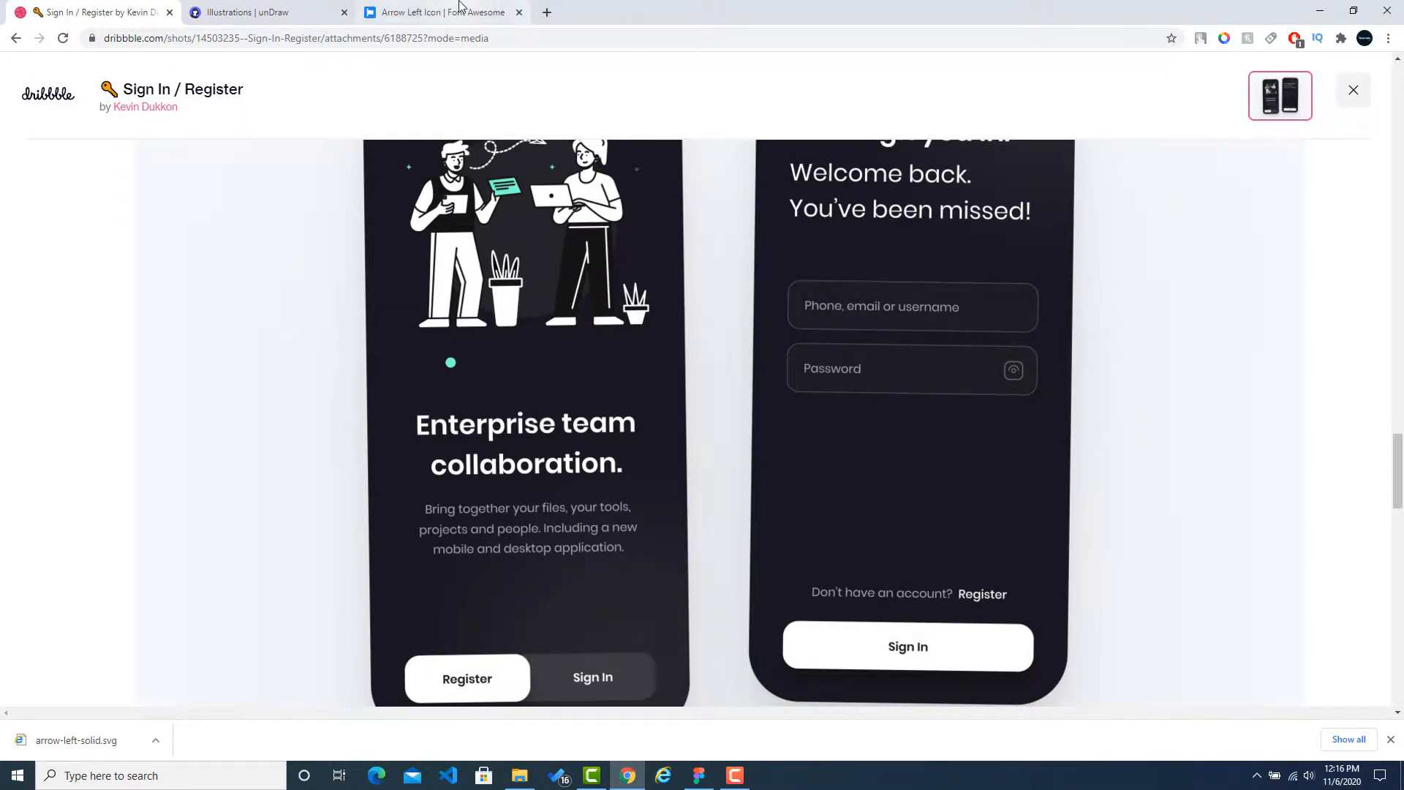
pyautogui.click(439, 12)
pyautogui.scroll(5, 345, 208)
pyautogui.click(394, 101)
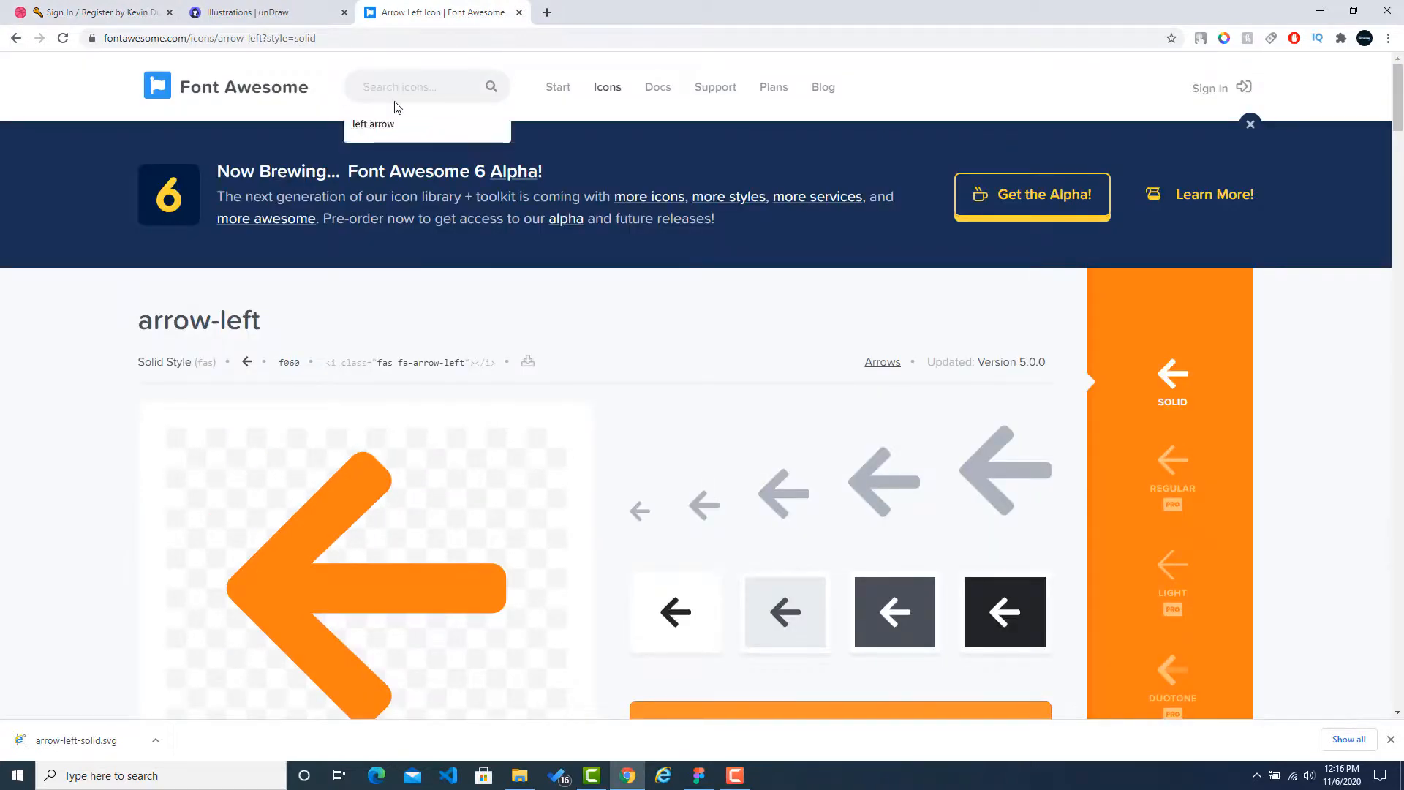
pyautogui.write('ins')
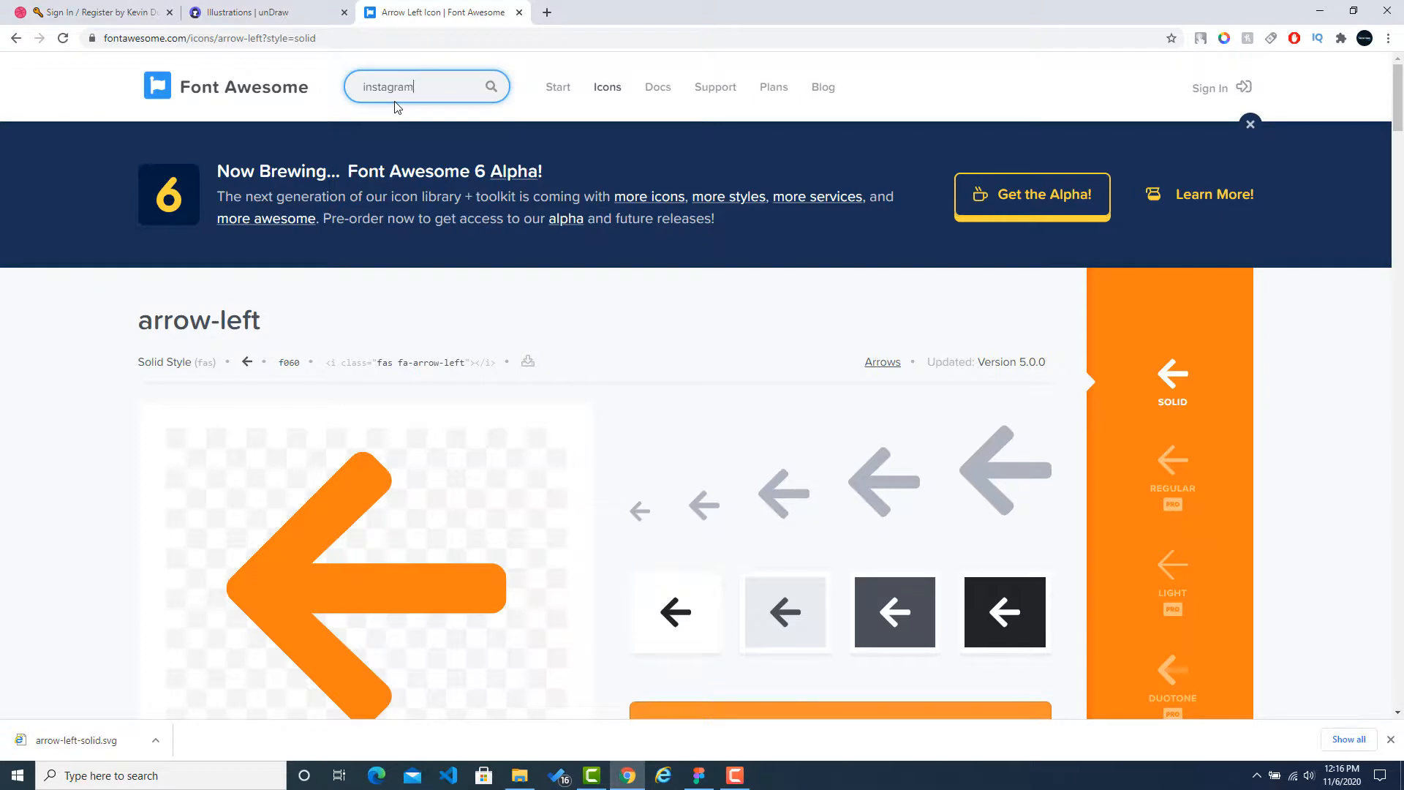
pyautogui.write('tagram')
pyautogui.press('Return')
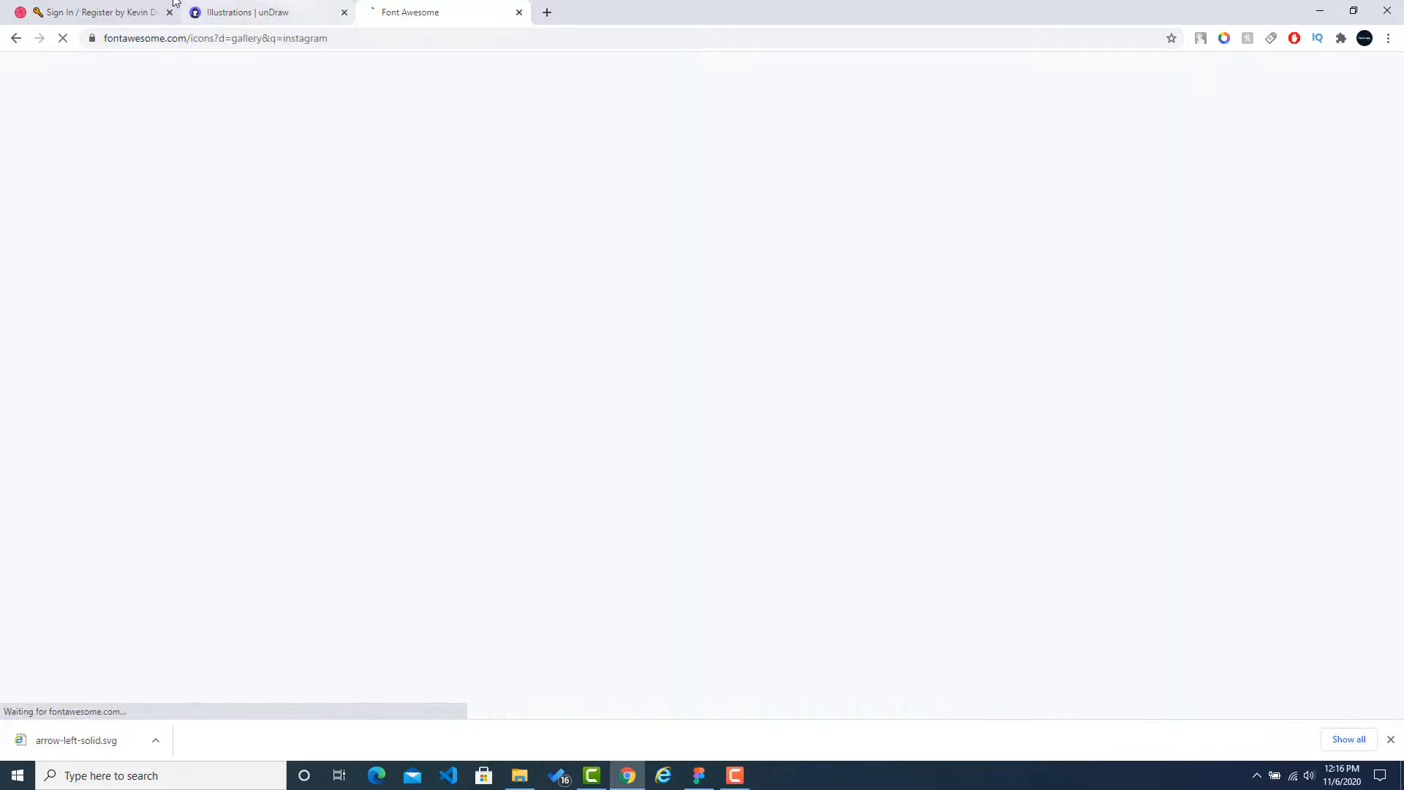
pyautogui.click(134, 7)
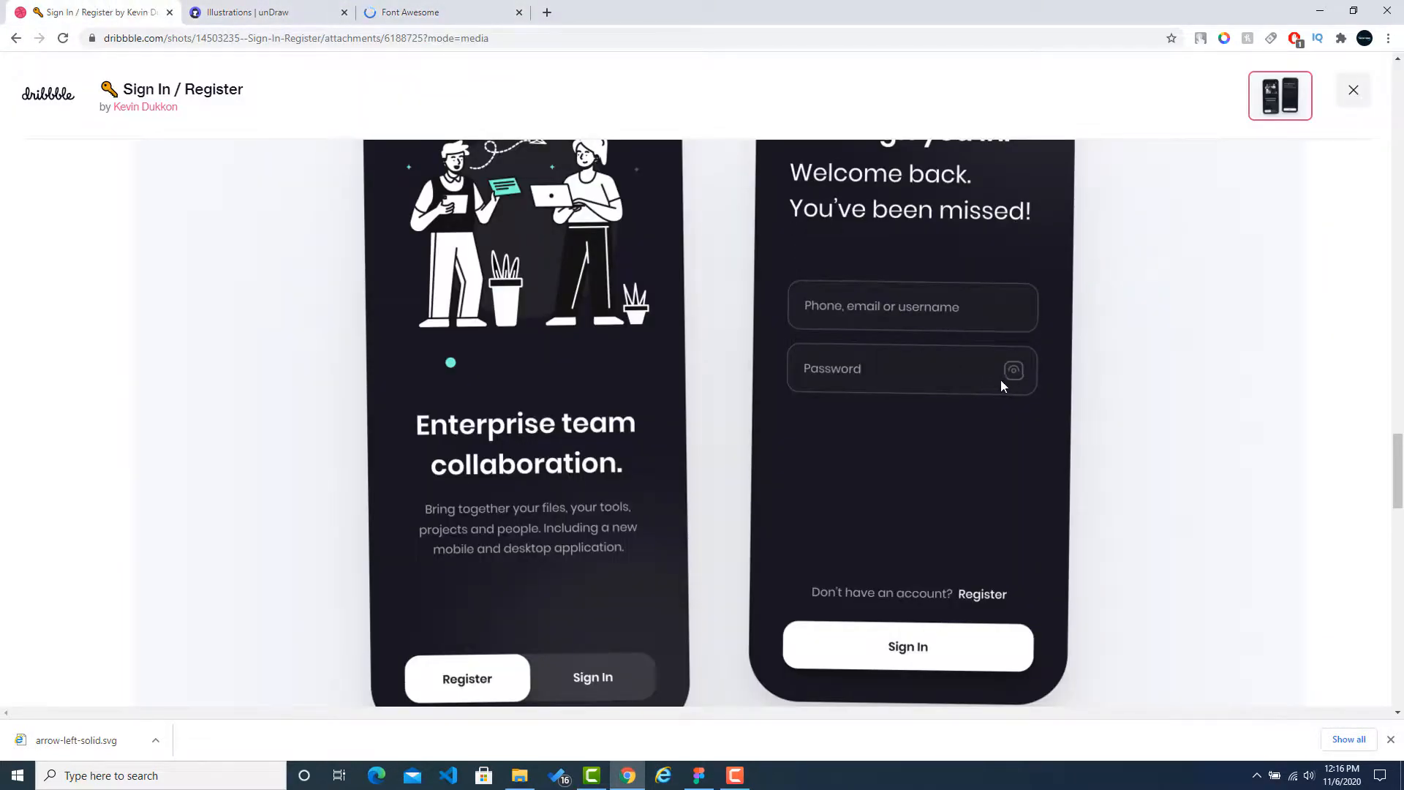
pyautogui.hotkey('ctrl', 'Tab')
pyautogui.hotkey('ctrl', 'Tab')
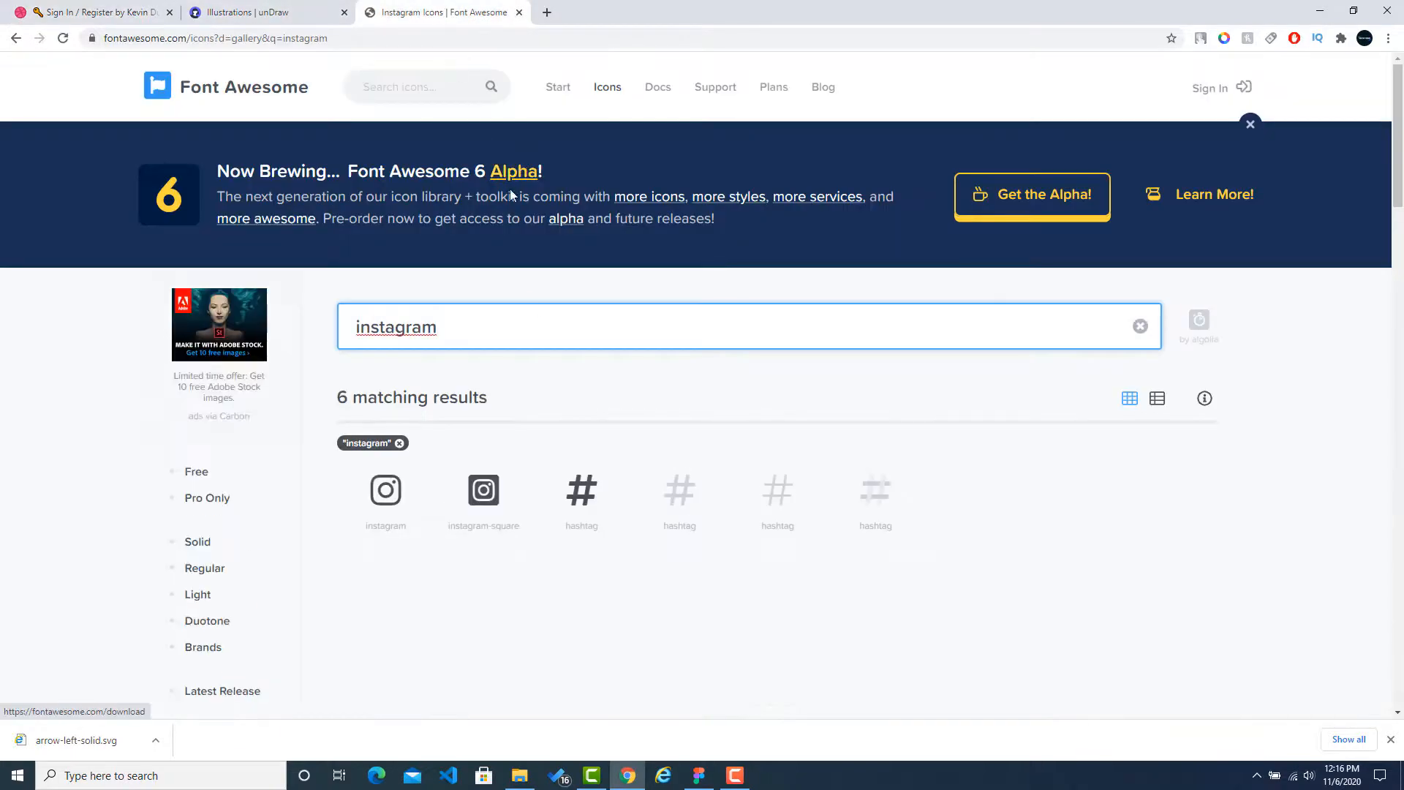
pyautogui.click(103, 8)
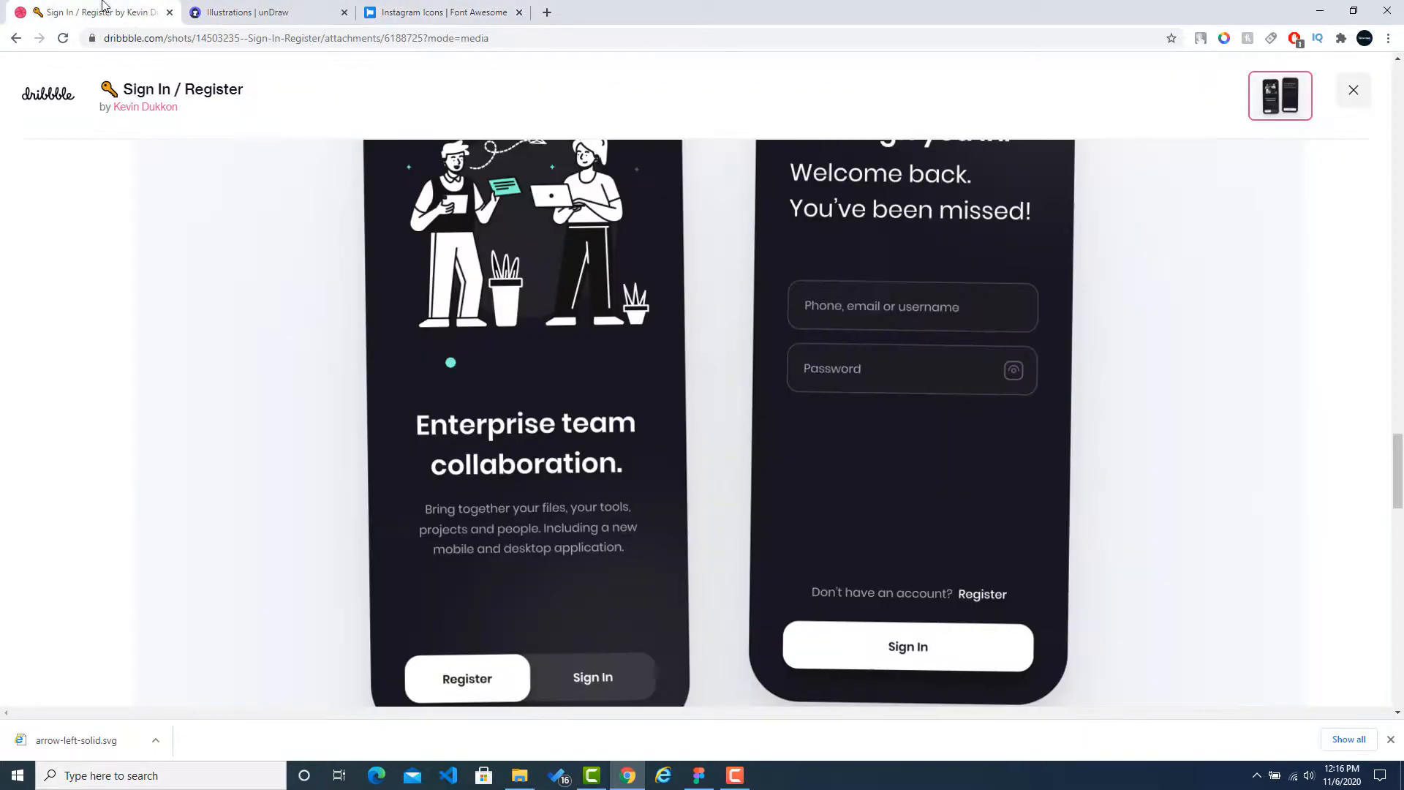
pyautogui.click(439, 11)
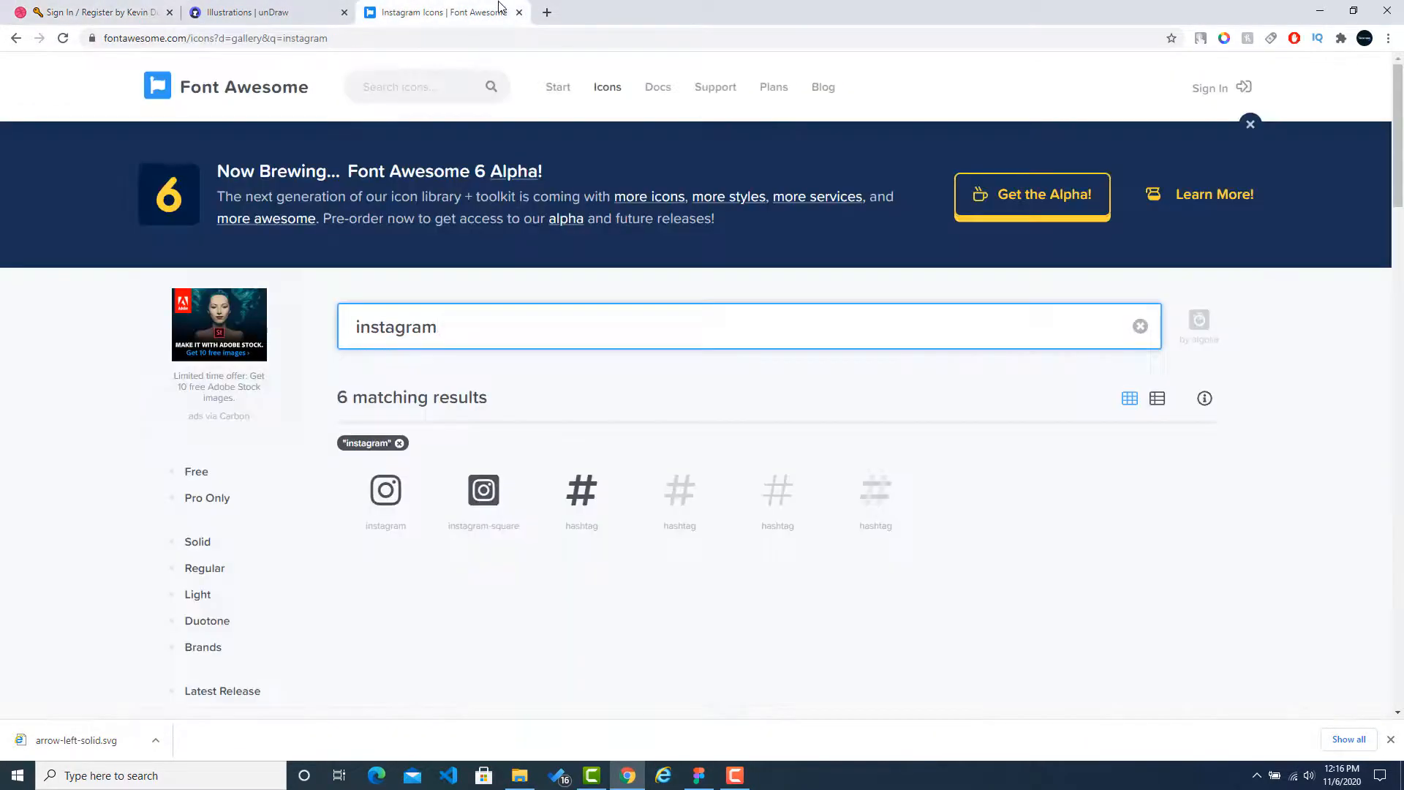
# Search Font Awesome for "password" icons and compare them with the password field in the Dribbble reference.
pyautogui.click(392, 87)
pyautogui.write('password')
pyautogui.press('Return')
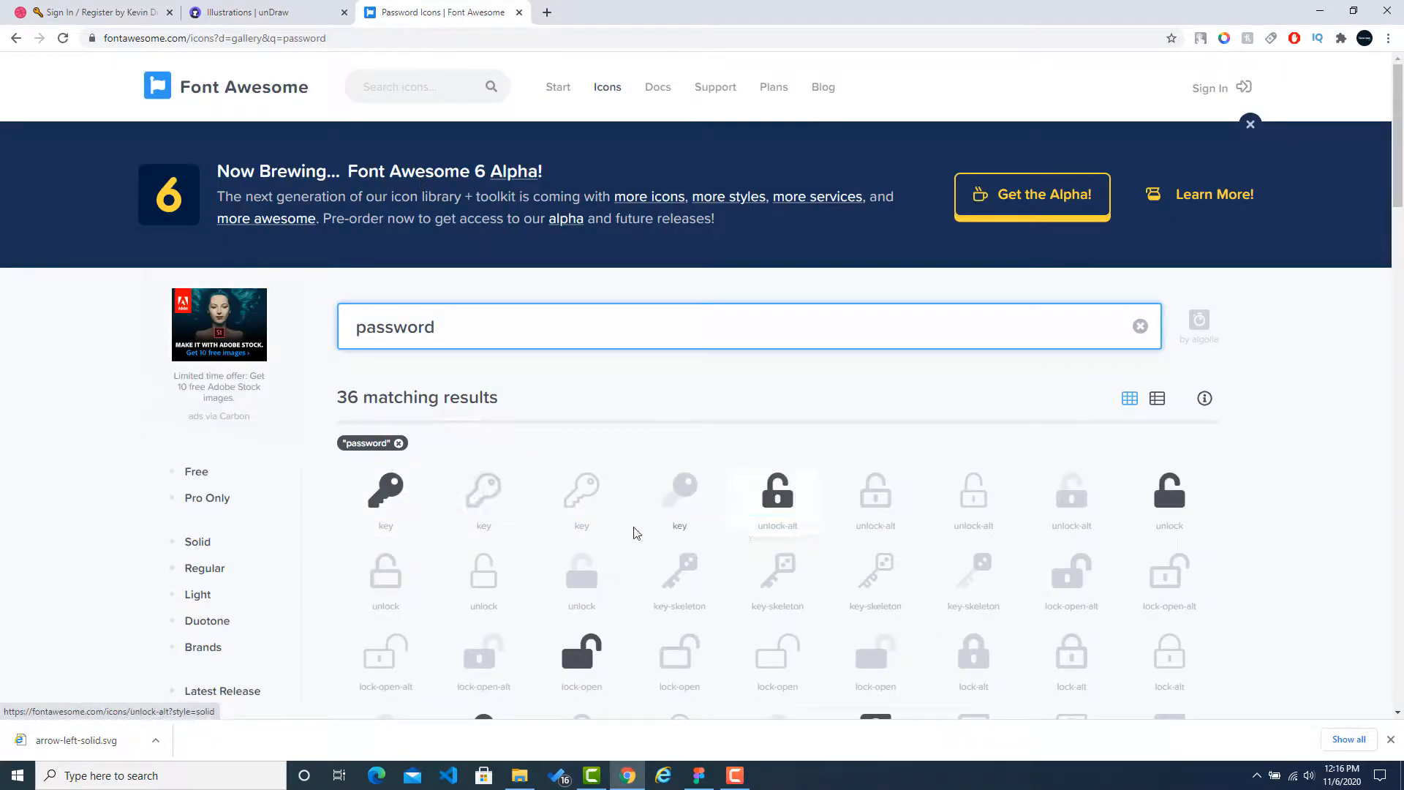
pyautogui.hotkey('ctrl', '1')
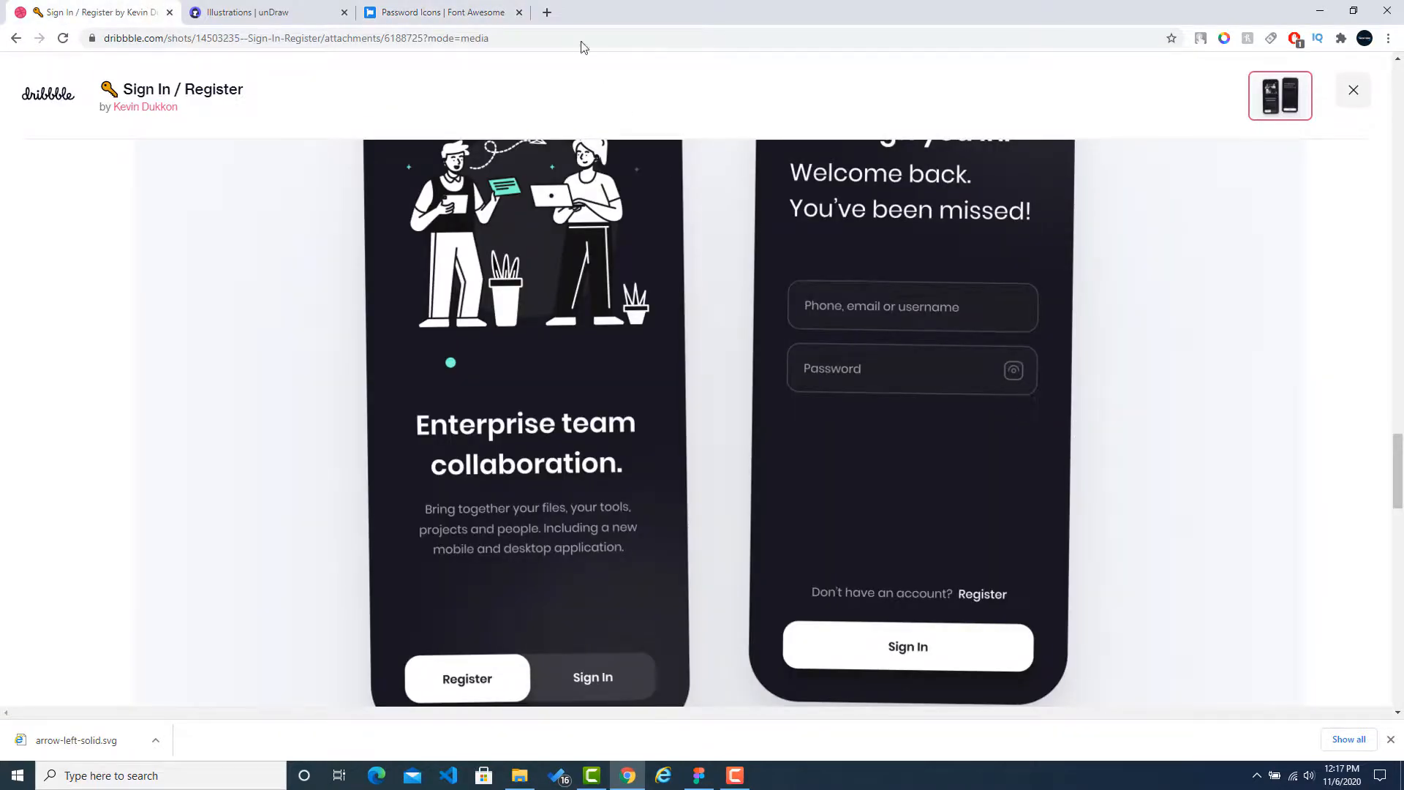
pyautogui.click(461, 9)
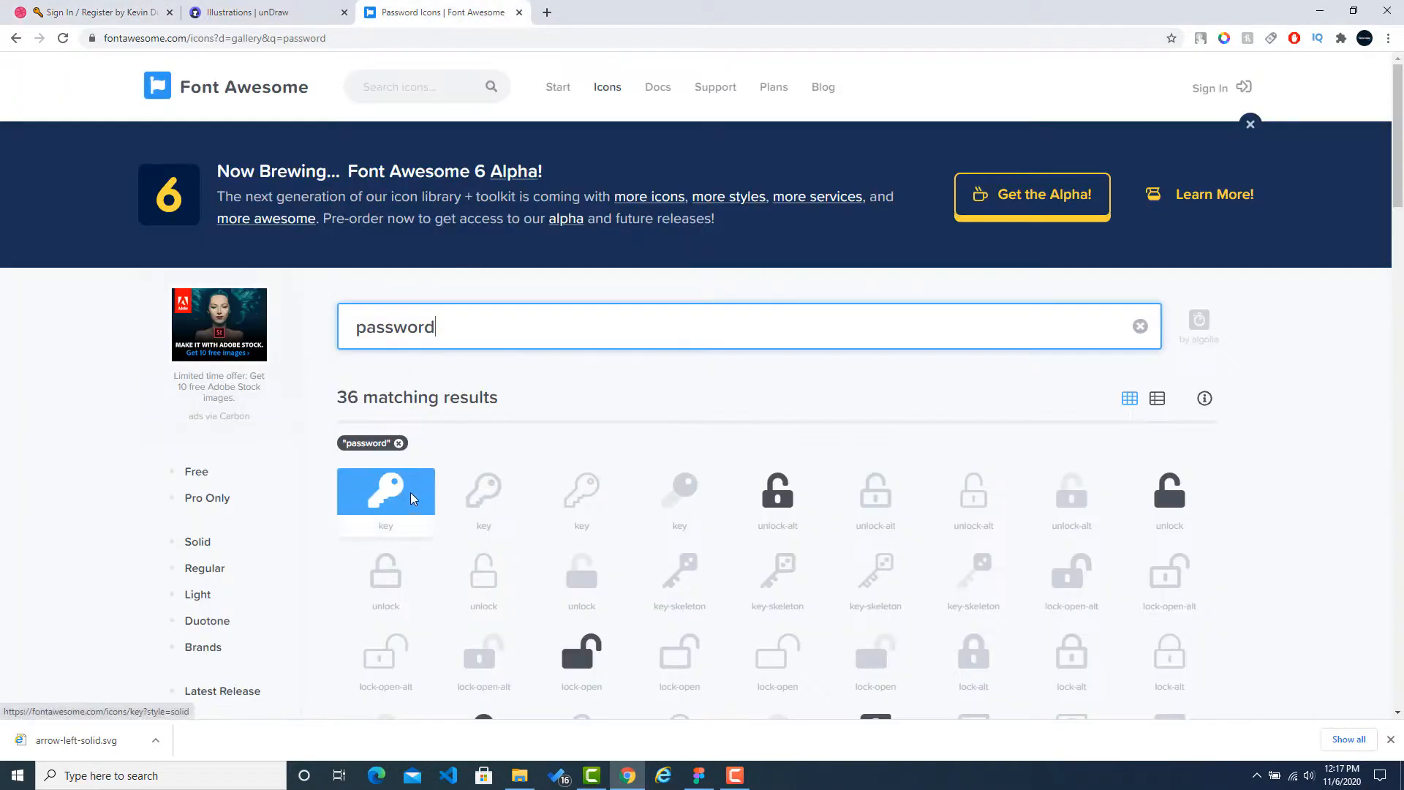
# Download the solid key icon from Font Awesome as an SVG and show the file in its folder.
pyautogui.click(393, 498)
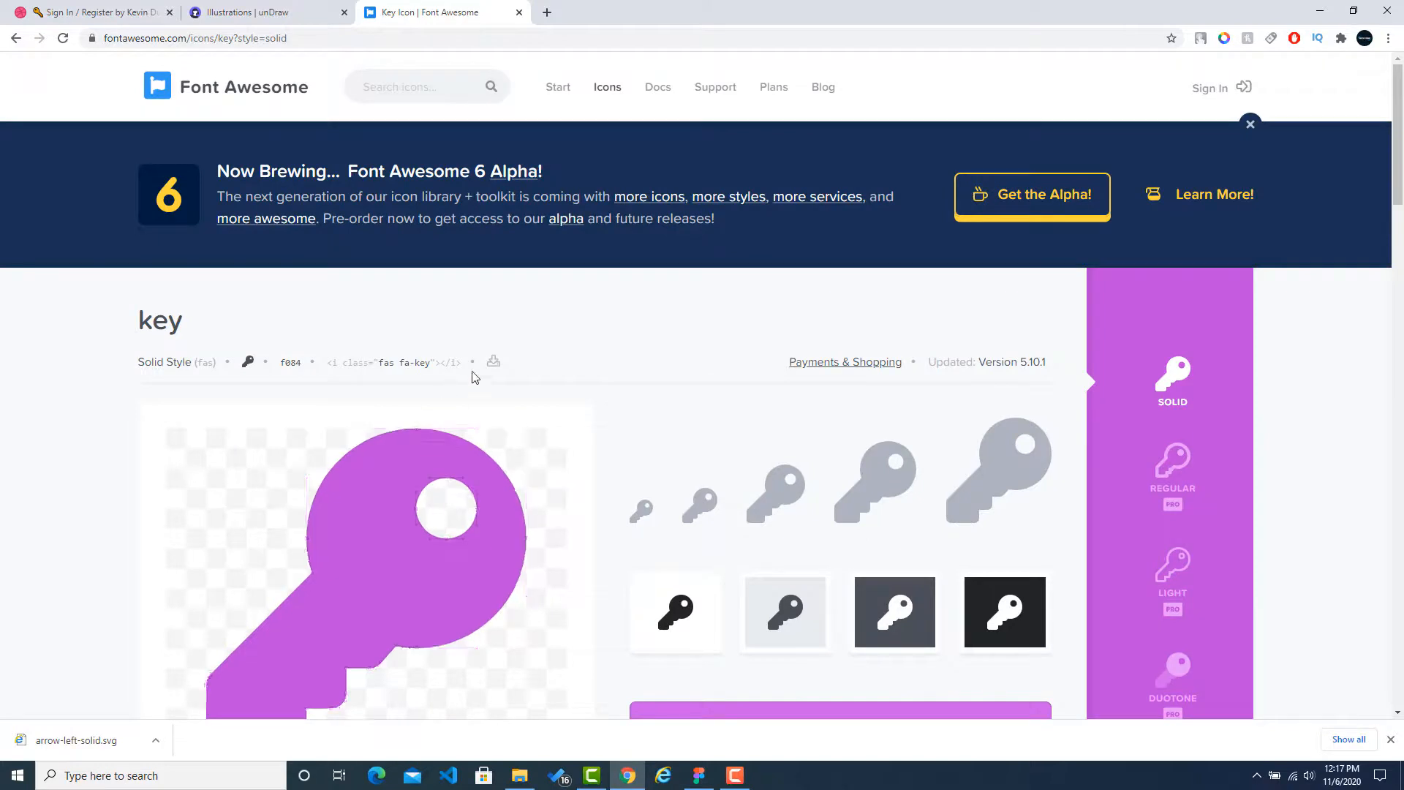
pyautogui.click(492, 361)
pyautogui.click(714, 436)
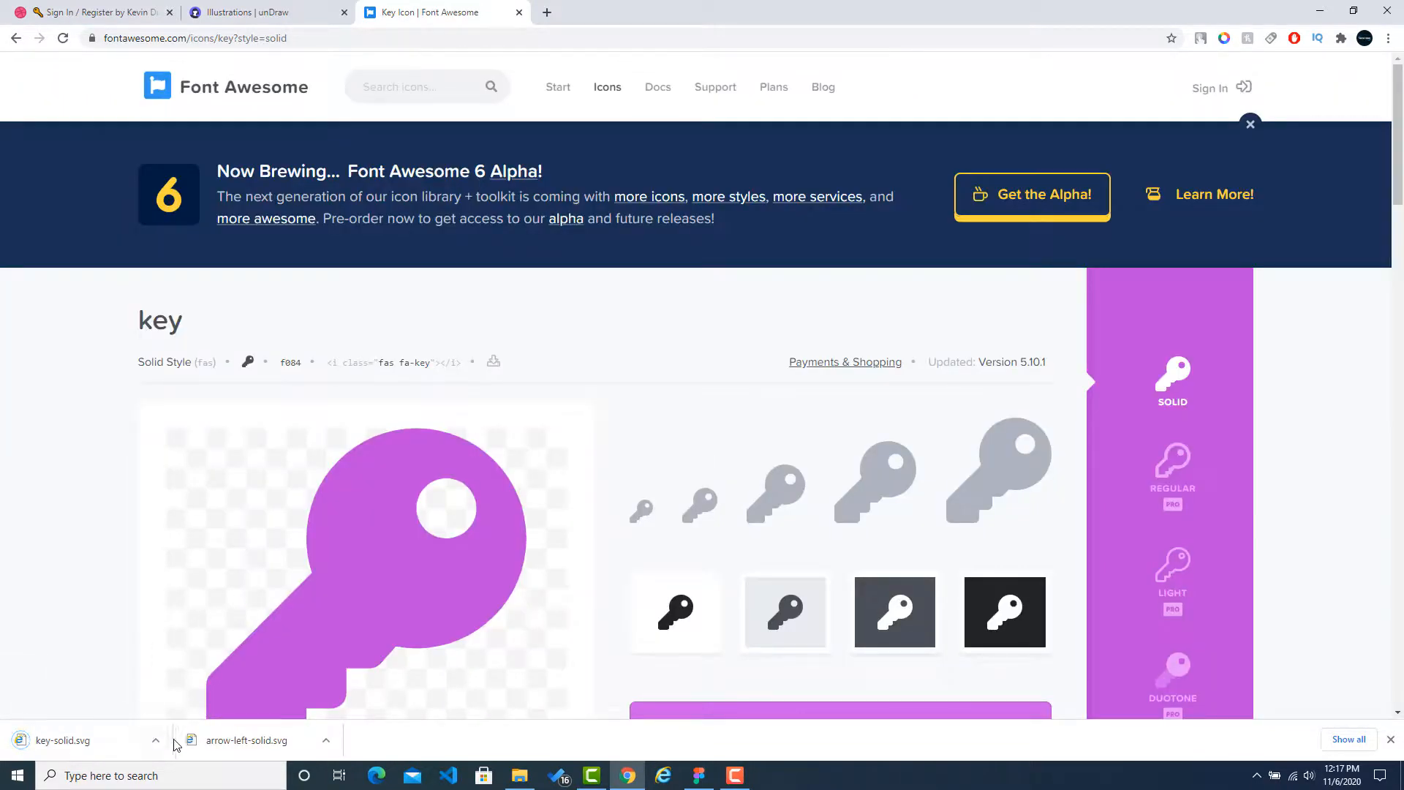
pyautogui.click(156, 740)
pyautogui.click(183, 688)
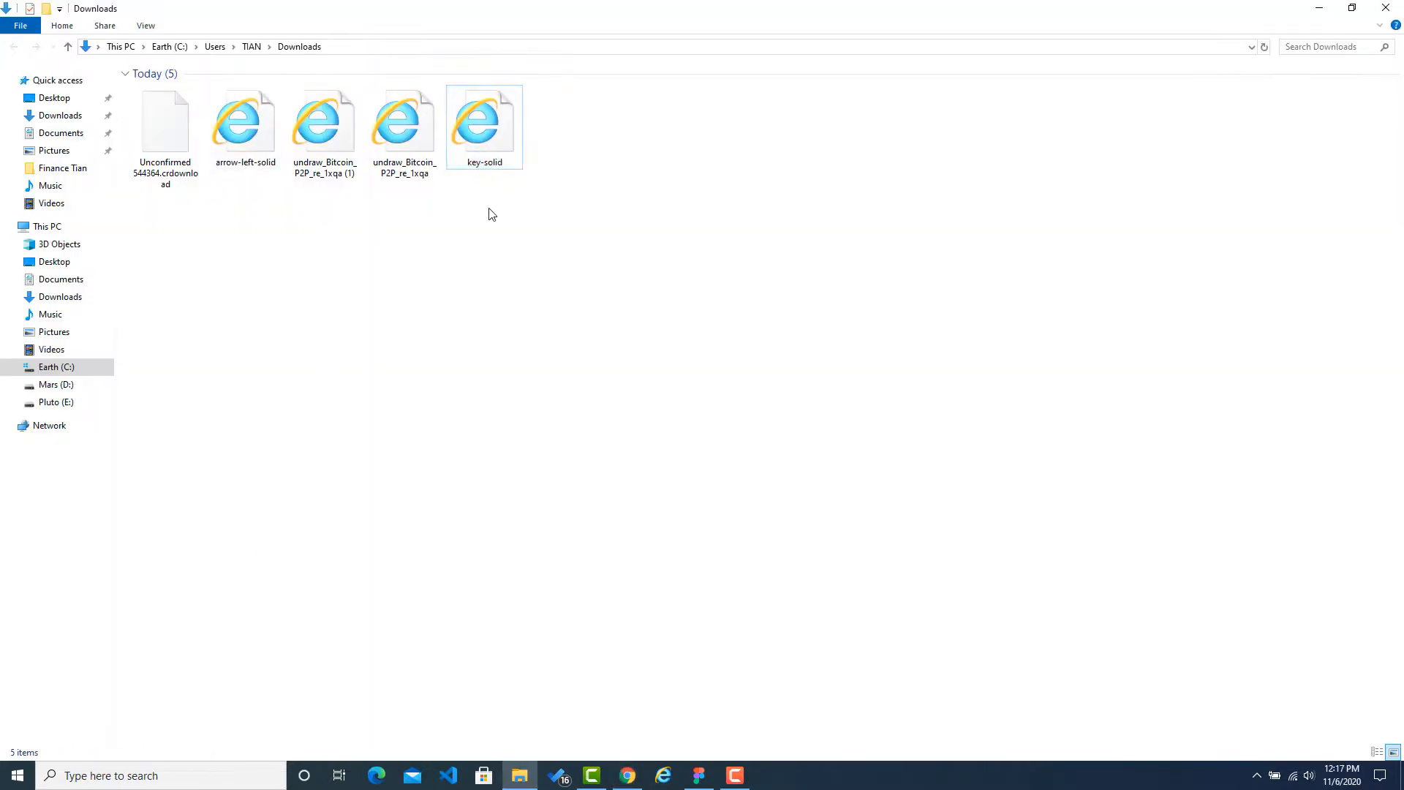
# Import key-solid from the Downloads folder into Figma's sign-in screen and shrink it to about 15 × 15 inside the password field's right end.
pyautogui.moveTo(476, 136); pyautogui.dragTo(893, 461)
pyautogui.moveTo(1081, 186); pyautogui.dragTo(789, 470)
pyautogui.moveTo(801, 535); pyautogui.dragTo(1044, 380)
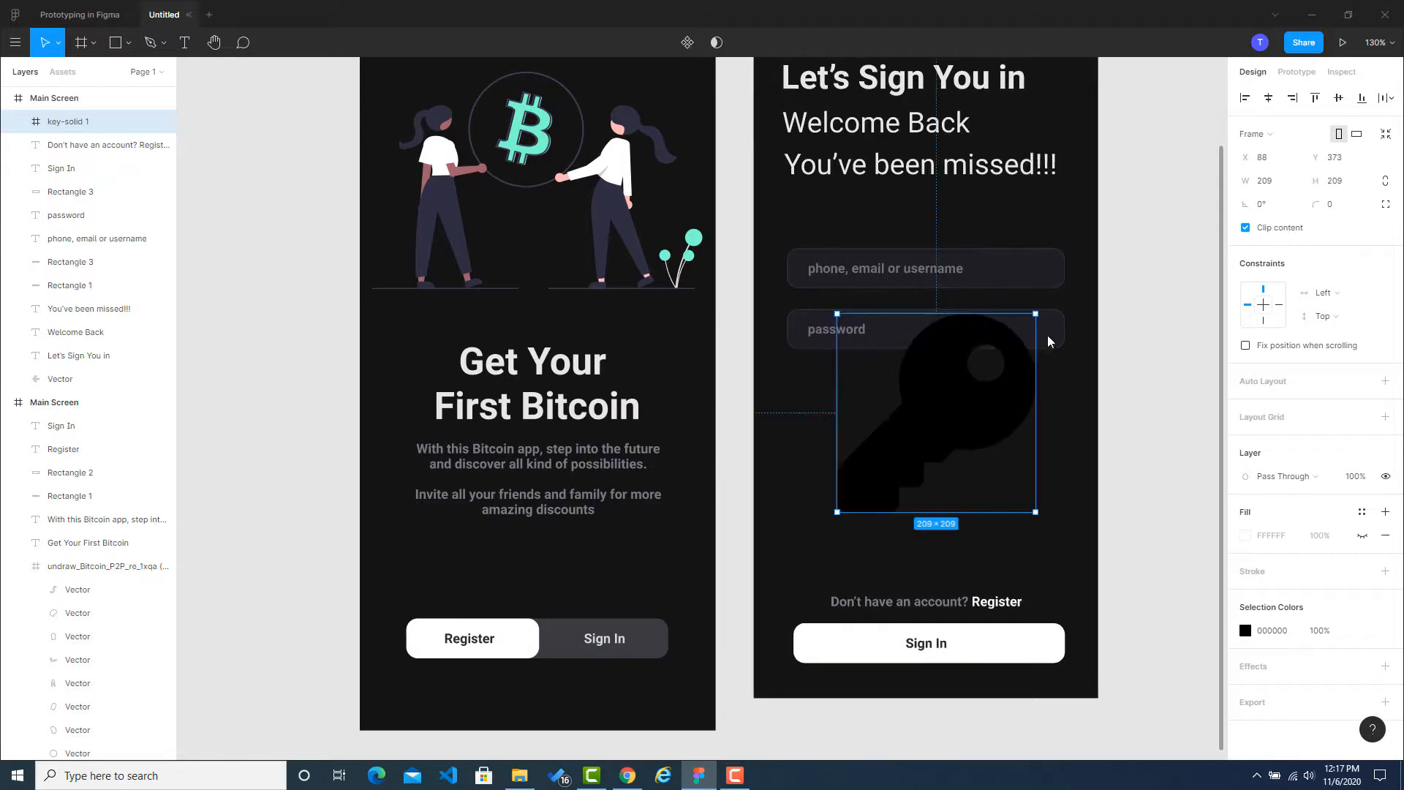
pyautogui.moveTo(1036, 314)
pyautogui.mouseDown()
pyautogui.moveTo(870, 493)
pyautogui.moveTo(1006, 351)
pyautogui.moveTo(1045, 334)
pyautogui.mouseUp()
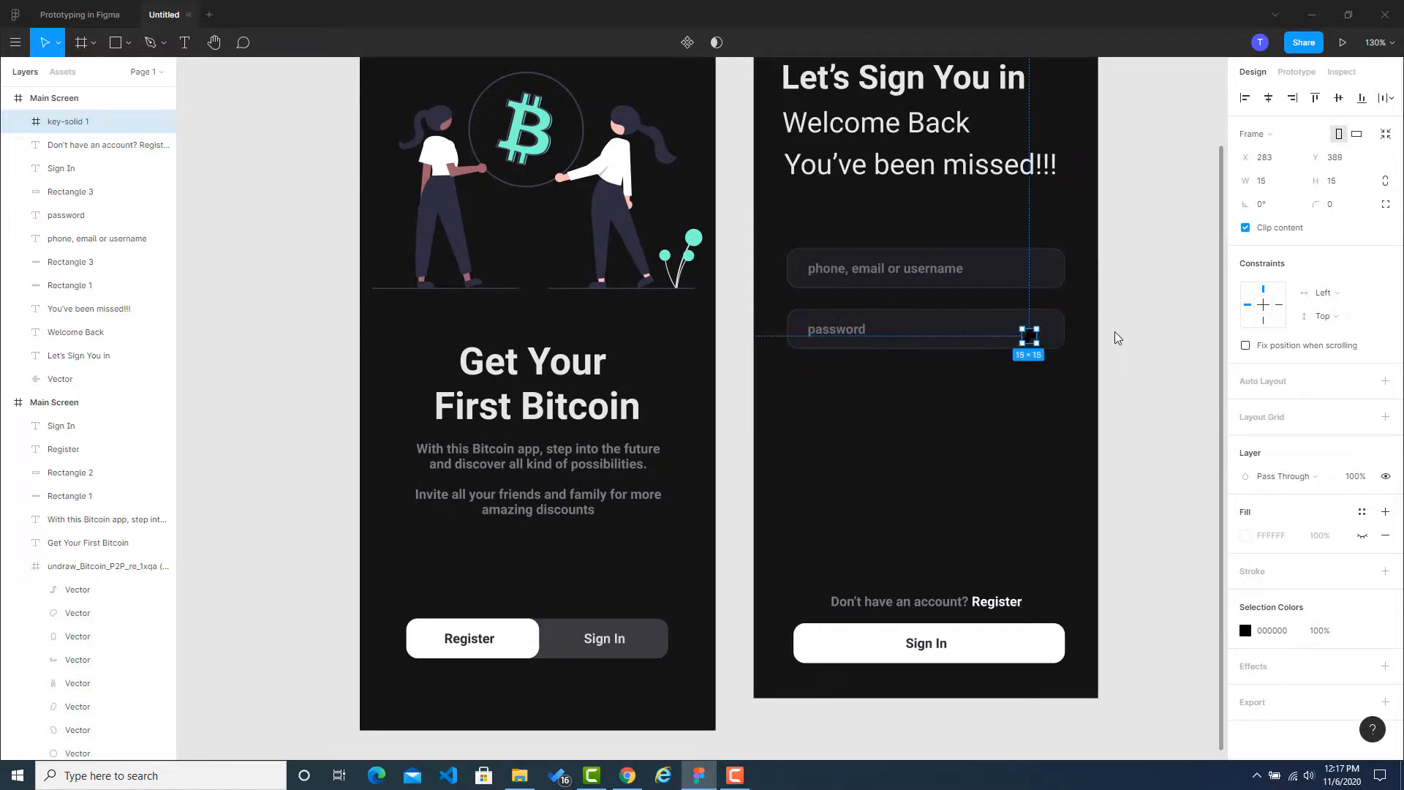
pyautogui.click(1121, 362)
# Move the key icon slightly up and right to centre it vertically in the password field, and return to Font Awesome in Chrome.
pyautogui.scroll(5, 1119, 350)
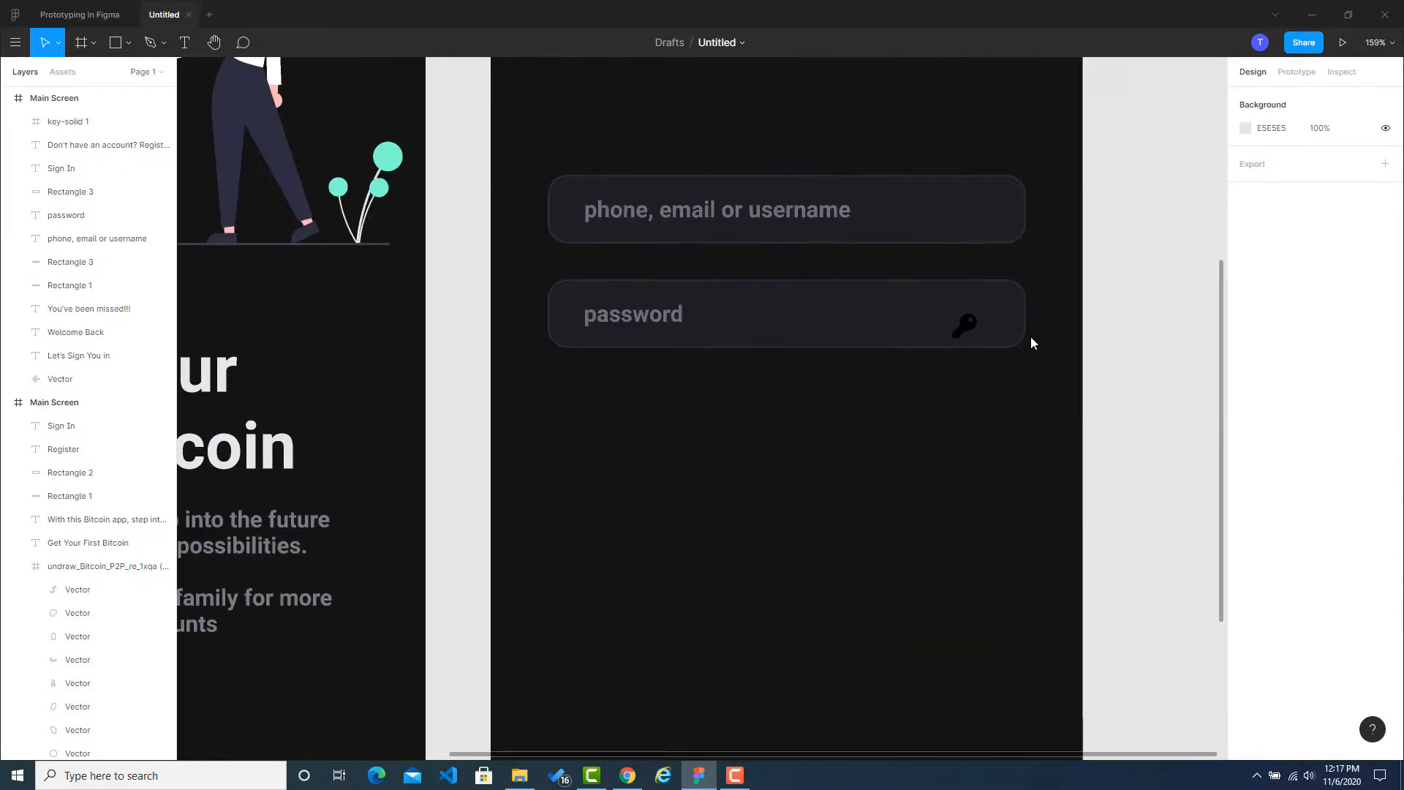
pyautogui.moveTo(971, 331); pyautogui.dragTo(987, 319)
pyautogui.click(1195, 356)
pyautogui.click(627, 775)
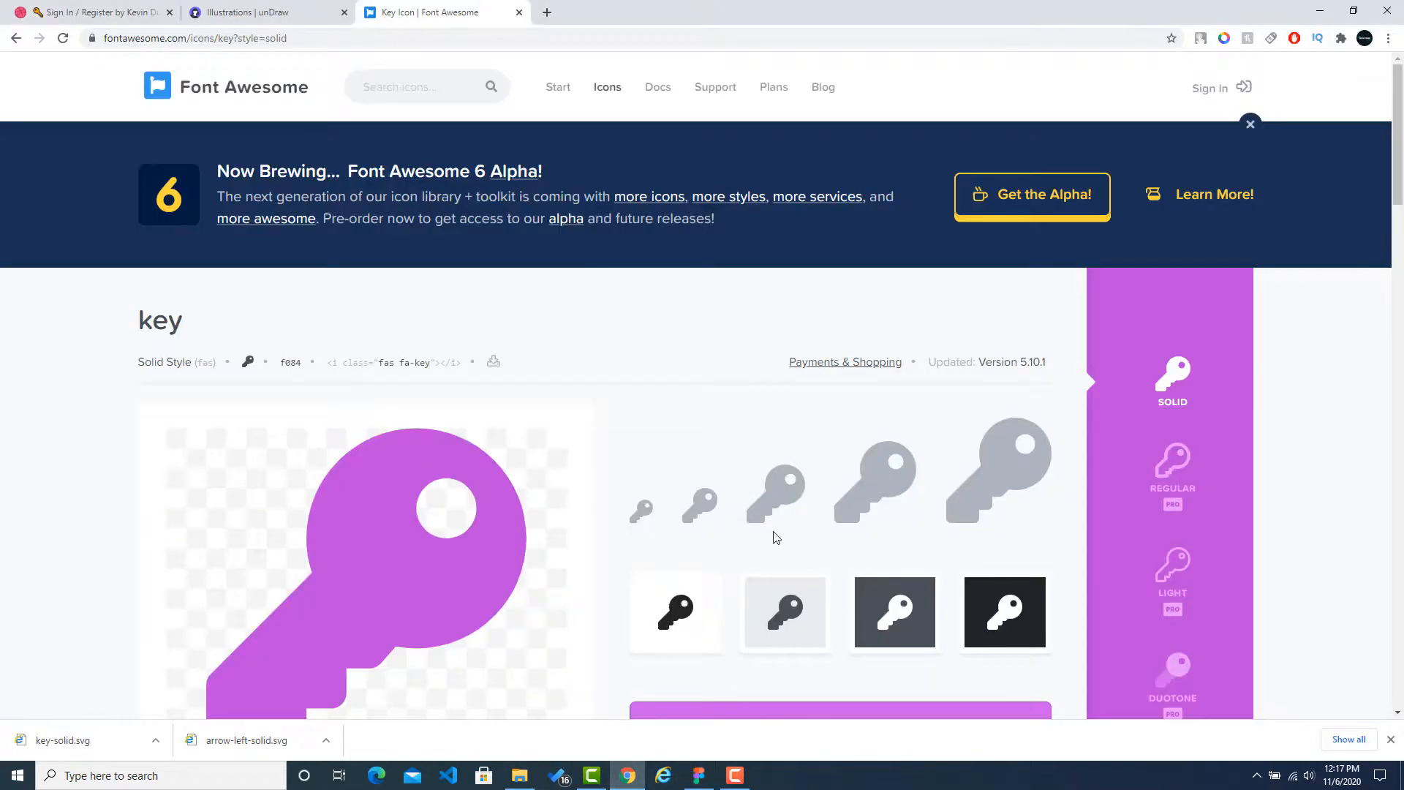
# Sample the eye icon's outline colour #4c4c55 from the password field in the Dribbble reference and copy it.
pyautogui.click(95, 12)
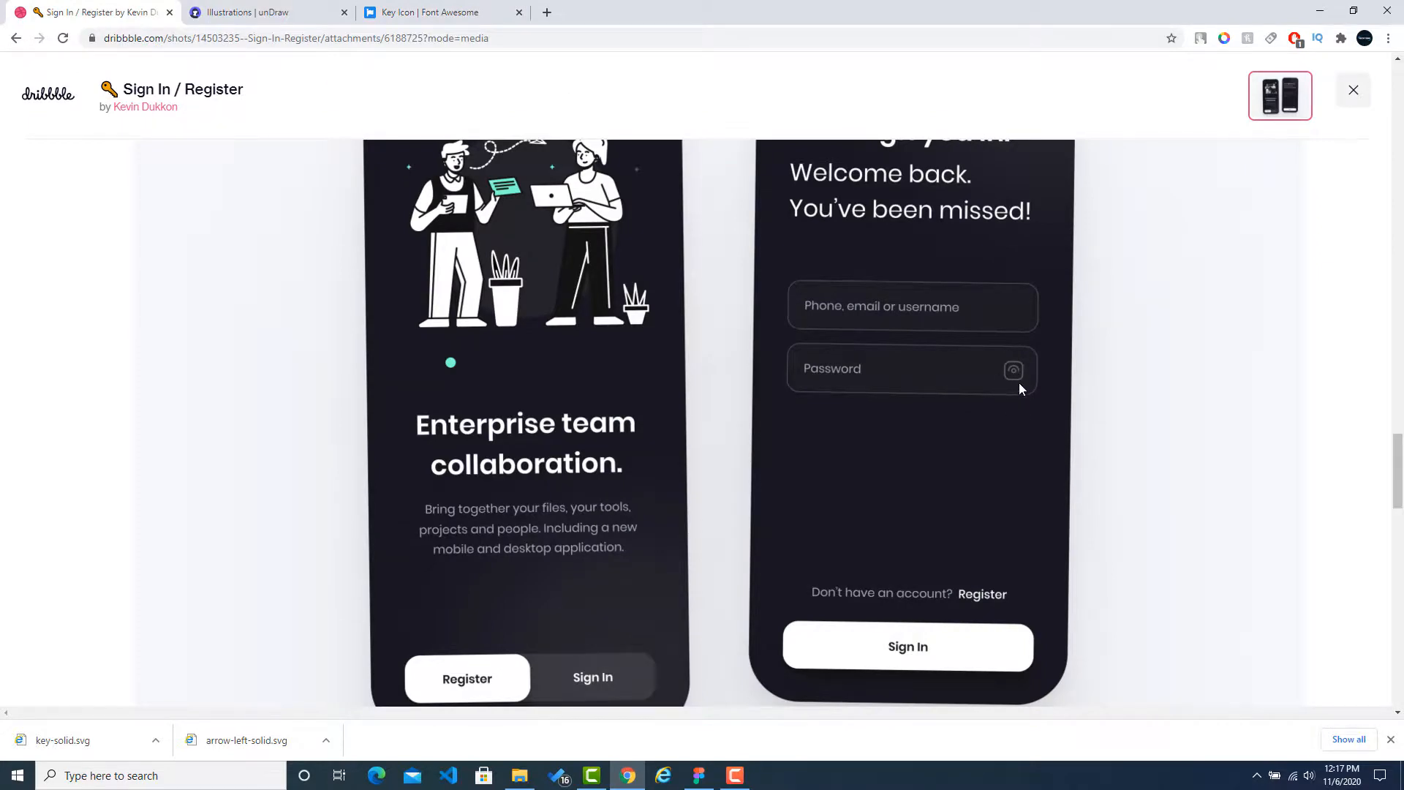
pyautogui.click(1226, 42)
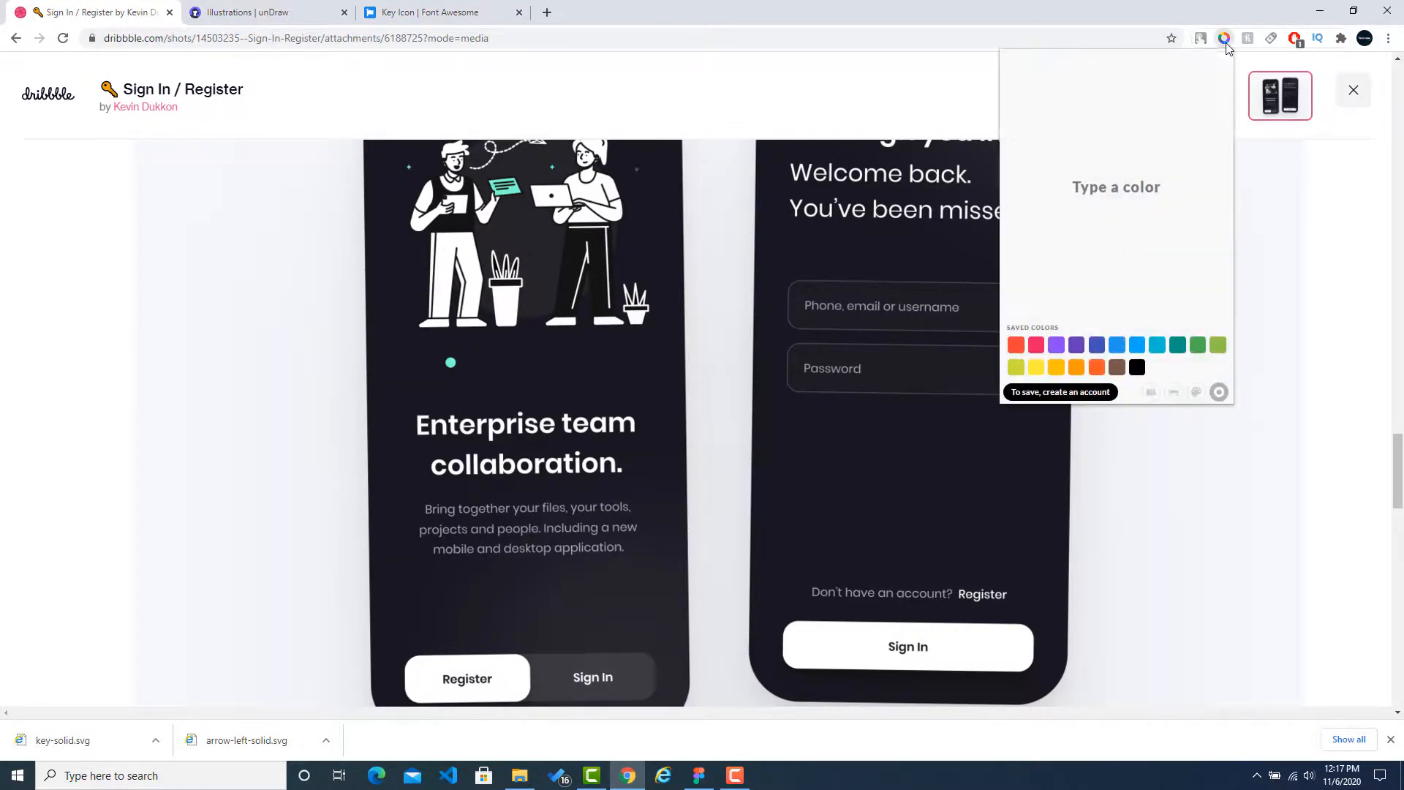
pyautogui.click(1151, 393)
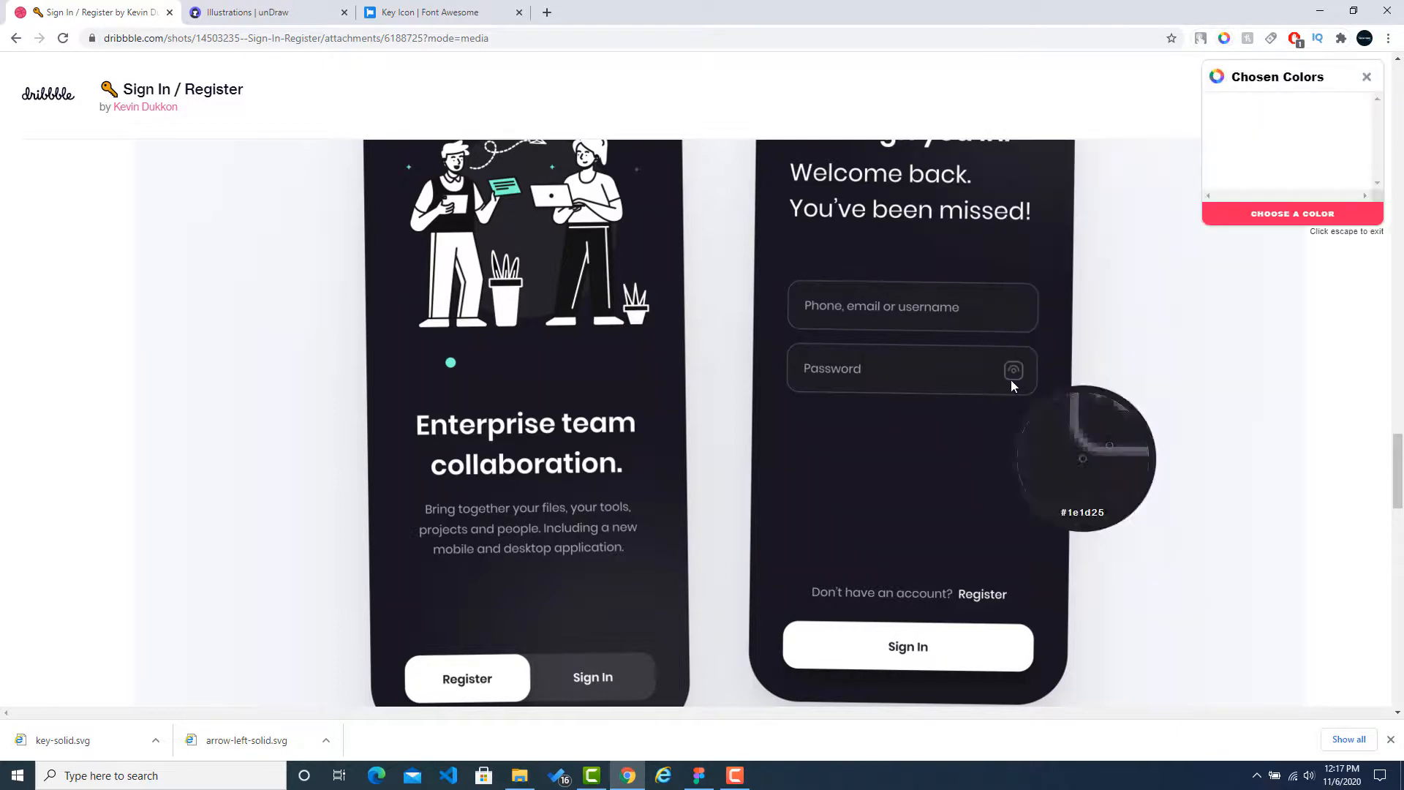
pyautogui.click(1002, 347)
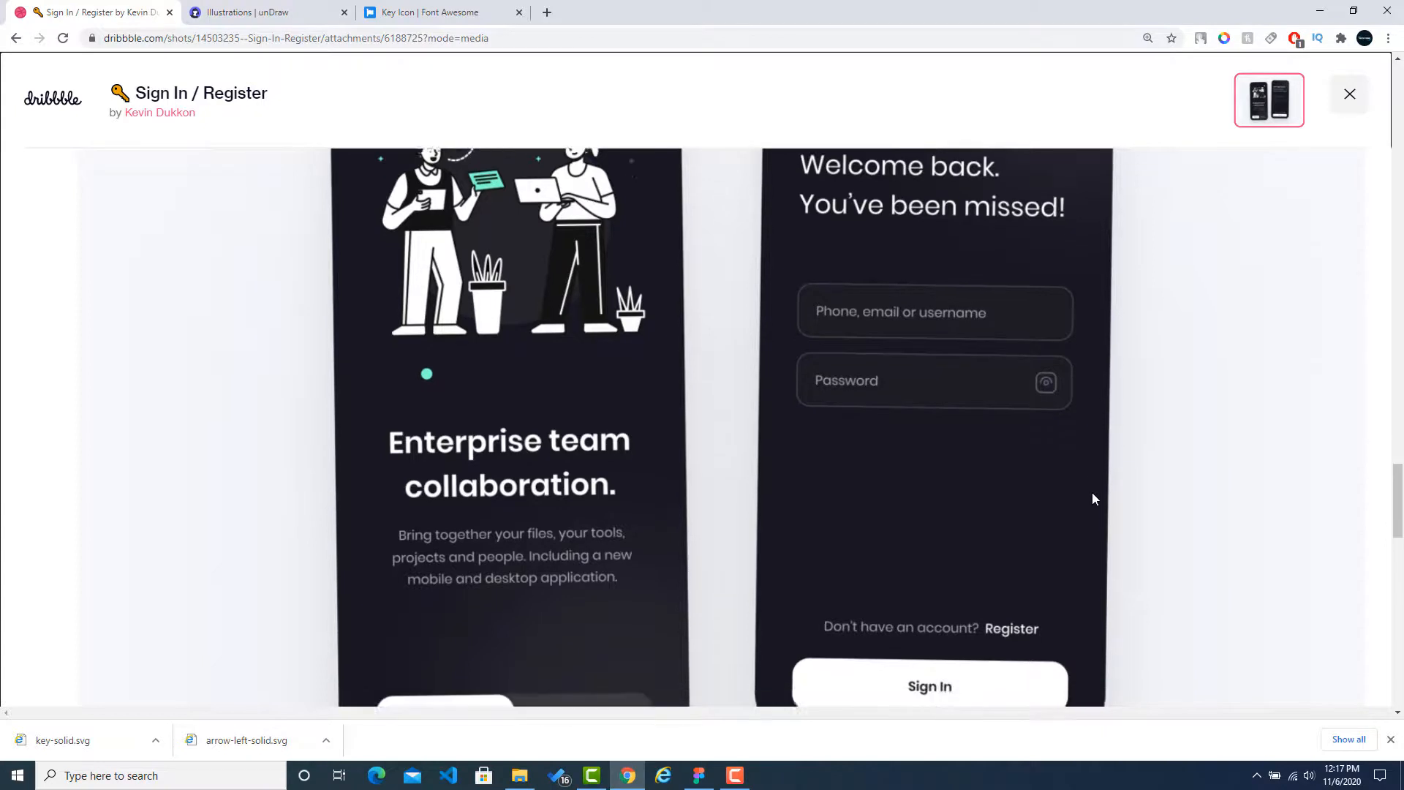
pyautogui.click(1224, 38)
pyautogui.click(1149, 395)
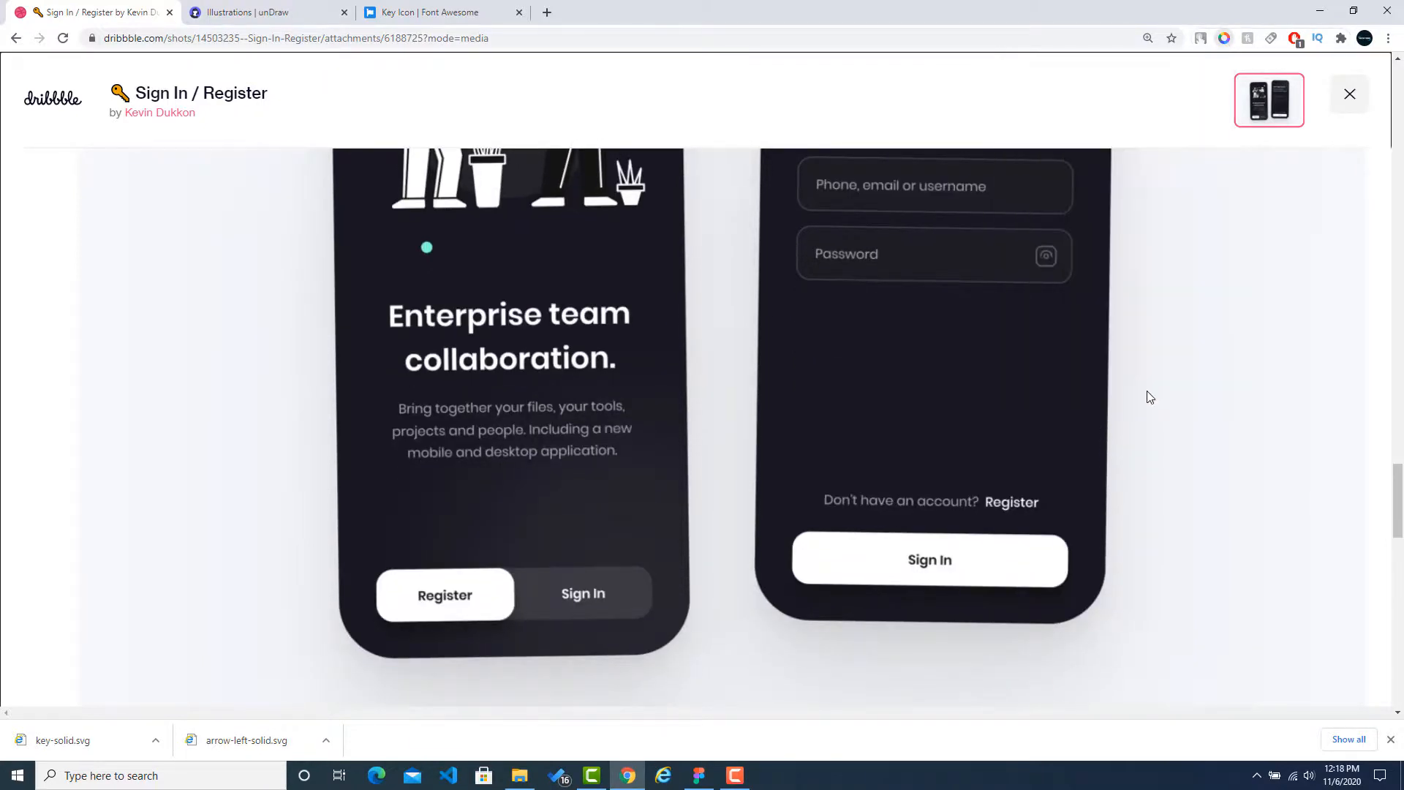
pyautogui.click(1037, 256)
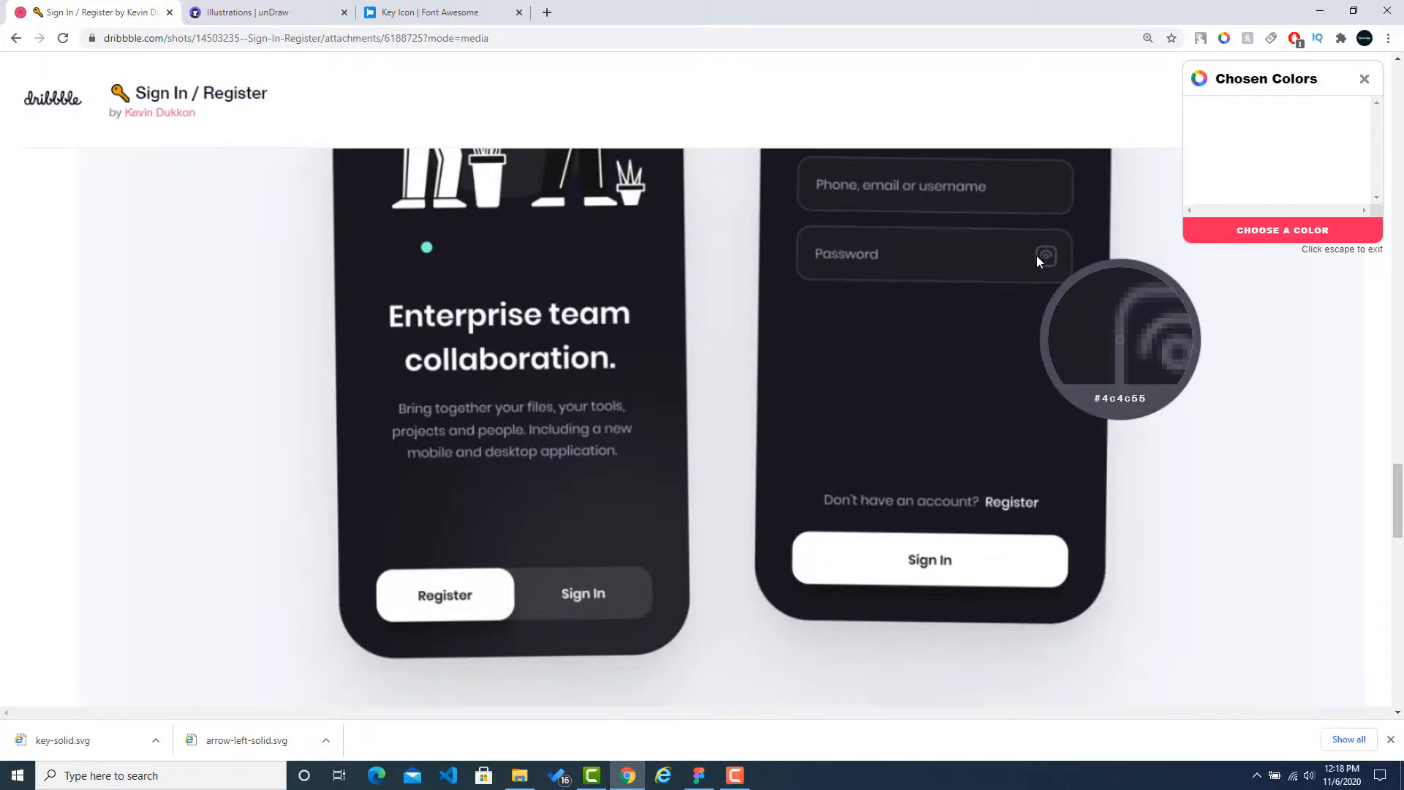
pyautogui.click(1250, 117)
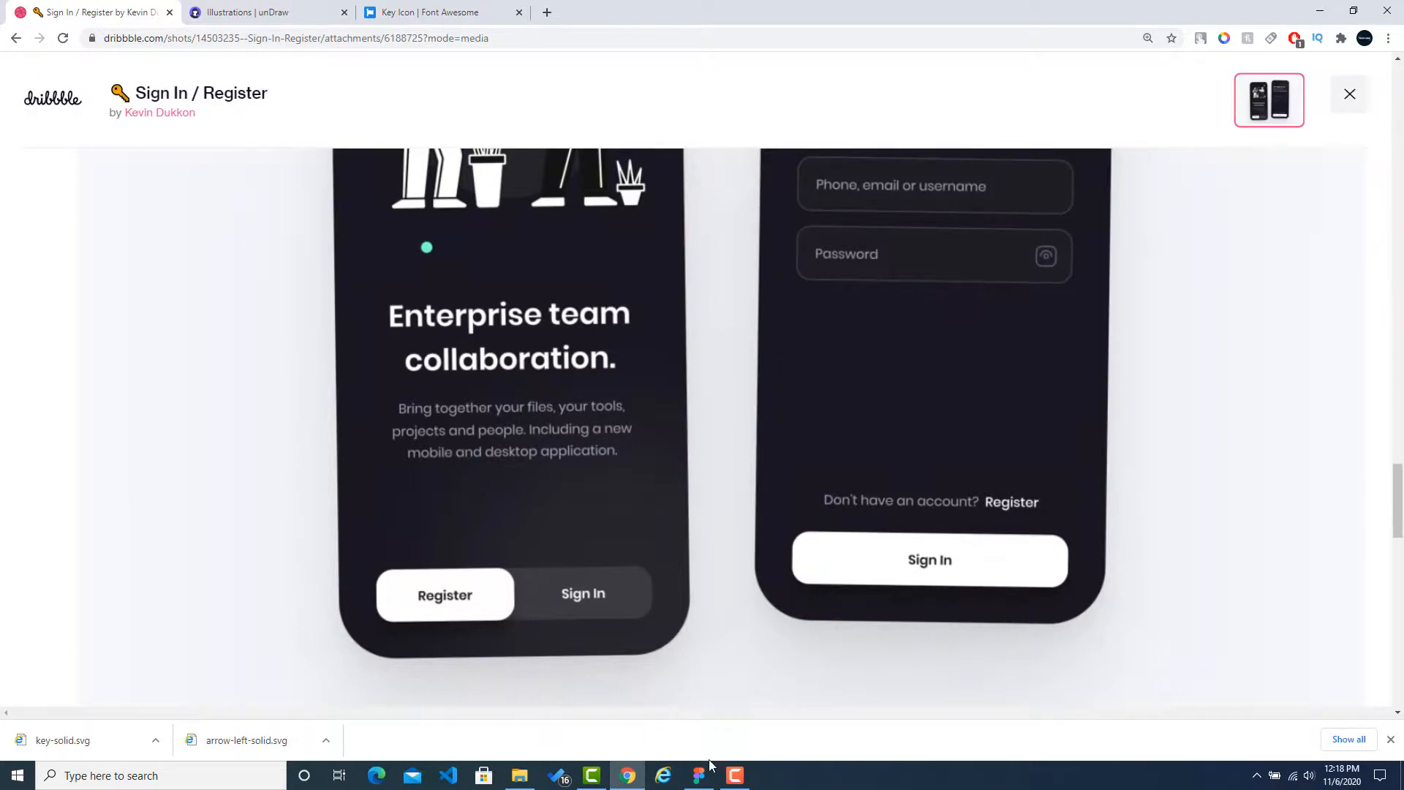
# Switch to Figma and recolour the key icon in the password field with the sampled colour 4C4C55.
pyautogui.click(698, 775)
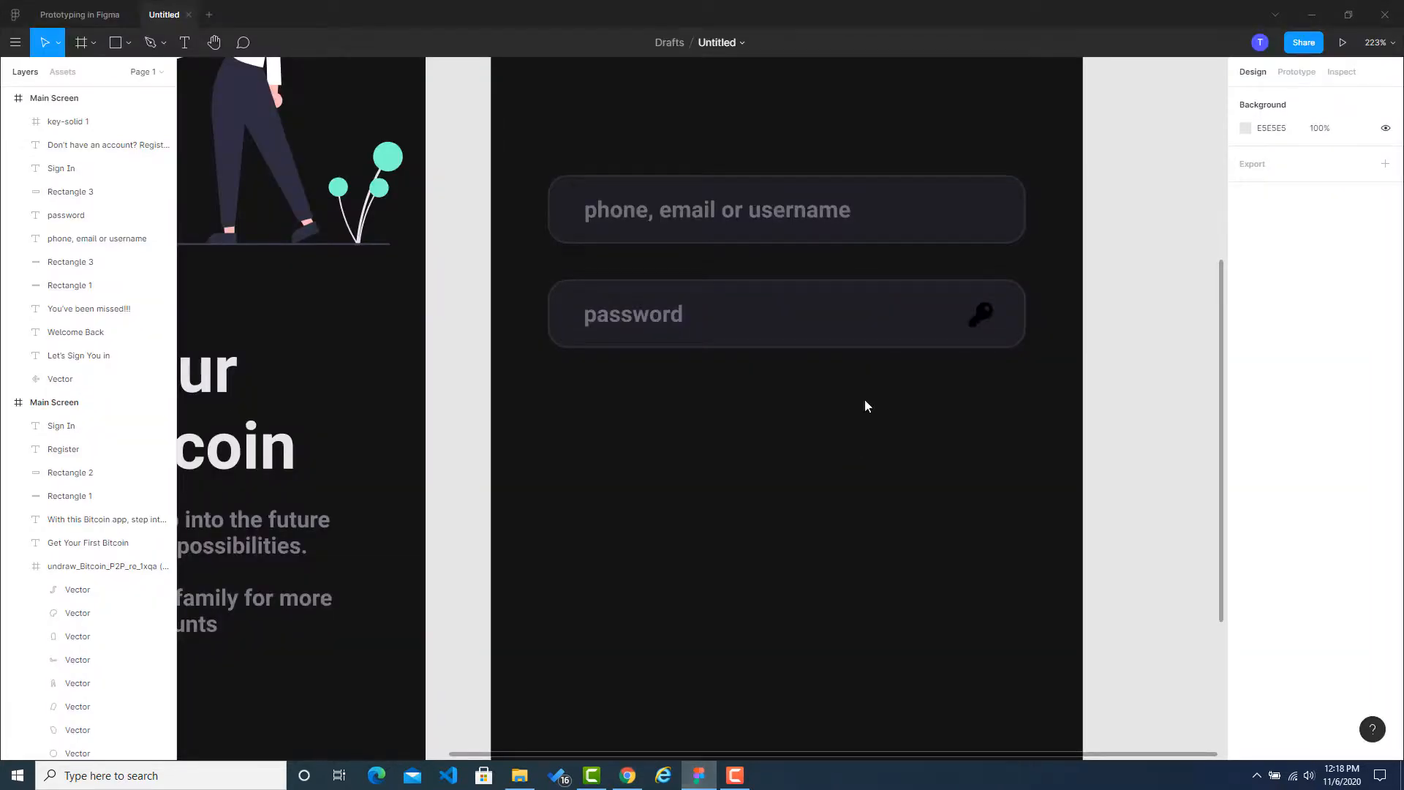
pyautogui.click(981, 316)
pyautogui.click(1267, 633)
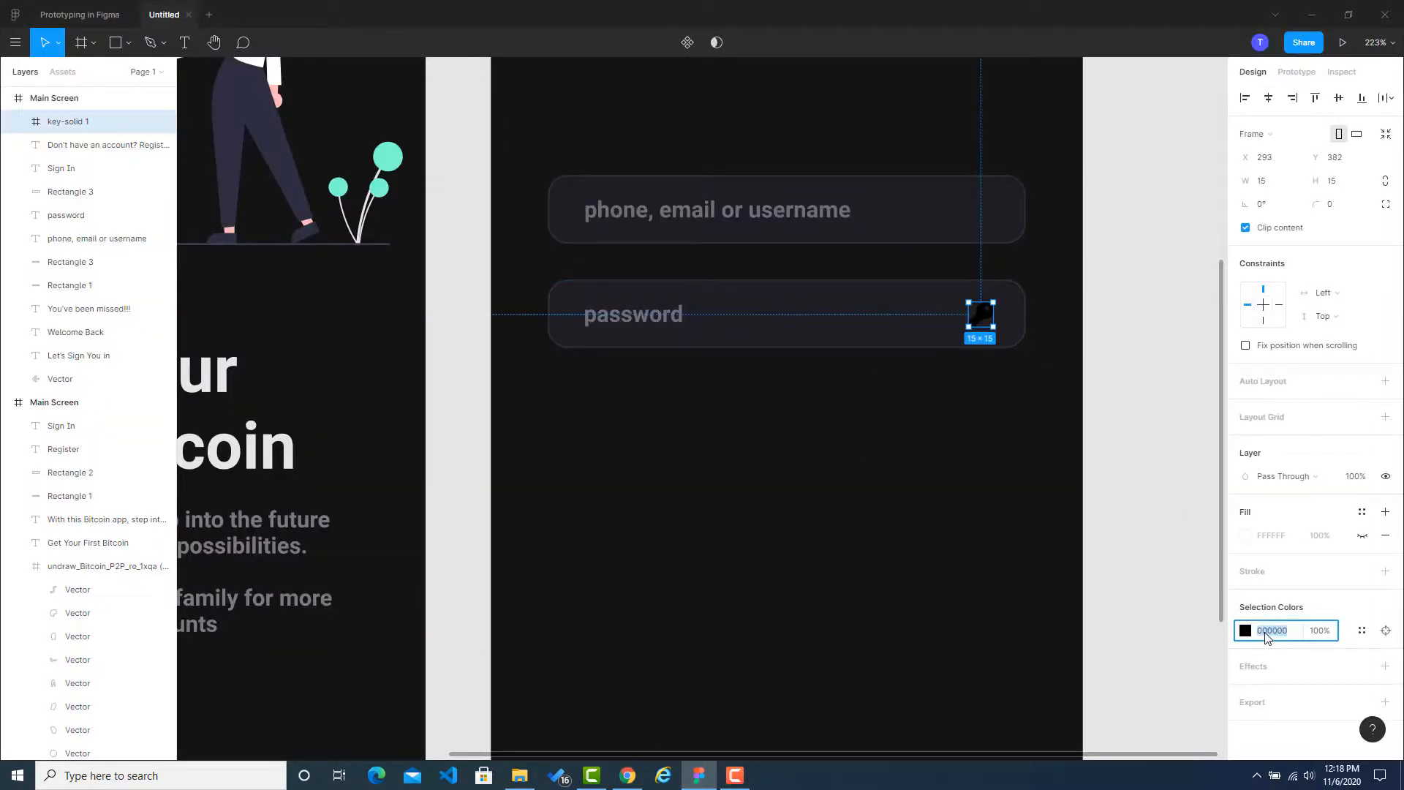
pyautogui.hotkey('ctrl', 'v')
pyautogui.click(1146, 477)
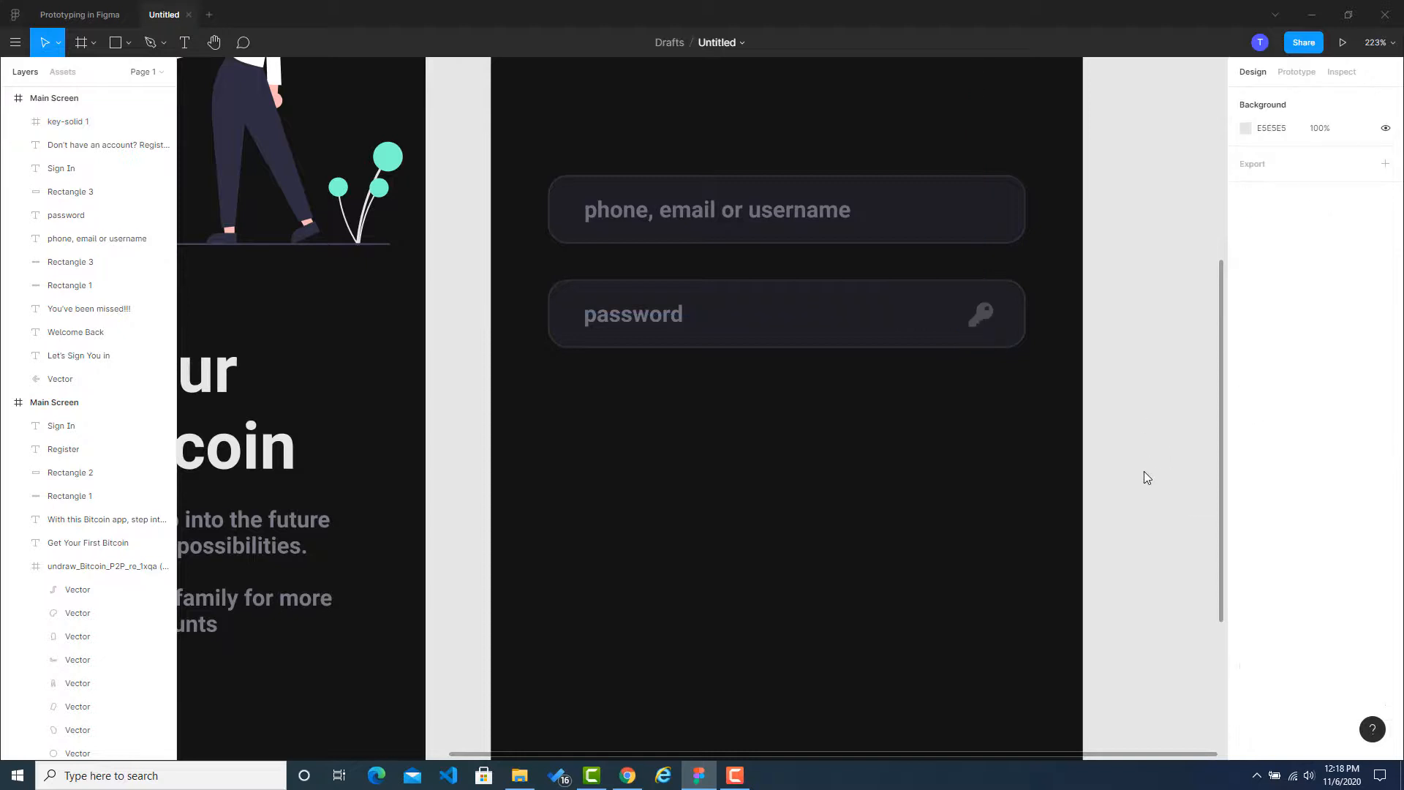
# Enlarge the key icon to about 19 × 19 and centre it vertically in the password field at about Y 381.
pyautogui.click(989, 305)
pyautogui.moveTo(993, 302); pyautogui.dragTo(999, 300)
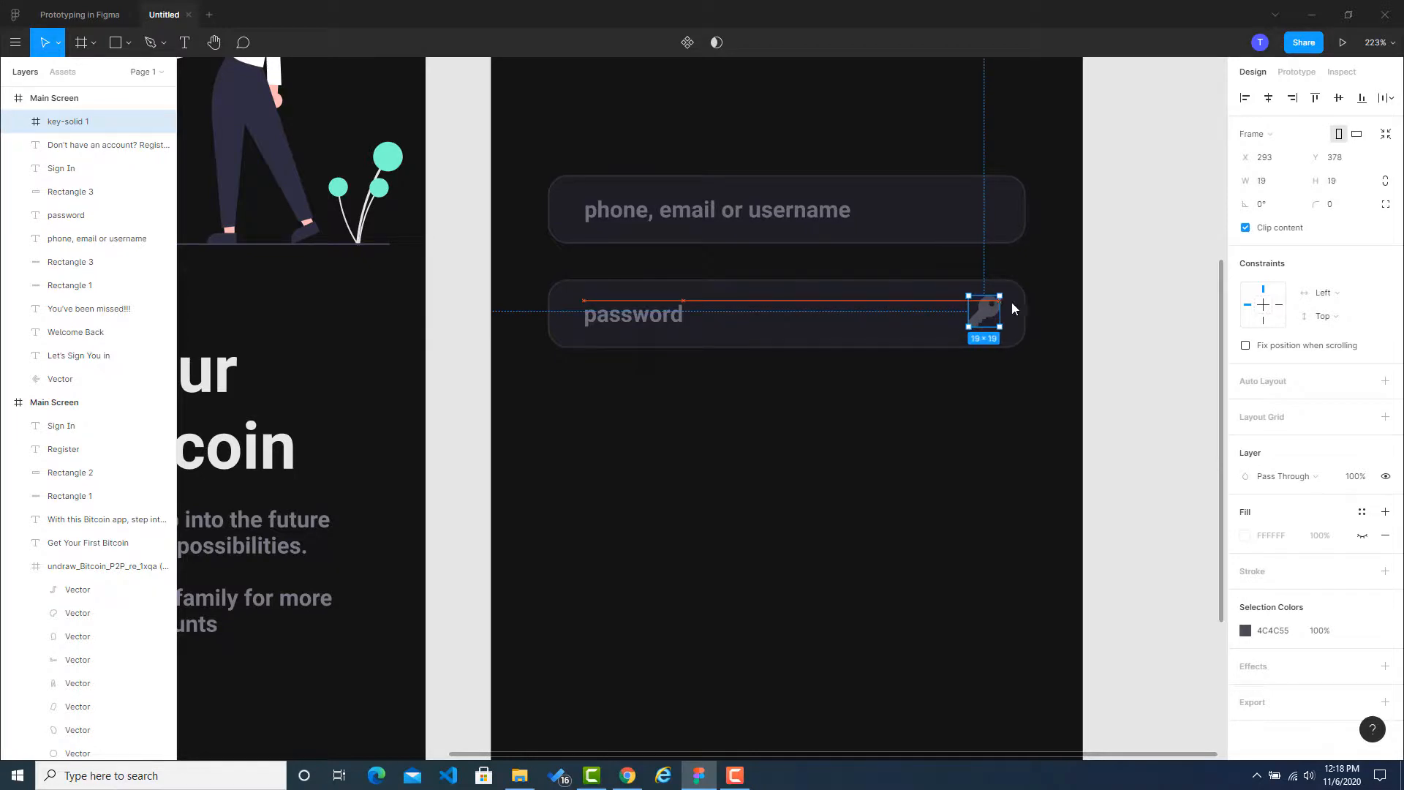
pyautogui.click(1117, 310)
pyautogui.moveTo(989, 319); pyautogui.dragTo(986, 320)
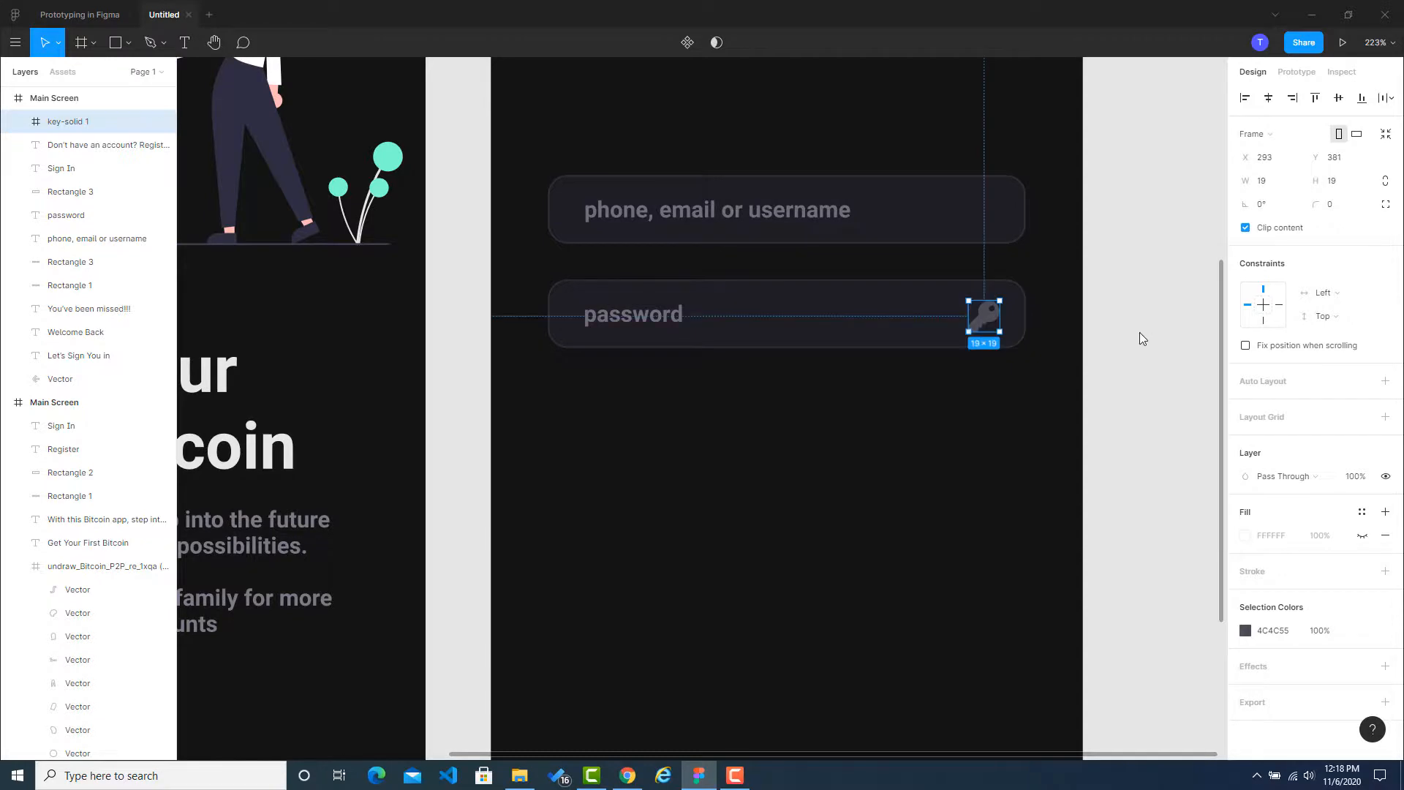
pyautogui.click(1141, 335)
# Rename the sign-in frame as Login Screen.
pyautogui.scroll(8, 1140, 335)
pyautogui.scroll(-3, 1140, 338)
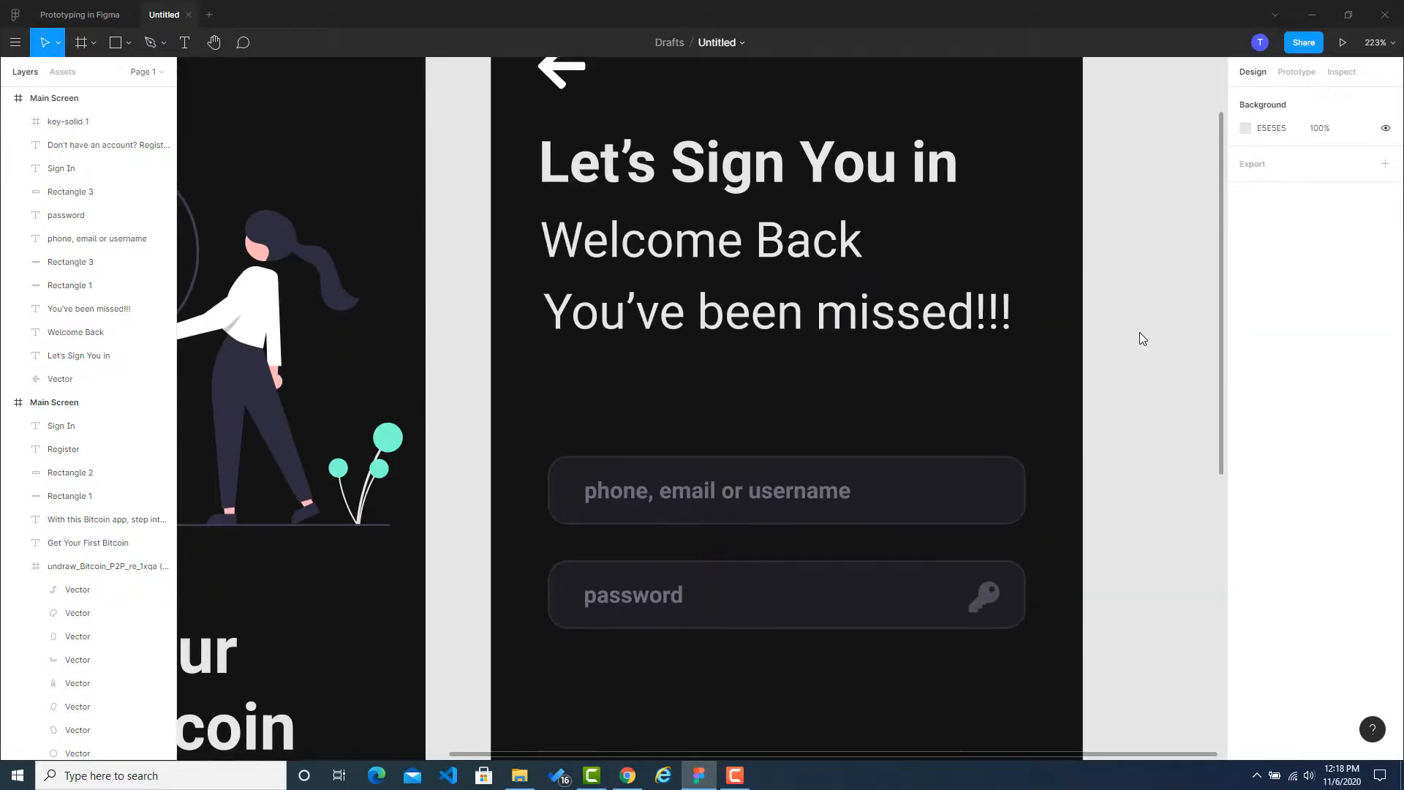
pyautogui.scroll(1, 1140, 338)
pyautogui.keyDown('ctrl'); pyautogui.scroll(-3, 1140, 341); pyautogui.keyUp('ctrl')
pyautogui.keyDown('ctrl'); pyautogui.scroll(-3, 1140, 335); pyautogui.keyUp('ctrl')
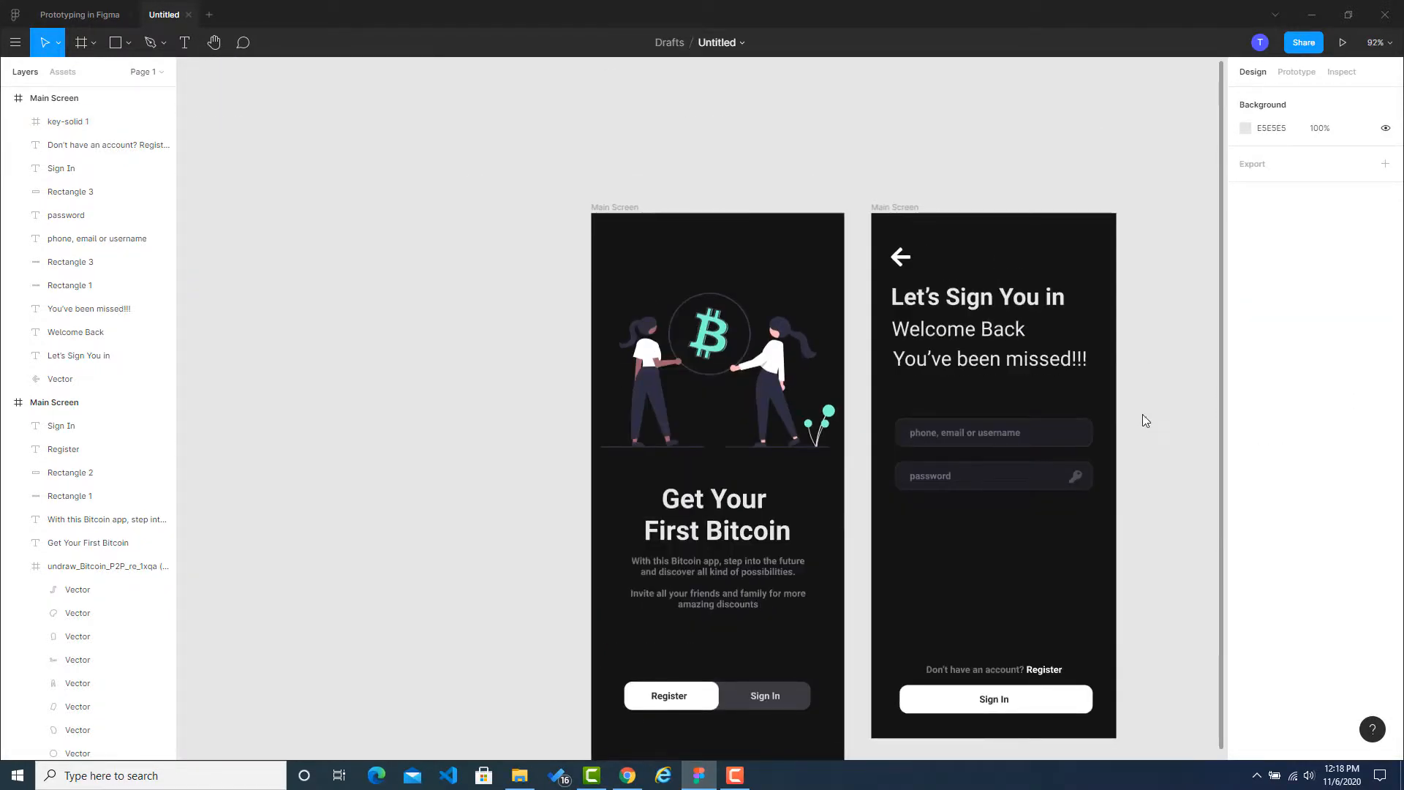
pyautogui.scroll(-2, 1141, 395)
pyautogui.scroll(1, 1142, 436)
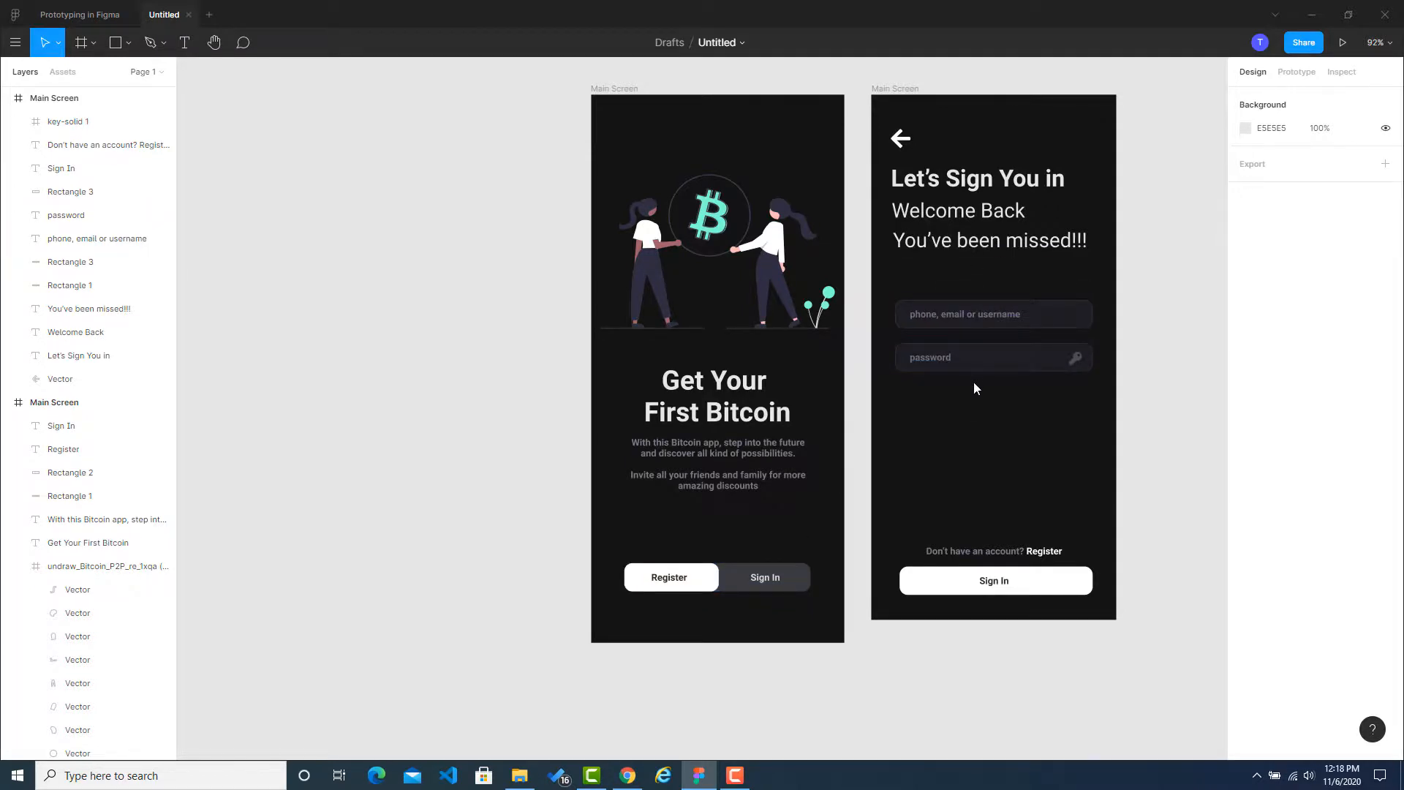
pyautogui.click(893, 89)
pyautogui.doubleClick(56, 101)
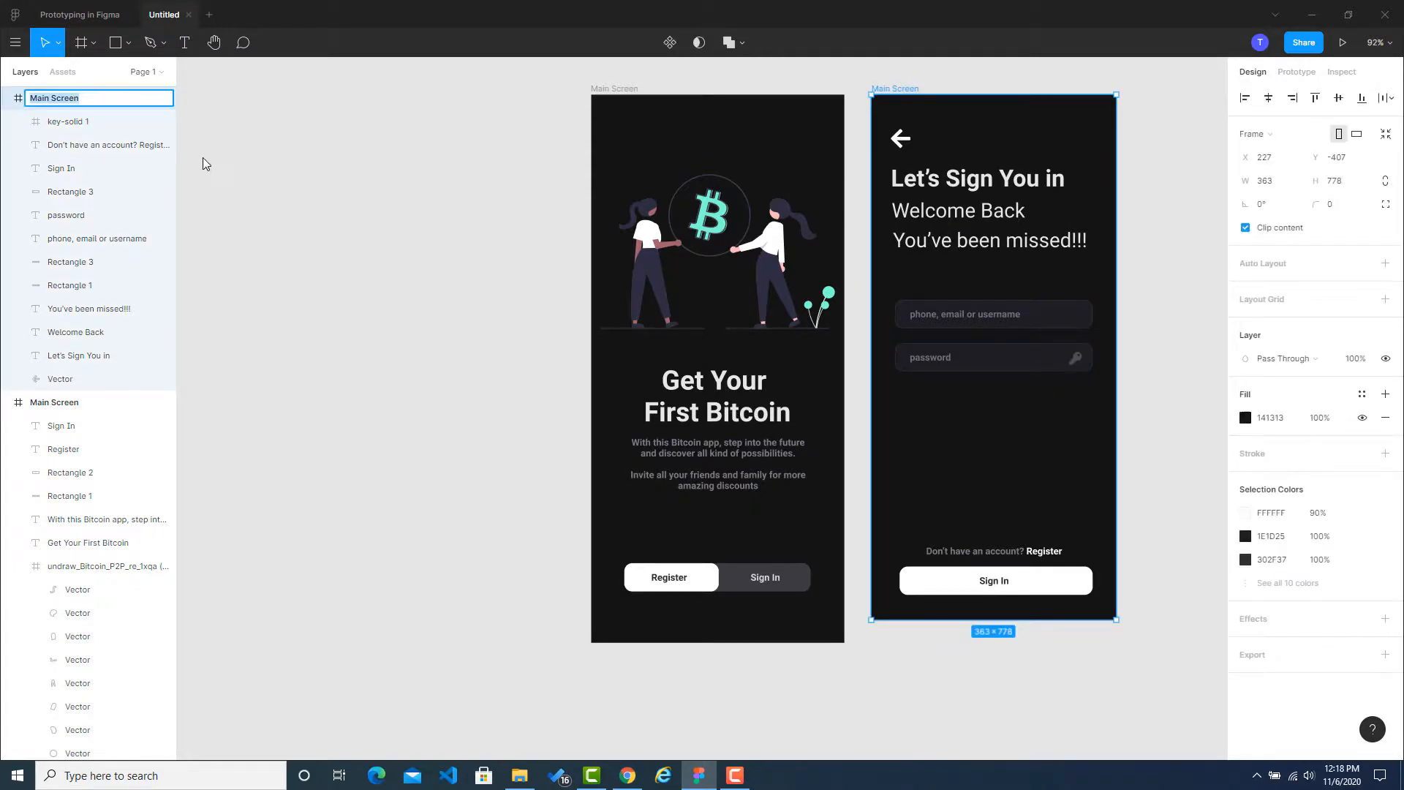
pyautogui.write('Login Screen')
pyautogui.press('Return')
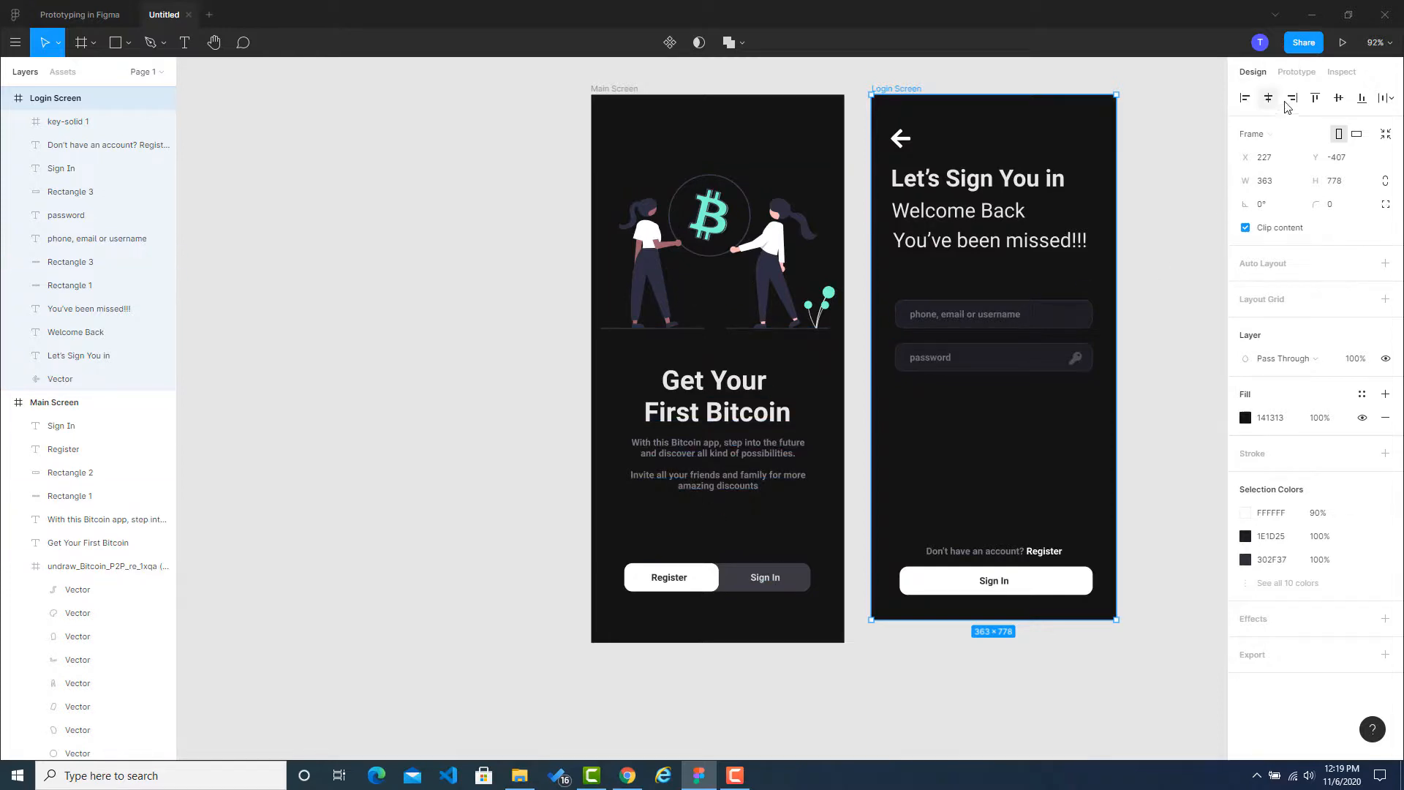
# Add a prototype interaction from the Main Screen's Register/Sign In bar that navigates to Login Screen on tap with an instant animation.
pyautogui.click(1298, 75)
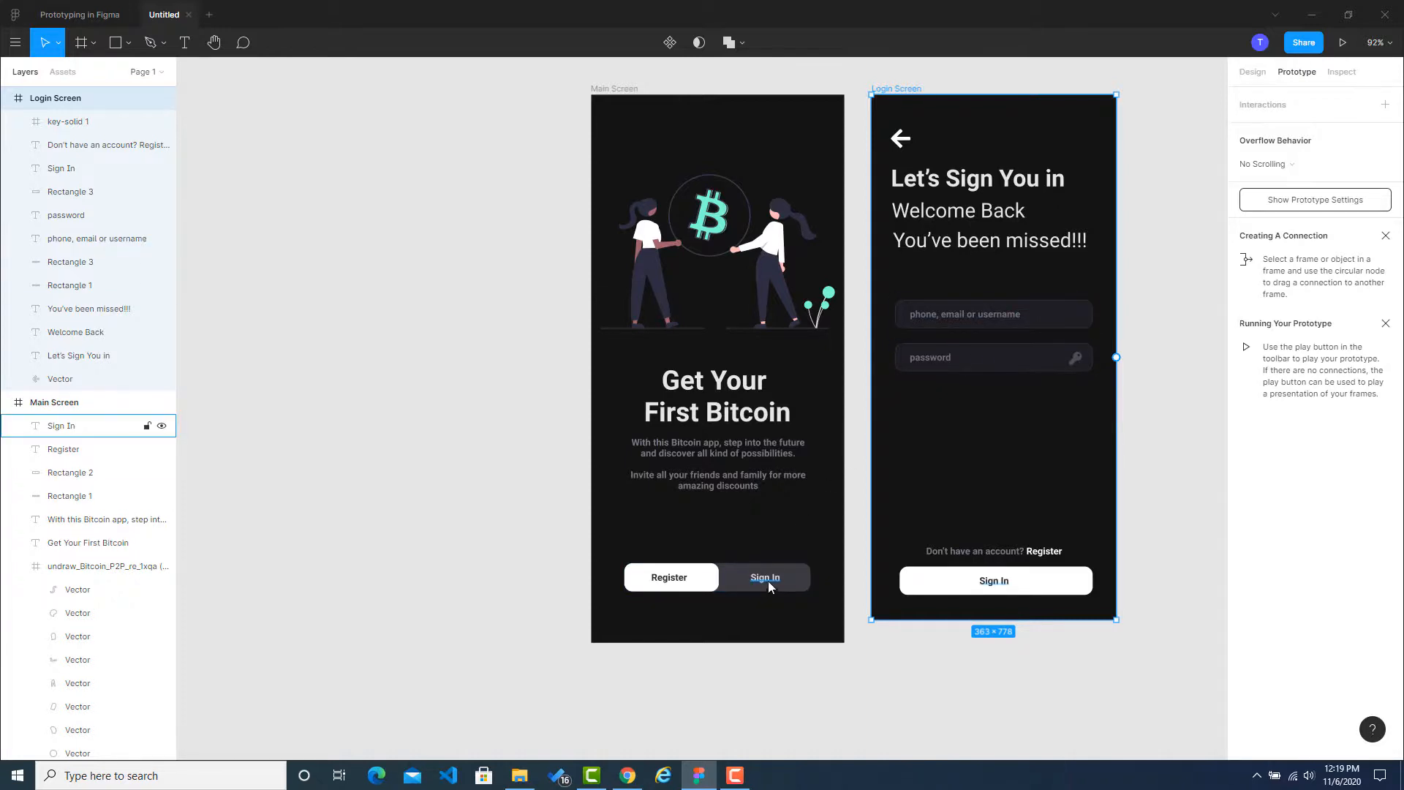
pyautogui.click(792, 573)
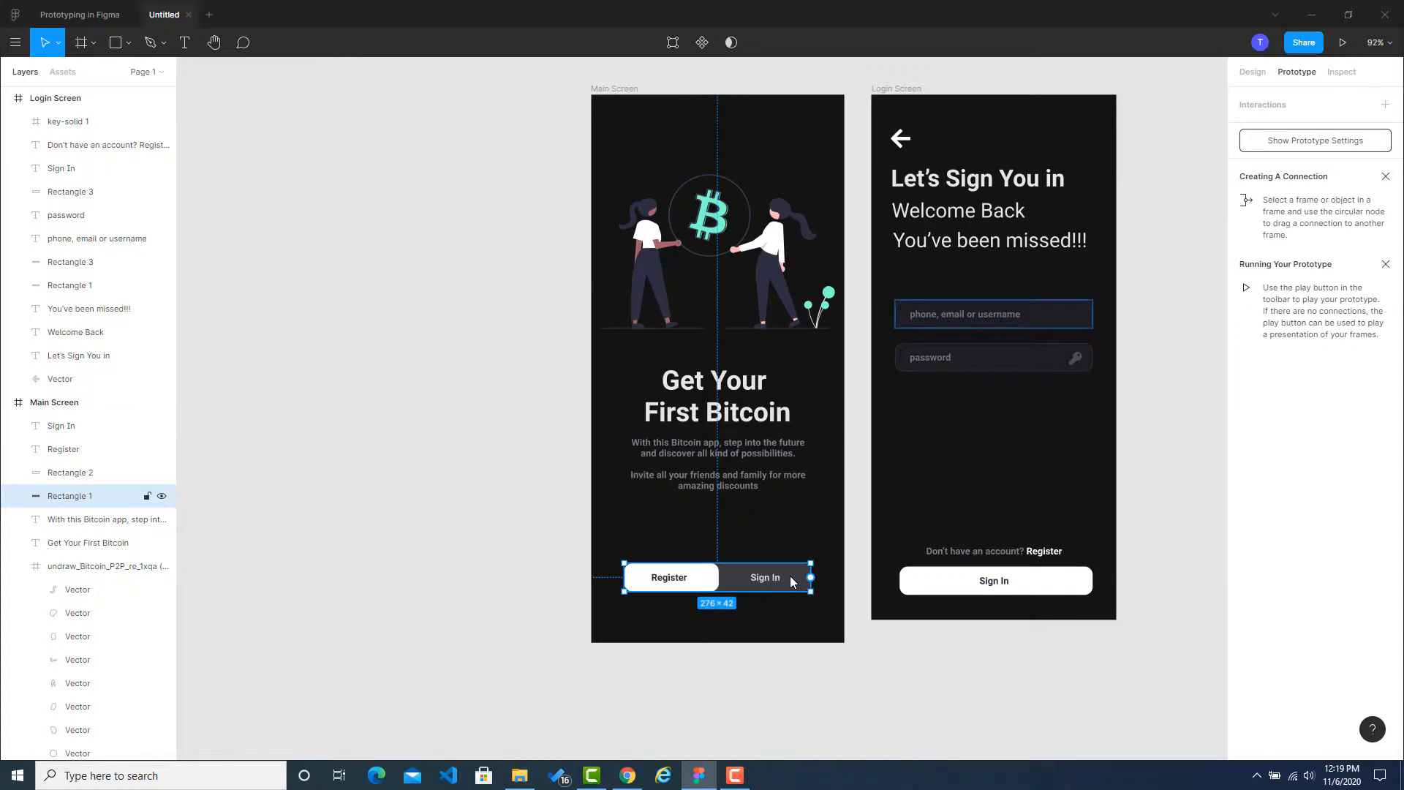
pyautogui.click(1288, 140)
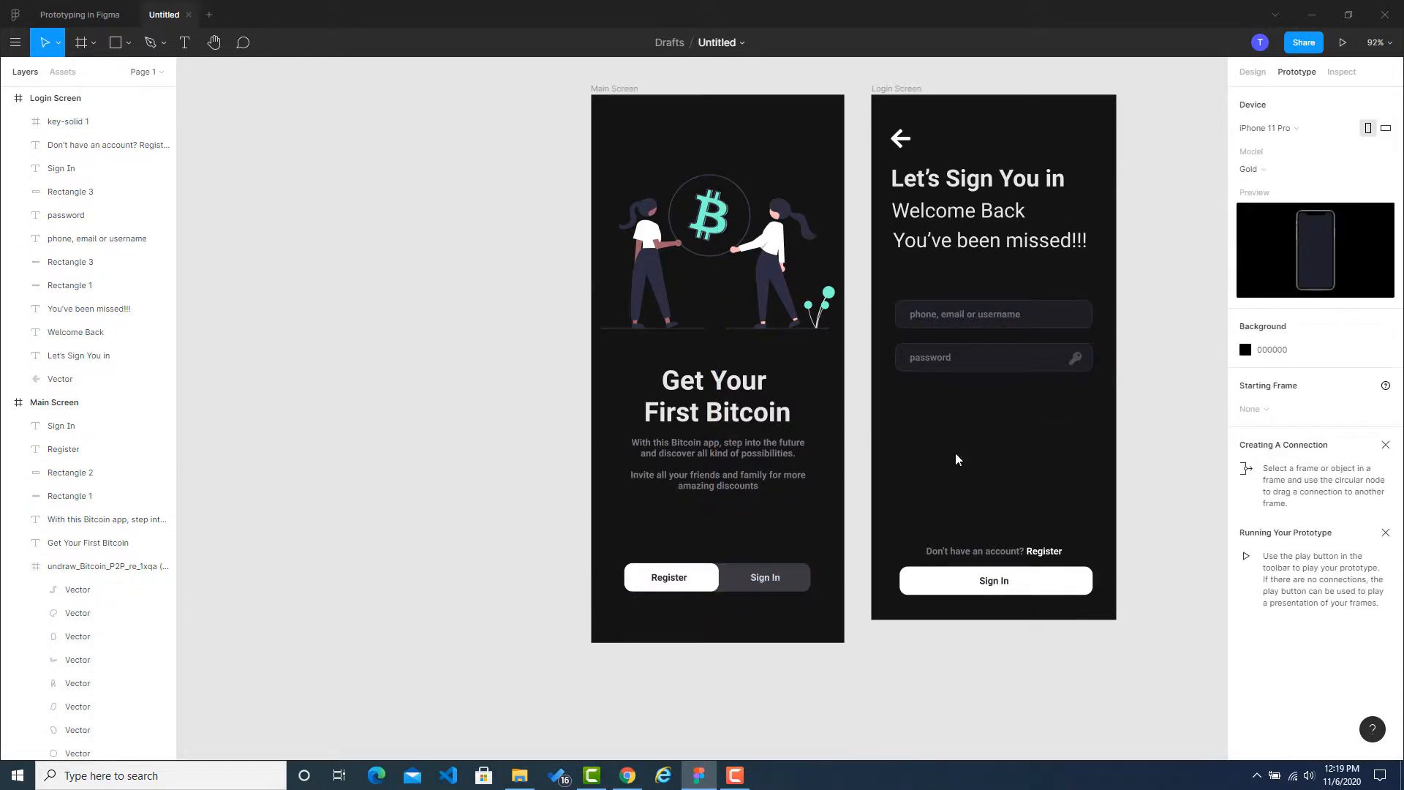
pyautogui.click(787, 576)
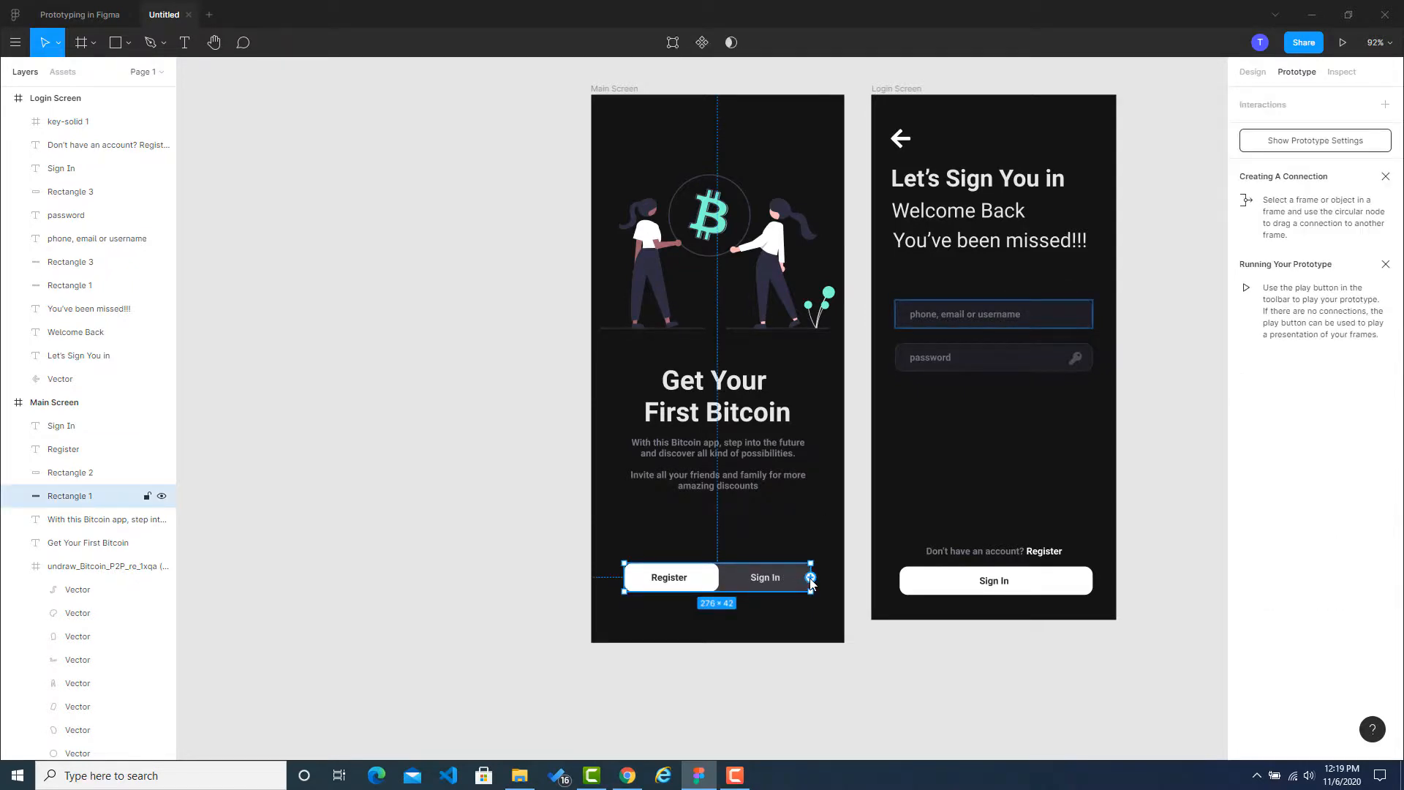
pyautogui.moveTo(811, 578); pyautogui.dragTo(842, 568)
pyautogui.moveTo(869, 507); pyautogui.dragTo(879, 409)
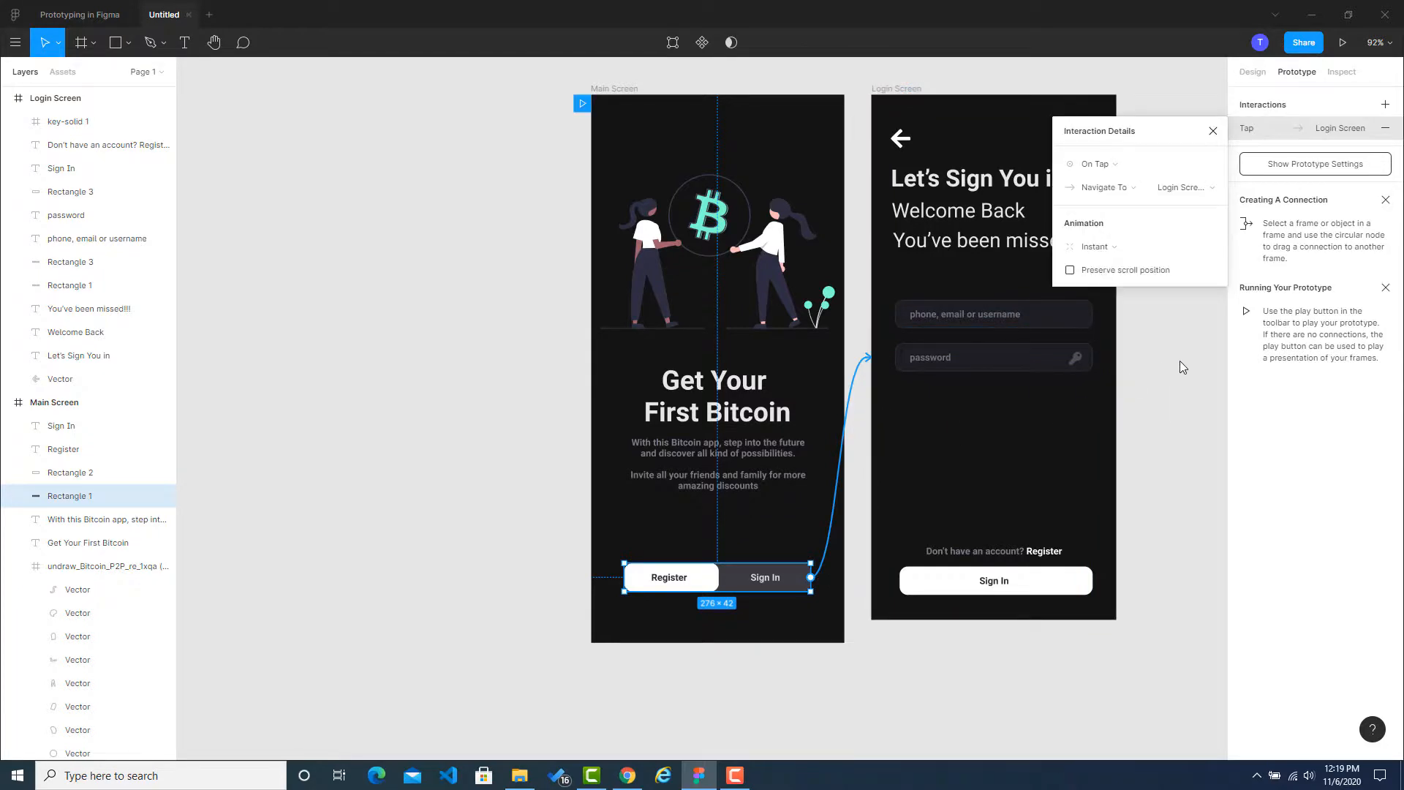
pyautogui.click(1098, 165)
pyautogui.click(1101, 163)
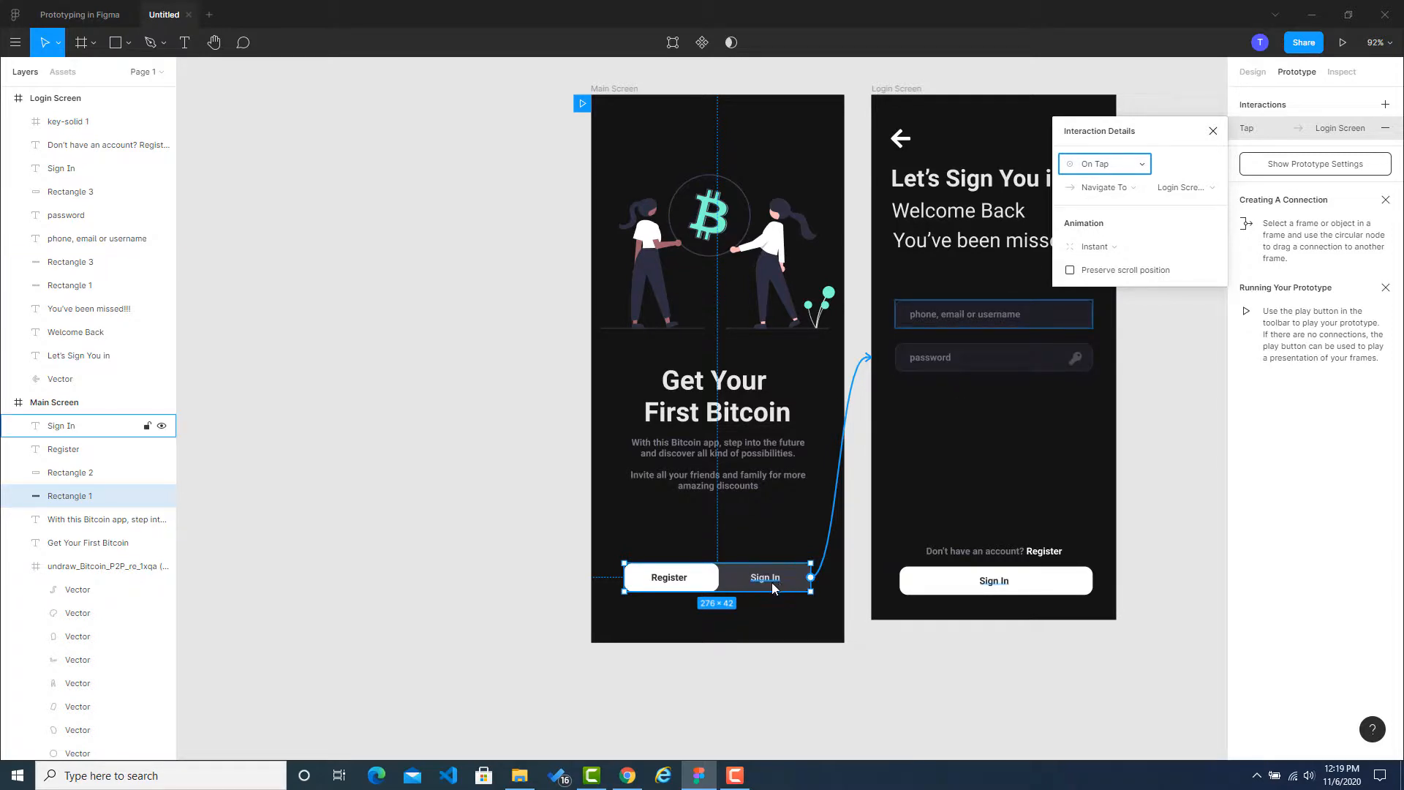
pyautogui.click(1213, 131)
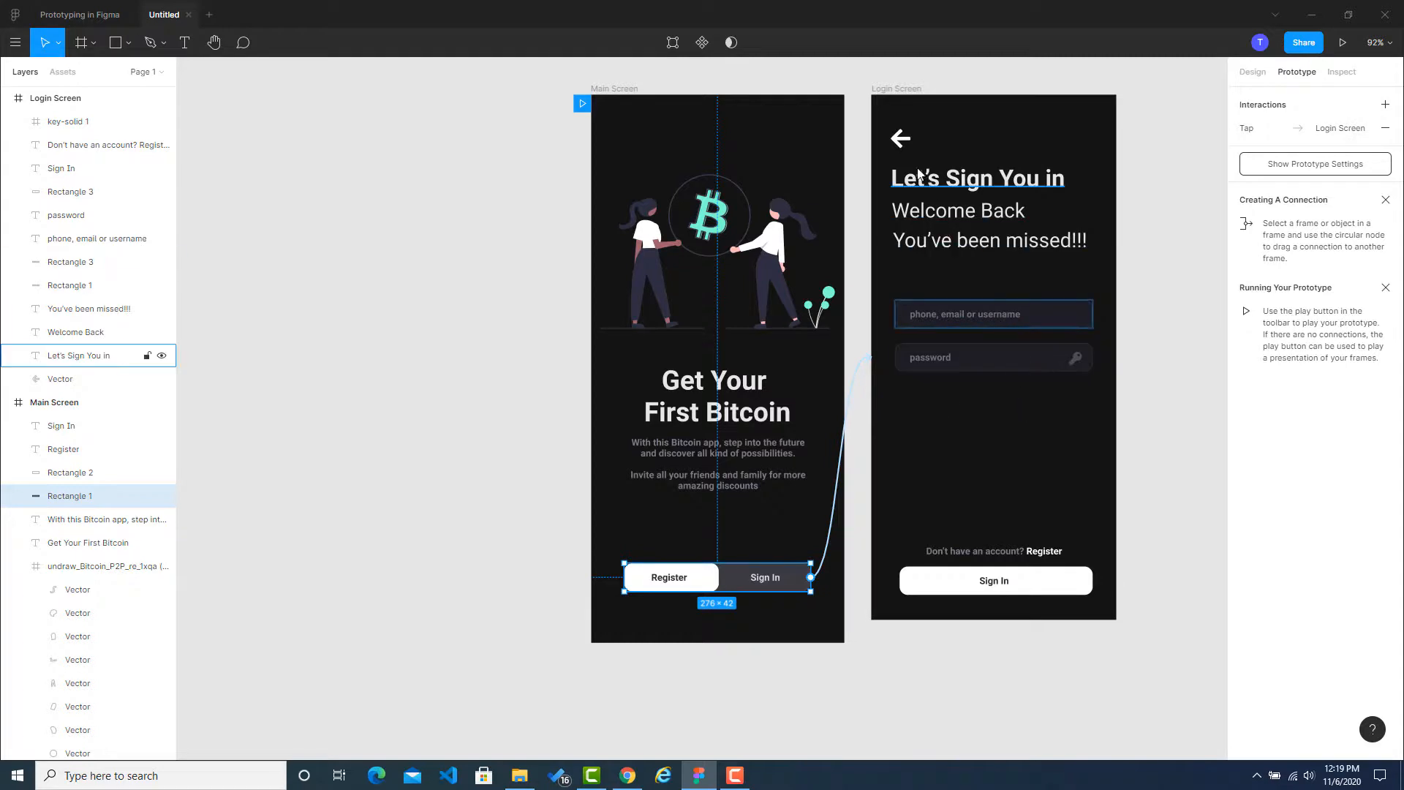
# Link the Login Screen's back arrow to Main Screen with an on-tap navigation and instant animation.
pyautogui.click(889, 146)
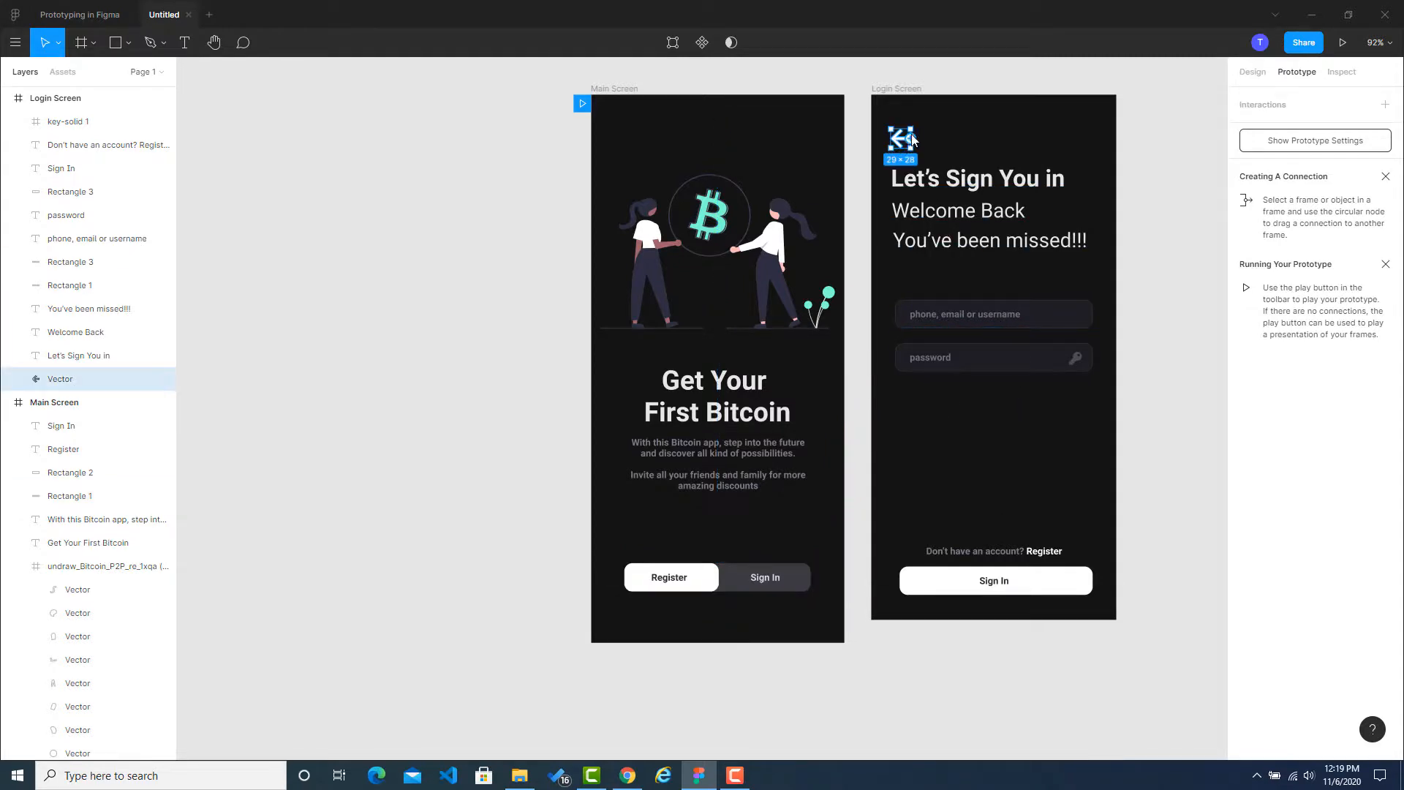
pyautogui.moveTo(845, 183); pyautogui.dragTo(841, 187)
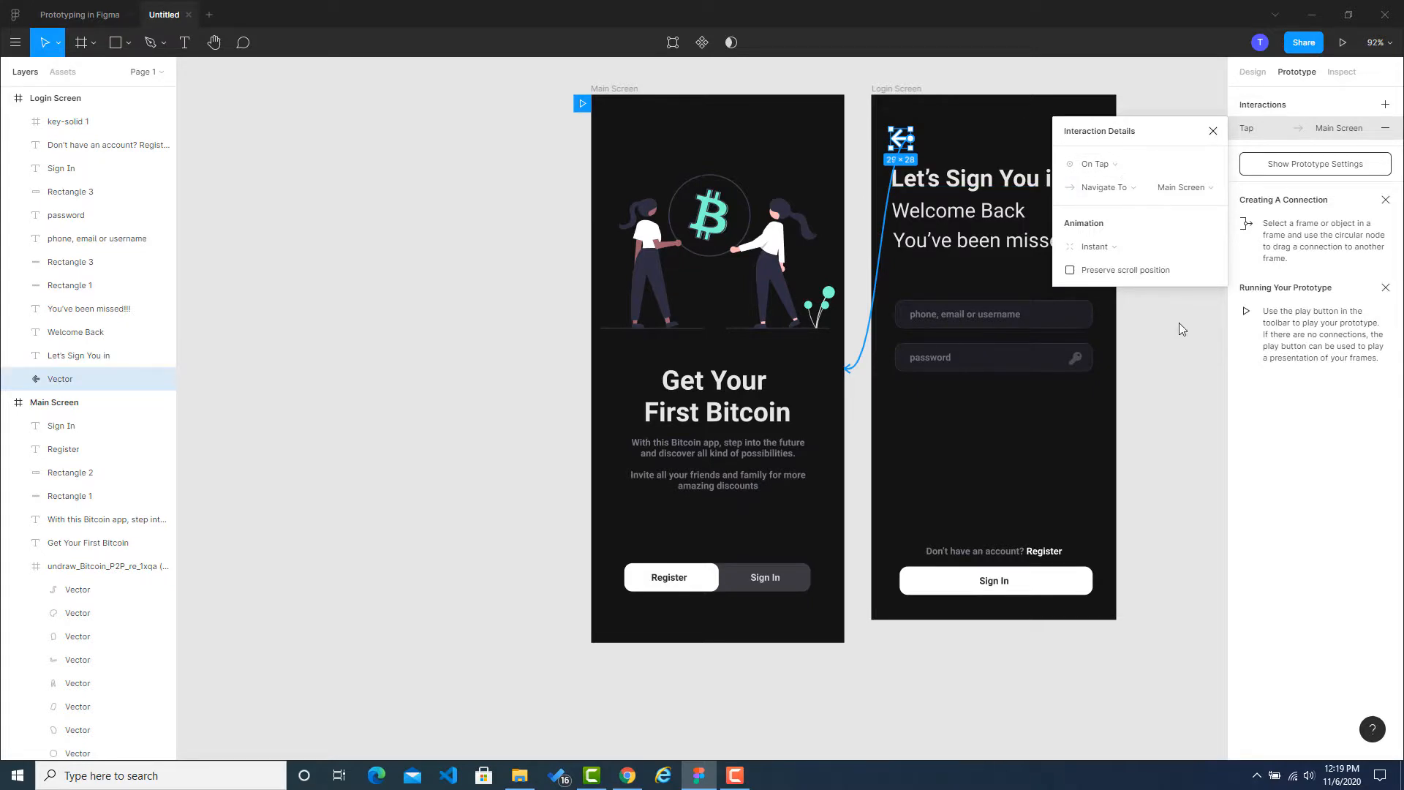
pyautogui.click(1212, 132)
pyautogui.click(1194, 231)
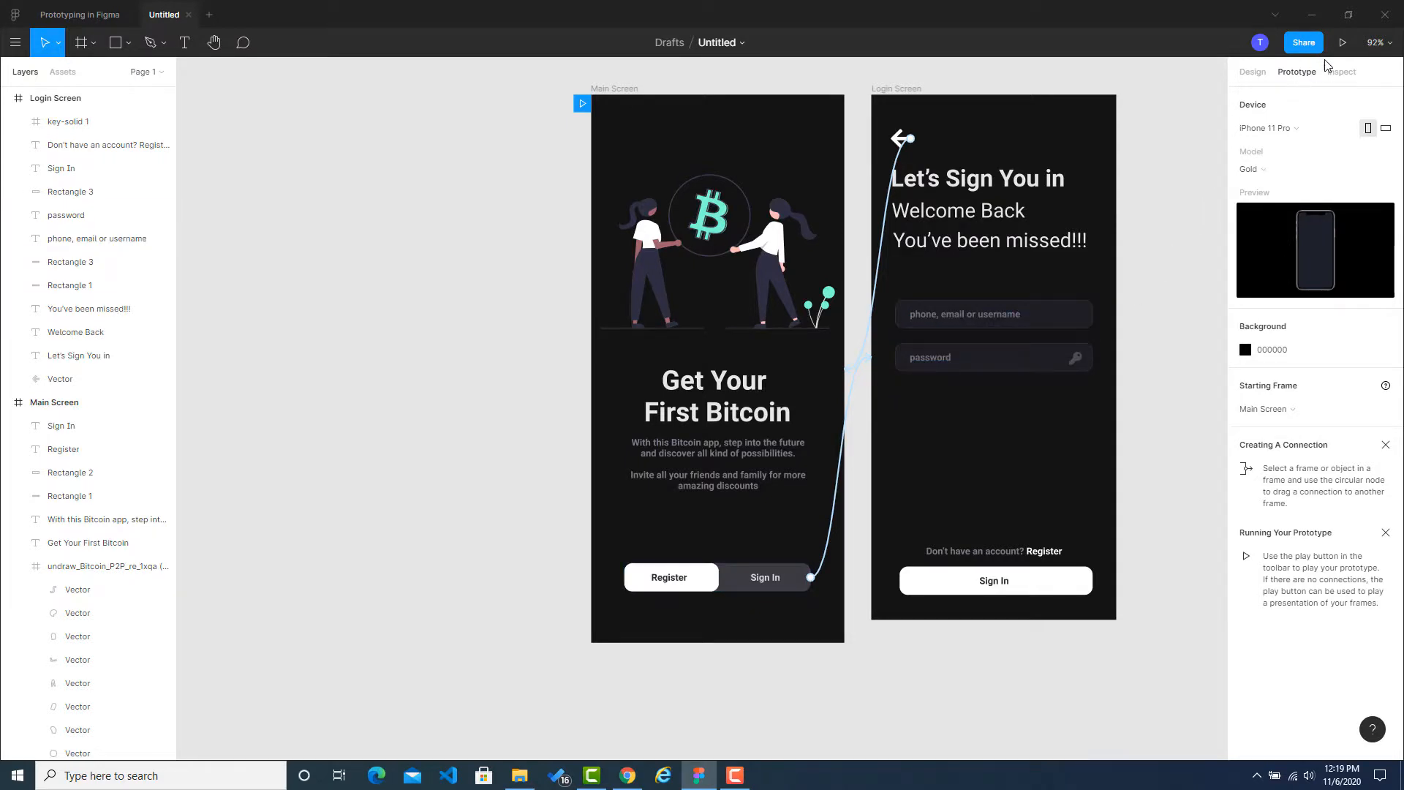
# Present the prototype, test the Sign In link and the back arrow, and return to the design file.
pyautogui.click(1342, 42)
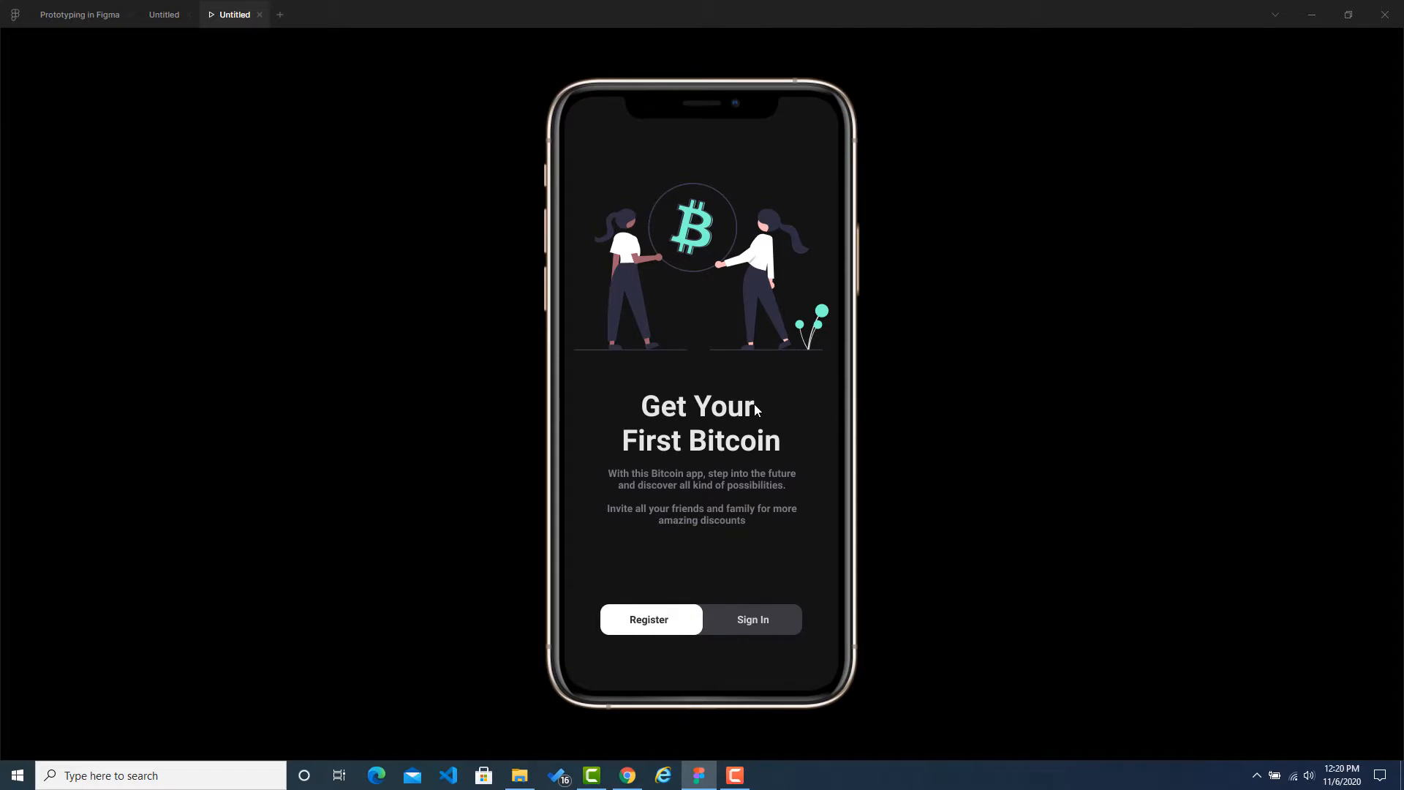
pyautogui.click(760, 623)
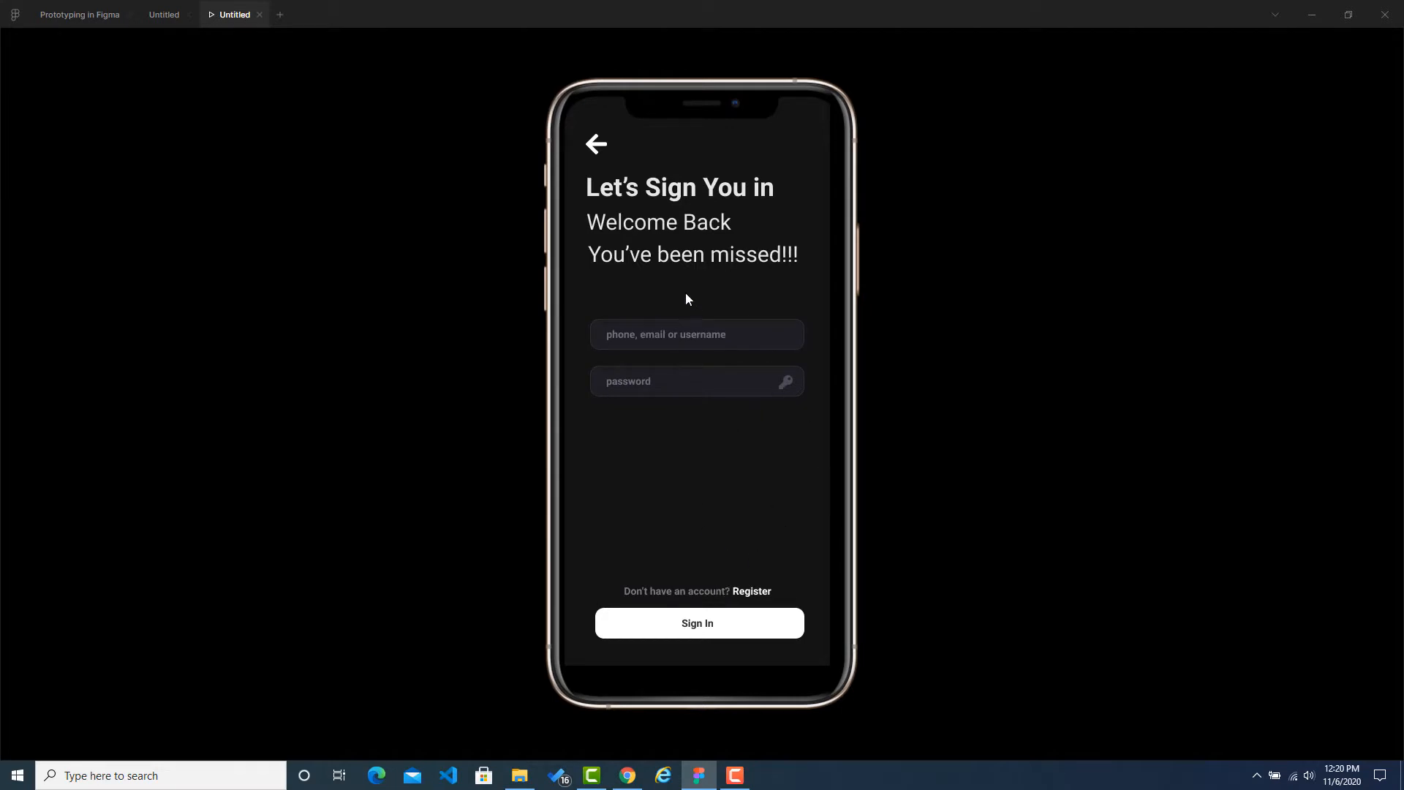
pyautogui.click(596, 146)
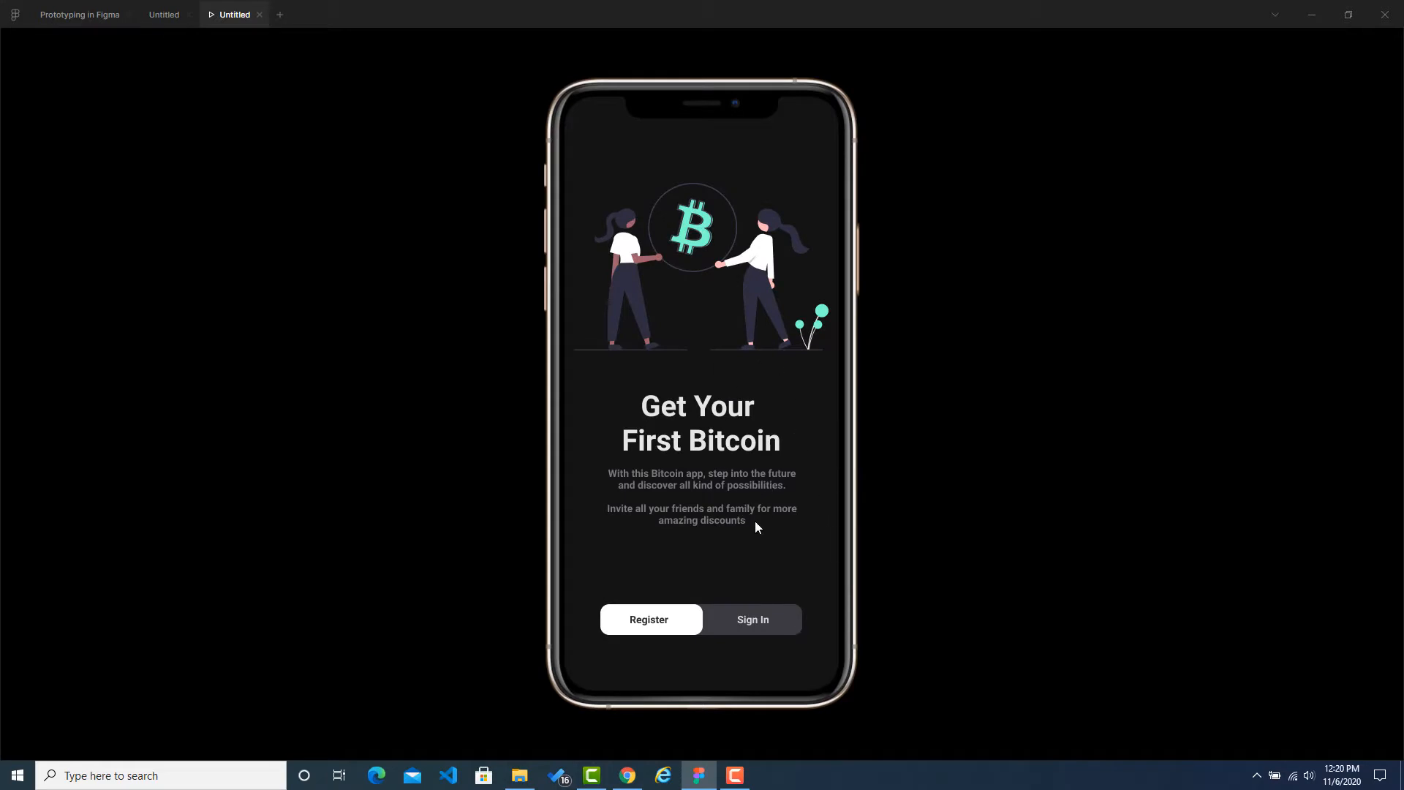
pyautogui.click(165, 15)
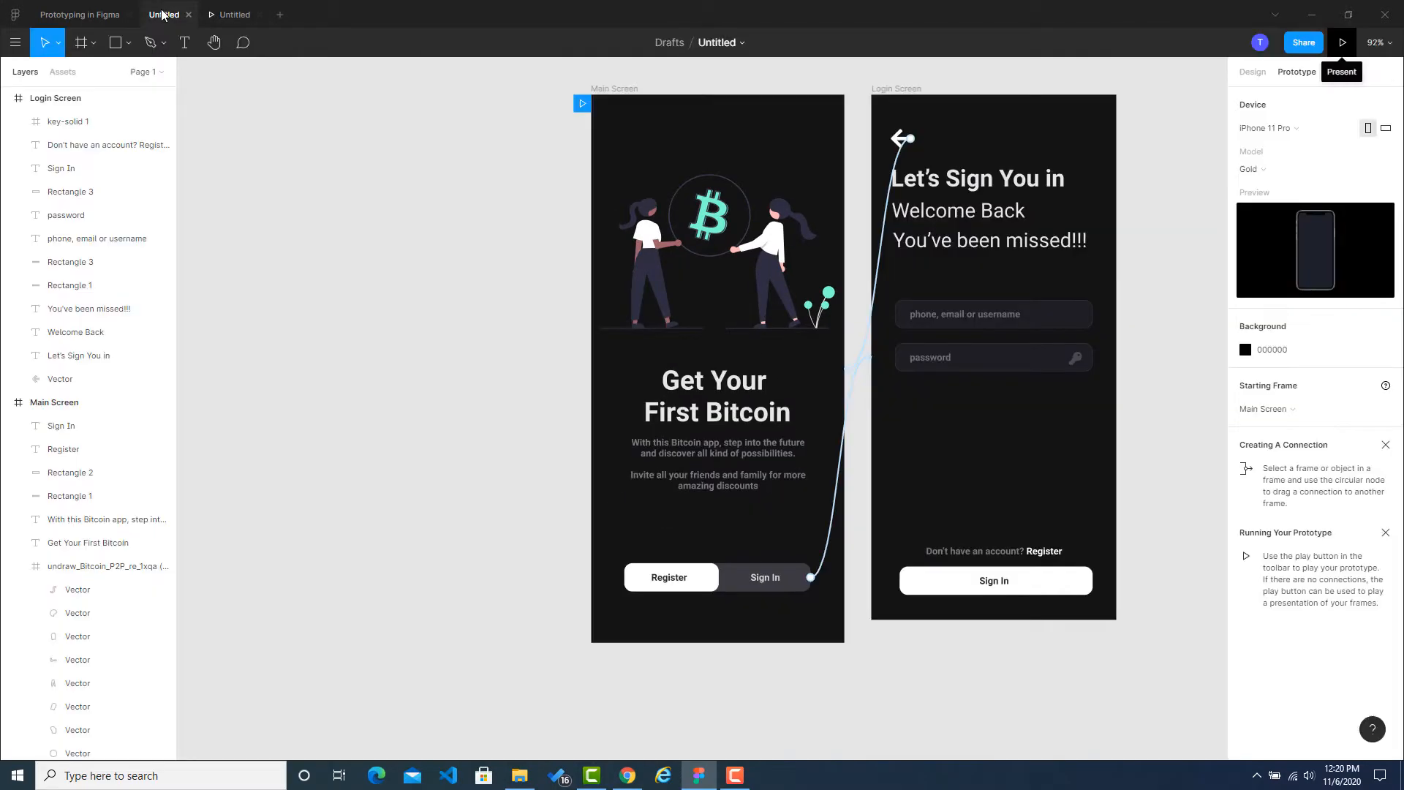
# Compare the width and height of the Main Screen and Login Screen frames in the design properties.
pyautogui.click(999, 427)
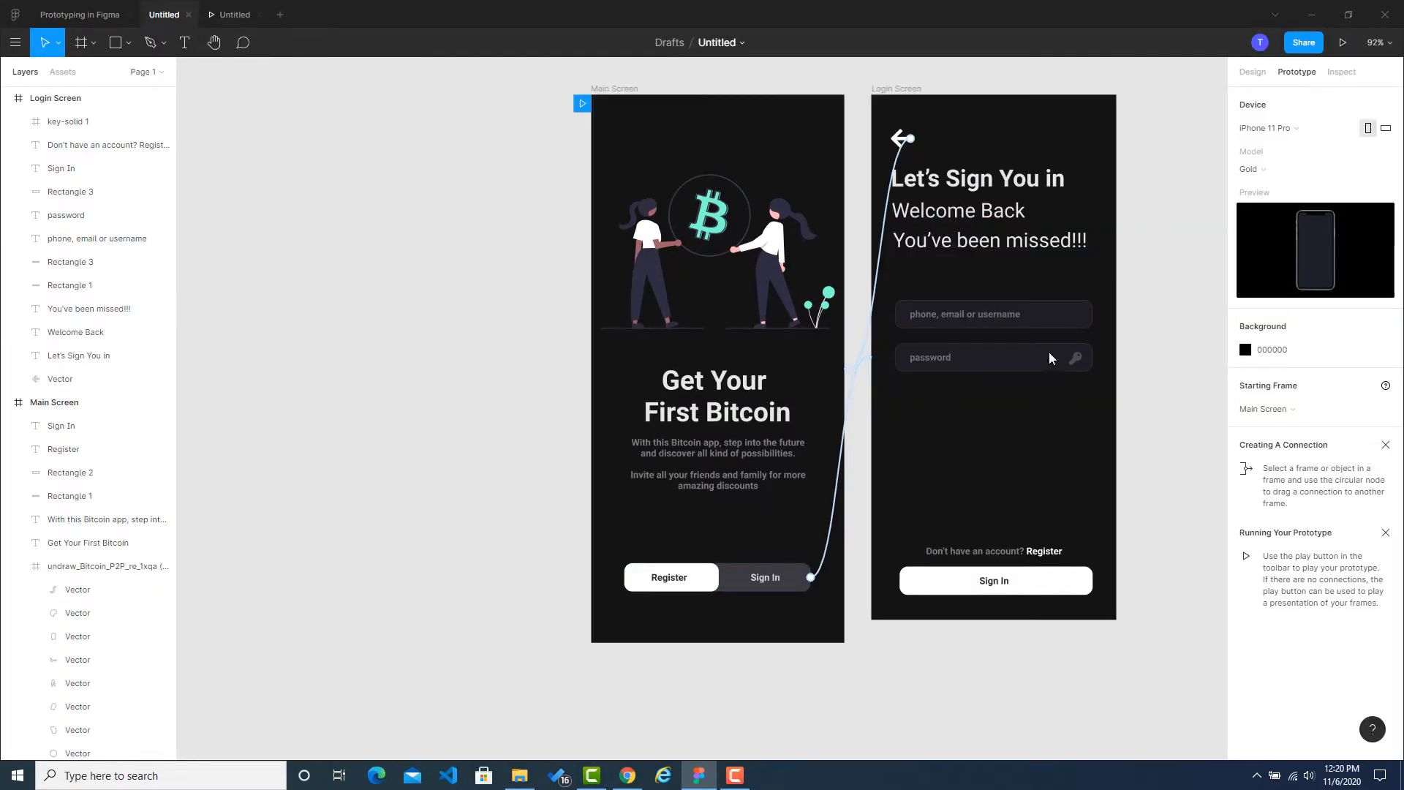
pyautogui.click(917, 91)
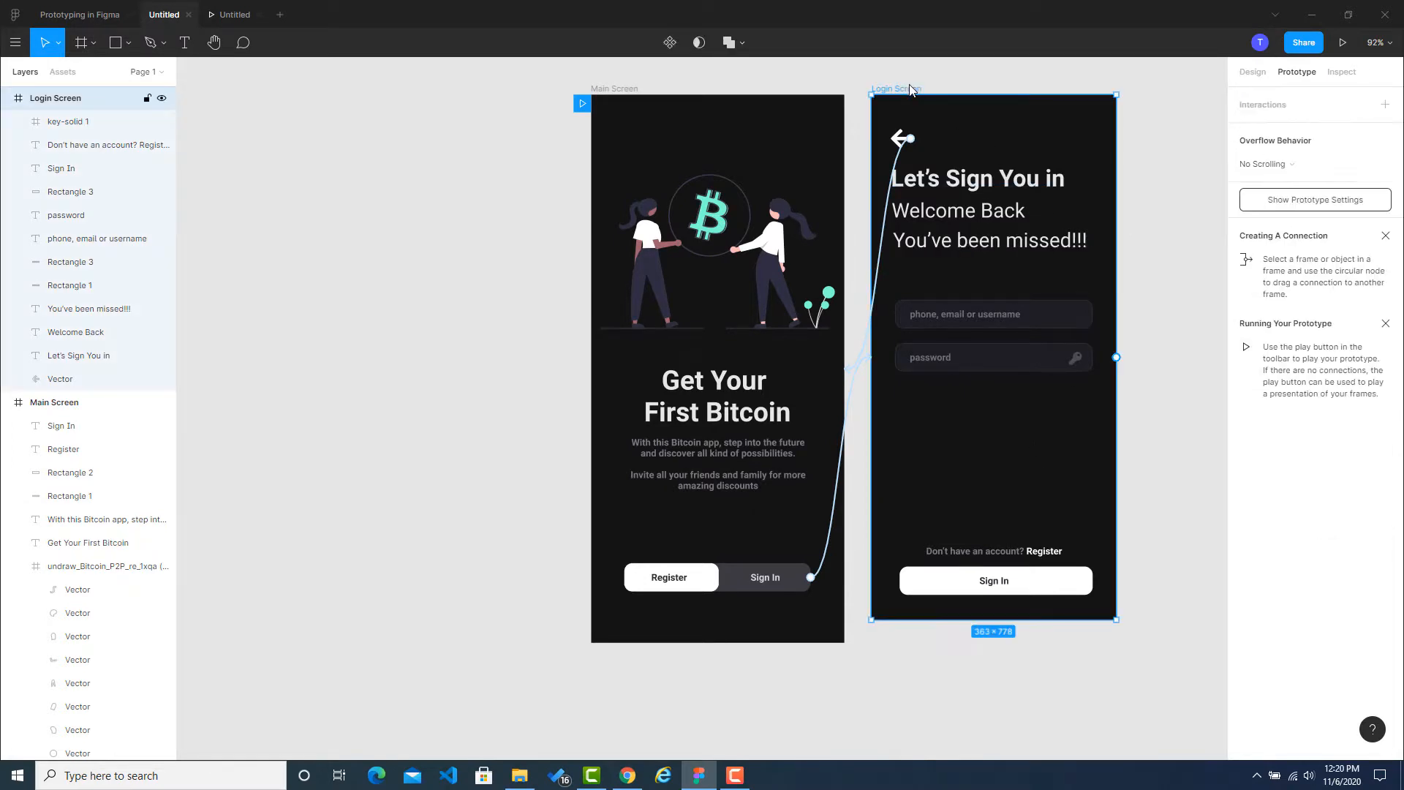
pyautogui.click(1255, 73)
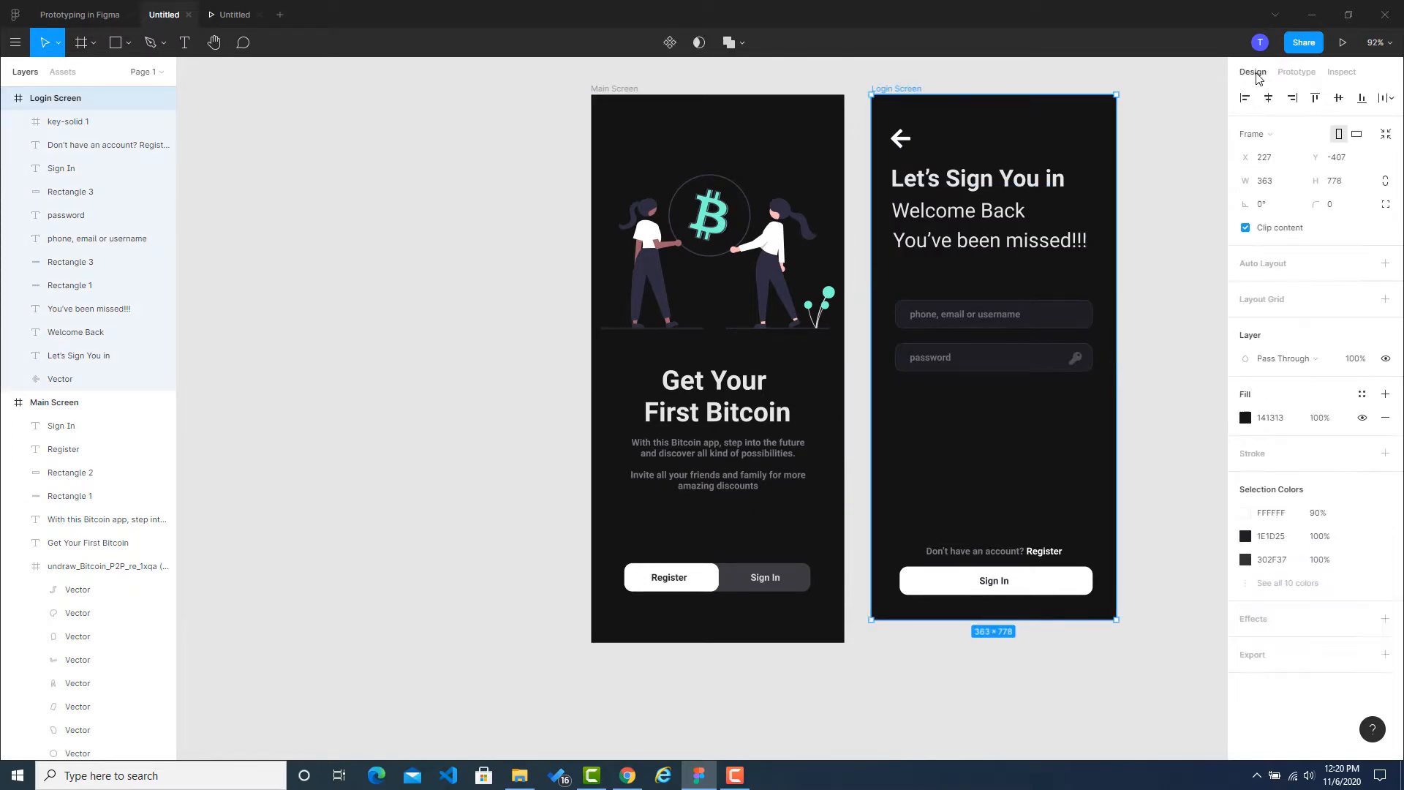
pyautogui.click(617, 90)
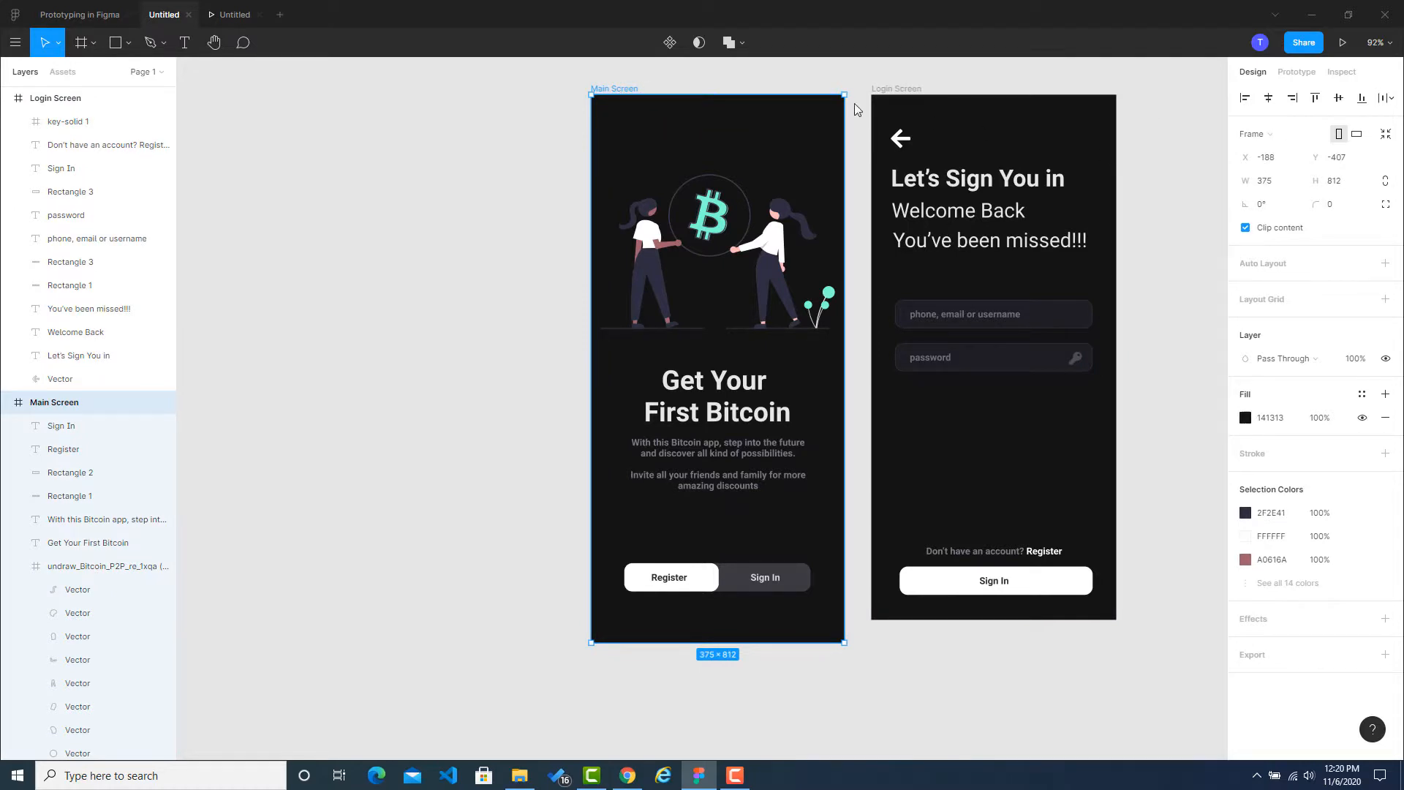
pyautogui.click(919, 91)
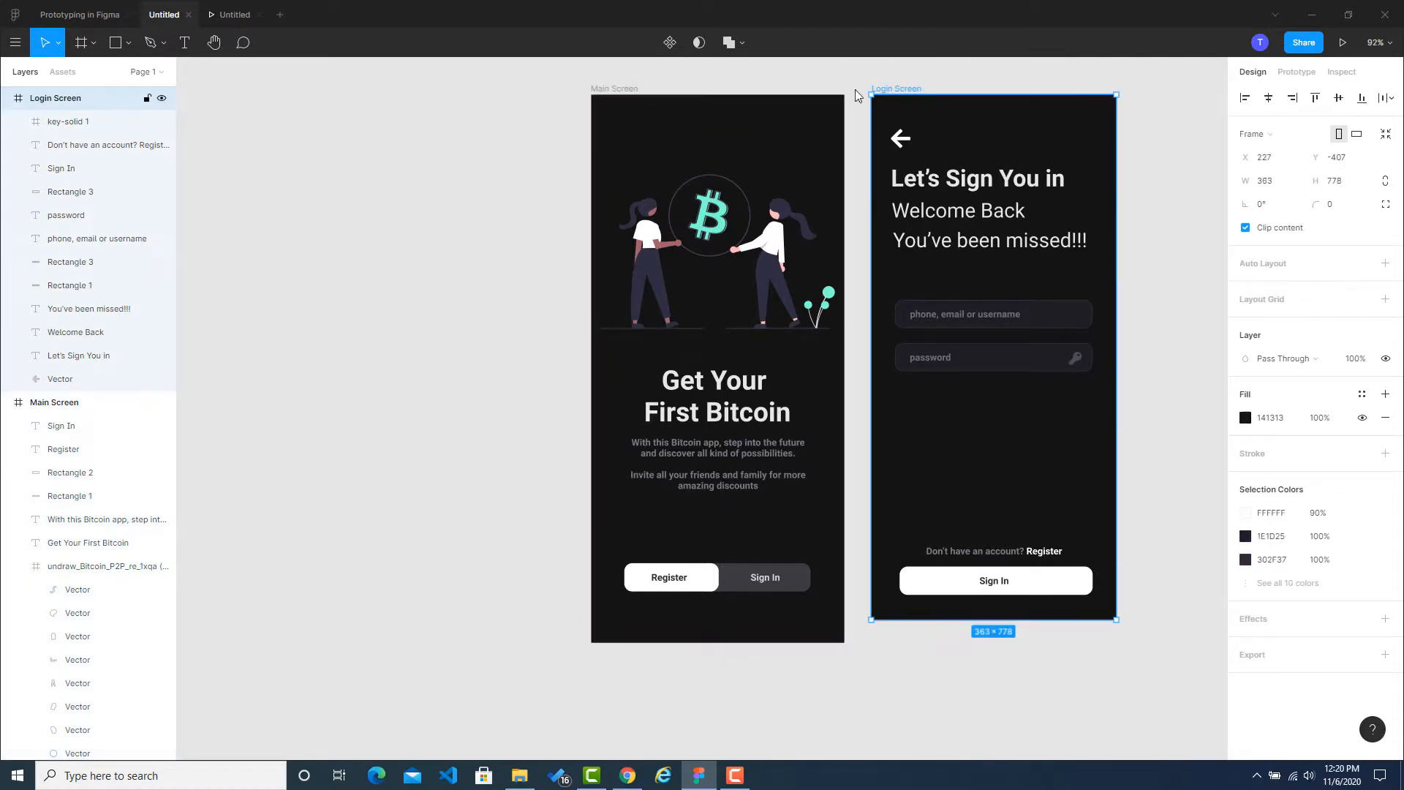
pyautogui.click(614, 90)
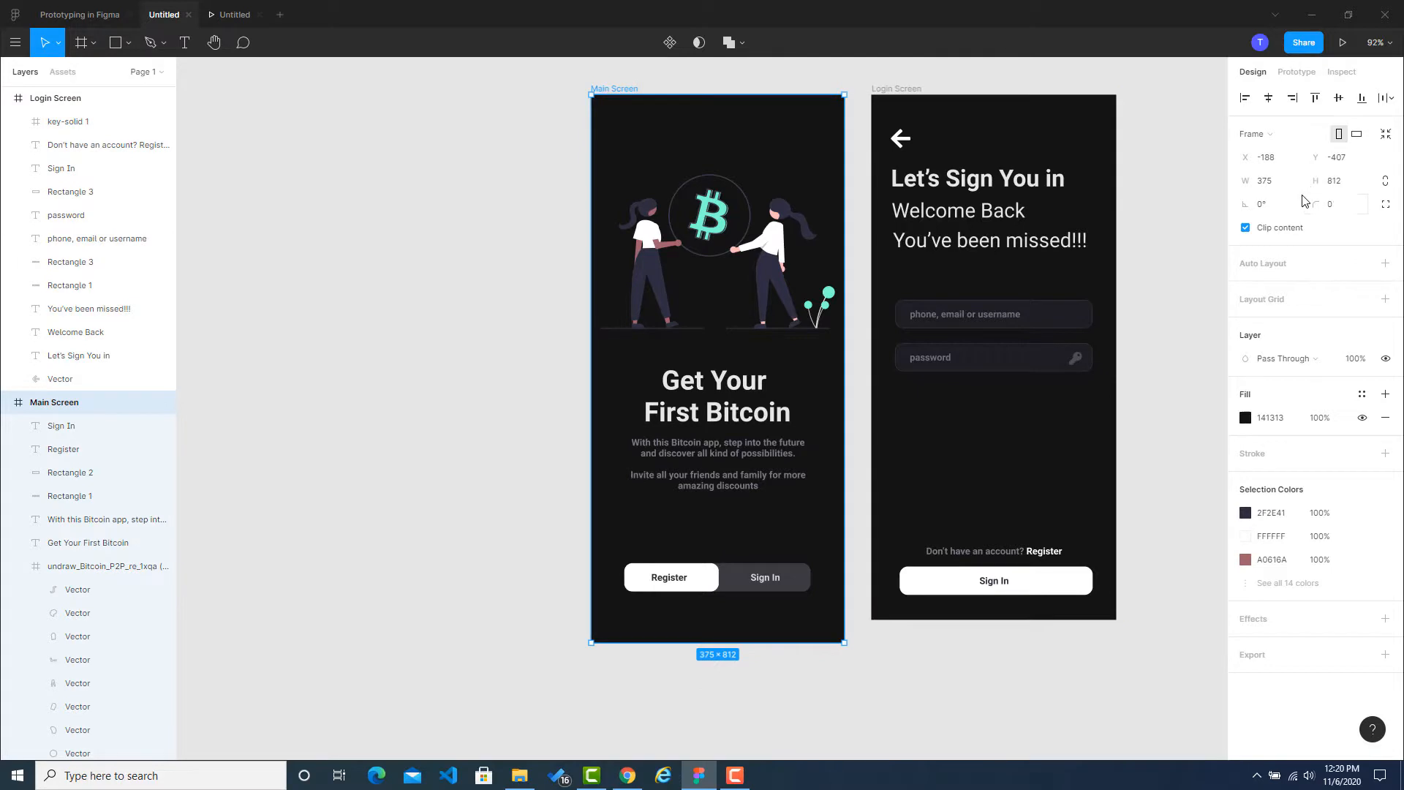
pyautogui.click(922, 91)
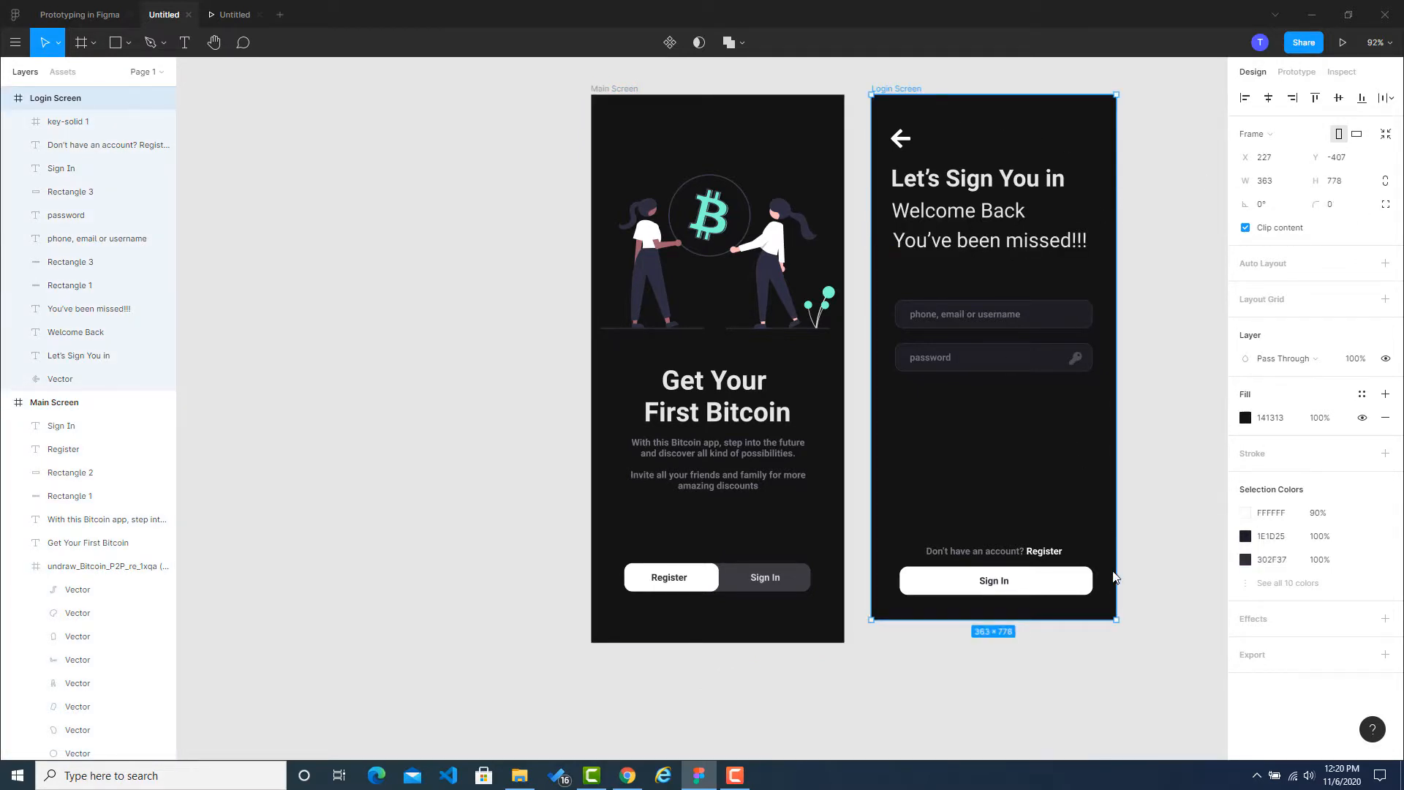
pyautogui.click(634, 95)
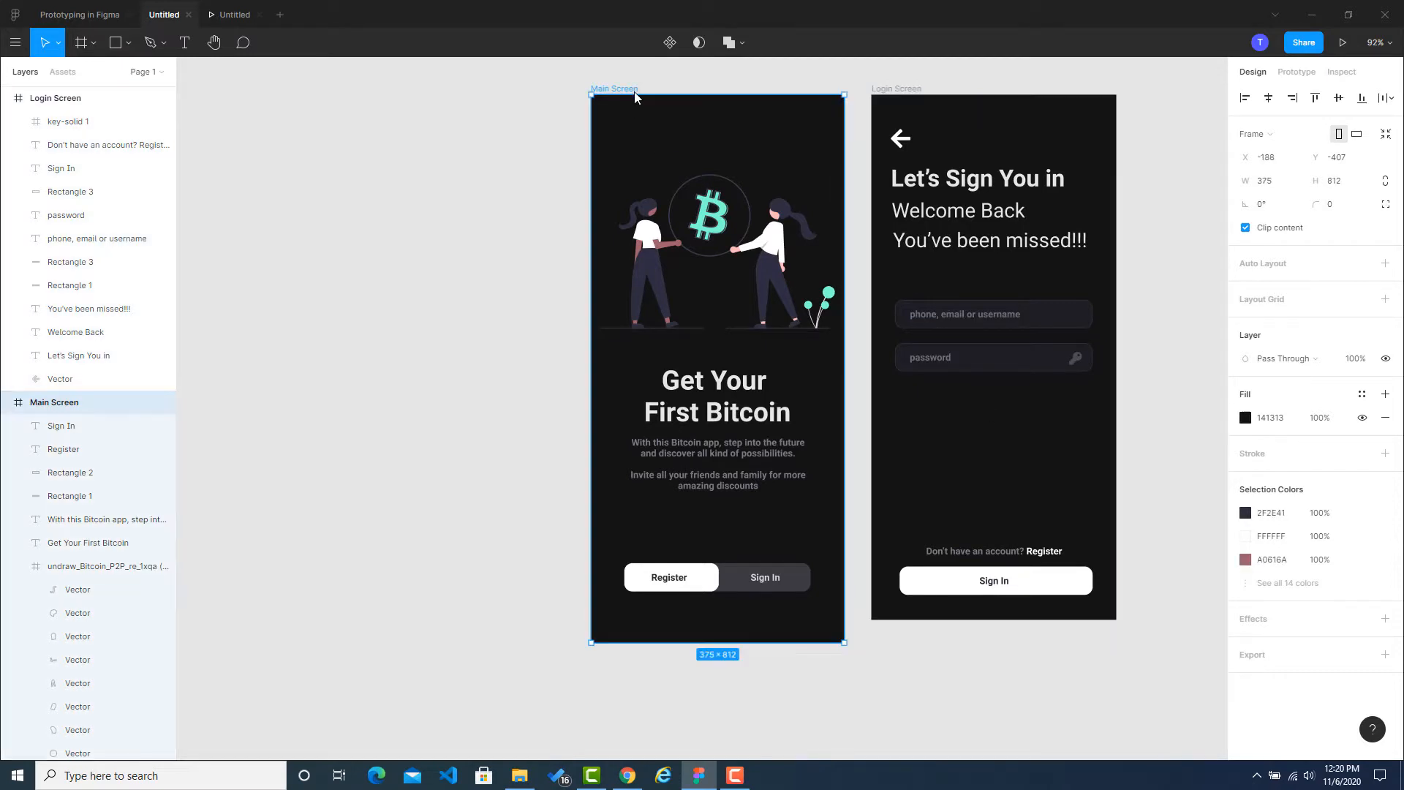
# Set the Login Screen frame's width to 375 to match Main Screen.
pyautogui.click(1276, 188)
pyautogui.click(924, 118)
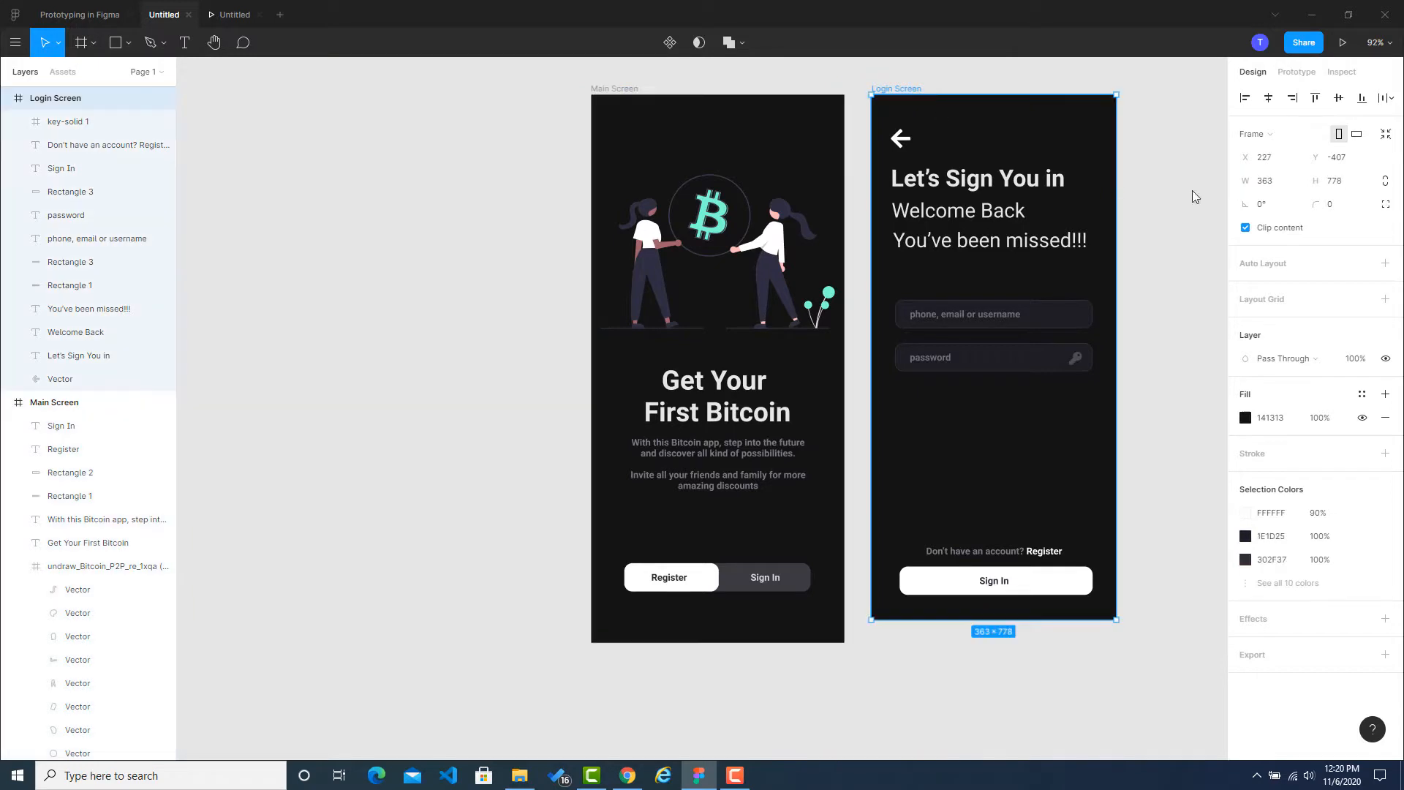
pyautogui.click(1272, 187)
pyautogui.write('375')
pyautogui.click(1174, 208)
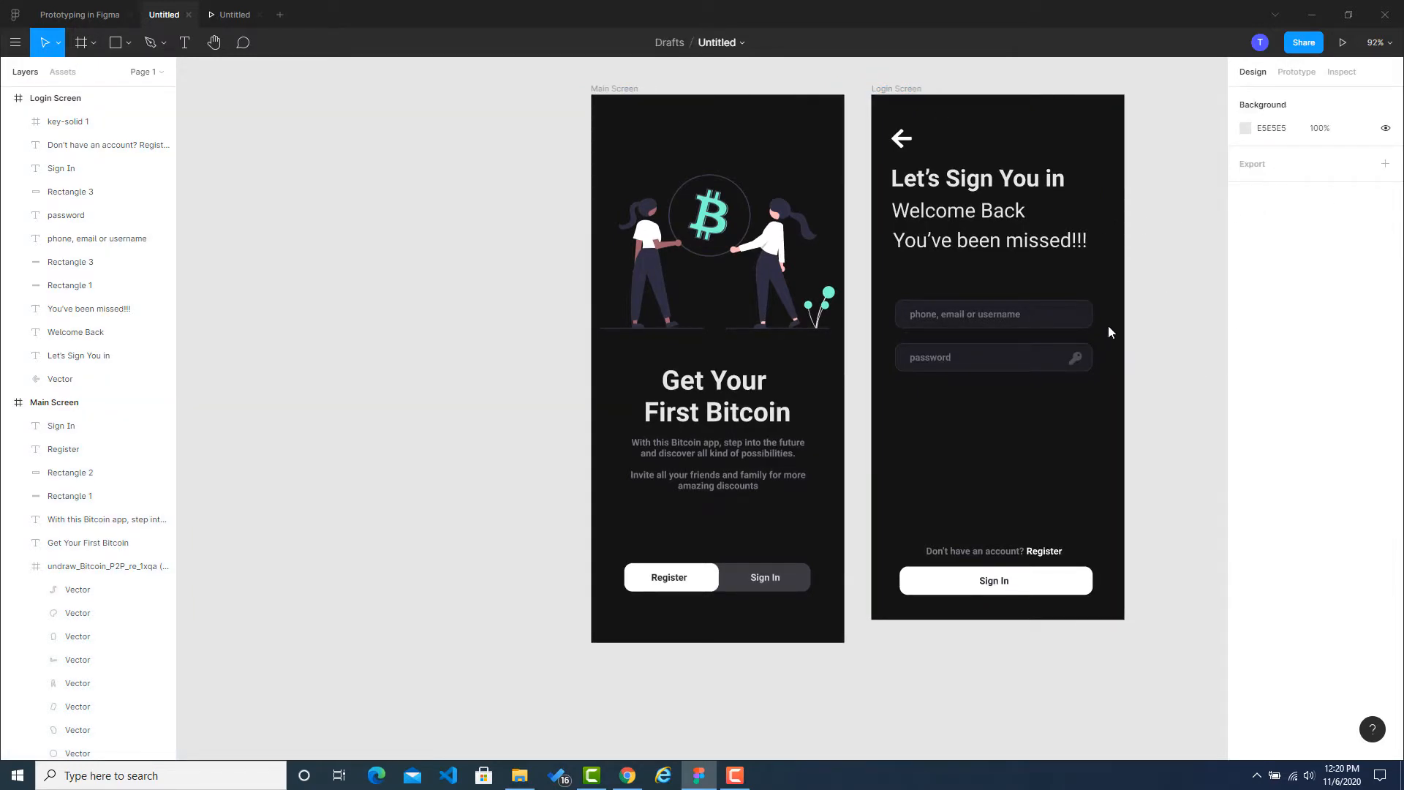
# Set the Login Screen frame's height to 812 to match Main Screen.
pyautogui.click(642, 90)
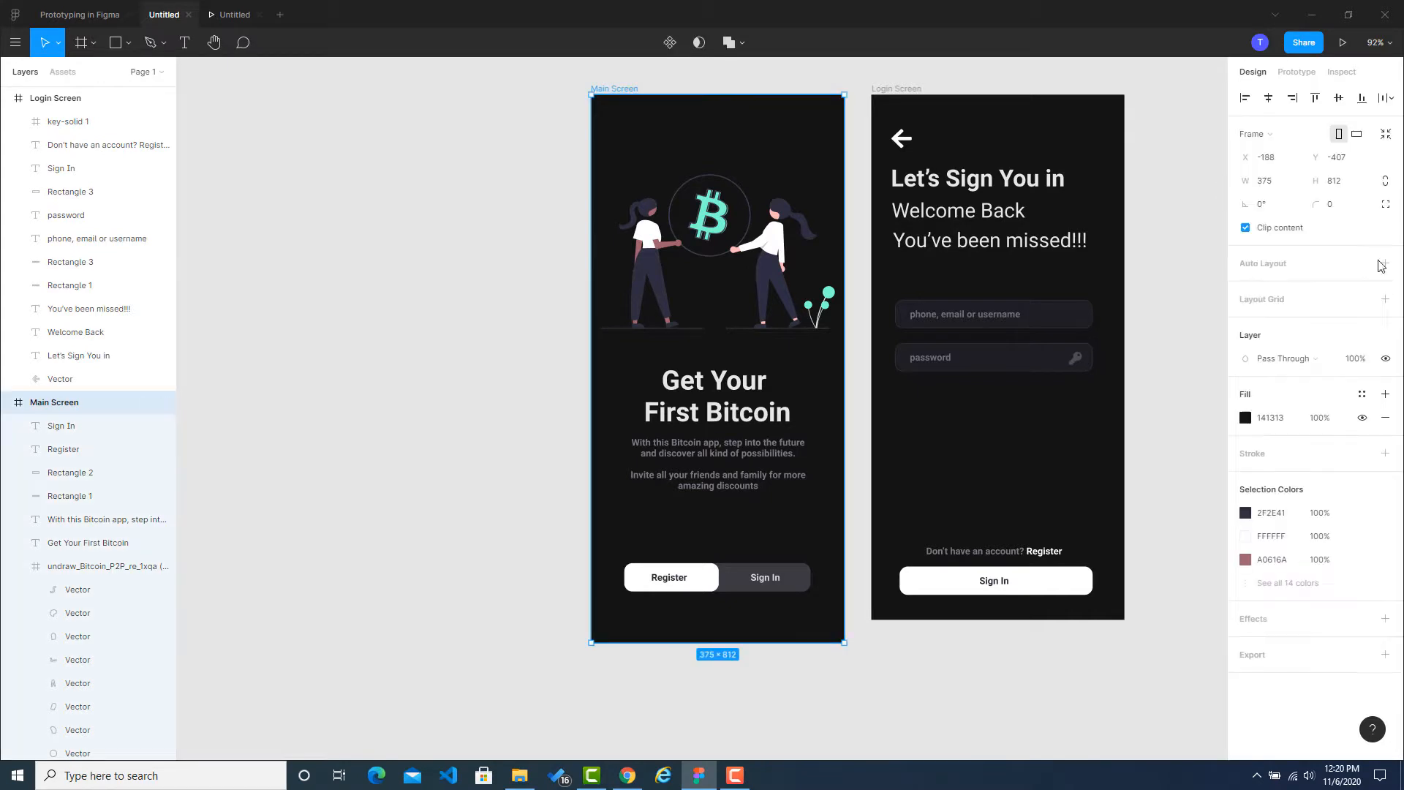
pyautogui.click(1344, 185)
pyautogui.click(1208, 190)
pyautogui.click(899, 89)
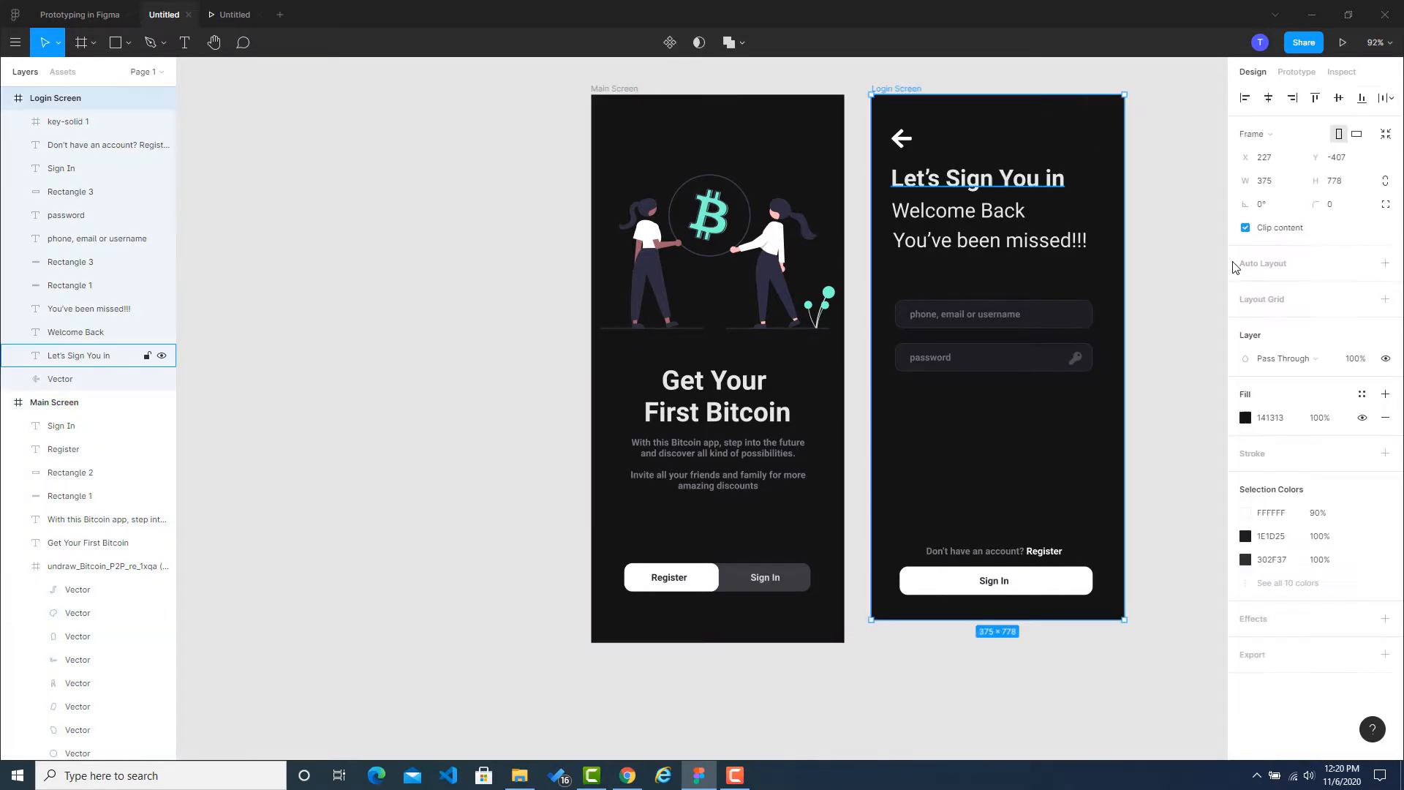
pyautogui.click(1337, 181)
pyautogui.write('812')
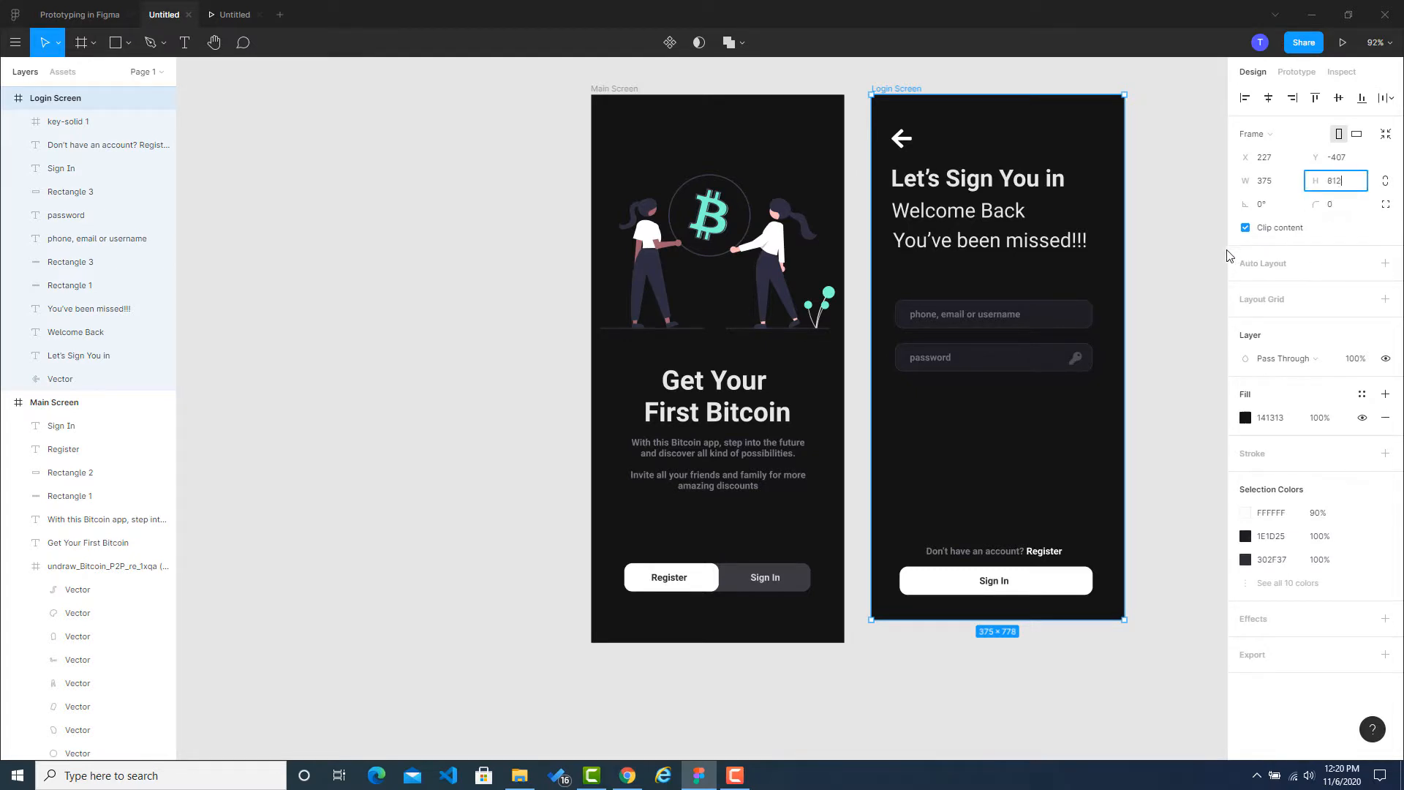
pyautogui.click(1200, 263)
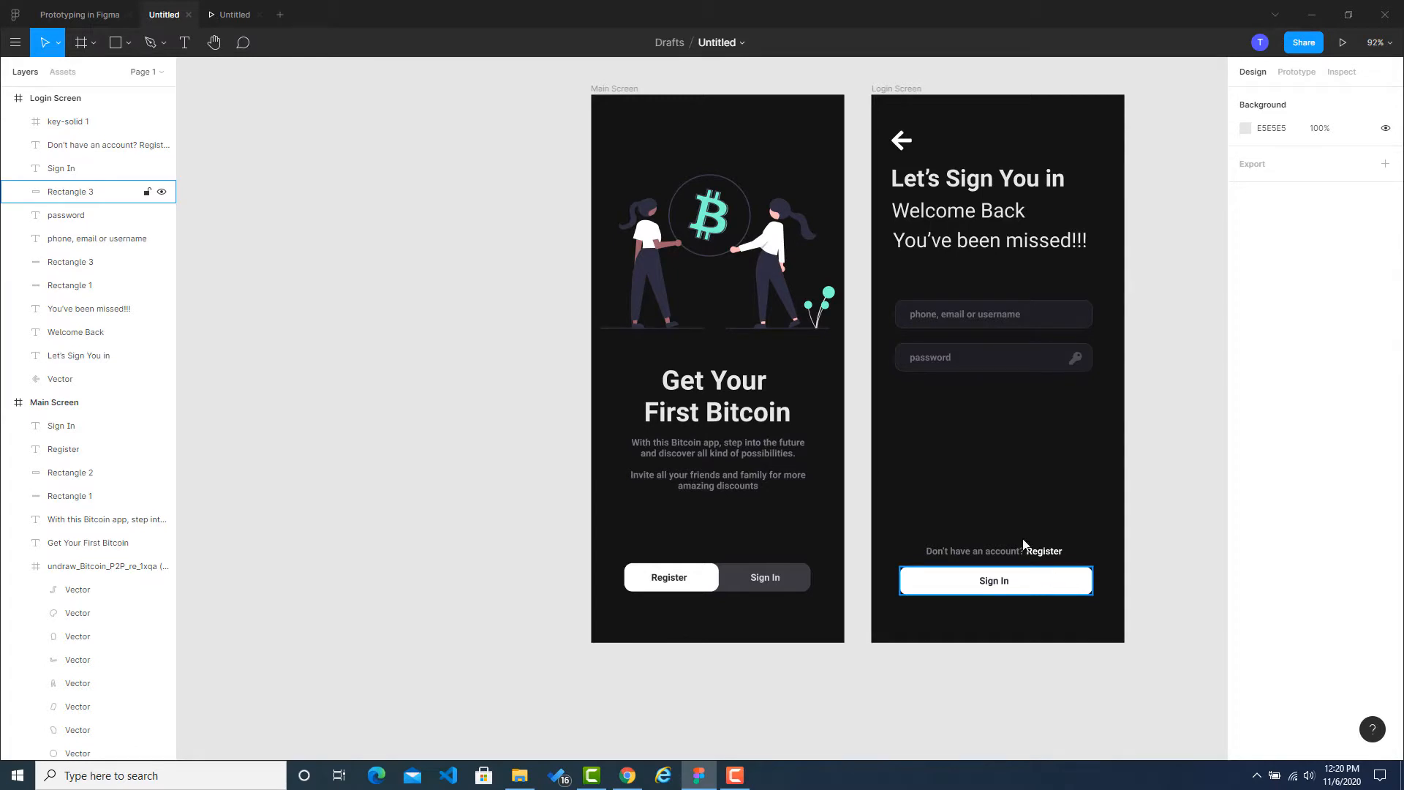
# Centre the Register prompt and Sign In button in Login Screen, and shift both input fields with their labels and key icon slightly right.
pyautogui.moveTo(936, 502); pyautogui.dragTo(1055, 591)
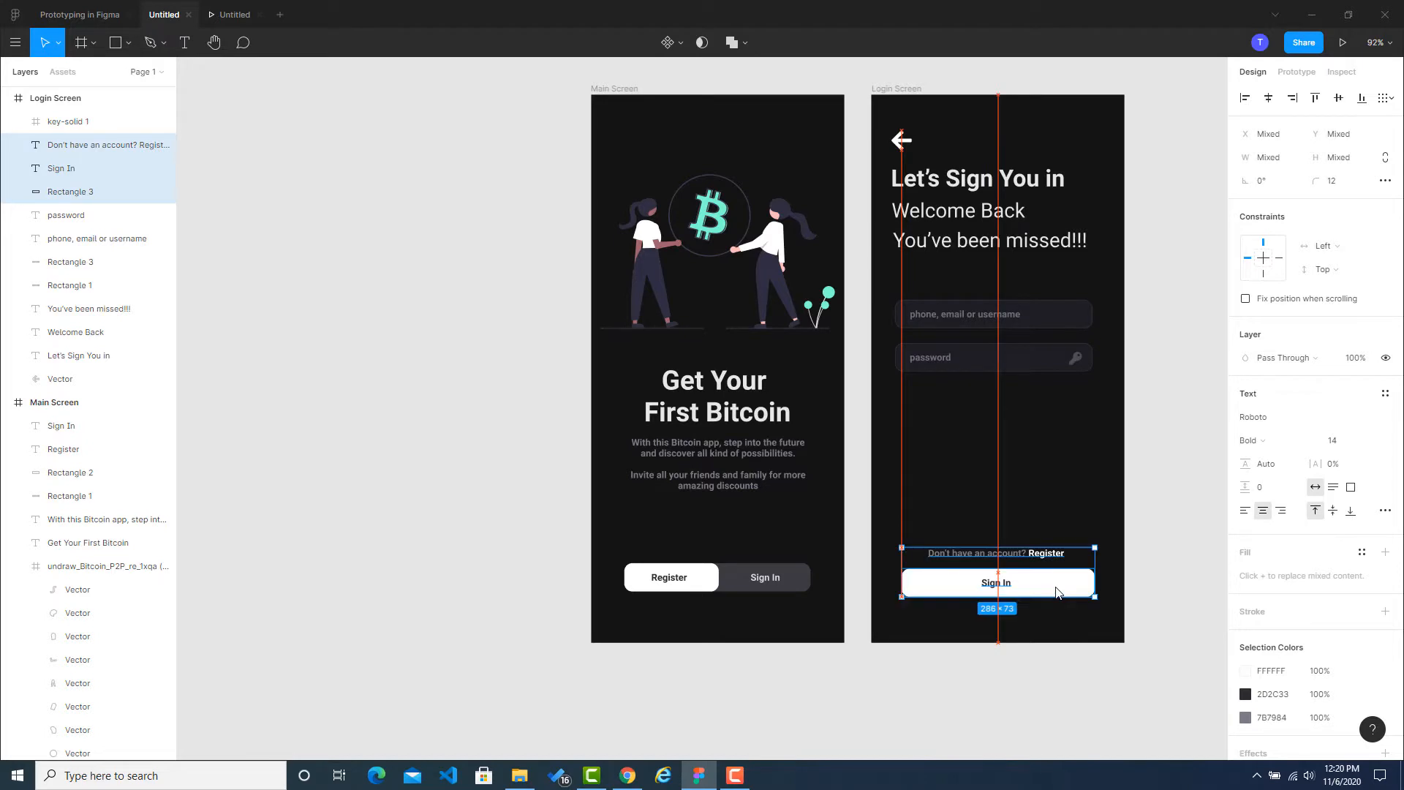
pyautogui.click(1154, 523)
pyautogui.click(1009, 359)
pyautogui.keyDown('shift'); pyautogui.click(1074, 315); pyautogui.keyUp('shift')
pyautogui.moveTo(1053, 319); pyautogui.dragTo(1052, 322)
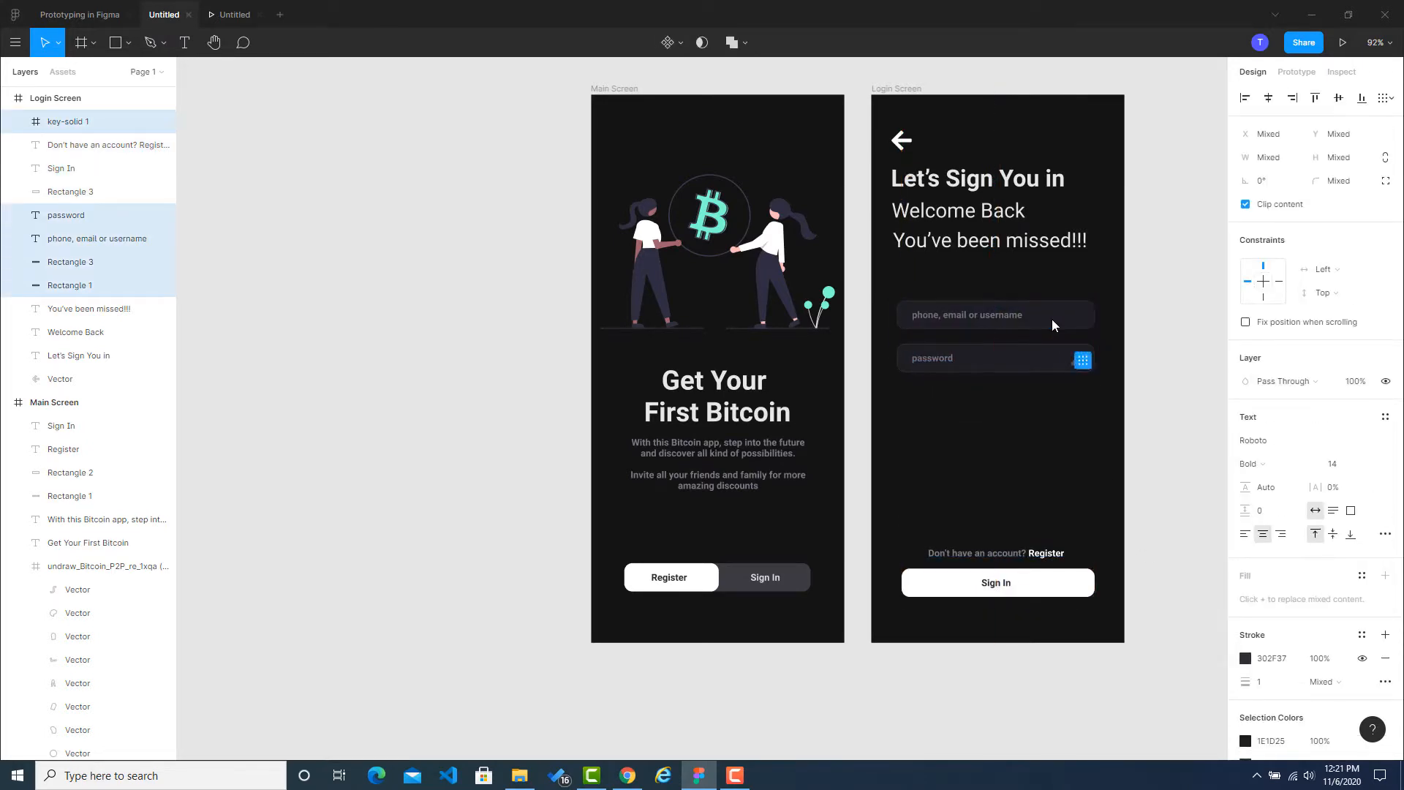
pyautogui.click(1185, 367)
pyautogui.click(1062, 358)
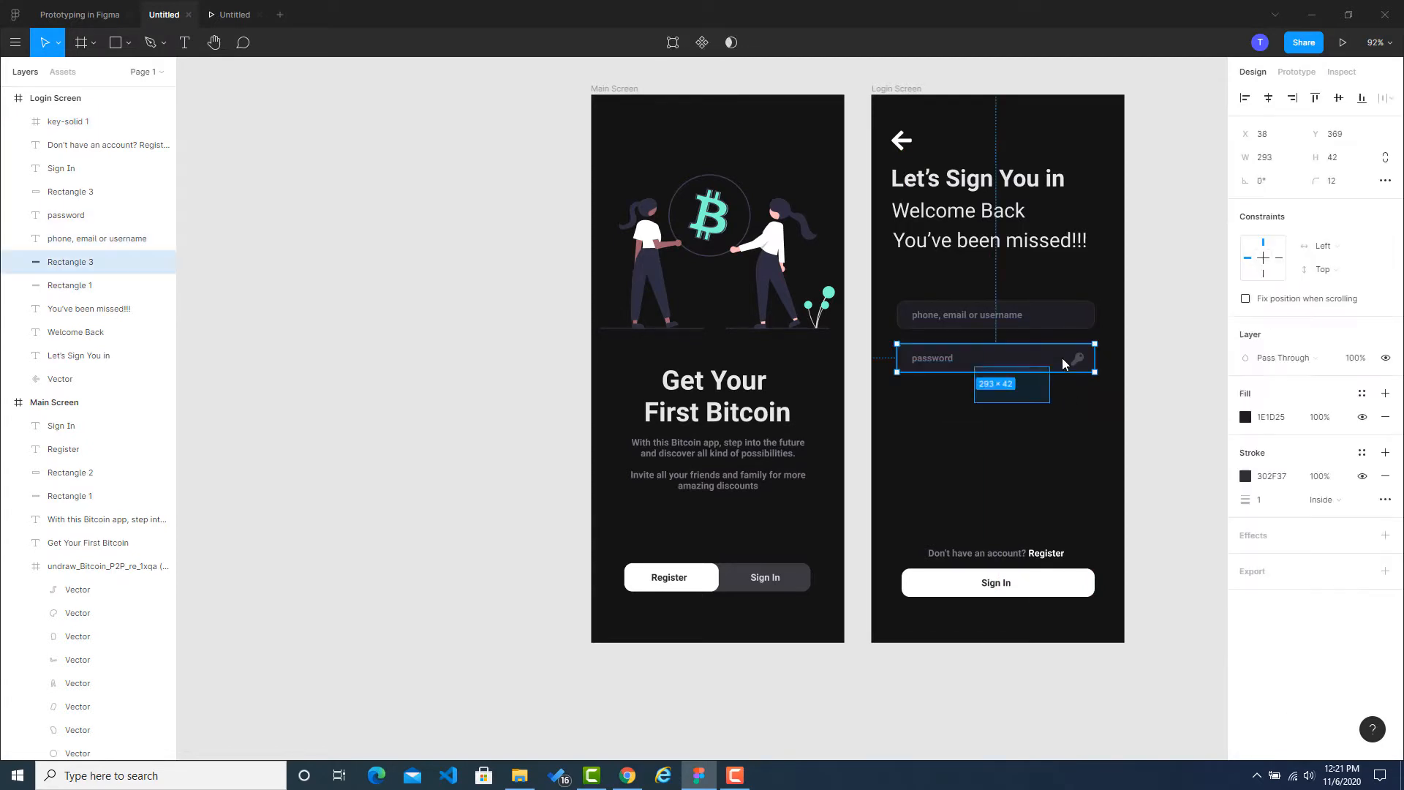
pyautogui.moveTo(892, 401); pyautogui.dragTo(1062, 322)
pyautogui.click(1150, 320)
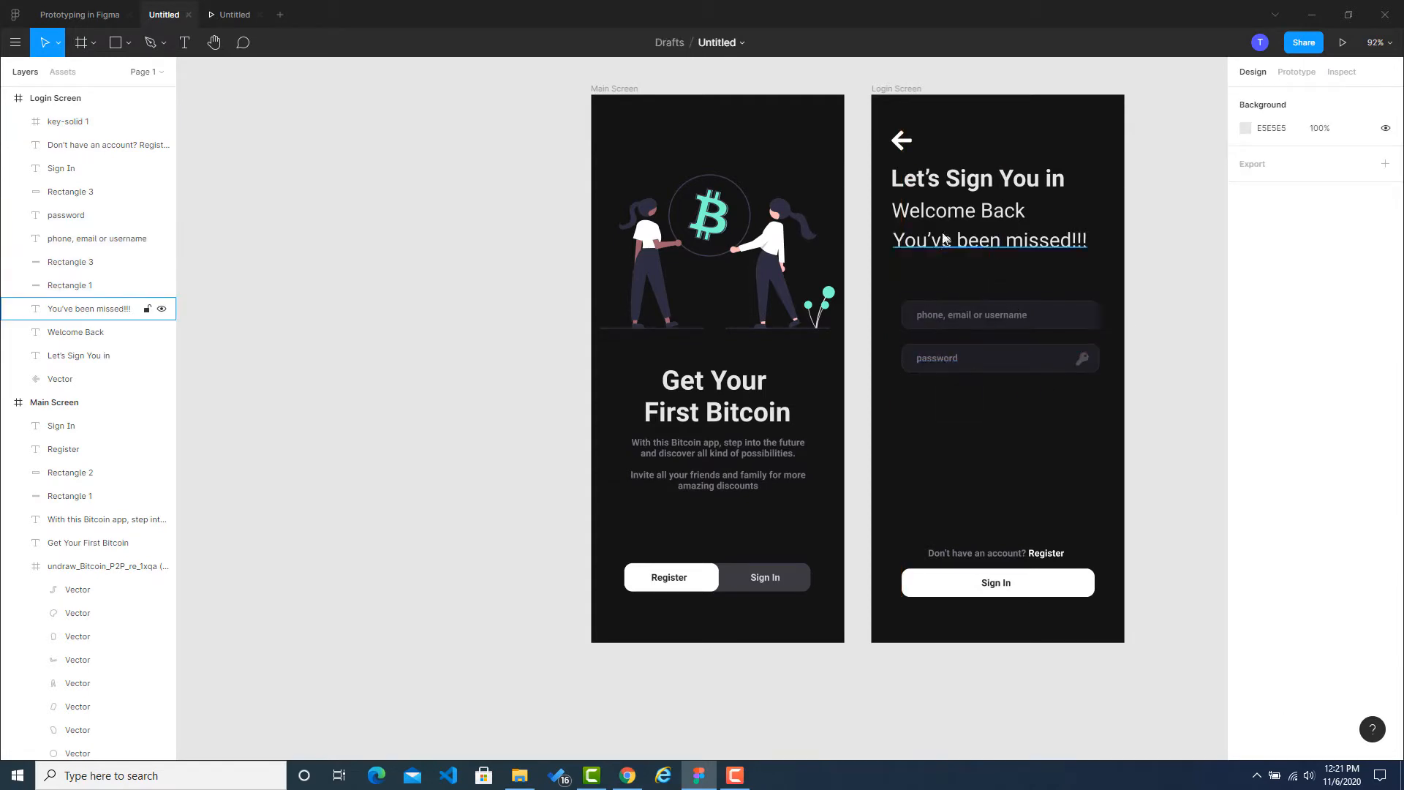
# Shift Login Screen's three heading lines and the back arrow slightly right to line up with the input fields.
pyautogui.moveTo(1023, 260); pyautogui.dragTo(1044, 186)
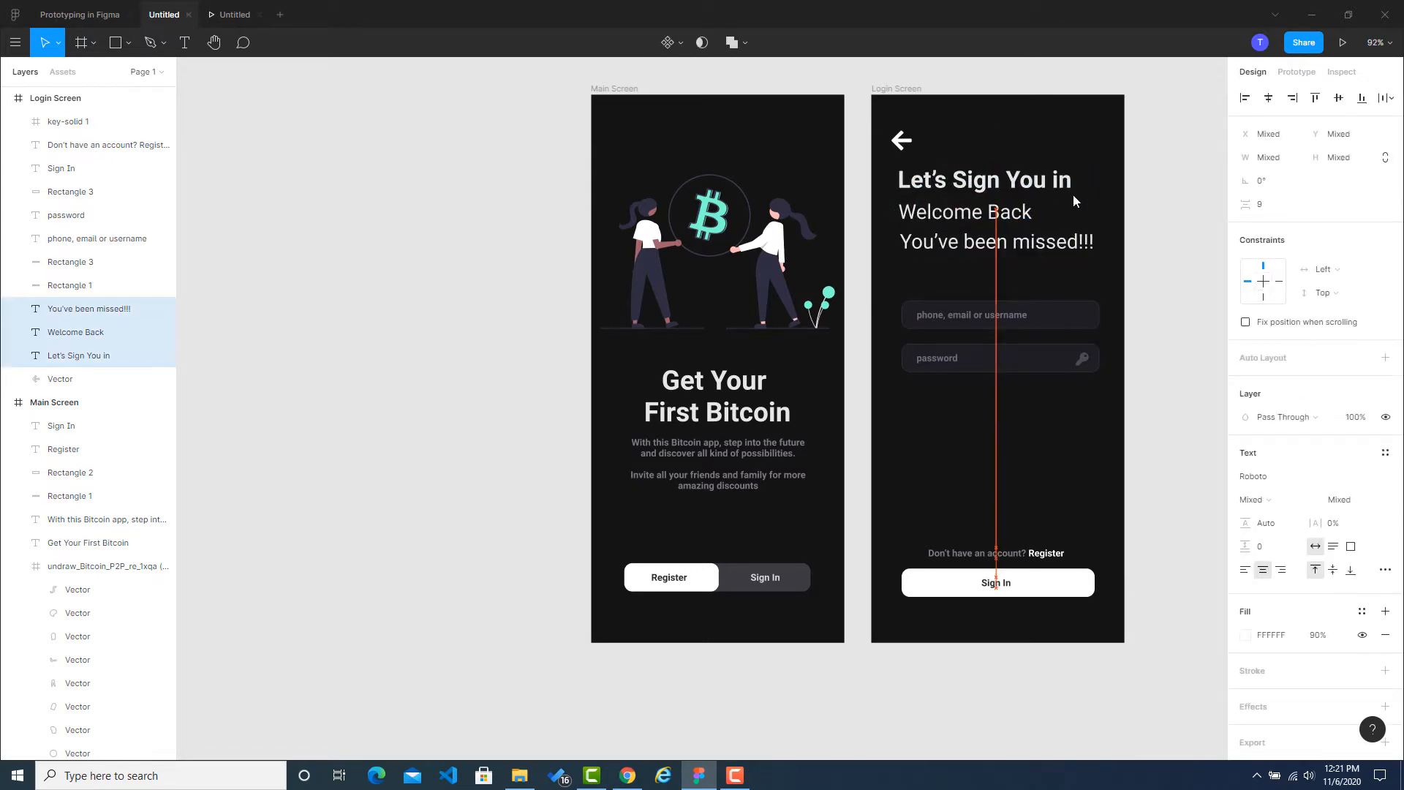
pyautogui.click(1179, 266)
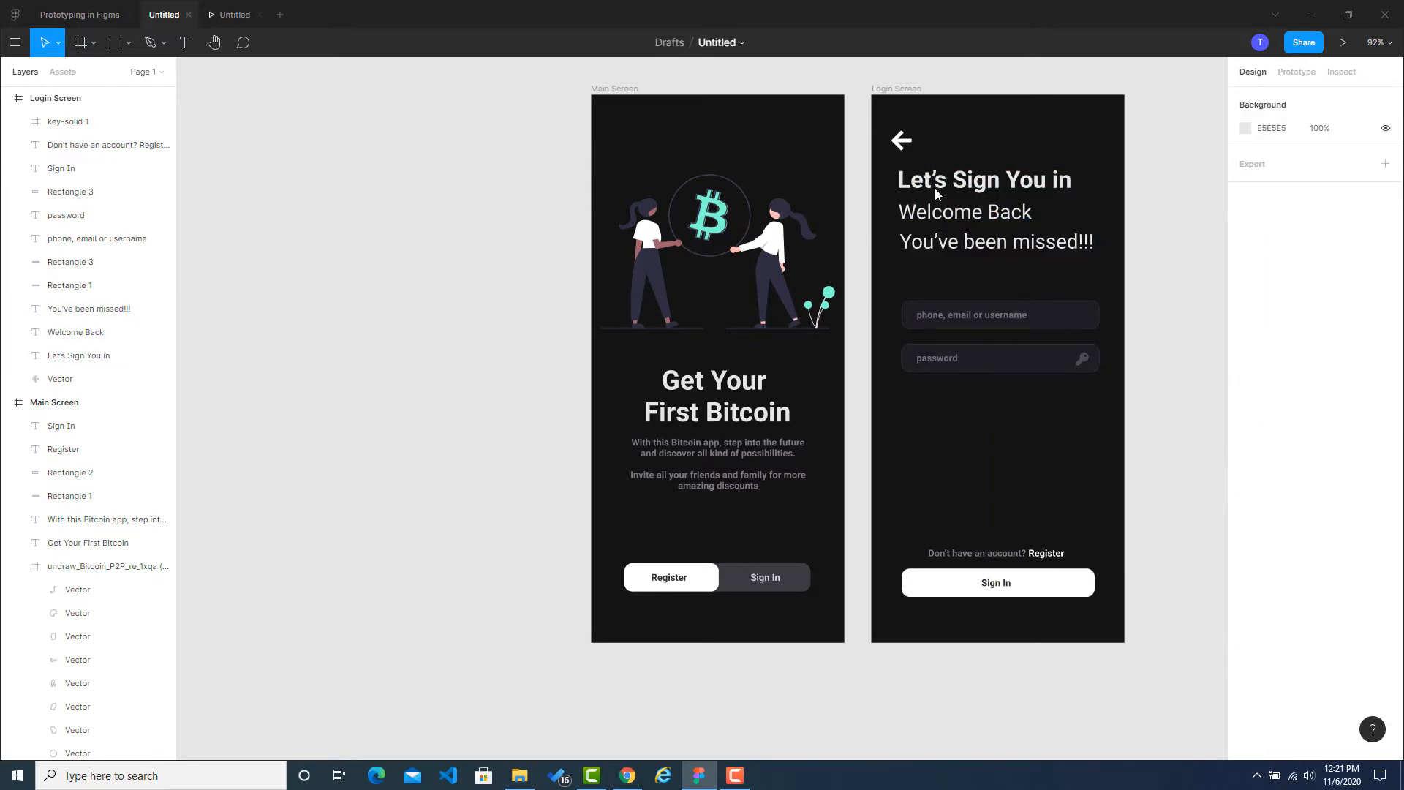
pyautogui.moveTo(895, 146); pyautogui.dragTo(906, 146)
pyautogui.click(1182, 251)
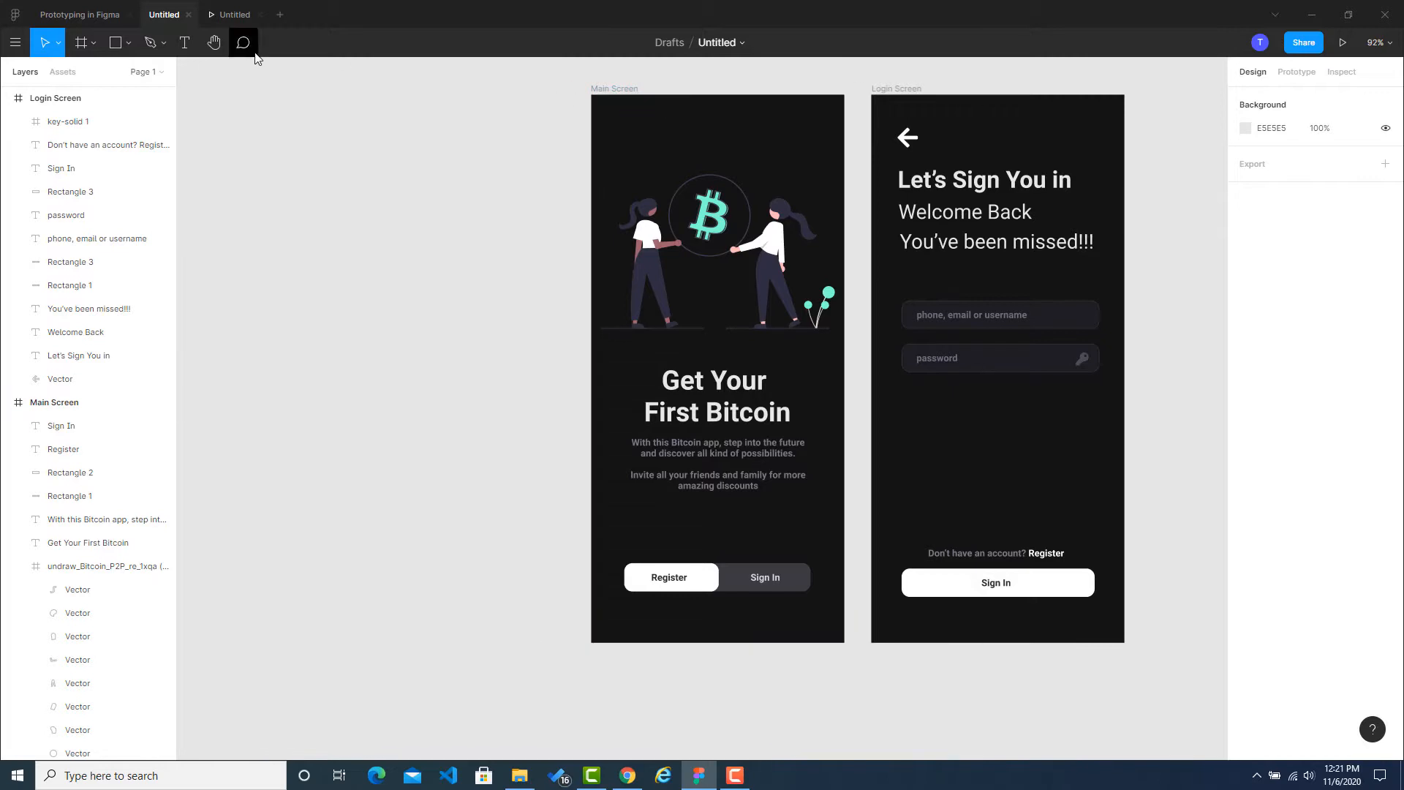
# Present the prototype and test moving from the Register/Sign In bar to Login Screen and back with the arrow.
pyautogui.click(1342, 43)
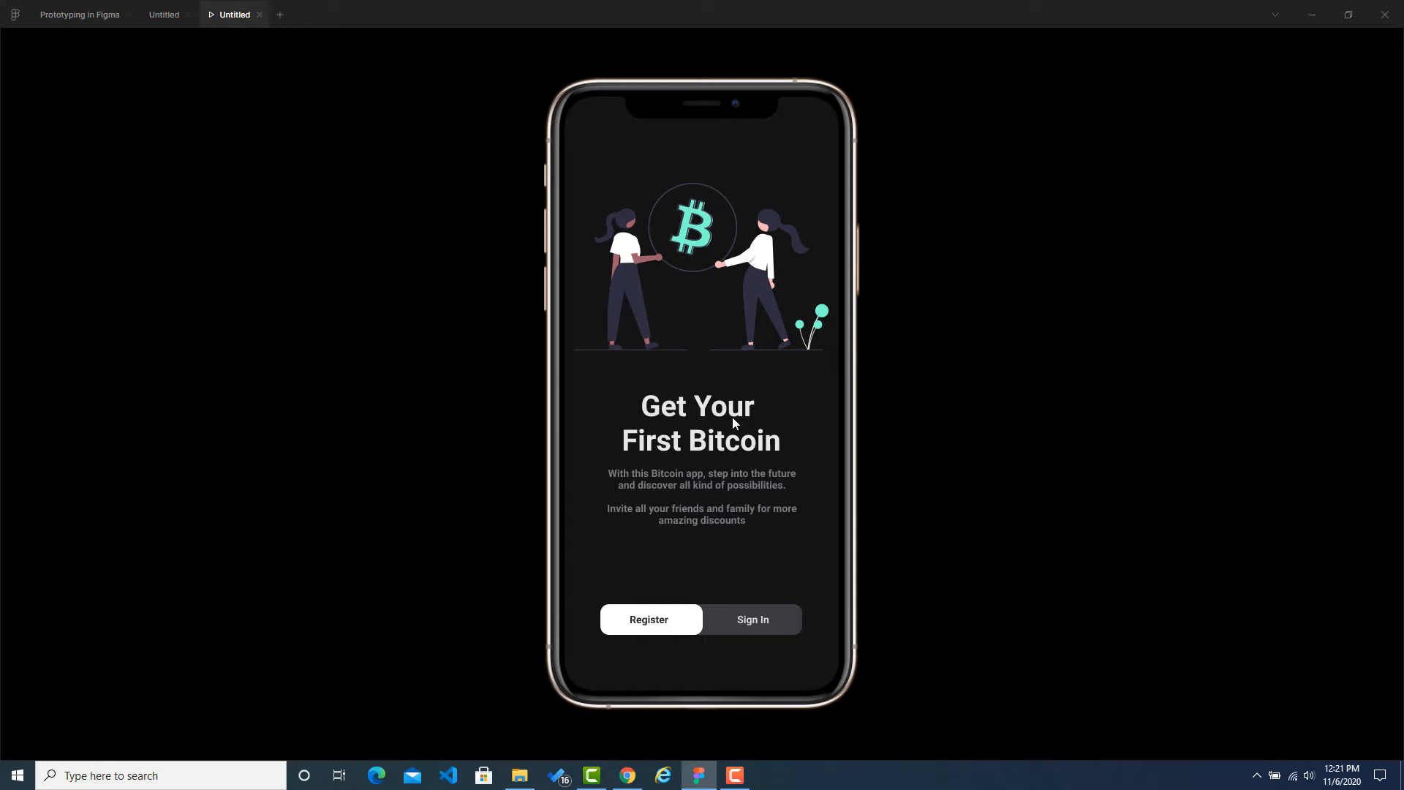
pyautogui.click(664, 621)
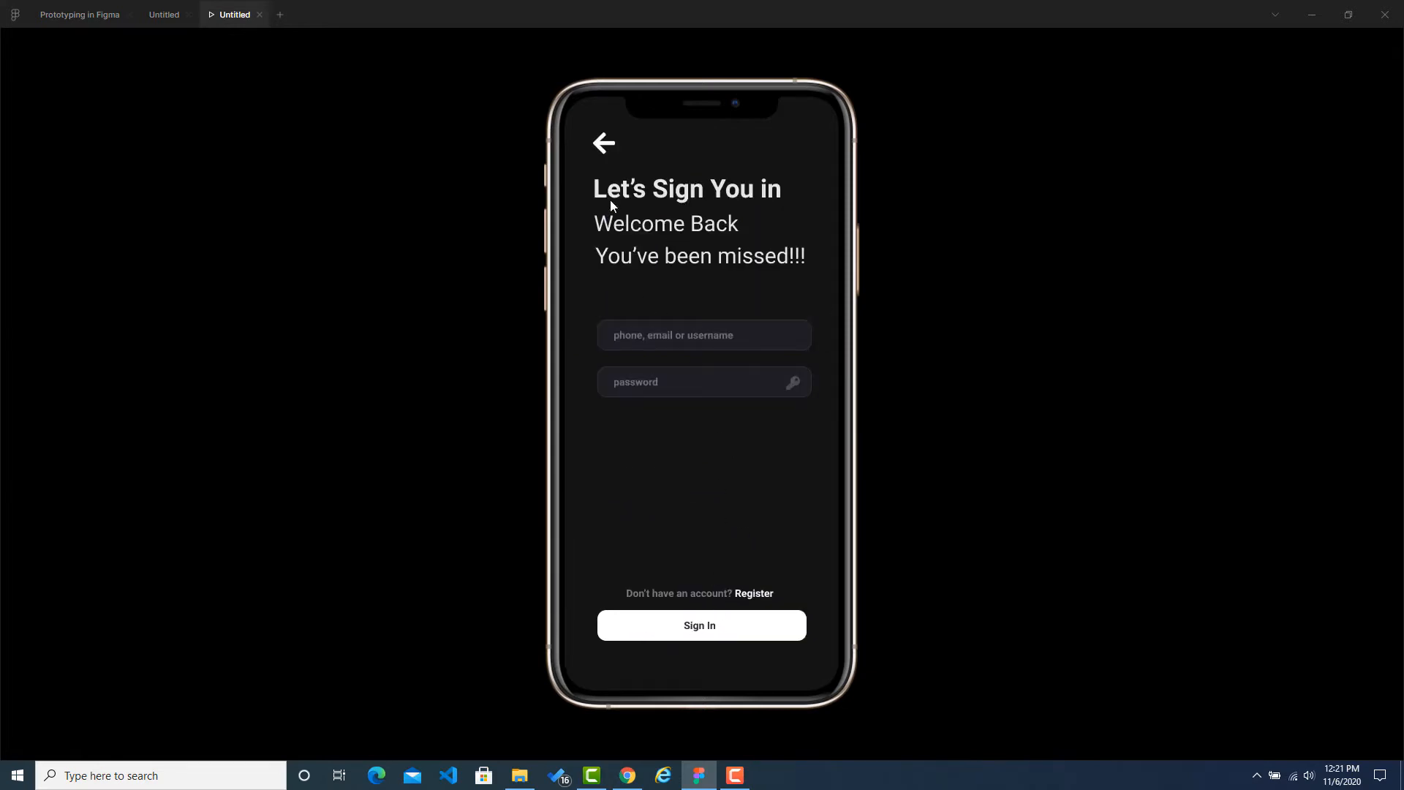
pyautogui.click(607, 144)
pyautogui.click(736, 615)
# Switch to Chrome and review both screens of the Dribbble Sign In / Register reference at 100% zoom.
pyautogui.click(627, 773)
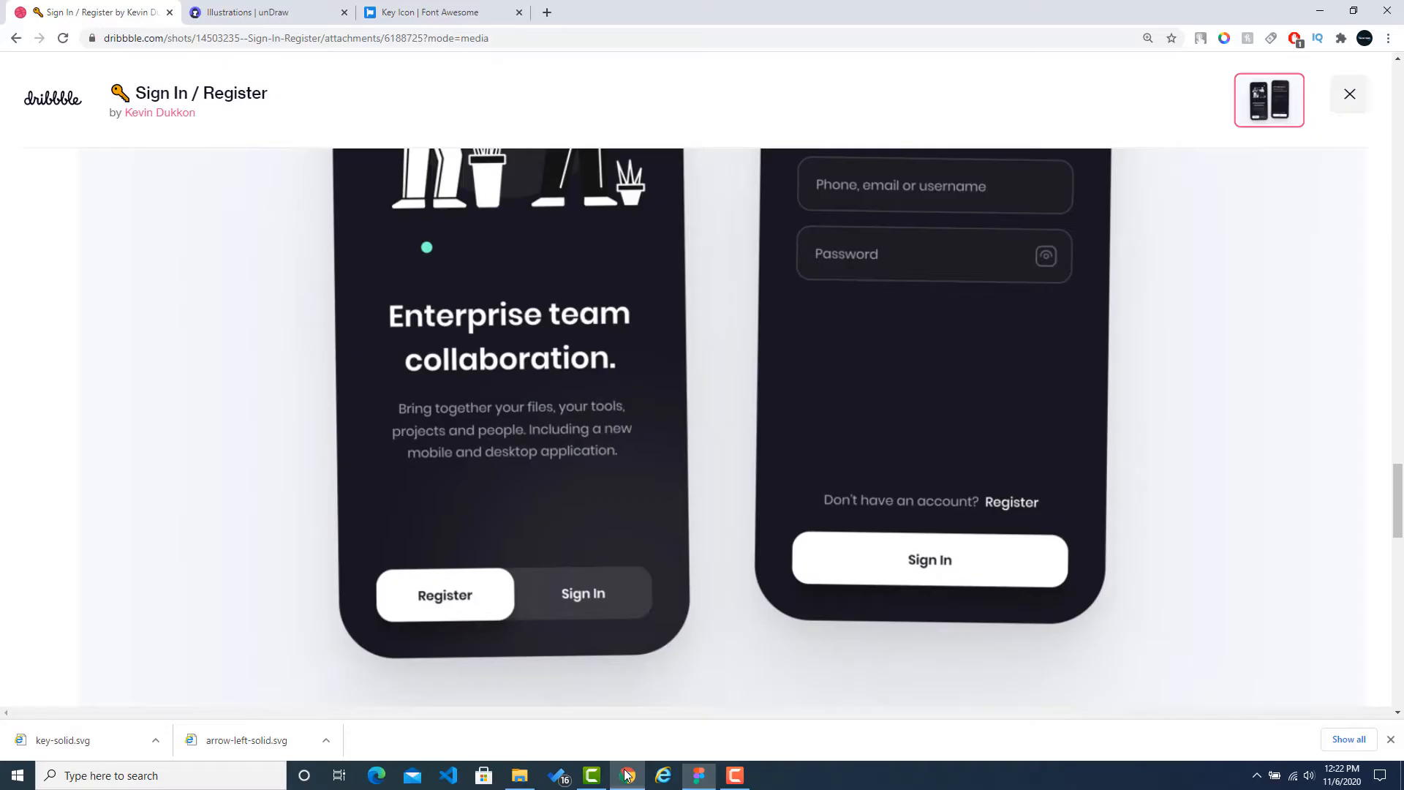
pyautogui.click(1147, 38)
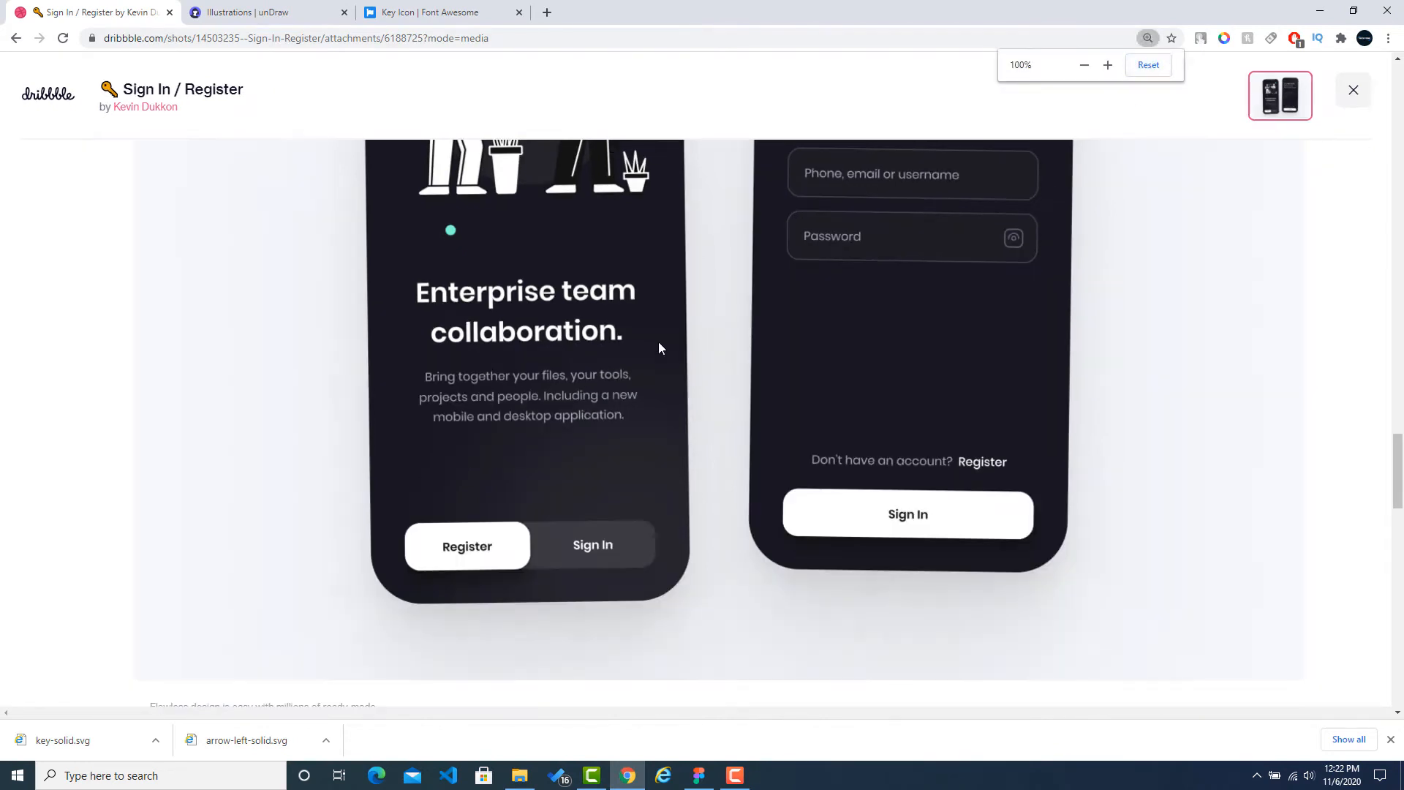
pyautogui.scroll(5, 658, 341)
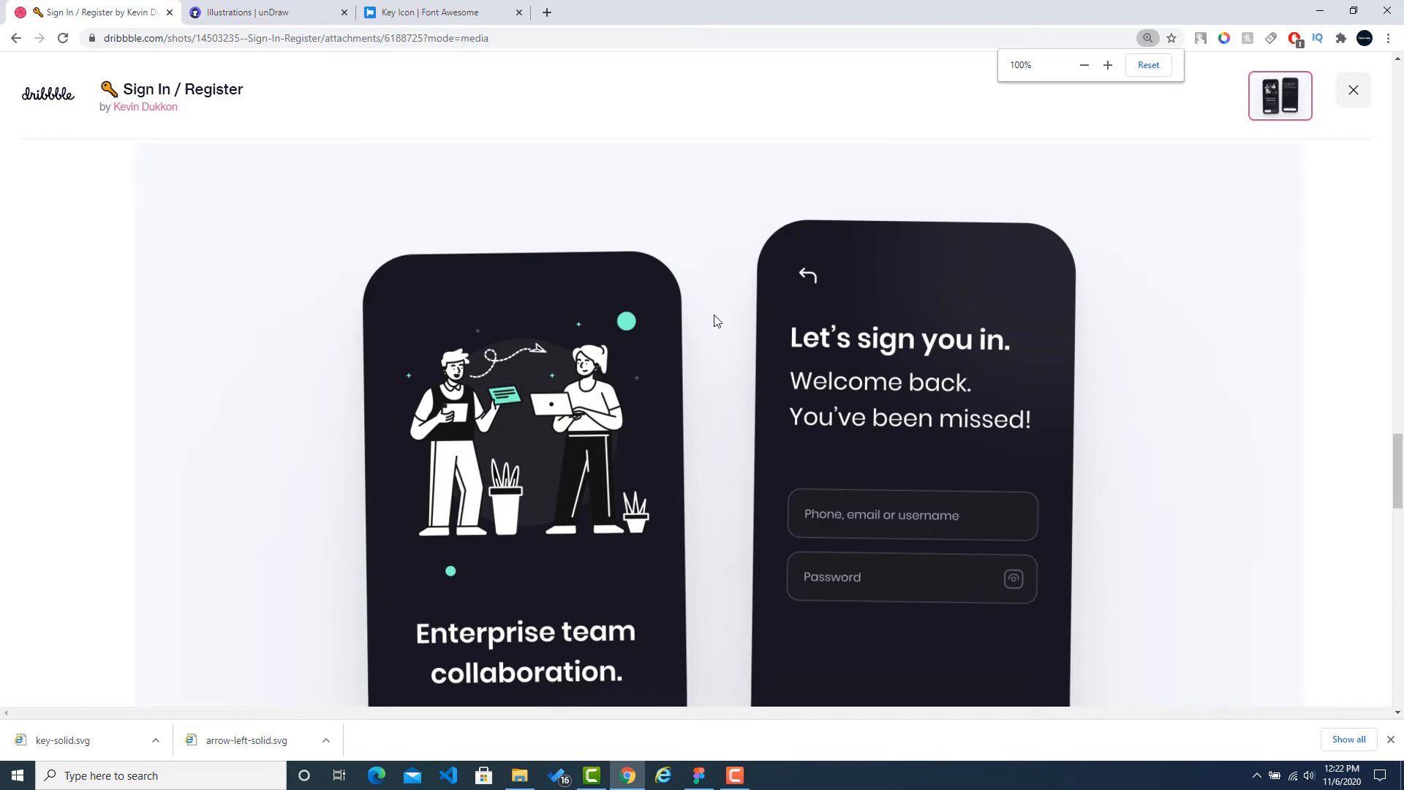
pyautogui.scroll(-2, 713, 315)
pyautogui.scroll(-4, 712, 355)
pyautogui.scroll(5, 713, 354)
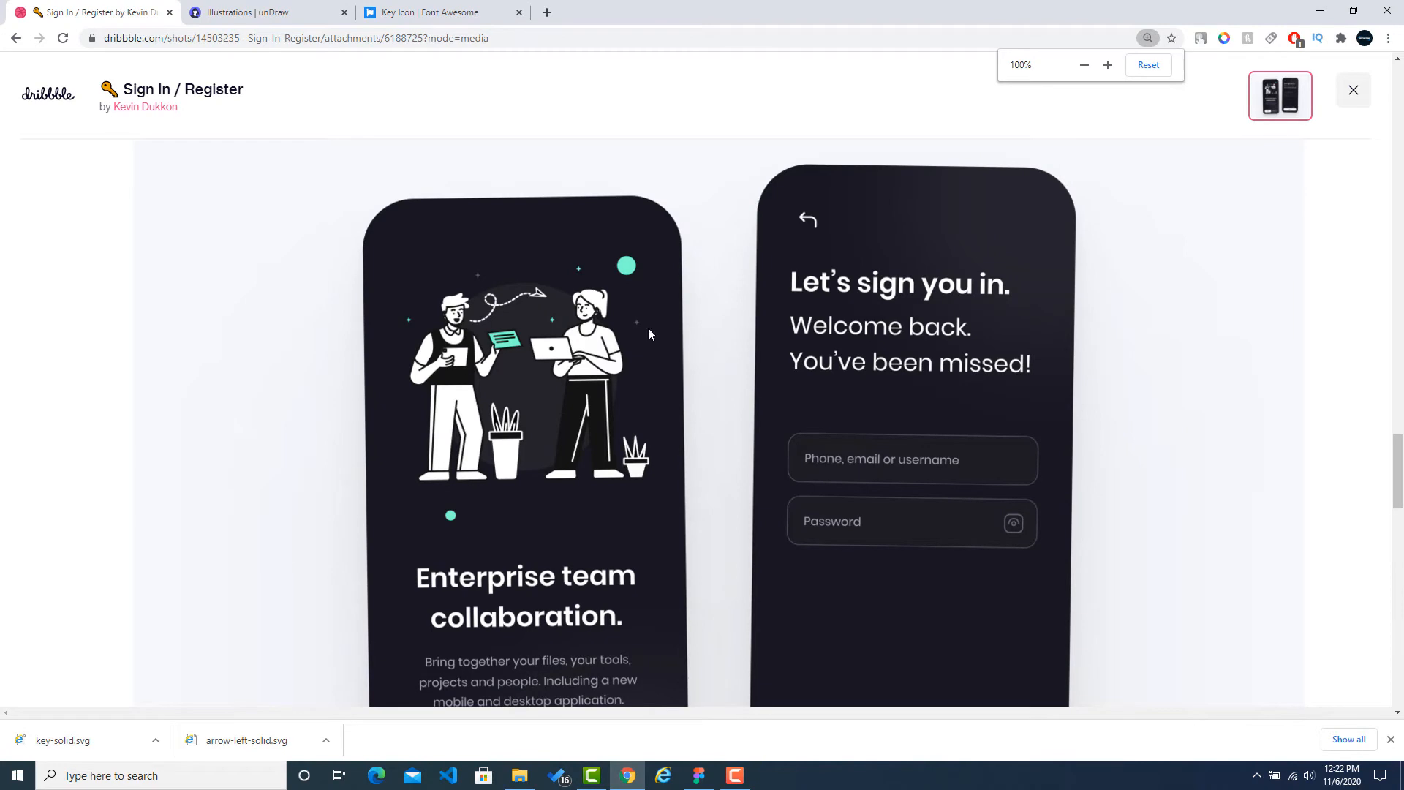
pyautogui.scroll(-3, 746, 366)
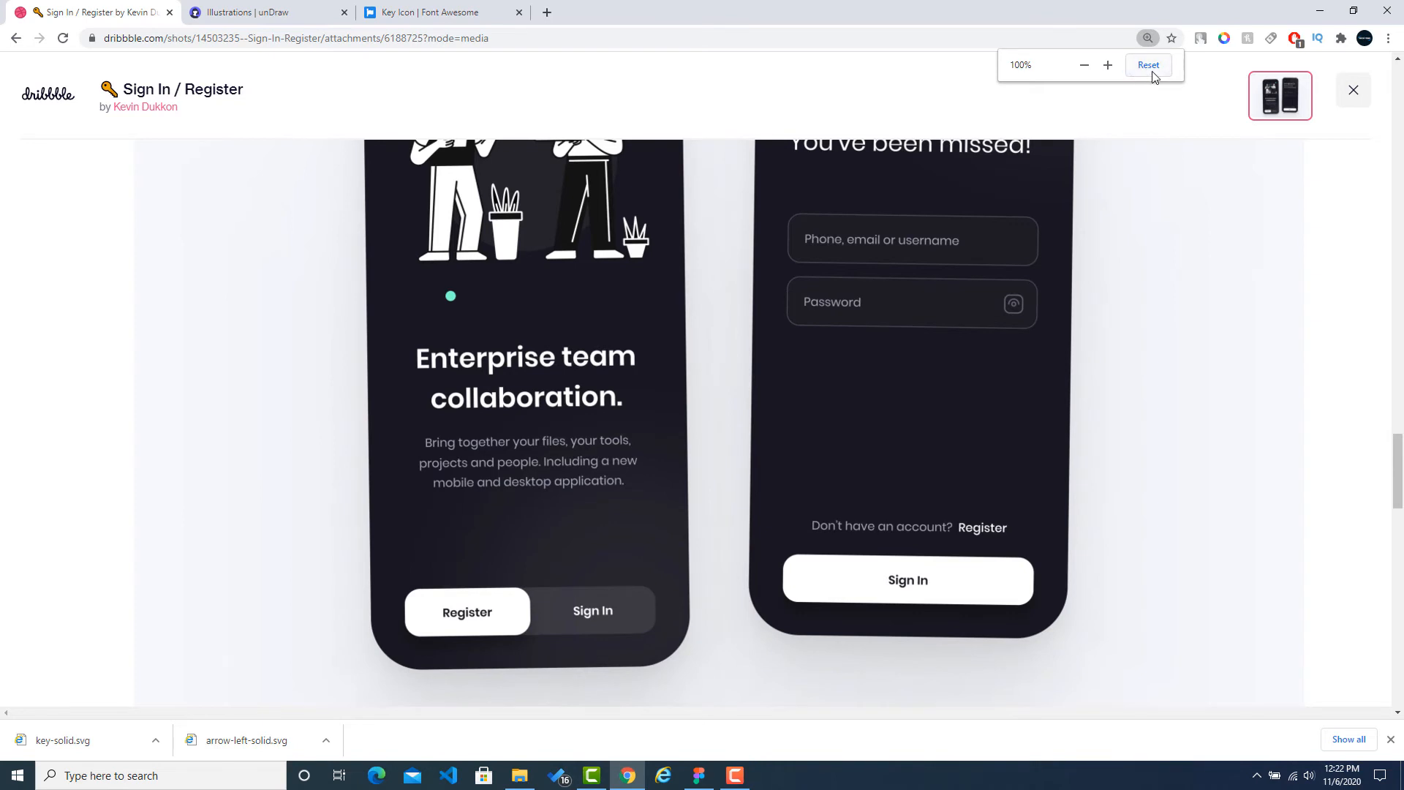
pyautogui.click(1148, 38)
pyautogui.click(1126, 125)
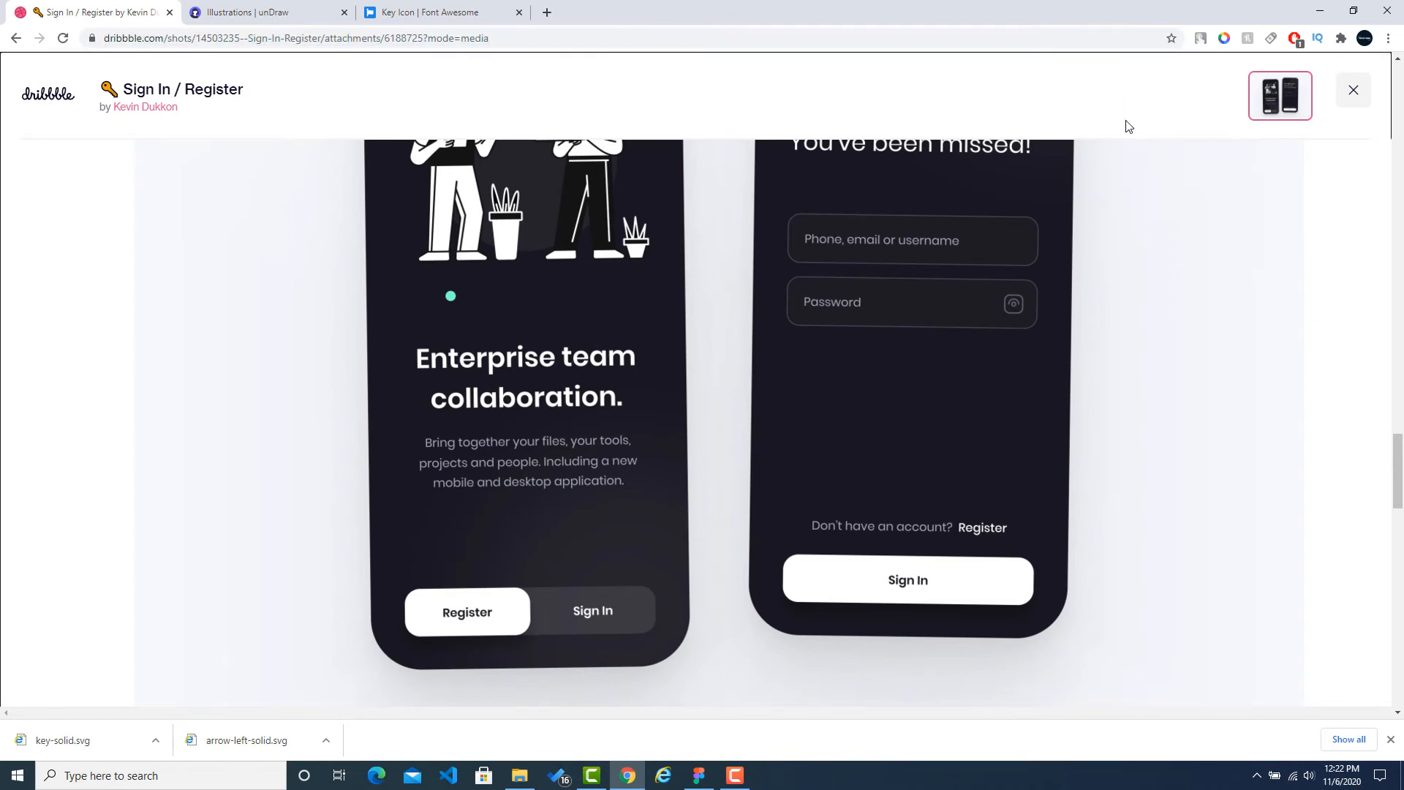
# Close the Chrome window with the reference and return to the Figma design file.
pyautogui.click(698, 775)
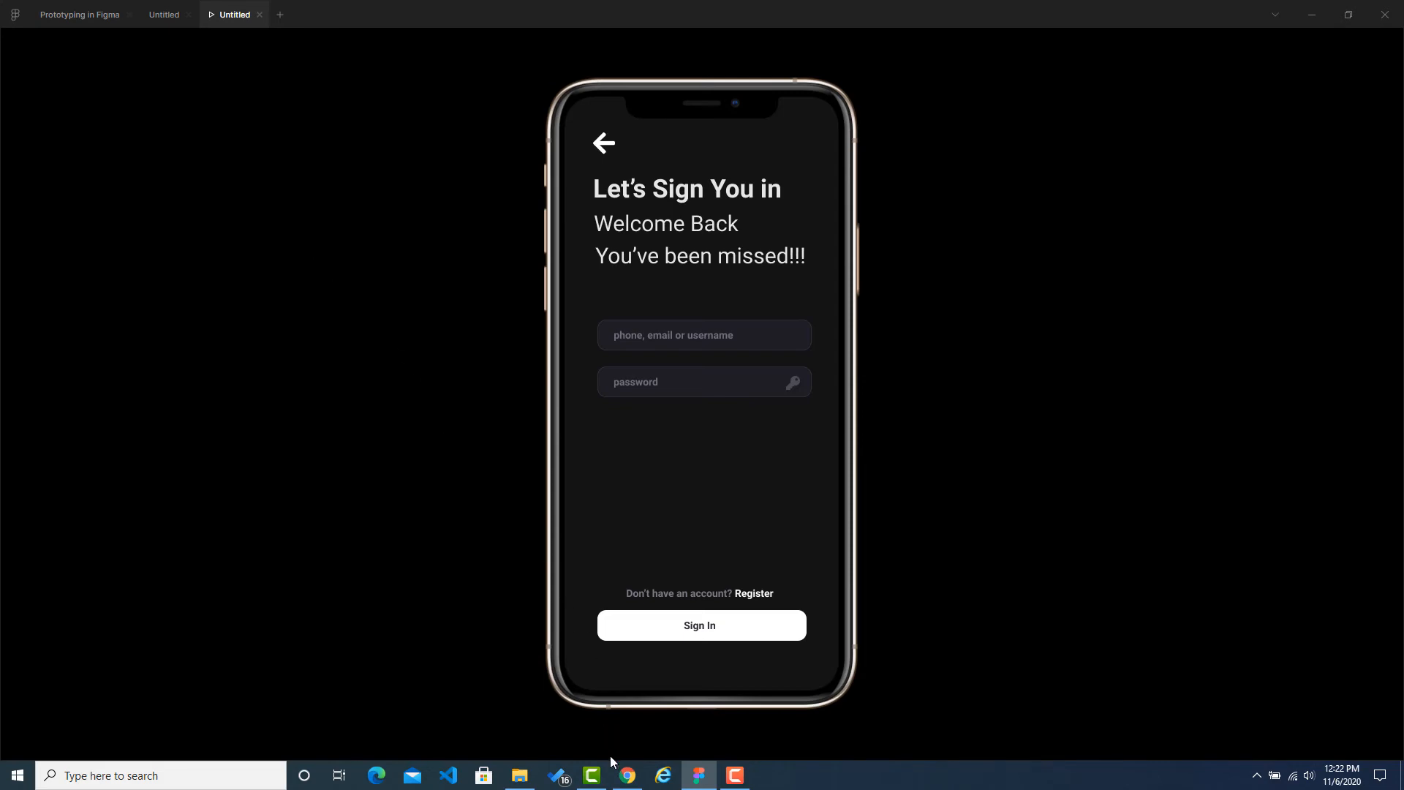
pyautogui.click(619, 777)
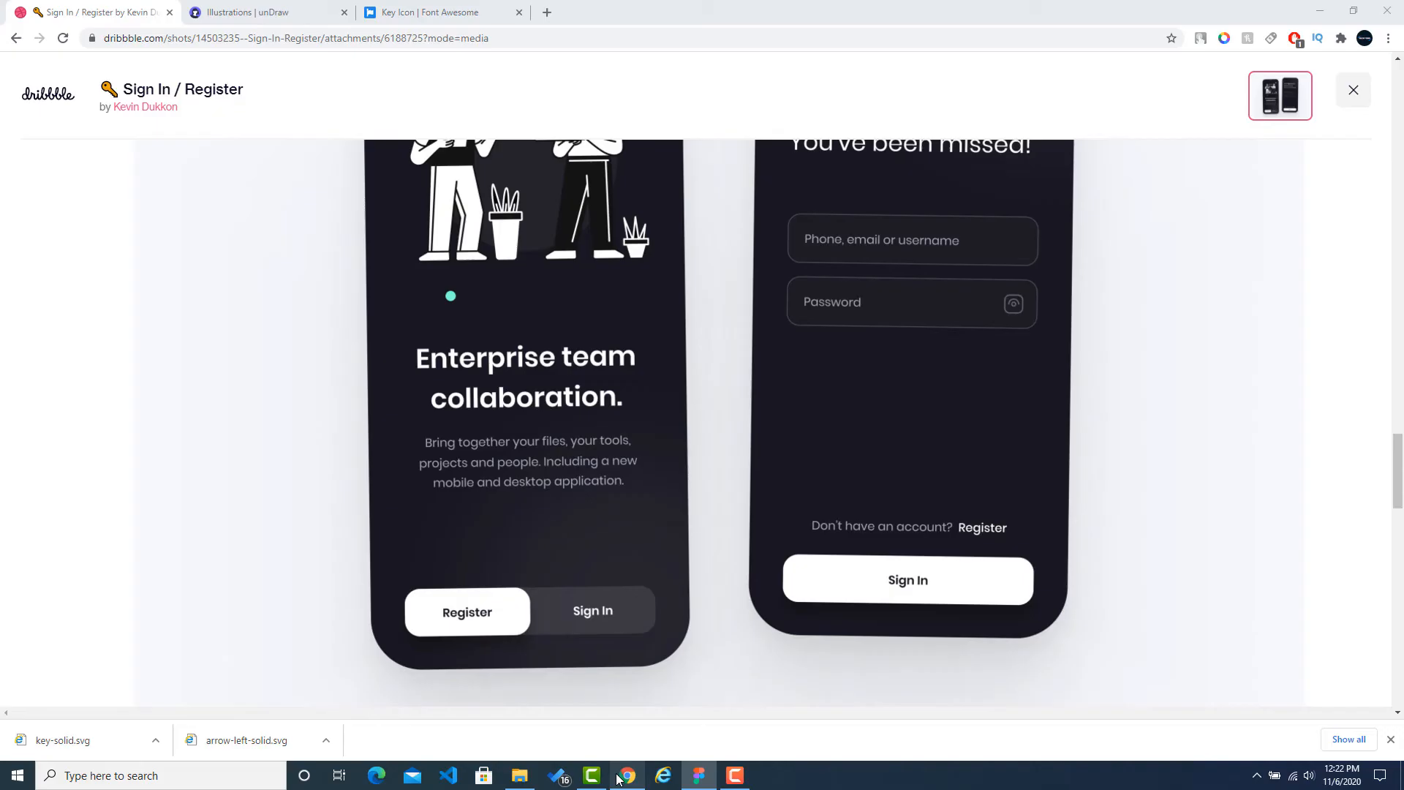
pyautogui.click(1379, 14)
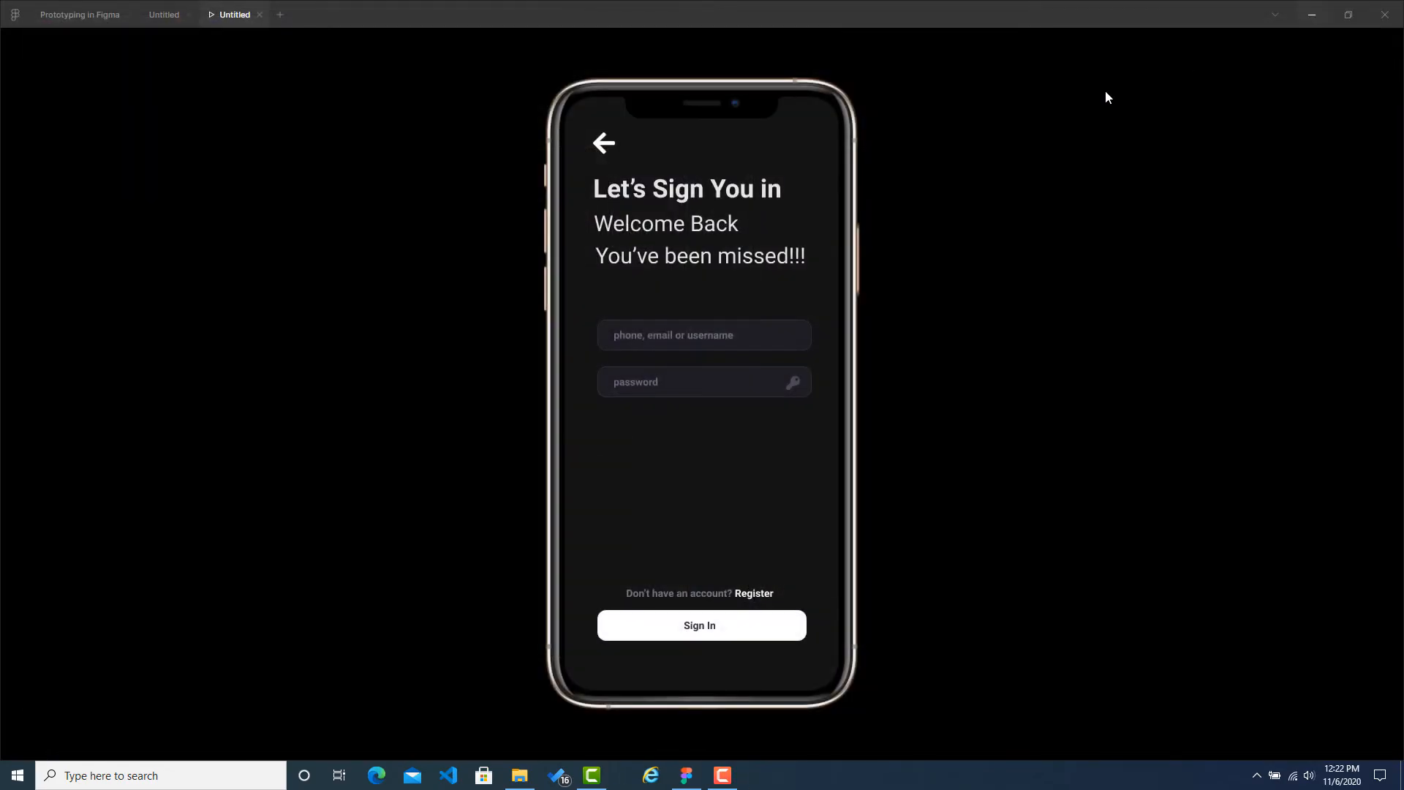
pyautogui.click(158, 20)
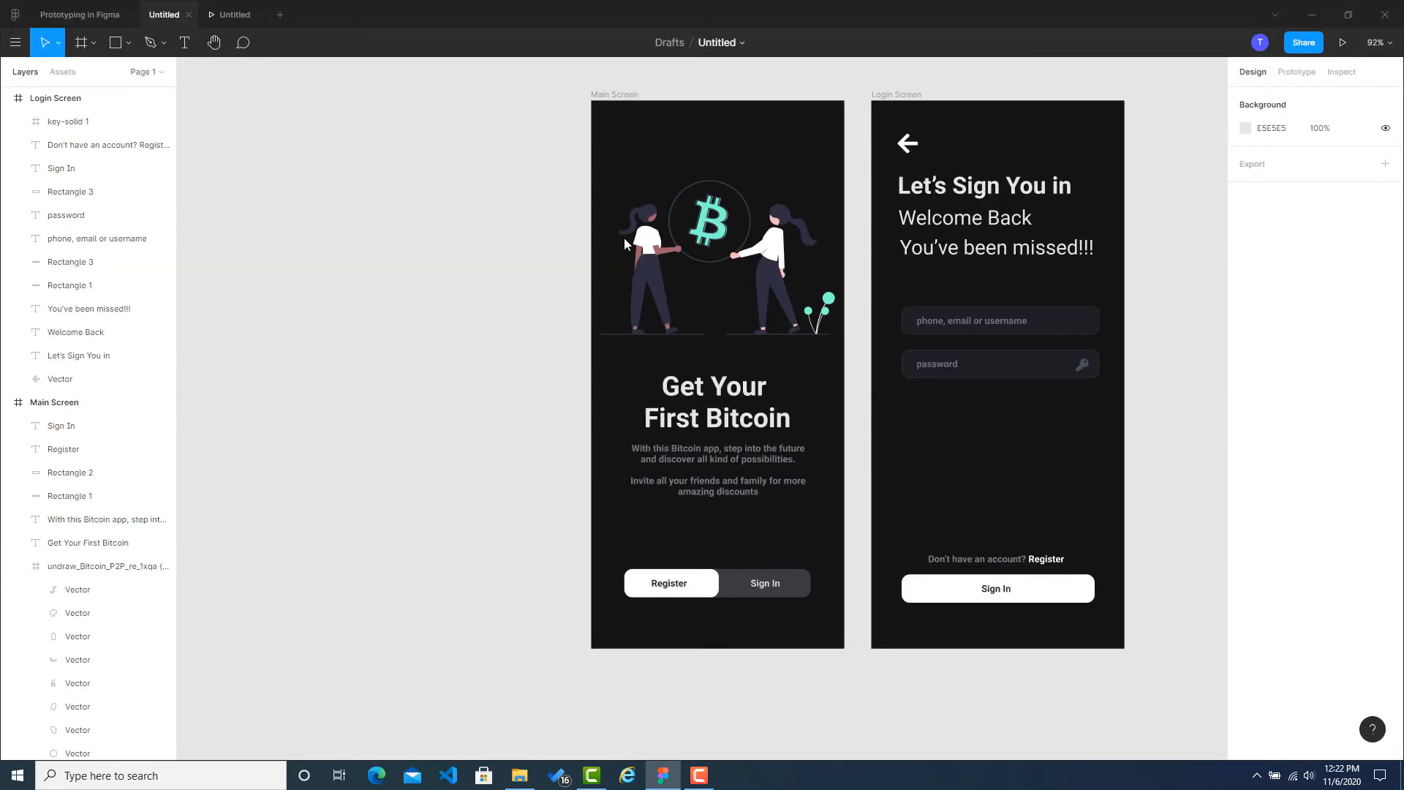